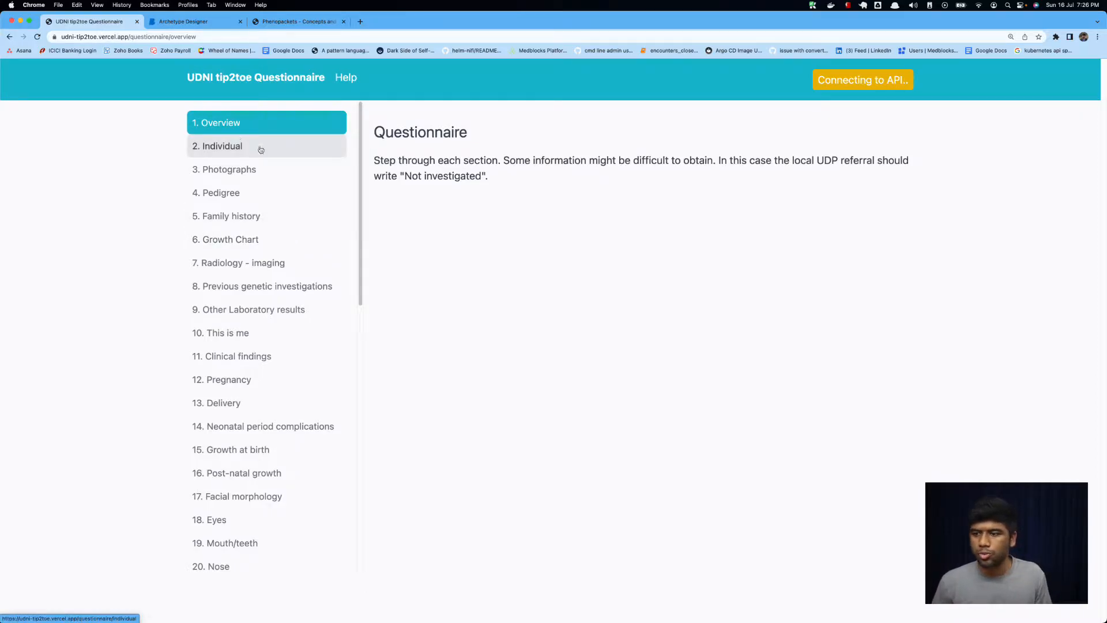
Enlarge the questionnaire page to 200% and open the Individual section.
{"action": "key", "text": "super+equal"}
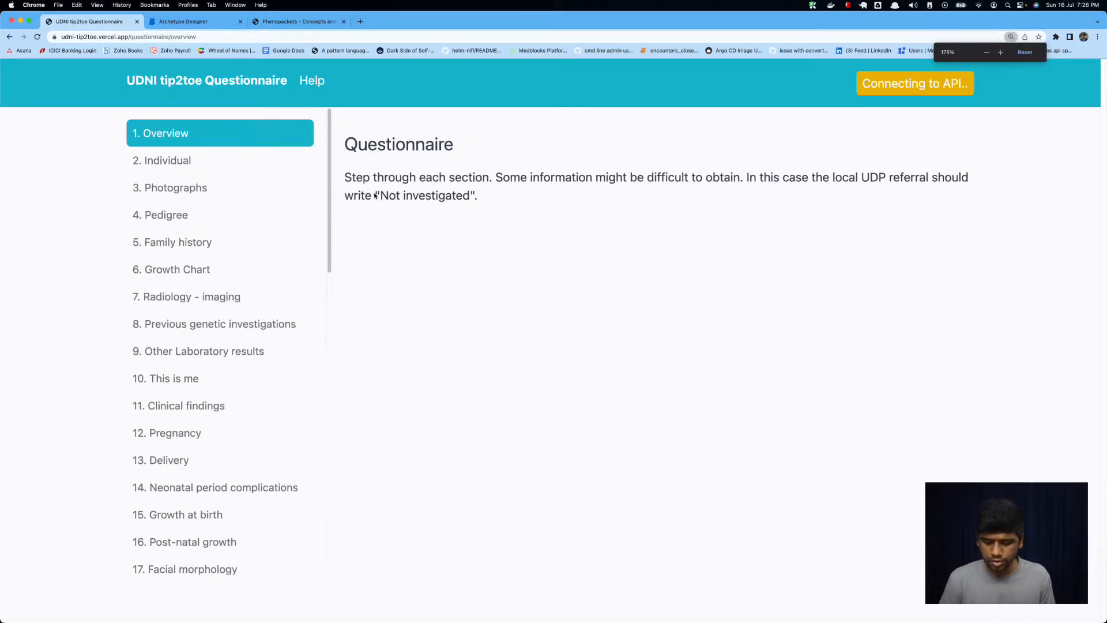
{"action": "key", "text": "super+equal"}
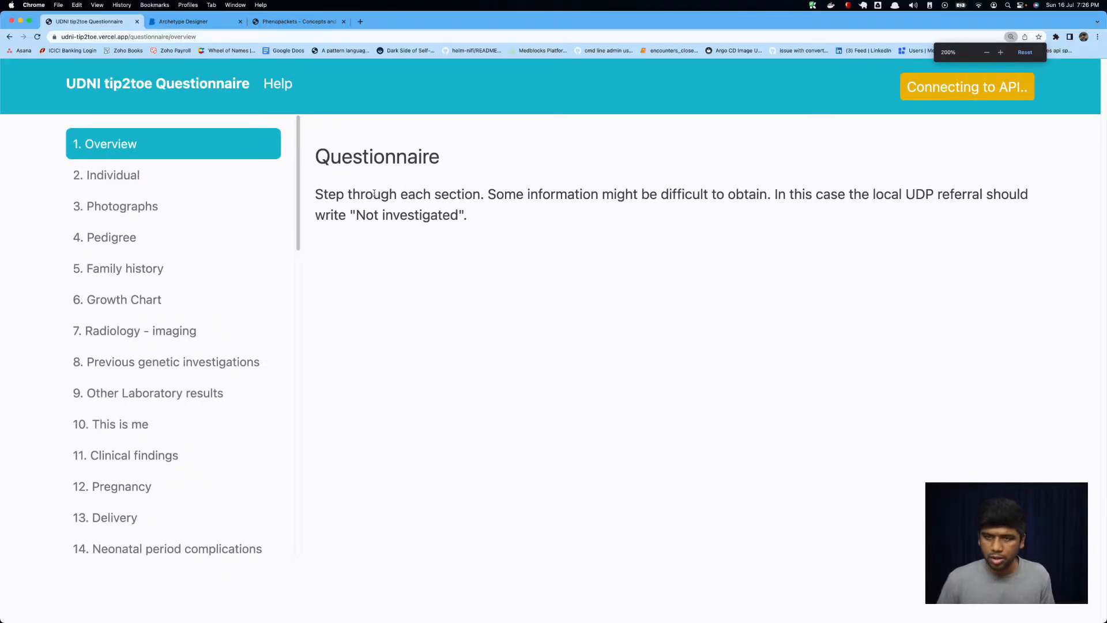
{"action": "left_click", "coordinate": [198, 175]}
{"action": "scroll", "coordinate": [440, 208], "scroll_direction": "down", "scroll_amount": 3}
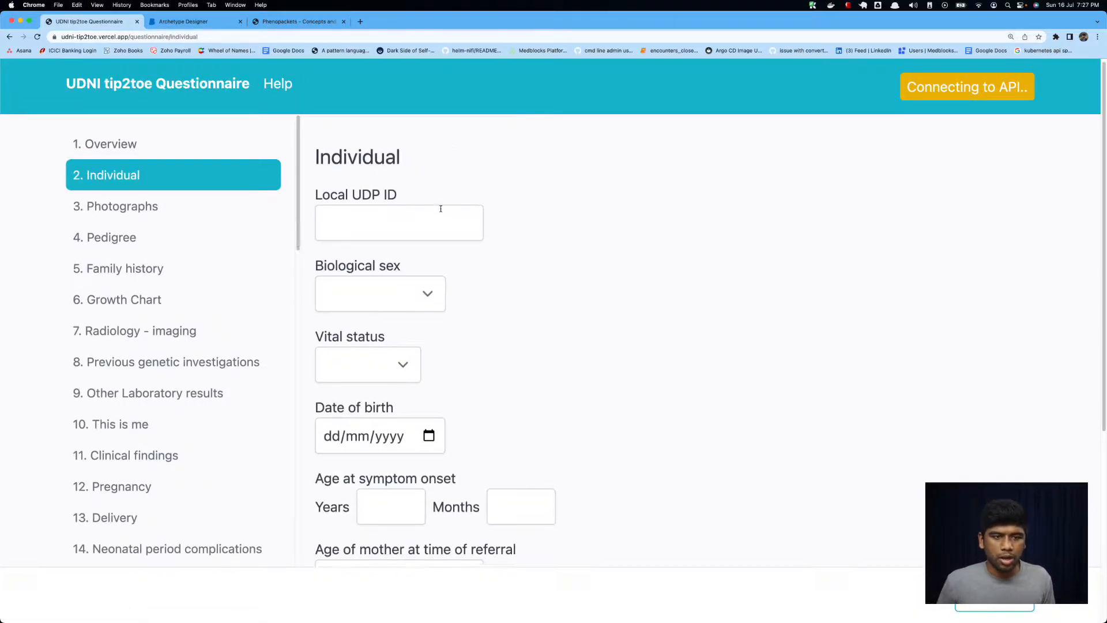
Look through the Individual section's fields, from Local UDP ID and vital status to the parents' ages at referral and referring UDP.
{"action": "scroll", "coordinate": [404, 178], "scroll_direction": "up", "scroll_amount": 1}
{"action": "left_click", "coordinate": [398, 157]}
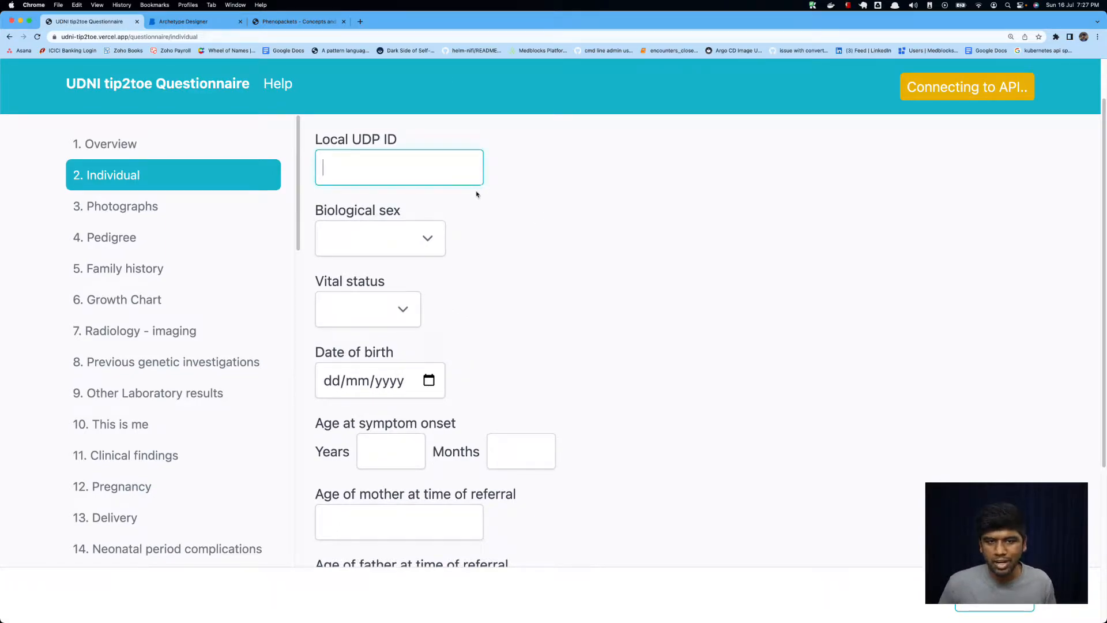
{"action": "scroll", "coordinate": [490, 184], "scroll_direction": "down", "scroll_amount": 1}
{"action": "left_click", "coordinate": [437, 227]}
{"action": "left_click", "coordinate": [437, 227]}
{"action": "left_click", "coordinate": [403, 282]}
{"action": "left_click", "coordinate": [514, 351]}
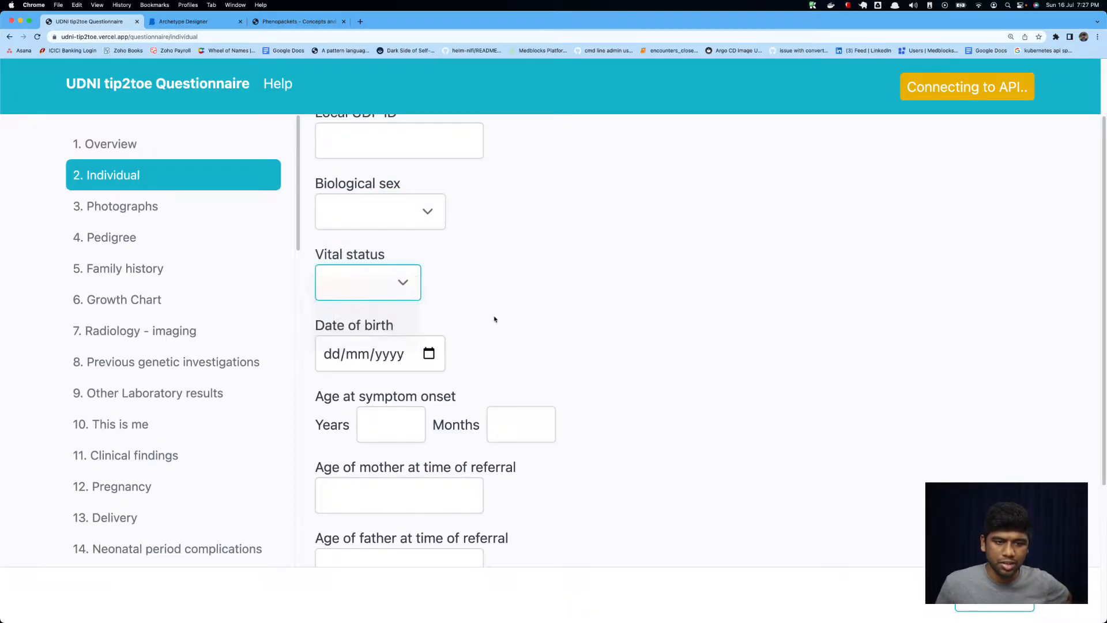
{"action": "scroll", "coordinate": [494, 319], "scroll_direction": "down", "scroll_amount": 5}
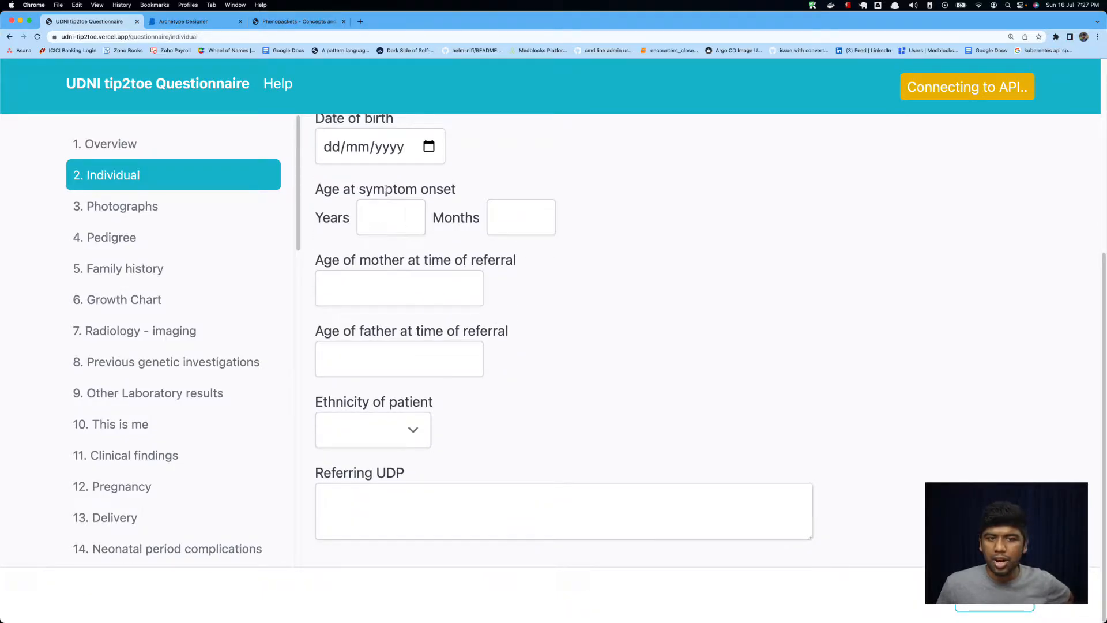
{"action": "left_click", "coordinate": [374, 297]}
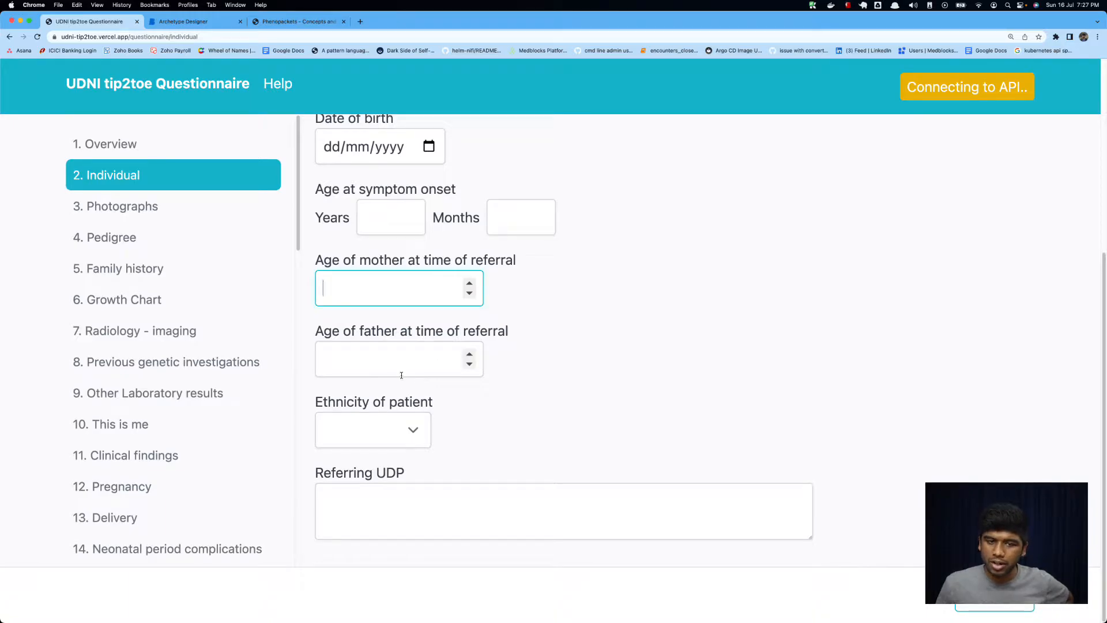
{"action": "scroll", "coordinate": [449, 382], "scroll_direction": "up", "scroll_amount": 7}
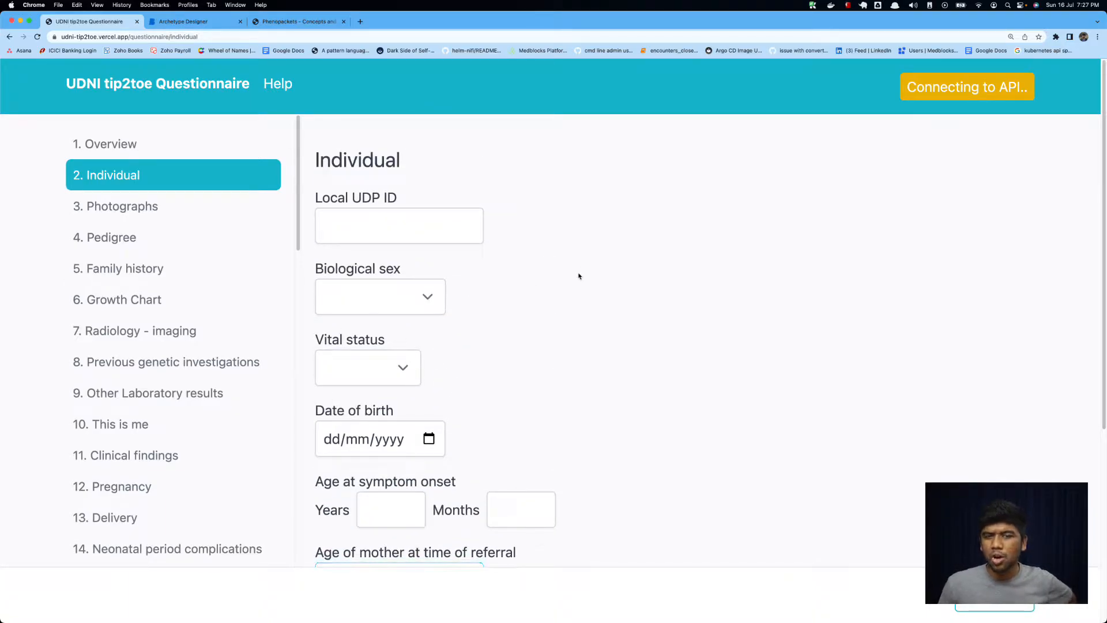
Examine the available options for Biological sex and leave the field empty.
{"action": "scroll", "coordinate": [579, 276], "scroll_direction": "down", "scroll_amount": 1}
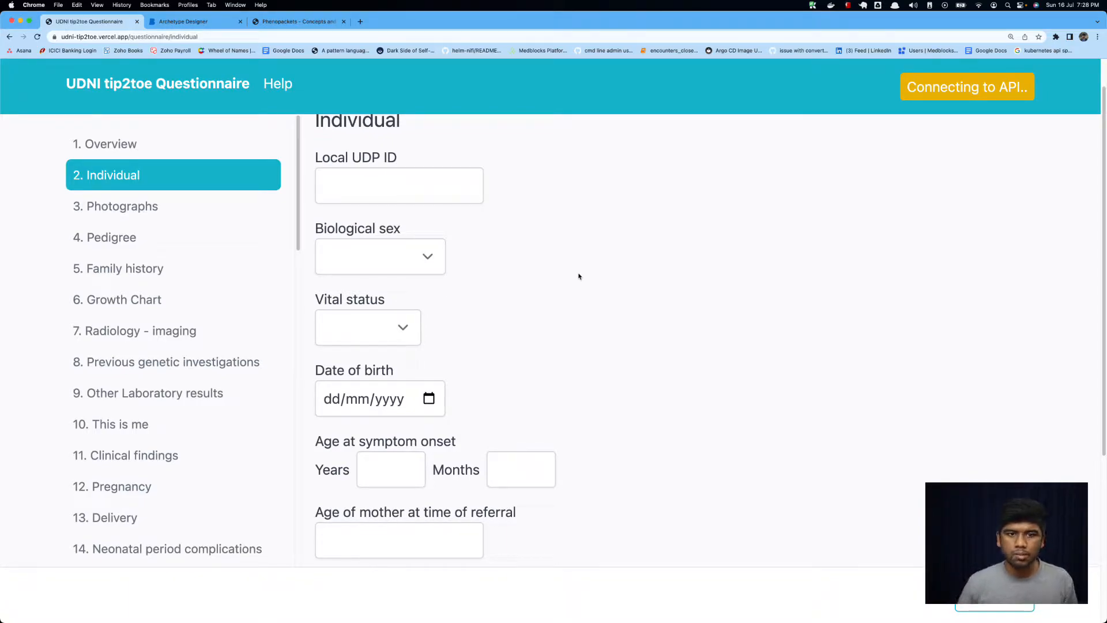
{"action": "left_click", "coordinate": [443, 260]}
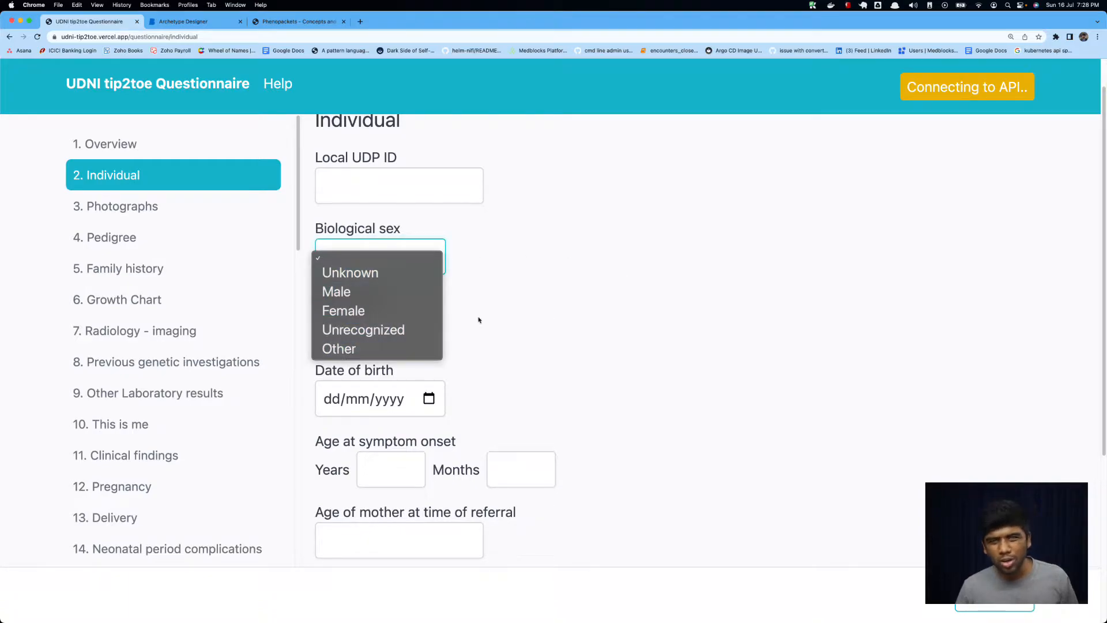
{"action": "left_click", "coordinate": [524, 306]}
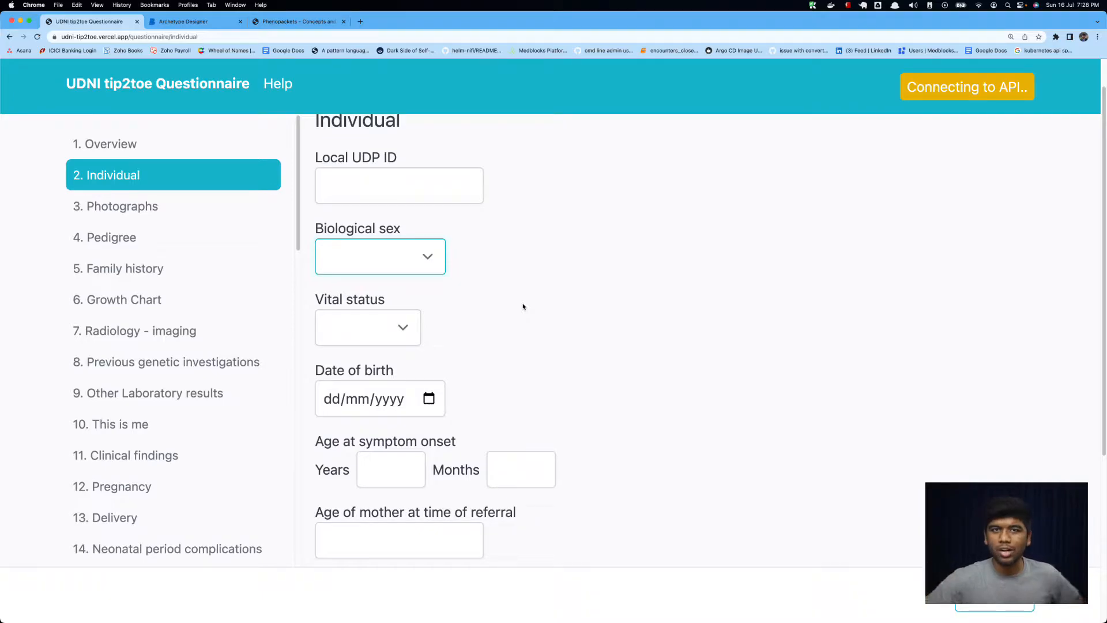
{"action": "left_click", "coordinate": [565, 281]}
{"action": "scroll", "coordinate": [236, 236], "scroll_direction": "down", "scroll_amount": 1}
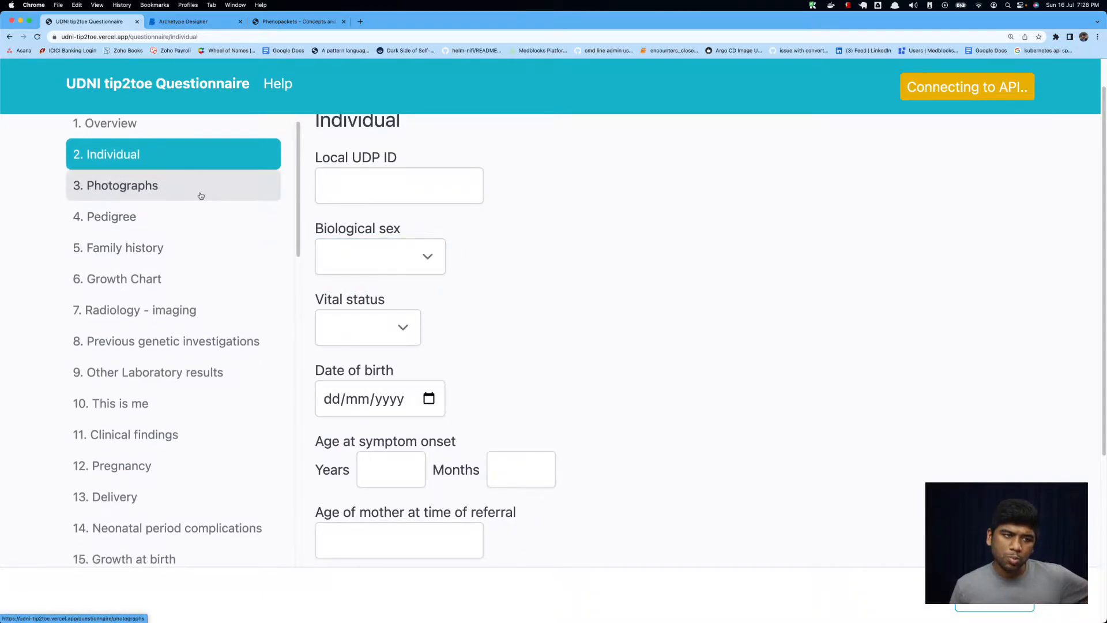
Go through the Photographs section's upload fields, revisiting the Individual section in between.
{"action": "left_click", "coordinate": [198, 193]}
{"action": "left_click", "coordinate": [217, 166]}
{"action": "left_click", "coordinate": [209, 180]}
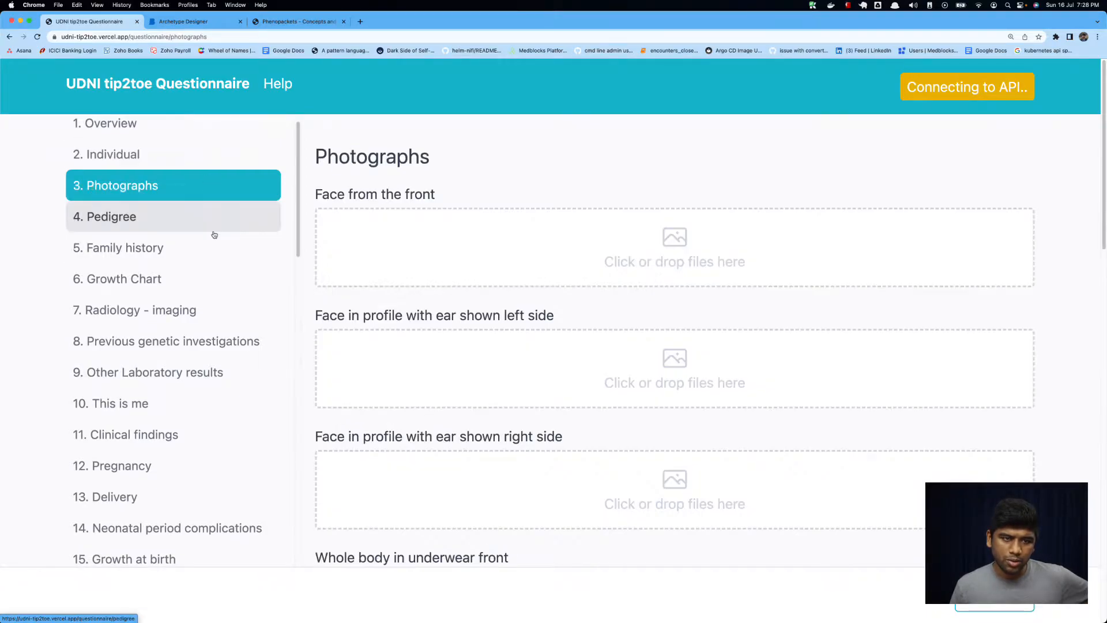
{"action": "left_click", "coordinate": [214, 219]}
{"action": "left_click", "coordinate": [201, 148]}
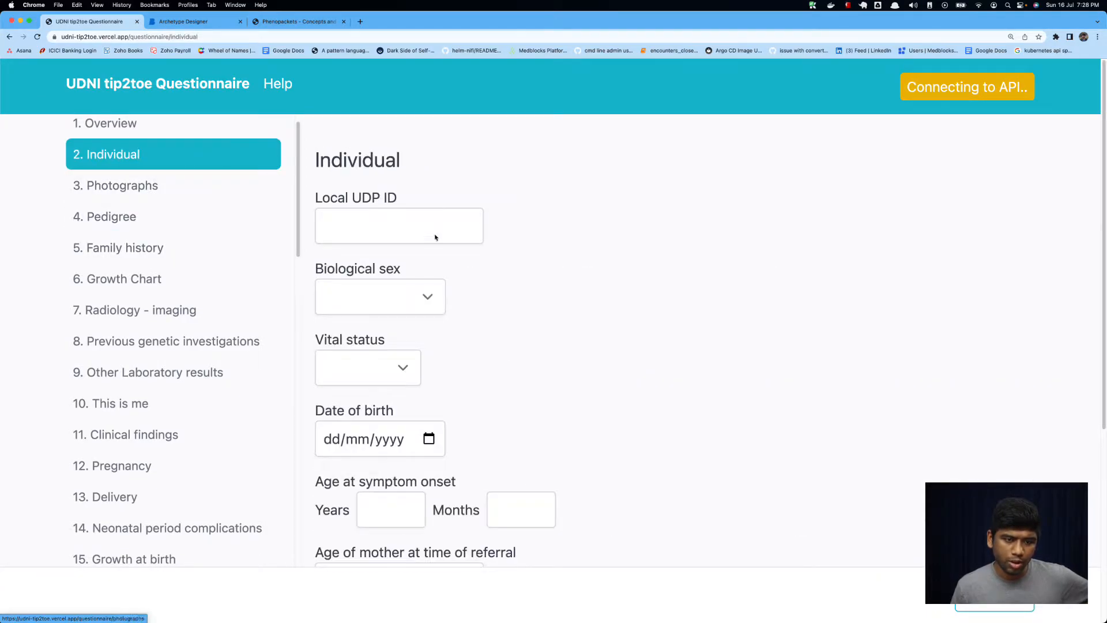
{"action": "scroll", "coordinate": [437, 242], "scroll_direction": "down", "scroll_amount": 5}
{"action": "left_click", "coordinate": [184, 188]}
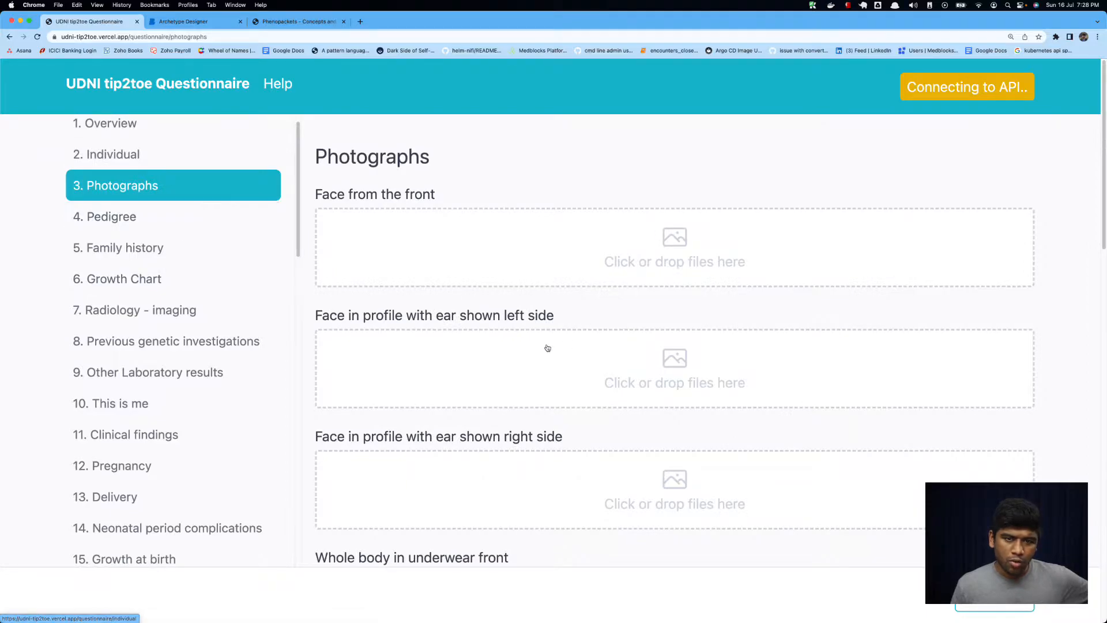
{"action": "scroll", "coordinate": [435, 292], "scroll_direction": "down", "scroll_amount": 10}
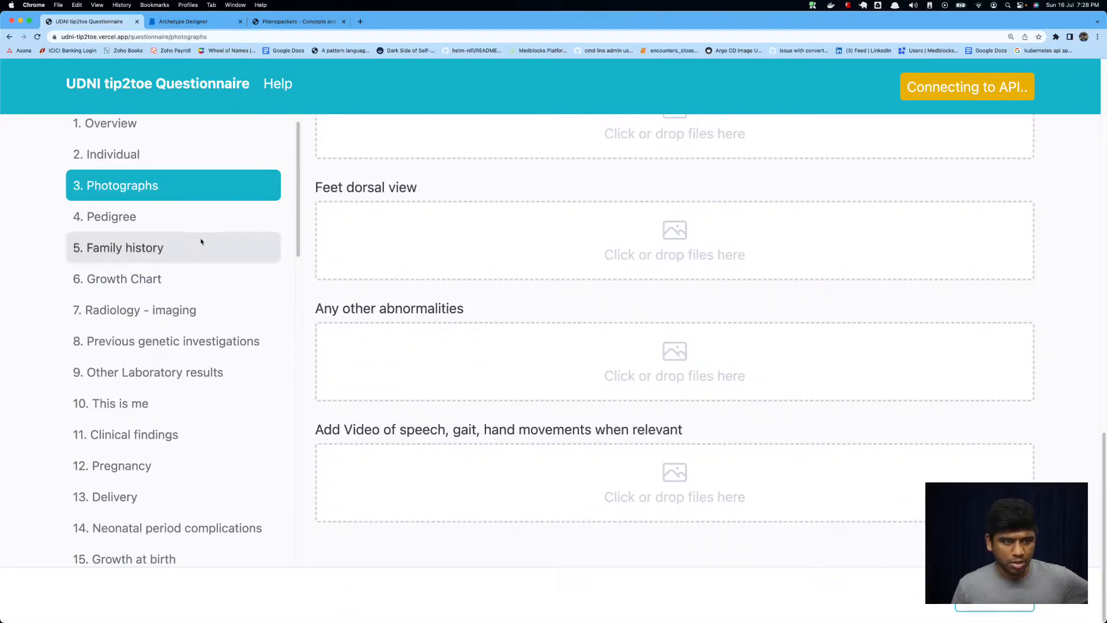
Open the Pedigree section and examine its contents.
{"action": "left_click", "coordinate": [154, 213]}
{"action": "double_click", "coordinate": [432, 194]}
{"action": "left_click", "coordinate": [707, 255]}
{"action": "left_click_drag", "start_coordinate": [316, 237], "coordinate": [452, 237]}
{"action": "left_click", "coordinate": [597, 230]}
In the Family history section, select Autosomal Dominant, Autosomal recessive and X-linked recessive as suspected modes of inheritance.
{"action": "left_click", "coordinate": [223, 278]}
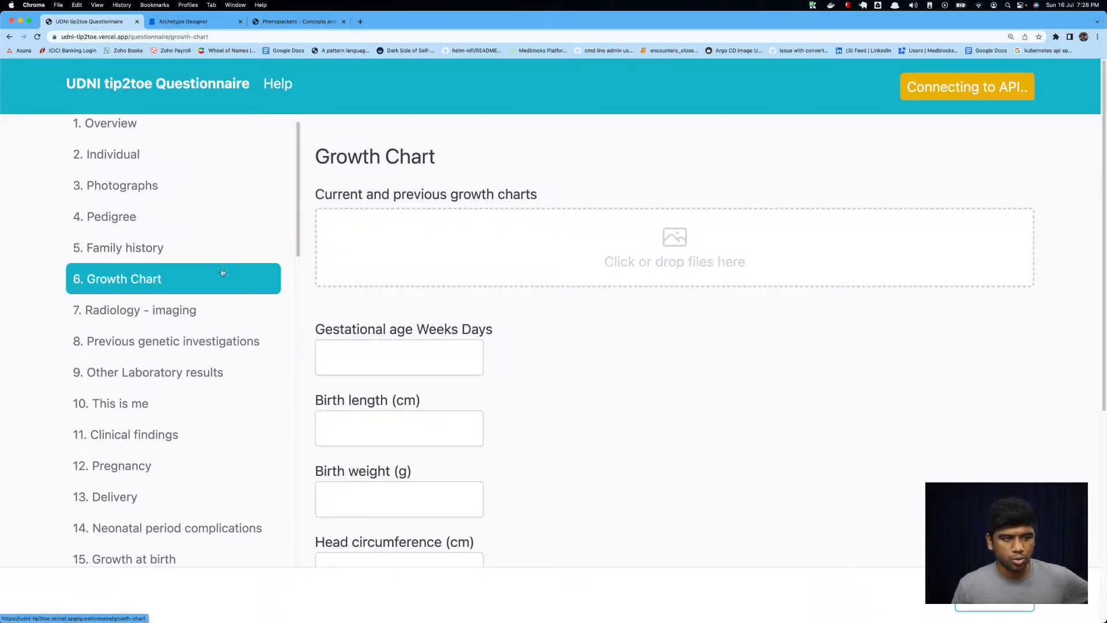
{"action": "left_click", "coordinate": [196, 249]}
{"action": "scroll", "coordinate": [427, 260], "scroll_direction": "down", "scroll_amount": 3}
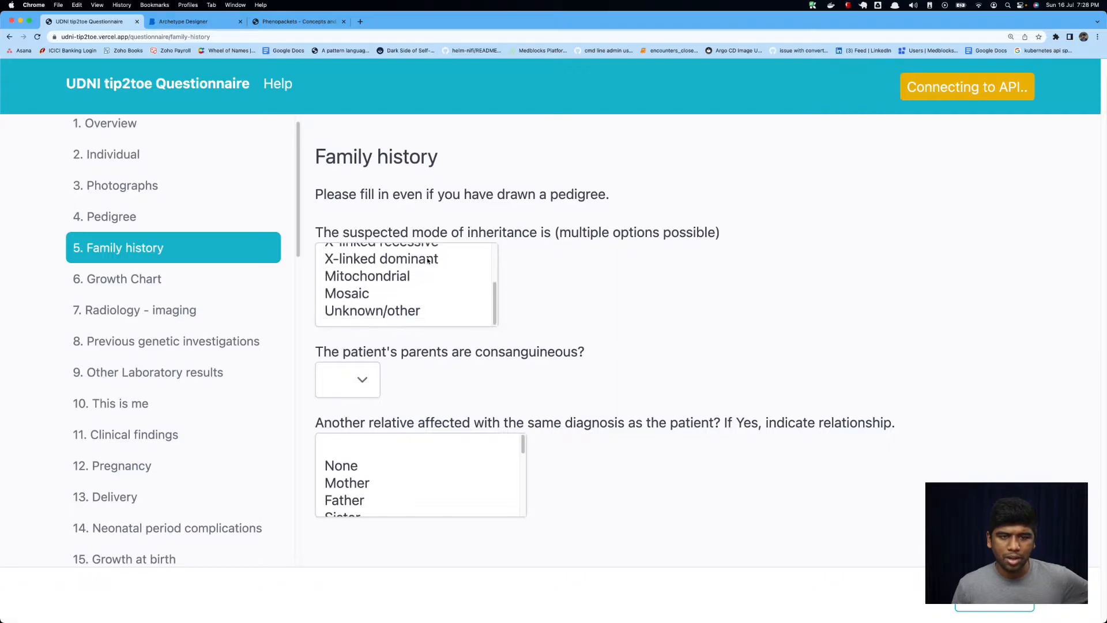
{"action": "scroll", "coordinate": [404, 277], "scroll_direction": "up", "scroll_amount": 3}
{"action": "left_click", "coordinate": [381, 275]}
{"action": "left_click", "coordinate": [383, 293], "text": "shift"}
{"action": "left_click", "coordinate": [436, 311], "text": "shift"}
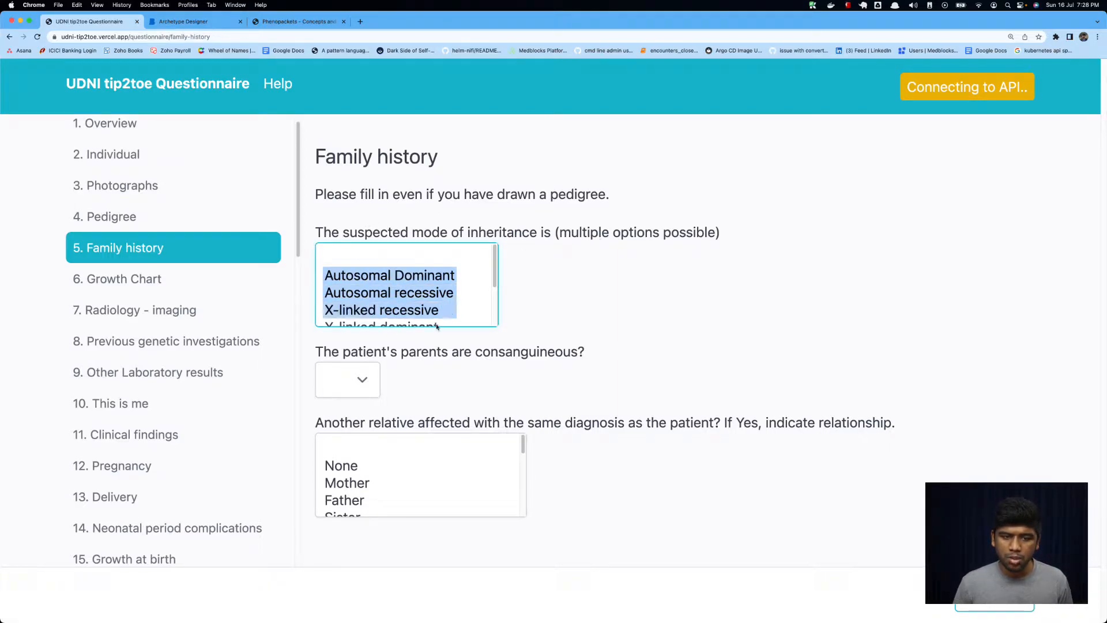
Answer Yes to consanguineous parents and select Mother, Father and Sister as relatives affected with the same diagnosis.
{"action": "left_click", "coordinate": [374, 378]}
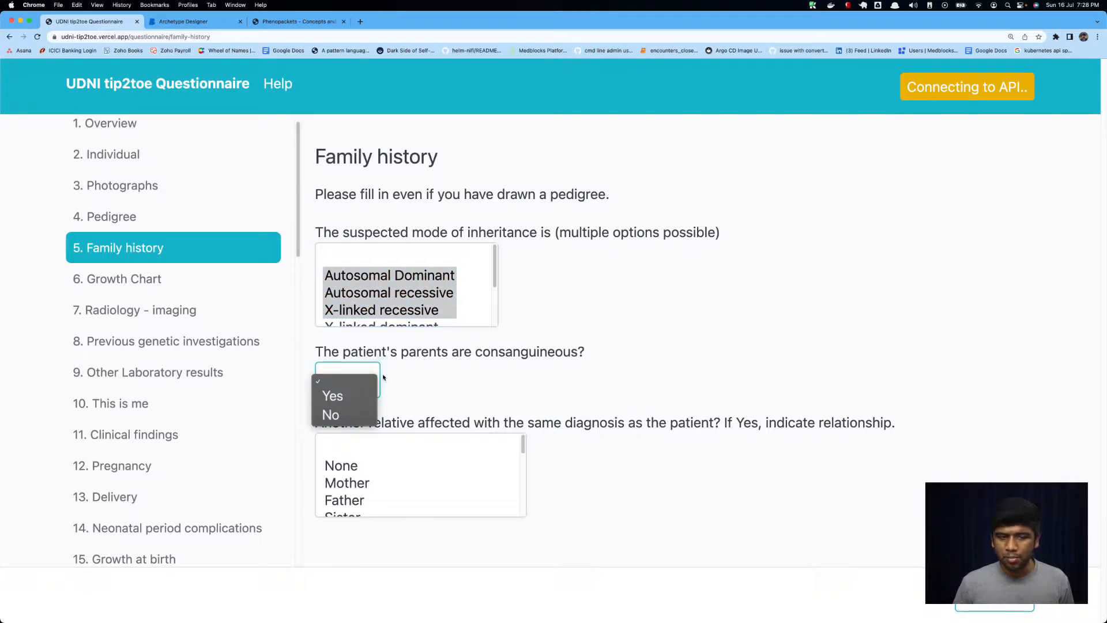
{"action": "left_click", "coordinate": [351, 398]}
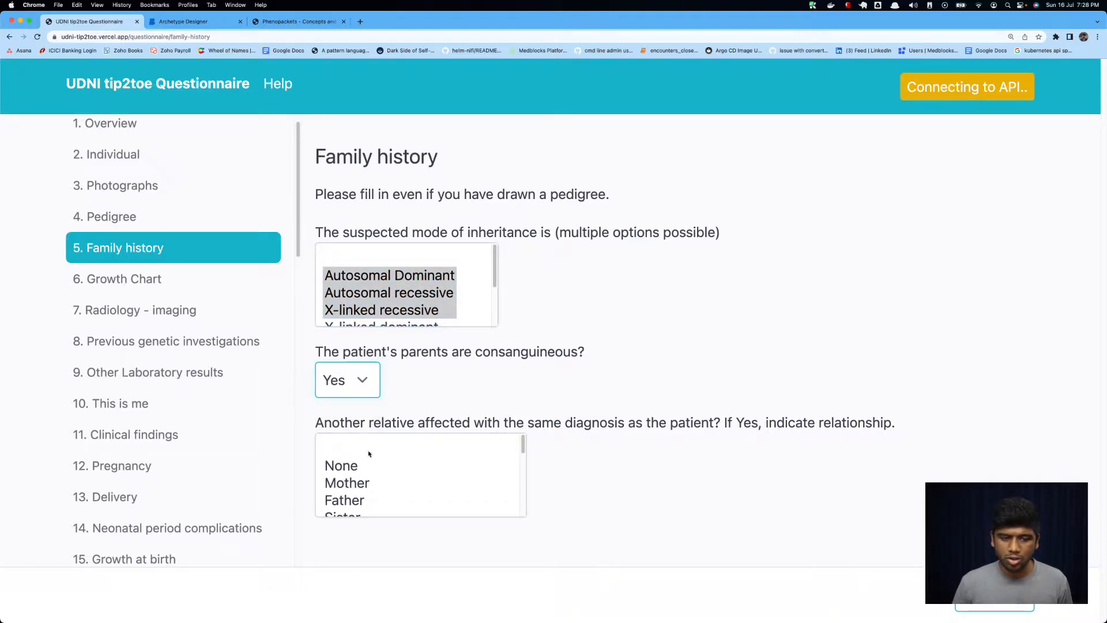
{"action": "left_click_drag", "start_coordinate": [406, 482], "coordinate": [392, 516]}
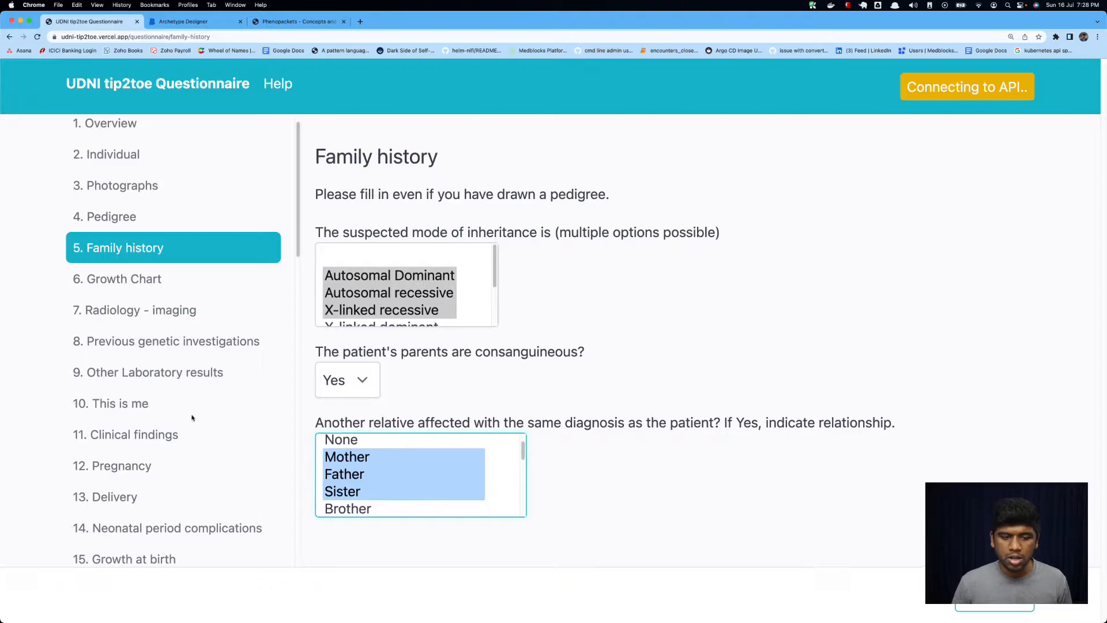
Open the Growth Chart section and look through its upload, birth measurement and last visit fields.
{"action": "left_click", "coordinate": [176, 310]}
{"action": "left_click", "coordinate": [179, 288]}
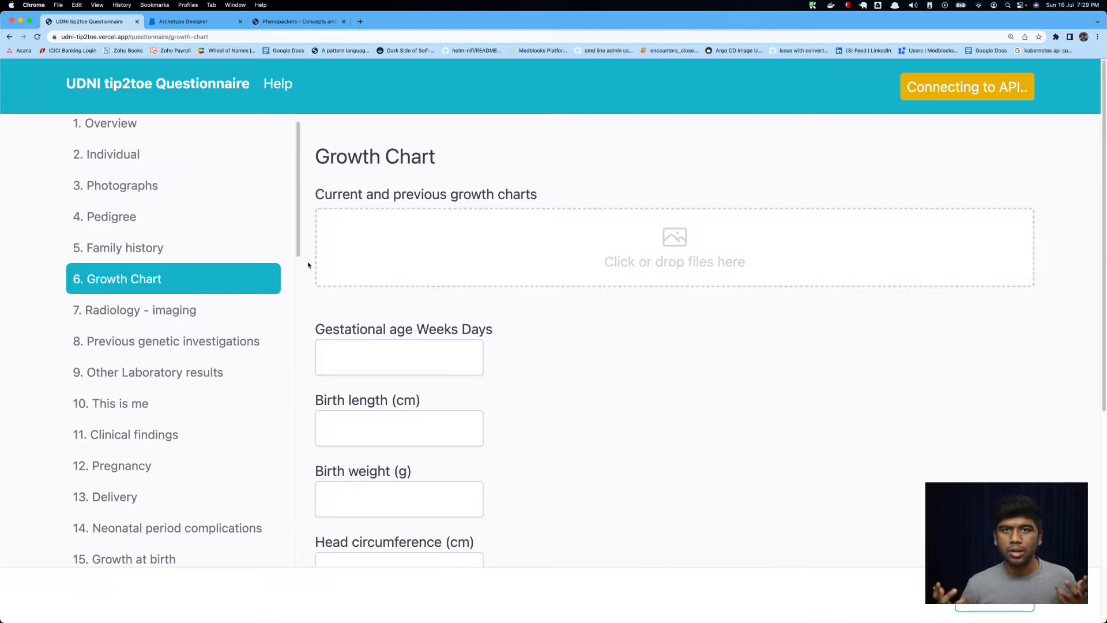
{"action": "scroll", "coordinate": [524, 348], "scroll_direction": "down", "scroll_amount": 6}
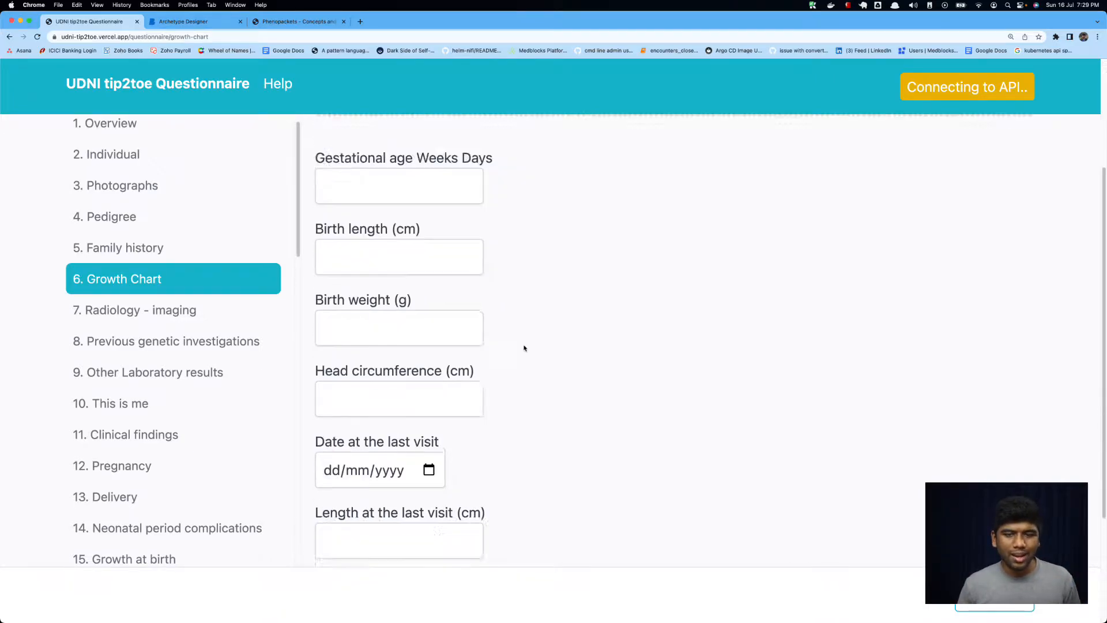
{"action": "scroll", "coordinate": [524, 349], "scroll_direction": "up", "scroll_amount": 6}
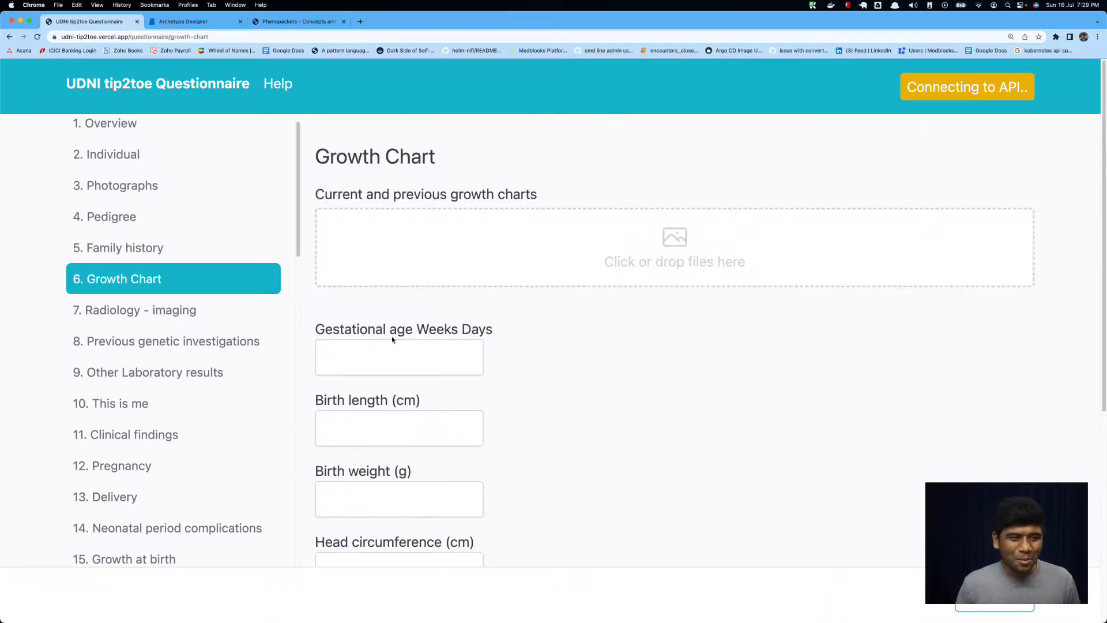
View the Radiology - imaging section, followed by the Previous genetic investigations section.
{"action": "left_click", "coordinate": [209, 311]}
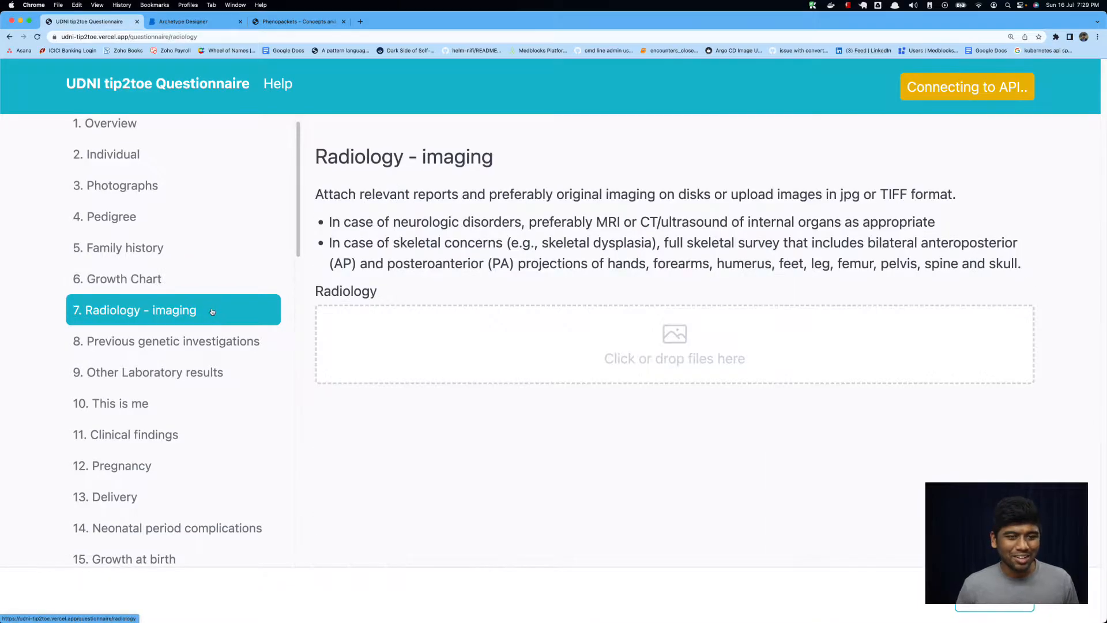
{"action": "left_click", "coordinate": [217, 345]}
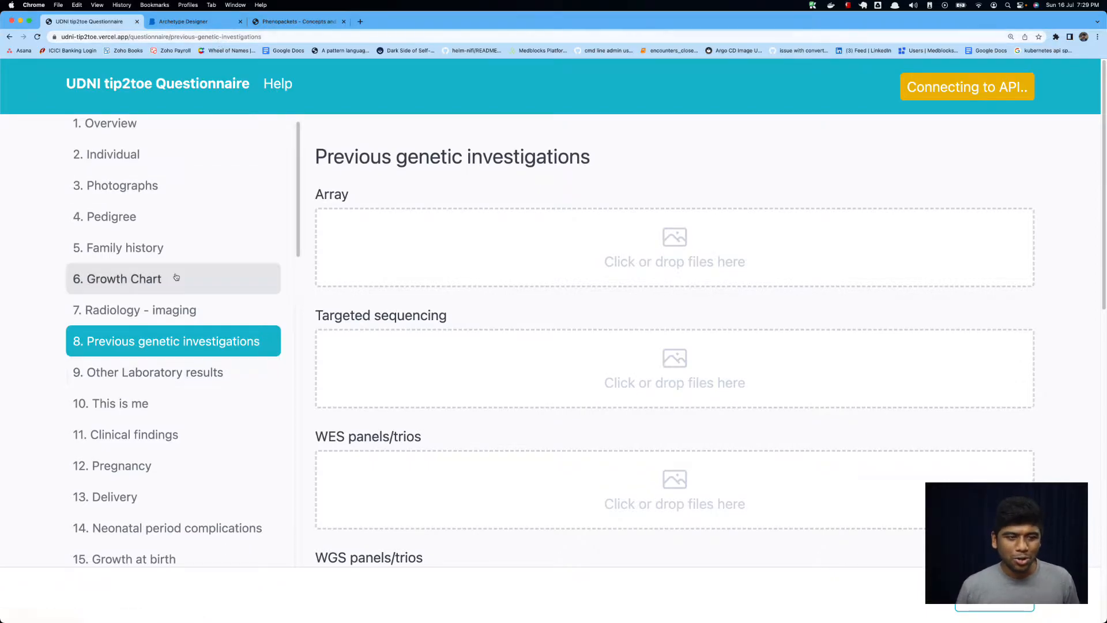
{"action": "scroll", "coordinate": [173, 340], "scroll_direction": "down", "scroll_amount": 1}
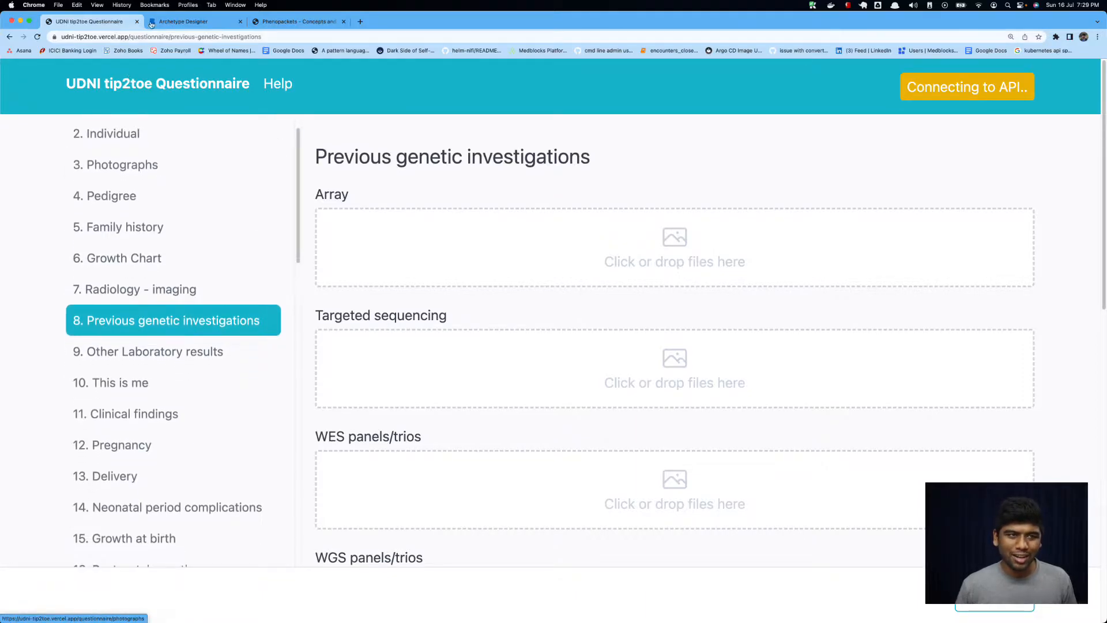
Switch to Archetype Designer and compare the UDNI - Genetic Disorder v2 and tip2toe.v0 templates.
{"action": "left_click", "coordinate": [181, 23]}
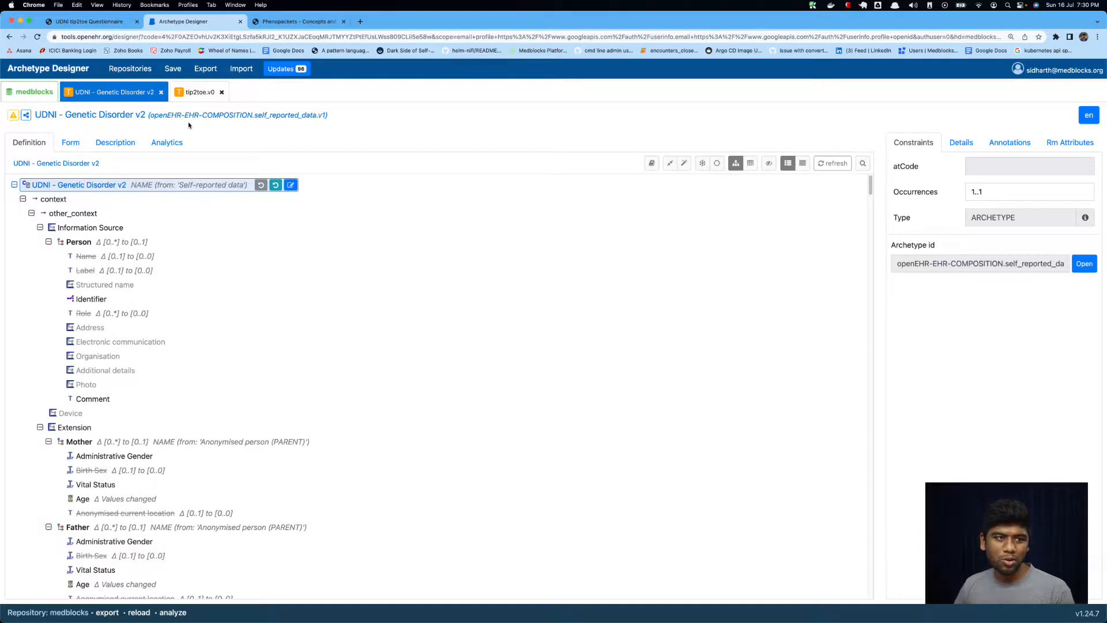
{"action": "left_click", "coordinate": [195, 97]}
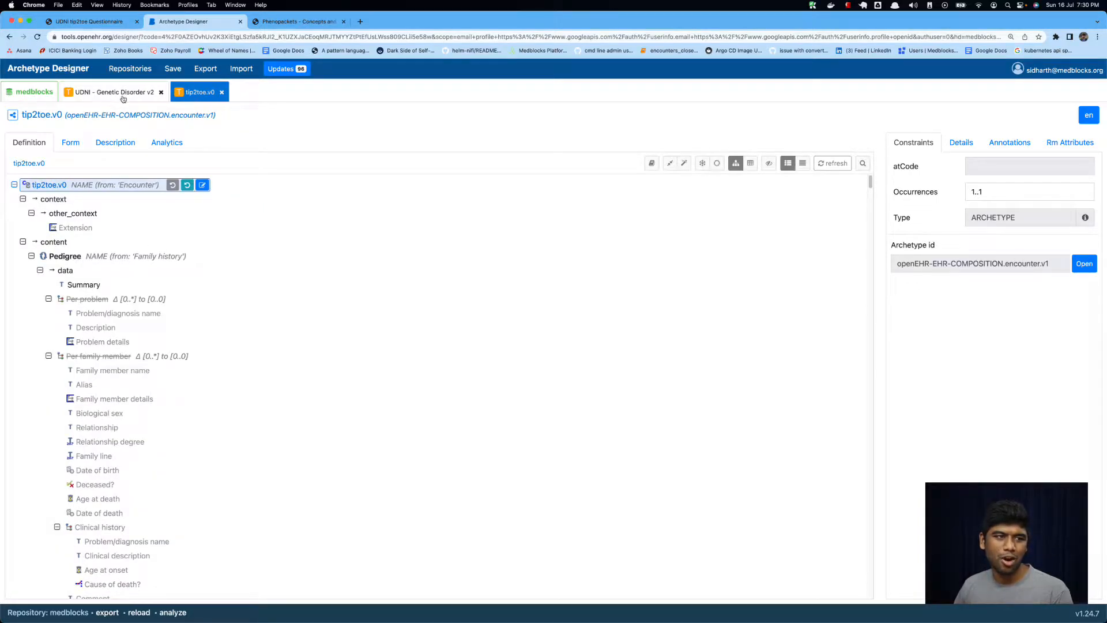
{"action": "left_click", "coordinate": [122, 98]}
{"action": "left_click", "coordinate": [182, 92]}
{"action": "left_click", "coordinate": [131, 99]}
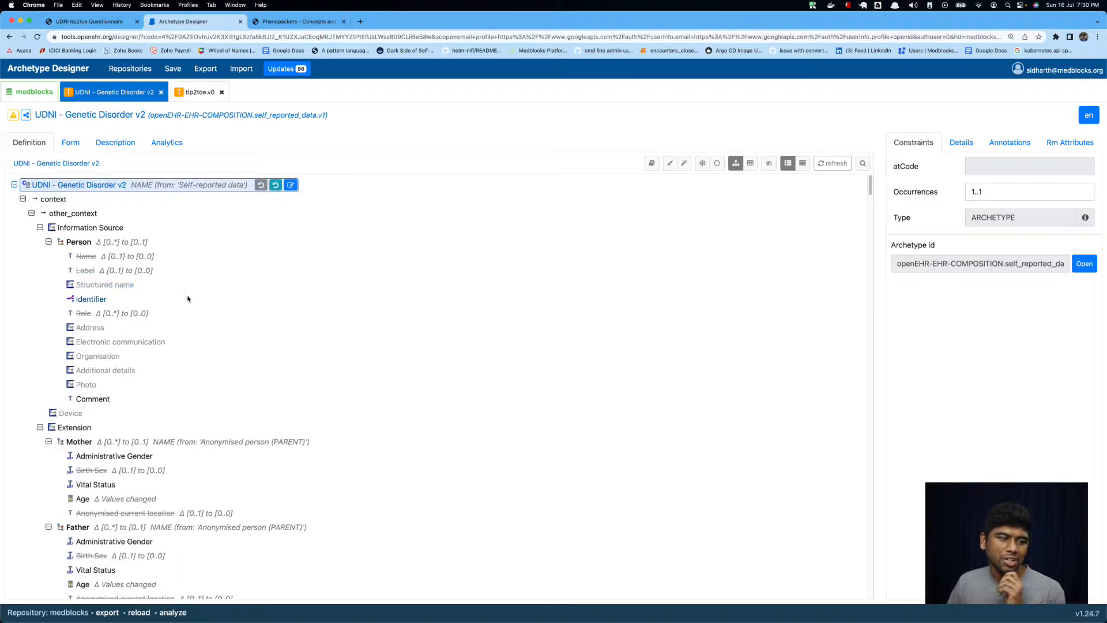
{"action": "left_click", "coordinate": [104, 27]}
{"action": "left_click", "coordinate": [179, 21]}
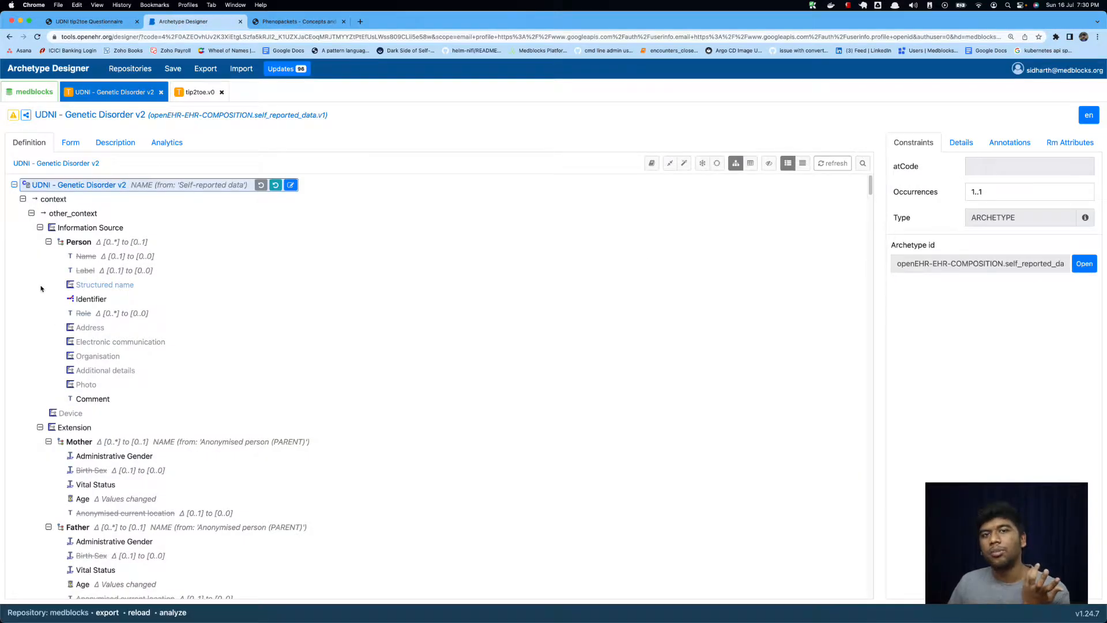
Return to the UDNI tip2toe Questionnaire and open the Other Laboratory results section.
{"action": "left_click", "coordinate": [92, 21]}
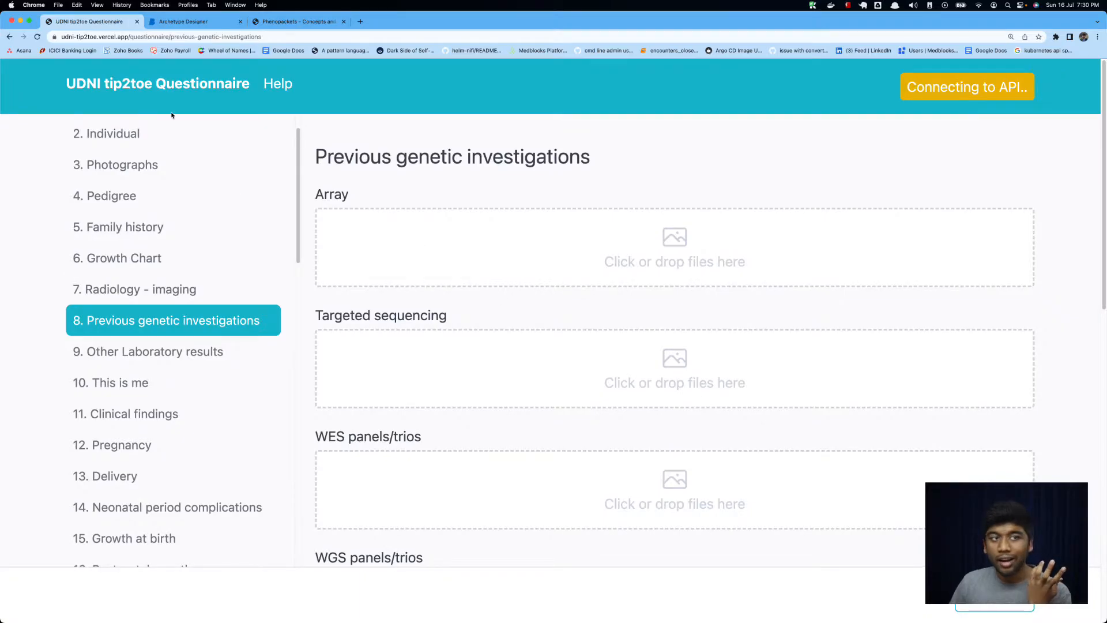
{"action": "left_click_drag", "start_coordinate": [149, 36], "coordinate": [91, 40]}
{"action": "left_click", "coordinate": [208, 352]}
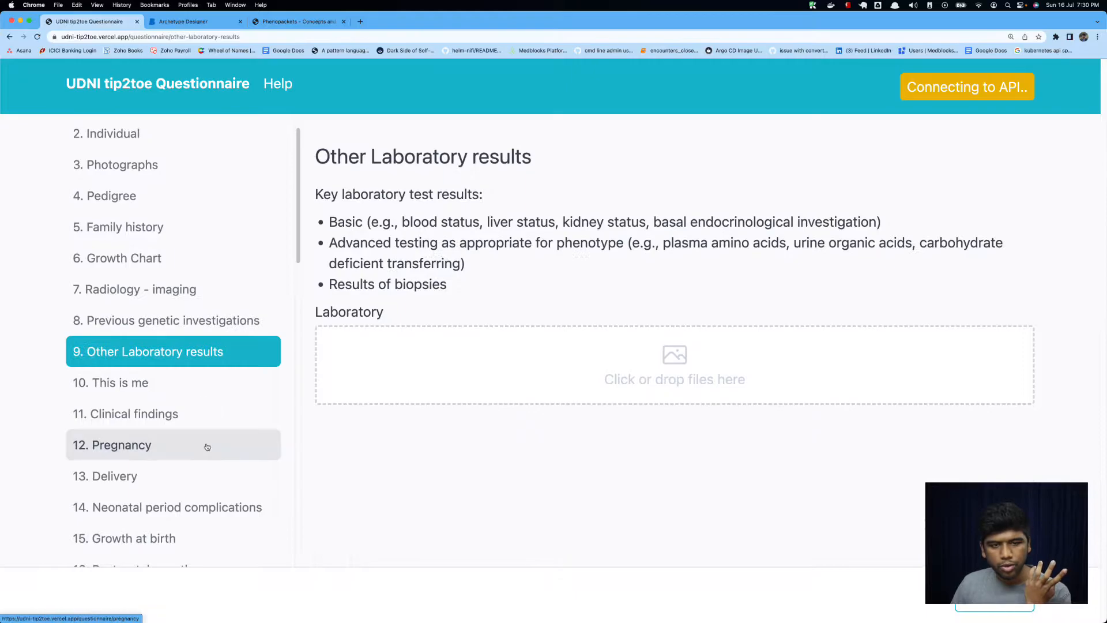
Step through the This is me, Clinical findings, Pregnancy and Delivery sections.
{"action": "scroll", "coordinate": [185, 392], "scroll_direction": "down", "scroll_amount": 1}
{"action": "left_click", "coordinate": [180, 365]}
{"action": "left_click", "coordinate": [176, 392]}
{"action": "left_click", "coordinate": [173, 421]}
{"action": "left_click", "coordinate": [173, 459]}
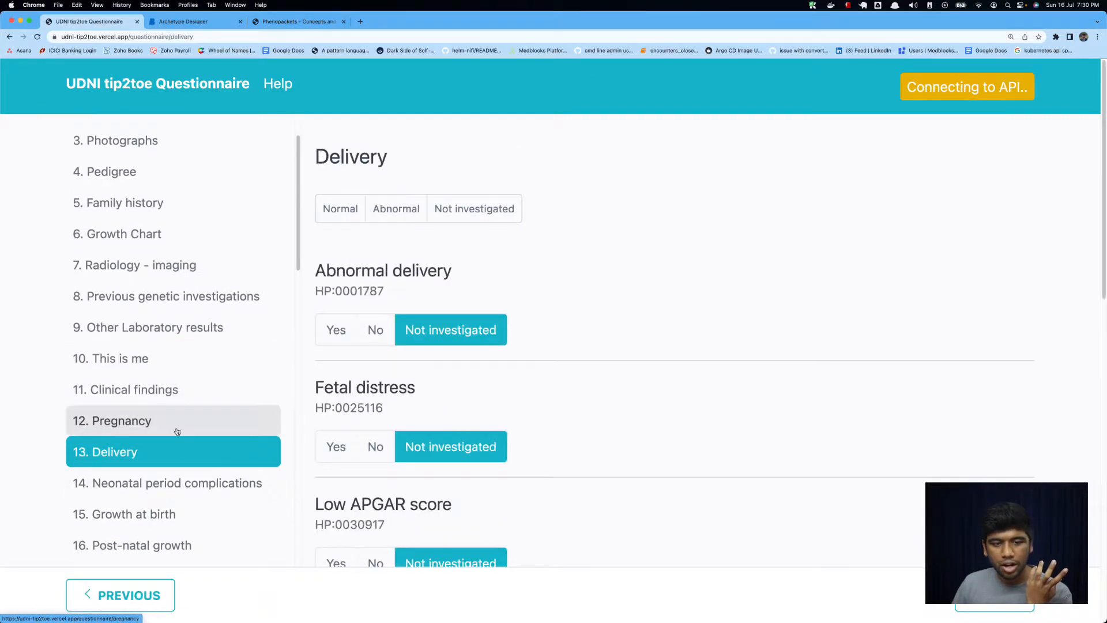
Step through the Pregnancy, Delivery, Neonatal period complications and Growth at birth sections.
{"action": "scroll", "coordinate": [177, 431], "scroll_direction": "down", "scroll_amount": 1}
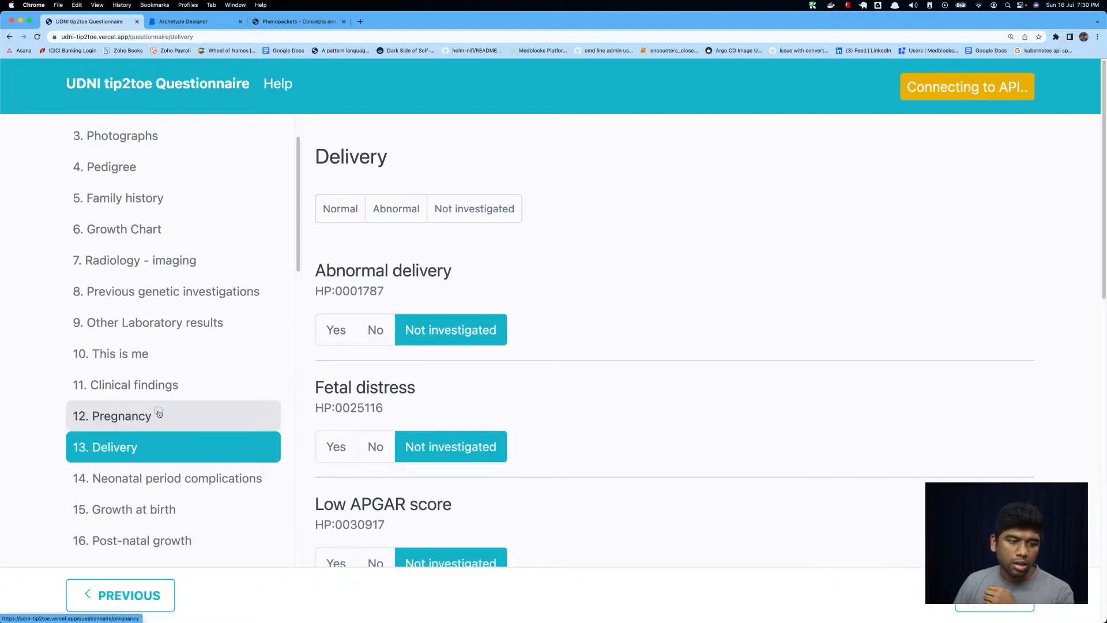
{"action": "left_click", "coordinate": [194, 417]}
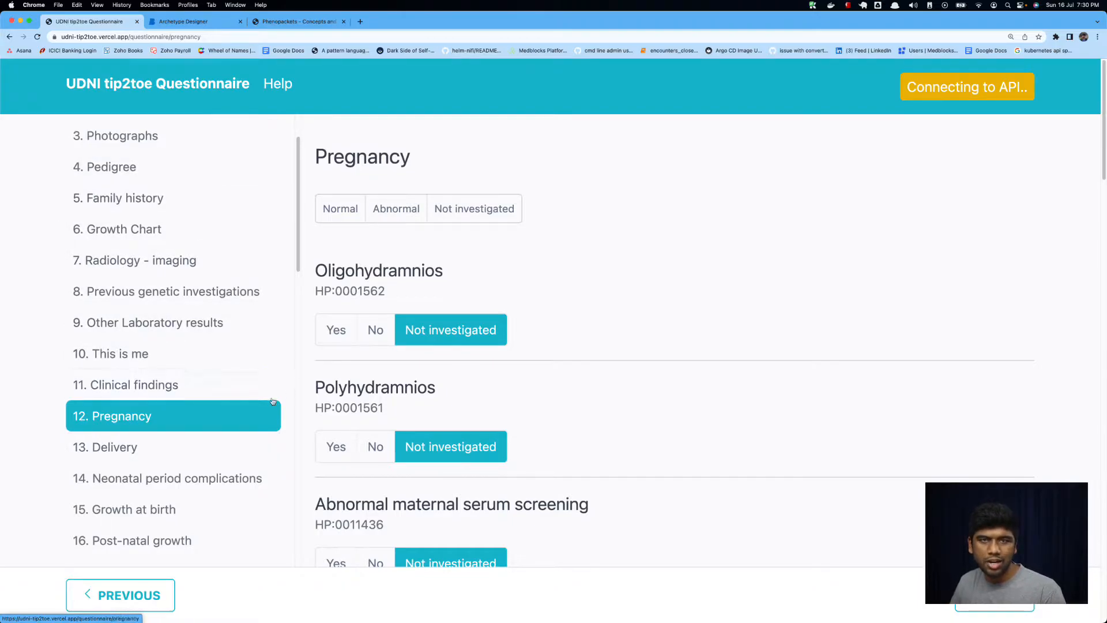
{"action": "left_click", "coordinate": [134, 445]}
{"action": "left_click", "coordinate": [134, 461]}
{"action": "scroll", "coordinate": [178, 477], "scroll_direction": "down", "scroll_amount": 3}
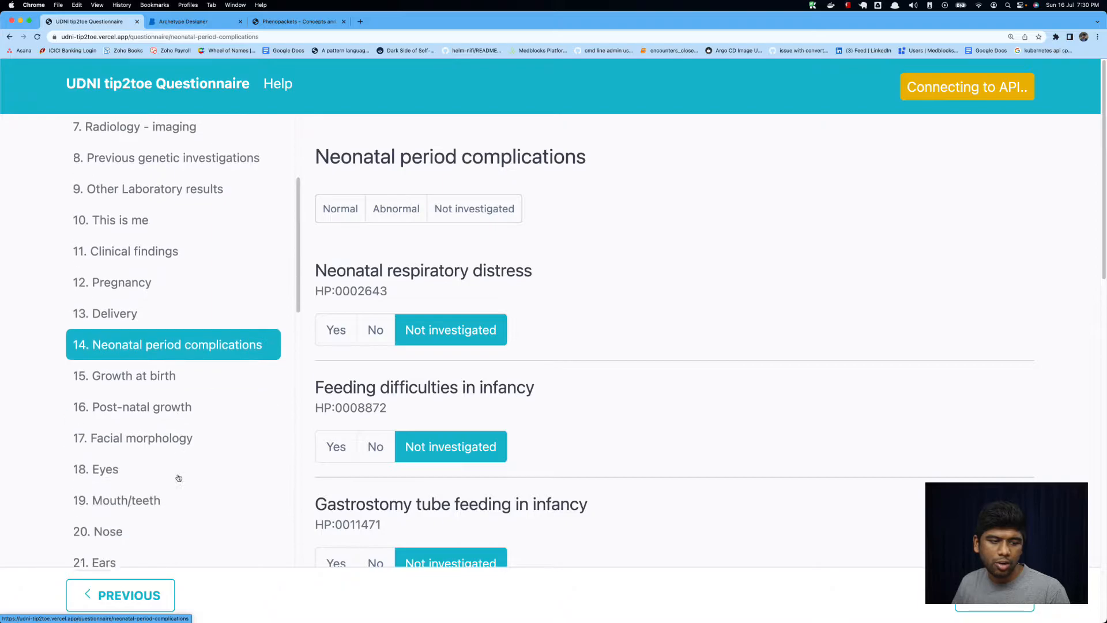
{"action": "left_click", "coordinate": [156, 374]}
Open the Skin section and review its findings from Abnormality of the skin to Multiple cafe-au-lait spots.
{"action": "scroll", "coordinate": [179, 378], "scroll_direction": "down", "scroll_amount": 10}
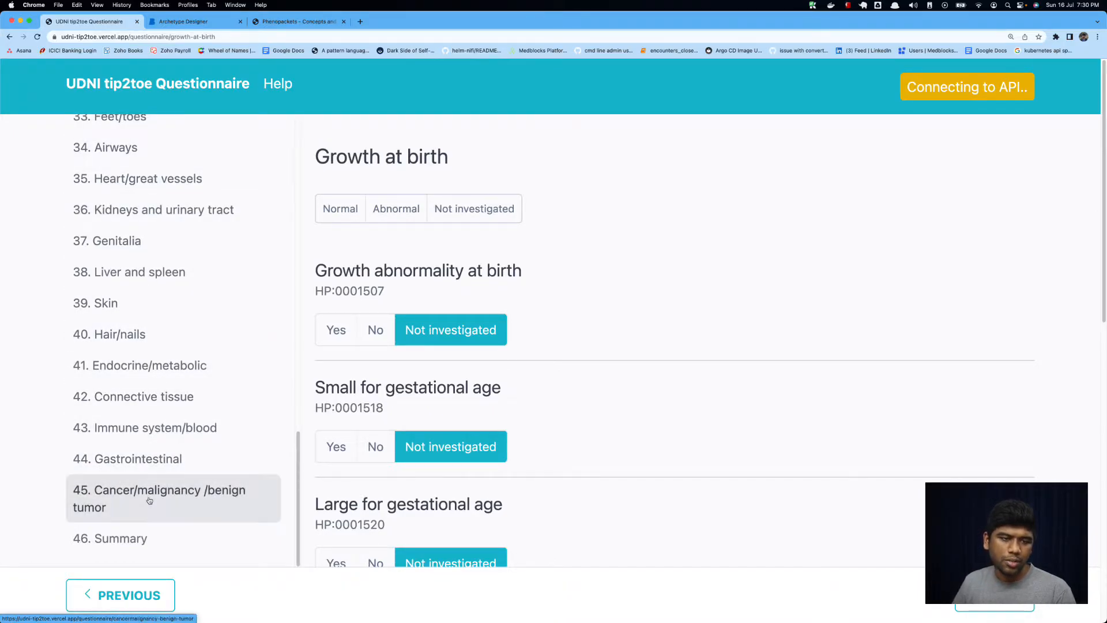
{"action": "left_click", "coordinate": [127, 300]}
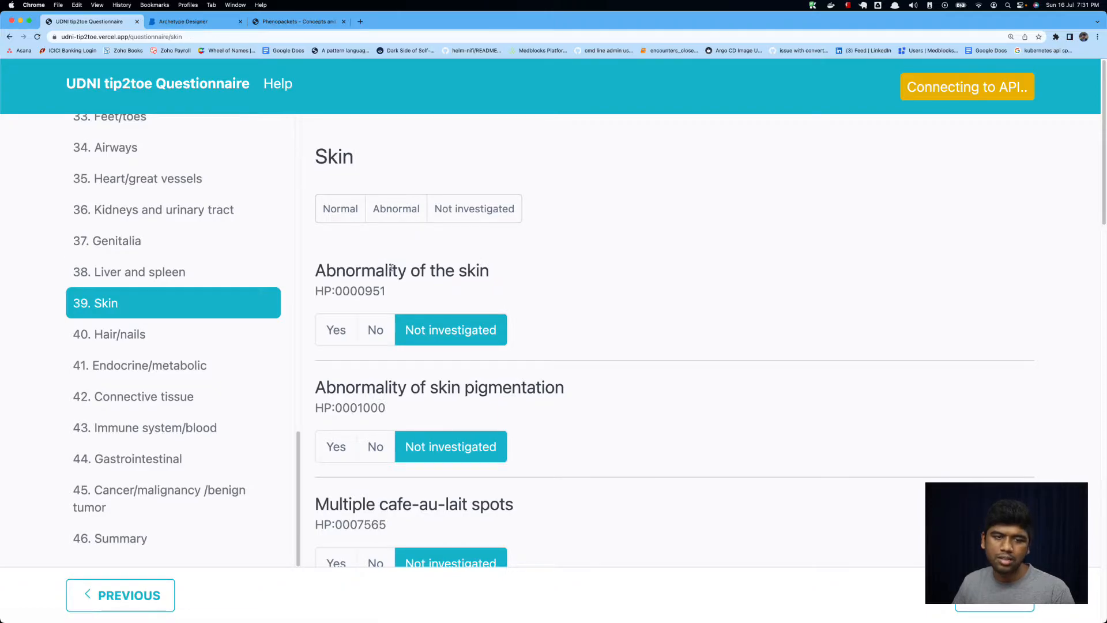
{"action": "left_click_drag", "start_coordinate": [334, 269], "coordinate": [501, 270]}
{"action": "left_click", "coordinate": [502, 272]}
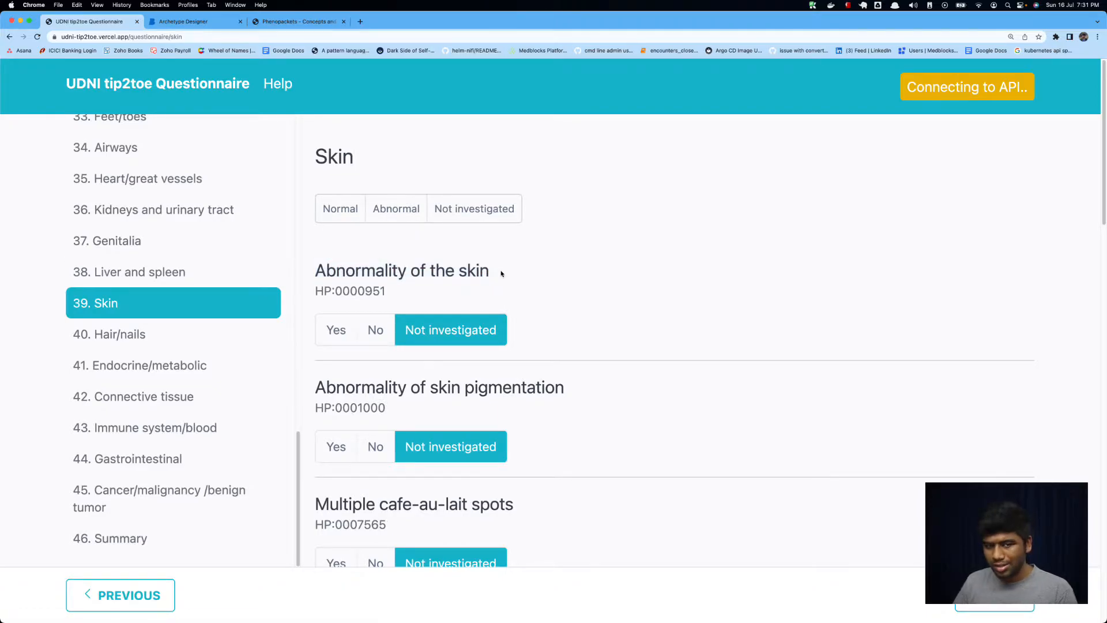
{"action": "scroll", "coordinate": [494, 285], "scroll_direction": "down", "scroll_amount": 3}
{"action": "left_click_drag", "start_coordinate": [316, 231], "coordinate": [565, 232]}
{"action": "left_click", "coordinate": [443, 212]}
{"action": "scroll", "coordinate": [443, 212], "scroll_direction": "down", "scroll_amount": 1}
{"action": "left_click_drag", "start_coordinate": [317, 289], "coordinate": [505, 292]}
{"action": "left_click", "coordinate": [505, 293]}
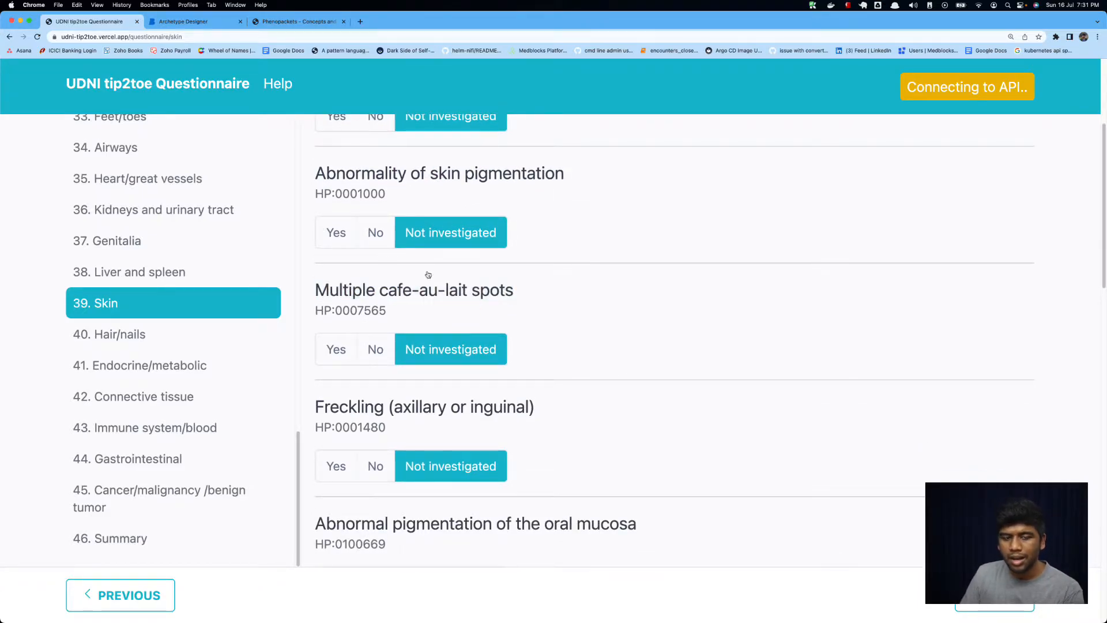
Answer Yes for Abnormality of the skin and No for Abnormality of skin pigmentation and Freckling (axillary or inguinal).
{"action": "scroll", "coordinate": [427, 277], "scroll_direction": "up", "scroll_amount": 4}
{"action": "left_click", "coordinate": [328, 335]}
{"action": "left_click", "coordinate": [375, 447]}
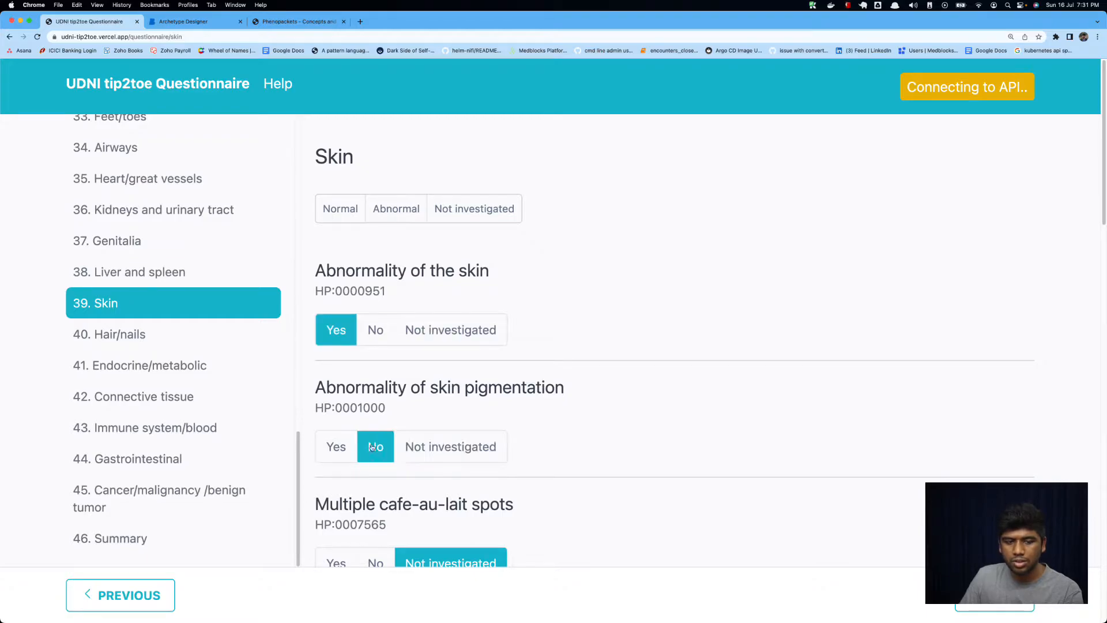
{"action": "scroll", "coordinate": [440, 474], "scroll_direction": "down", "scroll_amount": 2}
{"action": "scroll", "coordinate": [404, 485], "scroll_direction": "down", "scroll_amount": 1}
{"action": "left_click", "coordinate": [376, 492]}
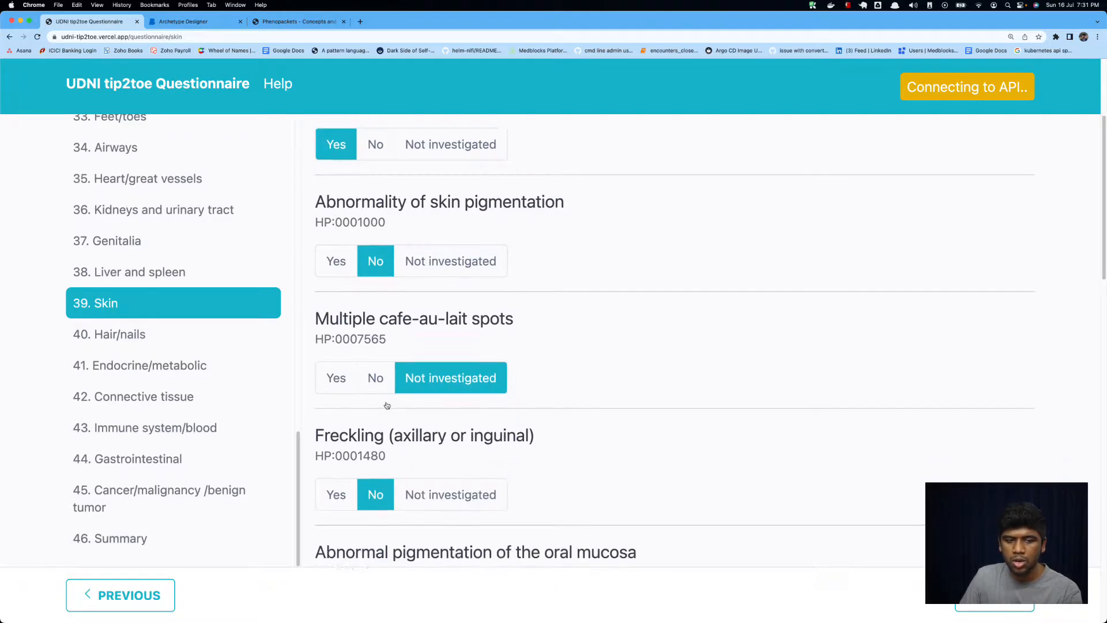
Set the whole Skin section to Normal, and reset all its findings to Not investigated.
{"action": "scroll", "coordinate": [376, 485], "scroll_direction": "up", "scroll_amount": 3}
{"action": "left_click", "coordinate": [357, 218]}
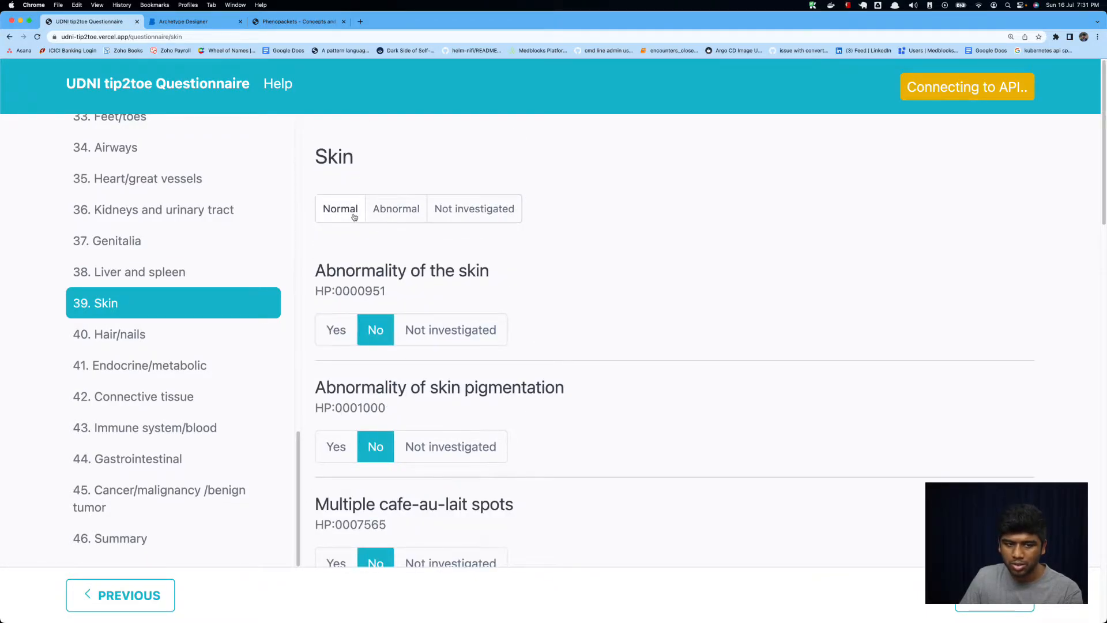
{"action": "left_click", "coordinate": [406, 218]}
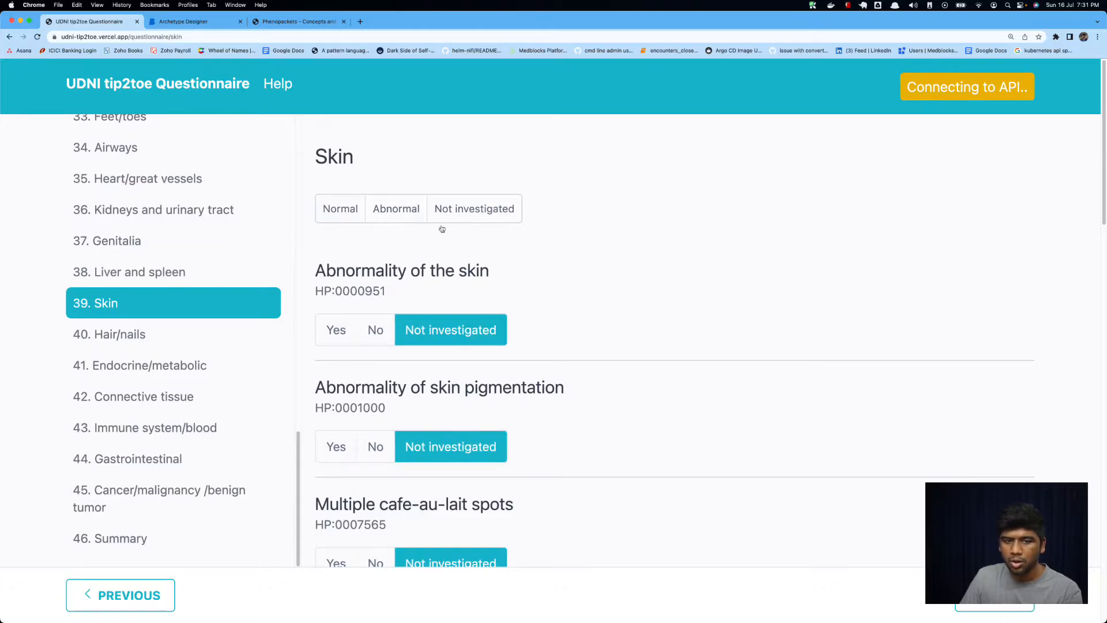
{"action": "scroll", "coordinate": [471, 258], "scroll_direction": "down", "scroll_amount": 3}
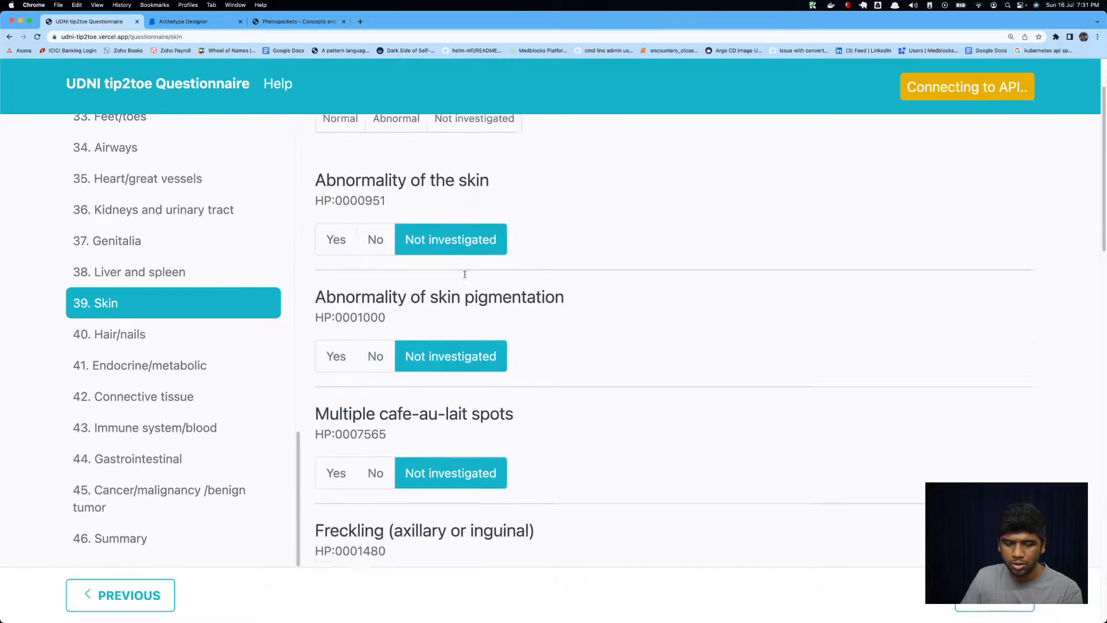
{"action": "scroll", "coordinate": [464, 277], "scroll_direction": "up", "scroll_amount": 2}
{"action": "scroll", "coordinate": [465, 278], "scroll_direction": "up", "scroll_amount": 2}
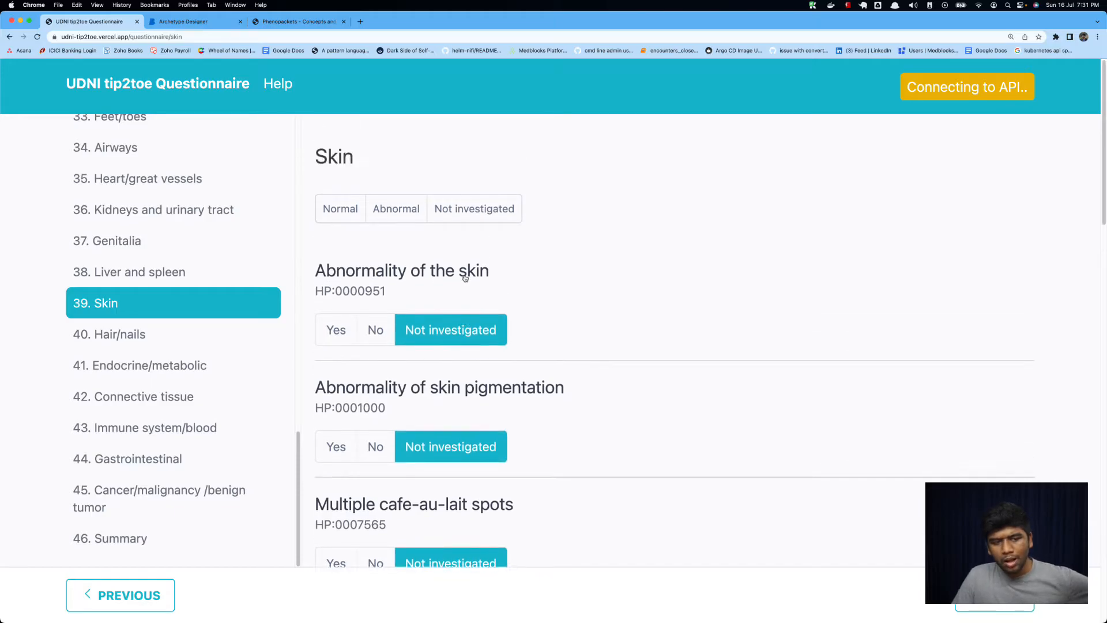
Highlight the HPO code listed under Abnormality of the skin.
{"action": "scroll", "coordinate": [456, 243], "scroll_direction": "down", "scroll_amount": 1}
{"action": "double_click", "coordinate": [322, 249]}
{"action": "left_click_drag", "start_coordinate": [321, 249], "coordinate": [392, 251]}
{"action": "double_click", "coordinate": [369, 249]}
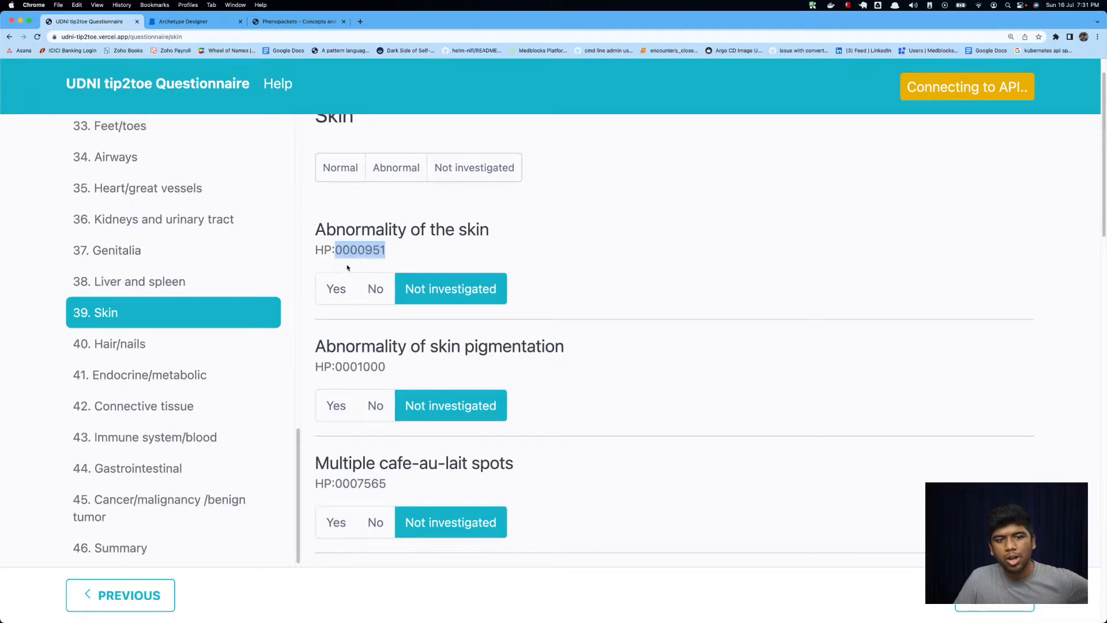
{"action": "key", "text": "super+t"}
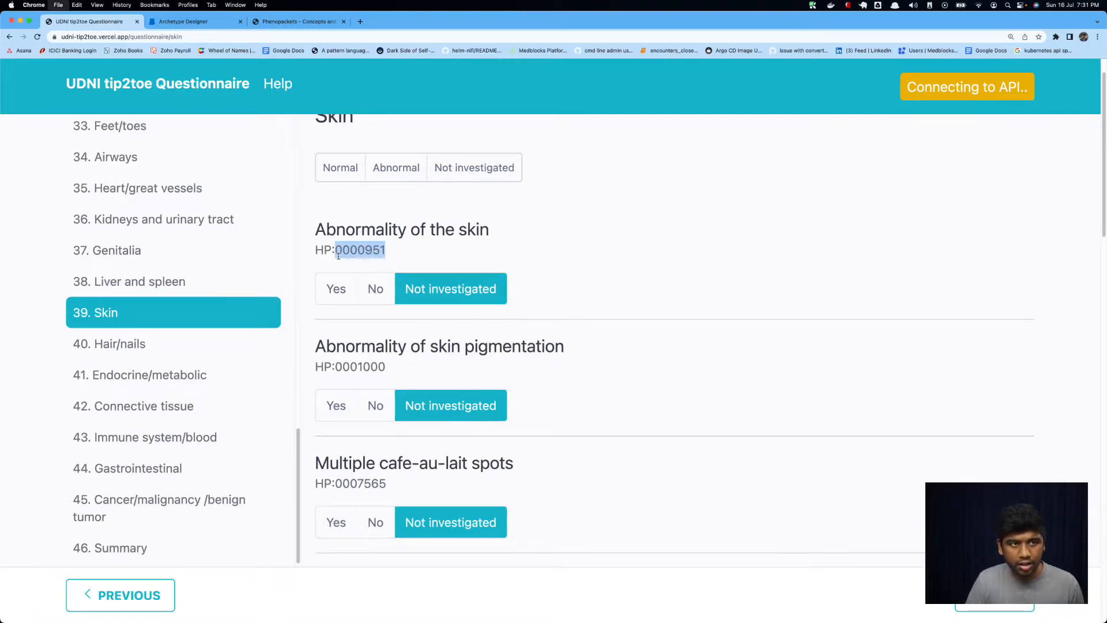
{"action": "type", "text": "Human On"}
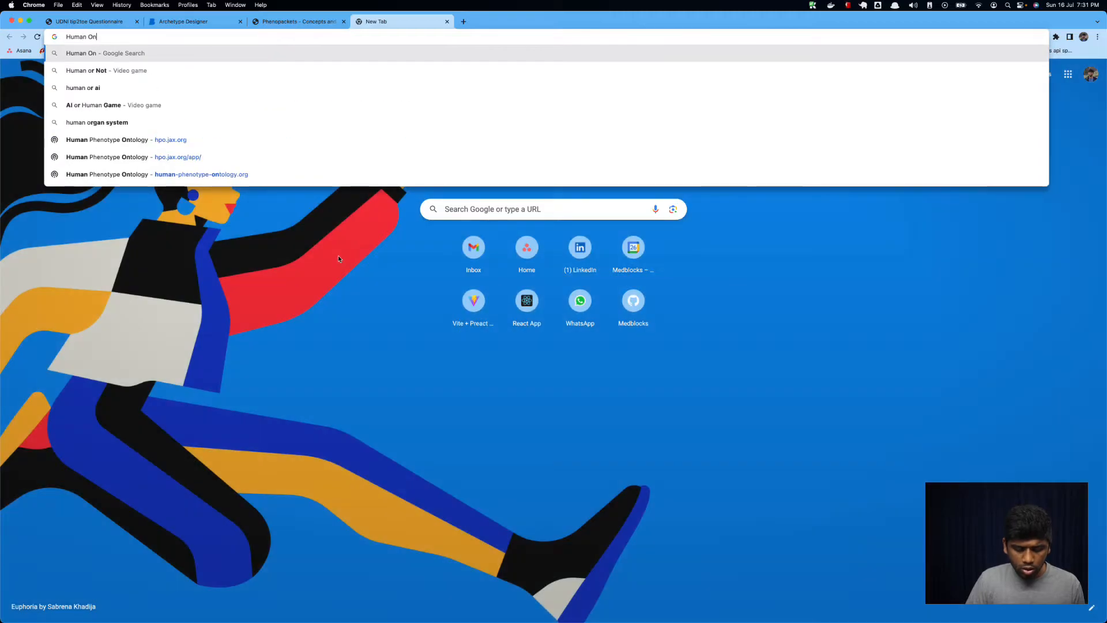
{"action": "key", "text": "Up"}
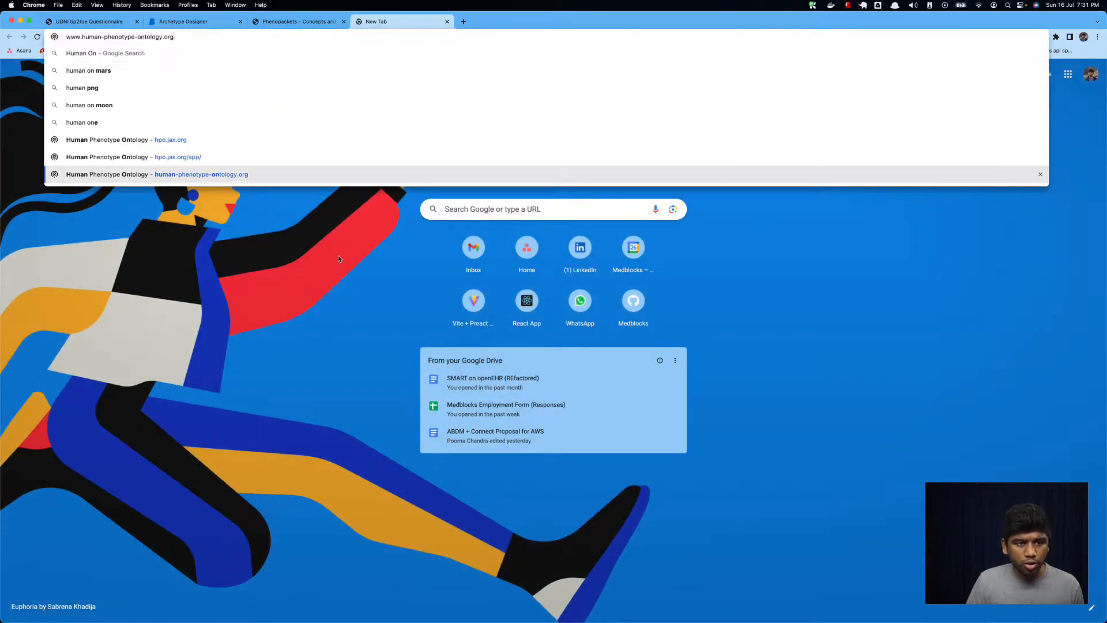
{"action": "key", "text": "Return"}
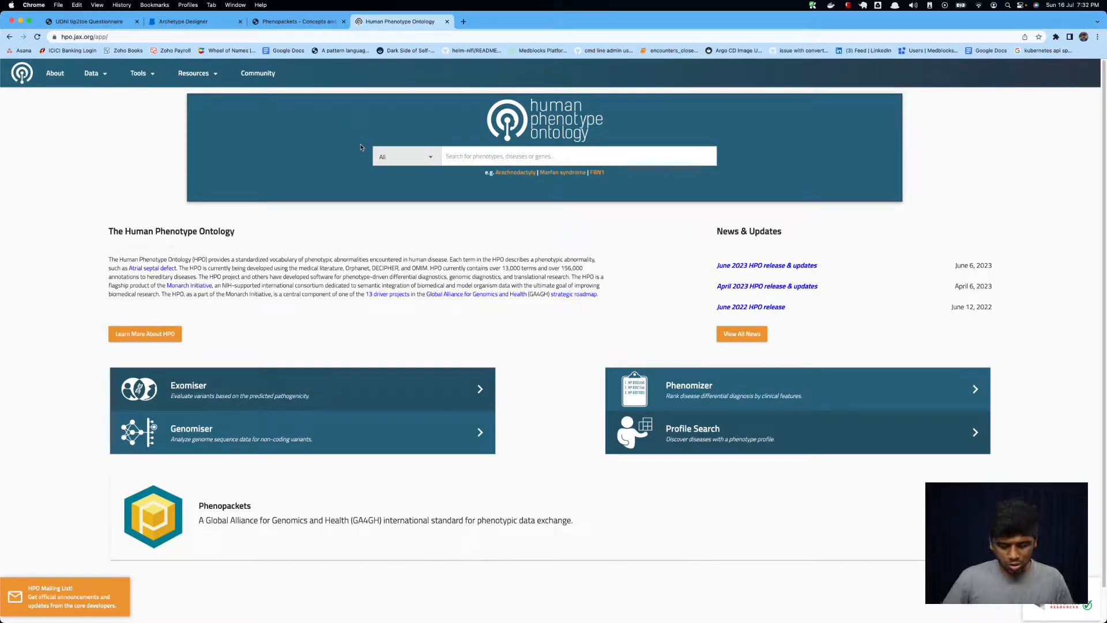
{"action": "key", "text": "super+equal"}
{"action": "key", "text": "super+equal"}
{"action": "key", "text": "super+equal"}
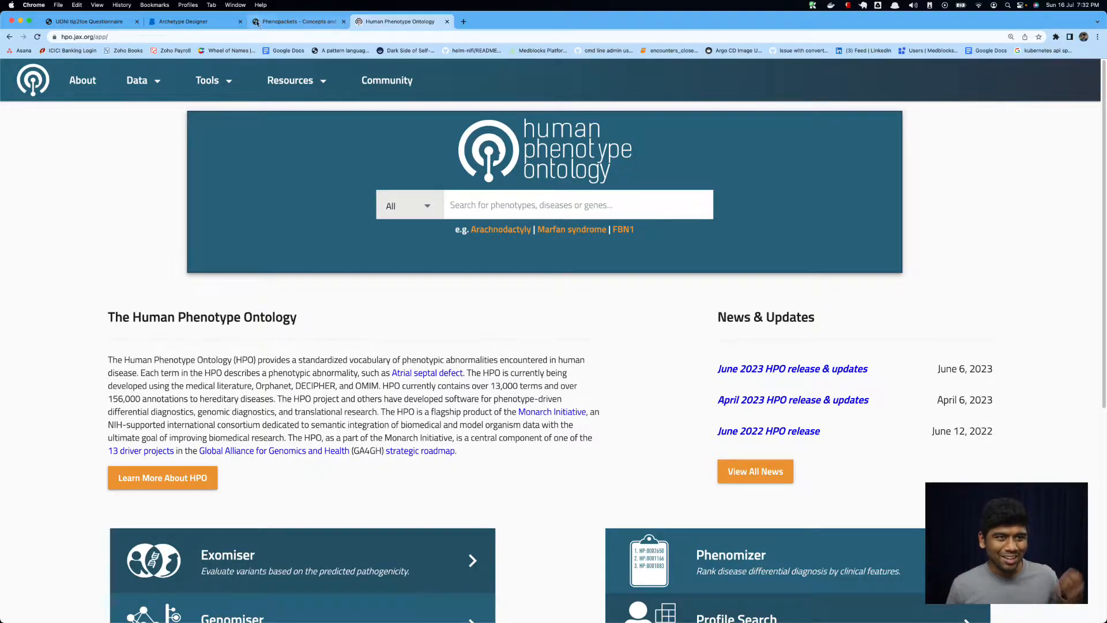
Return to the UDNI tip2toe Questionnaire and look through the Hair/nails and Skeleton sections.
{"action": "left_click", "coordinate": [90, 21]}
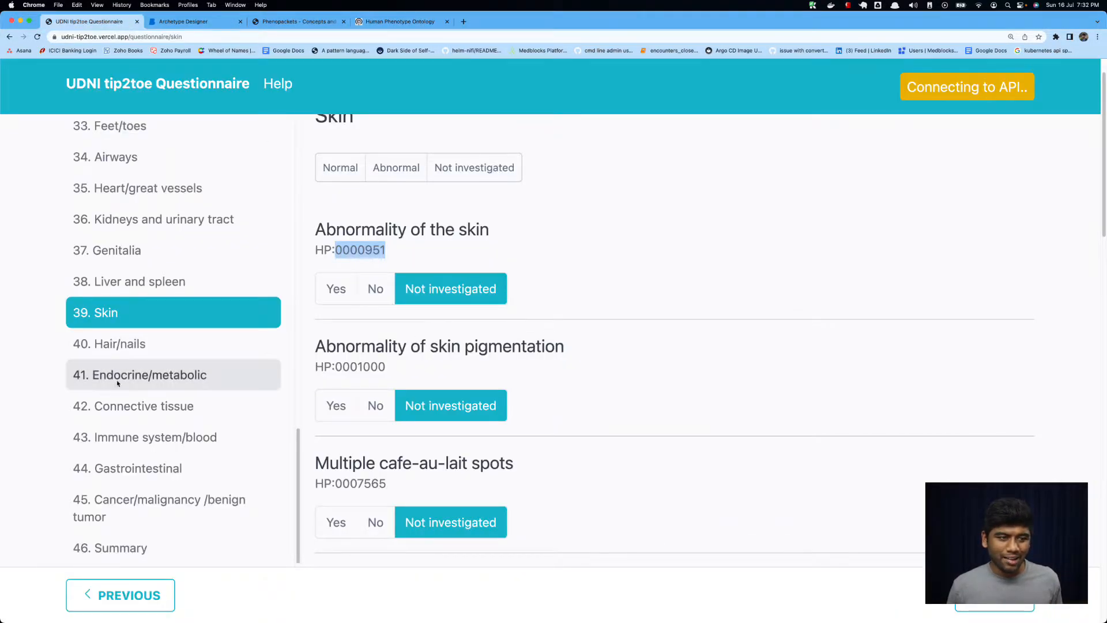
{"action": "left_click", "coordinate": [155, 345]}
{"action": "scroll", "coordinate": [423, 329], "scroll_direction": "down", "scroll_amount": 6}
{"action": "scroll", "coordinate": [178, 404], "scroll_direction": "up", "scroll_amount": 5}
{"action": "left_click", "coordinate": [146, 225]}
{"action": "scroll", "coordinate": [146, 230], "scroll_direction": "up", "scroll_amount": 2}
{"action": "scroll", "coordinate": [147, 230], "scroll_direction": "up", "scroll_amount": 5}
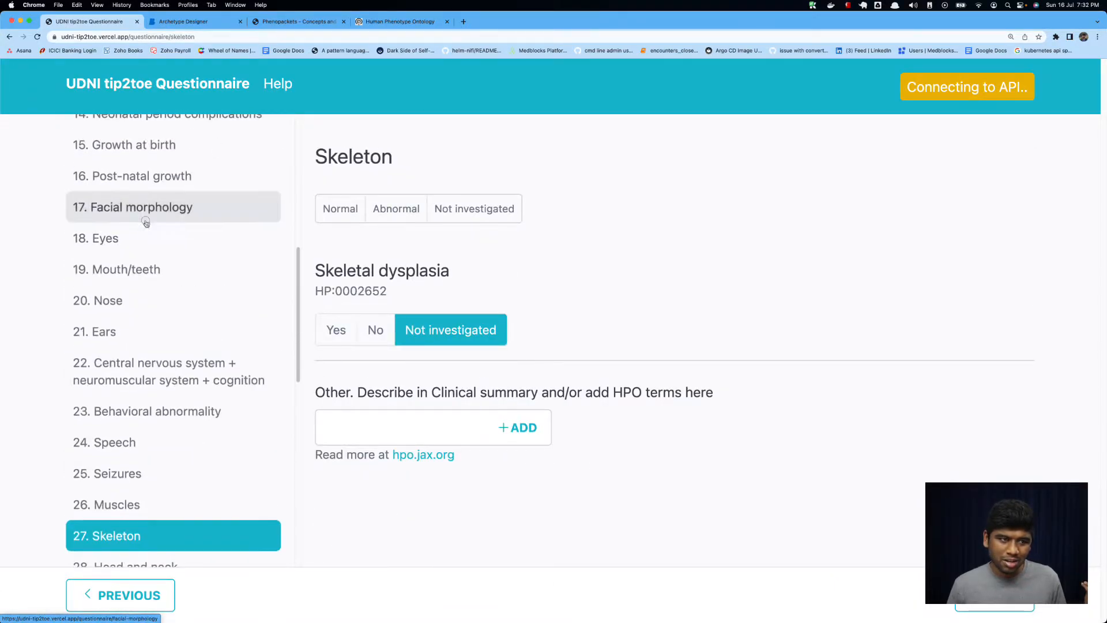
Step through Facial morphology, Family history, Growth Chart, Radiology - imaging, Previous genetic investigations and Other Laboratory results.
{"action": "left_click", "coordinate": [147, 209]}
{"action": "scroll", "coordinate": [146, 208], "scroll_direction": "up", "scroll_amount": 6}
{"action": "left_click", "coordinate": [150, 211]}
{"action": "scroll", "coordinate": [150, 212], "scroll_direction": "up", "scroll_amount": 1}
{"action": "left_click", "coordinate": [153, 239]}
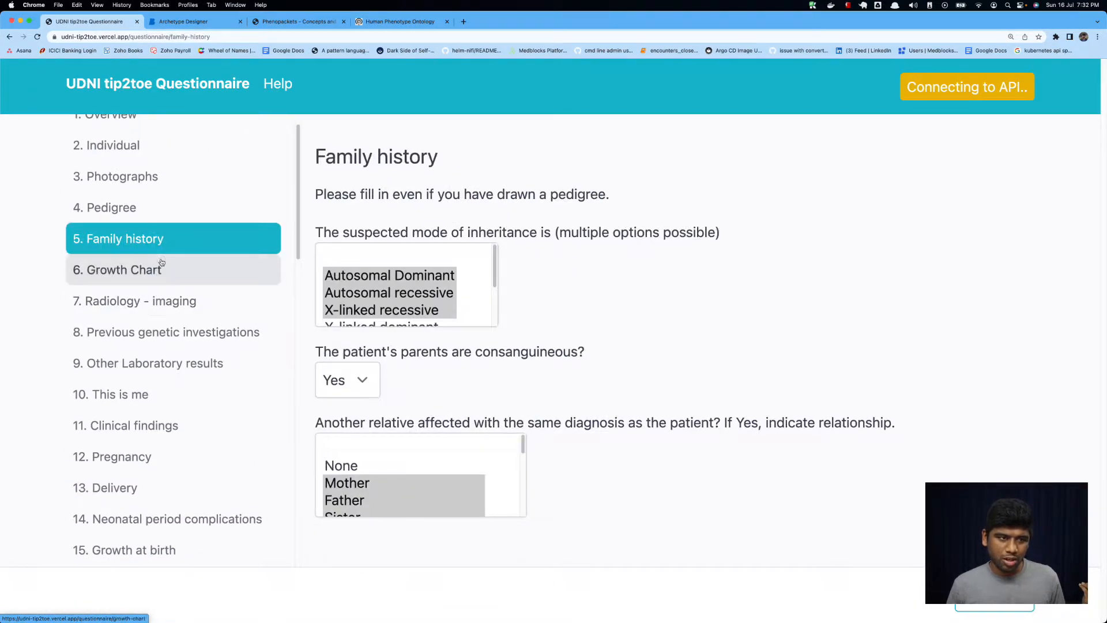
{"action": "left_click", "coordinate": [161, 266]}
{"action": "left_click", "coordinate": [162, 304]}
{"action": "scroll", "coordinate": [166, 304], "scroll_direction": "down", "scroll_amount": 2}
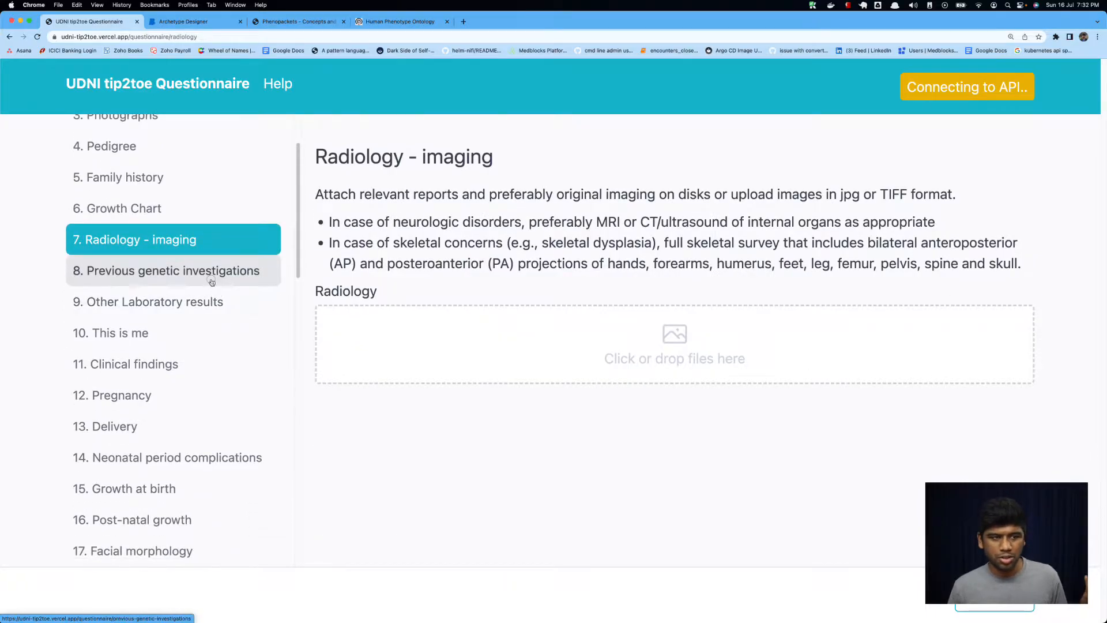
{"action": "left_click", "coordinate": [185, 272]}
{"action": "left_click", "coordinate": [202, 316]}
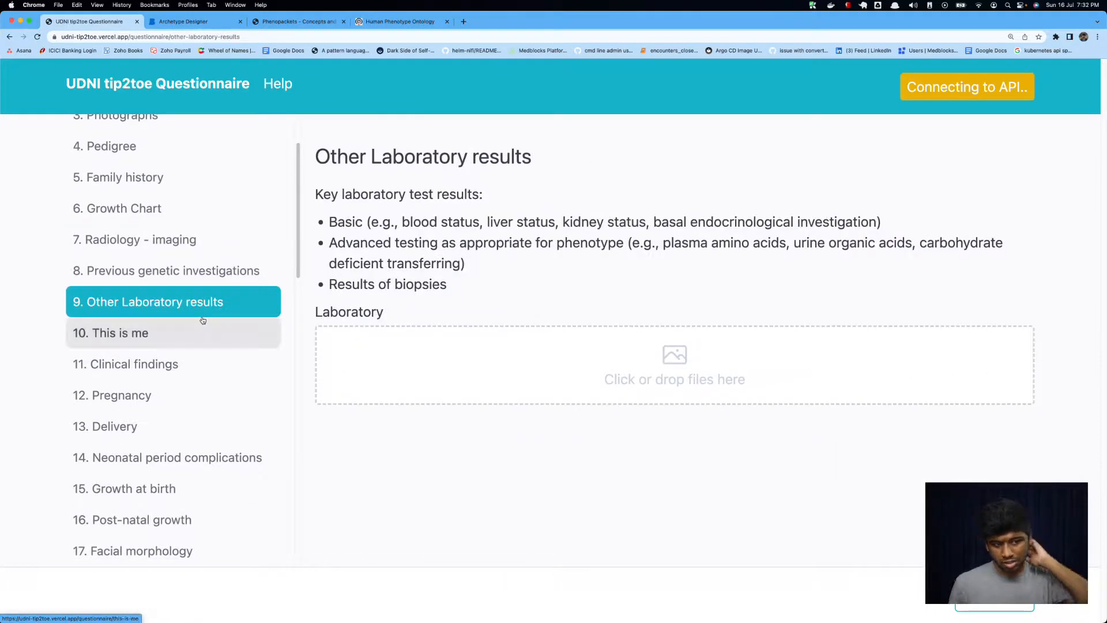
Open the This is me section and look through its free-text fields down to I need help with.
{"action": "left_click", "coordinate": [116, 338]}
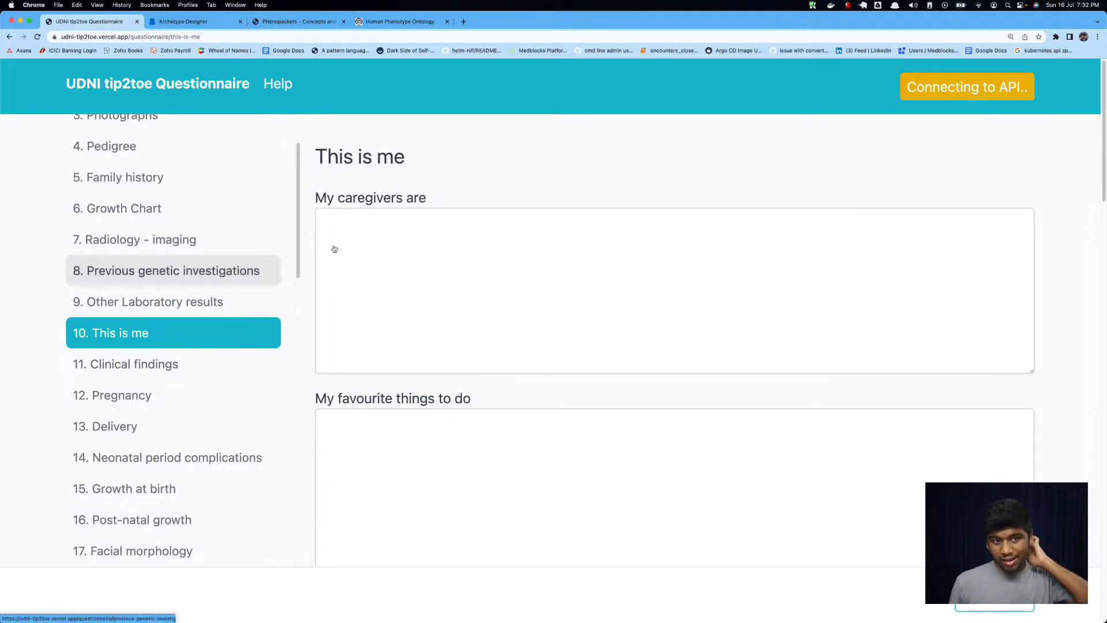
{"action": "scroll", "coordinate": [425, 304], "scroll_direction": "down", "scroll_amount": 2}
{"action": "scroll", "coordinate": [418, 300], "scroll_direction": "down", "scroll_amount": 5}
{"action": "left_click", "coordinate": [438, 432]}
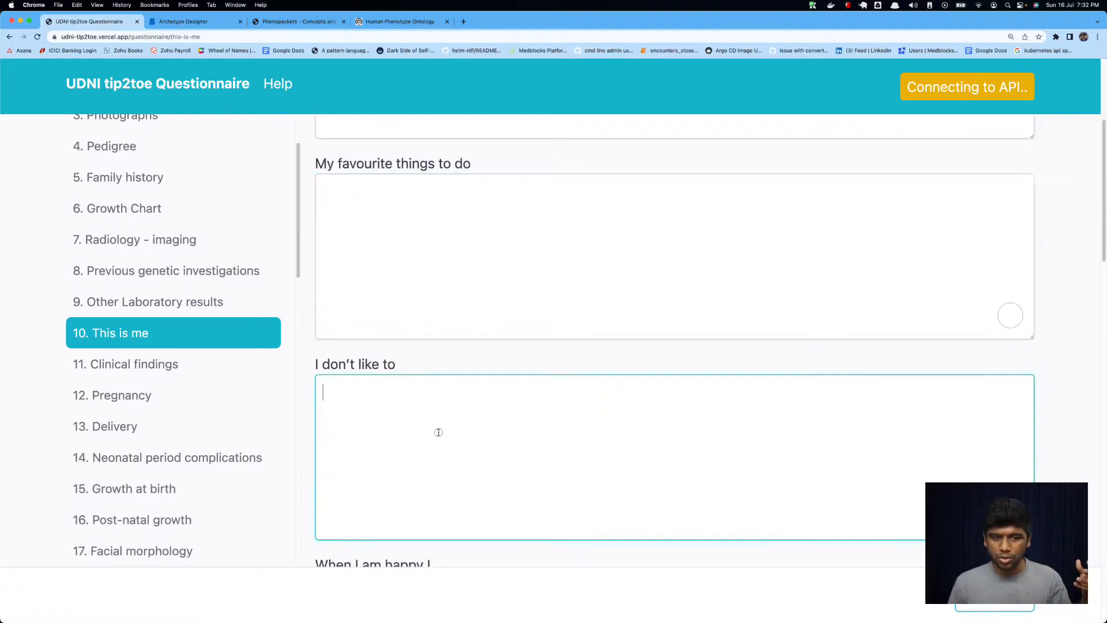
{"action": "scroll", "coordinate": [438, 430], "scroll_direction": "down", "scroll_amount": 7}
{"action": "left_click", "coordinate": [436, 411]}
{"action": "scroll", "coordinate": [435, 392], "scroll_direction": "down", "scroll_amount": 5}
{"action": "left_click", "coordinate": [473, 371]}
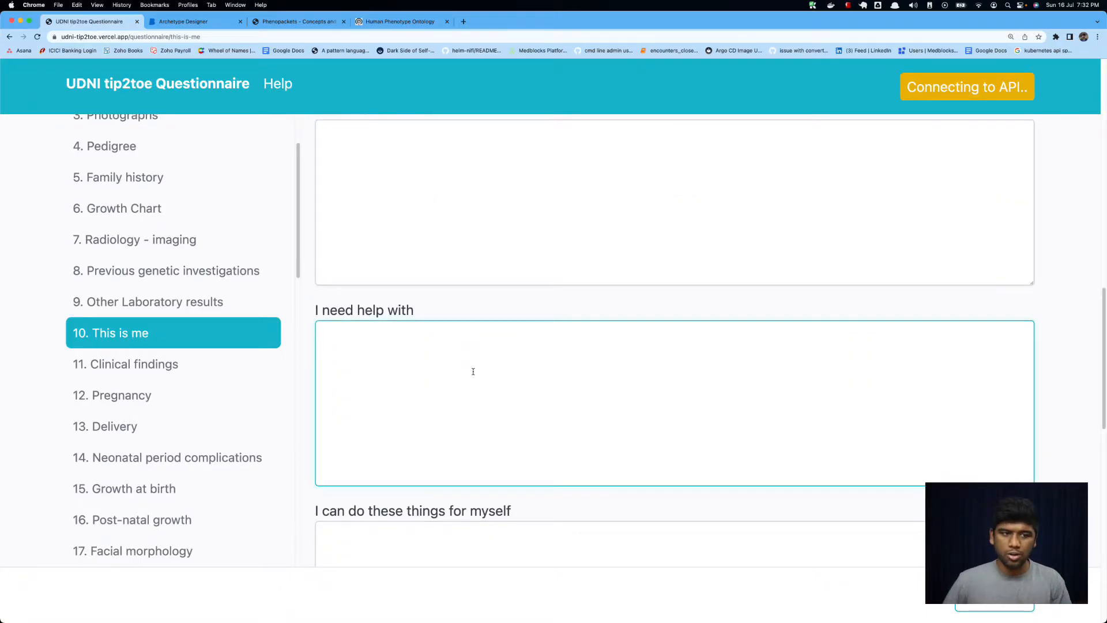
View the Clinical findings section and answer Yes for Oligohydramnios in the Pregnancy section.
{"action": "left_click", "coordinate": [227, 371]}
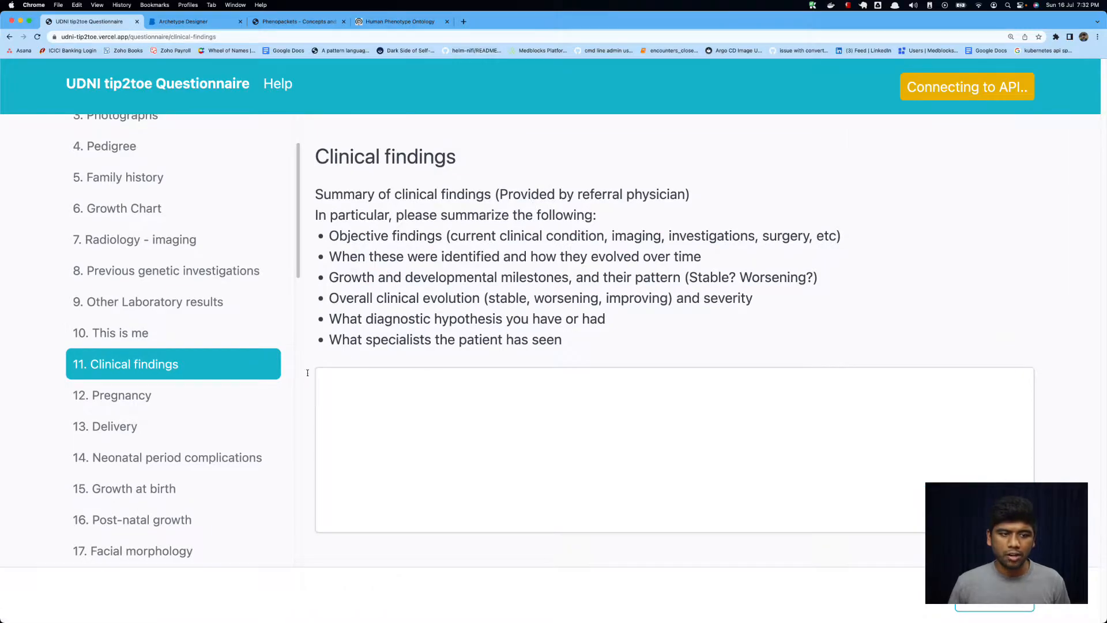
{"action": "left_click", "coordinate": [244, 389]}
{"action": "scroll", "coordinate": [499, 285], "scroll_direction": "down", "scroll_amount": 3}
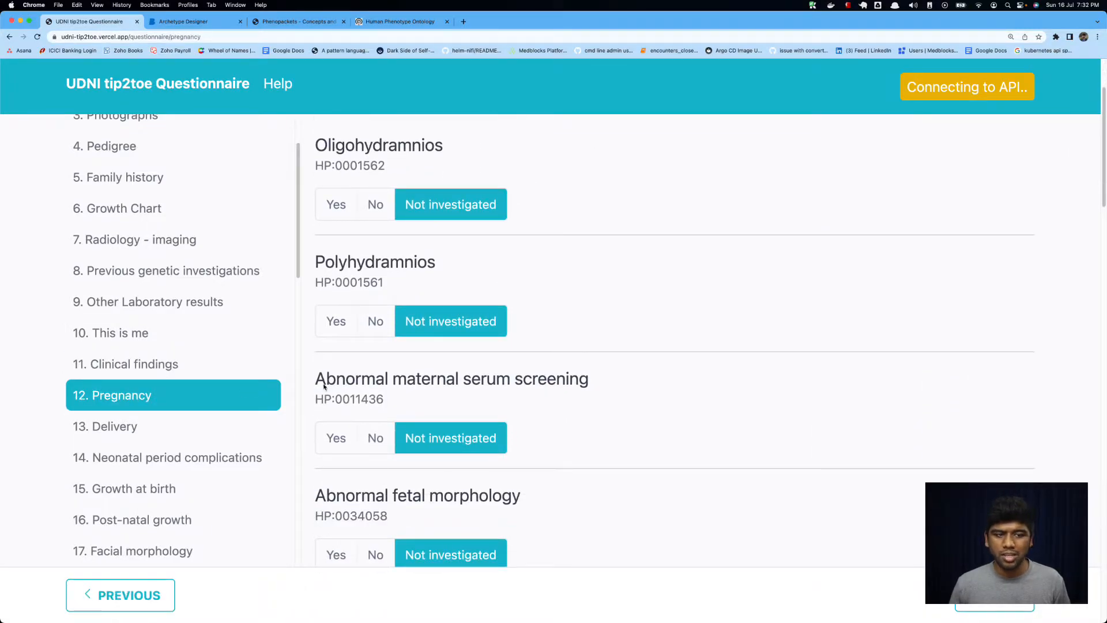
{"action": "scroll", "coordinate": [368, 288], "scroll_direction": "up", "scroll_amount": 3}
{"action": "left_click", "coordinate": [338, 332]}
{"action": "left_click", "coordinate": [337, 332]}
{"action": "left_click", "coordinate": [339, 332]}
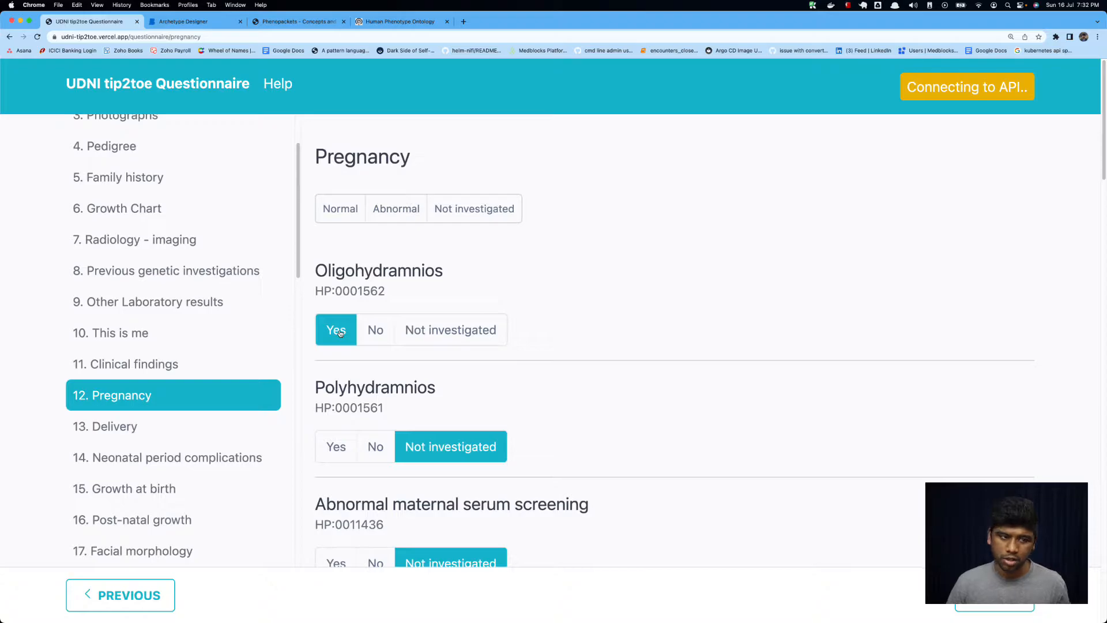
Switch to Archetype Designer, view the tip2toe.v0 template, and show the UDNI - Genetic Disorder v2 template enlarged.
{"action": "scroll", "coordinate": [57, 353], "scroll_direction": "up", "scroll_amount": 2}
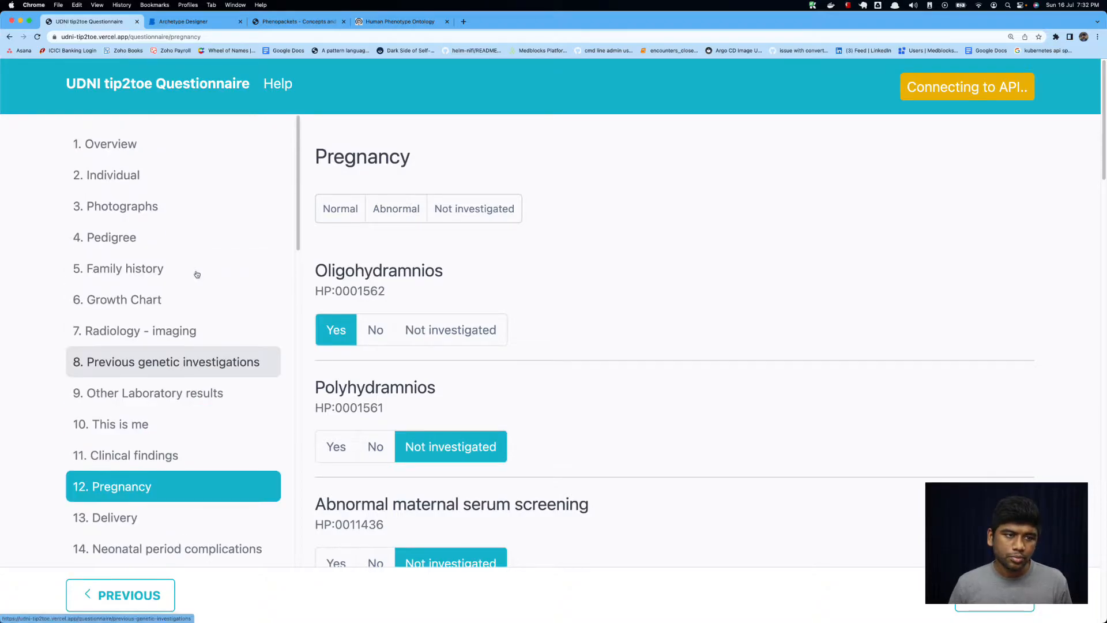
{"action": "left_click", "coordinate": [184, 22]}
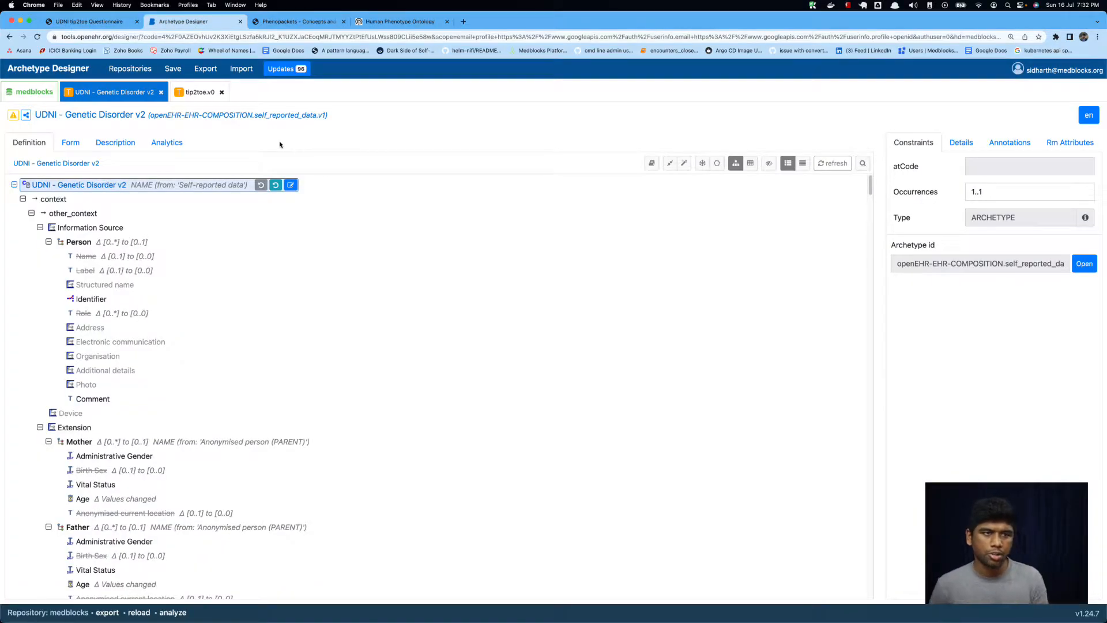
{"action": "left_click", "coordinate": [197, 95]}
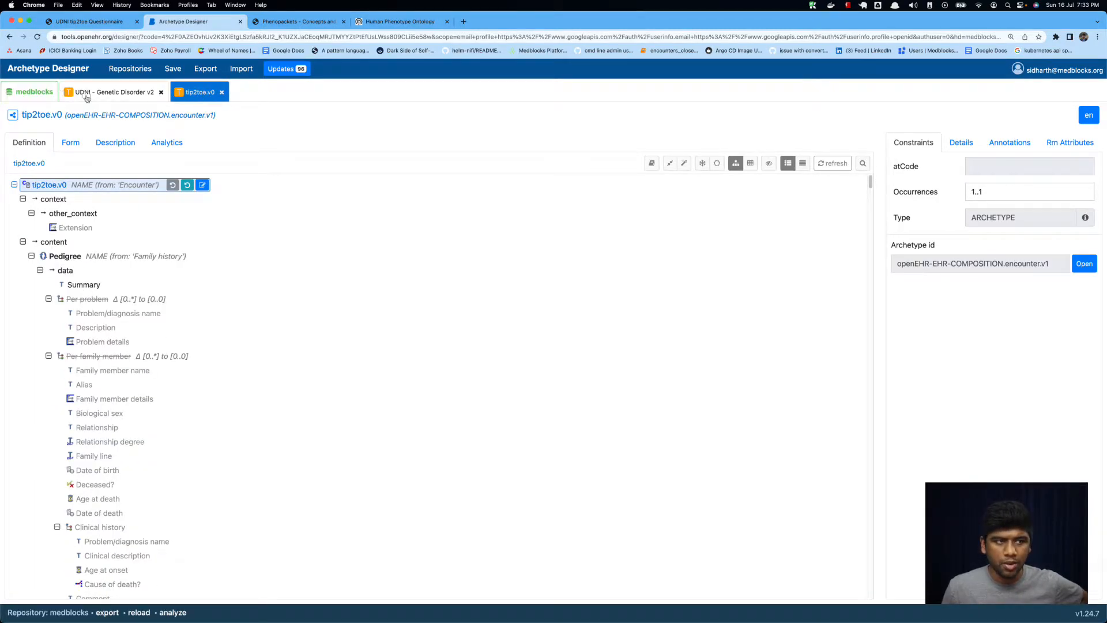
{"action": "left_click", "coordinate": [127, 97]}
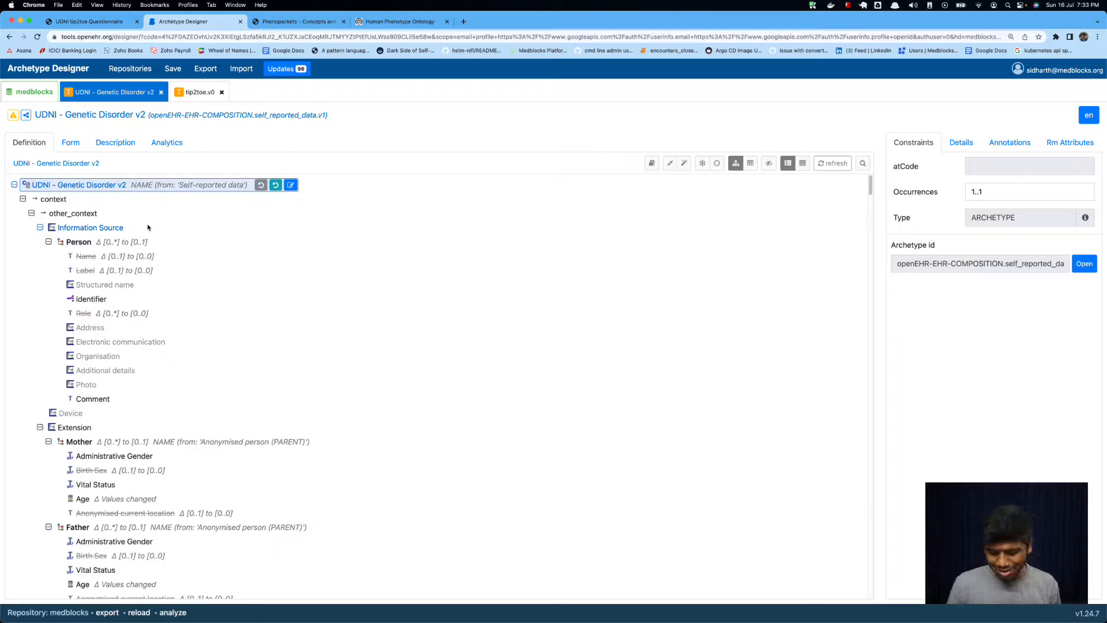
{"action": "key", "text": "super+equal"}
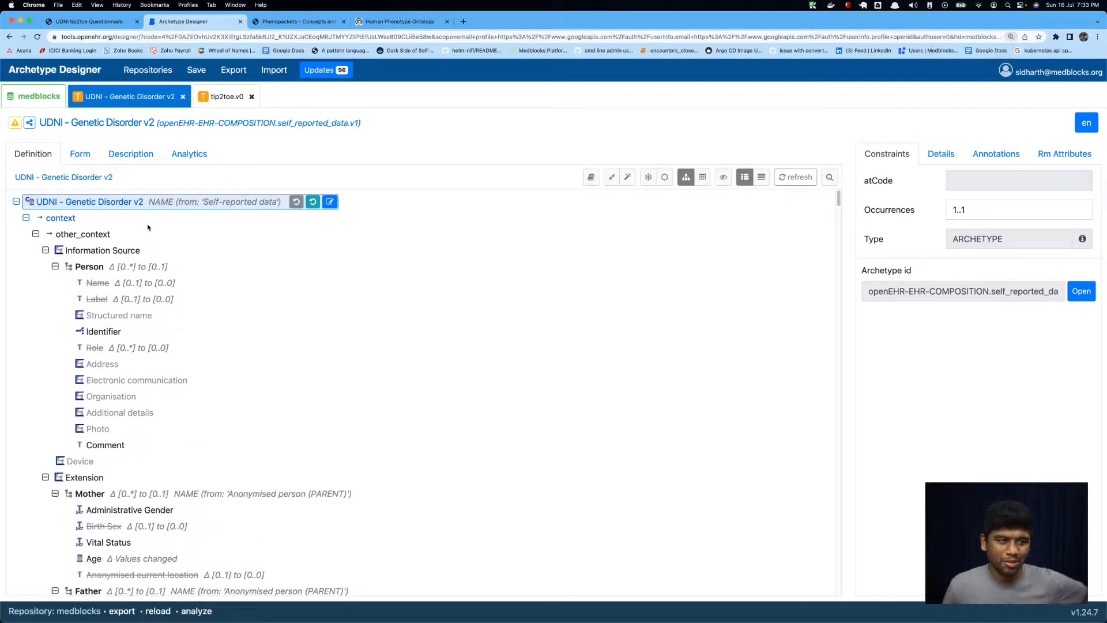
Select the root of the UDNI - Genetic Disorder v2 template and briefly compare it with the questionnaire's Pregnancy section.
{"action": "left_click", "coordinate": [97, 266]}
{"action": "left_click", "coordinate": [223, 200]}
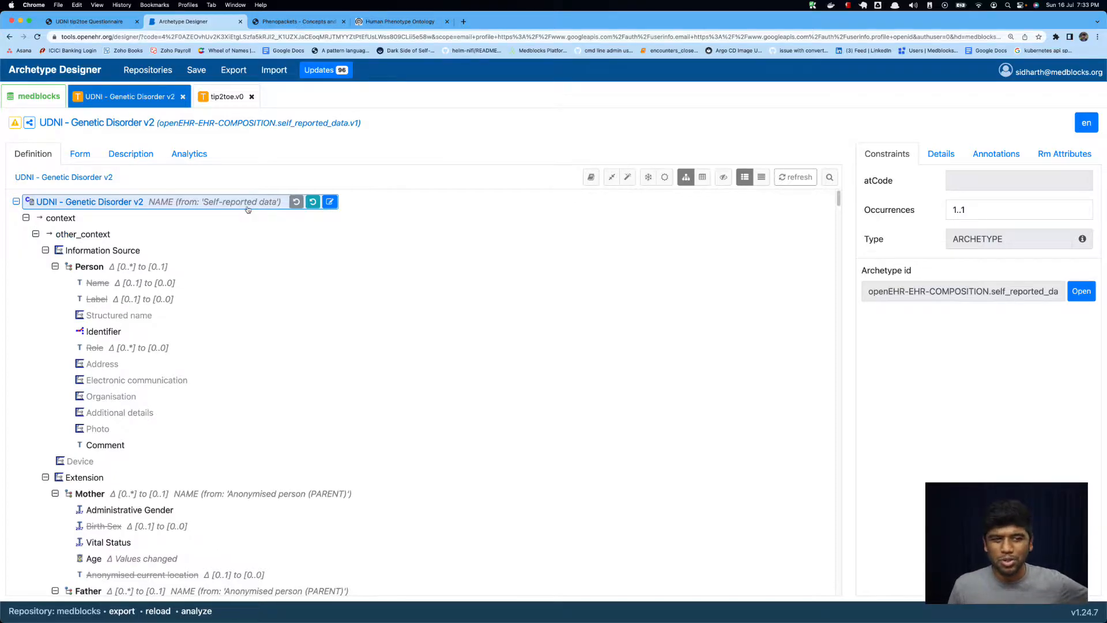
{"action": "left_click", "coordinate": [104, 23]}
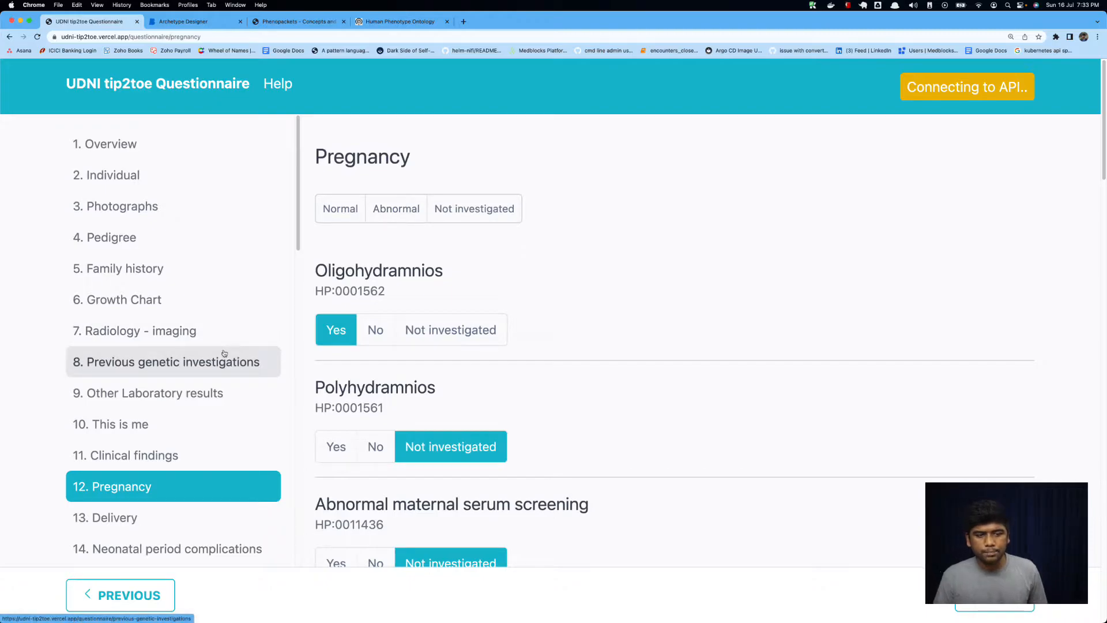
{"action": "left_click", "coordinate": [155, 29]}
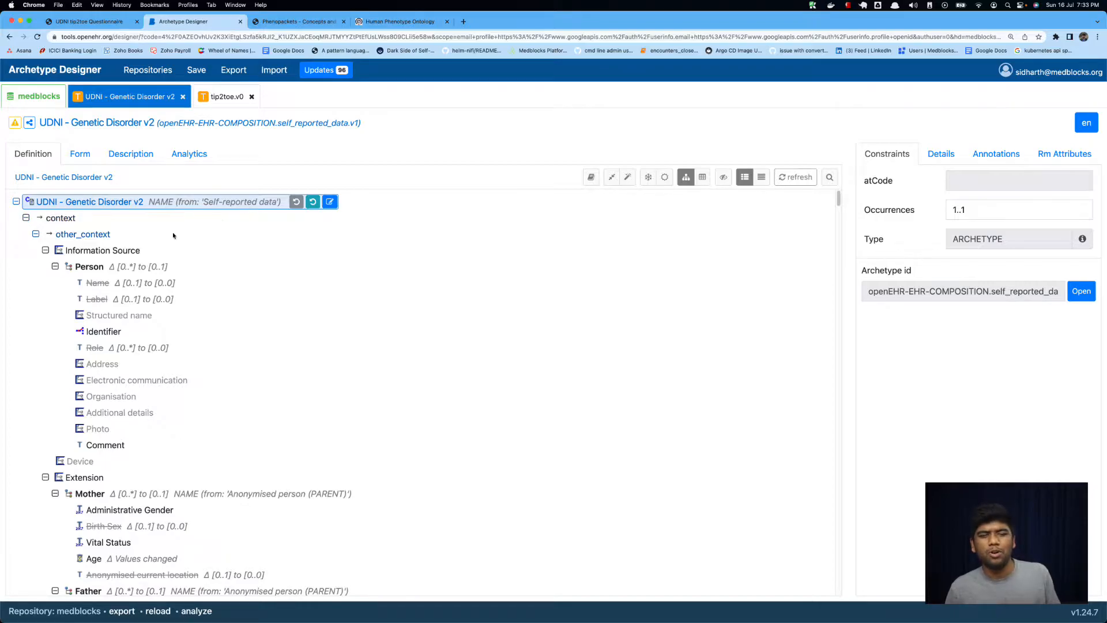
Examine the template's other_context, selecting the Information Source slot, its Person cluster and the Father cluster under Extension.
{"action": "scroll", "coordinate": [170, 230], "scroll_direction": "down", "scroll_amount": 3}
{"action": "scroll", "coordinate": [137, 215], "scroll_direction": "up", "scroll_amount": 2}
{"action": "left_click", "coordinate": [57, 230]}
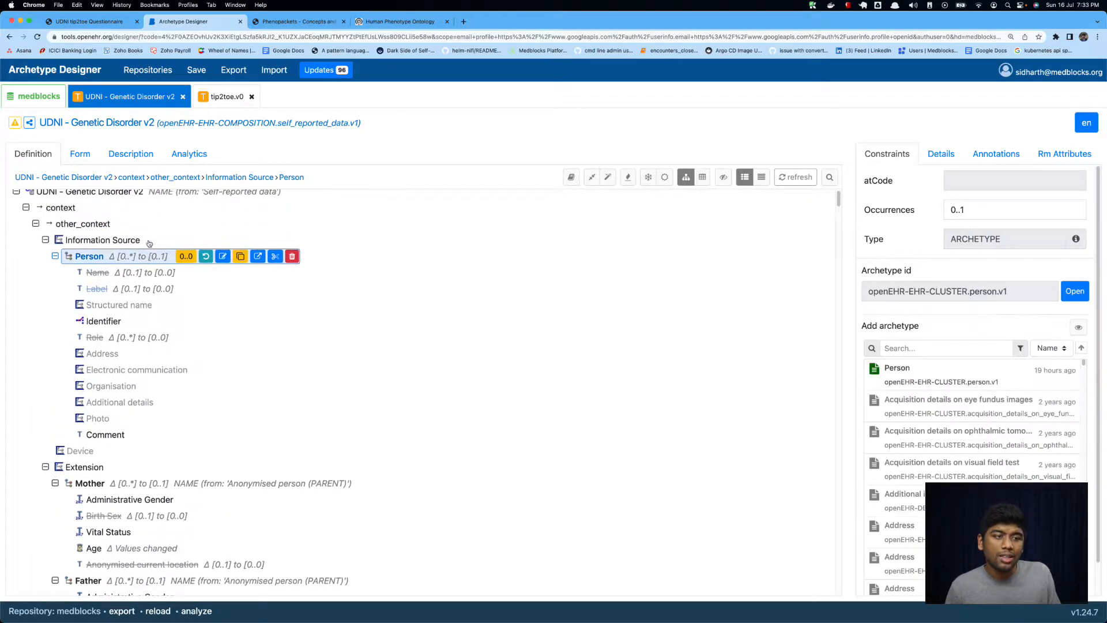
{"action": "scroll", "coordinate": [58, 230], "scroll_direction": "up", "scroll_amount": 1}
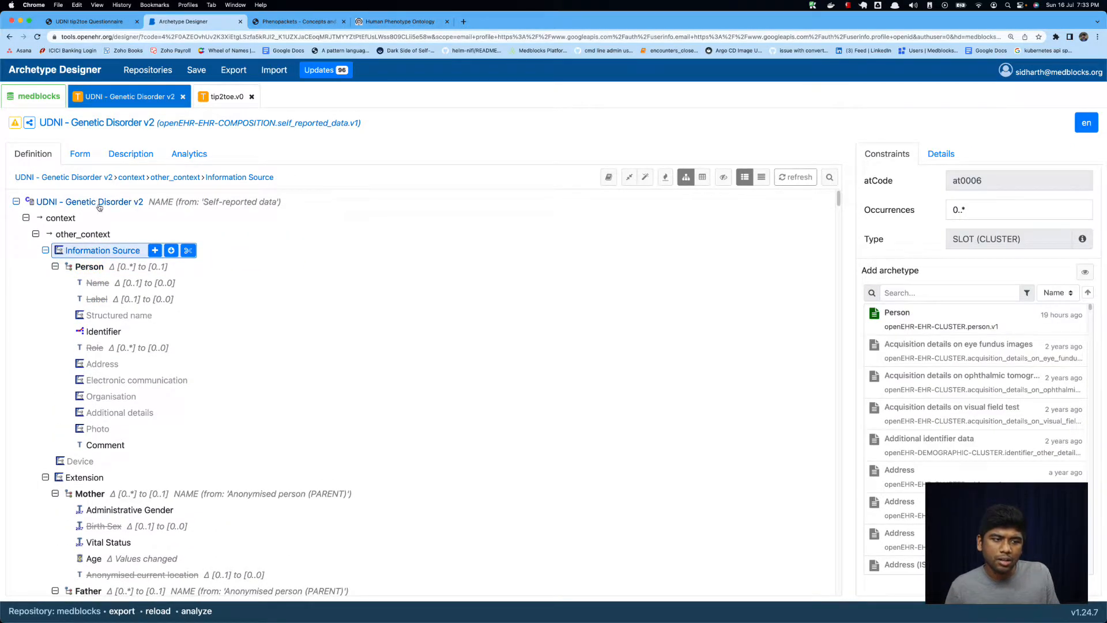
{"action": "left_click", "coordinate": [80, 233]}
{"action": "left_click", "coordinate": [90, 257]}
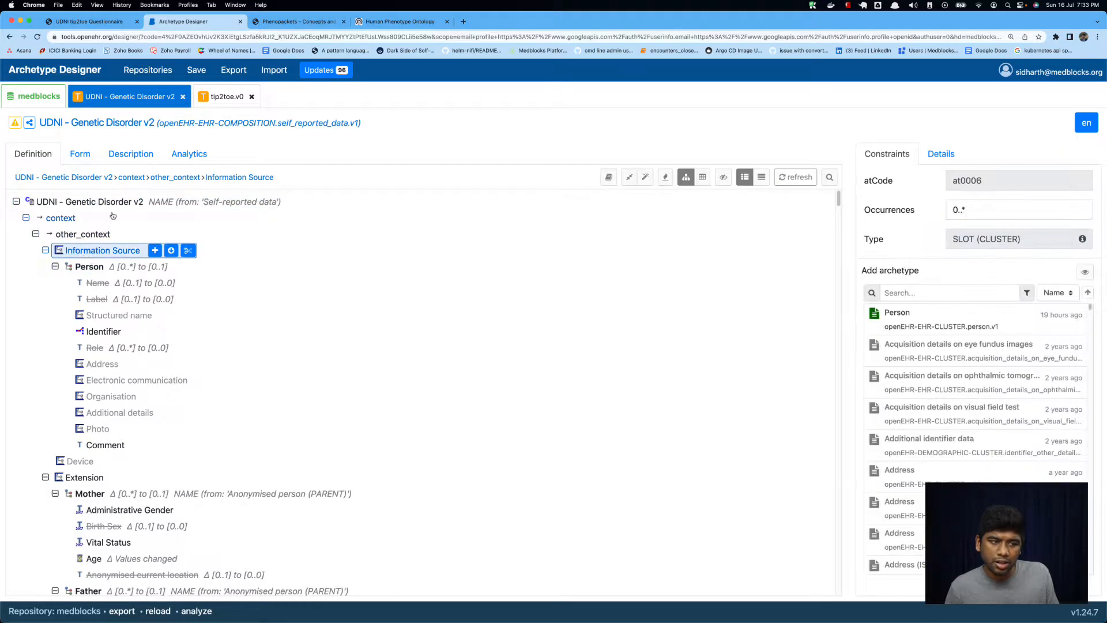
{"action": "left_click", "coordinate": [89, 269]}
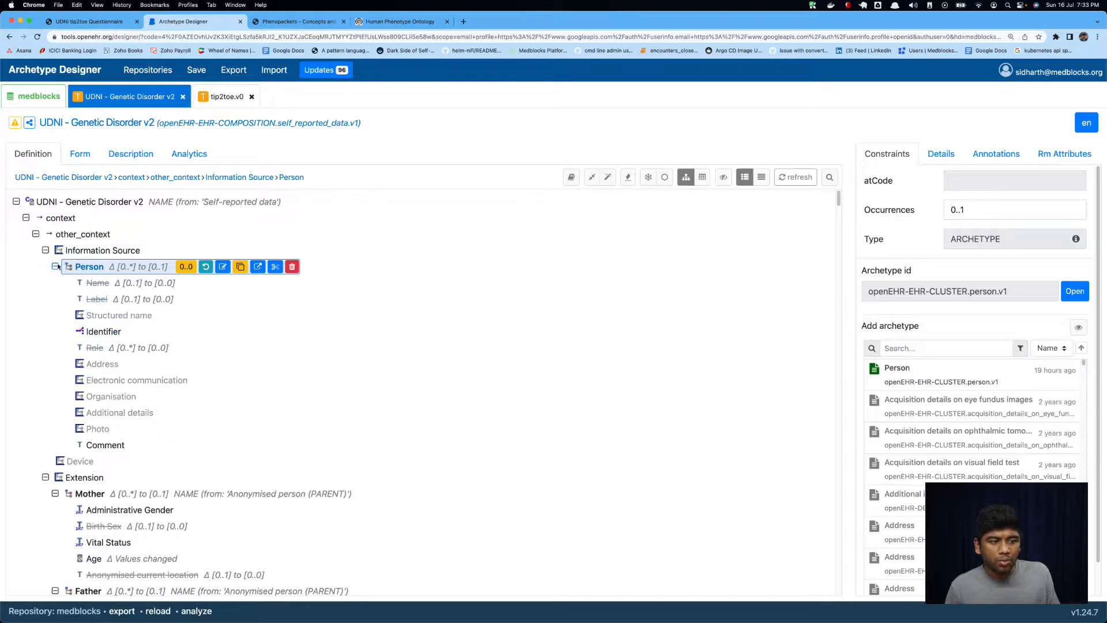
{"action": "scroll", "coordinate": [92, 362], "scroll_direction": "down", "scroll_amount": 3}
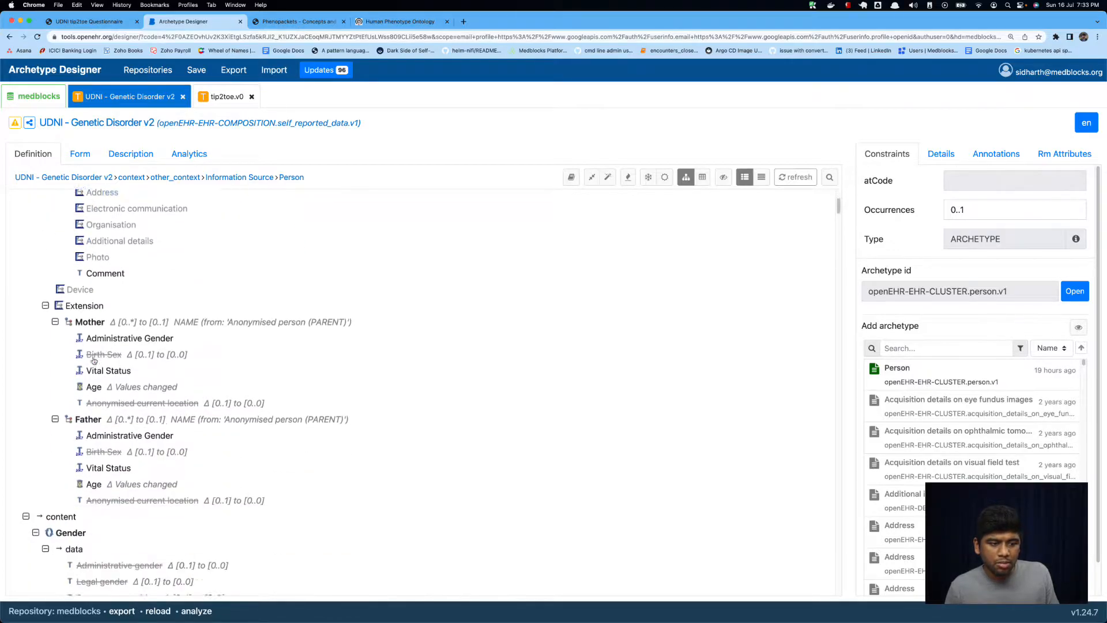
{"action": "left_click", "coordinate": [98, 411]}
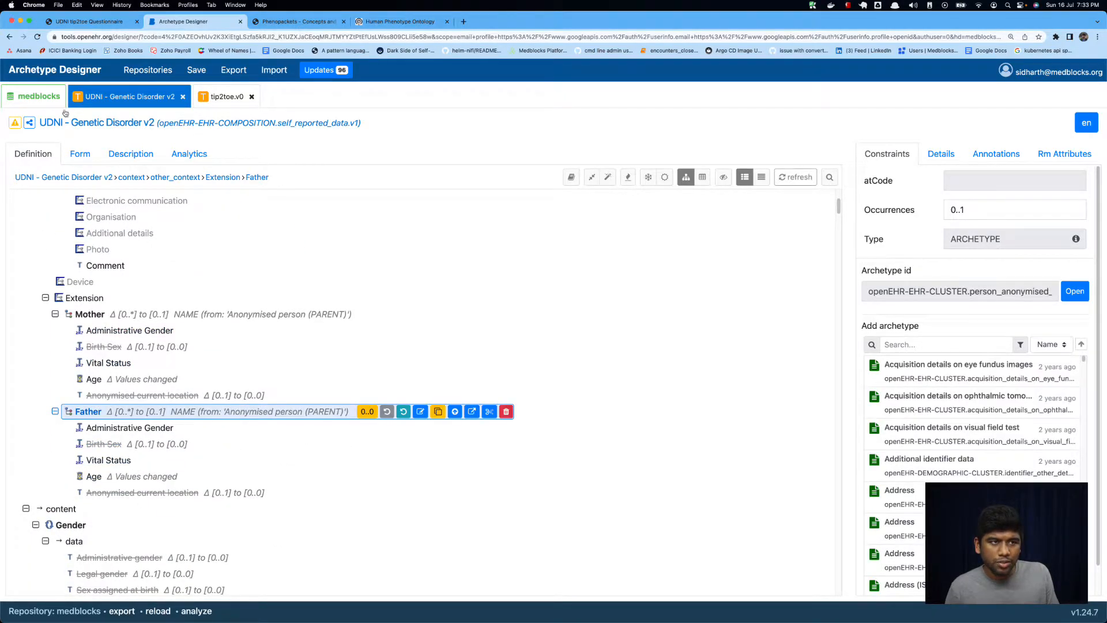
Look through the questionnaire's Individual section down to Referring UDP and return to the template in Archetype Designer.
{"action": "left_click", "coordinate": [91, 21]}
{"action": "left_click", "coordinate": [124, 206]}
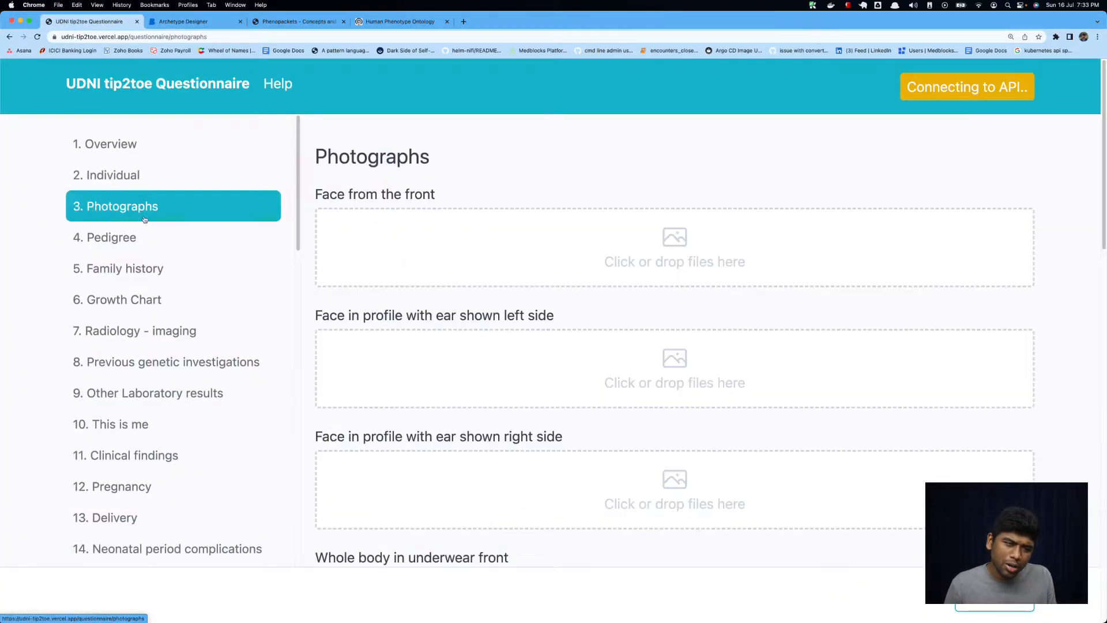
{"action": "left_click", "coordinate": [133, 175]}
{"action": "scroll", "coordinate": [415, 294], "scroll_direction": "down", "scroll_amount": 1}
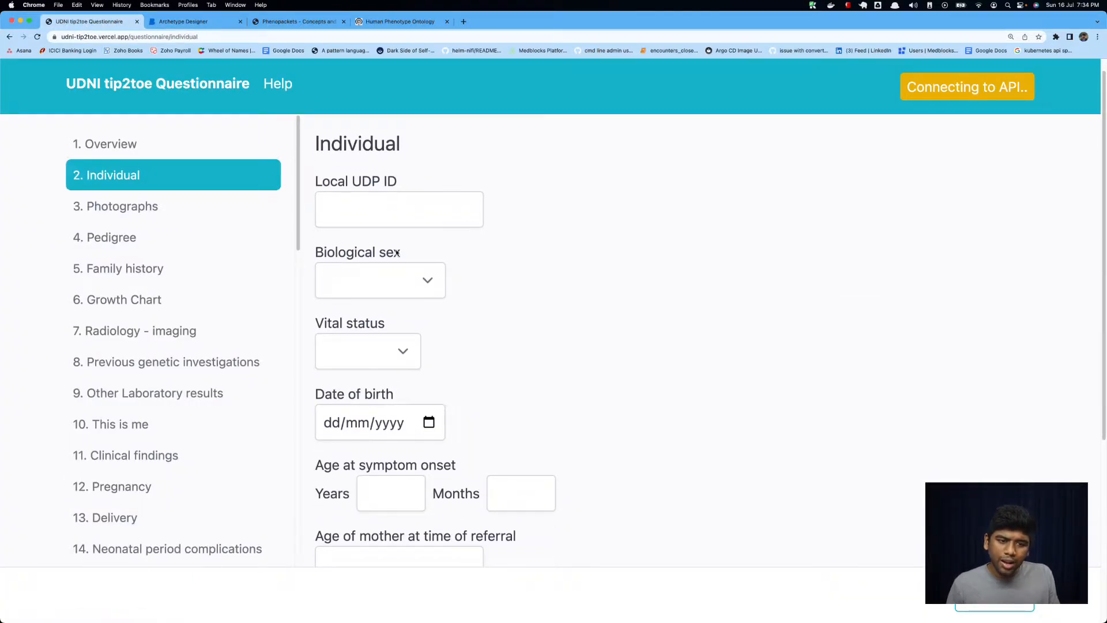
{"action": "scroll", "coordinate": [372, 211], "scroll_direction": "down", "scroll_amount": 5}
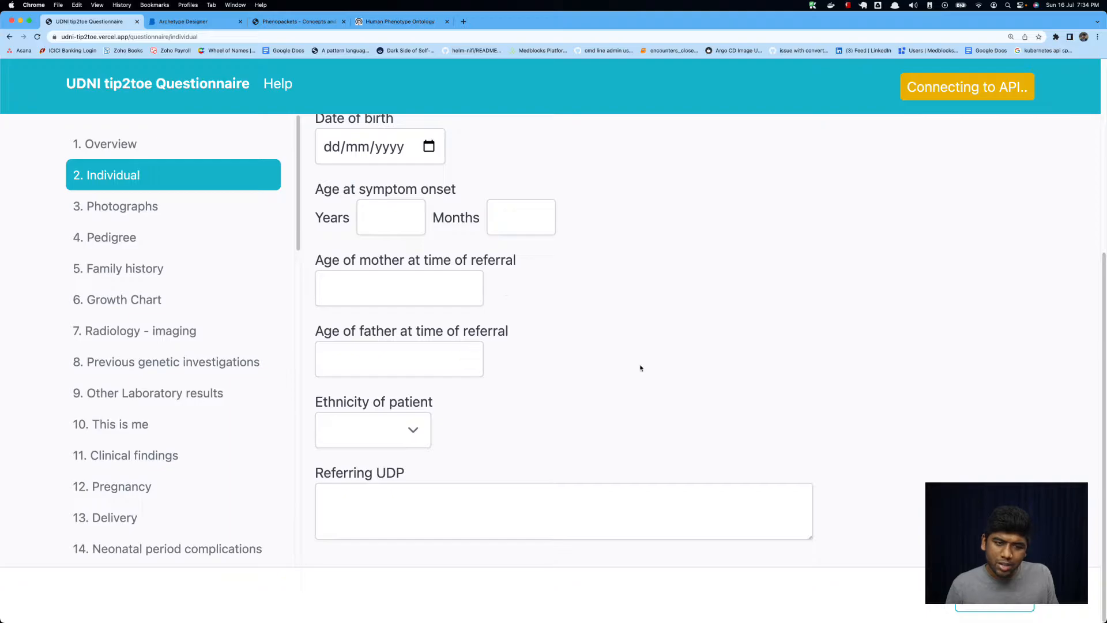
{"action": "left_click", "coordinate": [191, 21]}
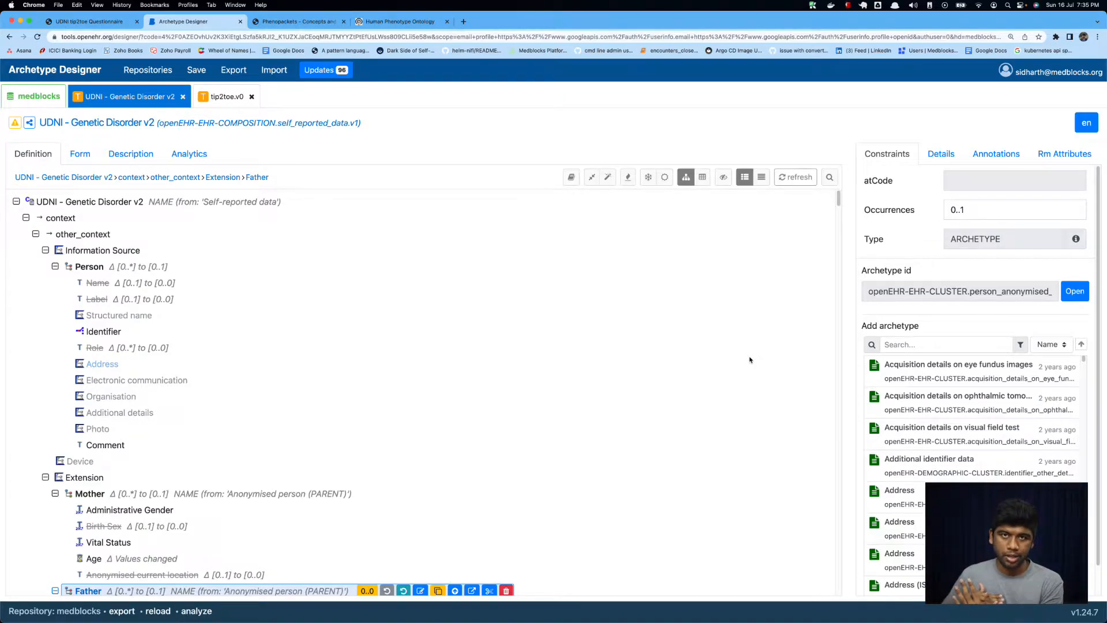
Return to the questionnaire and step through Photographs, Pedigree, Family history, Growth Chart and Radiology - imaging.
{"action": "left_click", "coordinate": [66, 21]}
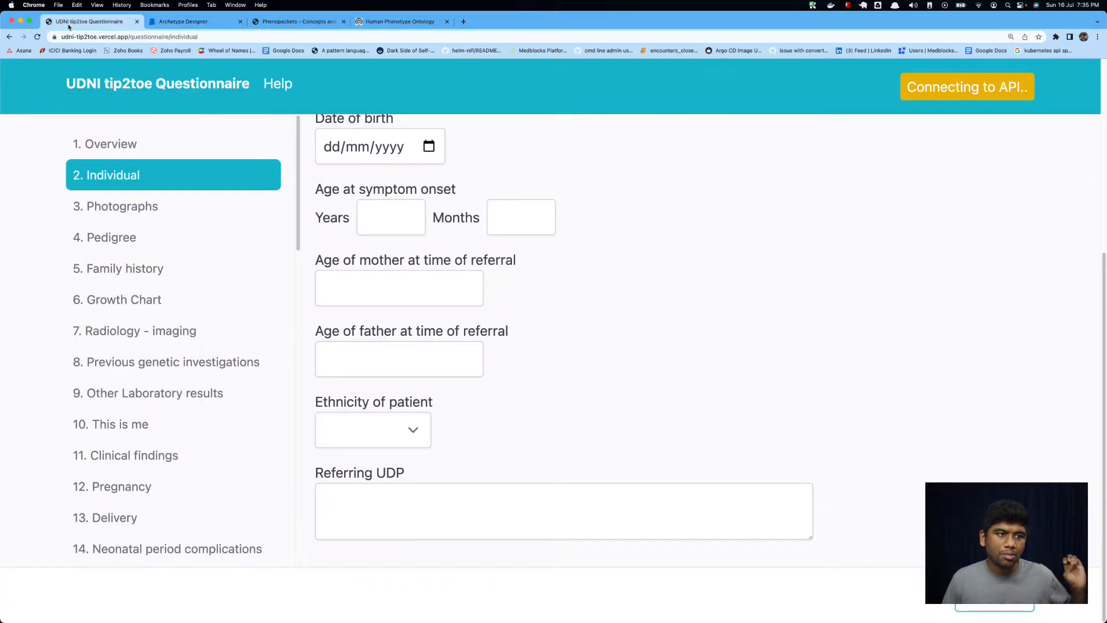
{"action": "left_click", "coordinate": [121, 205]}
{"action": "left_click", "coordinate": [134, 234]}
{"action": "left_click", "coordinate": [153, 269]}
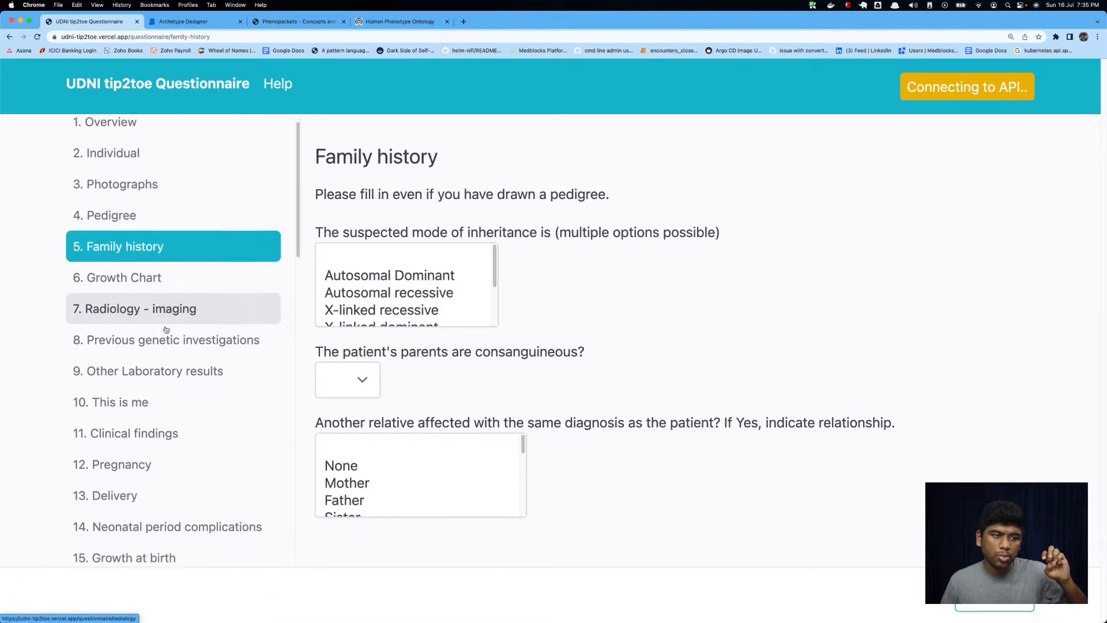
{"action": "left_click", "coordinate": [159, 265]}
{"action": "left_click", "coordinate": [176, 291]}
{"action": "left_click", "coordinate": [182, 354]}
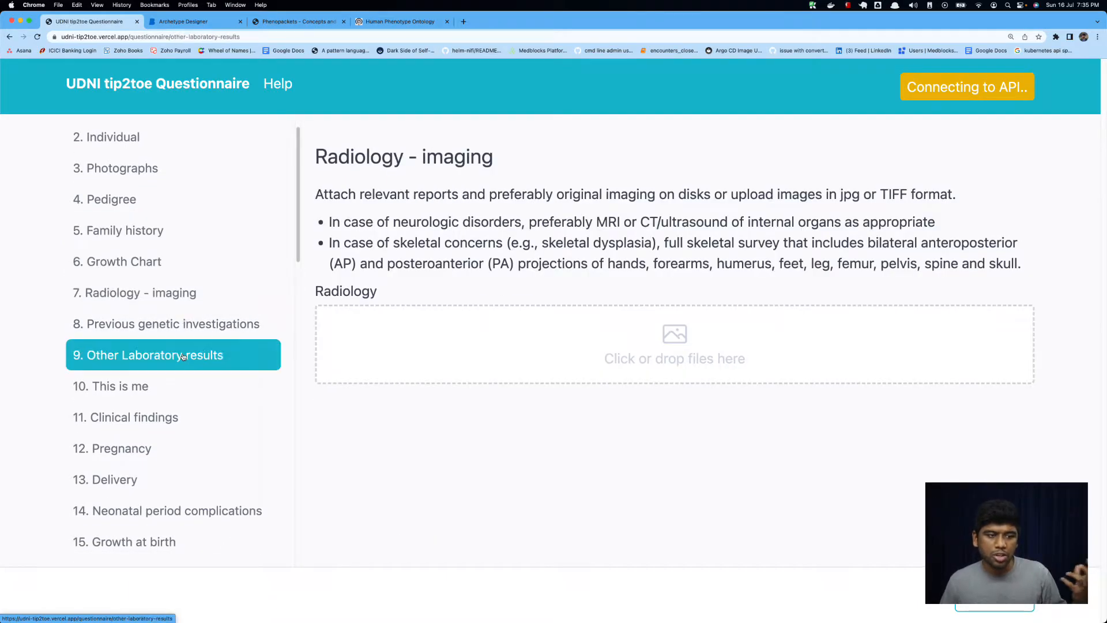
{"action": "left_click", "coordinate": [189, 334]}
{"action": "left_click", "coordinate": [185, 295]}
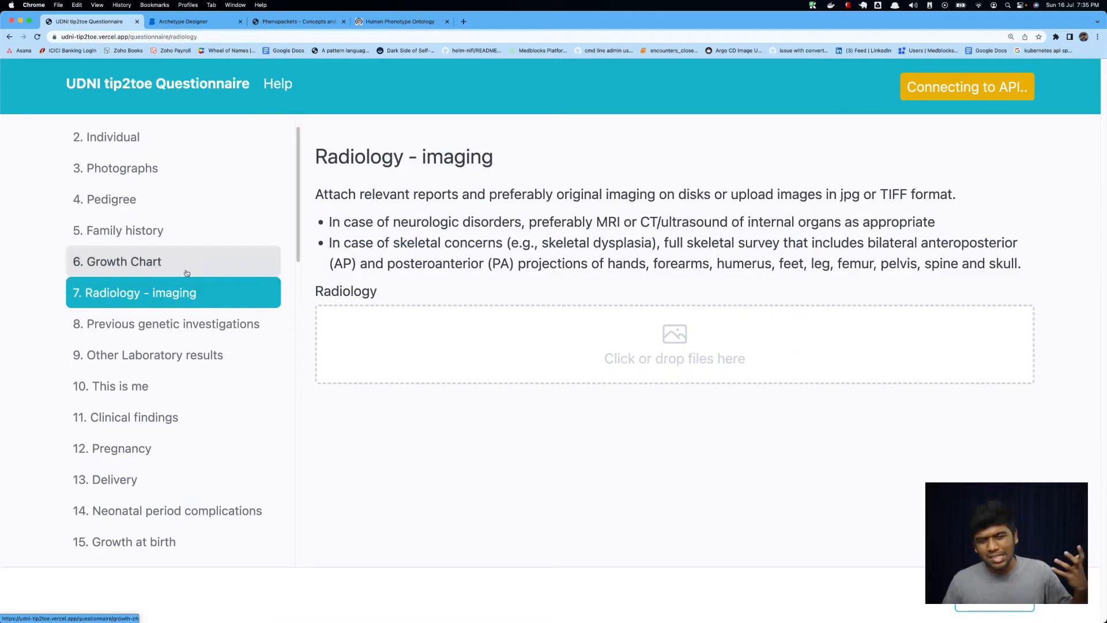
{"action": "left_click", "coordinate": [187, 270]}
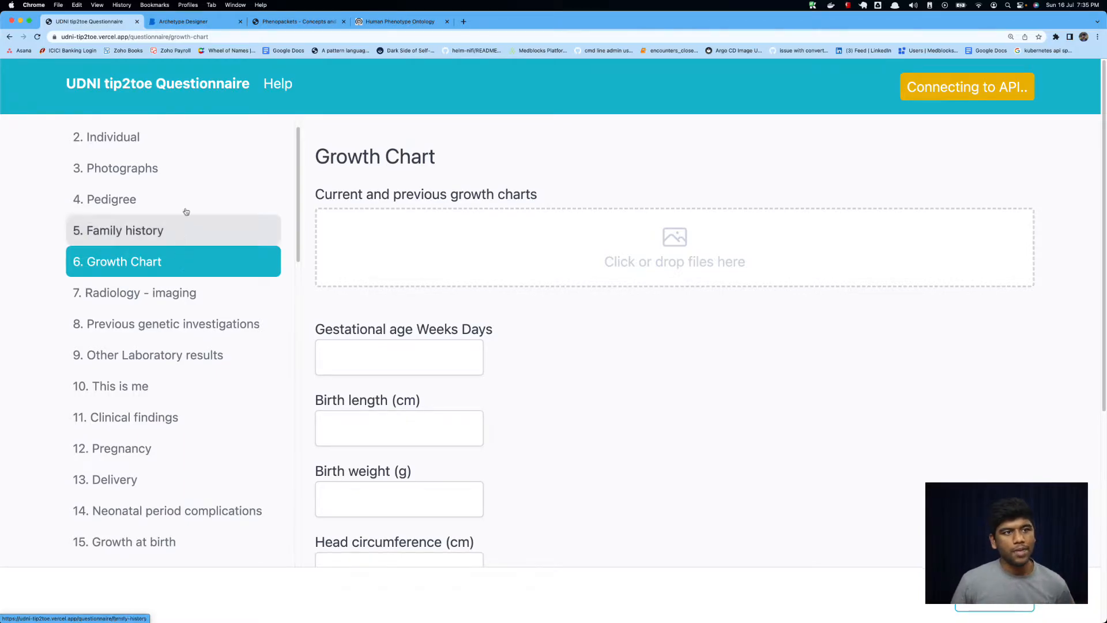
{"action": "left_click", "coordinate": [207, 284]}
{"action": "scroll", "coordinate": [205, 242], "scroll_direction": "down", "scroll_amount": 2}
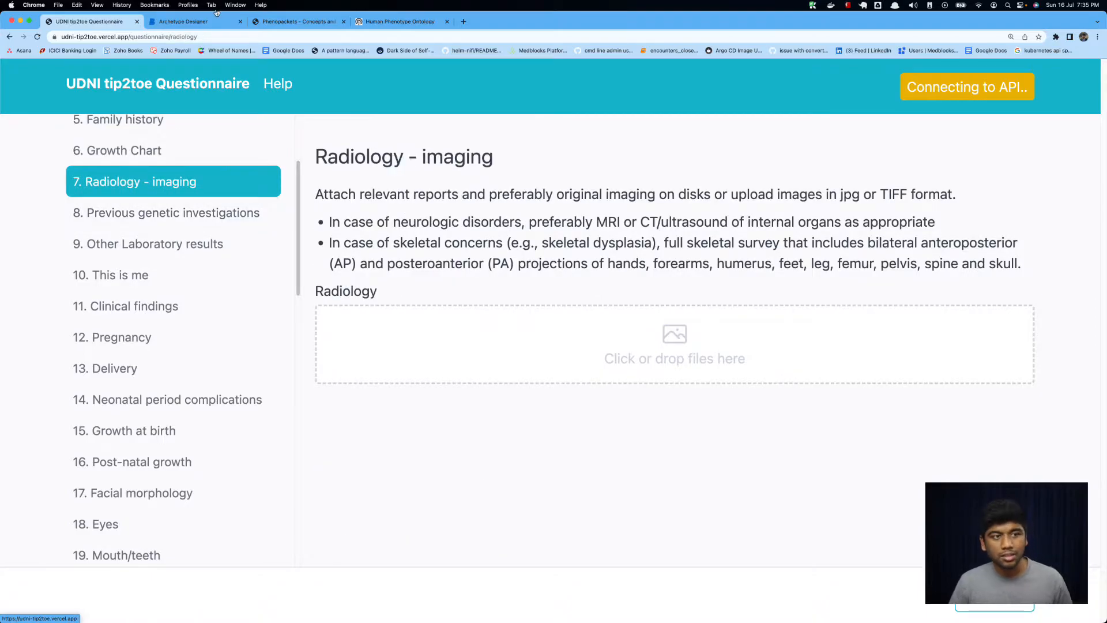
Switch to Archetype Designer and collapse the Person, Mother and Father clusters in the UDNI - Genetic Disorder v2 template.
{"action": "left_click", "coordinate": [190, 22]}
{"action": "left_click", "coordinate": [89, 267]}
{"action": "scroll", "coordinate": [95, 469], "scroll_direction": "down", "scroll_amount": 1}
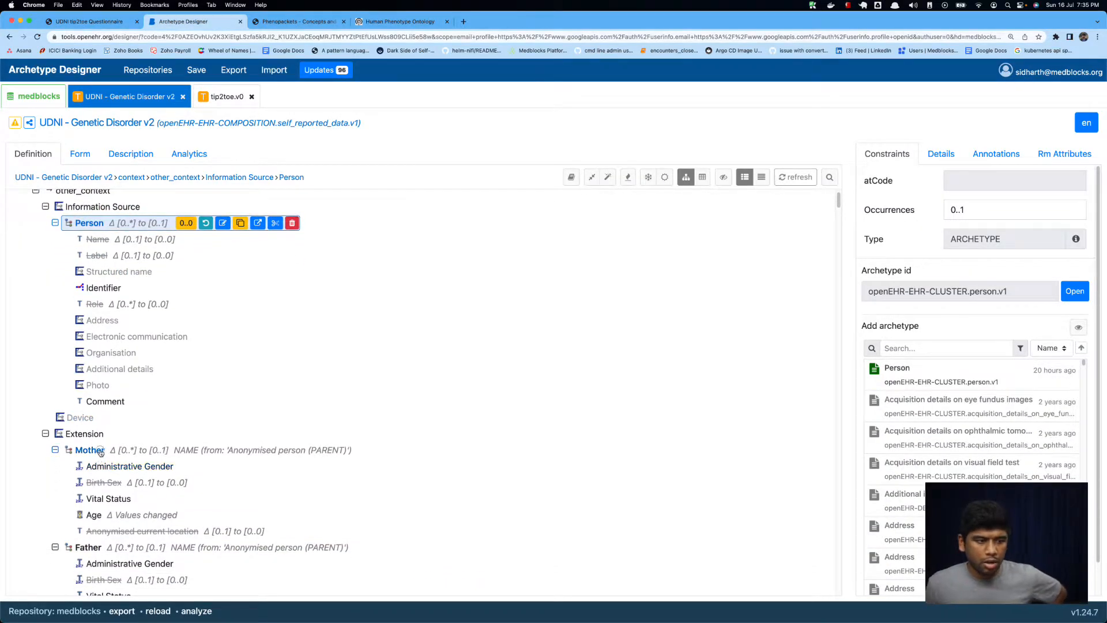
{"action": "left_click", "coordinate": [93, 450]}
{"action": "left_click", "coordinate": [55, 225]}
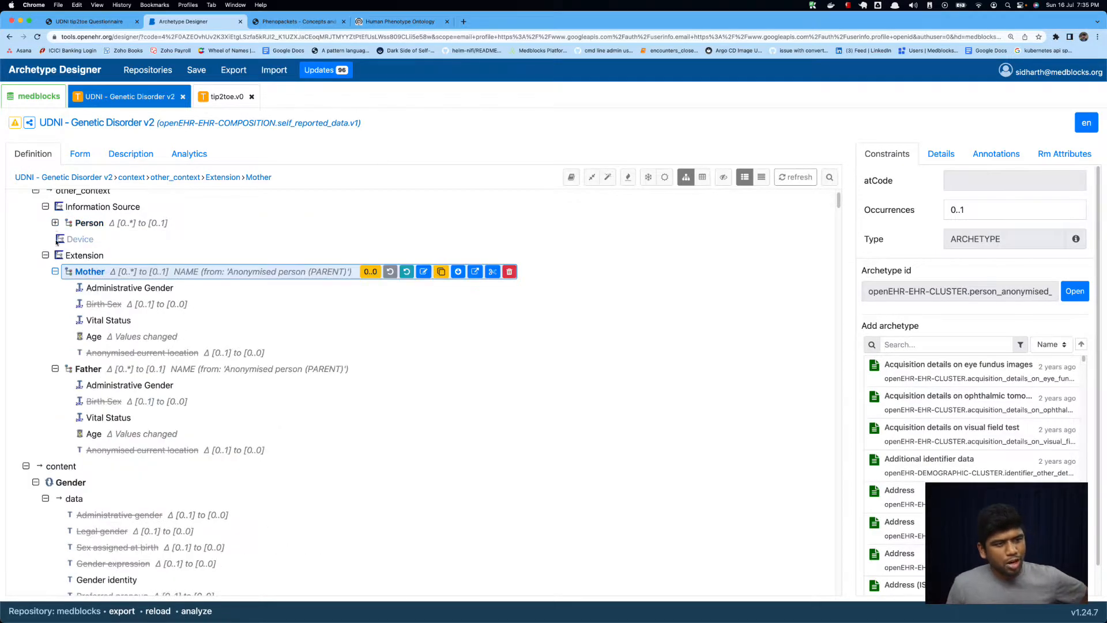
{"action": "left_click", "coordinate": [56, 271]}
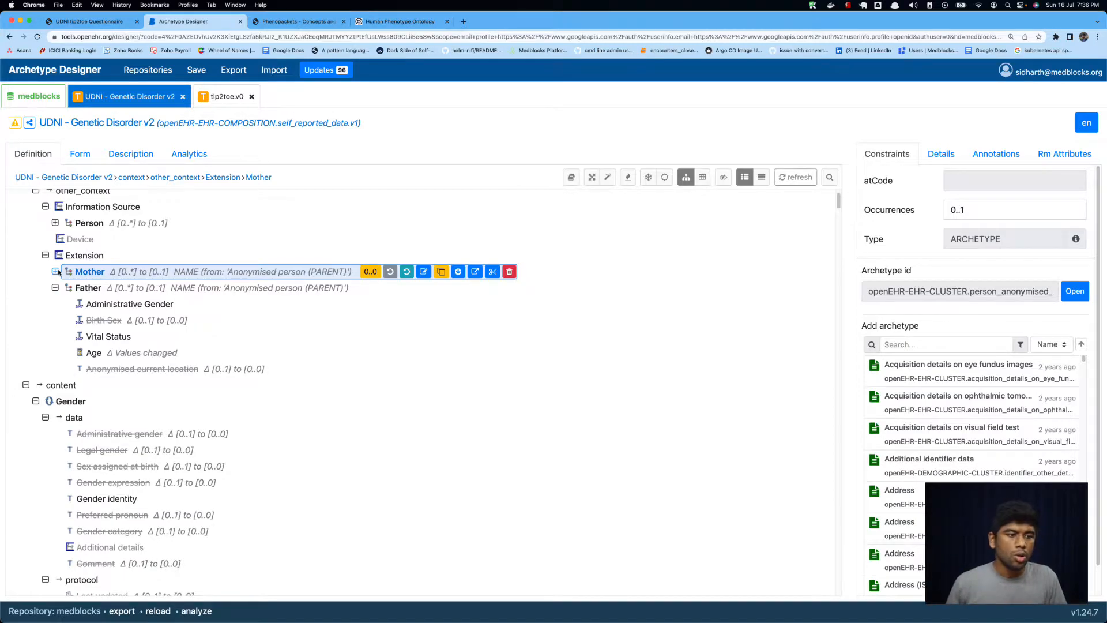
{"action": "left_click", "coordinate": [55, 288]}
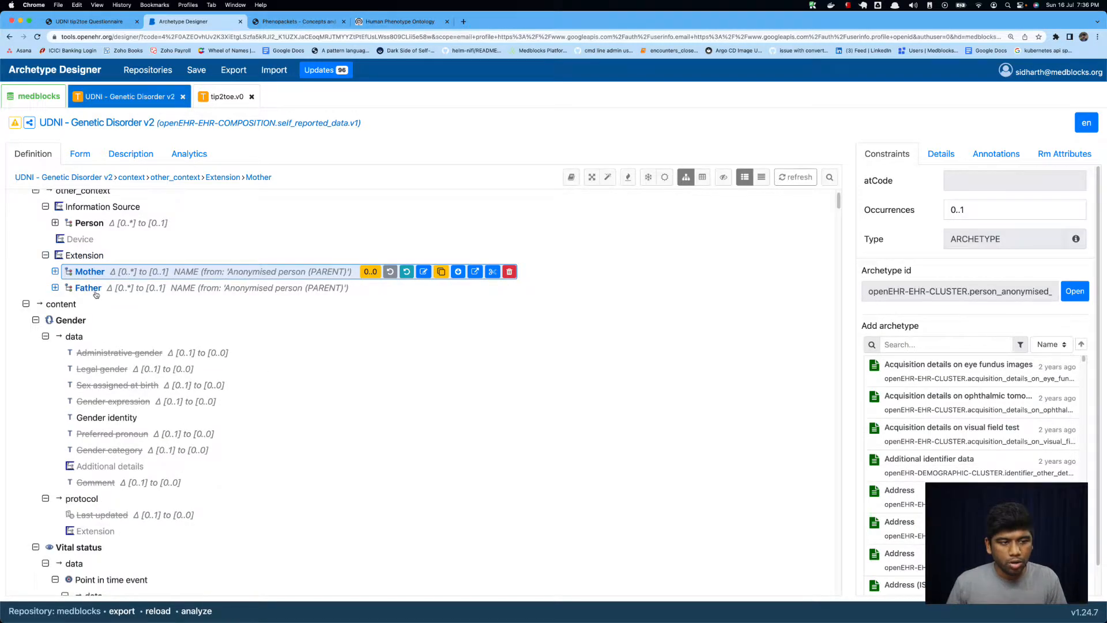
Inspect the Gender archetype under content, including its data and Gender identity element, and collapse it.
{"action": "left_click", "coordinate": [92, 288]}
{"action": "scroll", "coordinate": [86, 265], "scroll_direction": "down", "scroll_amount": 2}
{"action": "left_click", "coordinate": [86, 252]}
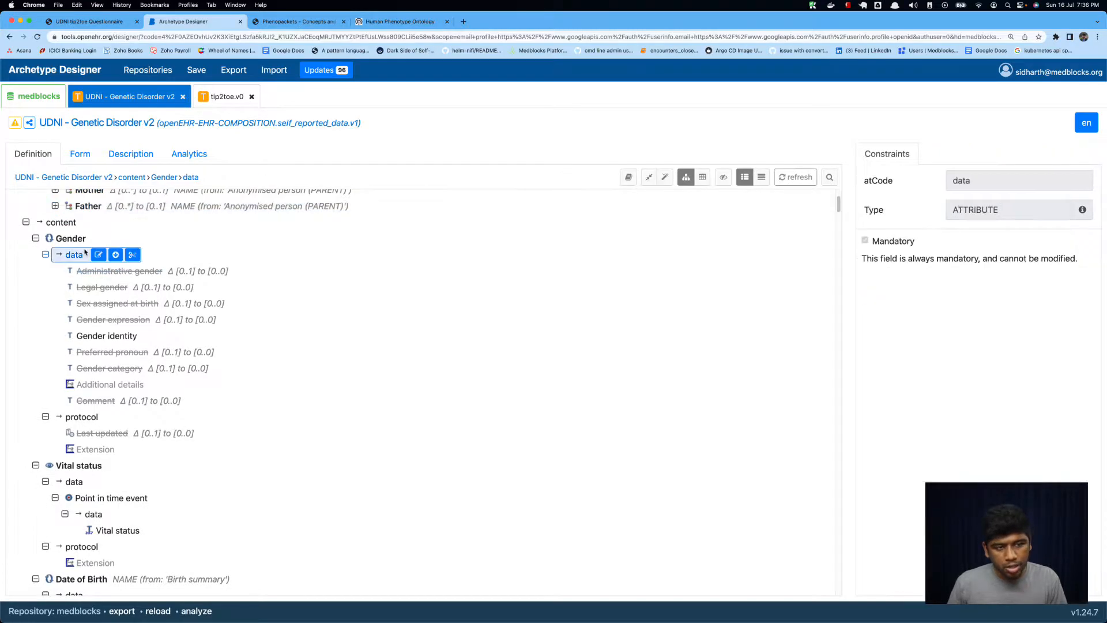
{"action": "left_click", "coordinate": [101, 336]}
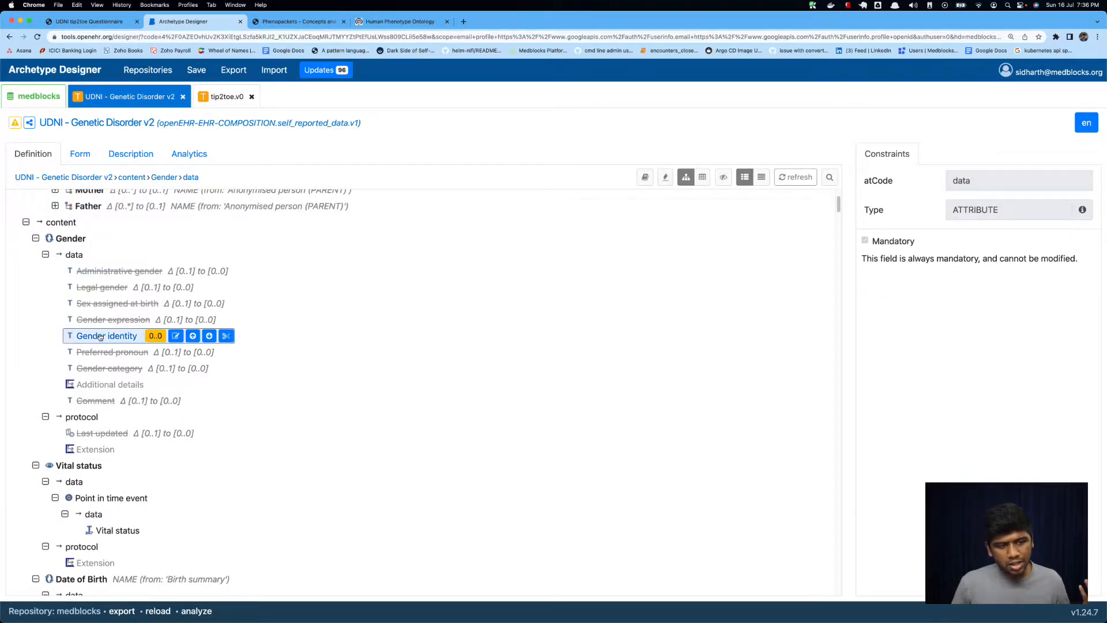
{"action": "left_click", "coordinate": [71, 241]}
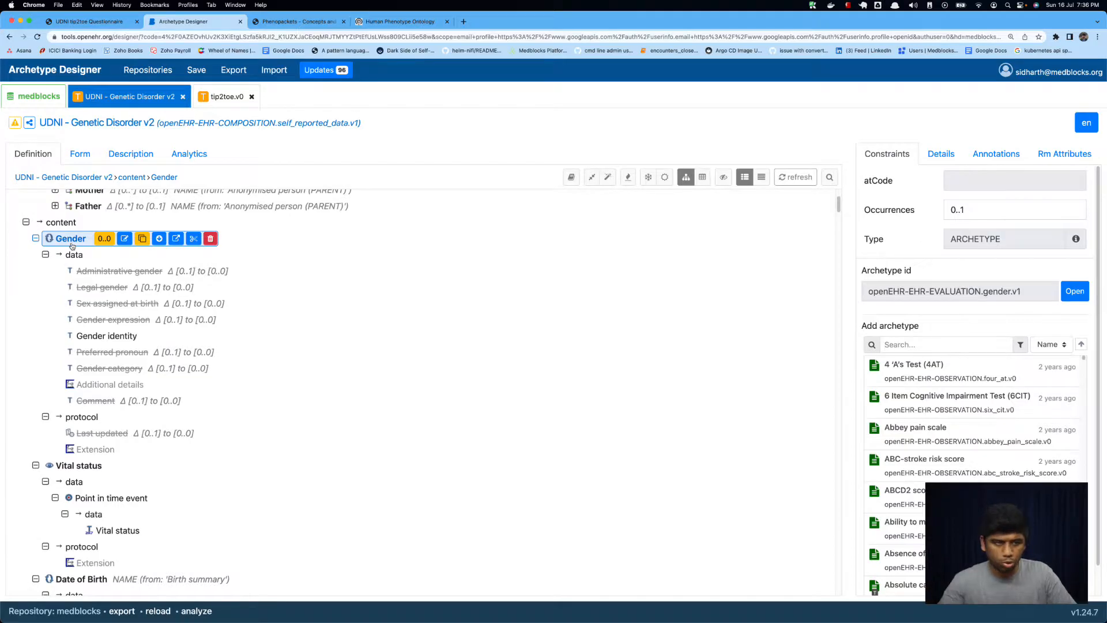
{"action": "left_click", "coordinate": [35, 238]}
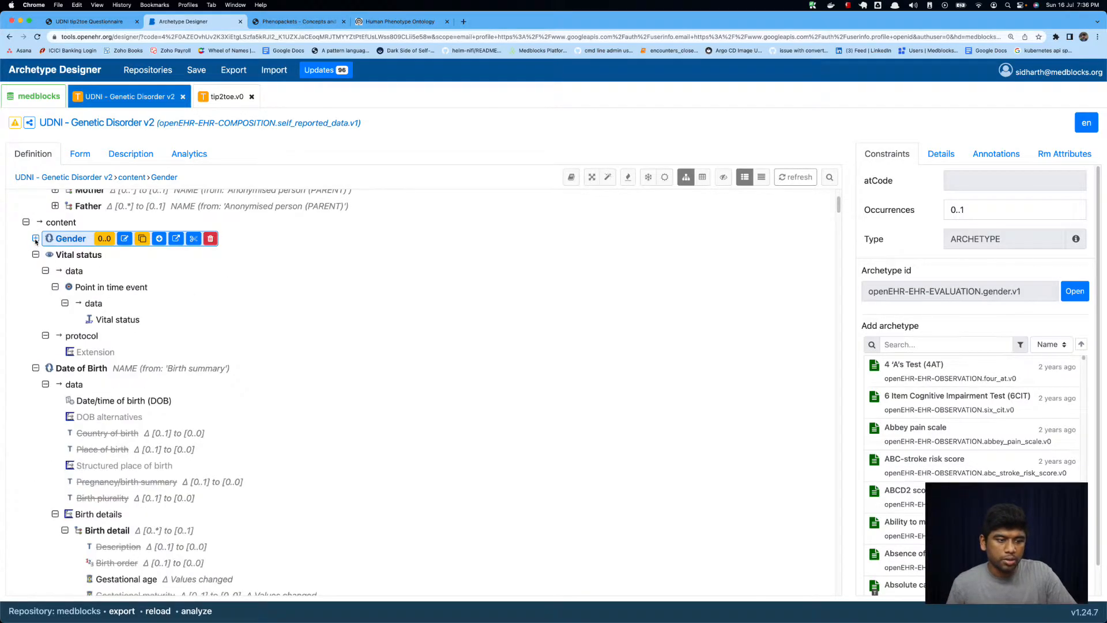
Show the coded values of the template's Vital status element and choose Alive for Vital status in the questionnaire's Individual section.
{"action": "left_click", "coordinate": [76, 255]}
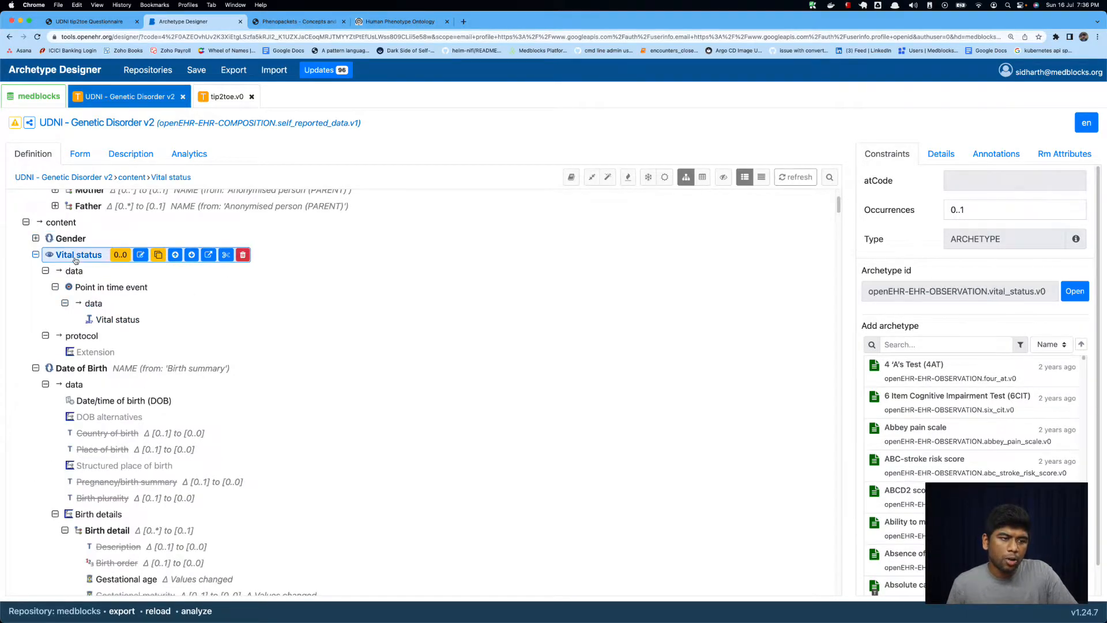
{"action": "left_click", "coordinate": [118, 319]}
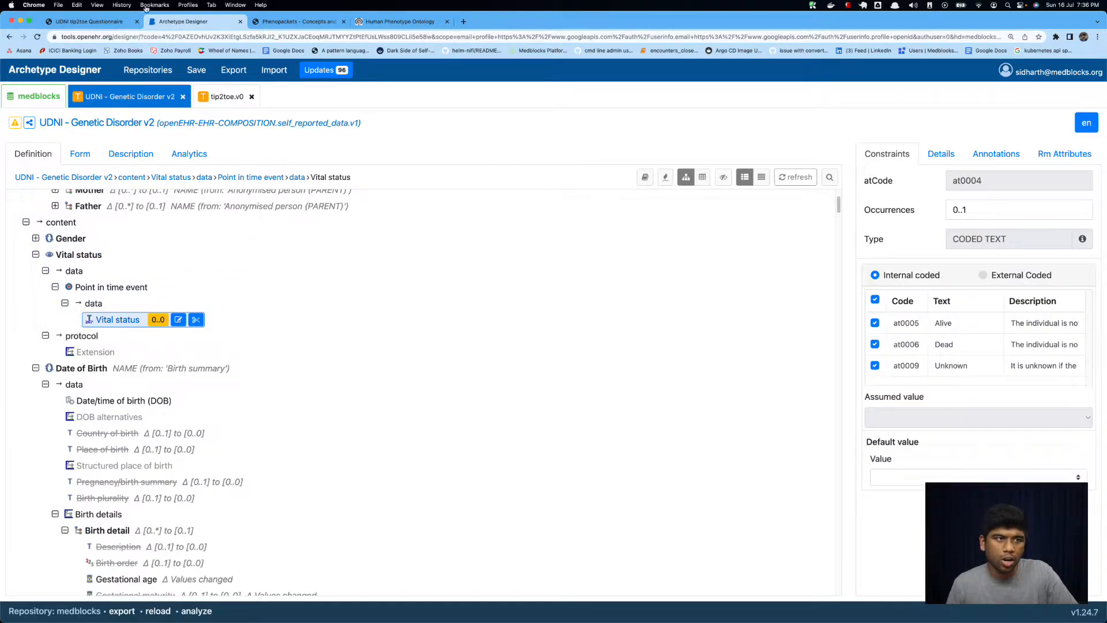
{"action": "left_click", "coordinate": [124, 22]}
{"action": "scroll", "coordinate": [141, 180], "scroll_direction": "up", "scroll_amount": 3}
{"action": "right_click", "coordinate": [141, 167]}
{"action": "left_click", "coordinate": [119, 173]}
{"action": "left_click", "coordinate": [177, 186]}
{"action": "scroll", "coordinate": [398, 323], "scroll_direction": "down", "scroll_amount": 1}
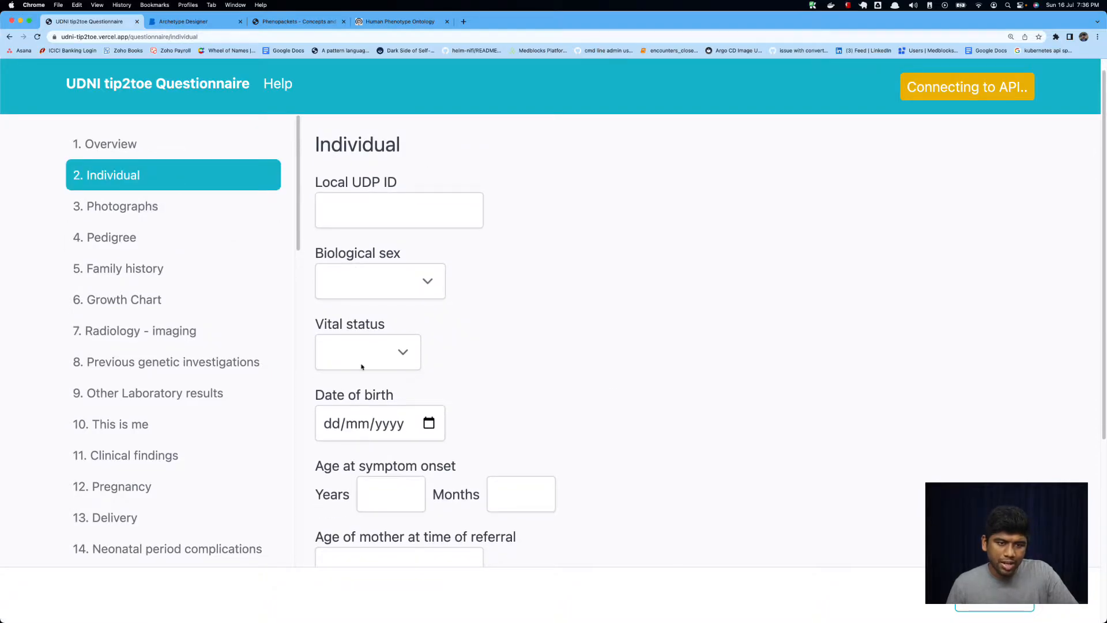
{"action": "left_click", "coordinate": [365, 367]}
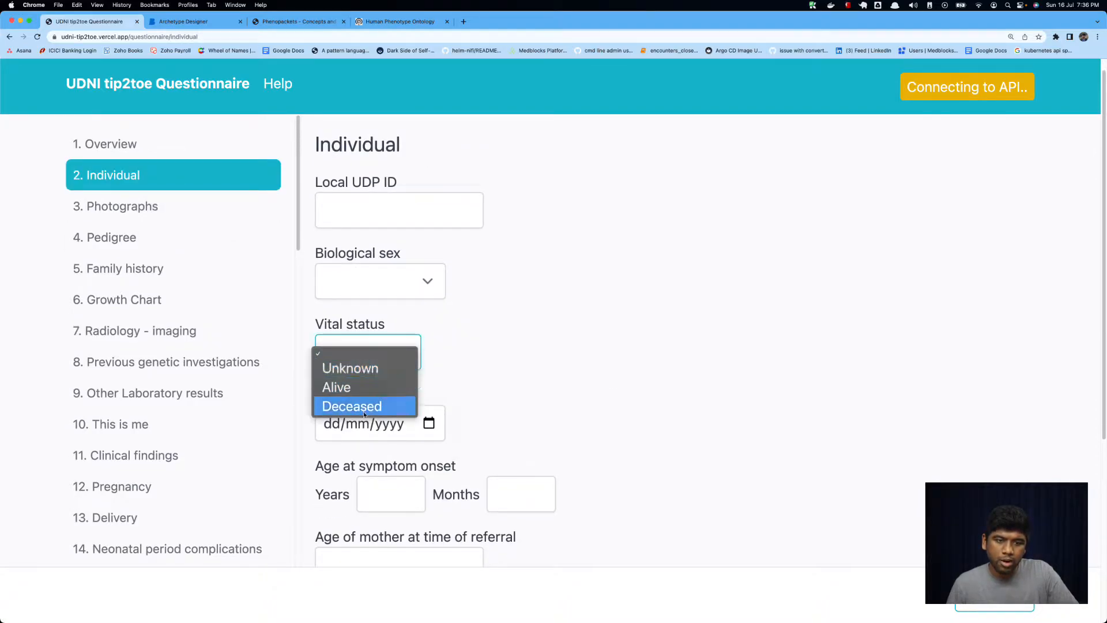
{"action": "left_click", "coordinate": [355, 389]}
Return to Archetype Designer, view the Vital status and Date of Birth archetypes, and collapse Date of Birth.
{"action": "left_click", "coordinate": [185, 21]}
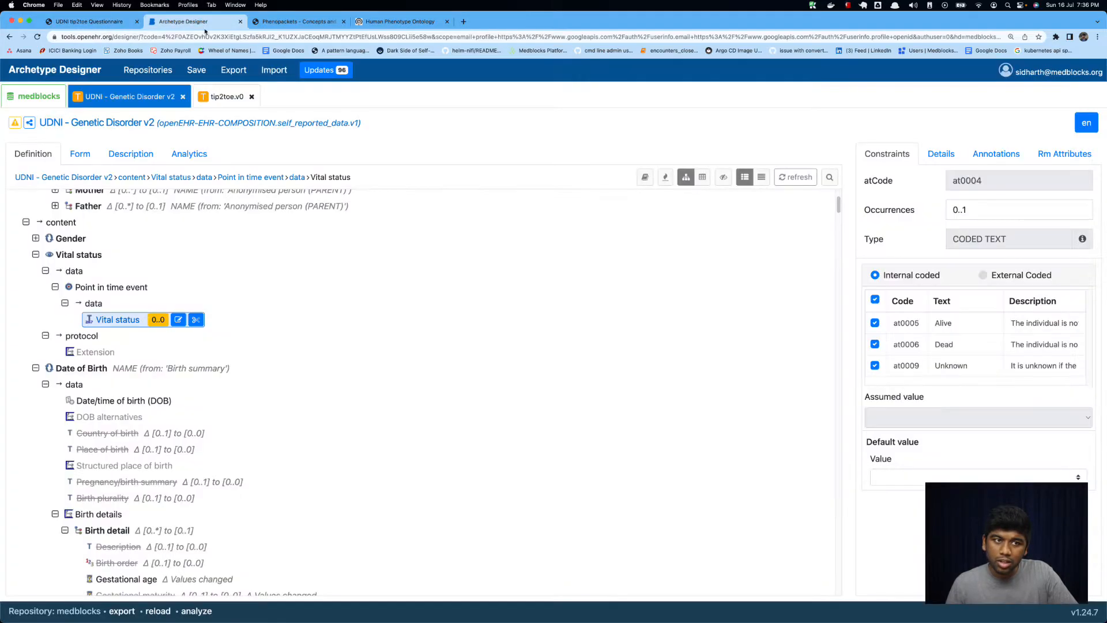
{"action": "left_click", "coordinate": [67, 257]}
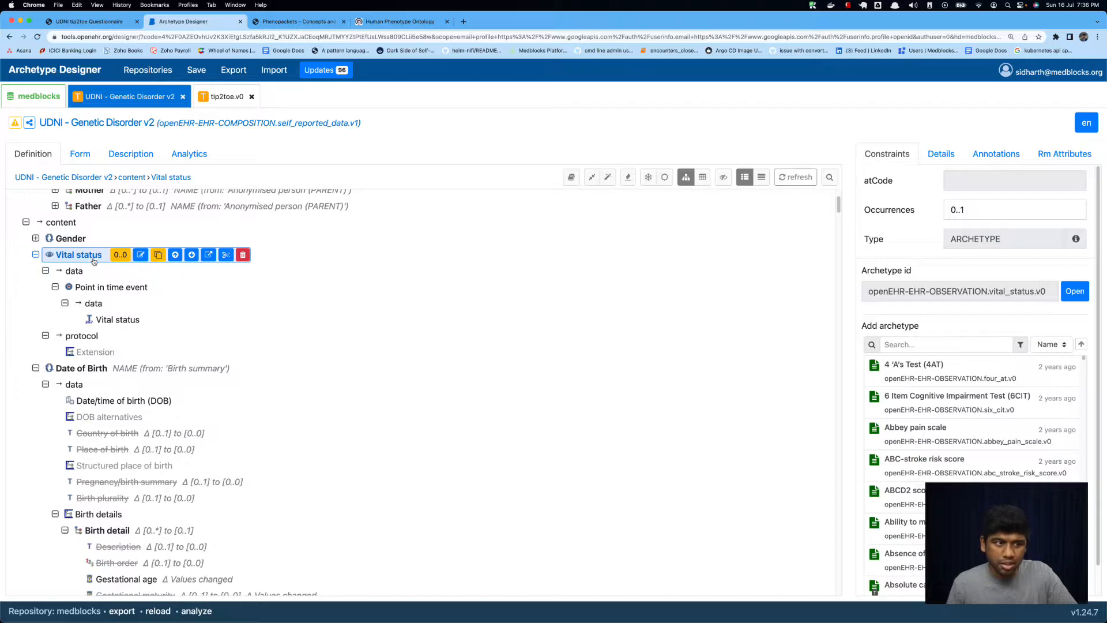
{"action": "left_click", "coordinate": [84, 369]}
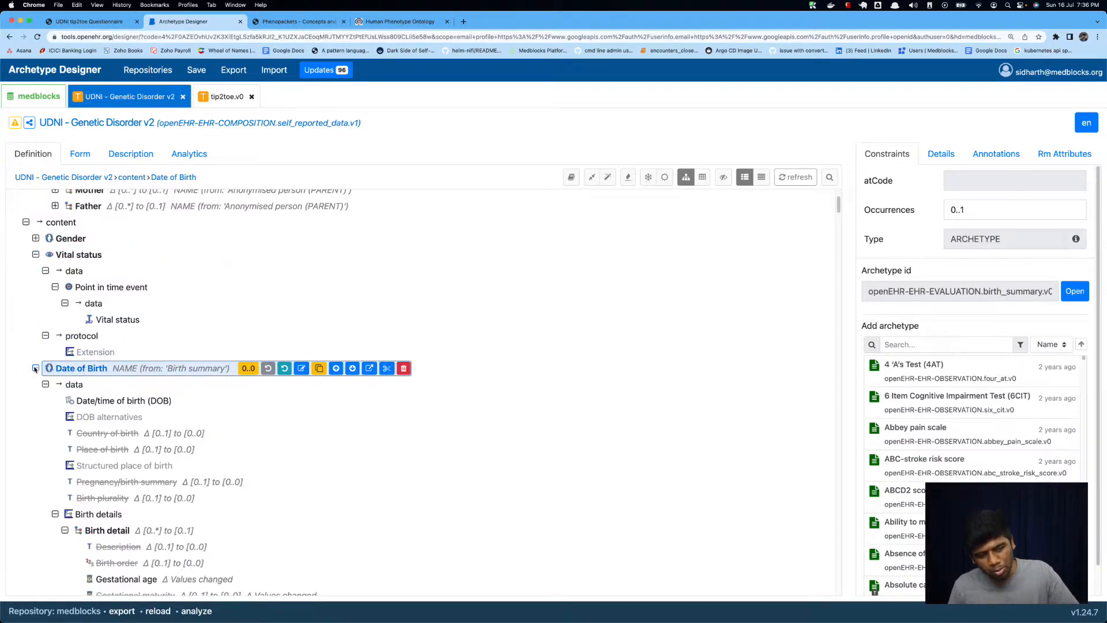
{"action": "left_click", "coordinate": [35, 369]}
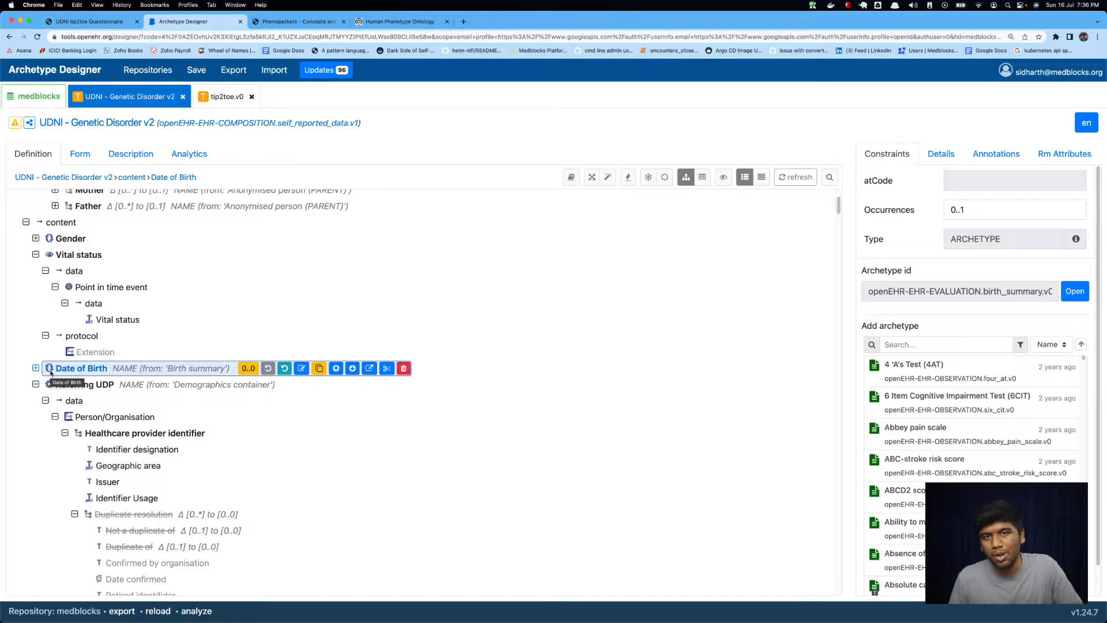
Switch to the questionnaire and look over the Individual section's fields from Vital status to Referring UDP.
{"action": "left_click", "coordinate": [96, 22]}
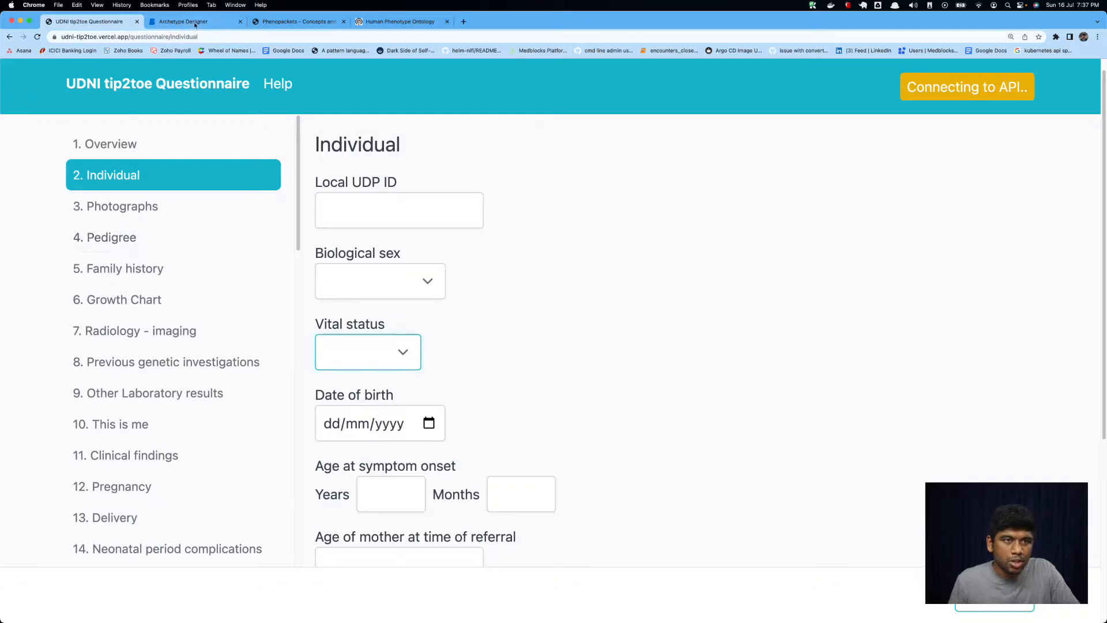
{"action": "scroll", "coordinate": [476, 308], "scroll_direction": "down", "scroll_amount": 1}
{"action": "scroll", "coordinate": [421, 277], "scroll_direction": "down", "scroll_amount": 3}
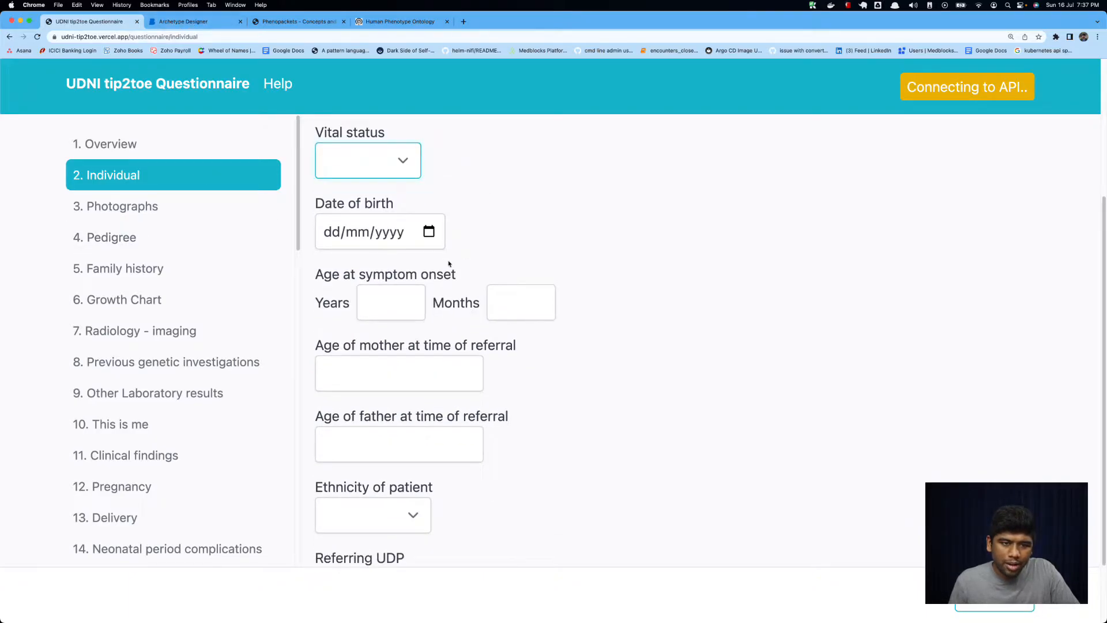
{"action": "scroll", "coordinate": [353, 185], "scroll_direction": "up", "scroll_amount": 1}
Return to Archetype Designer and collapse the Vital status archetype under content.
{"action": "key", "text": "ctrl+Tab"}
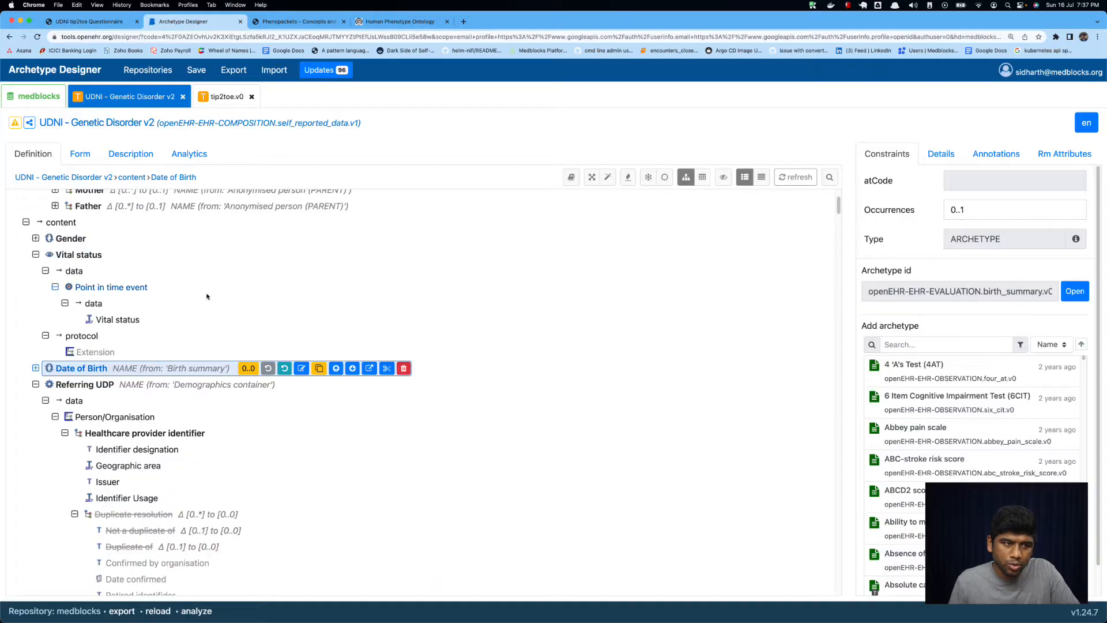
{"action": "left_click", "coordinate": [60, 256]}
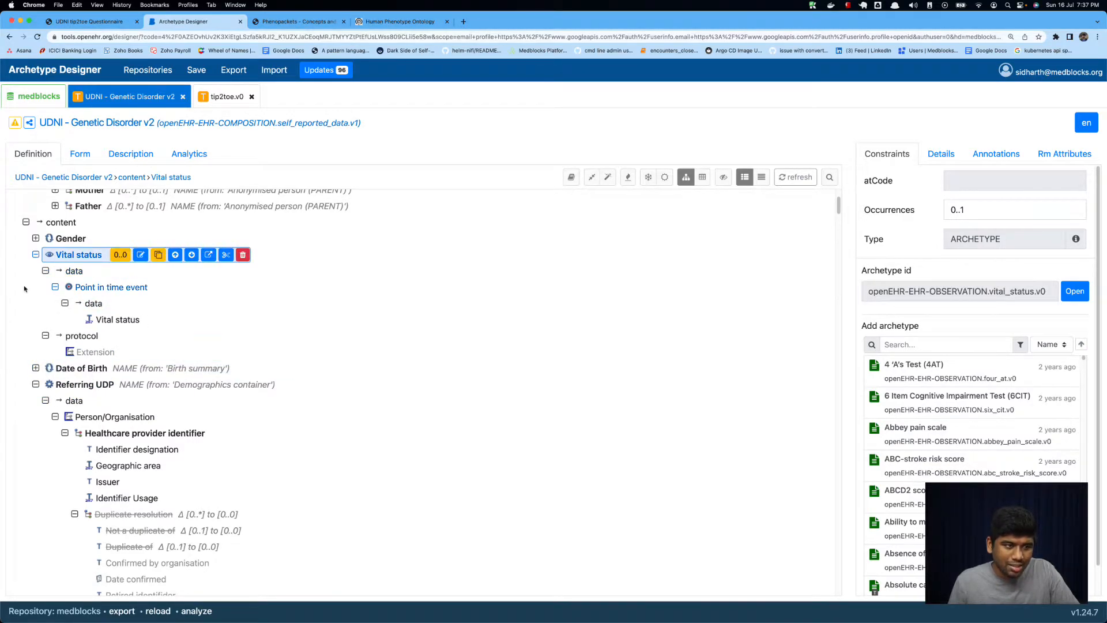
{"action": "left_click", "coordinate": [35, 255]}
Inspect the Referring UDP archetype and its Healthcare provider identifier elements, including Issuer, Identifier Usage and the coded values of Geographic area.
{"action": "left_click", "coordinate": [58, 289]}
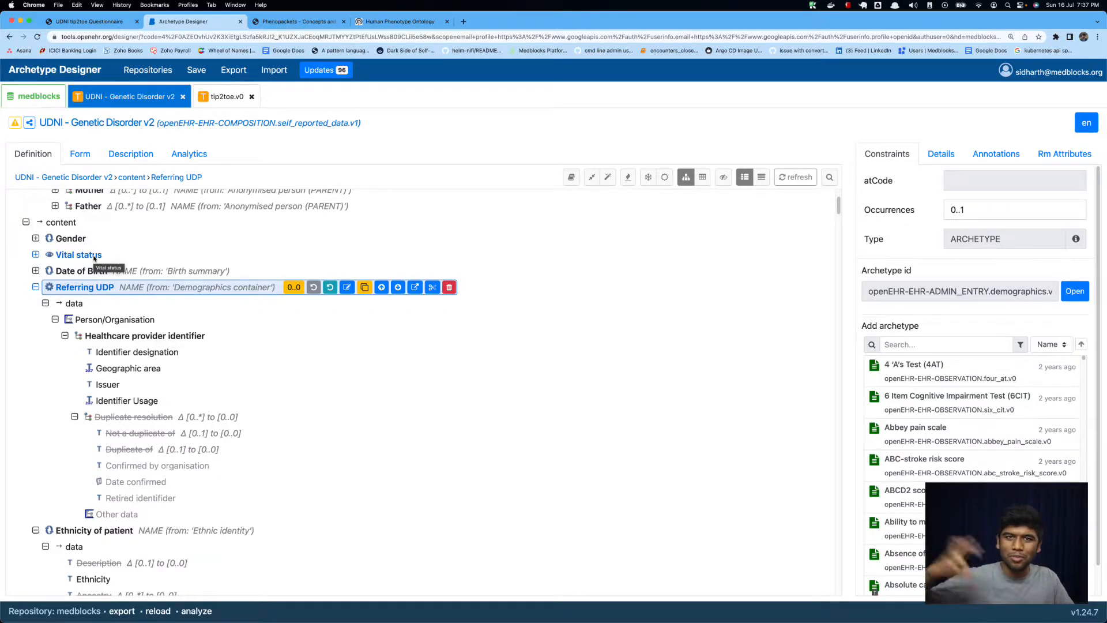
{"action": "left_click", "coordinate": [141, 337]}
{"action": "left_click", "coordinate": [144, 368]}
{"action": "left_click", "coordinate": [112, 384]}
{"action": "left_click", "coordinate": [124, 401]}
{"action": "left_click", "coordinate": [128, 368]}
Switch to the questionnaire and point out the Referring UDP label and its text field in the Individual section.
{"action": "left_click", "coordinate": [95, 22]}
{"action": "scroll", "coordinate": [434, 404], "scroll_direction": "down", "scroll_amount": 3}
{"action": "left_click", "coordinate": [434, 506]}
{"action": "left_click_drag", "start_coordinate": [315, 473], "coordinate": [432, 482]}
{"action": "left_click", "coordinate": [429, 482]}
{"action": "double_click", "coordinate": [397, 471]}
{"action": "left_click", "coordinate": [321, 482]}
{"action": "double_click", "coordinate": [335, 473]}
{"action": "left_click", "coordinate": [390, 463]}
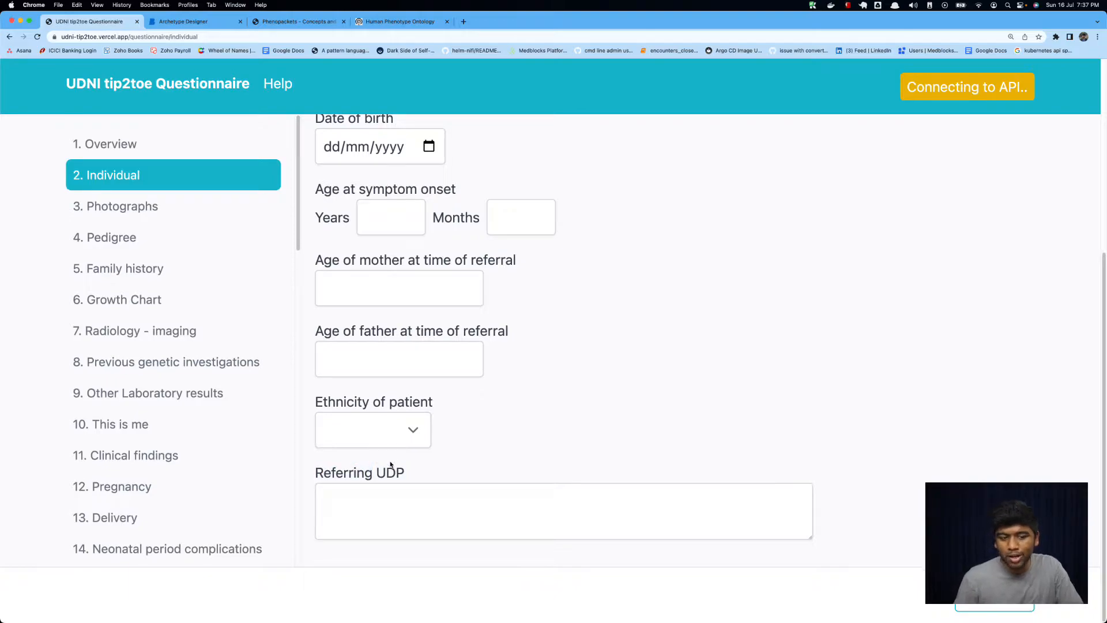
{"action": "left_click", "coordinate": [440, 502]}
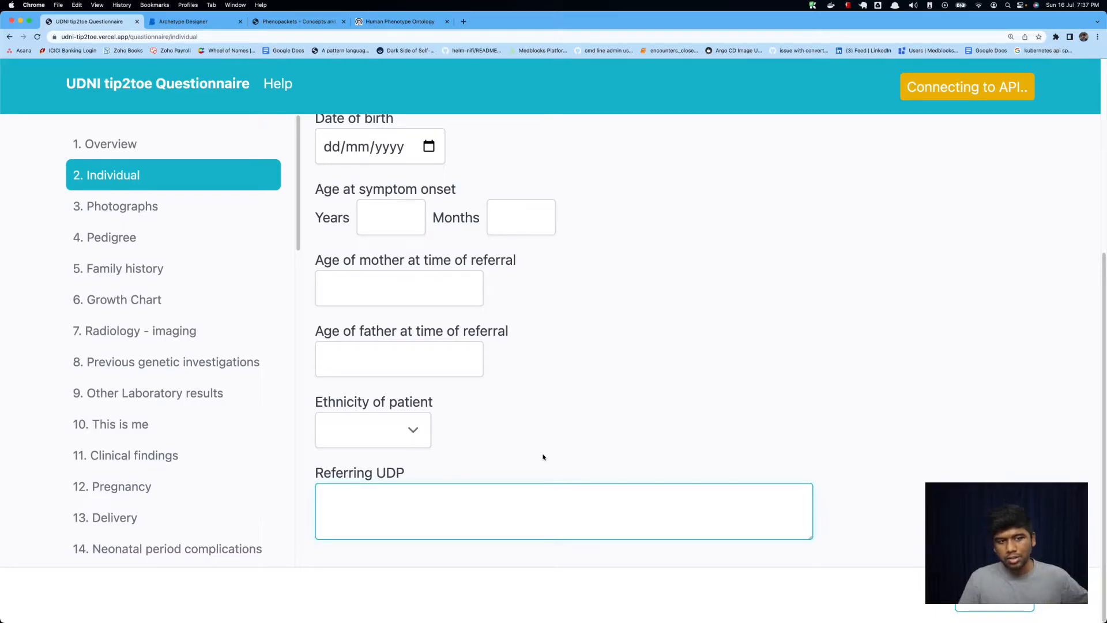
Look back over the Individual section's fields and highlight the Referring UDP label again.
{"action": "scroll", "coordinate": [569, 433], "scroll_direction": "up", "scroll_amount": 2}
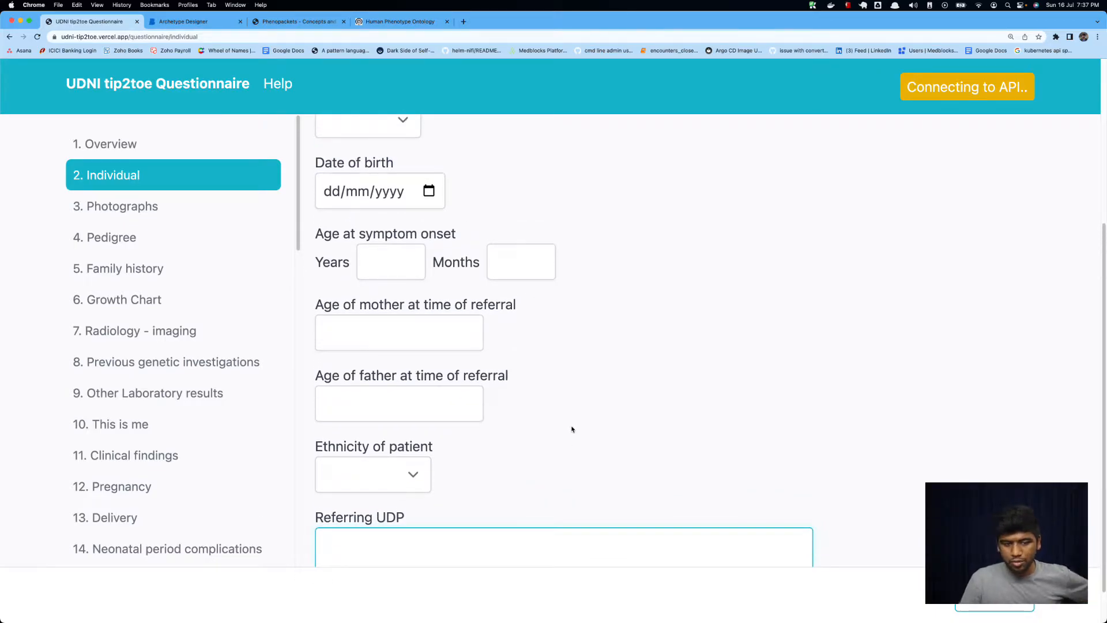
{"action": "scroll", "coordinate": [572, 429], "scroll_direction": "up", "scroll_amount": 4}
{"action": "scroll", "coordinate": [574, 427], "scroll_direction": "down", "scroll_amount": 5}
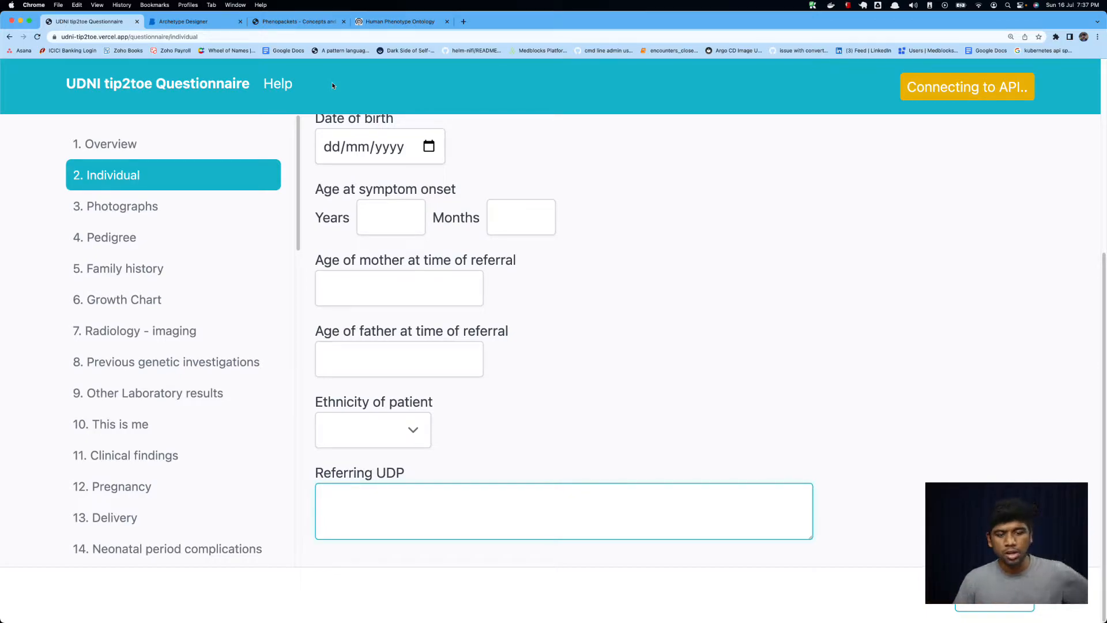
{"action": "left_click_drag", "start_coordinate": [317, 476], "coordinate": [411, 476]}
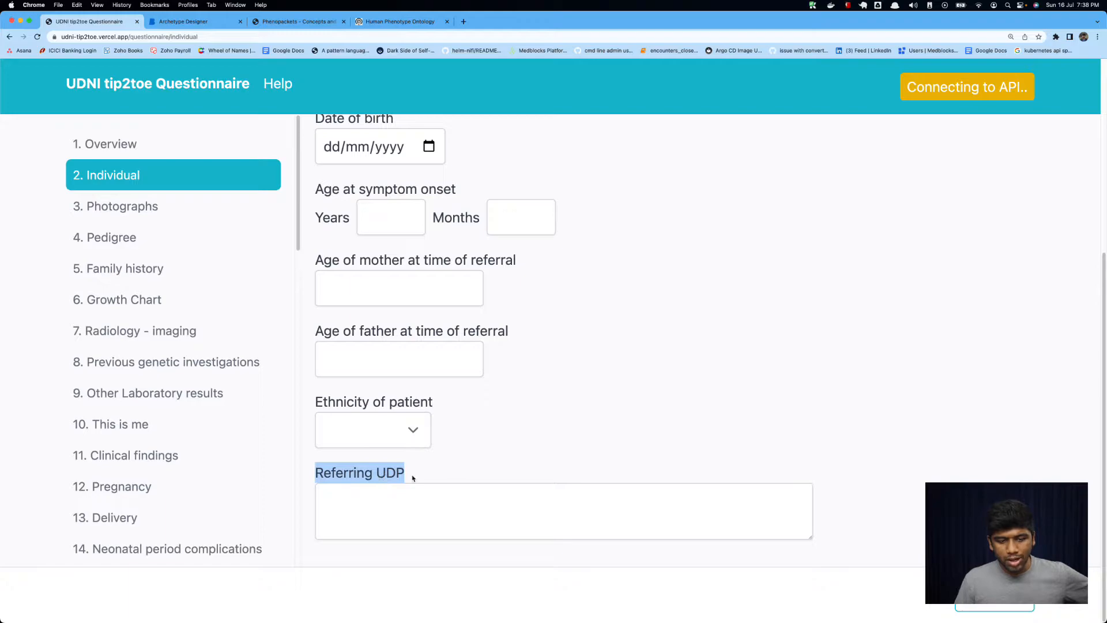
{"action": "left_click", "coordinate": [411, 475]}
{"action": "left_click", "coordinate": [362, 503]}
{"action": "left_click_drag", "start_coordinate": [317, 475], "coordinate": [405, 477]}
{"action": "left_click", "coordinate": [335, 474]}
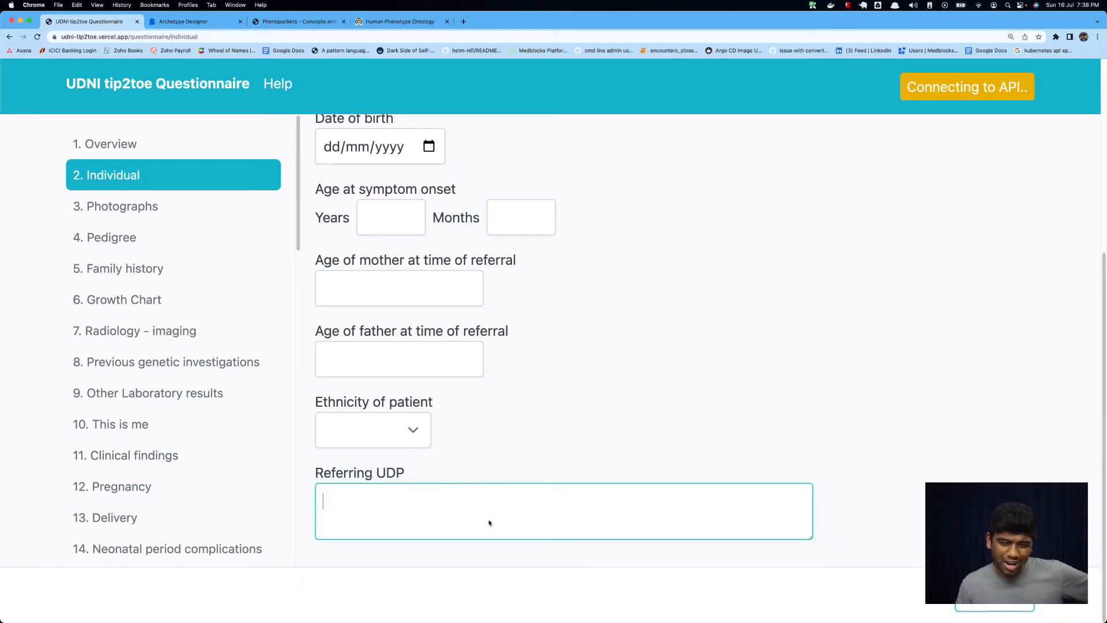
Point out the Ethnicity of patient field and the mother's and father's age at time of referral fields.
{"action": "left_click", "coordinate": [382, 434]}
{"action": "triple_click", "coordinate": [325, 408]}
{"action": "left_click", "coordinate": [369, 440]}
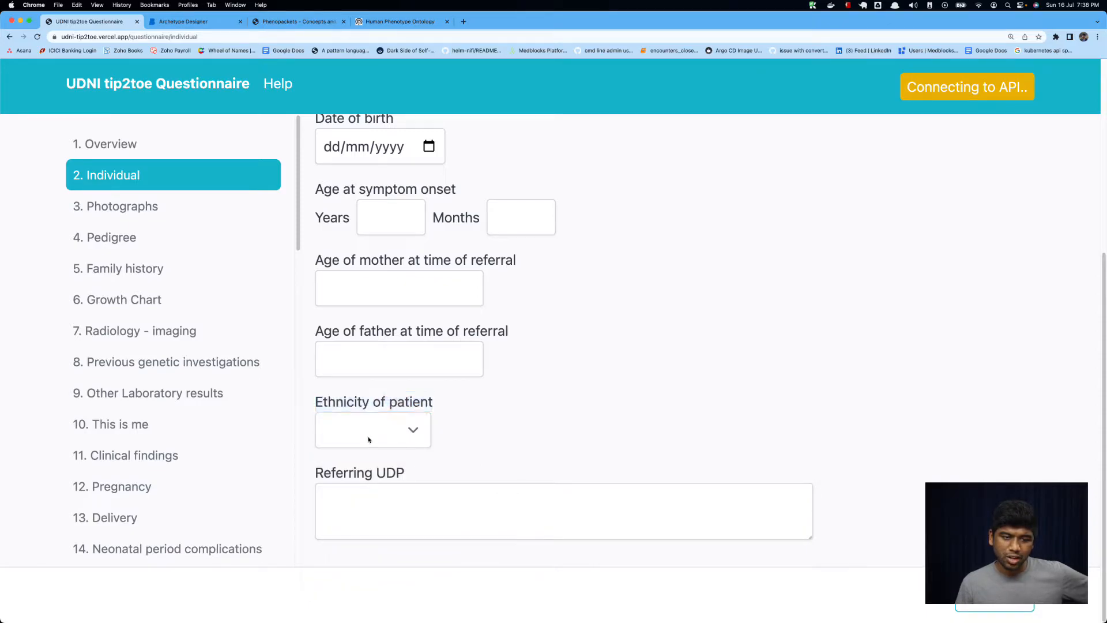
{"action": "left_click", "coordinate": [373, 291]}
{"action": "left_click", "coordinate": [385, 364]}
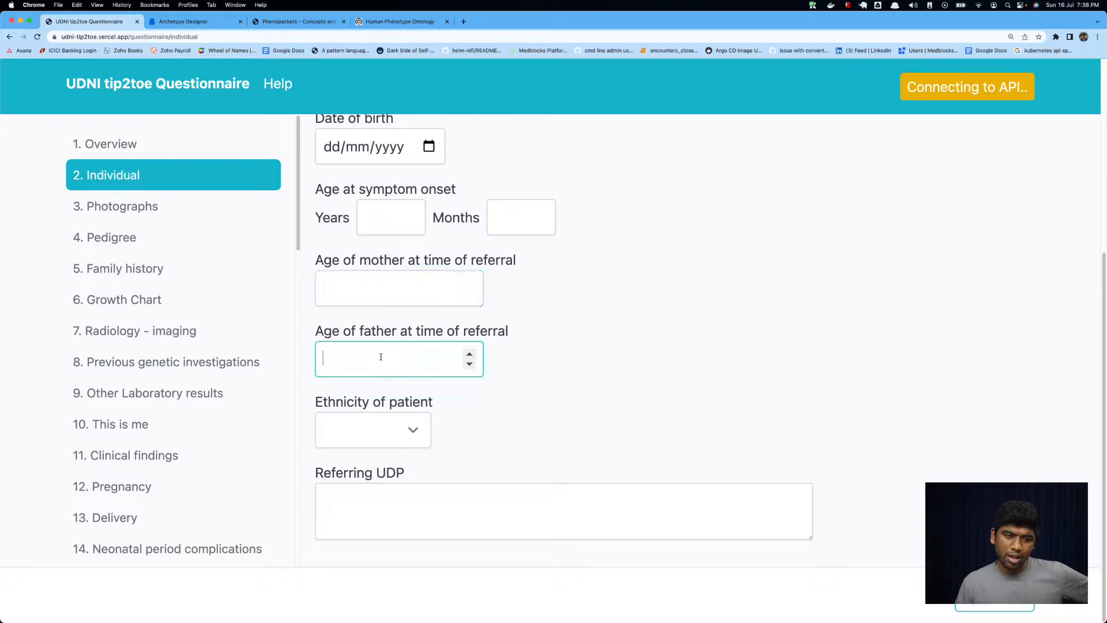
Highlight the age fields in the Individual section, from Age at symptom onset to Age of father at time of referral.
{"action": "left_click_drag", "start_coordinate": [347, 191], "coordinate": [456, 191]}
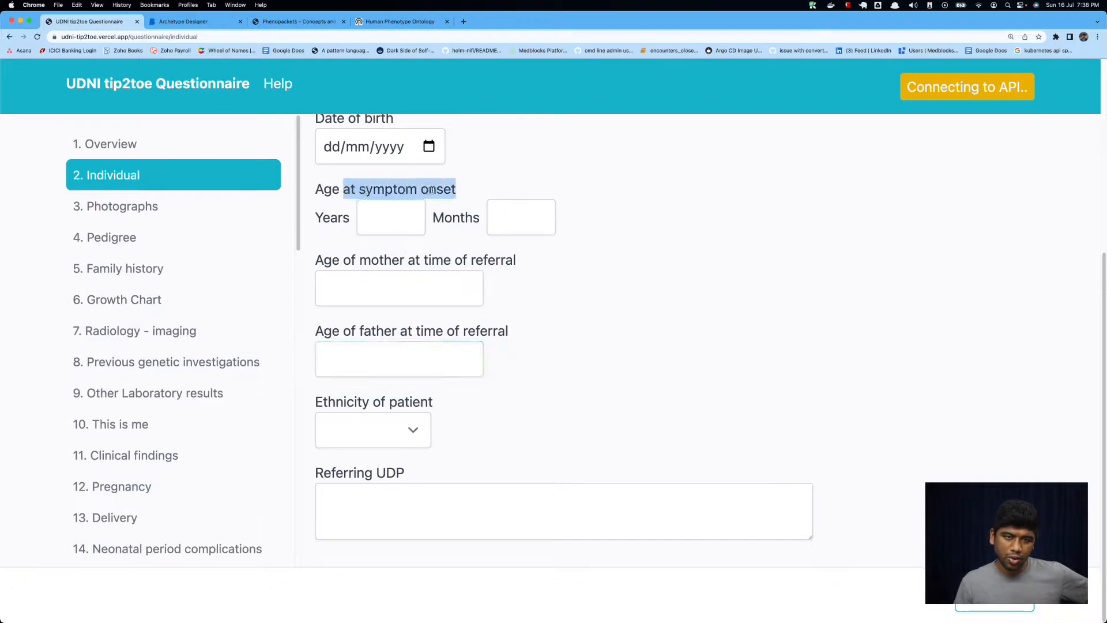
{"action": "left_click", "coordinate": [392, 222]}
{"action": "scroll", "coordinate": [344, 219], "scroll_direction": "up", "scroll_amount": 2}
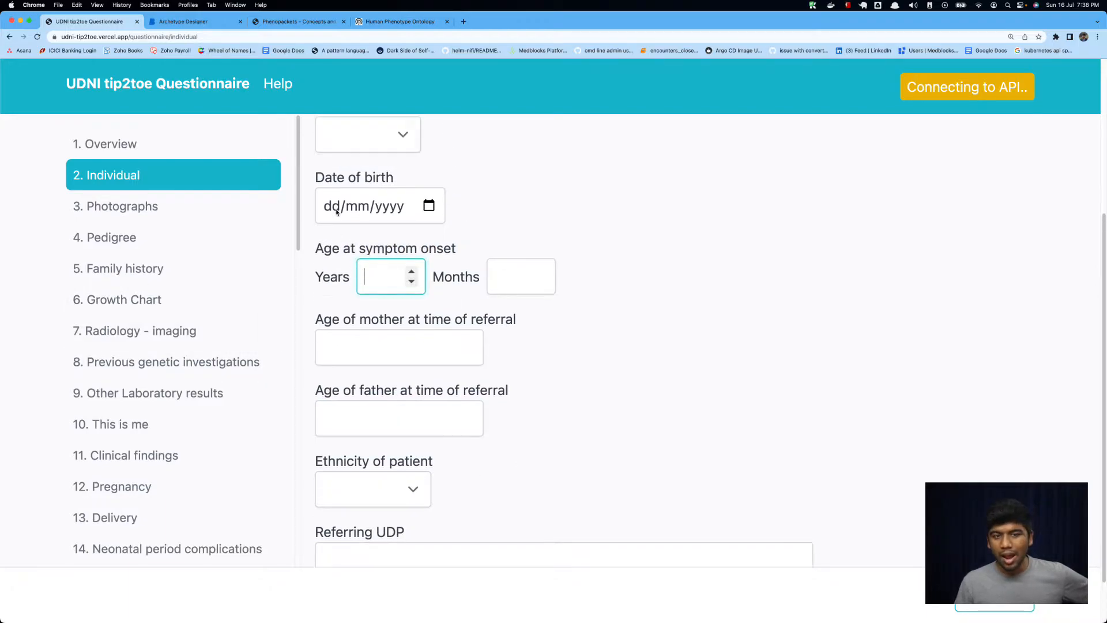
{"action": "left_click_drag", "start_coordinate": [334, 254], "coordinate": [640, 334]}
{"action": "left_click", "coordinate": [648, 365]}
{"action": "left_click_drag", "start_coordinate": [315, 248], "coordinate": [507, 389]}
{"action": "left_click", "coordinate": [508, 390]}
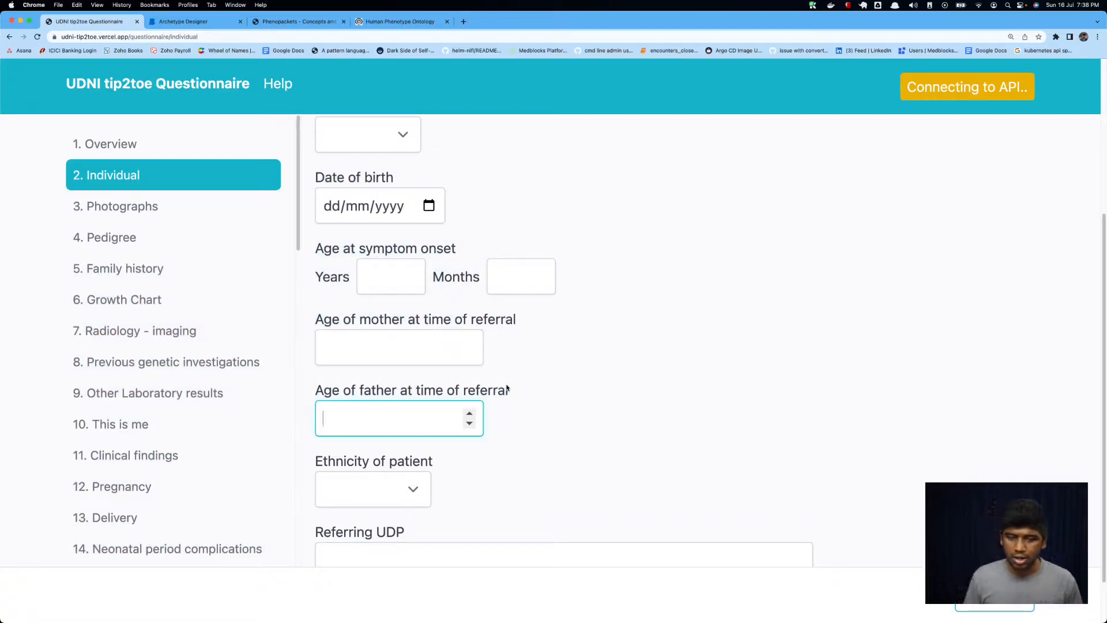
{"action": "left_click", "coordinate": [408, 348]}
{"action": "left_click", "coordinate": [398, 420]}
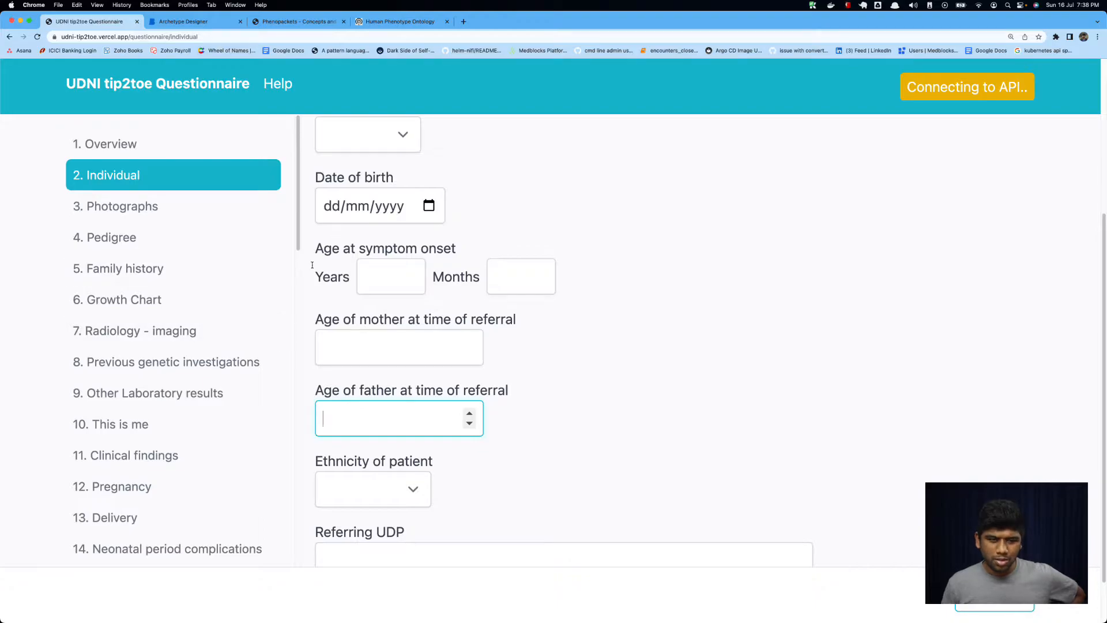
Review the Individual section from Biological sex through Vital status and Date of birth to the age fields.
{"action": "scroll", "coordinate": [371, 235], "scroll_direction": "up", "scroll_amount": 3}
{"action": "scroll", "coordinate": [371, 235], "scroll_direction": "up", "scroll_amount": 2}
{"action": "left_click", "coordinate": [380, 296]}
{"action": "left_click", "coordinate": [474, 355]}
{"action": "scroll", "coordinate": [474, 356], "scroll_direction": "down", "scroll_amount": 2}
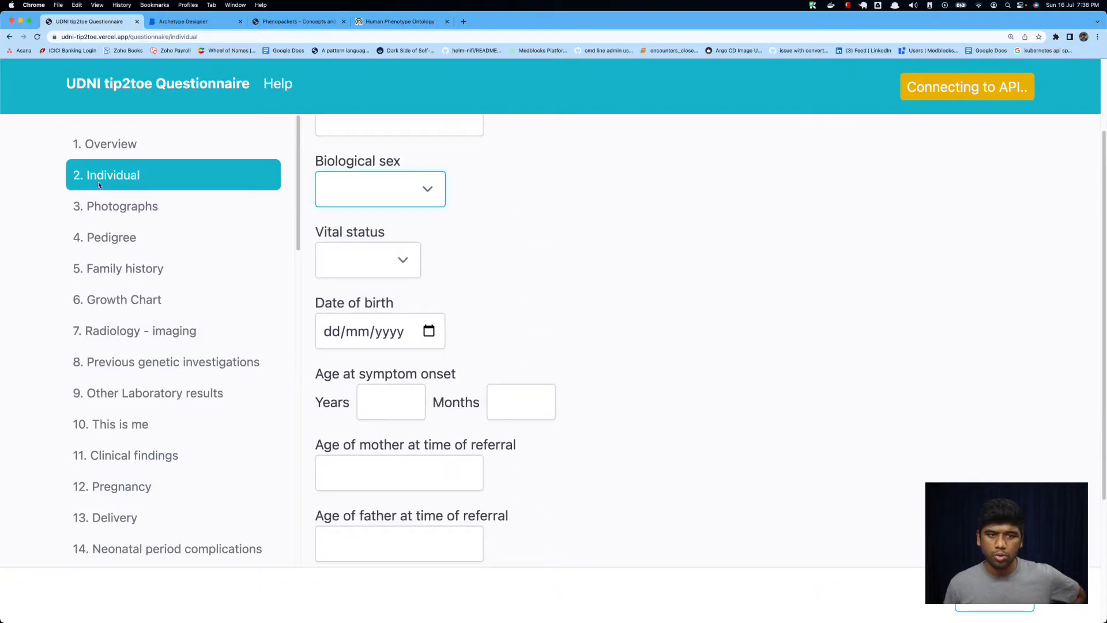
{"action": "scroll", "coordinate": [460, 286], "scroll_direction": "down", "scroll_amount": 1}
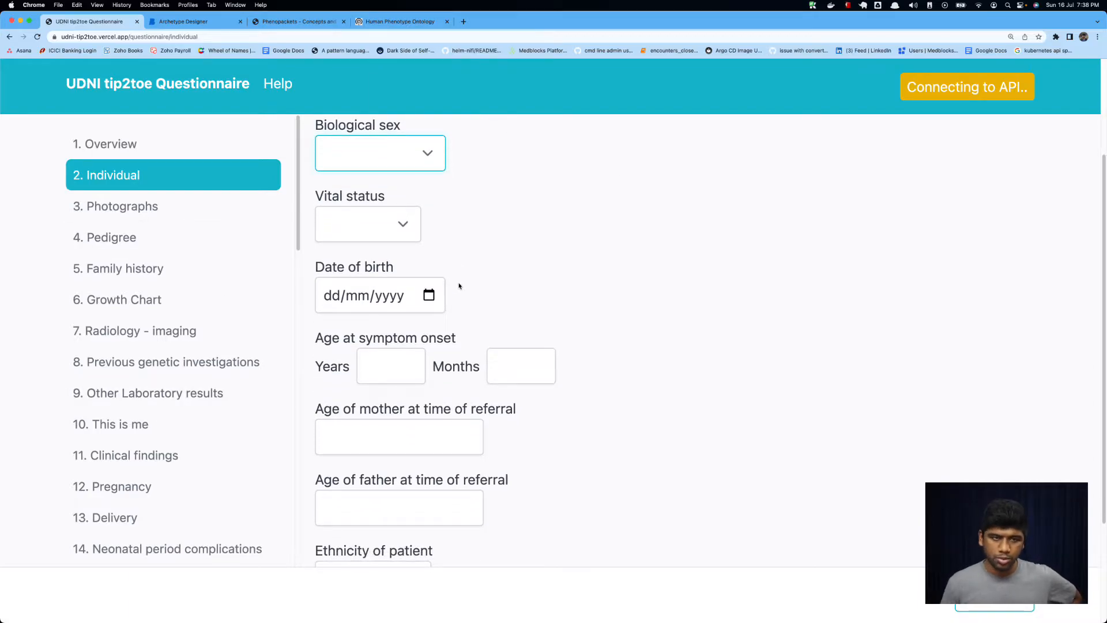
Switch to Archetype Designer and collapse the Healthcare provider identifier cluster under Referring UDP.
{"action": "left_click", "coordinate": [208, 24]}
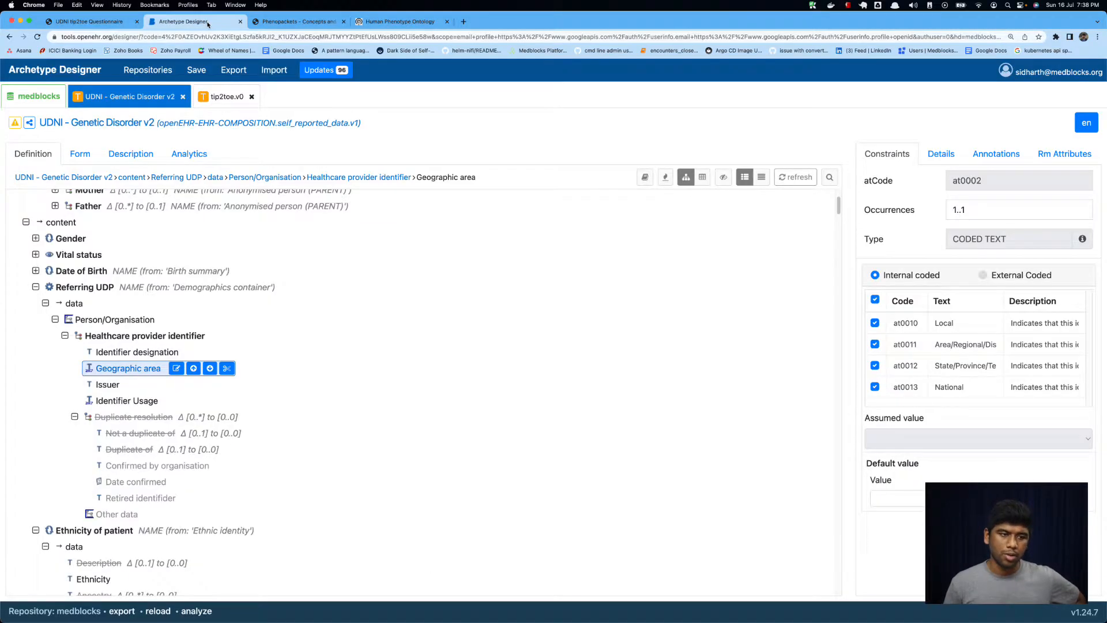
{"action": "left_click", "coordinate": [65, 336]}
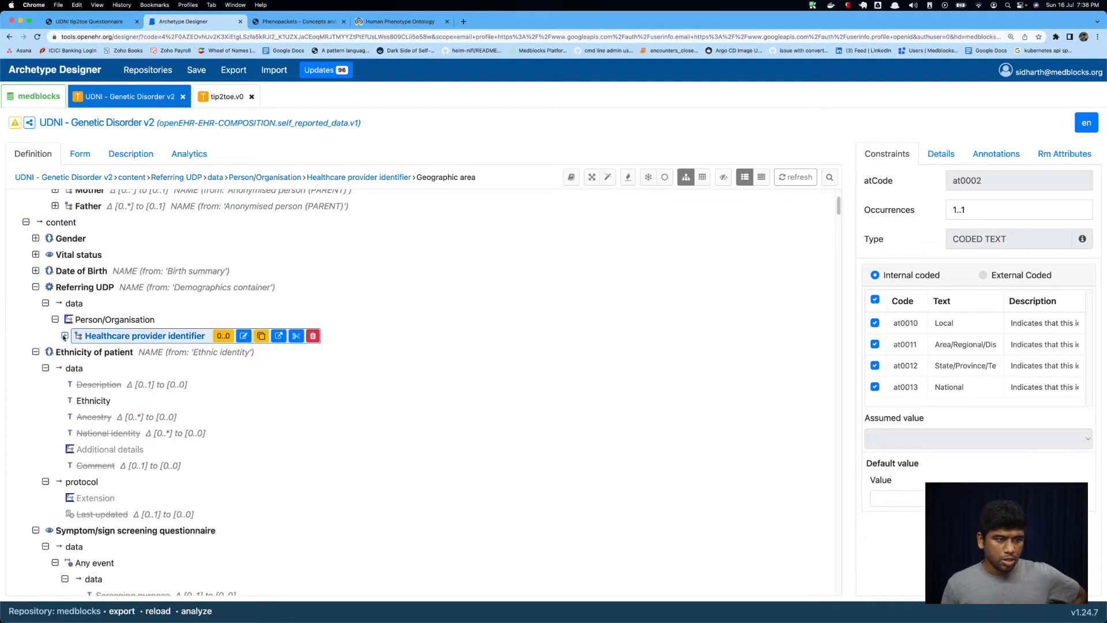
Inspect the Ethnicity element of Ethnicity of patient, collapse that archetype and select the Symptom/sign screening questionnaire.
{"action": "left_click", "coordinate": [104, 351]}
{"action": "left_click", "coordinate": [99, 393]}
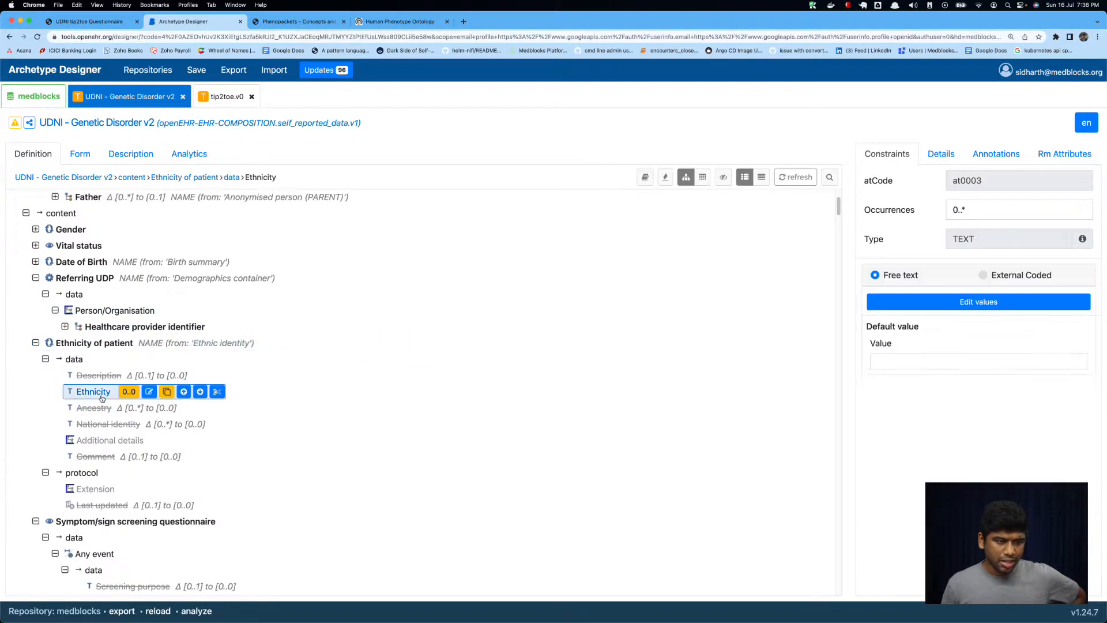
{"action": "left_click", "coordinate": [35, 343]}
{"action": "scroll", "coordinate": [109, 346], "scroll_direction": "down", "scroll_amount": 2}
{"action": "left_click", "coordinate": [107, 314]}
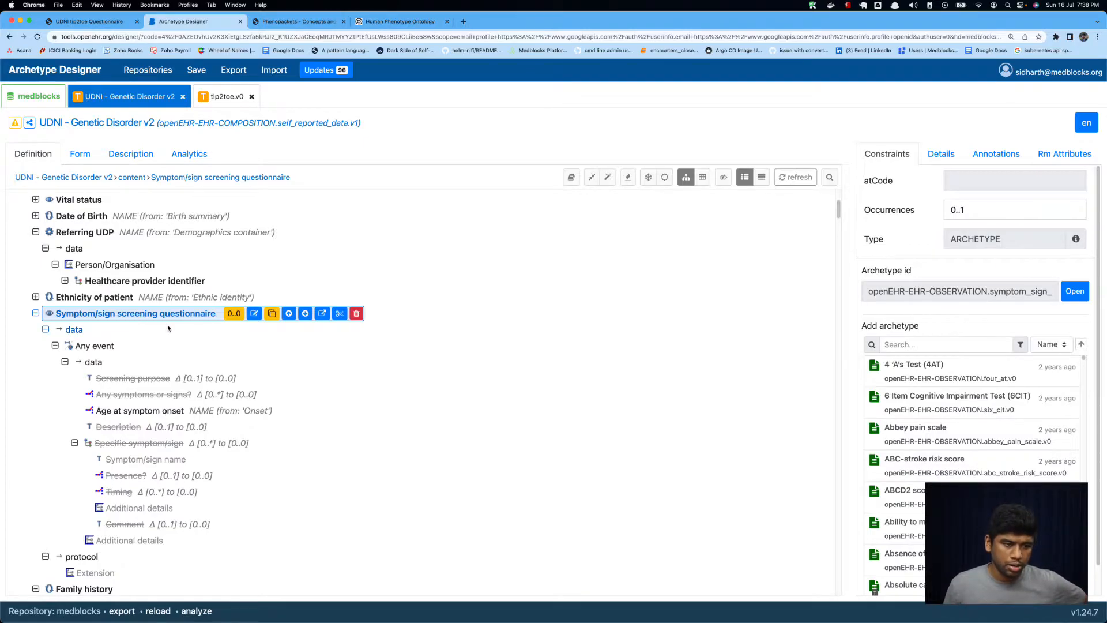
Switch to the questionnaire and browse its sections from Radiology - imaging to Neonatal period complications, ending on Pregnancy.
{"action": "left_click", "coordinate": [75, 22]}
{"action": "left_click", "coordinate": [173, 361]}
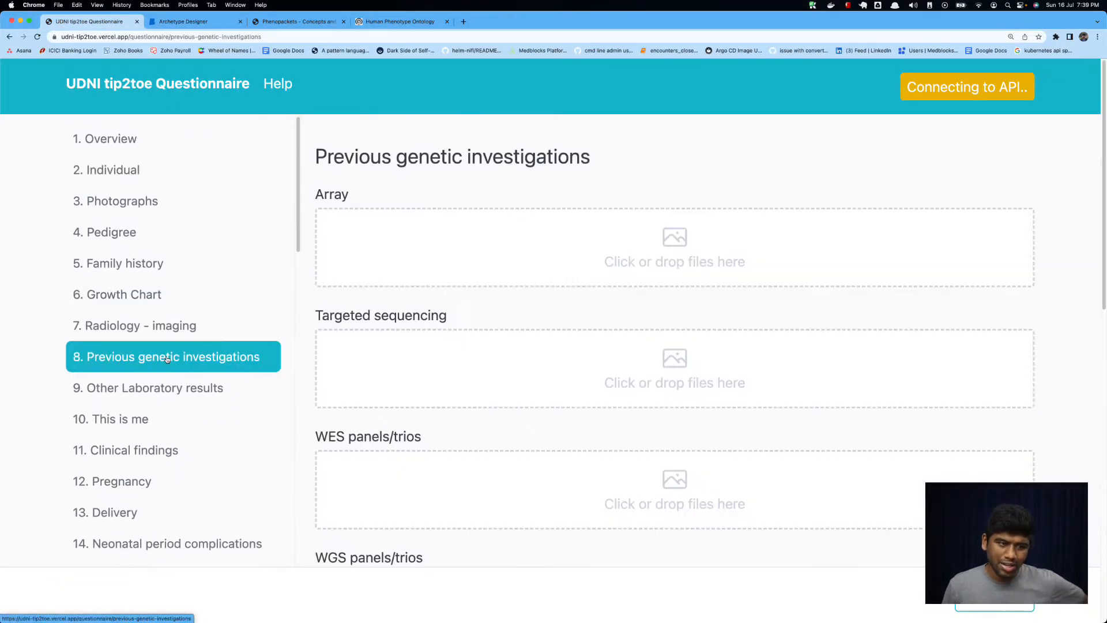
{"action": "left_click", "coordinate": [215, 327]}
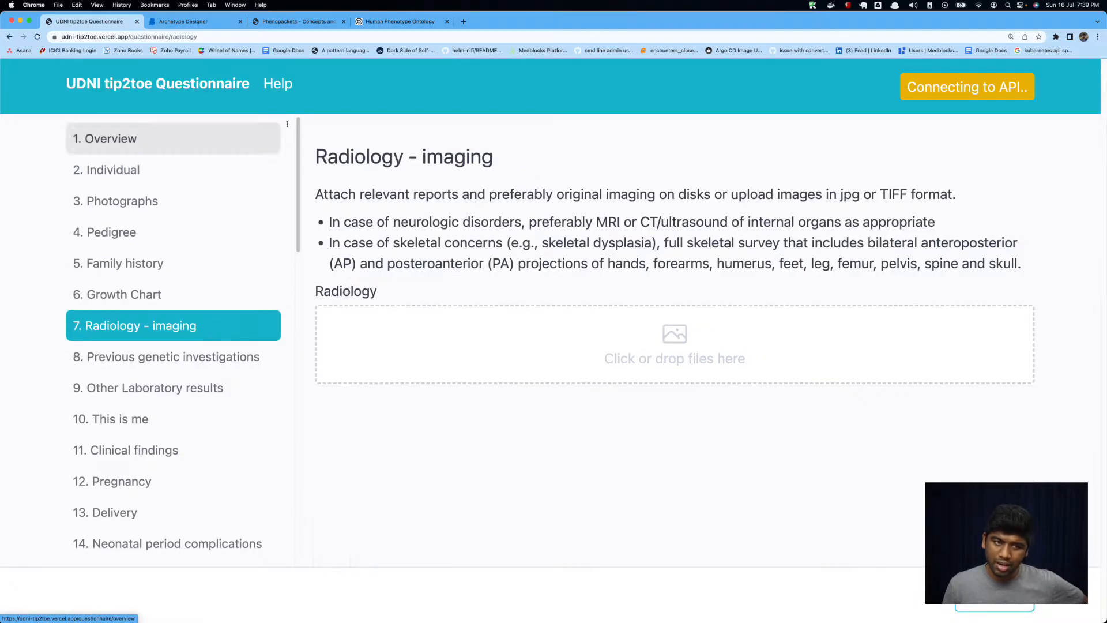
{"action": "left_click", "coordinate": [203, 395]}
{"action": "left_click", "coordinate": [163, 456]}
{"action": "scroll", "coordinate": [159, 474], "scroll_direction": "down", "scroll_amount": 3}
{"action": "left_click", "coordinate": [190, 456]}
{"action": "left_click", "coordinate": [173, 395]}
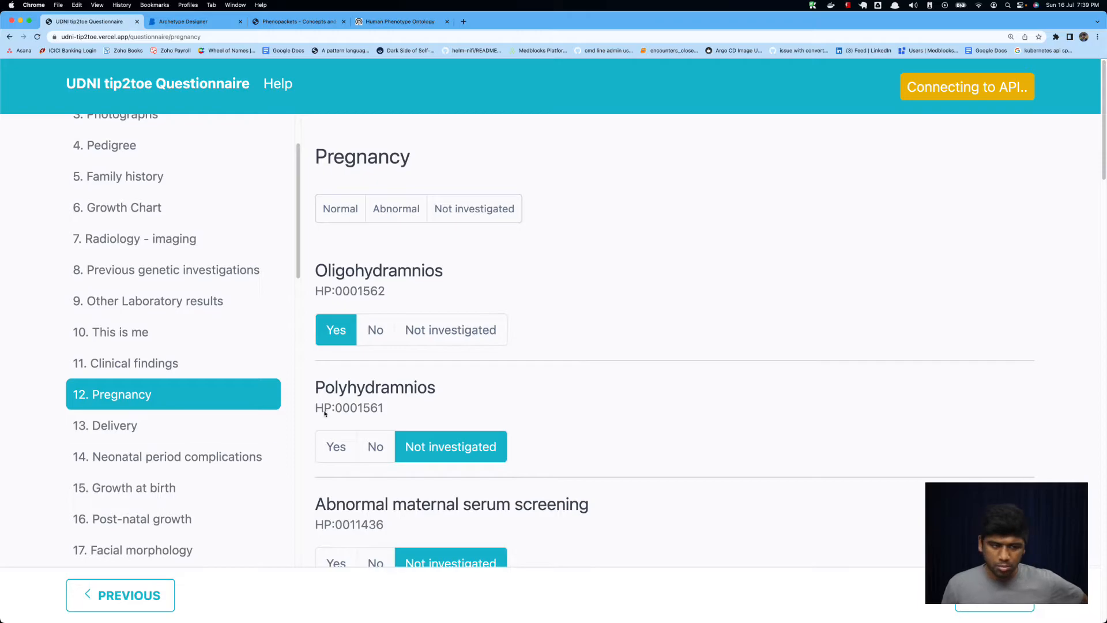
Return to Archetype Designer and view the constraints and details of Age at symptom onset in the Symptom/sign screening questionnaire.
{"action": "left_click", "coordinate": [216, 23]}
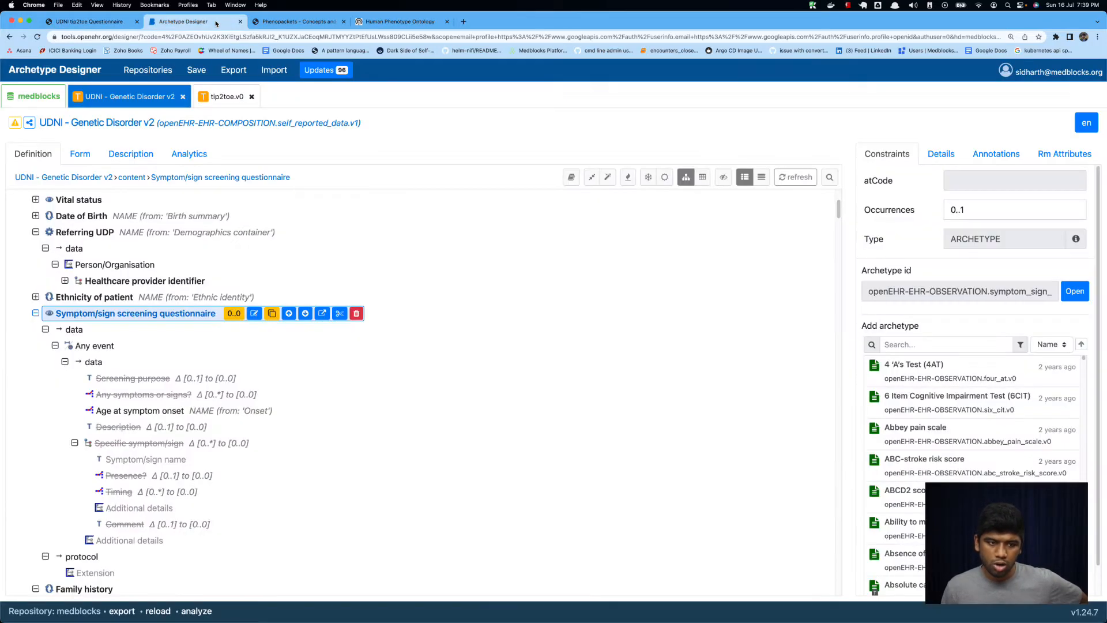
{"action": "scroll", "coordinate": [196, 419], "scroll_direction": "down", "scroll_amount": 2}
{"action": "scroll", "coordinate": [197, 419], "scroll_direction": "up", "scroll_amount": 2}
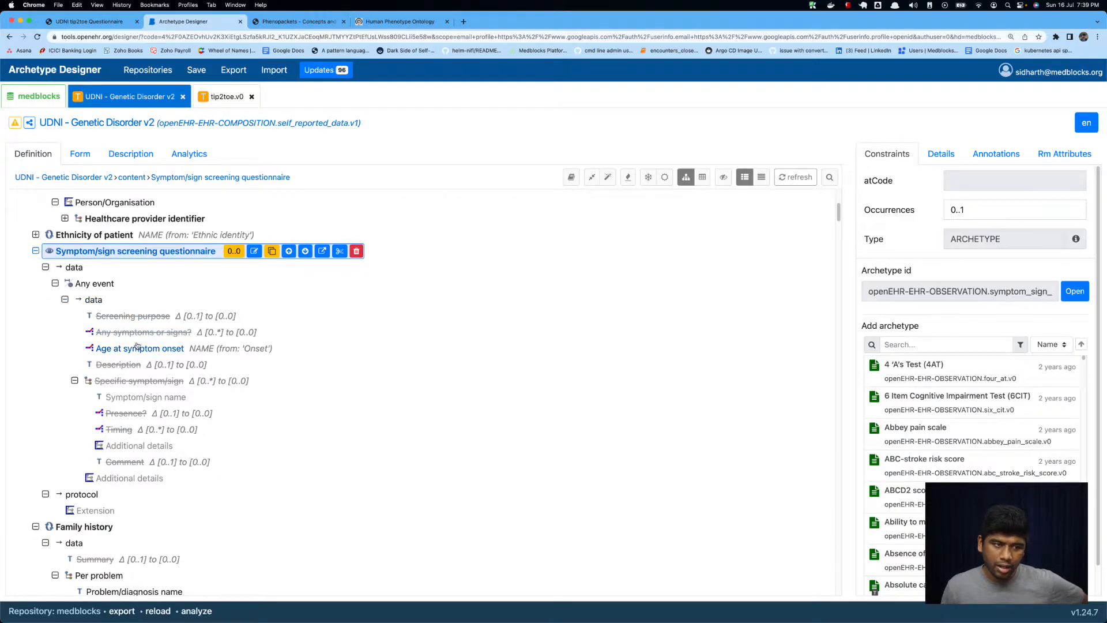
{"action": "left_click", "coordinate": [139, 349]}
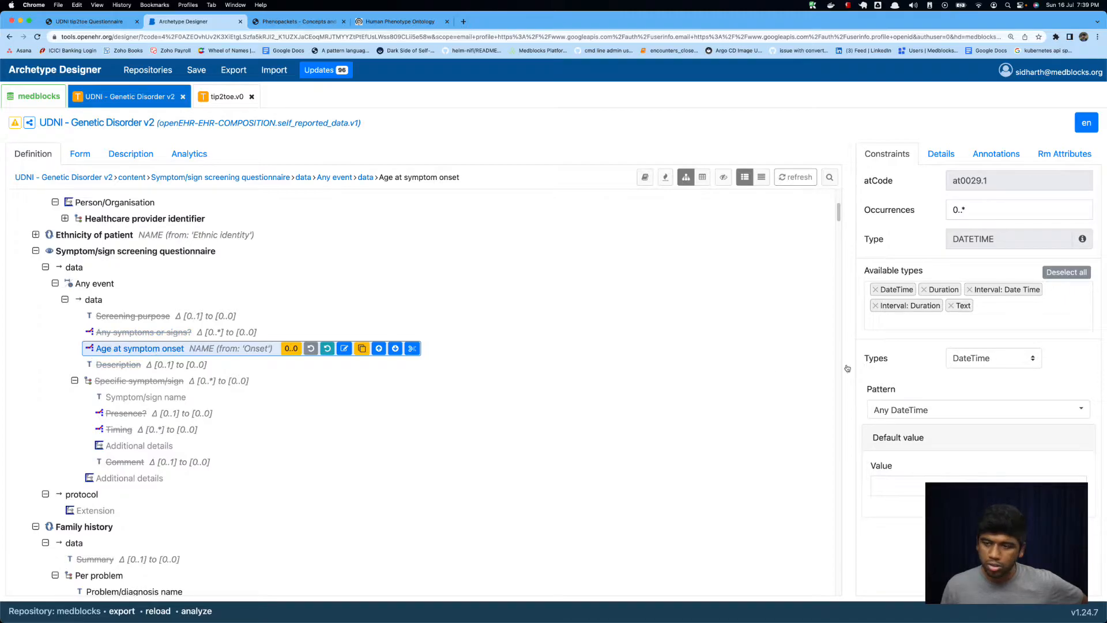
{"action": "left_click", "coordinate": [941, 154]}
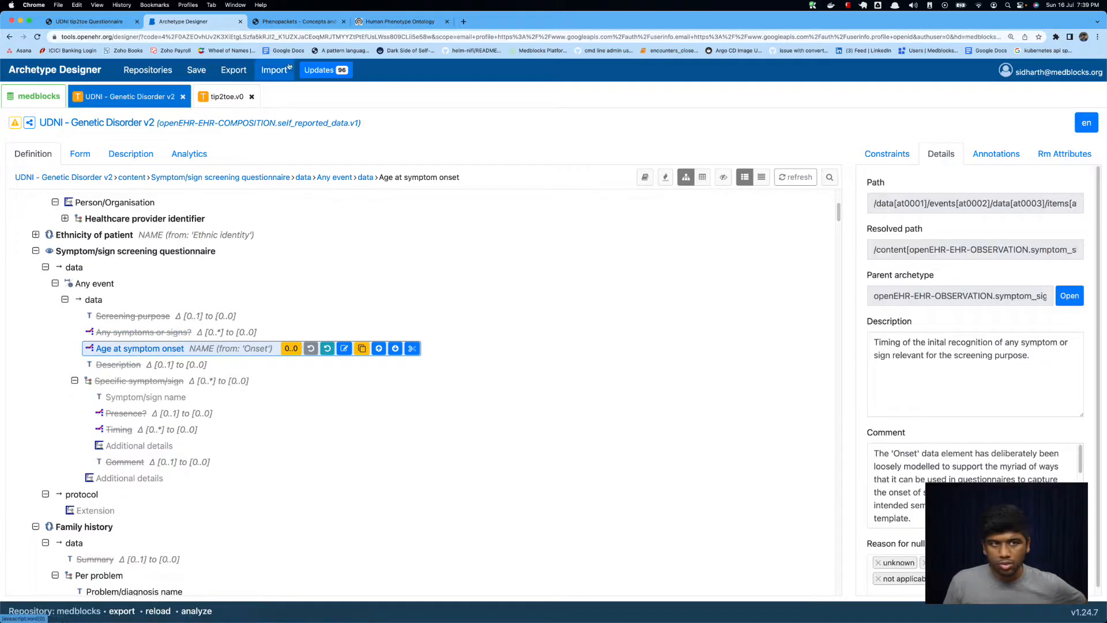
Switch to the questionnaire, open the Individual section and highlight the Age at symptom onset label.
{"action": "left_click", "coordinate": [87, 22]}
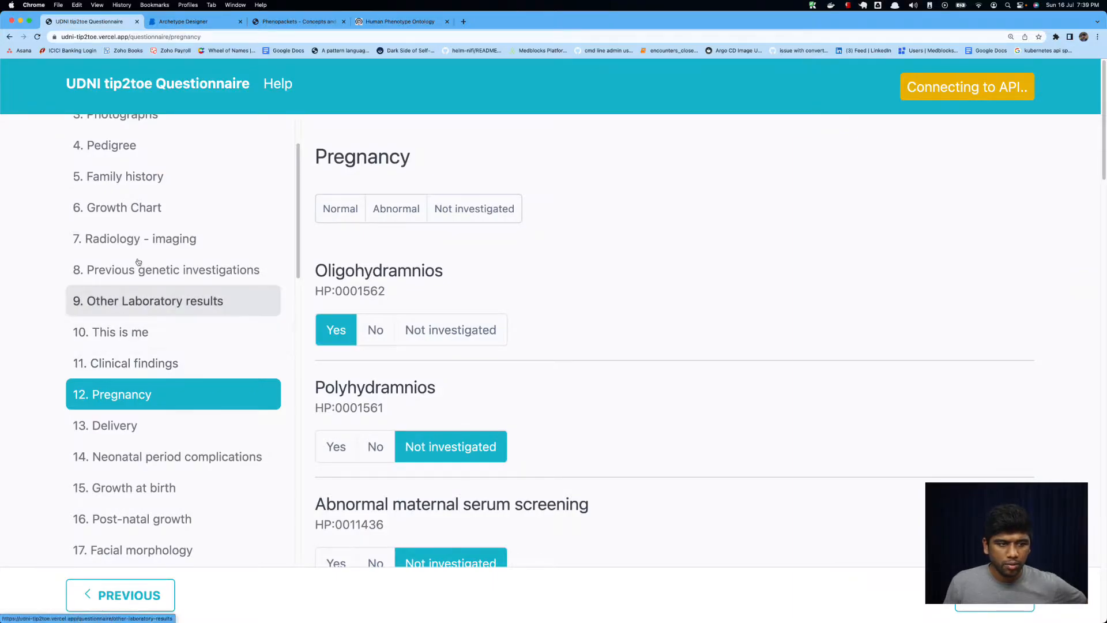
{"action": "scroll", "coordinate": [115, 326], "scroll_direction": "up", "scroll_amount": 3}
{"action": "left_click", "coordinate": [141, 197]}
{"action": "left_click", "coordinate": [142, 185]}
{"action": "scroll", "coordinate": [504, 437], "scroll_direction": "down", "scroll_amount": 5}
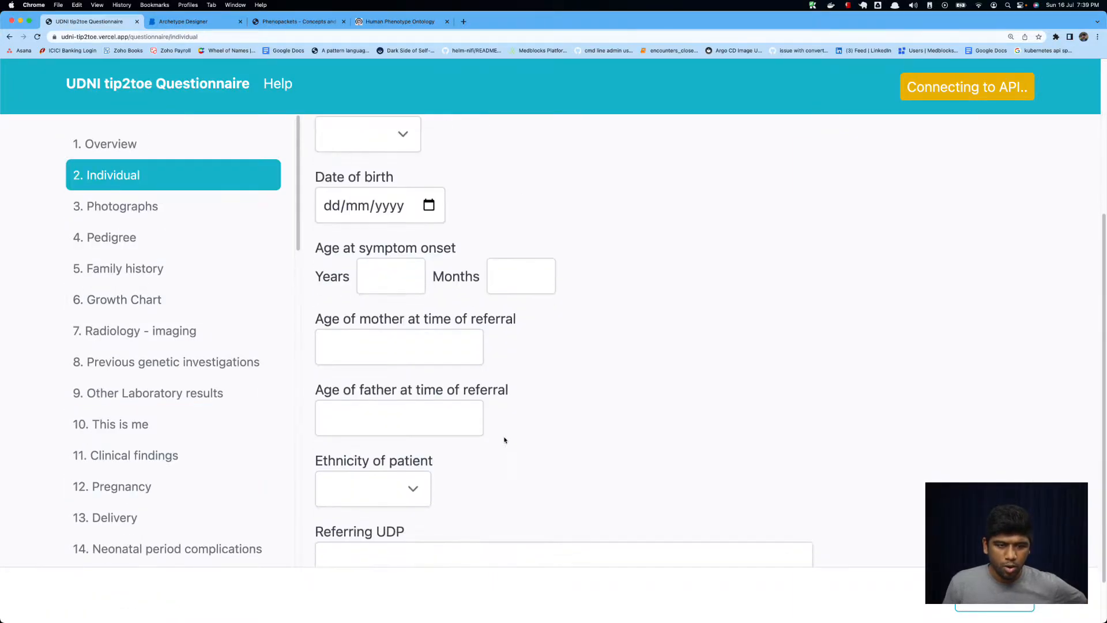
{"action": "left_click_drag", "start_coordinate": [342, 244], "coordinate": [501, 250]}
{"action": "left_click", "coordinate": [502, 249]}
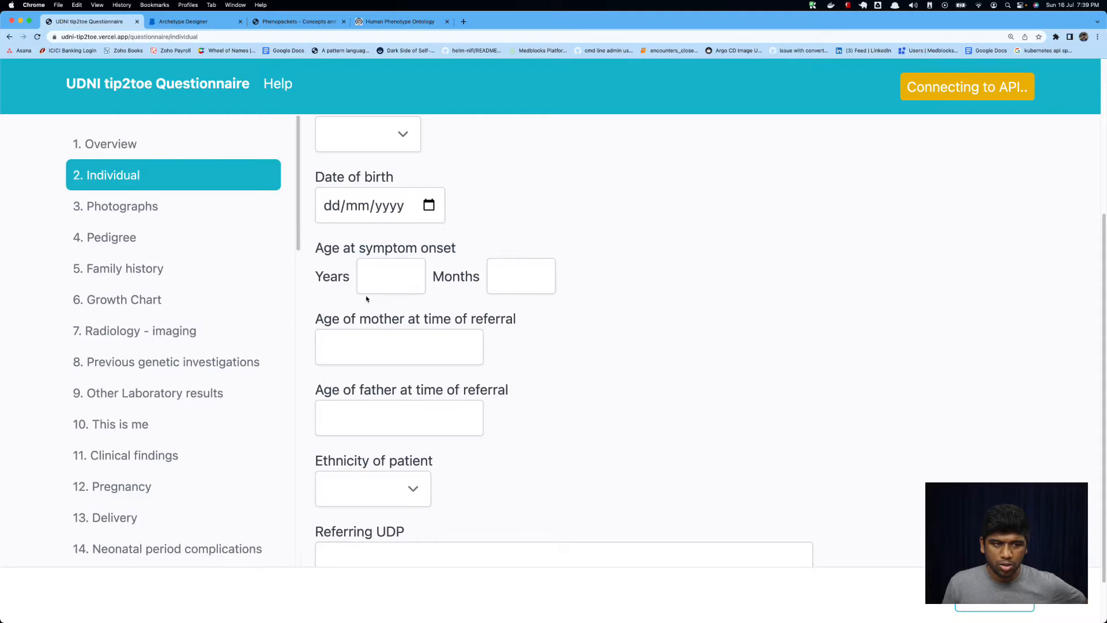
Return to Archetype Designer and view the details of the Symptom/sign screening questionnaire and its Age at symptom onset element.
{"action": "left_click", "coordinate": [206, 22]}
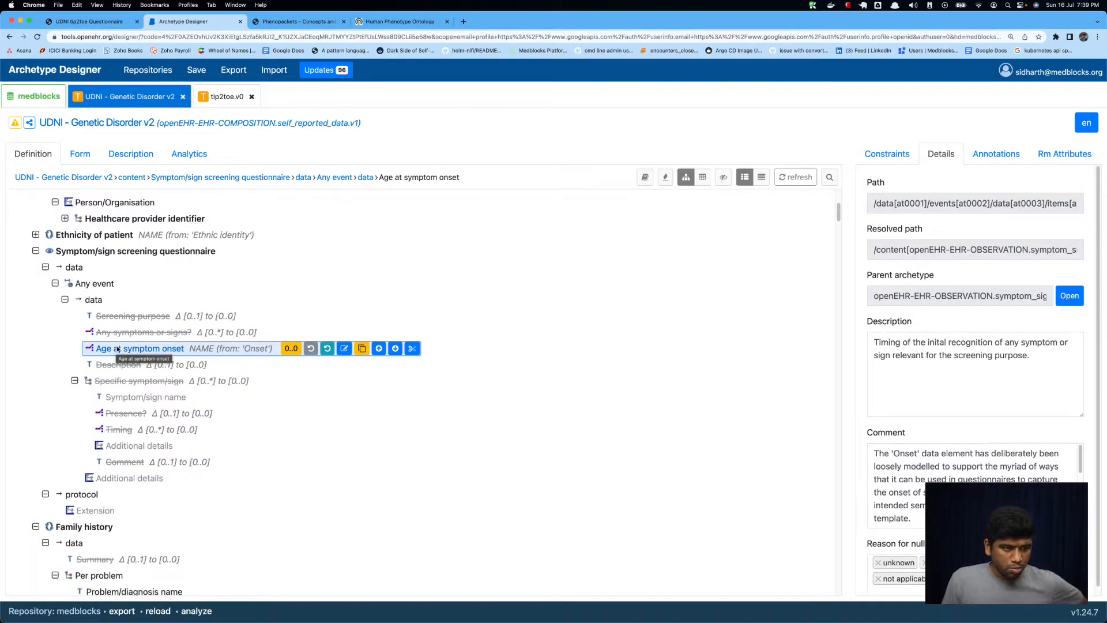
{"action": "scroll", "coordinate": [87, 257], "scroll_direction": "down", "scroll_amount": 2}
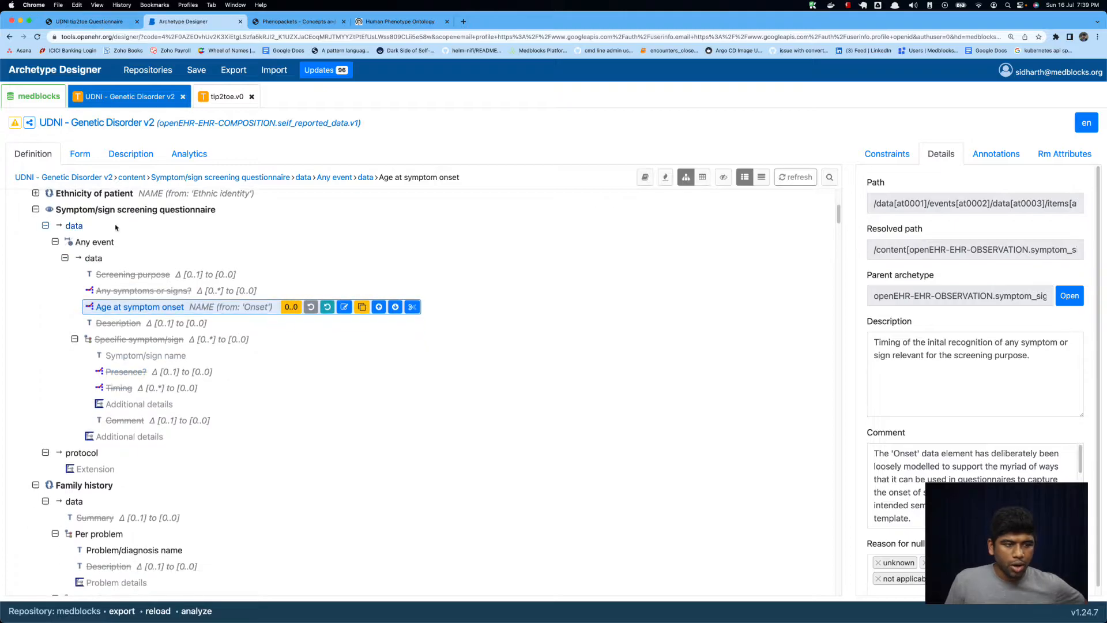
{"action": "left_click", "coordinate": [128, 210]}
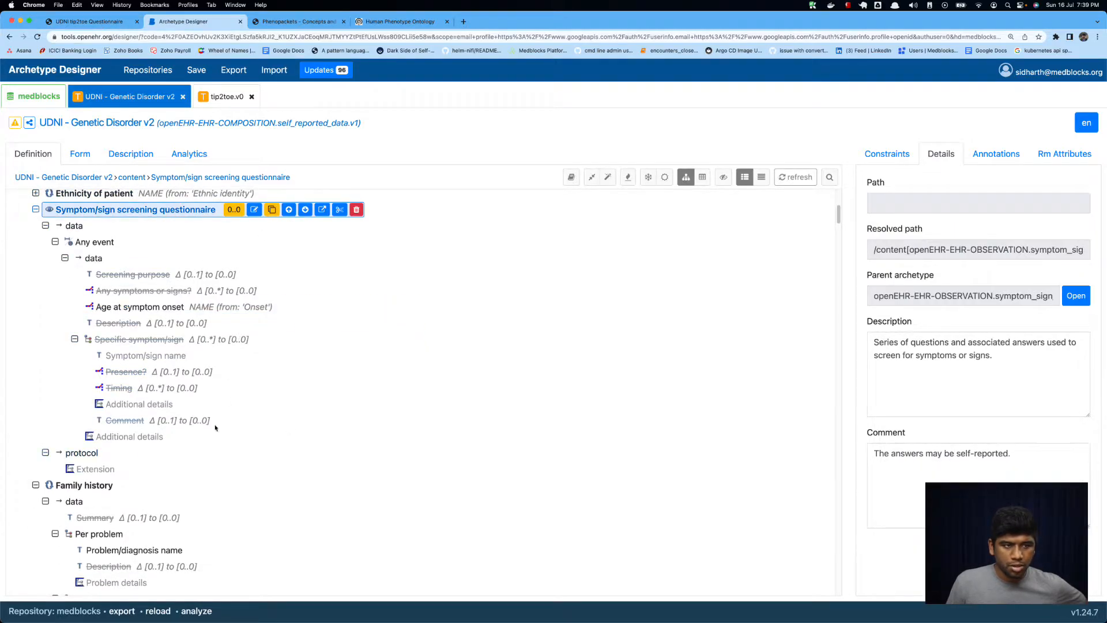
{"action": "left_click", "coordinate": [147, 309]}
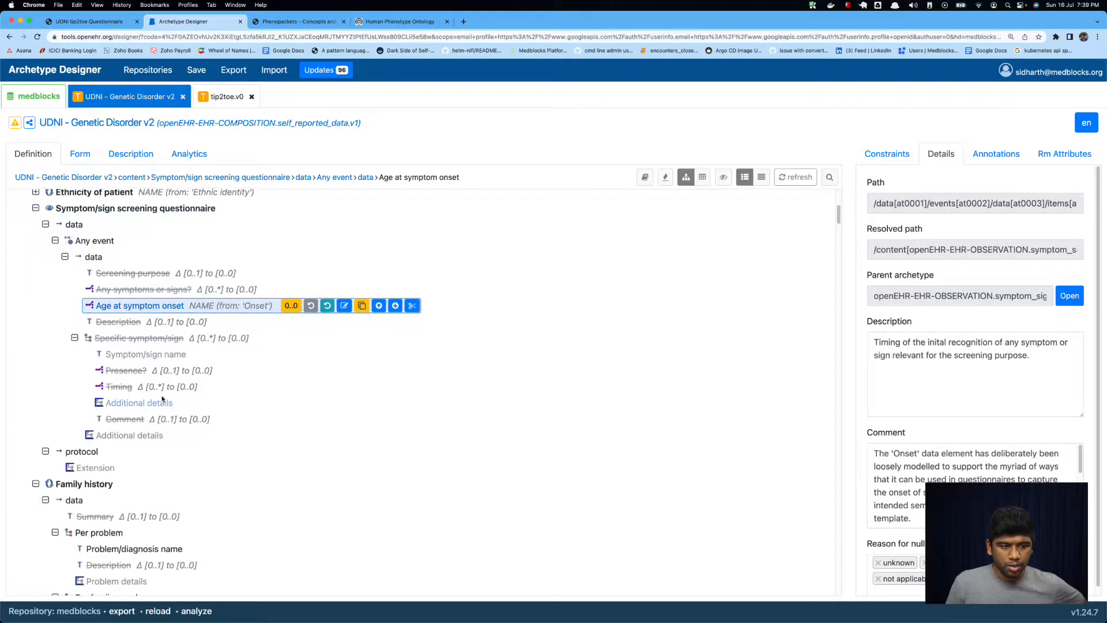
Inspect the Family history archetype, its Per family member cluster and the Biological sex element.
{"action": "scroll", "coordinate": [76, 260], "scroll_direction": "down", "scroll_amount": 5}
{"action": "left_click", "coordinate": [73, 307]}
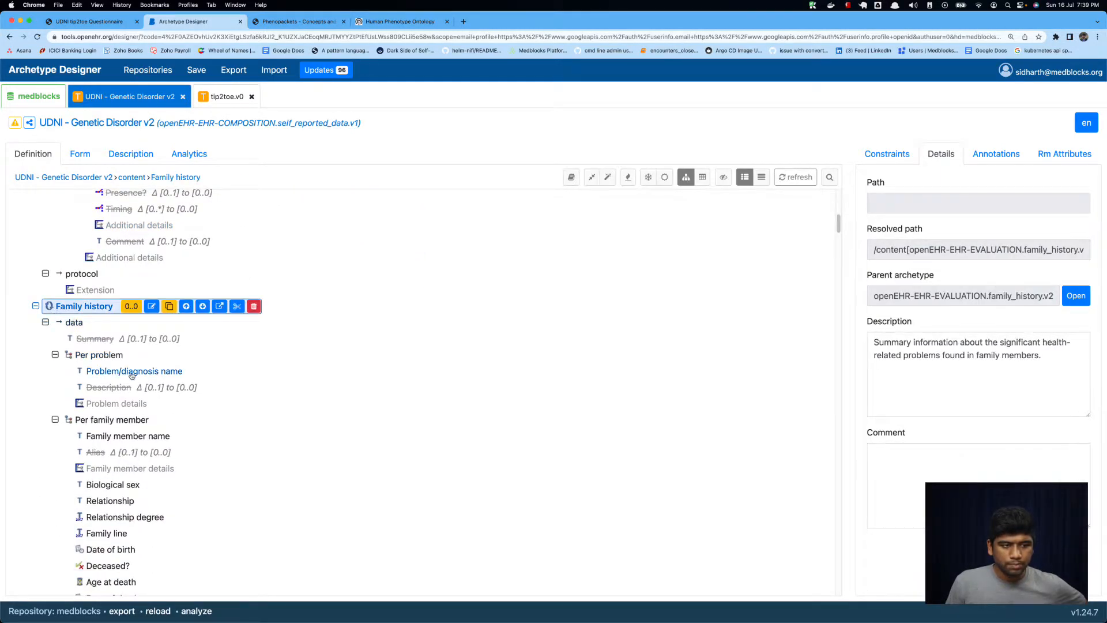
{"action": "scroll", "coordinate": [131, 376], "scroll_direction": "down", "scroll_amount": 1}
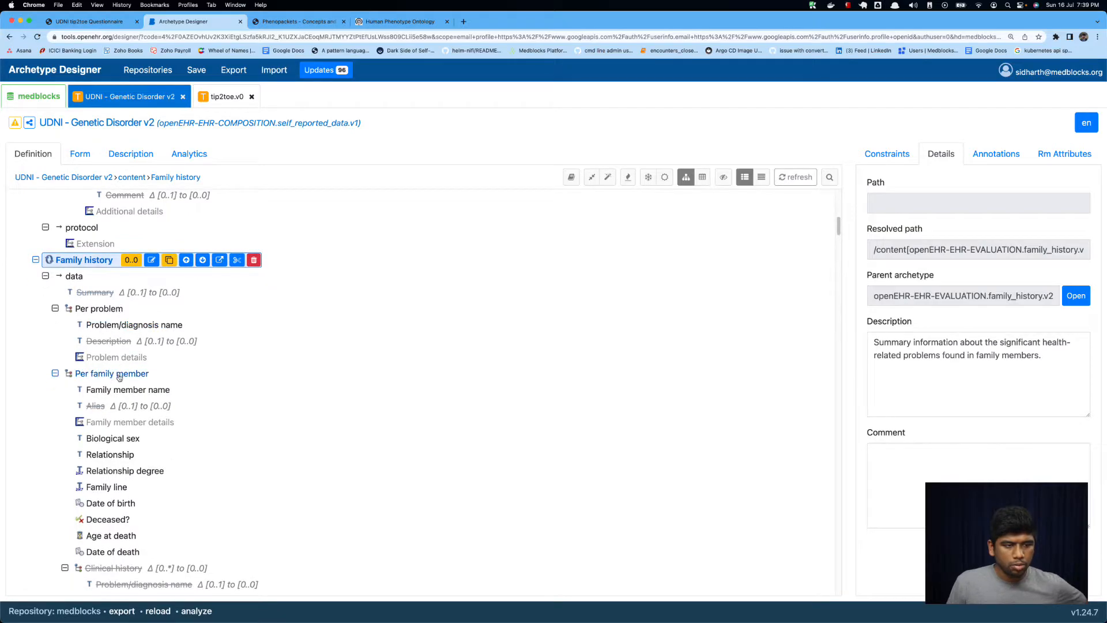
{"action": "left_click", "coordinate": [123, 373]}
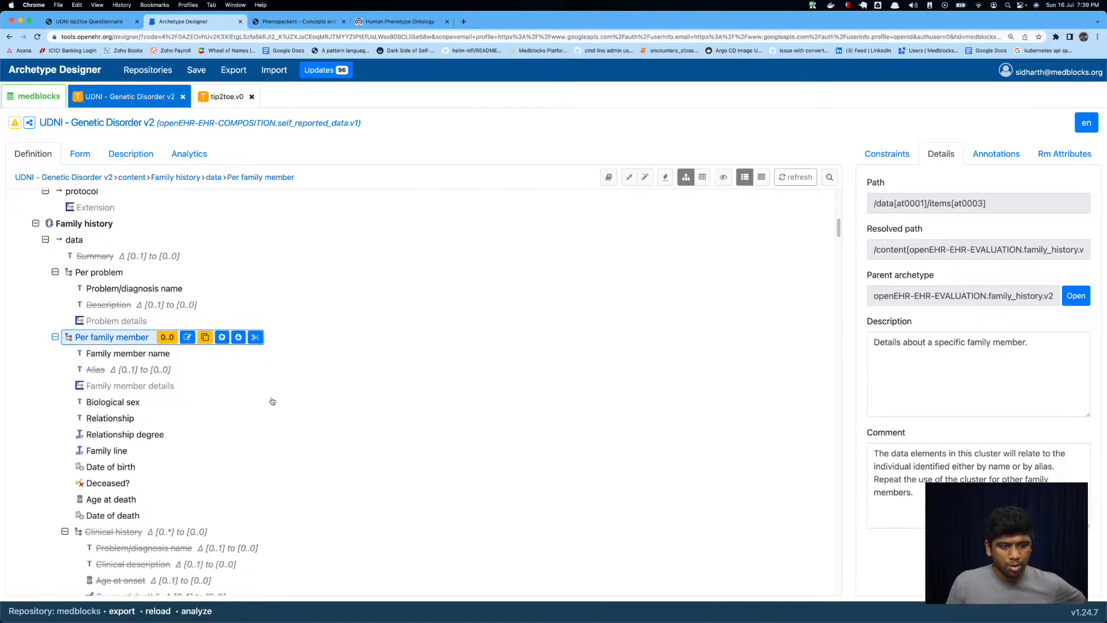
{"action": "left_click", "coordinate": [124, 343]}
{"action": "left_click", "coordinate": [127, 369]}
Collapse the Family history archetype in the UDNI - Genetic Disorder v2 template tree.
{"action": "scroll", "coordinate": [121, 490], "scroll_direction": "up", "scroll_amount": 8}
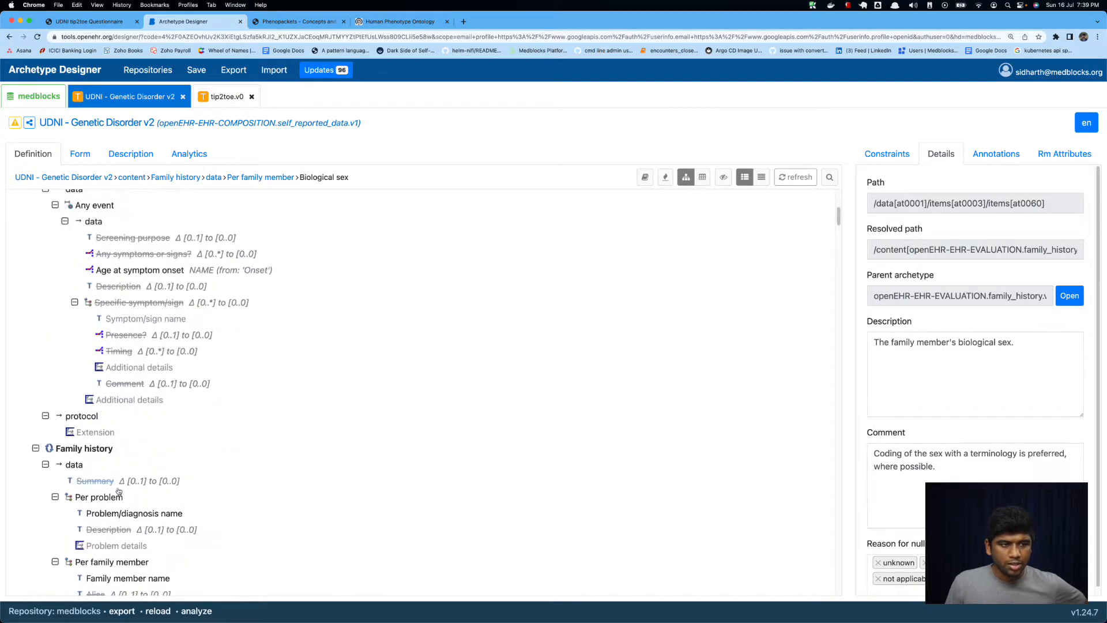
{"action": "left_click", "coordinate": [70, 448]}
{"action": "key", "text": "Left"}
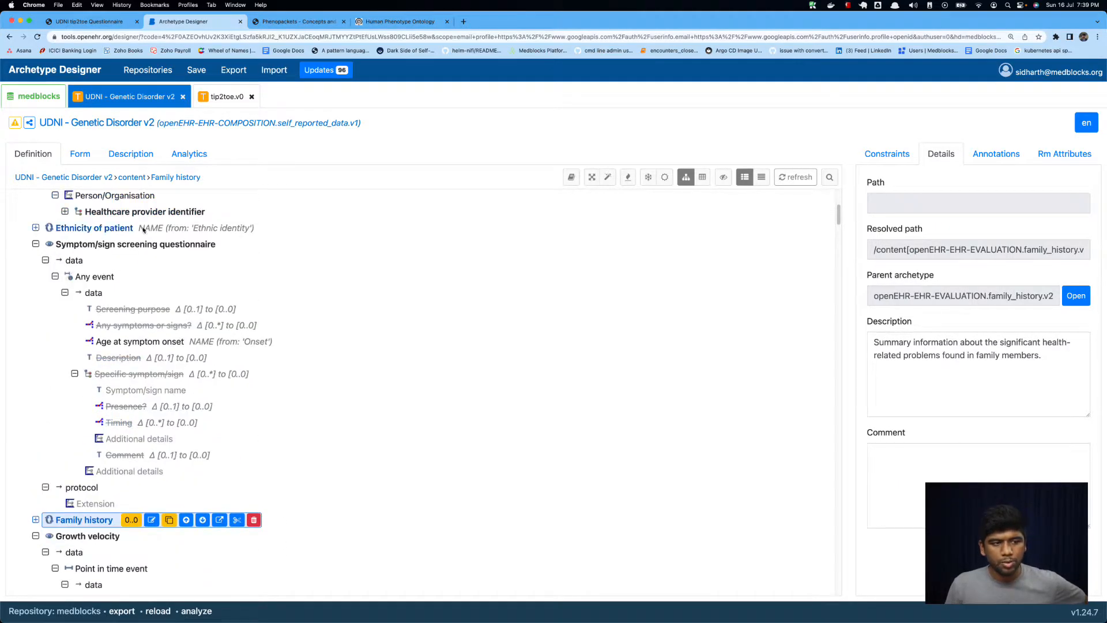
Show the Pedigree archetype's details in the tip2toe.v0 template, then open the Pedigree section of the questionnaire.
{"action": "left_click", "coordinate": [214, 98]}
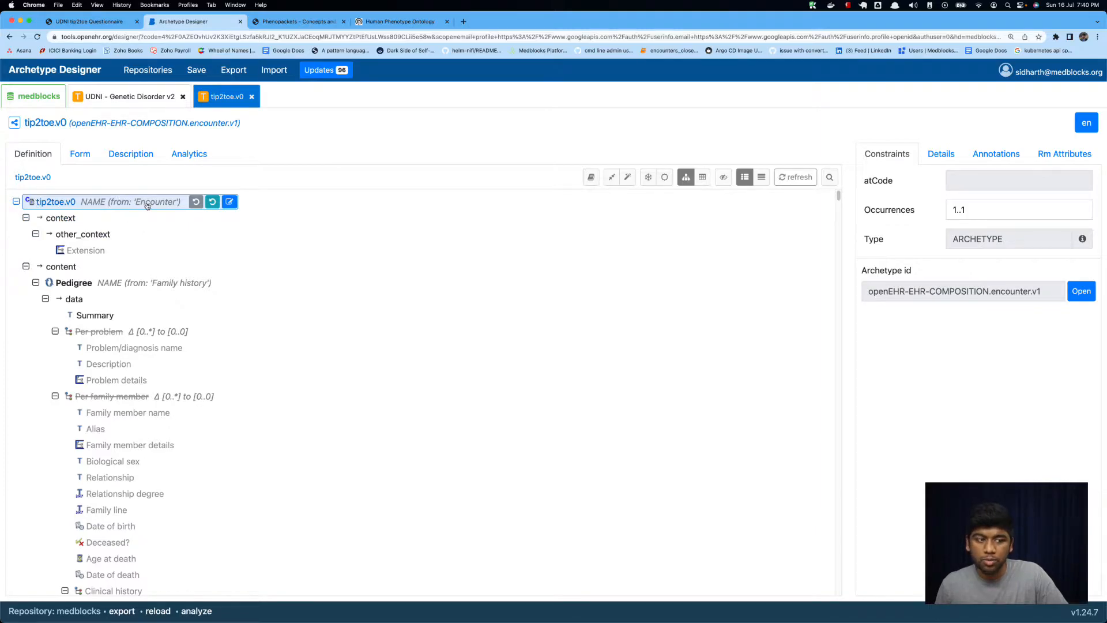
{"action": "left_click", "coordinate": [73, 283]}
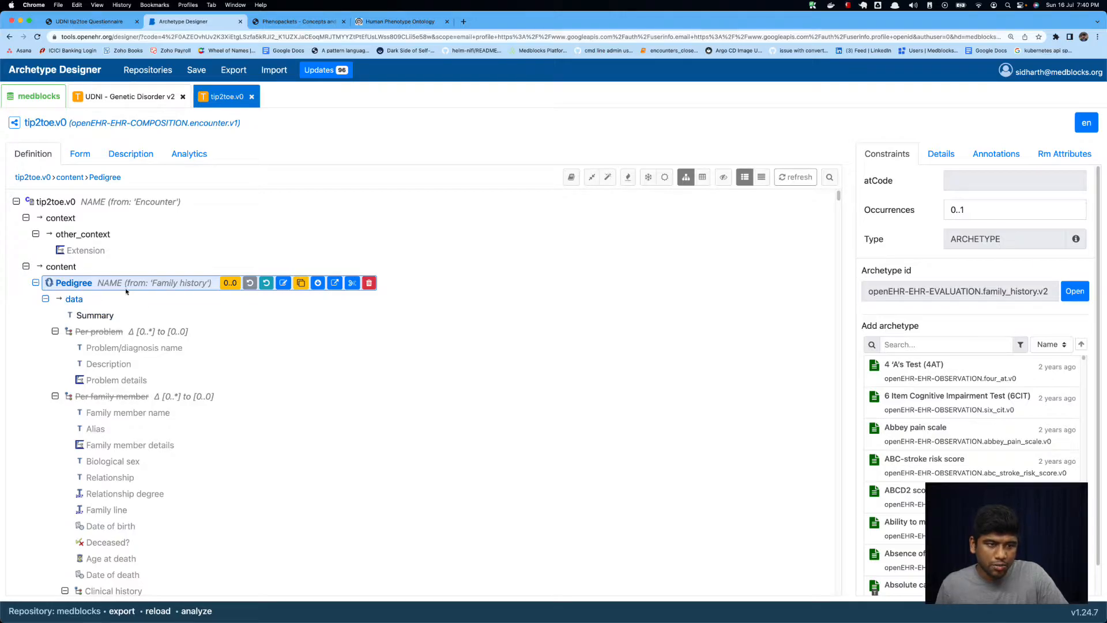
{"action": "left_click", "coordinate": [944, 155]}
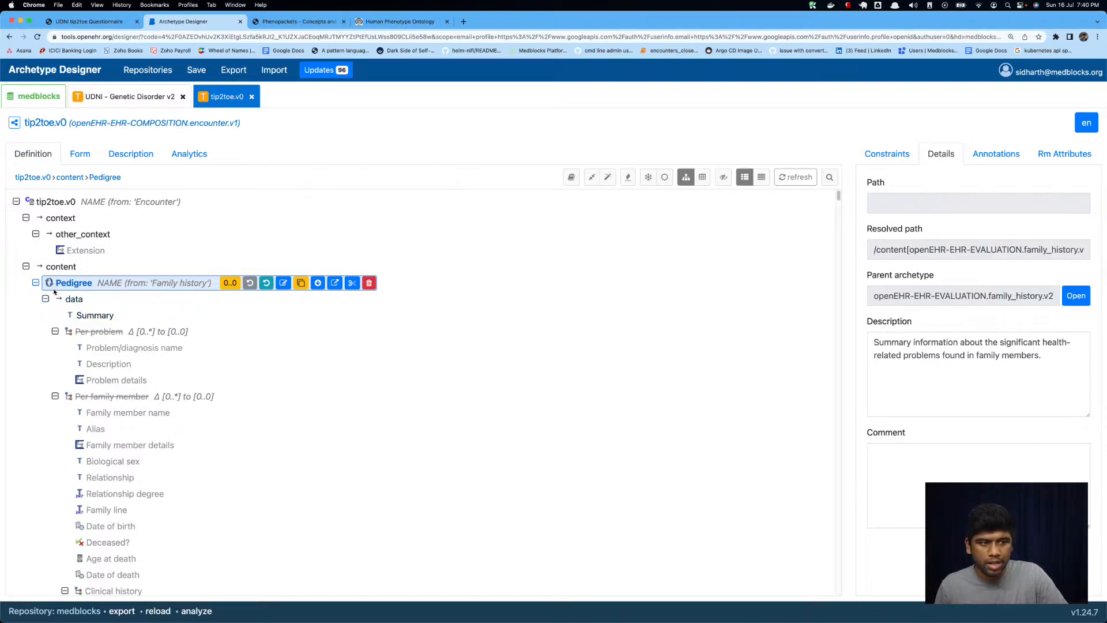
{"action": "left_click", "coordinate": [81, 21]}
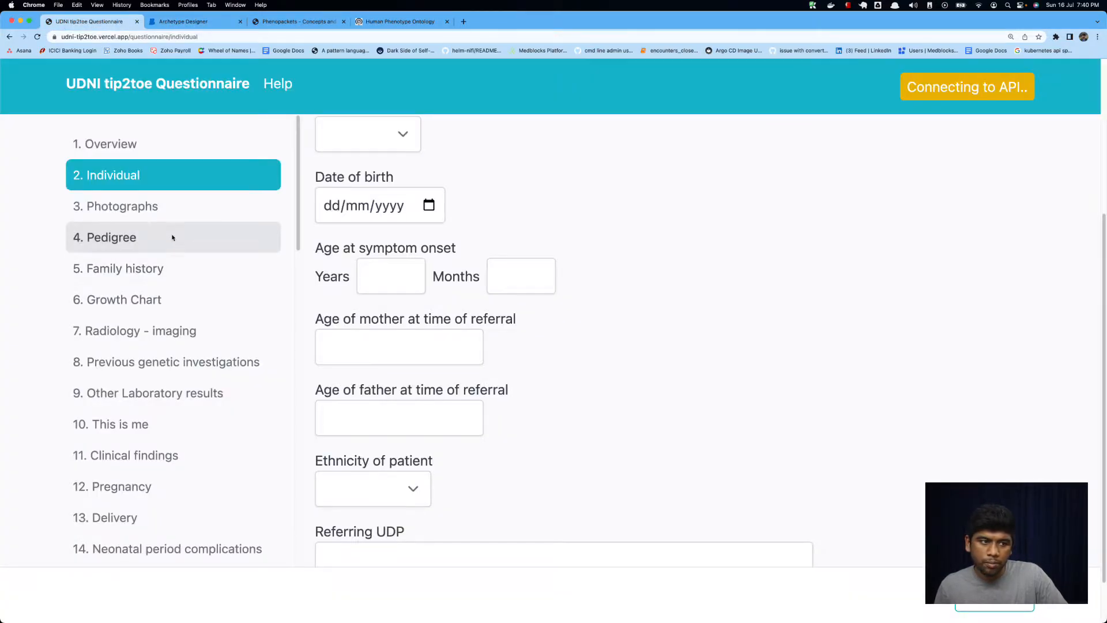
{"action": "left_click", "coordinate": [173, 237]}
Inspect the Content element of Pedigree's Media file in Archetype Designer and compare it with the questionnaire's Pedigree section.
{"action": "left_click", "coordinate": [173, 22]}
{"action": "scroll", "coordinate": [167, 314], "scroll_direction": "down", "scroll_amount": 5}
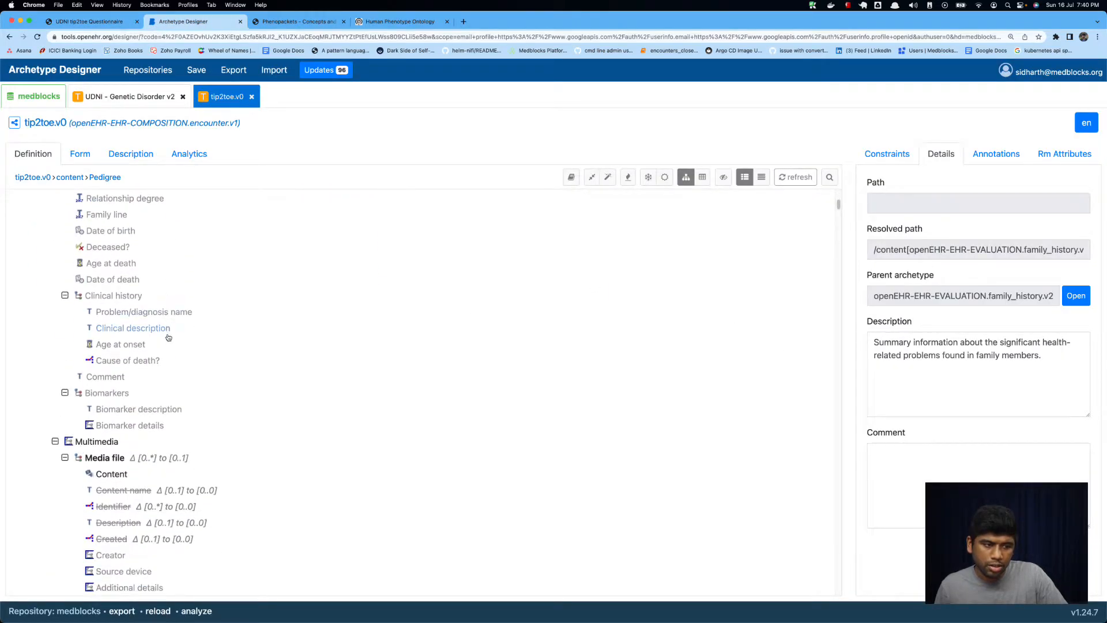
{"action": "scroll", "coordinate": [167, 337], "scroll_direction": "down", "scroll_amount": 4}
{"action": "scroll", "coordinate": [149, 397], "scroll_direction": "up", "scroll_amount": 7}
{"action": "scroll", "coordinate": [149, 398], "scroll_direction": "up", "scroll_amount": 5}
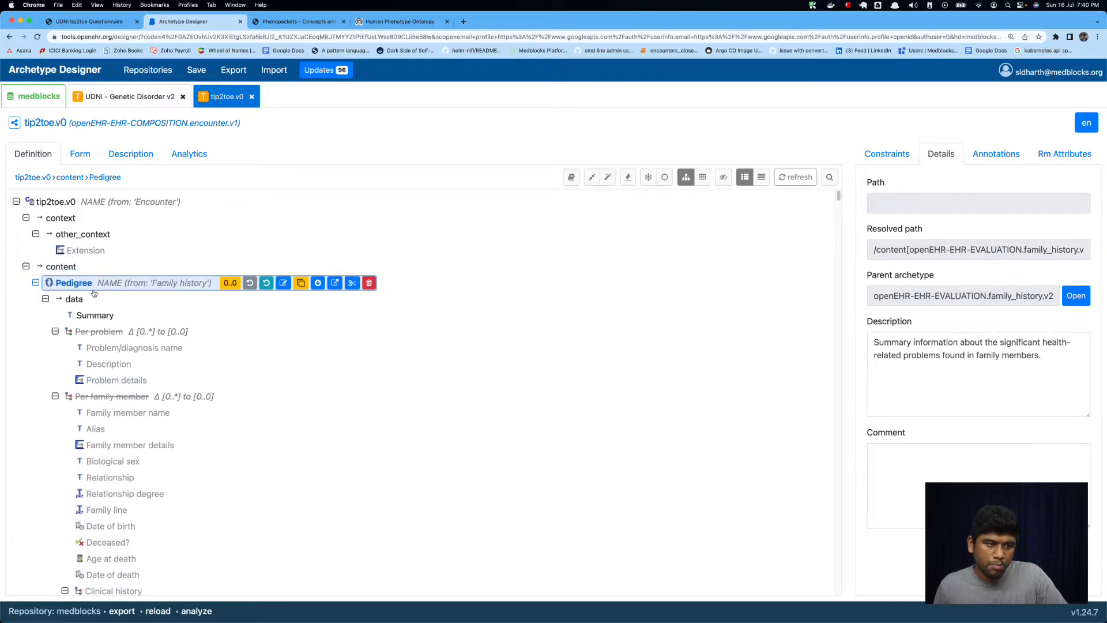
{"action": "scroll", "coordinate": [121, 360], "scroll_direction": "down", "scroll_amount": 6}
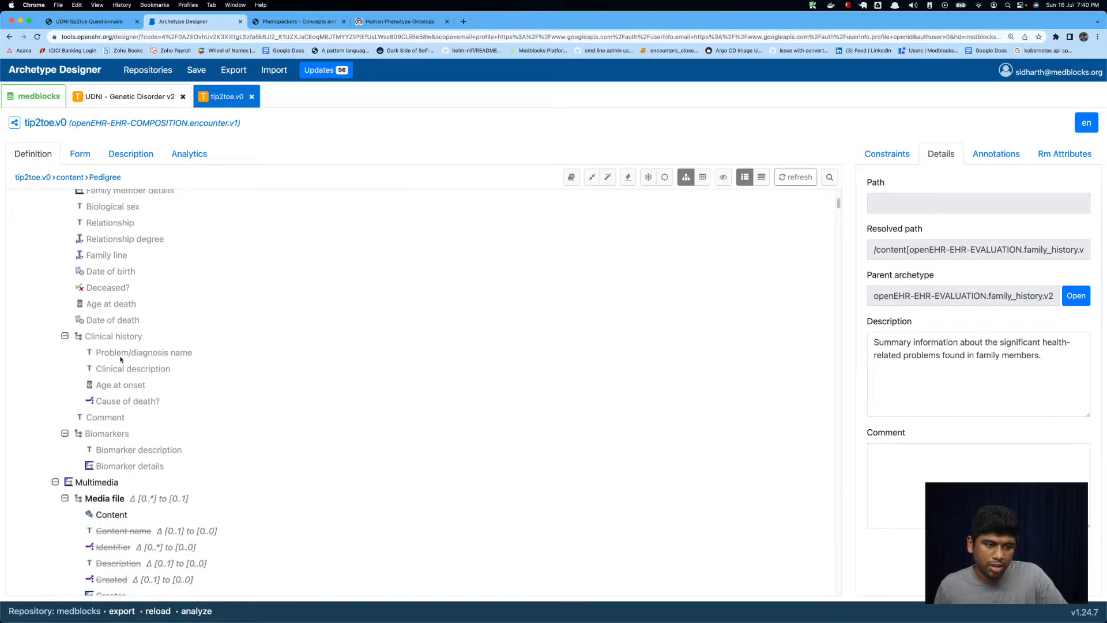
{"action": "left_click", "coordinate": [111, 378]}
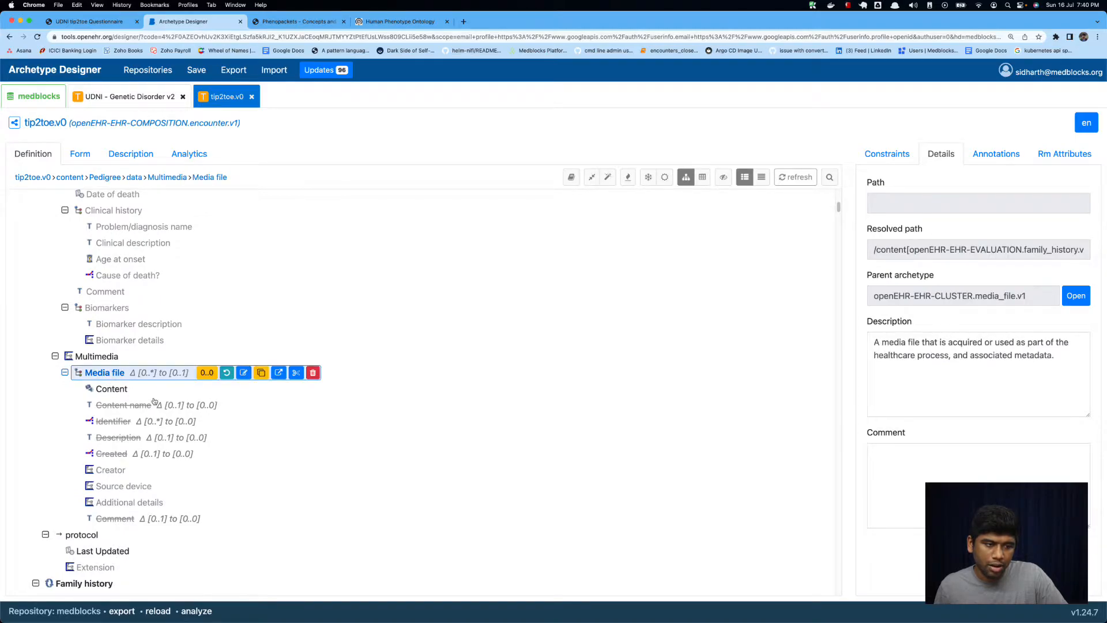
{"action": "left_click", "coordinate": [111, 390]}
{"action": "left_click", "coordinate": [109, 26]}
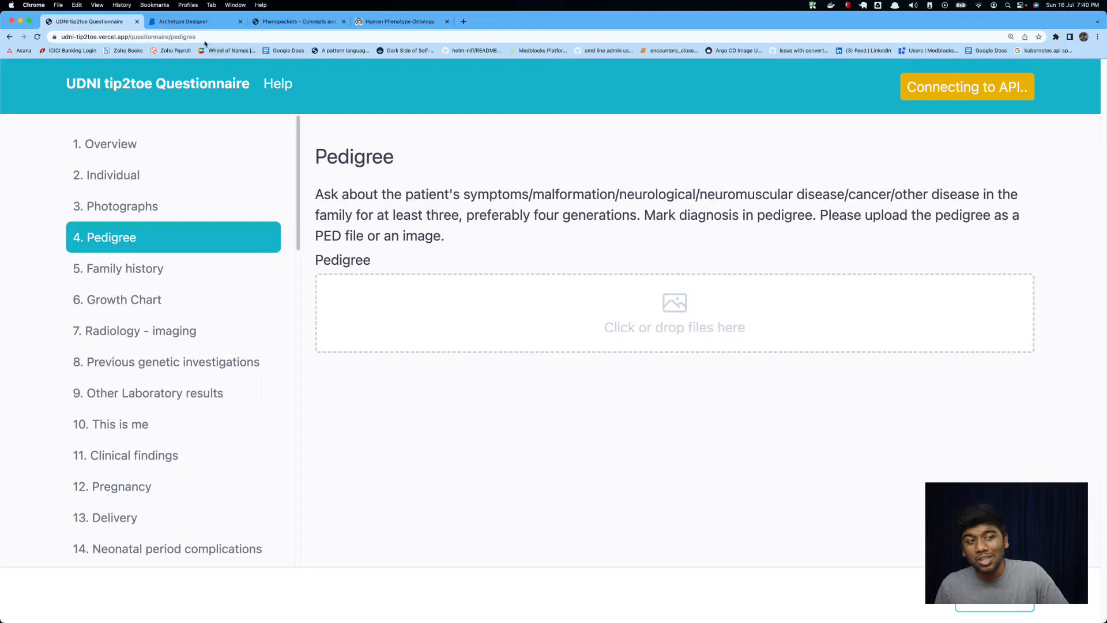
Return to Archetype Designer and inspect Genetic predisposition? and the Inheritance type constraints in Family history's Family prevalence cluster.
{"action": "left_click", "coordinate": [184, 23]}
{"action": "scroll", "coordinate": [329, 288], "scroll_direction": "down", "scroll_amount": 5}
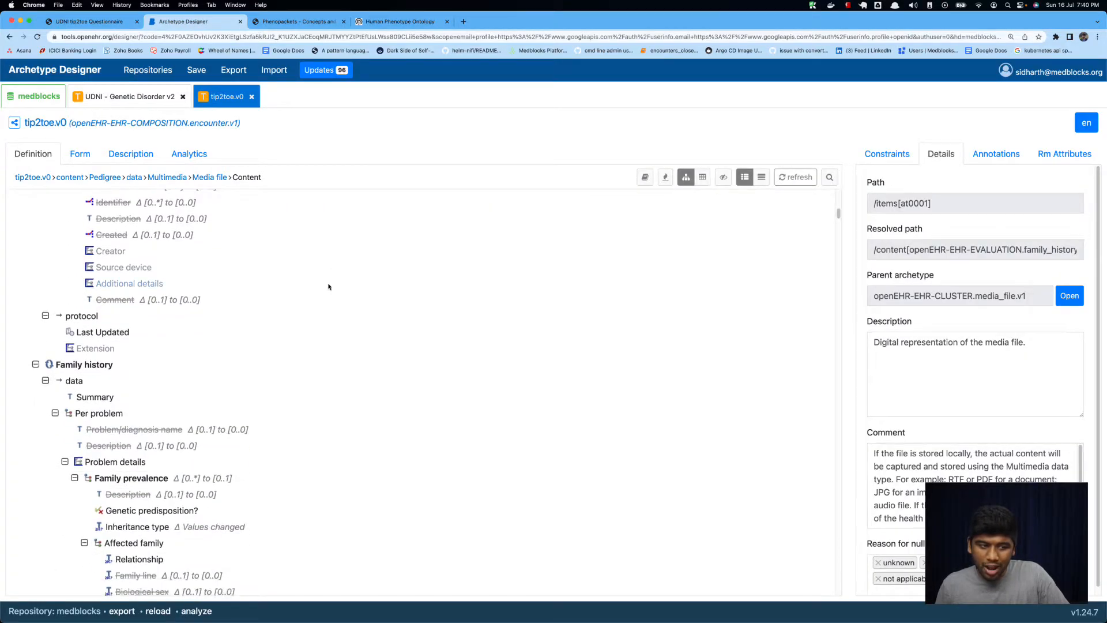
{"action": "left_click", "coordinate": [63, 367]}
{"action": "scroll", "coordinate": [225, 389], "scroll_direction": "down", "scroll_amount": 2}
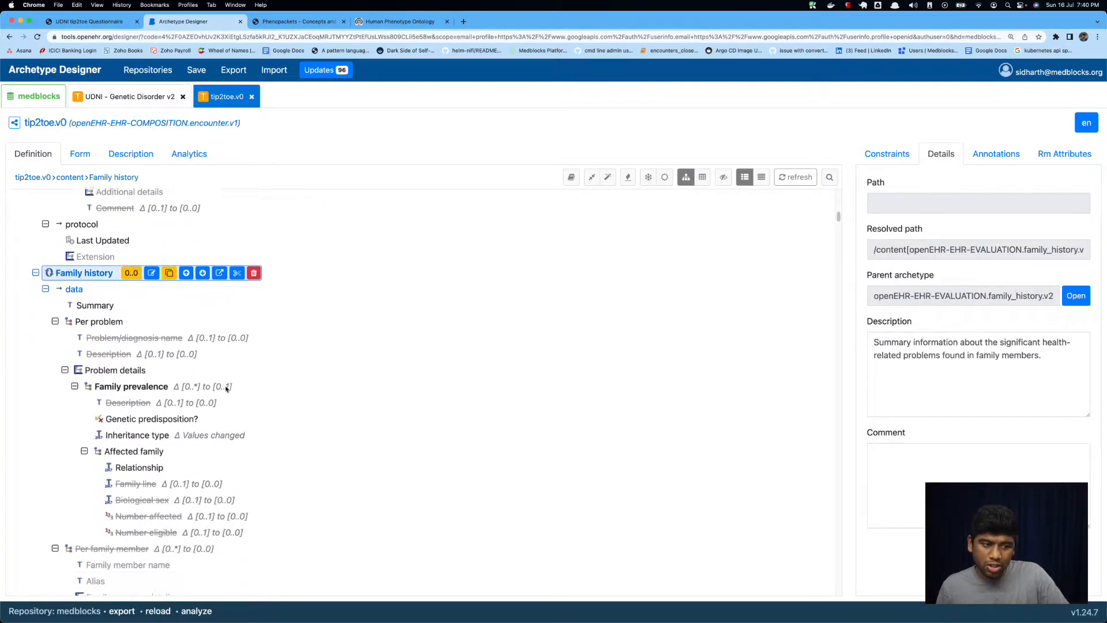
{"action": "left_click", "coordinate": [151, 379]}
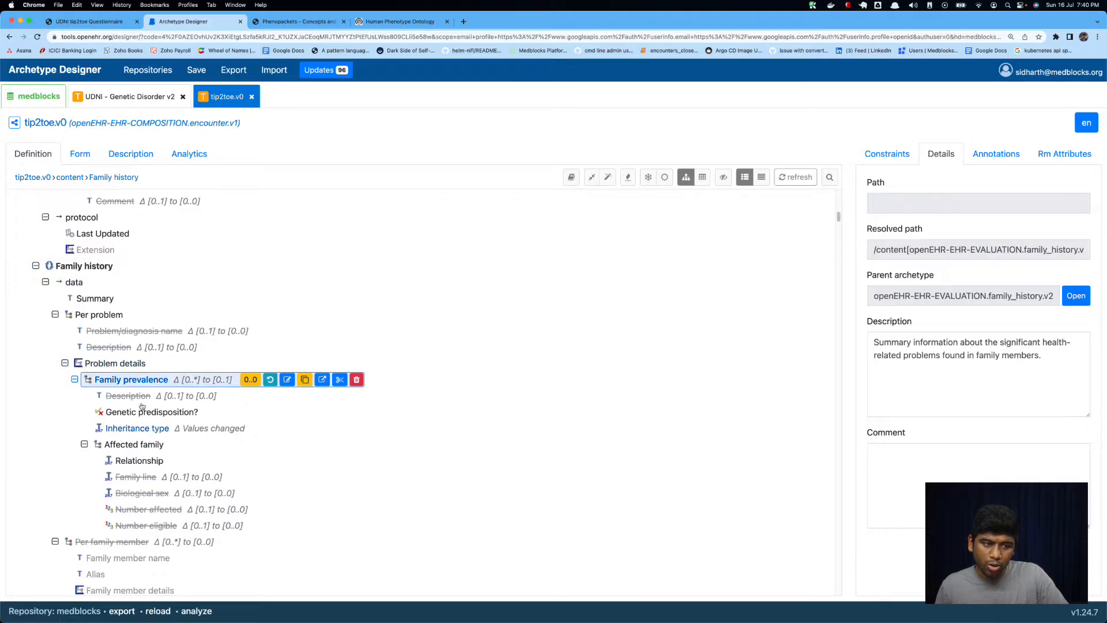
{"action": "left_click", "coordinate": [145, 416]}
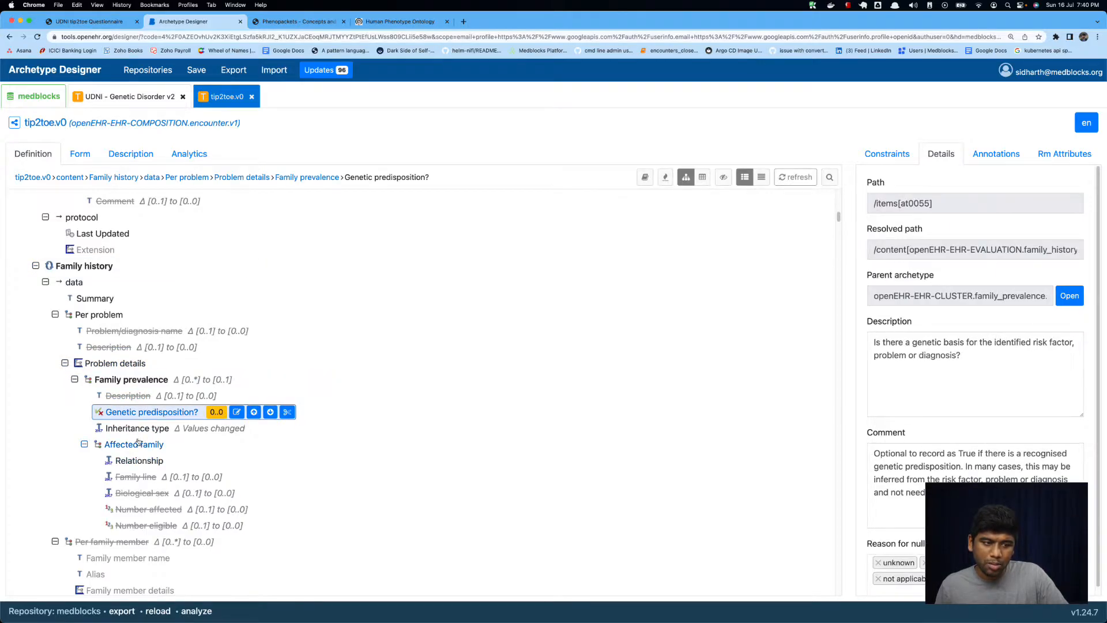
{"action": "left_click", "coordinate": [140, 430]}
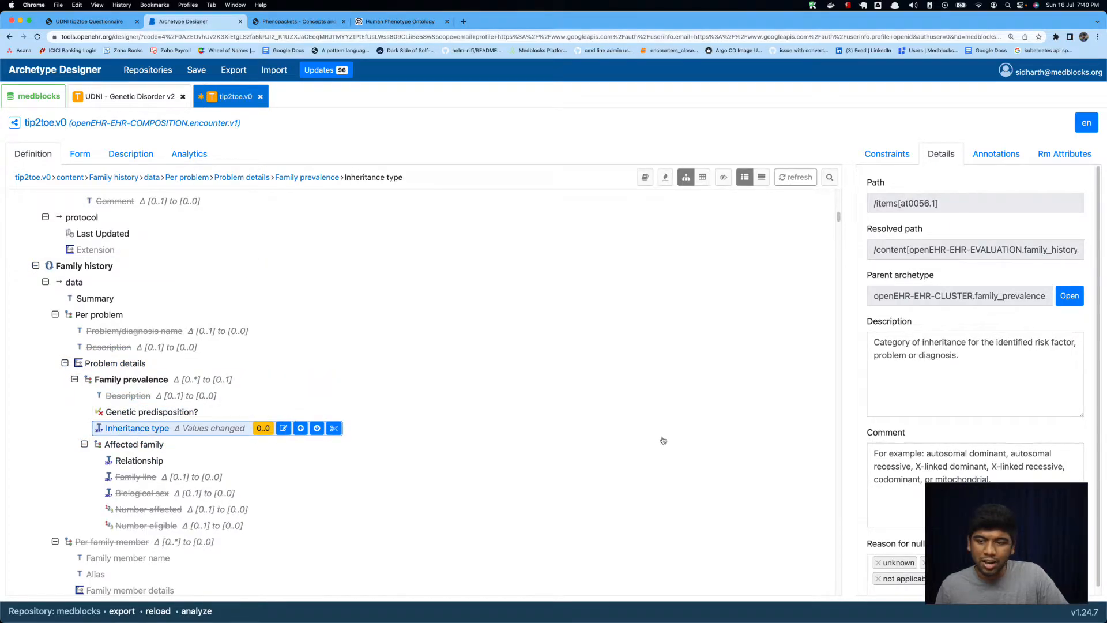
{"action": "left_click", "coordinate": [895, 160]}
Review the Pedigree and Family history archetypes in the tip2toe.v0 tree and select Family history.
{"action": "scroll", "coordinate": [119, 278], "scroll_direction": "up", "scroll_amount": 2}
{"action": "scroll", "coordinate": [118, 278], "scroll_direction": "down", "scroll_amount": 10}
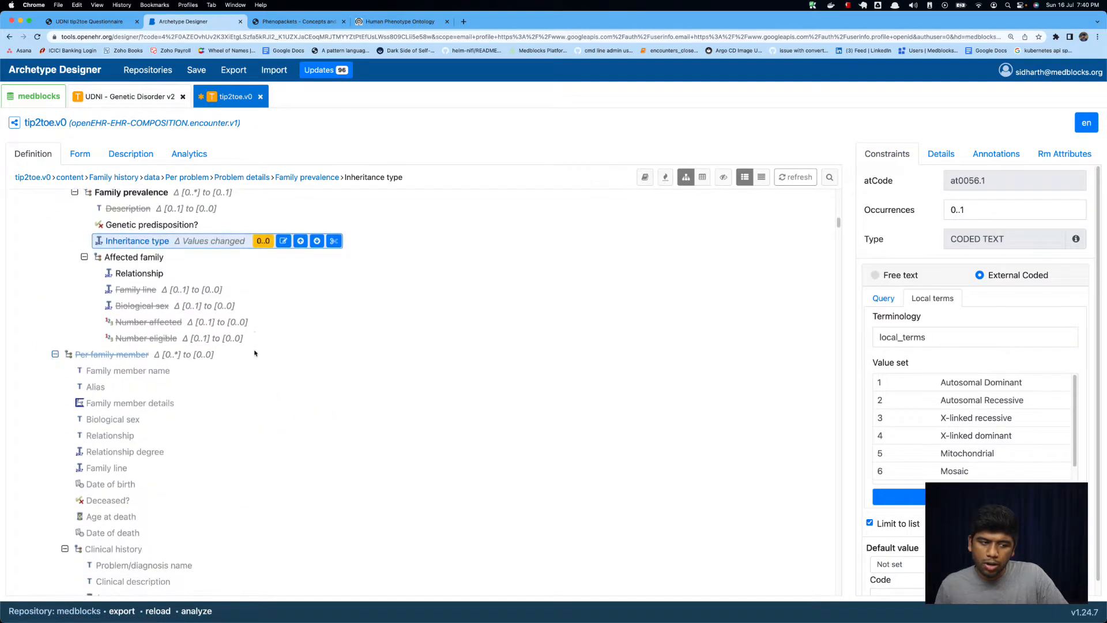
{"action": "scroll", "coordinate": [133, 398], "scroll_direction": "up", "scroll_amount": 10}
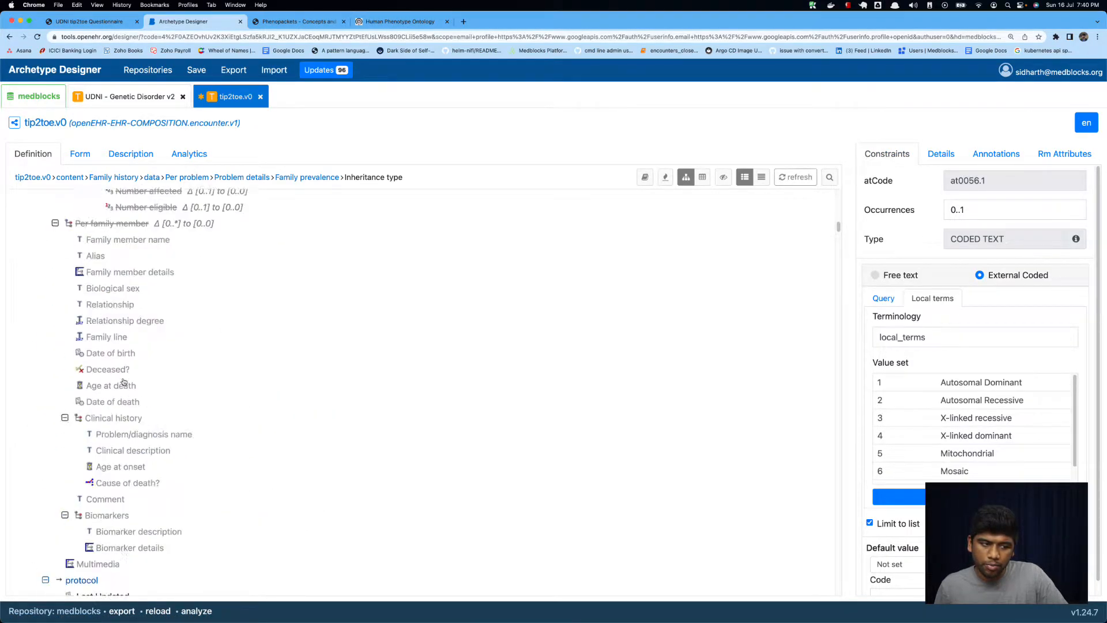
{"action": "scroll", "coordinate": [141, 415], "scroll_direction": "up", "scroll_amount": 3}
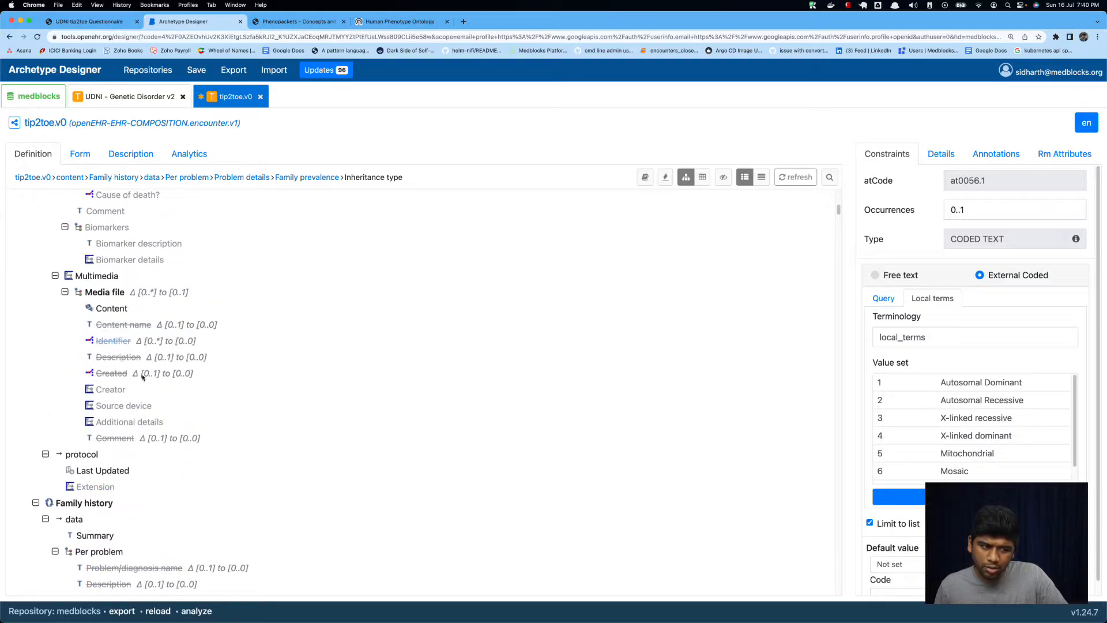
{"action": "scroll", "coordinate": [192, 226], "scroll_direction": "up", "scroll_amount": 9}
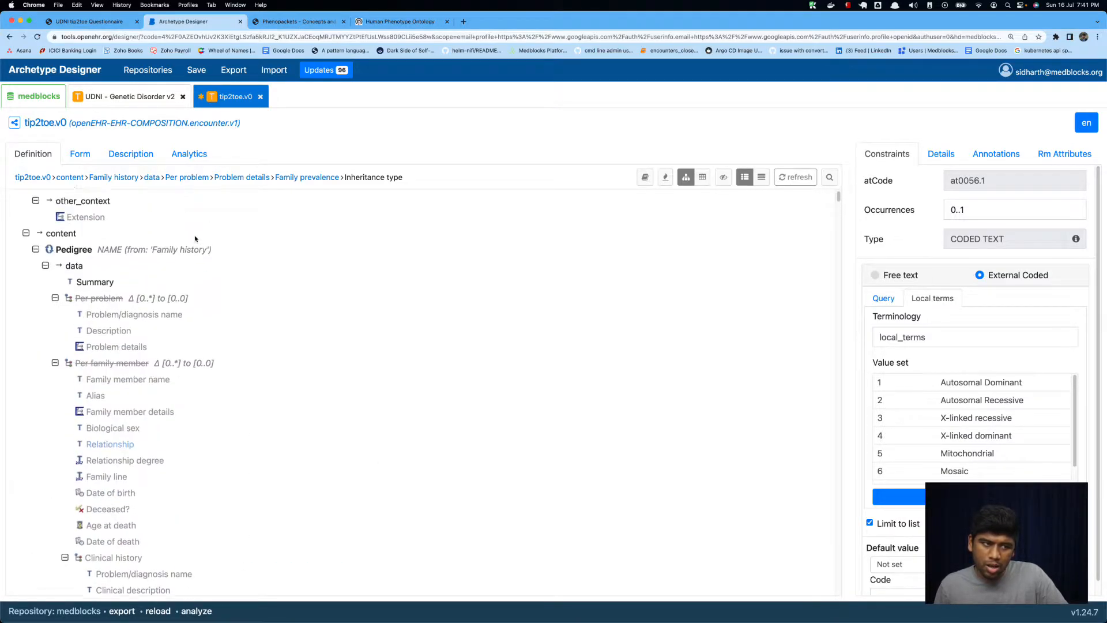
{"action": "scroll", "coordinate": [269, 305], "scroll_direction": "down", "scroll_amount": 12}
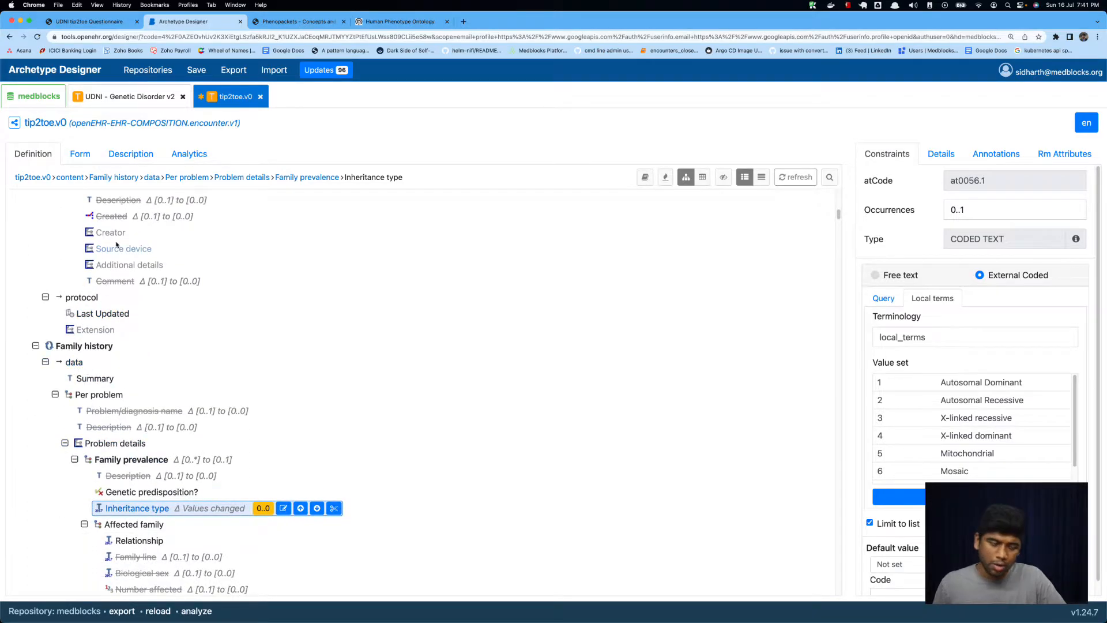
{"action": "scroll", "coordinate": [116, 245], "scroll_direction": "up", "scroll_amount": 6}
{"action": "scroll", "coordinate": [116, 244], "scroll_direction": "down", "scroll_amount": 7}
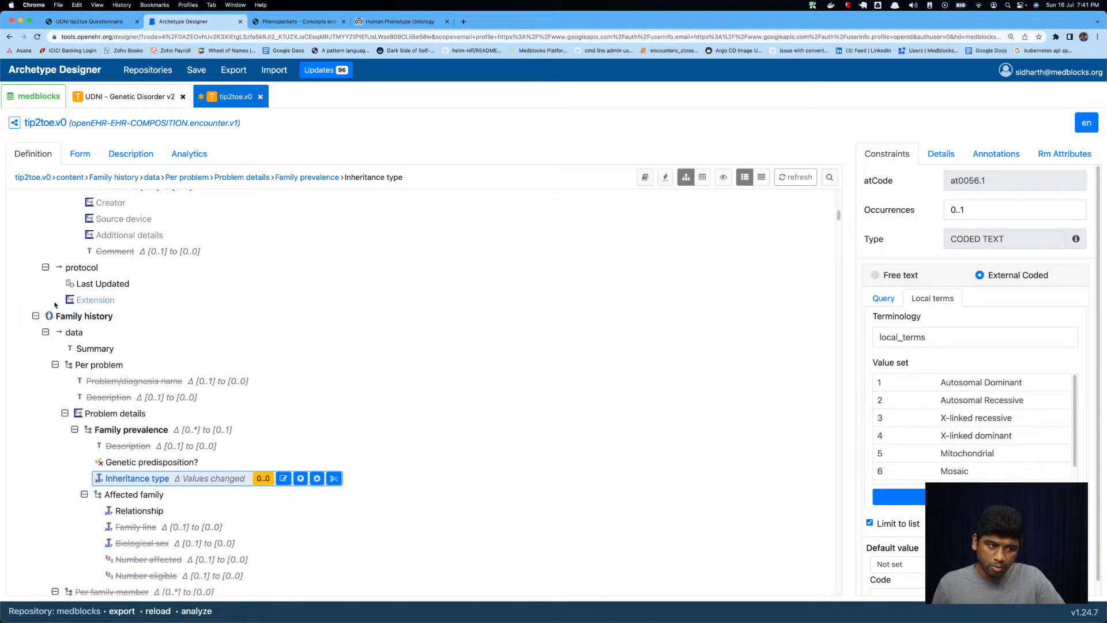
{"action": "left_click", "coordinate": [87, 317]}
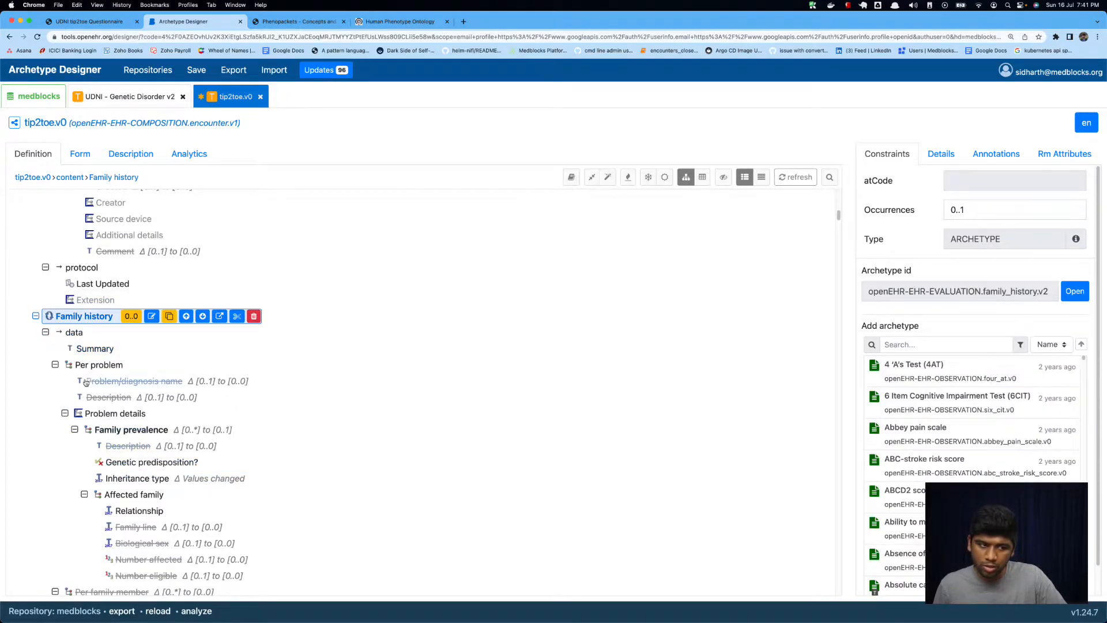
Open the questionnaire's Family history section and look through the suspected mode of inheritance and affected relative options.
{"action": "left_click", "coordinate": [112, 24]}
{"action": "left_click", "coordinate": [183, 267]}
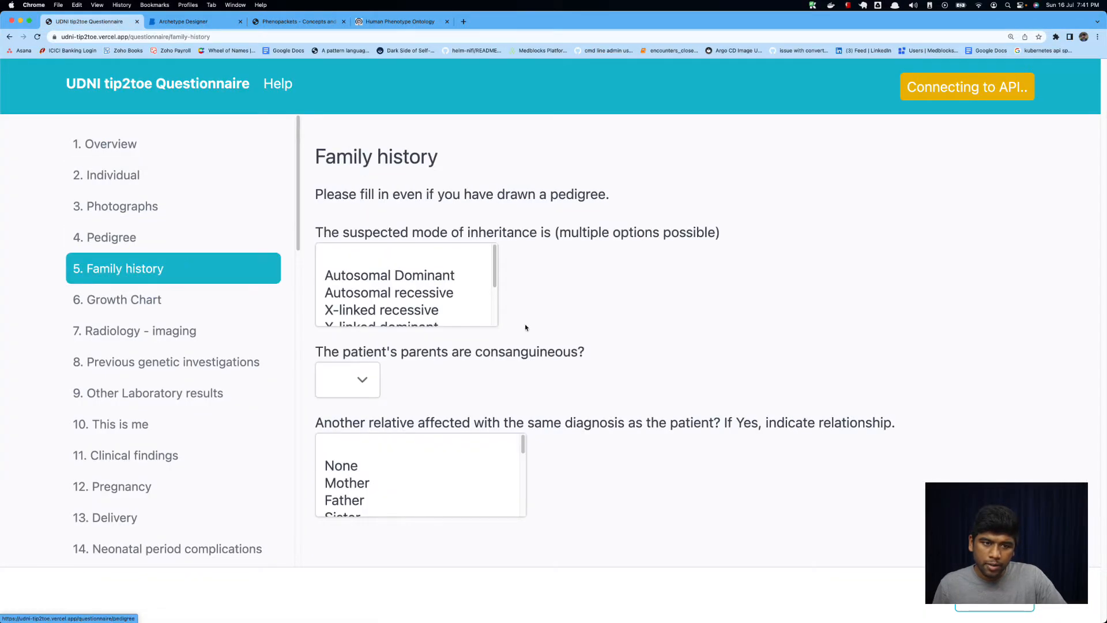
{"action": "scroll", "coordinate": [405, 302], "scroll_direction": "down", "scroll_amount": 2}
{"action": "scroll", "coordinate": [405, 301], "scroll_direction": "up", "scroll_amount": 3}
{"action": "left_click_drag", "start_coordinate": [373, 257], "coordinate": [380, 347]}
{"action": "left_click", "coordinate": [368, 283]}
{"action": "scroll", "coordinate": [376, 462], "scroll_direction": "down", "scroll_amount": 4}
{"action": "left_click", "coordinate": [375, 447]}
{"action": "scroll", "coordinate": [378, 468], "scroll_direction": "down", "scroll_amount": 3}
{"action": "left_click", "coordinate": [381, 466]}
Return to Archetype Designer, show the details of Genetic predisposition? under Family prevalence and examine its description.
{"action": "key", "text": "ctrl+Tab"}
{"action": "scroll", "coordinate": [153, 362], "scroll_direction": "down", "scroll_amount": 3}
{"action": "left_click", "coordinate": [153, 363]}
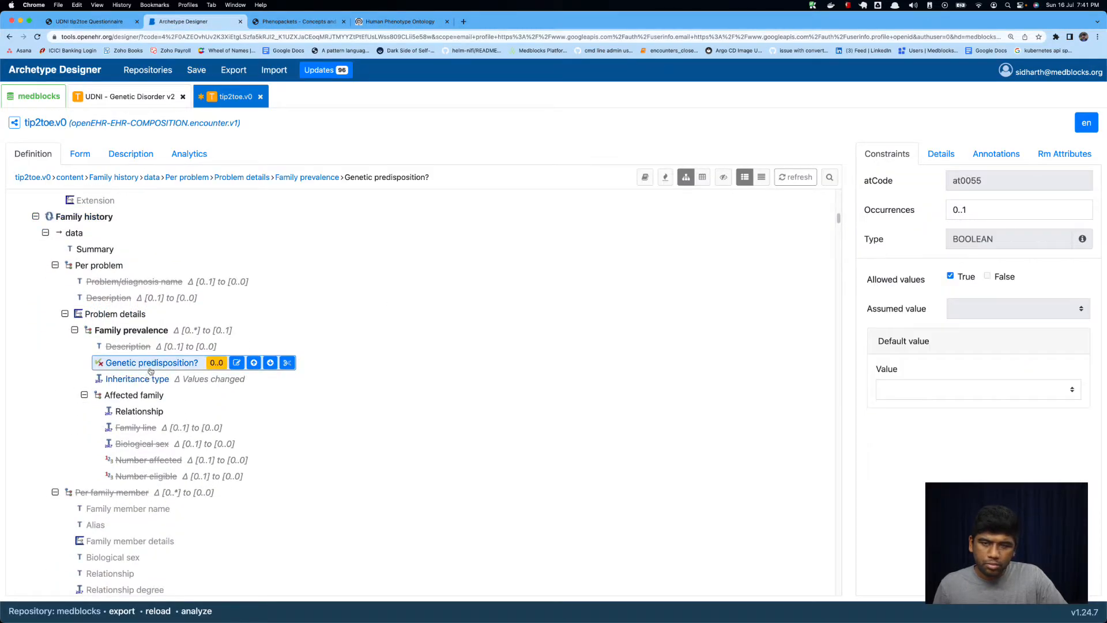
{"action": "left_click", "coordinate": [950, 155]}
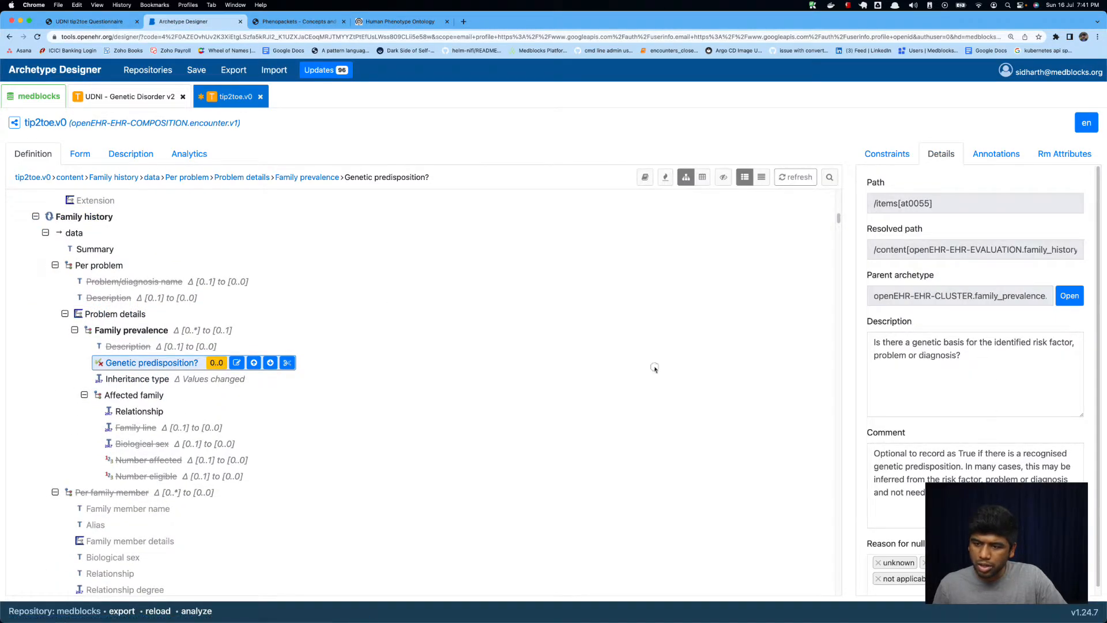
{"action": "scroll", "coordinate": [951, 456], "scroll_direction": "down", "scroll_amount": 1}
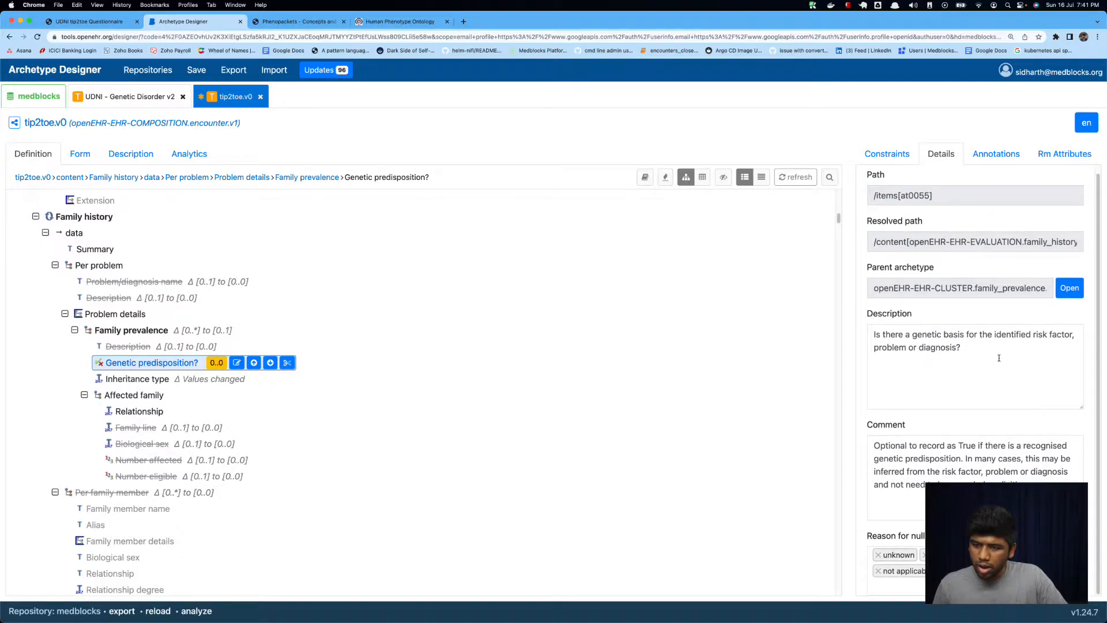
{"action": "left_click_drag", "start_coordinate": [999, 358], "coordinate": [886, 336]}
{"action": "left_click", "coordinate": [971, 334]}
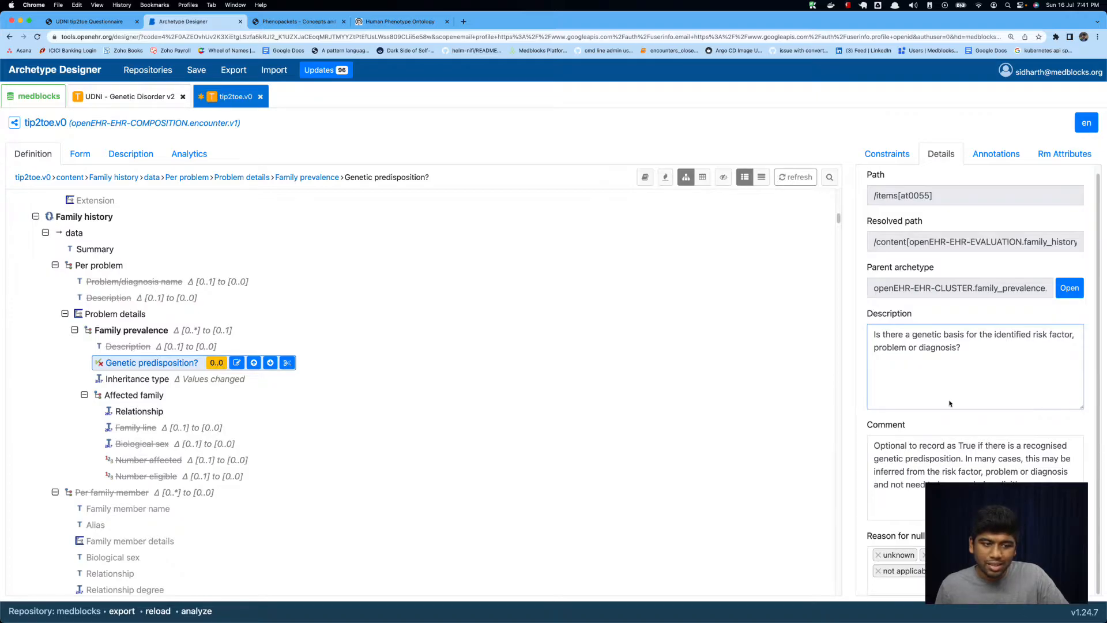
Read the description and comment texts in the details of Genetic predisposition?
{"action": "triple_click", "coordinate": [971, 348]}
{"action": "left_click", "coordinate": [891, 339]}
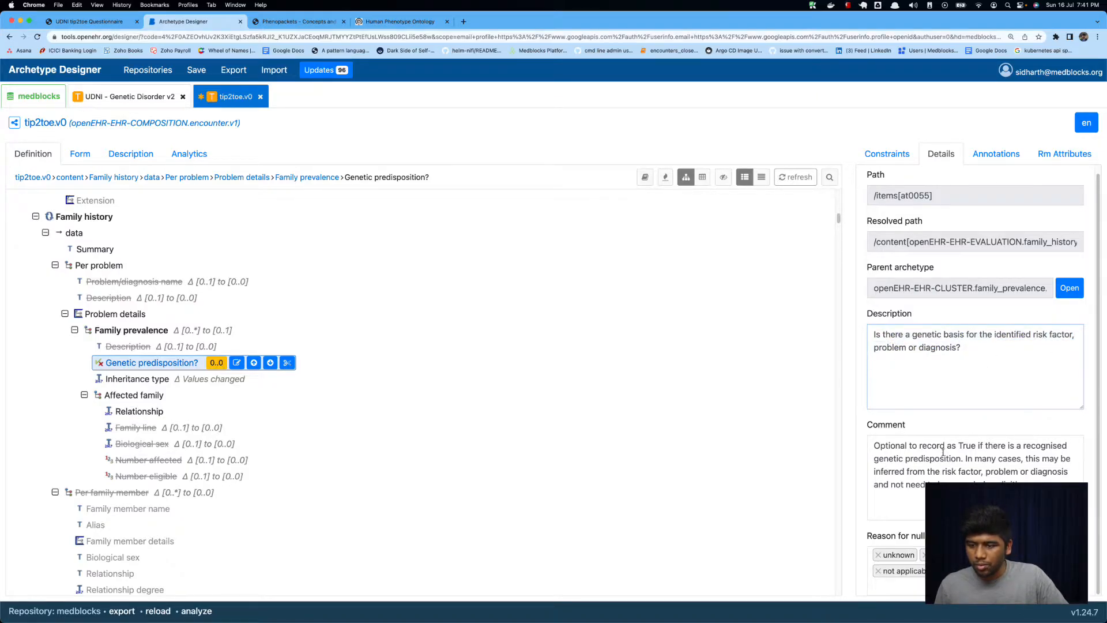
{"action": "triple_click", "coordinate": [914, 446]}
{"action": "left_click_drag", "start_coordinate": [996, 459], "coordinate": [1024, 485]}
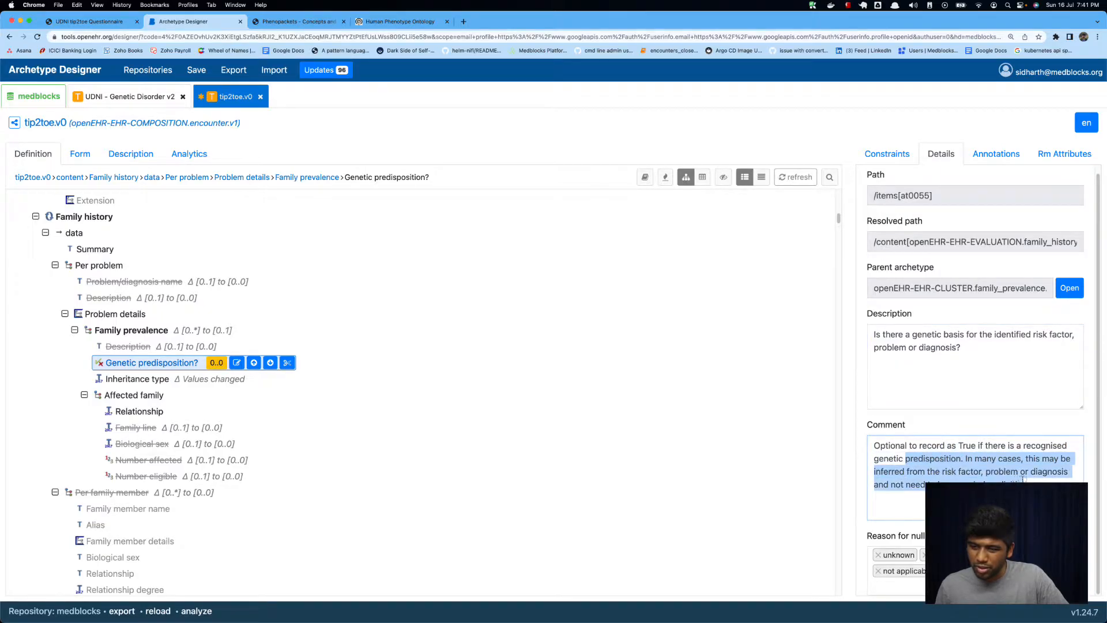
{"action": "left_click", "coordinate": [1024, 483]}
{"action": "left_click", "coordinate": [981, 352]}
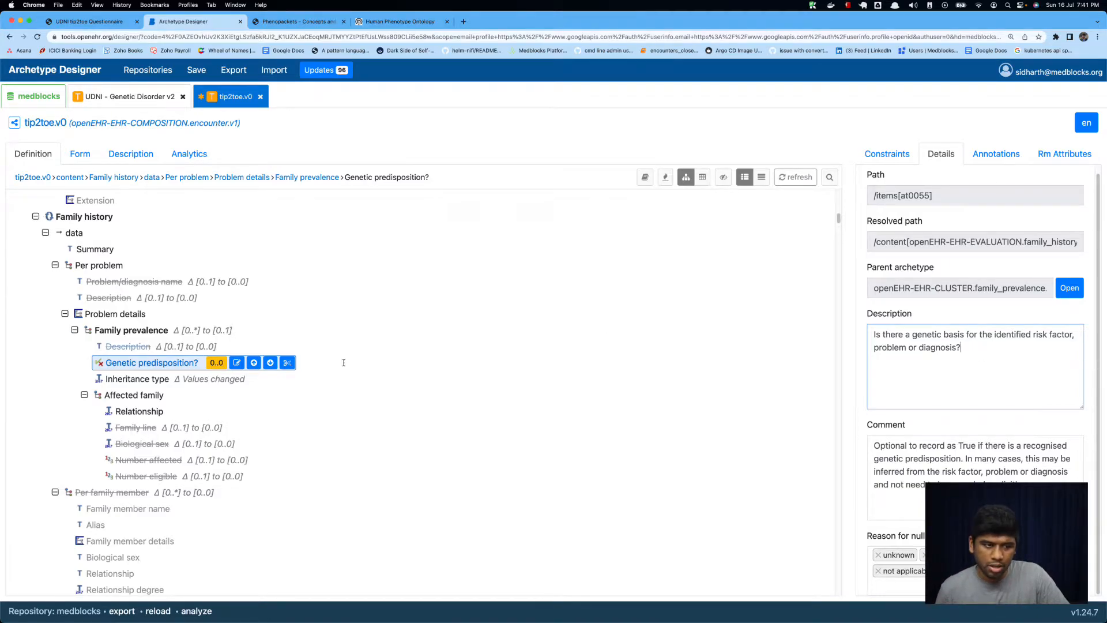
Inspect the Inheritance type value set and compare it with the suspected mode of inheritance options in the questionnaire's Family history section.
{"action": "left_click", "coordinate": [138, 379]}
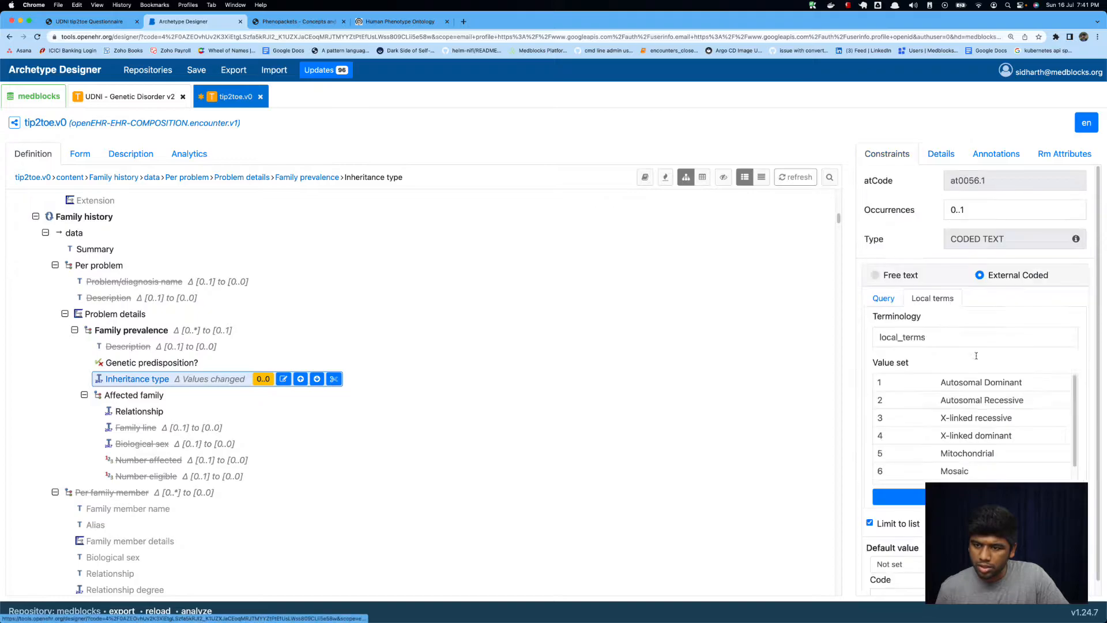
{"action": "scroll", "coordinate": [977, 405], "scroll_direction": "down", "scroll_amount": 1}
{"action": "scroll", "coordinate": [977, 405], "scroll_direction": "up", "scroll_amount": 1}
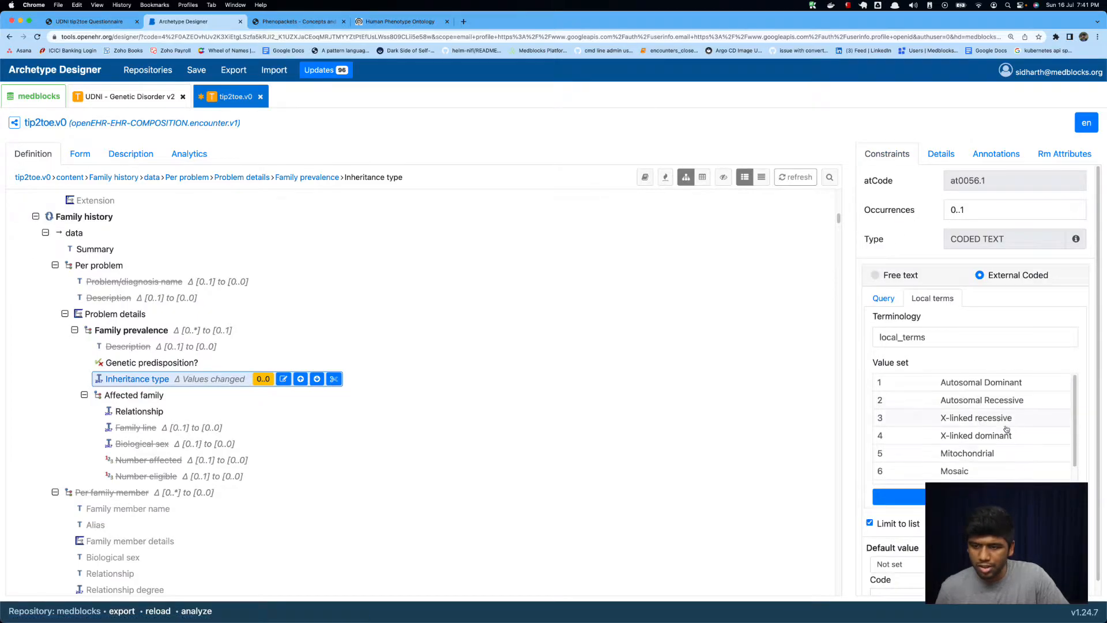
{"action": "scroll", "coordinate": [985, 431], "scroll_direction": "down", "scroll_amount": 1}
{"action": "left_click", "coordinate": [92, 24]}
{"action": "scroll", "coordinate": [374, 268], "scroll_direction": "up", "scroll_amount": 3}
{"action": "scroll", "coordinate": [408, 282], "scroll_direction": "down", "scroll_amount": 3}
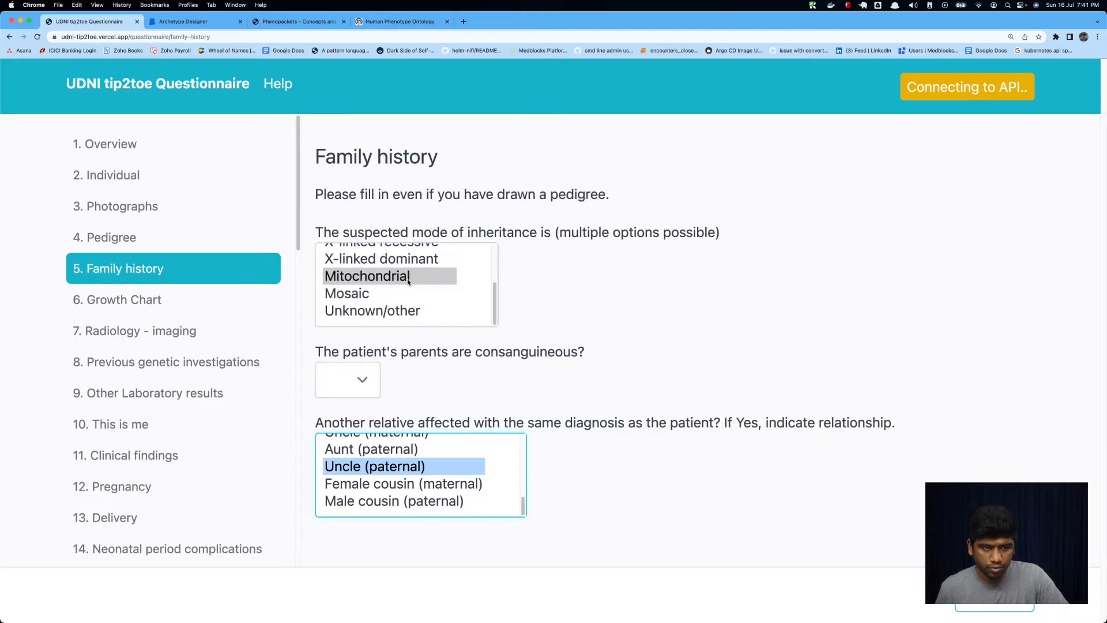
Inspect Relationship under Affected family in Archetype Designer and go through the affected relative options in the questionnaire down to Male cousin (paternal).
{"action": "left_click", "coordinate": [191, 23]}
{"action": "left_click", "coordinate": [179, 413]}
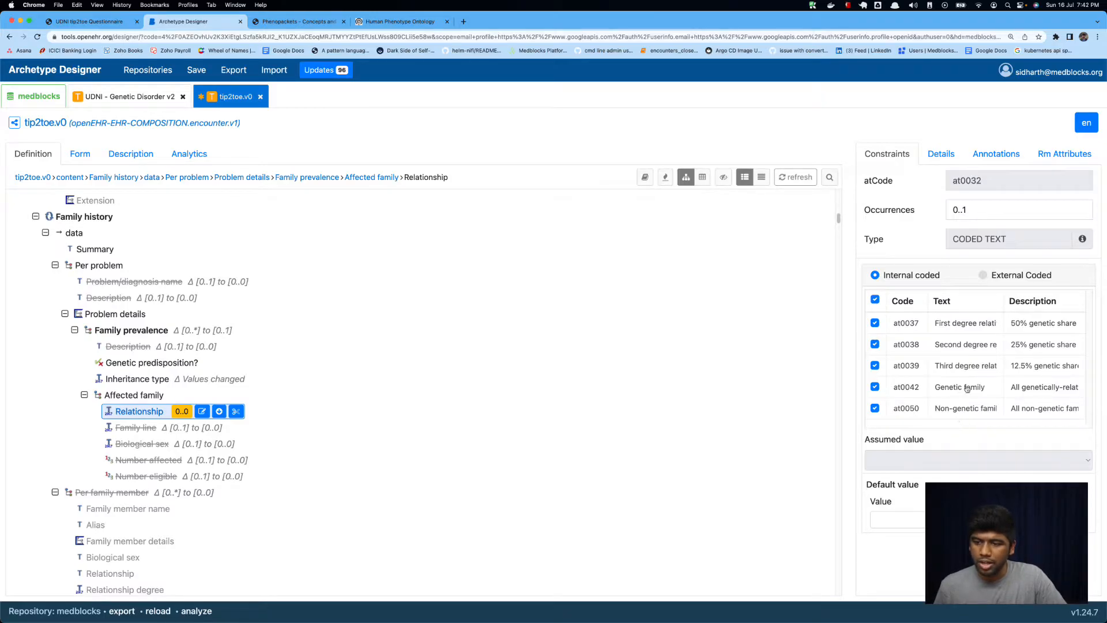
{"action": "key", "text": "ctrl+shift+Tab"}
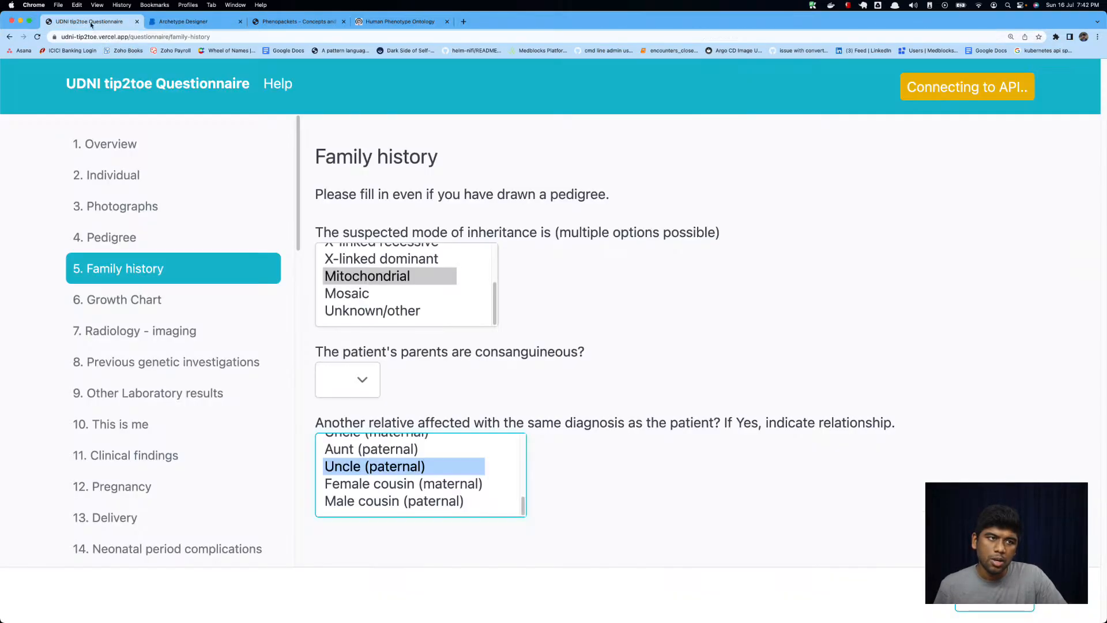
{"action": "scroll", "coordinate": [413, 482], "scroll_direction": "up", "scroll_amount": 5}
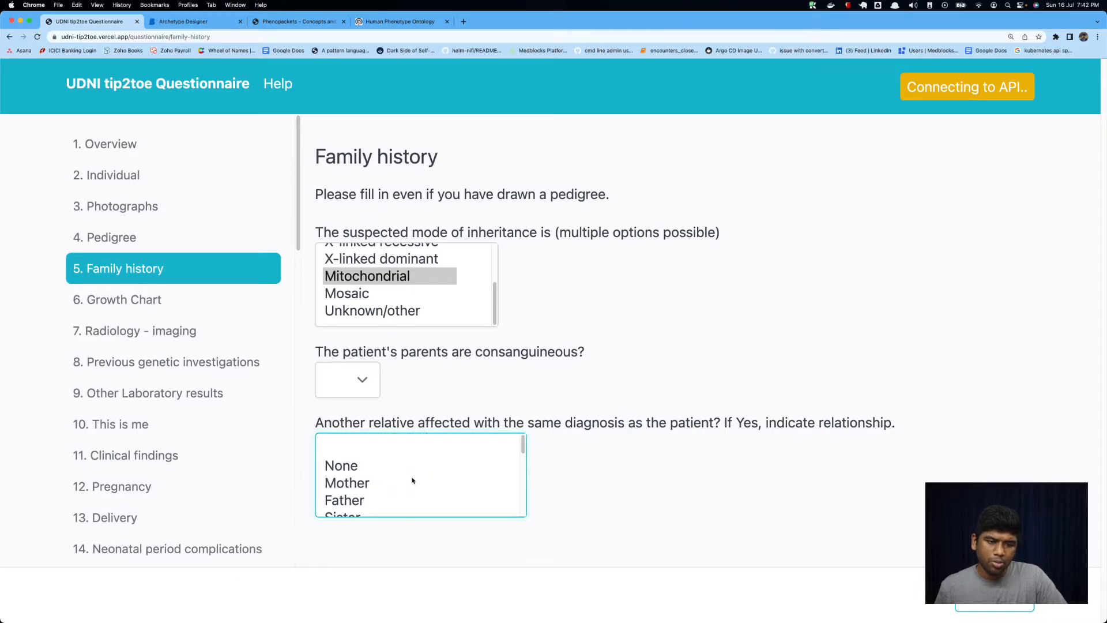
{"action": "left_click_drag", "start_coordinate": [361, 462], "coordinate": [365, 519]}
{"action": "left_click", "coordinate": [372, 503]}
Try to switch the Relationship element in Archetype Designer to External Coded, recheck the questionnaire's relative options, and decline overriding the existing configuration.
{"action": "key", "text": "ctrl+Tab"}
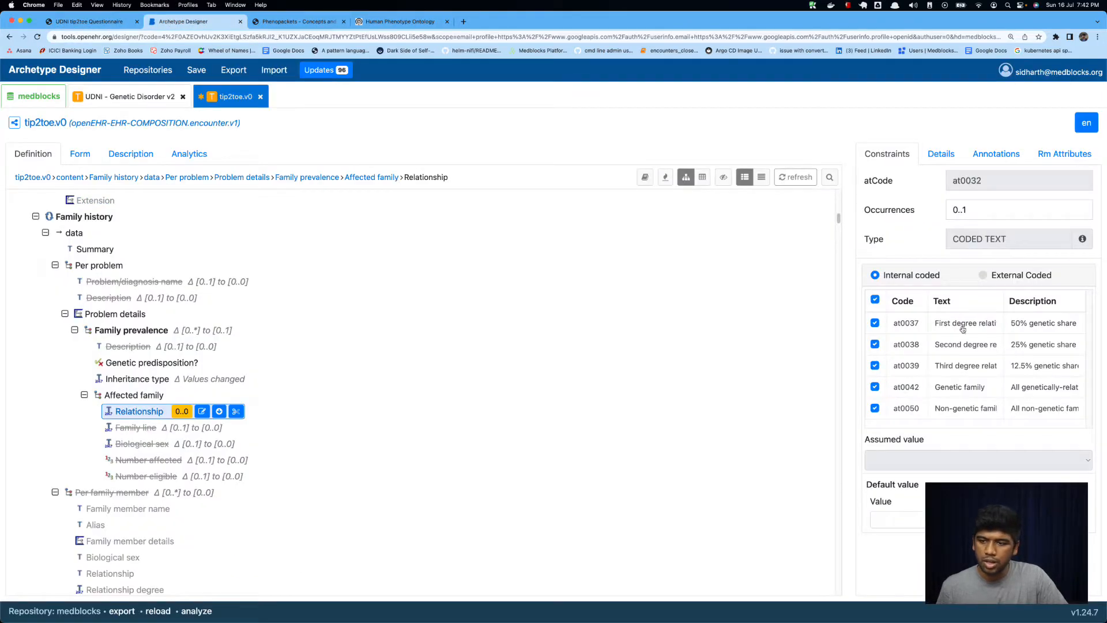
{"action": "left_click", "coordinate": [983, 276]}
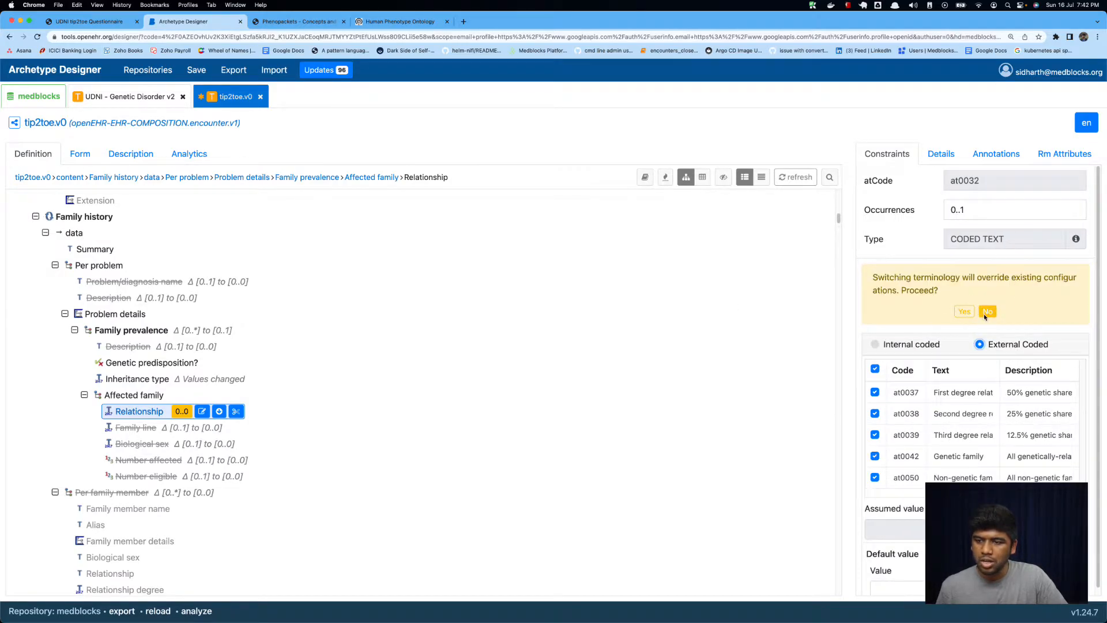
{"action": "left_click", "coordinate": [64, 19]}
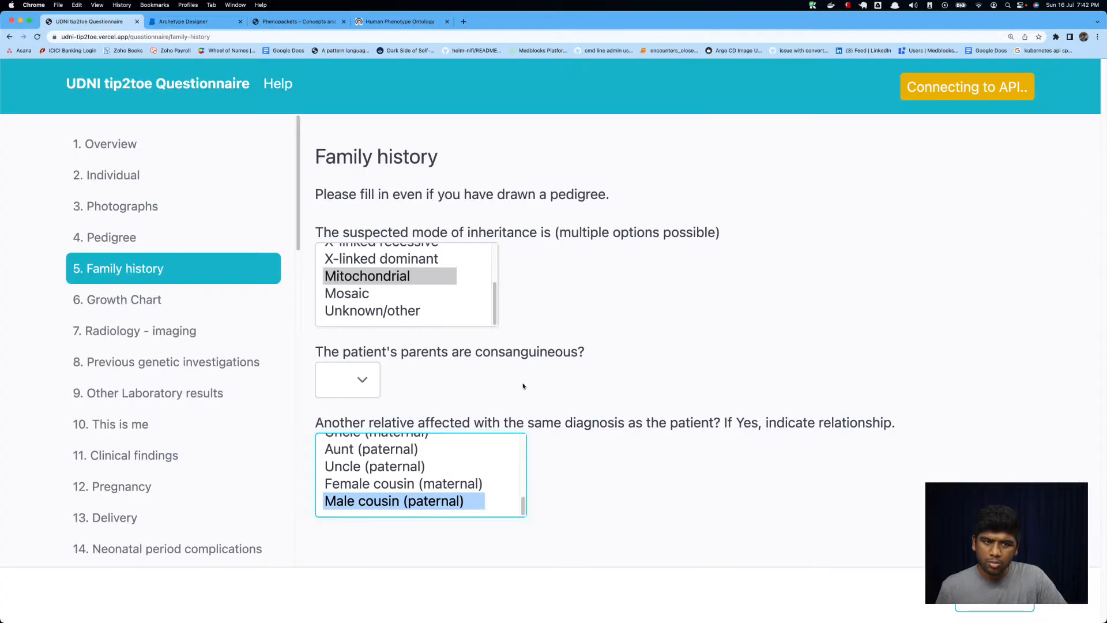
{"action": "scroll", "coordinate": [410, 470], "scroll_direction": "up", "scroll_amount": 5}
{"action": "scroll", "coordinate": [413, 471], "scroll_direction": "down", "scroll_amount": 2}
{"action": "scroll", "coordinate": [412, 471], "scroll_direction": "down", "scroll_amount": 3}
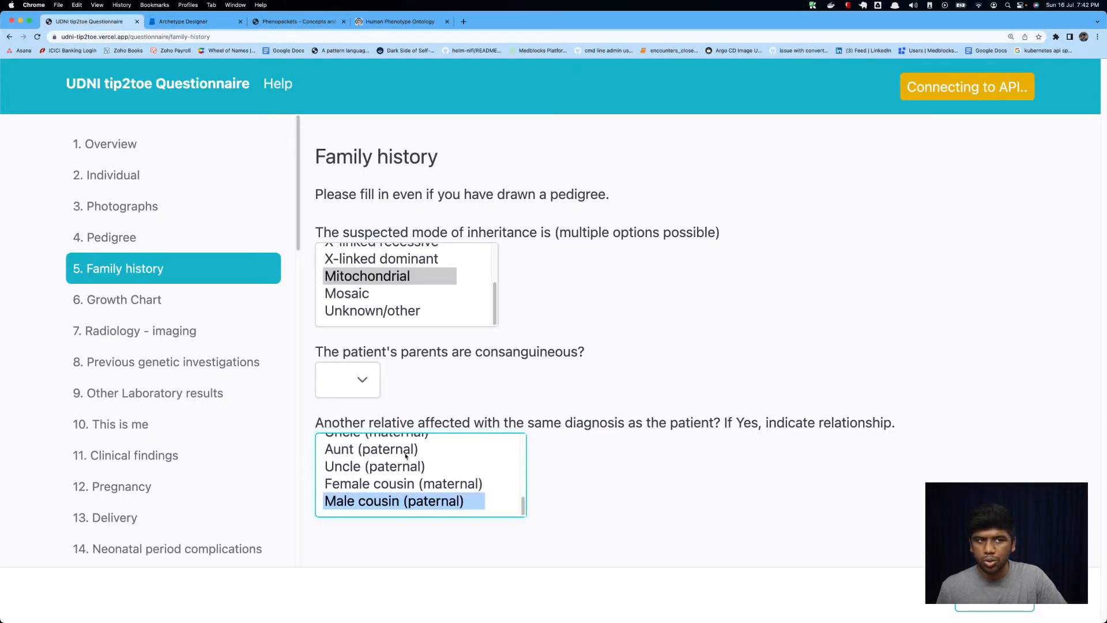
{"action": "left_click", "coordinate": [184, 21]}
{"action": "left_click", "coordinate": [876, 344]}
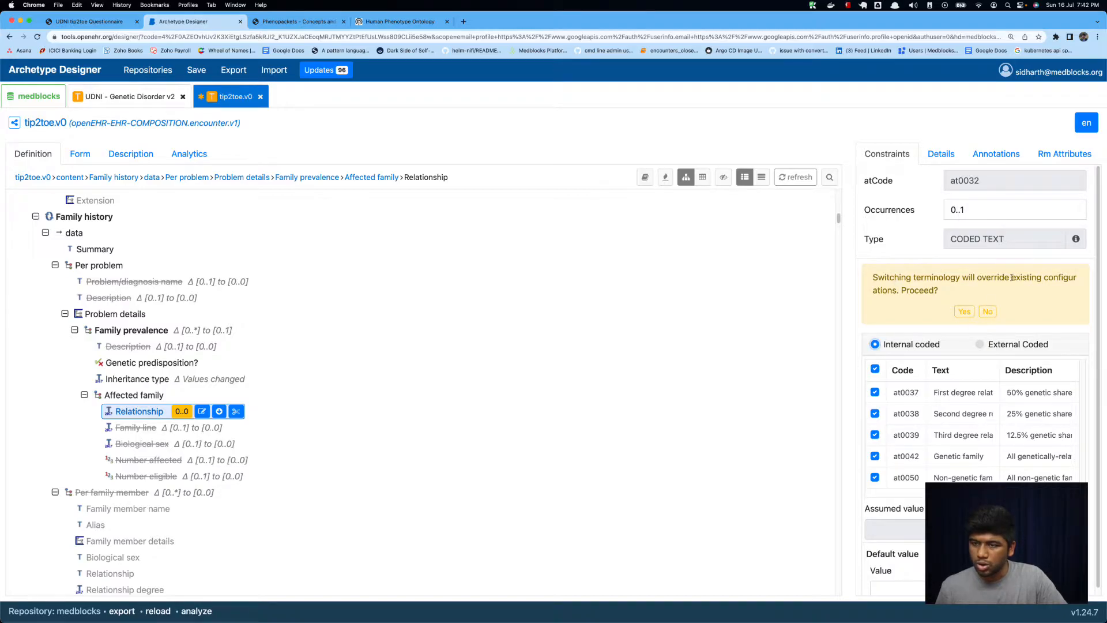
{"action": "left_click", "coordinate": [988, 312]}
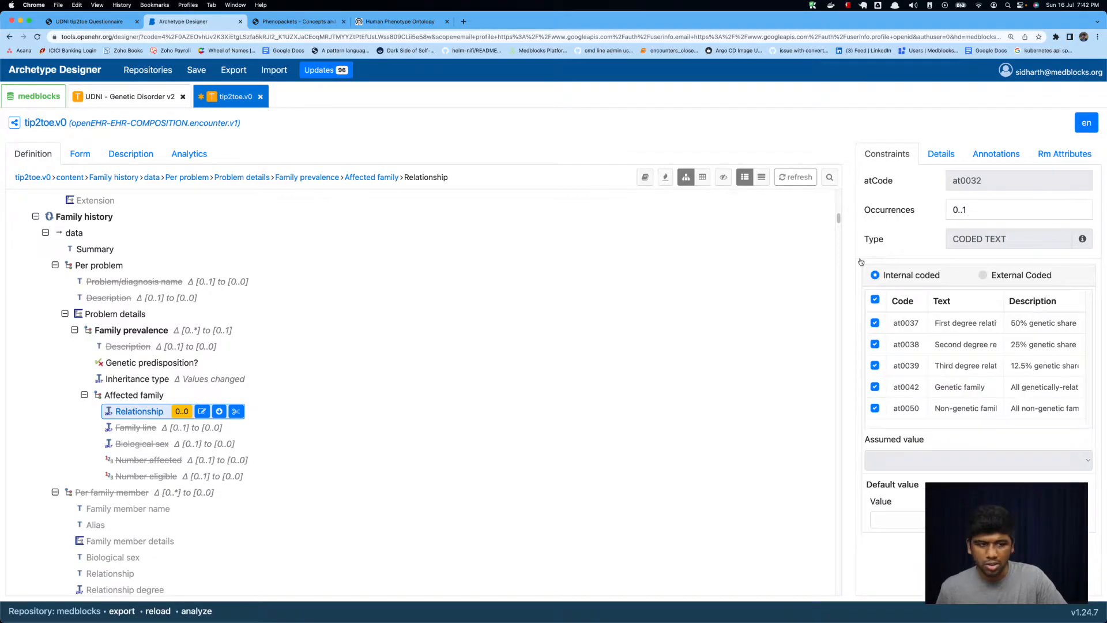
Review the questionnaire's affected relative options, and go through Family history, Family prevalence and Relationship in the tip2toe.v0 template in Archetype Designer.
{"action": "left_click", "coordinate": [87, 21]}
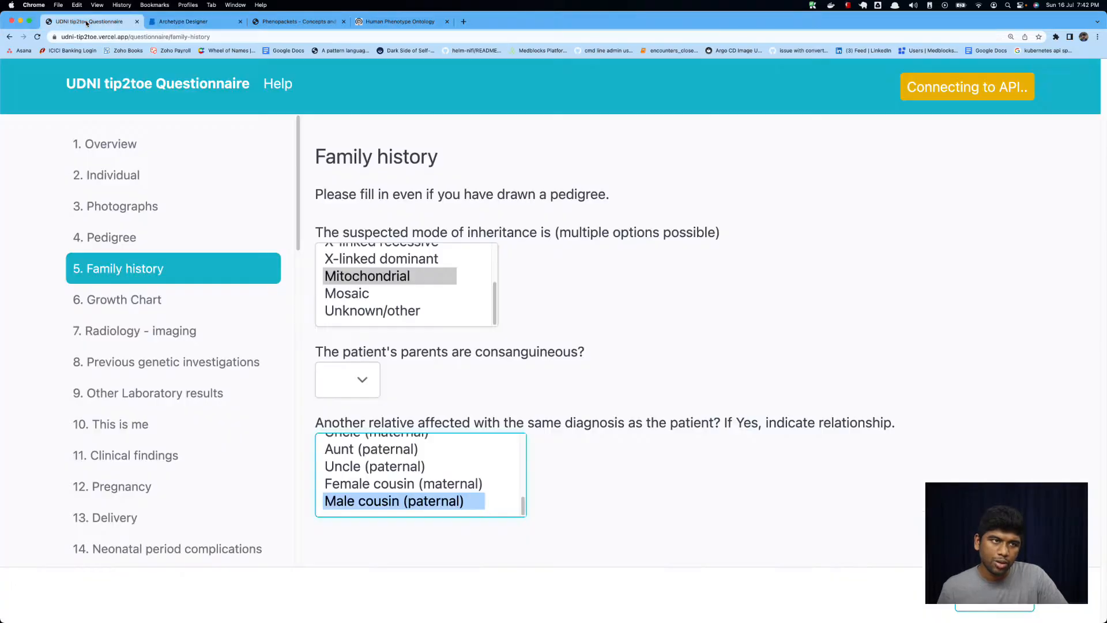
{"action": "scroll", "coordinate": [425, 455], "scroll_direction": "up", "scroll_amount": 5}
{"action": "scroll", "coordinate": [403, 473], "scroll_direction": "down", "scroll_amount": 5}
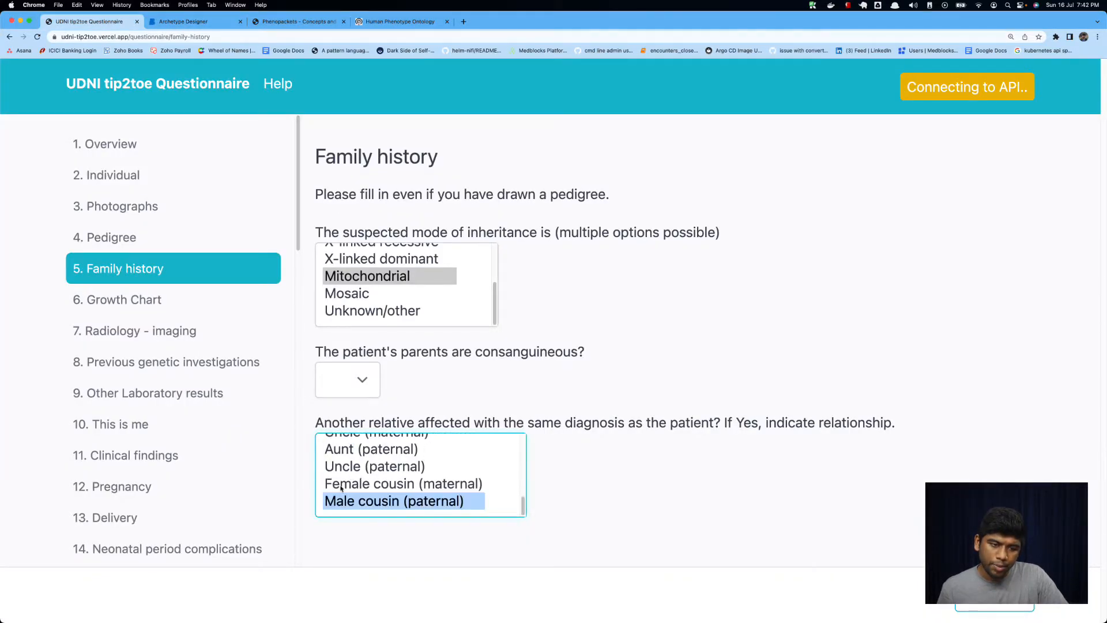
{"action": "left_click", "coordinate": [183, 22]}
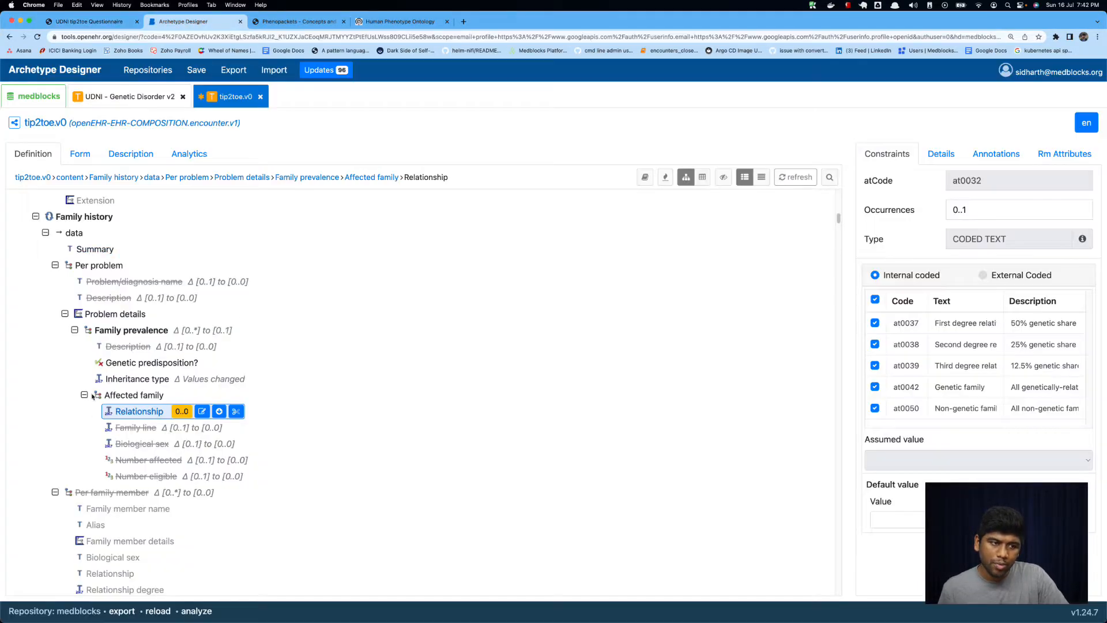
{"action": "left_click", "coordinate": [80, 216]}
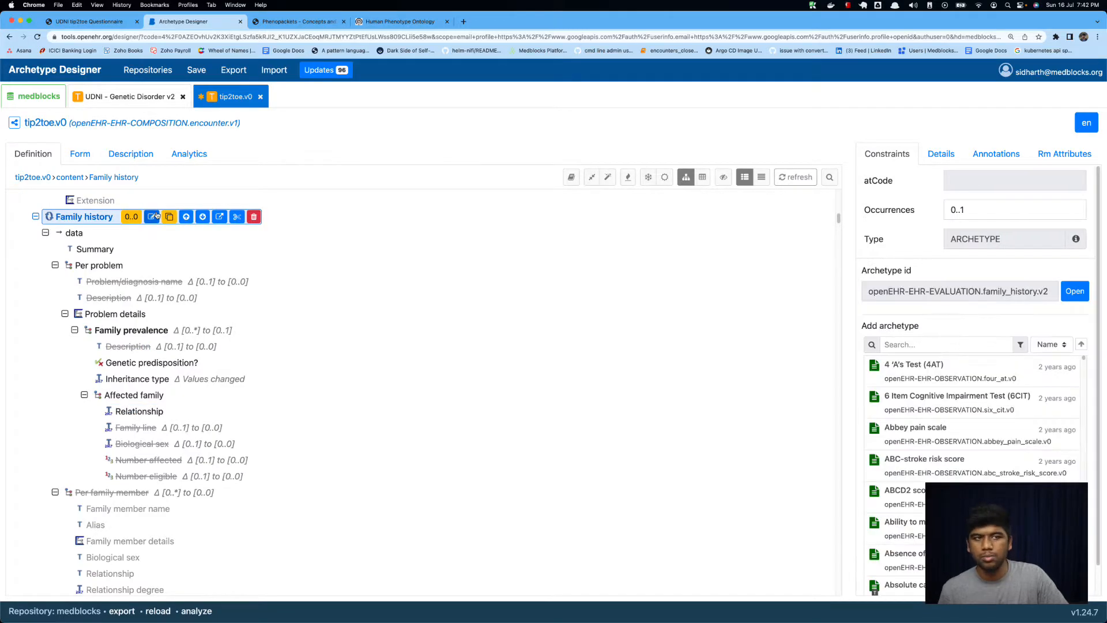
{"action": "left_click", "coordinate": [133, 332]}
{"action": "left_click", "coordinate": [136, 411]}
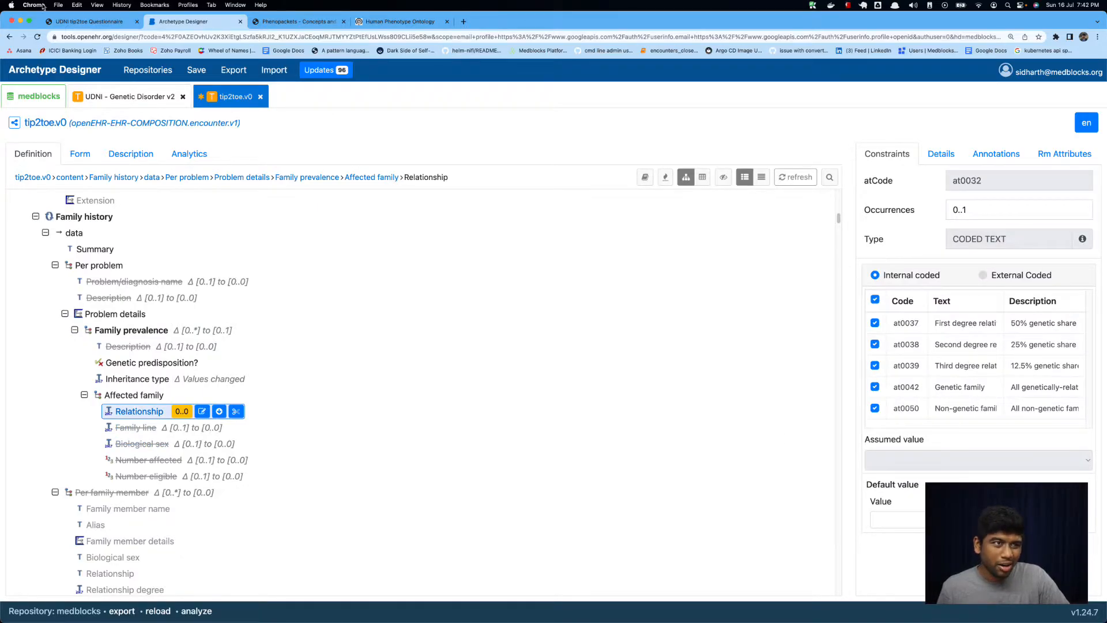
Compare the questionnaire's affected relative list with the degree-based codes of the Relationship element in Archetype Designer.
{"action": "left_click", "coordinate": [77, 21]}
{"action": "scroll", "coordinate": [380, 488], "scroll_direction": "up", "scroll_amount": 5}
{"action": "scroll", "coordinate": [381, 487], "scroll_direction": "down", "scroll_amount": 5}
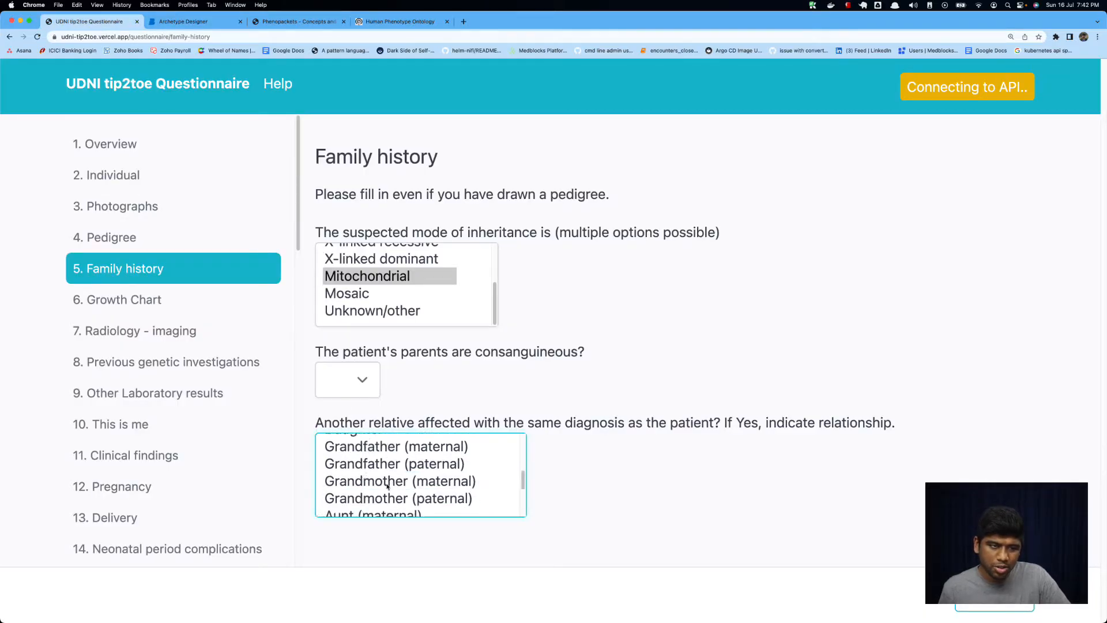
{"action": "left_click", "coordinate": [183, 21]}
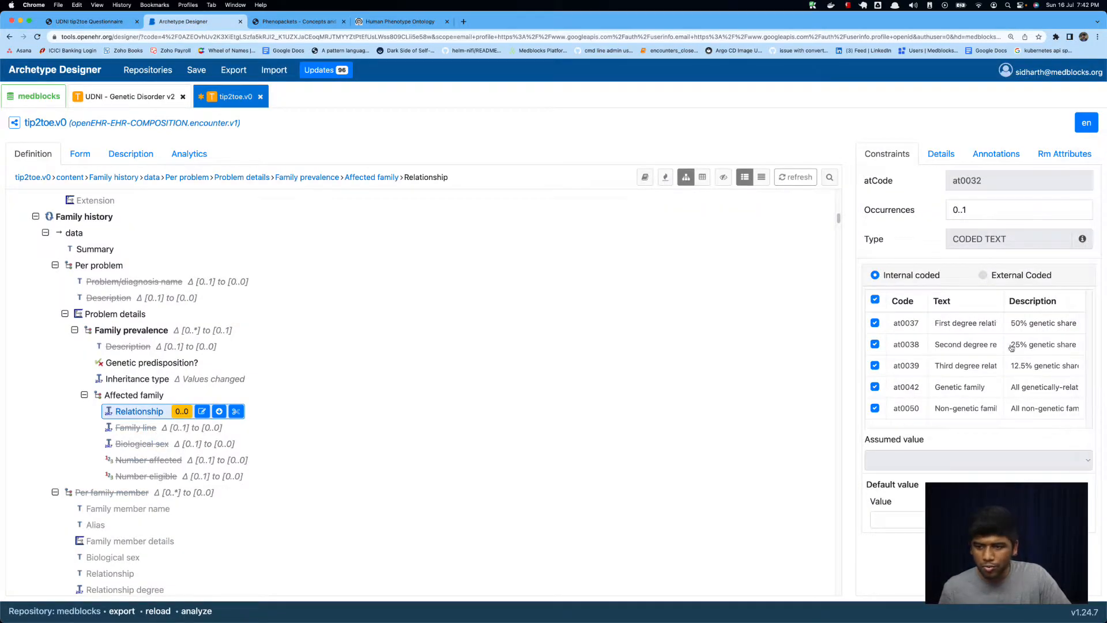
Go through the grandparent options in the questionnaire's affected relative list and select Grandmother (maternal).
{"action": "left_click", "coordinate": [87, 22]}
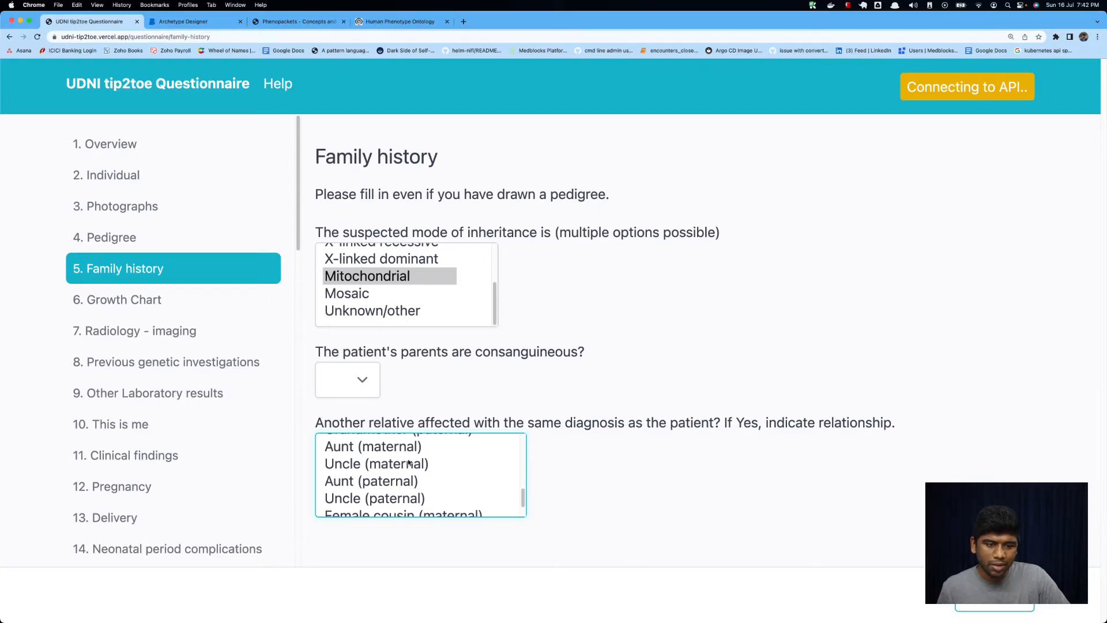
{"action": "scroll", "coordinate": [408, 463], "scroll_direction": "up", "scroll_amount": 4}
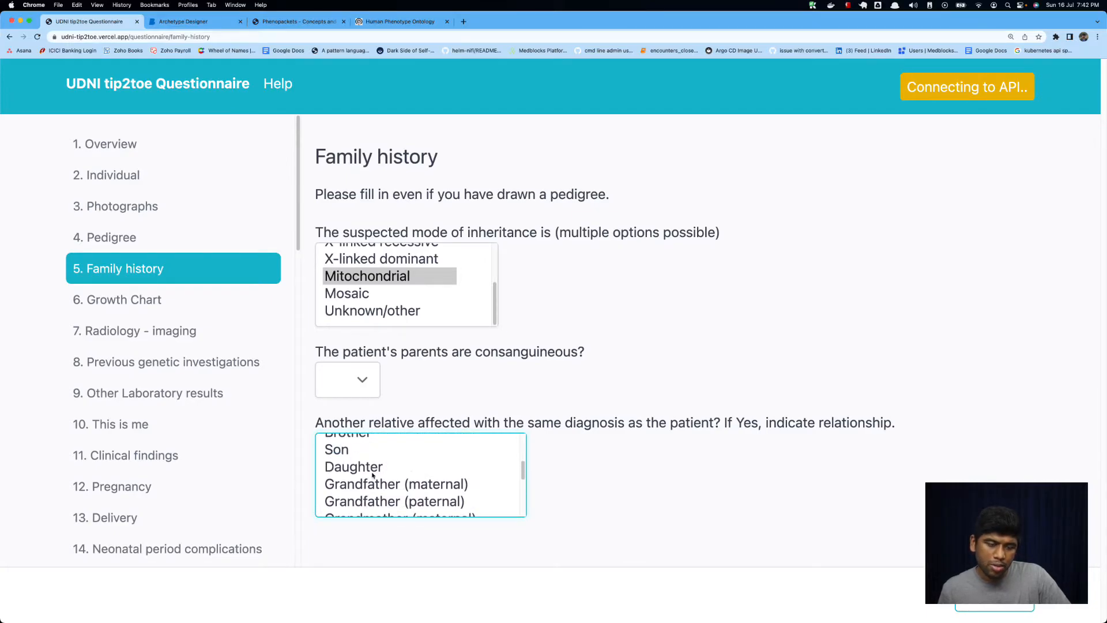
{"action": "left_click", "coordinate": [392, 484]}
{"action": "scroll", "coordinate": [392, 479], "scroll_direction": "down", "scroll_amount": 2}
{"action": "left_click", "coordinate": [375, 461]}
{"action": "left_click", "coordinate": [375, 496]}
{"action": "left_click", "coordinate": [366, 477]}
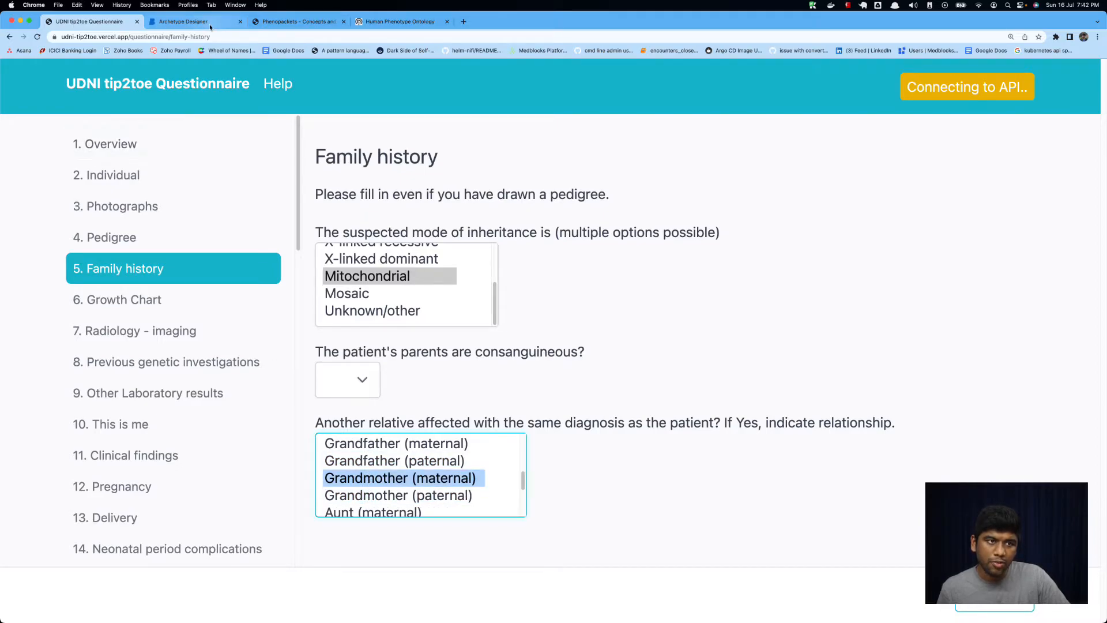
Revisit the Relationship constraints in Archetype Designer and open the questionnaire's Growth Chart section.
{"action": "left_click", "coordinate": [184, 21]}
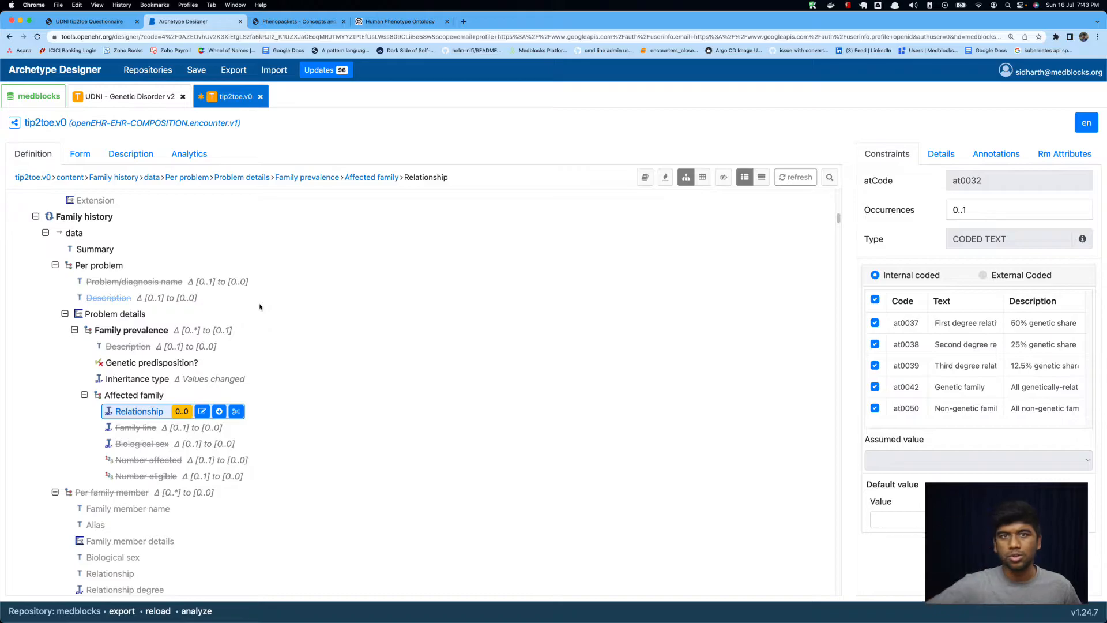
{"action": "left_click", "coordinate": [77, 23]}
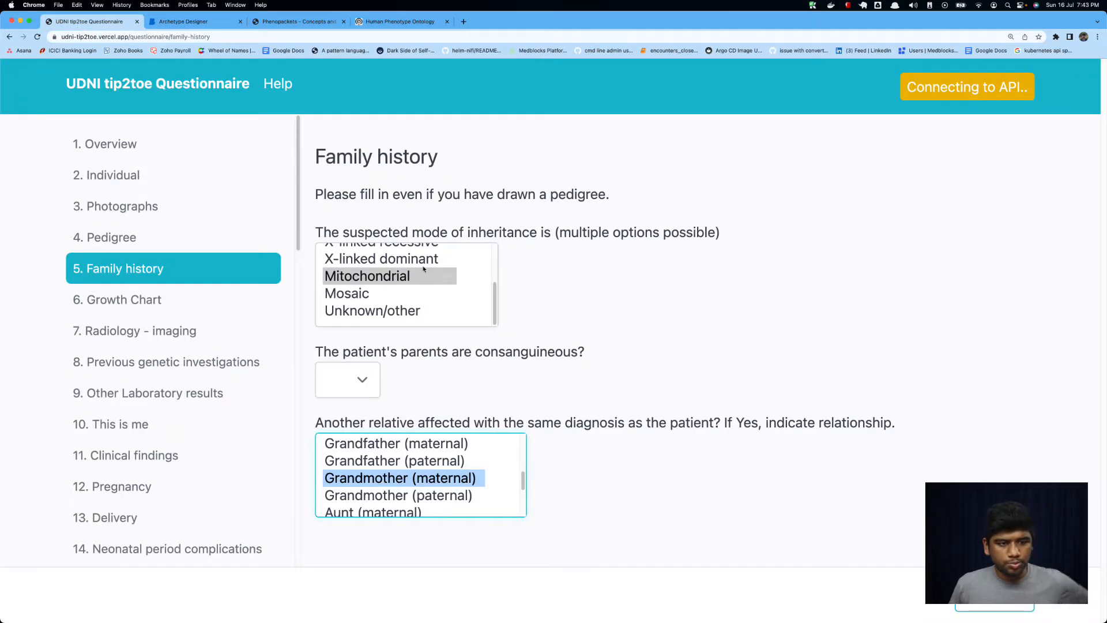
{"action": "left_click", "coordinate": [212, 299]}
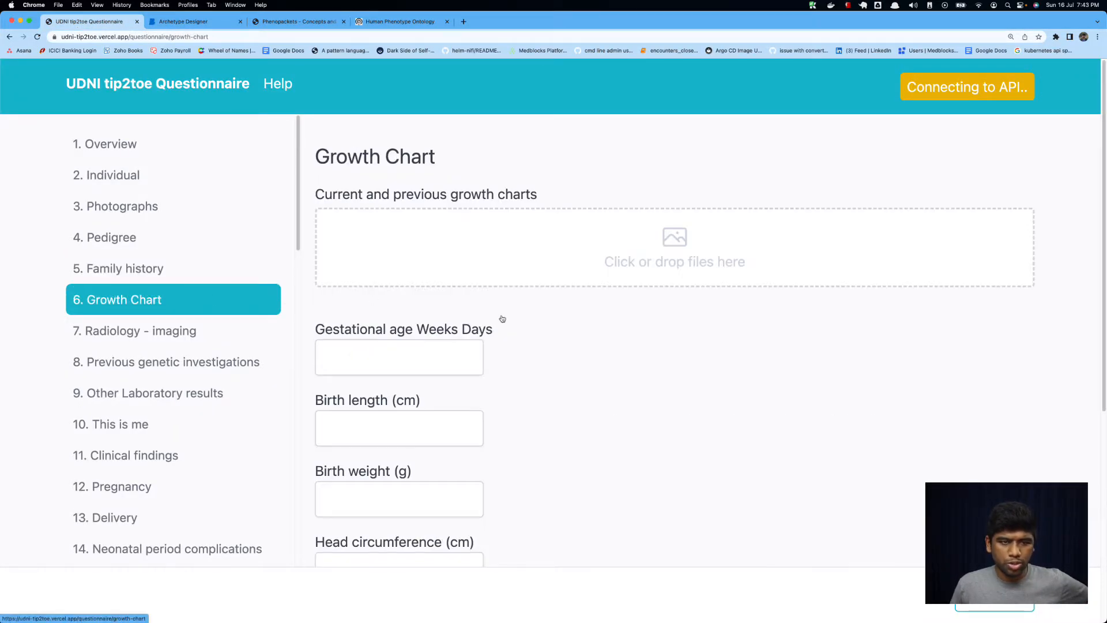
Return to Archetype Designer and collapse the Family history and Pedigree archetypes in the tip2toe.v0 tree.
{"action": "left_click", "coordinate": [186, 22]}
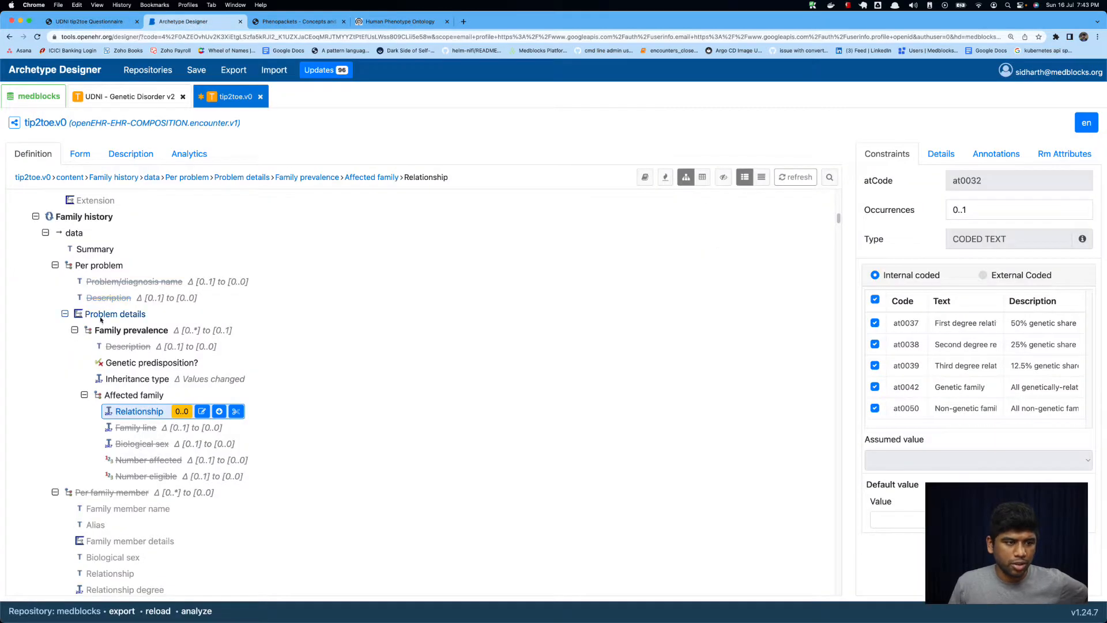
{"action": "scroll", "coordinate": [47, 292], "scroll_direction": "up", "scroll_amount": 2}
{"action": "left_click", "coordinate": [42, 285]}
{"action": "scroll", "coordinate": [49, 282], "scroll_direction": "up", "scroll_amount": 5}
{"action": "left_click", "coordinate": [36, 282]}
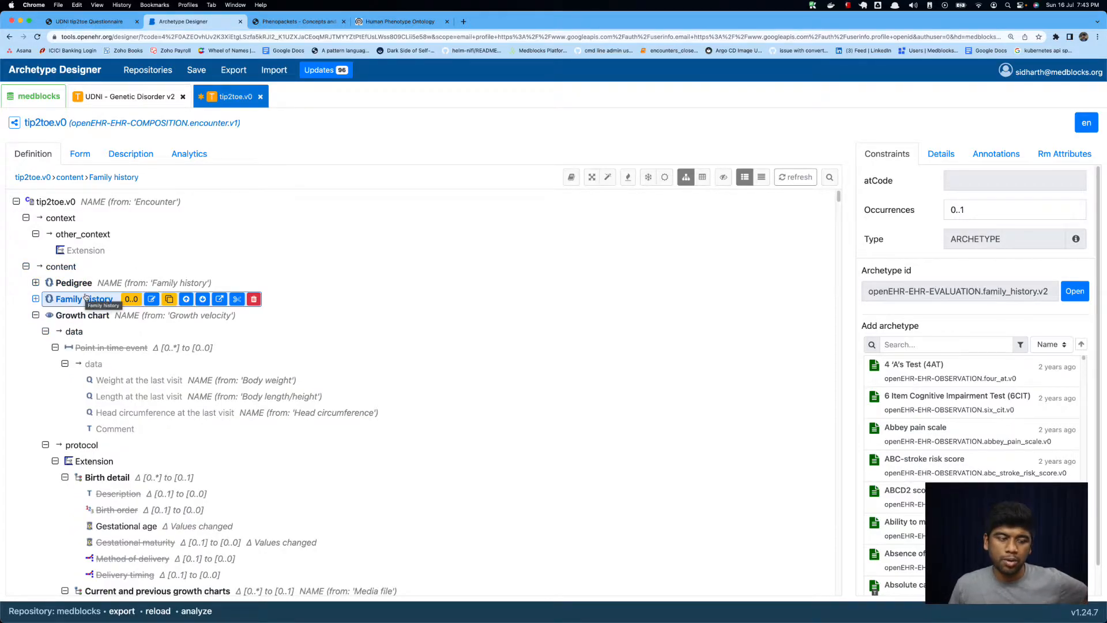
Select Growth chart in the tip2toe.v0 tree, review its details and structure, and switch to the UDNI - Genetic Disorder v2 template.
{"action": "left_click", "coordinate": [47, 281]}
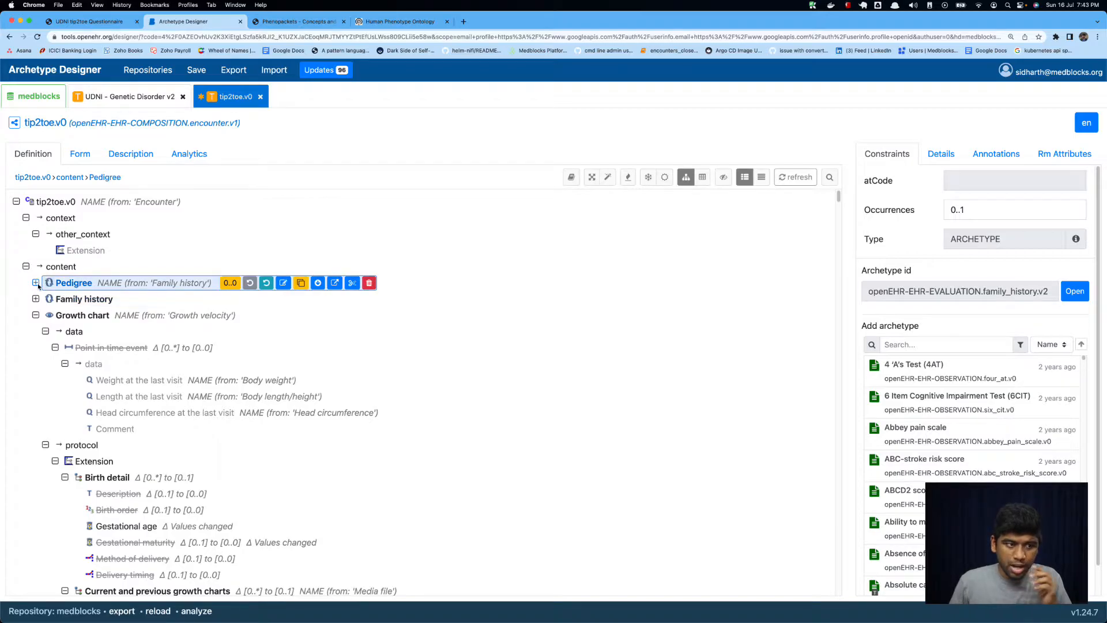
{"action": "left_click", "coordinate": [91, 300]}
{"action": "left_click", "coordinate": [91, 319]}
{"action": "scroll", "coordinate": [101, 300], "scroll_direction": "down", "scroll_amount": 3}
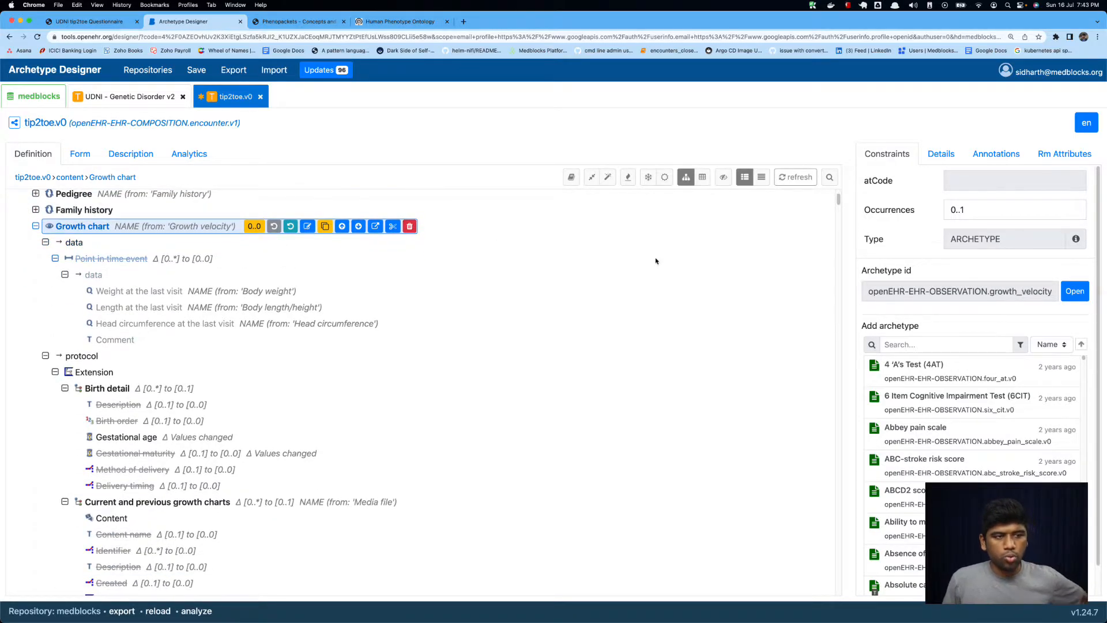
{"action": "left_click", "coordinate": [931, 153]}
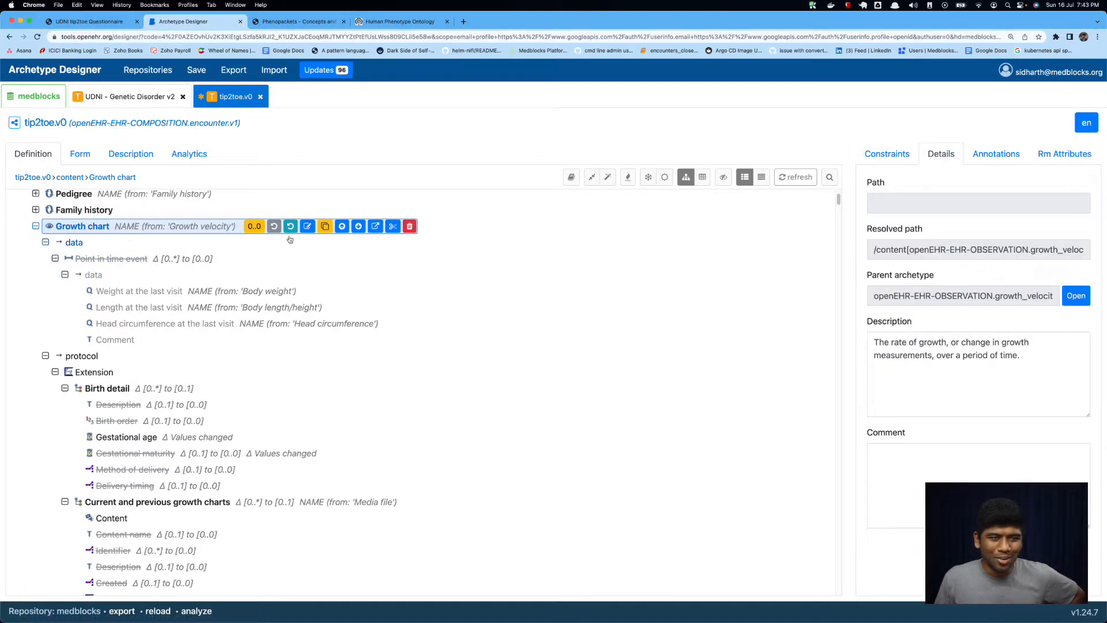
{"action": "scroll", "coordinate": [98, 260], "scroll_direction": "down", "scroll_amount": 1}
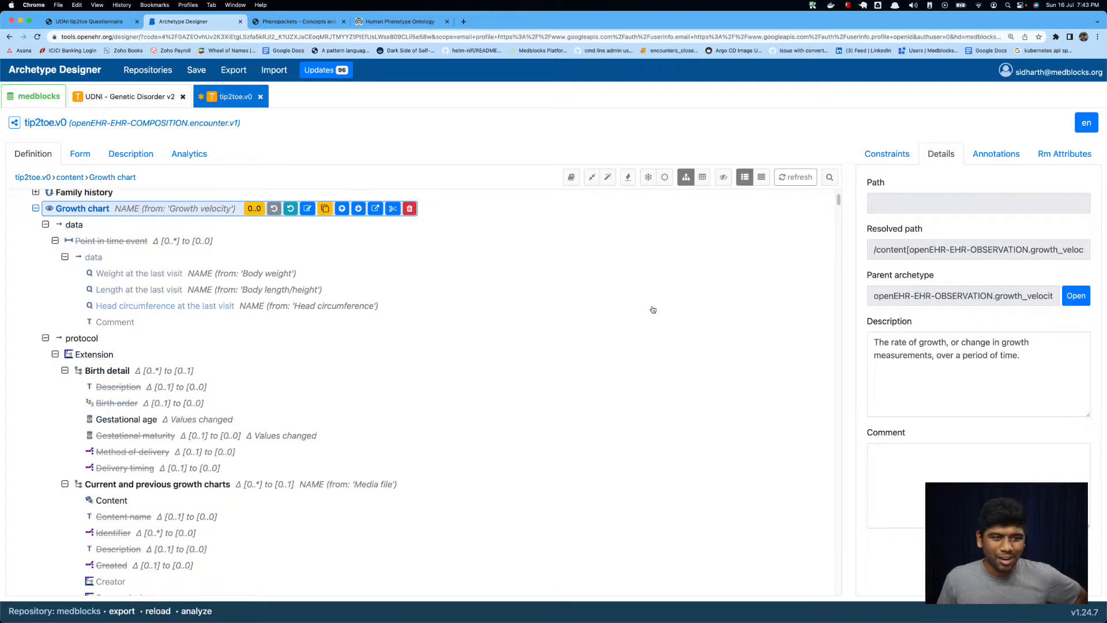
{"action": "left_click", "coordinate": [155, 102]}
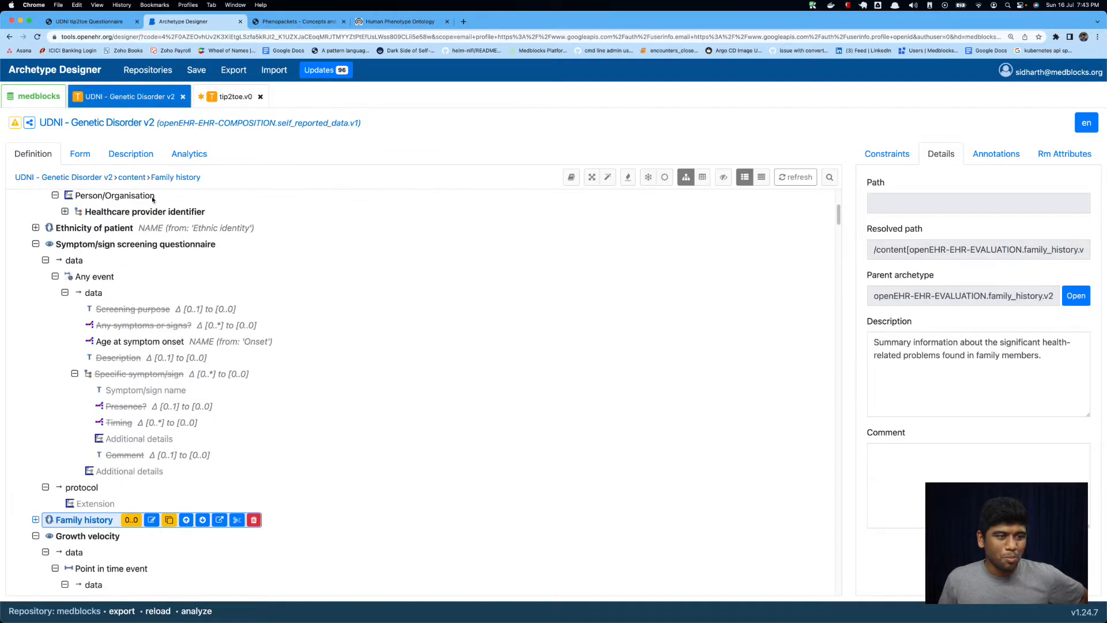
Select Growth velocity in UDNI - Genetic Disorder v2 and compare it with the fields of the questionnaire's Growth Chart section.
{"action": "left_click", "coordinate": [35, 245]}
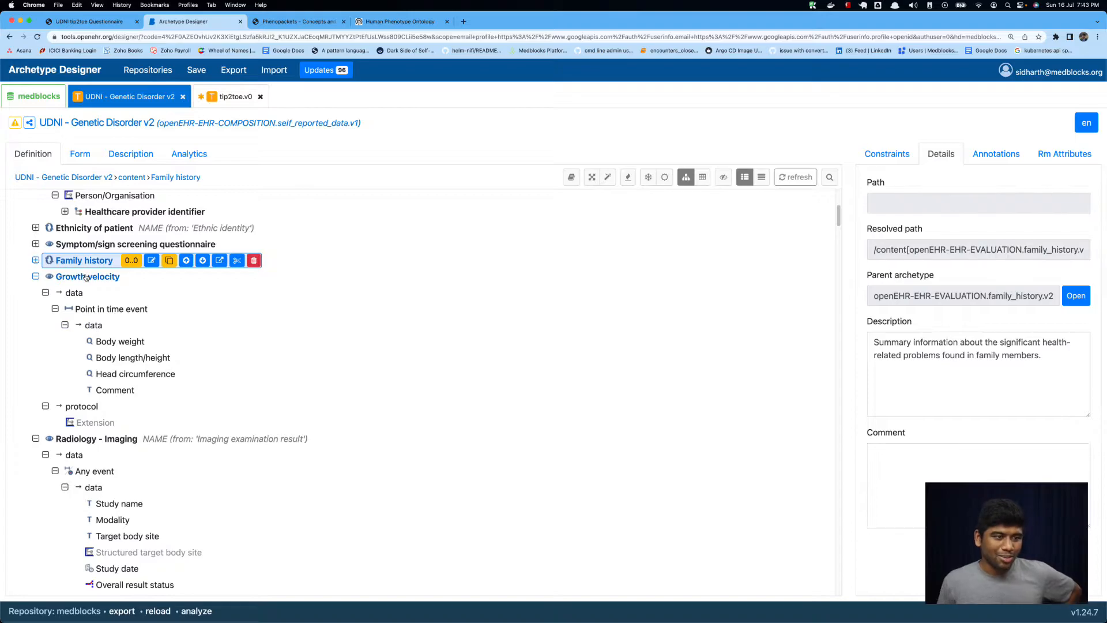
{"action": "left_click", "coordinate": [85, 277]}
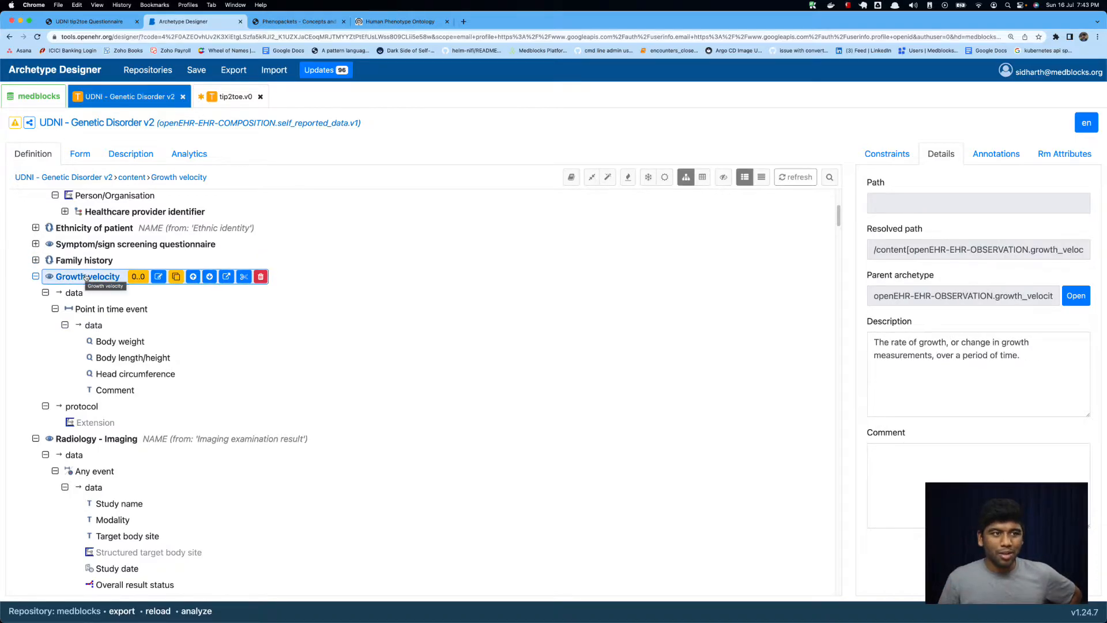
{"action": "left_click", "coordinate": [90, 21]}
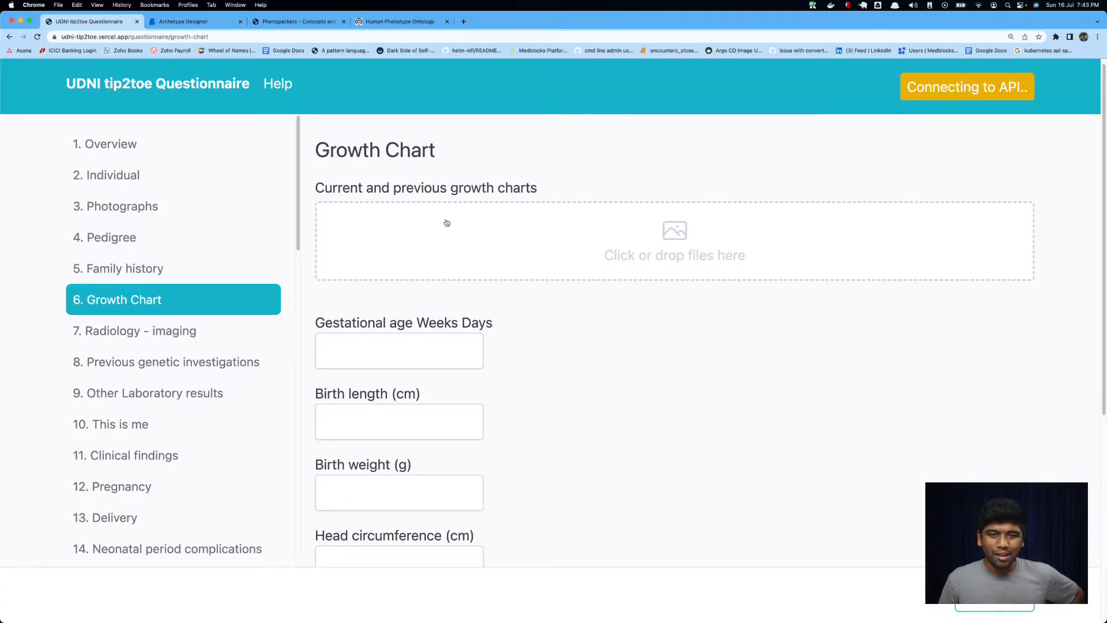
{"action": "scroll", "coordinate": [498, 276], "scroll_direction": "down", "scroll_amount": 4}
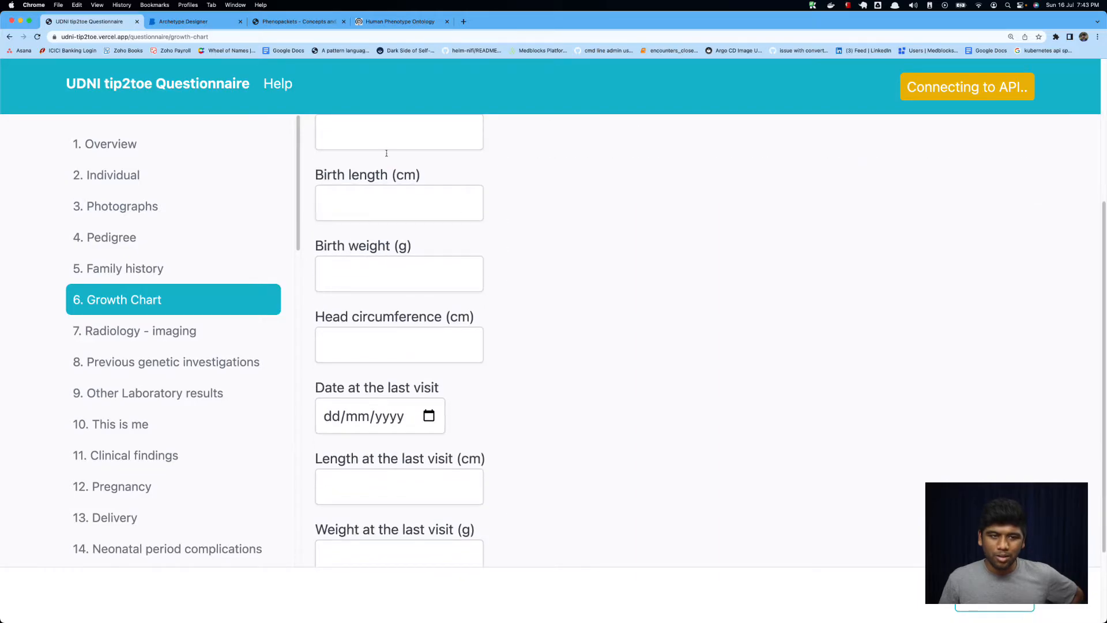
{"action": "scroll", "coordinate": [525, 233], "scroll_direction": "up", "scroll_amount": 5}
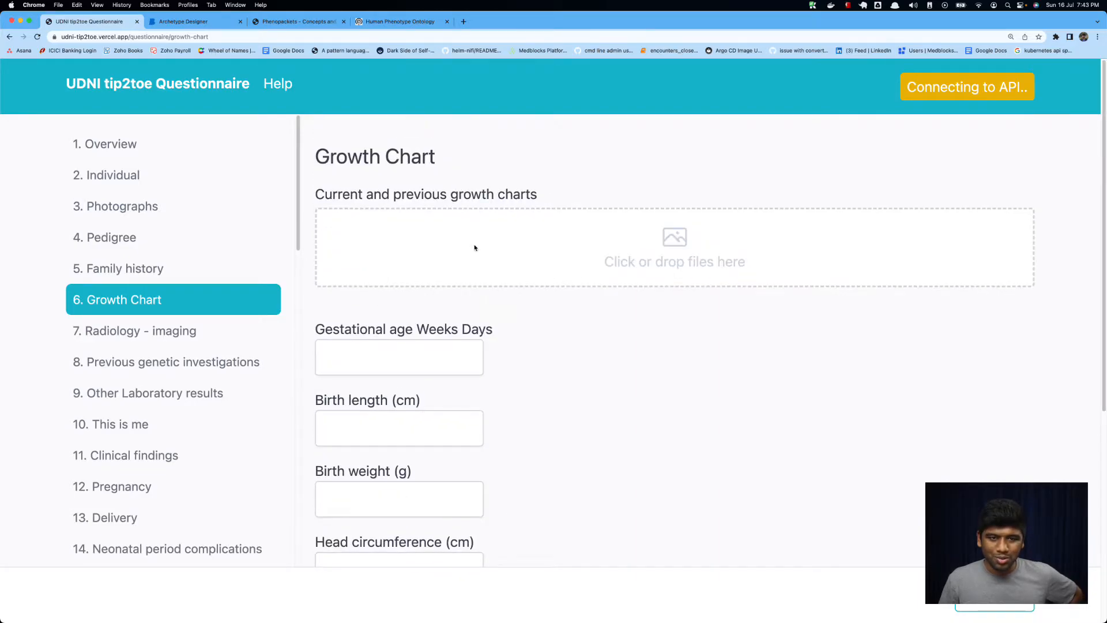
{"action": "left_click", "coordinate": [171, 23]}
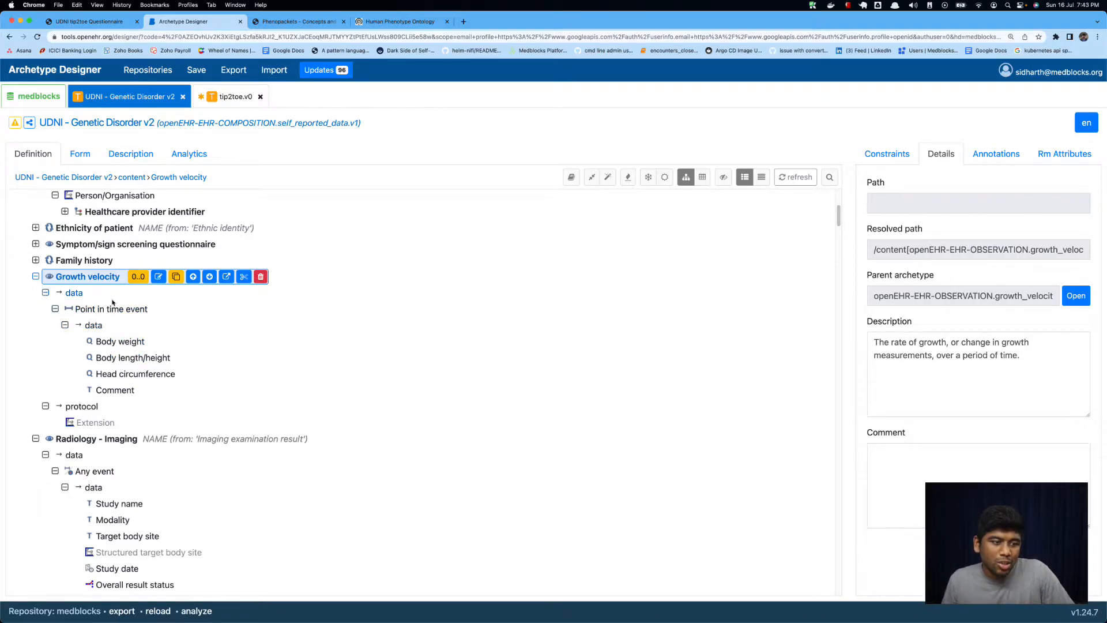
Check the constraints of the last-visit weight and length and their Point in time event under Growth chart in tip2toe.v0.
{"action": "left_click", "coordinate": [234, 96]}
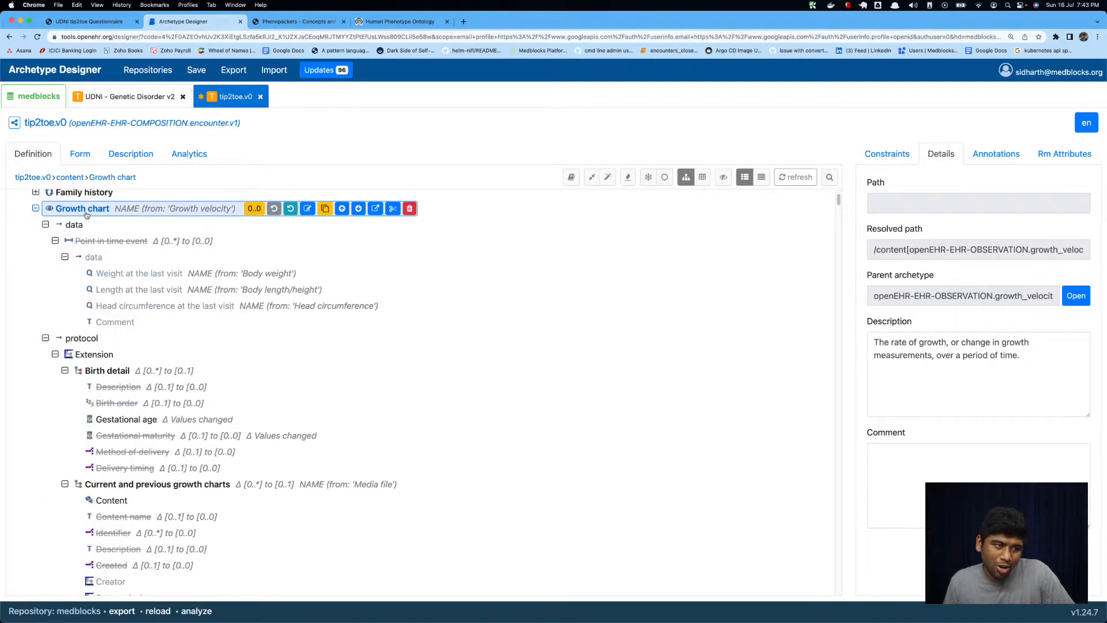
{"action": "left_click", "coordinate": [141, 274]}
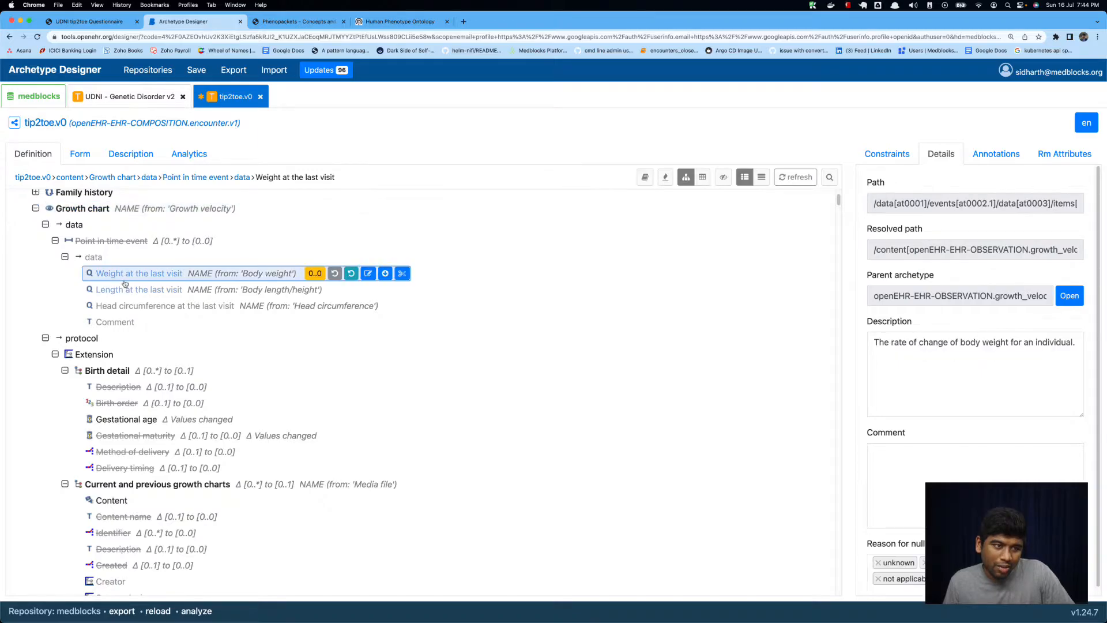
{"action": "left_click", "coordinate": [154, 297]}
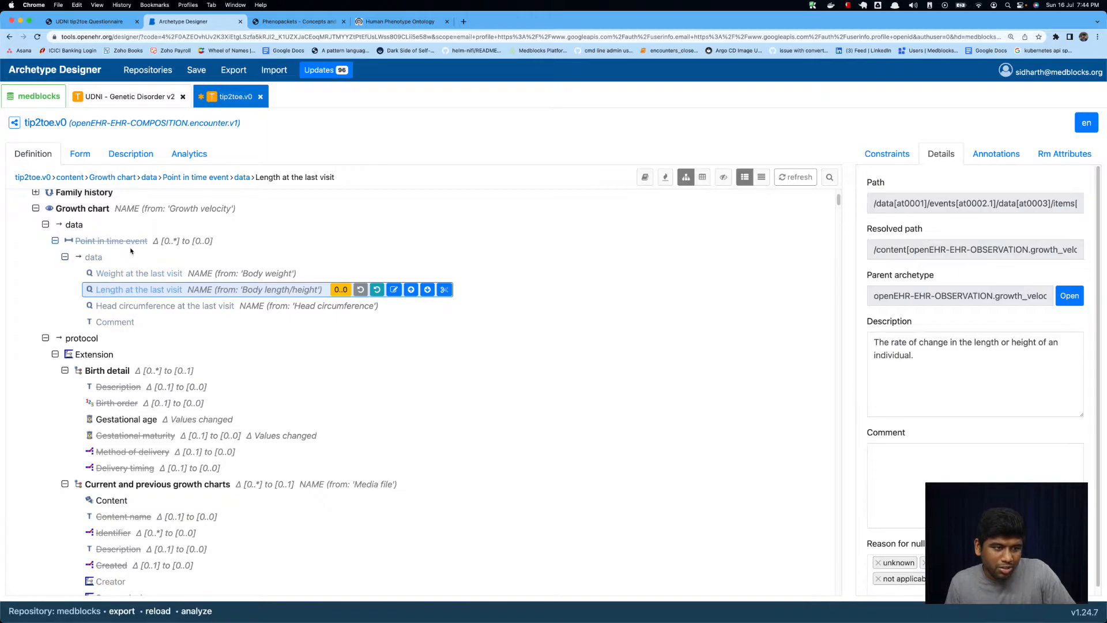
{"action": "left_click", "coordinate": [877, 155]}
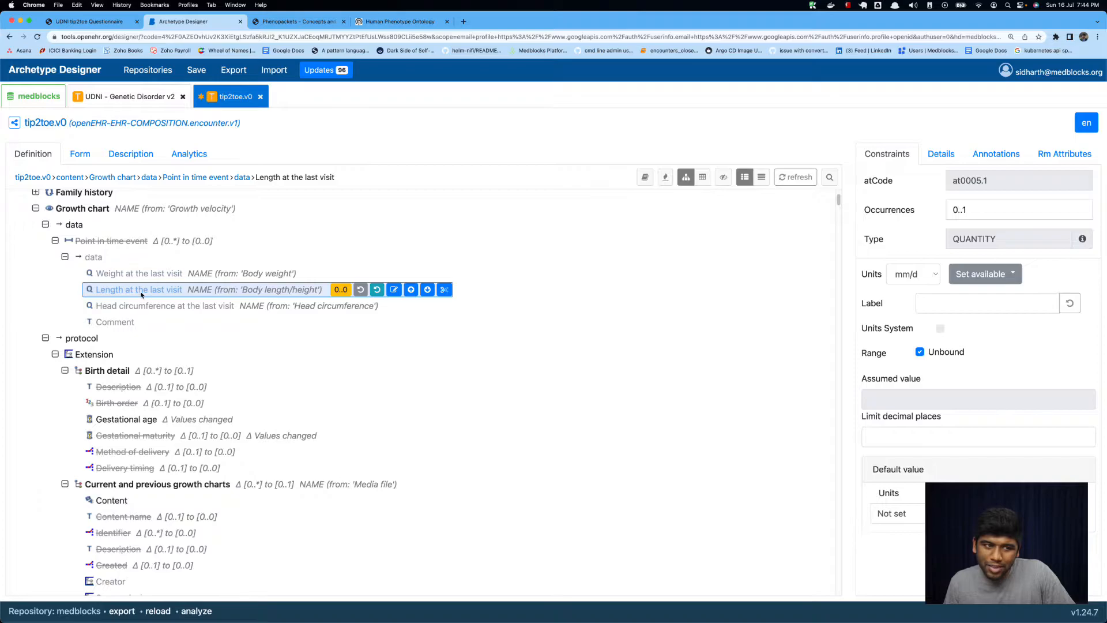
{"action": "left_click", "coordinate": [103, 275]}
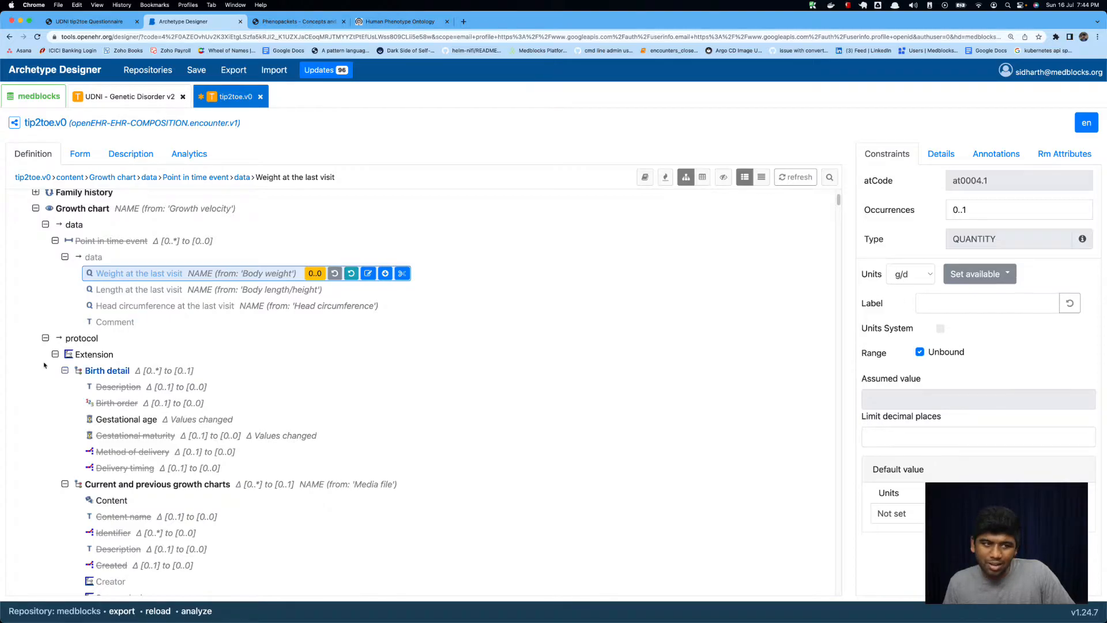
{"action": "left_click", "coordinate": [112, 292]}
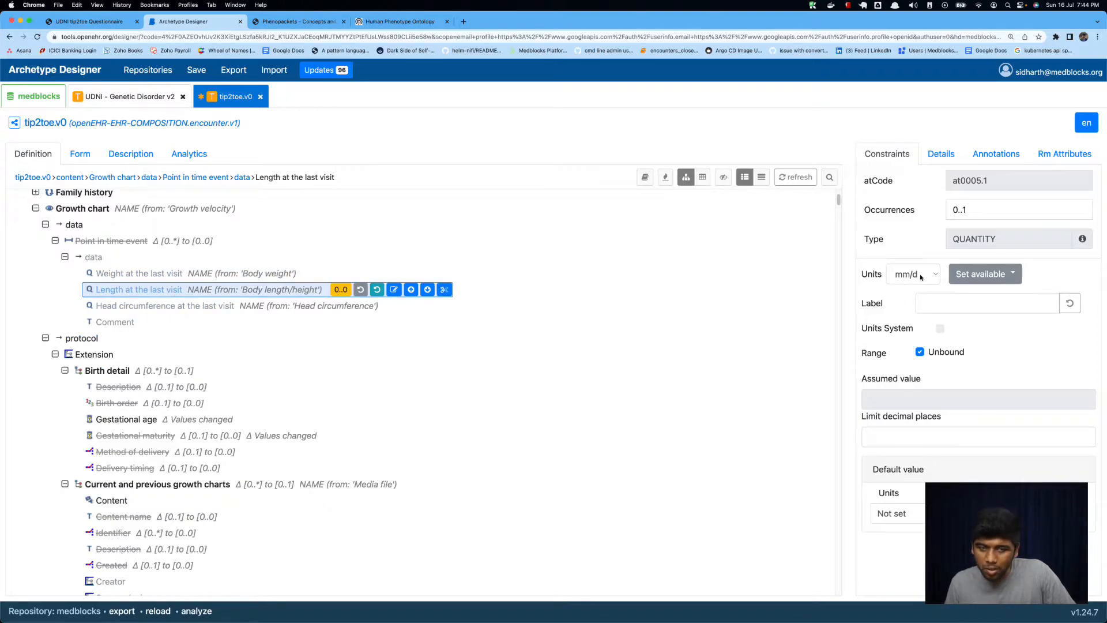
{"action": "left_click", "coordinate": [206, 276]}
{"action": "left_click", "coordinate": [166, 293]}
{"action": "left_click", "coordinate": [162, 276]}
{"action": "left_click", "coordinate": [90, 239]}
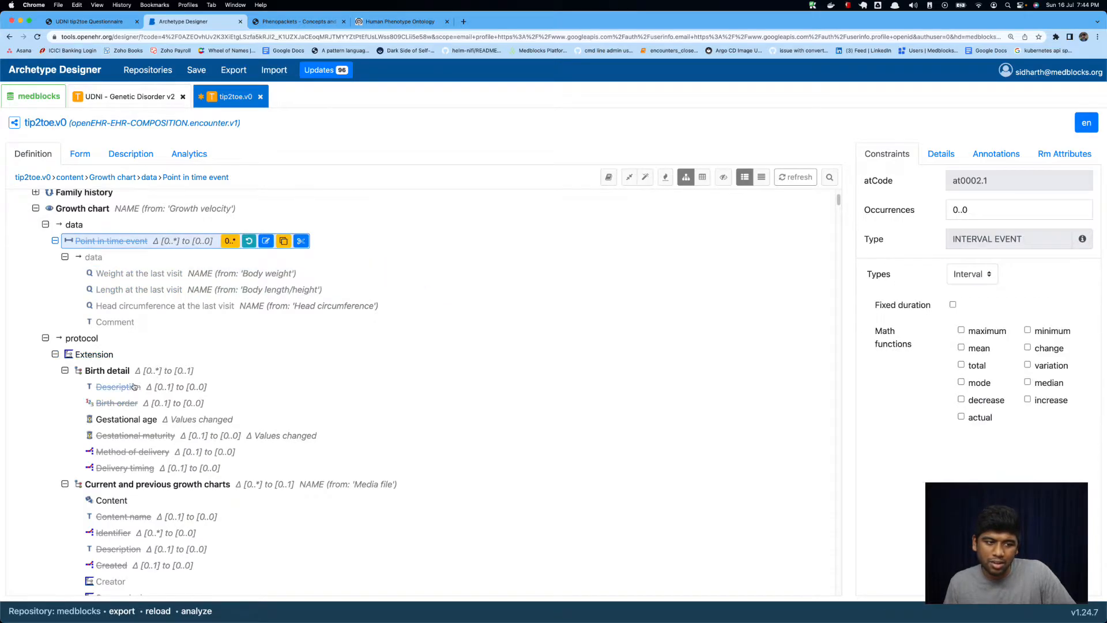
Inspect the Birth detail cluster under Growth chart, including the Gestational age constraints and the media Content element.
{"action": "left_click", "coordinate": [116, 371]}
{"action": "scroll", "coordinate": [155, 393], "scroll_direction": "down", "scroll_amount": 1}
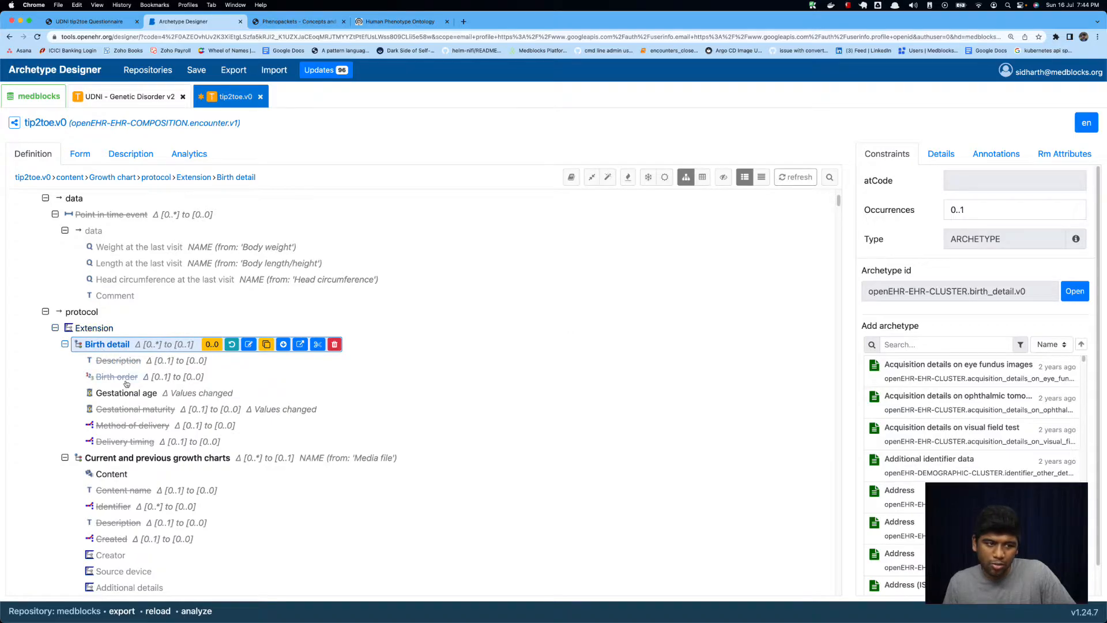
{"action": "scroll", "coordinate": [211, 376], "scroll_direction": "down", "scroll_amount": 1}
{"action": "scroll", "coordinate": [211, 376], "scroll_direction": "down", "scroll_amount": 5}
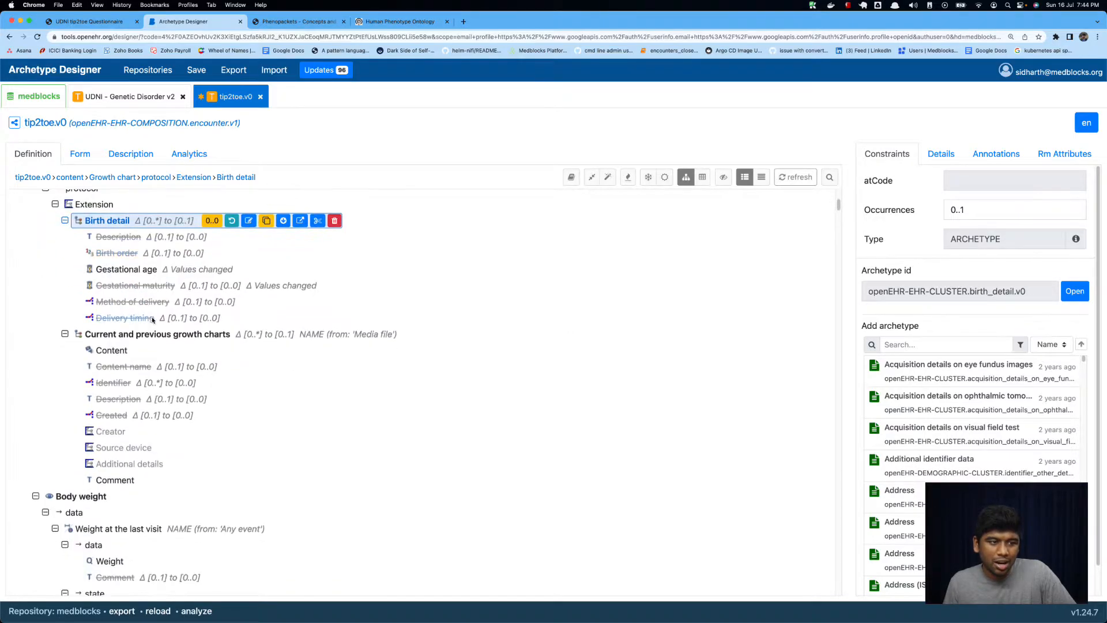
{"action": "left_click", "coordinate": [124, 269]}
{"action": "left_click", "coordinate": [114, 363]}
{"action": "left_click", "coordinate": [111, 350]}
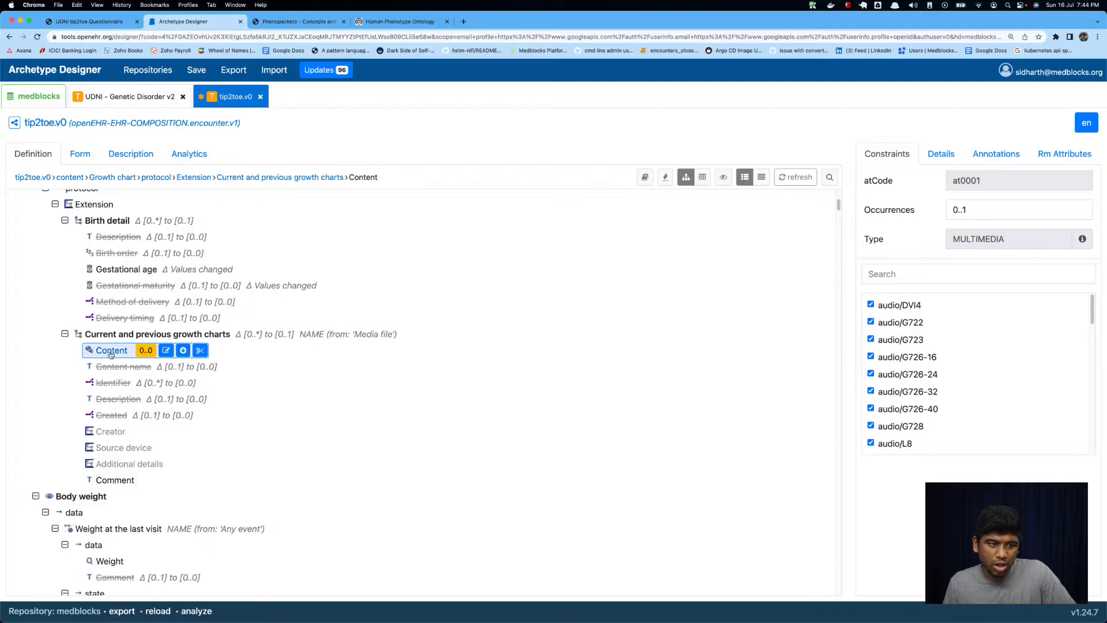
{"action": "left_click", "coordinate": [128, 269]}
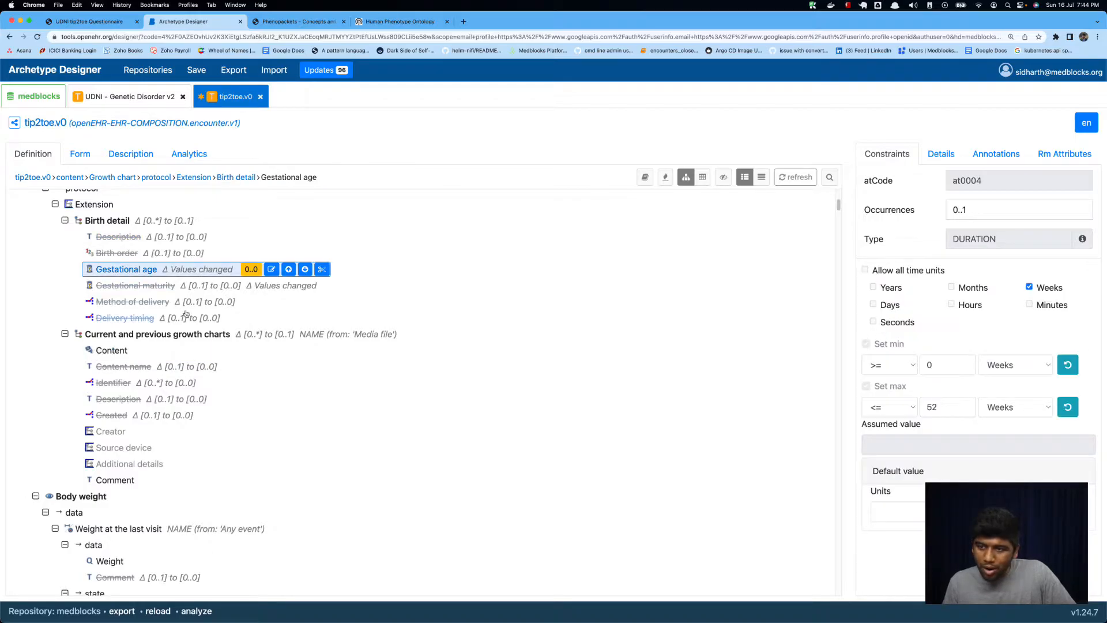
Select the Growth chart archetype in tip2toe.v0 and go through its data and protocol structure.
{"action": "scroll", "coordinate": [60, 317], "scroll_direction": "up", "scroll_amount": 6}
{"action": "scroll", "coordinate": [60, 317], "scroll_direction": "up", "scroll_amount": 4}
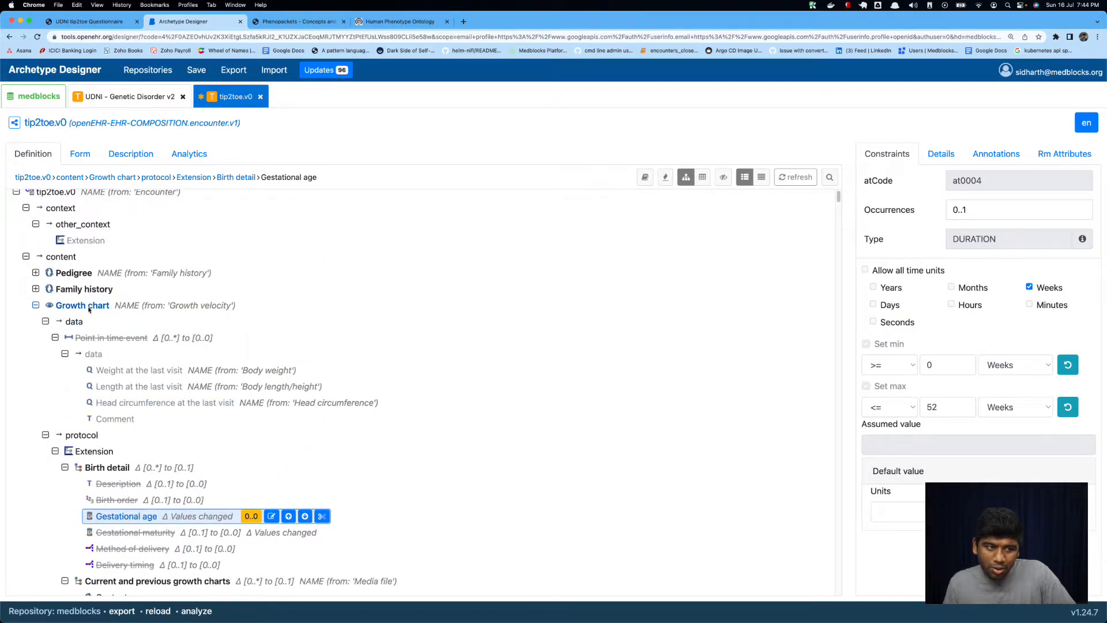
{"action": "left_click", "coordinate": [115, 309]}
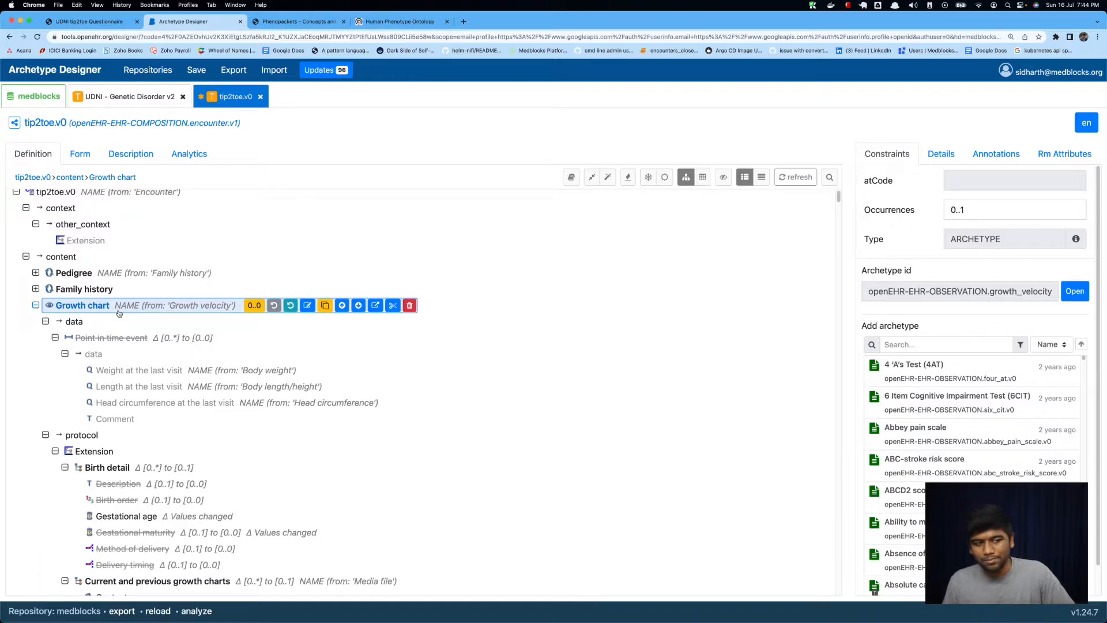
{"action": "scroll", "coordinate": [155, 363], "scroll_direction": "down", "scroll_amount": 1}
{"action": "scroll", "coordinate": [155, 364], "scroll_direction": "down", "scroll_amount": 6}
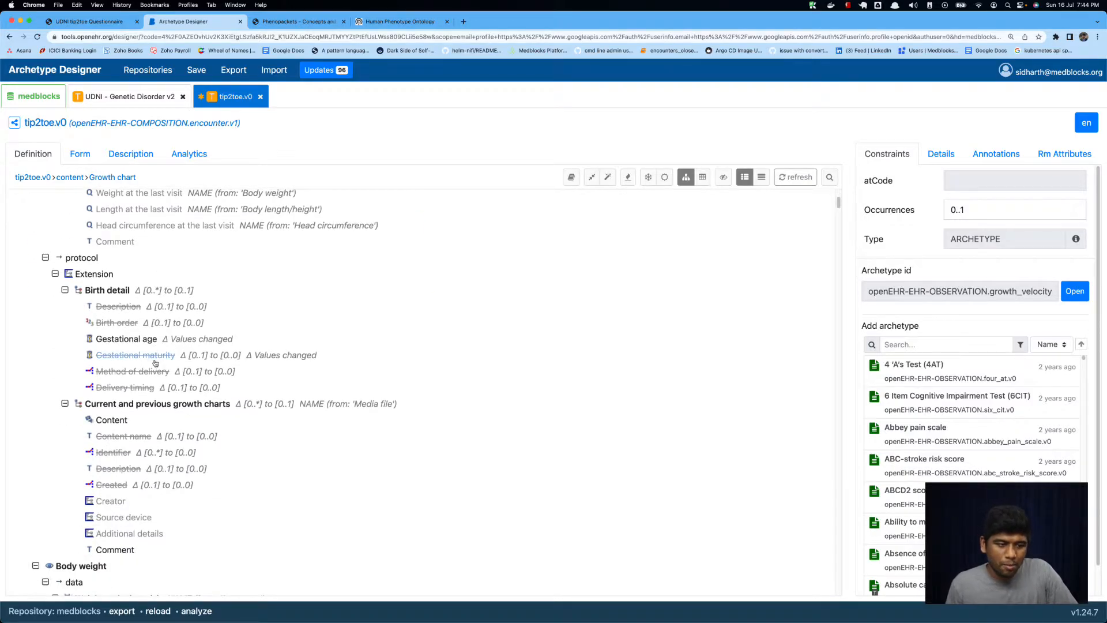
{"action": "scroll", "coordinate": [155, 364], "scroll_direction": "up", "scroll_amount": 3}
{"action": "scroll", "coordinate": [155, 363], "scroll_direction": "up", "scroll_amount": 2}
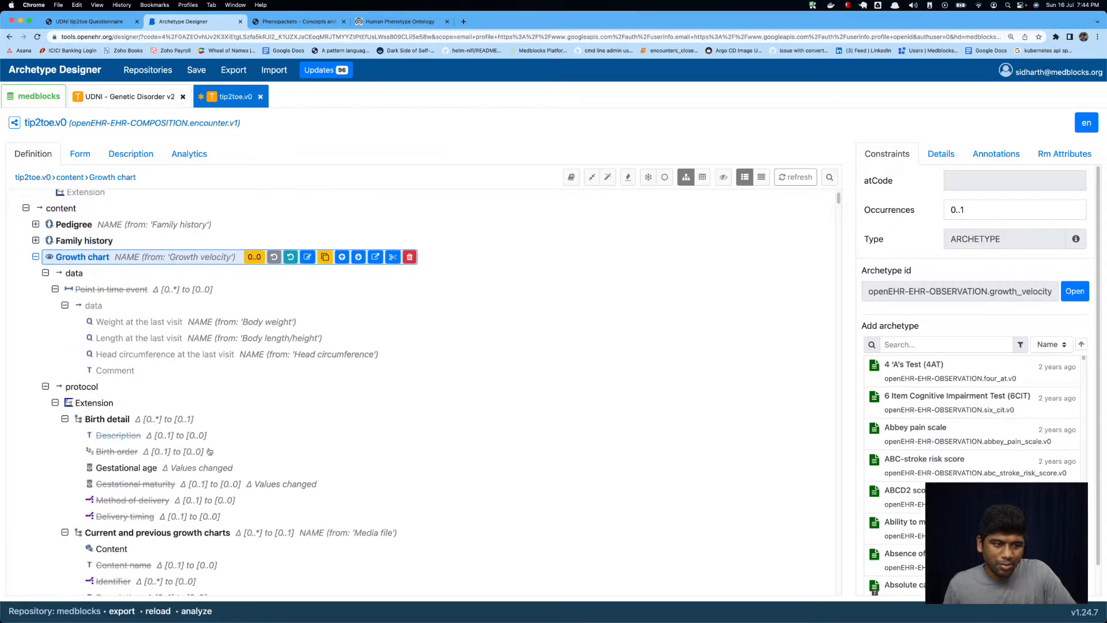
{"action": "scroll", "coordinate": [133, 300], "scroll_direction": "down", "scroll_amount": 4}
{"action": "scroll", "coordinate": [133, 300], "scroll_direction": "up", "scroll_amount": 4}
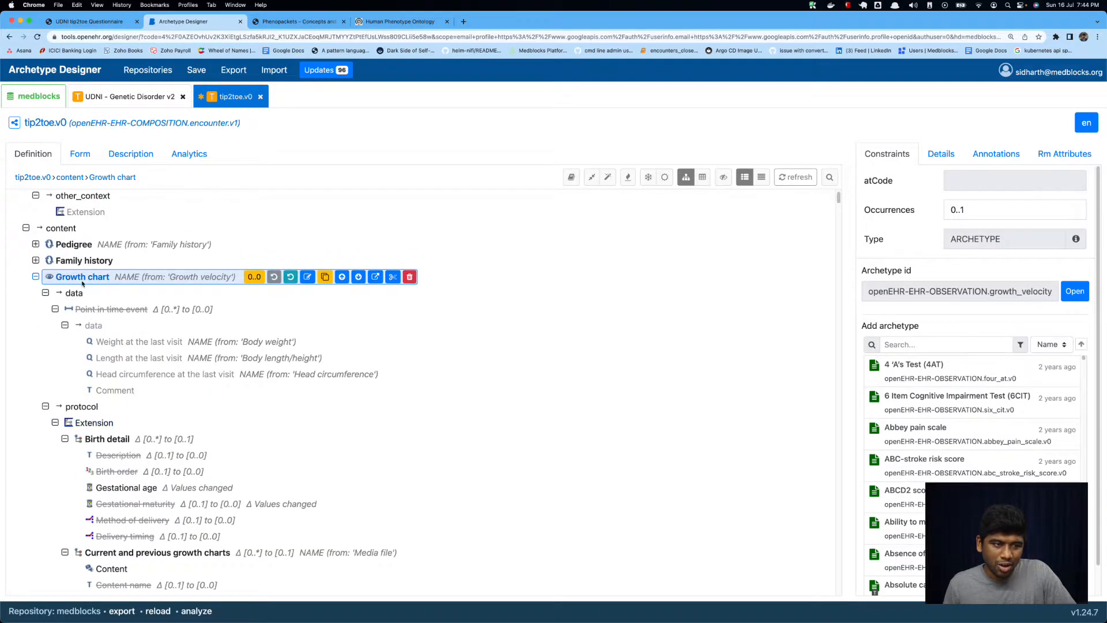
{"action": "scroll", "coordinate": [147, 364], "scroll_direction": "down", "scroll_amount": 2}
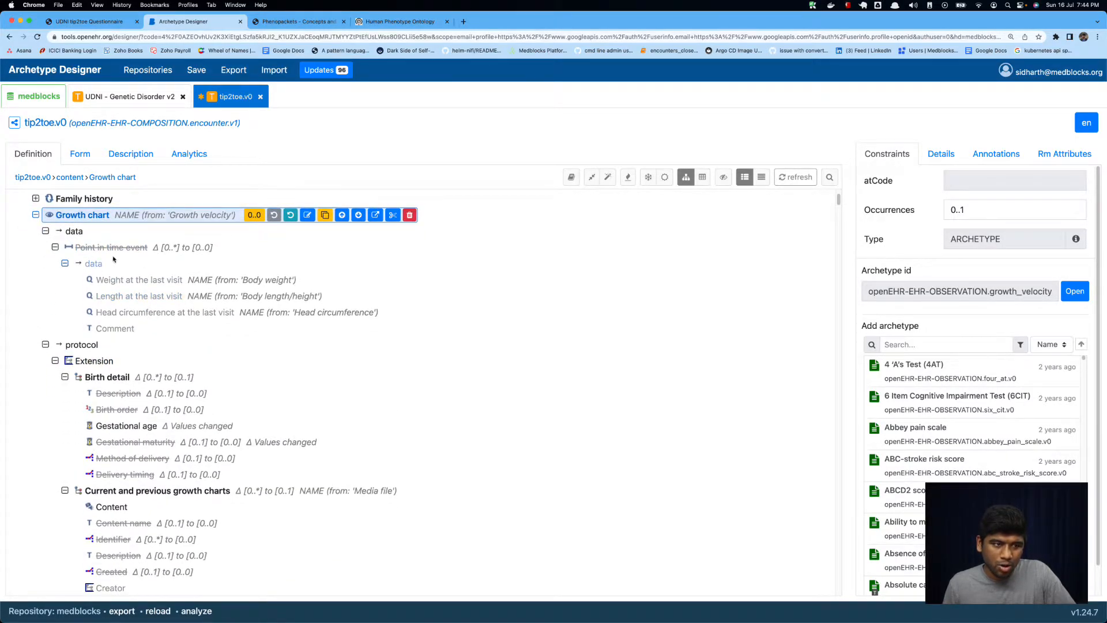
{"action": "scroll", "coordinate": [114, 359], "scroll_direction": "down", "scroll_amount": 1}
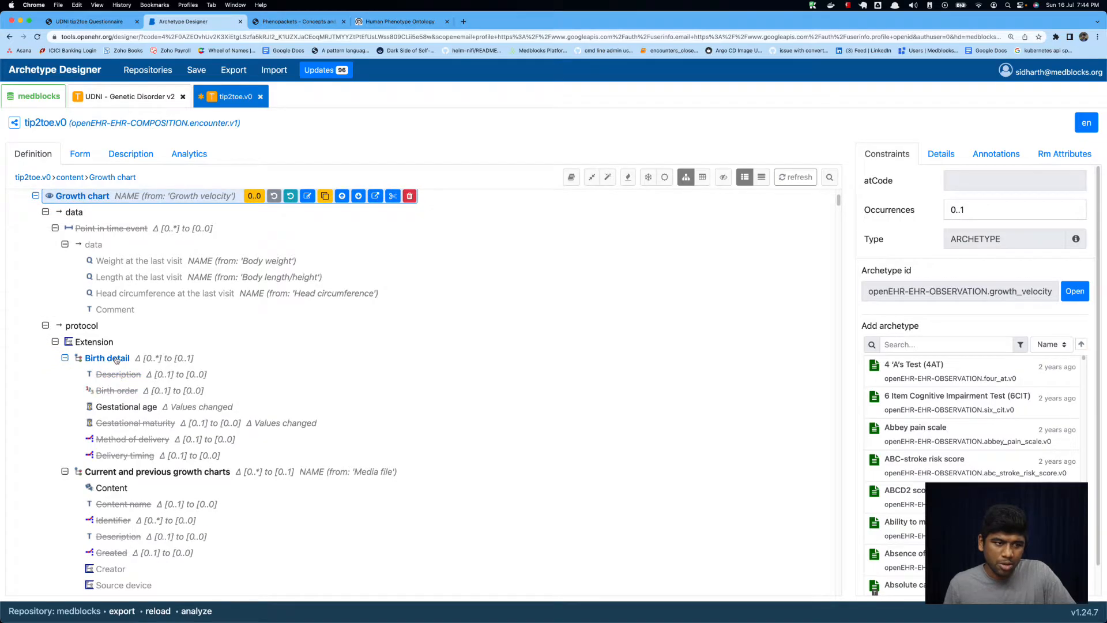
Examine the Content element of Current and previous growth charts and compare it with the questionnaire's growth chart upload field.
{"action": "left_click", "coordinate": [117, 360]}
{"action": "scroll", "coordinate": [118, 369], "scroll_direction": "down", "scroll_amount": 3}
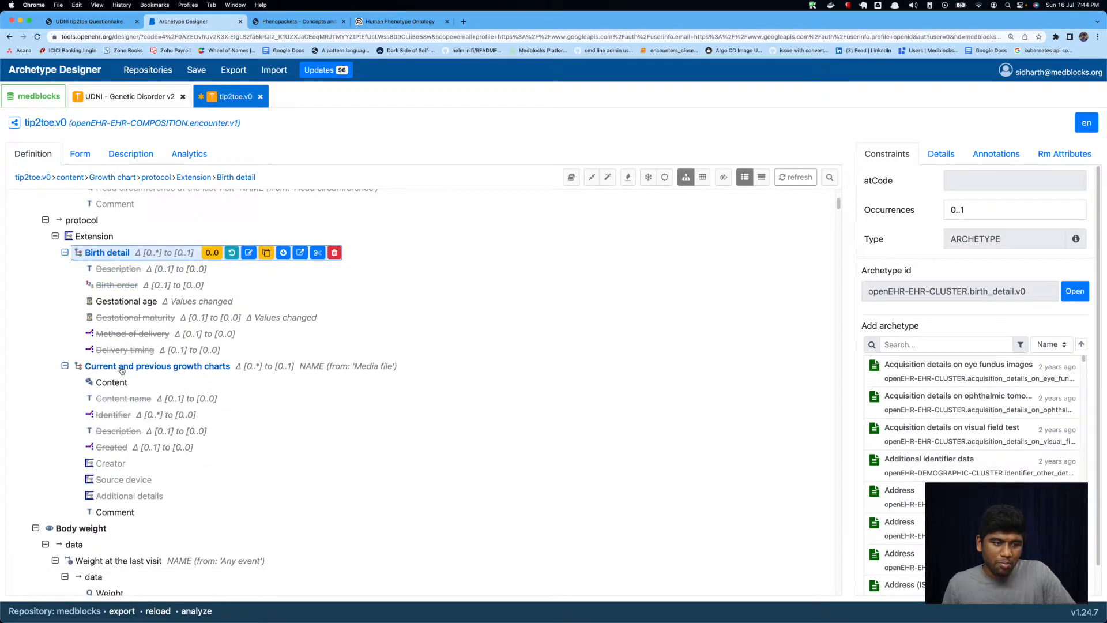
{"action": "left_click", "coordinate": [98, 367]}
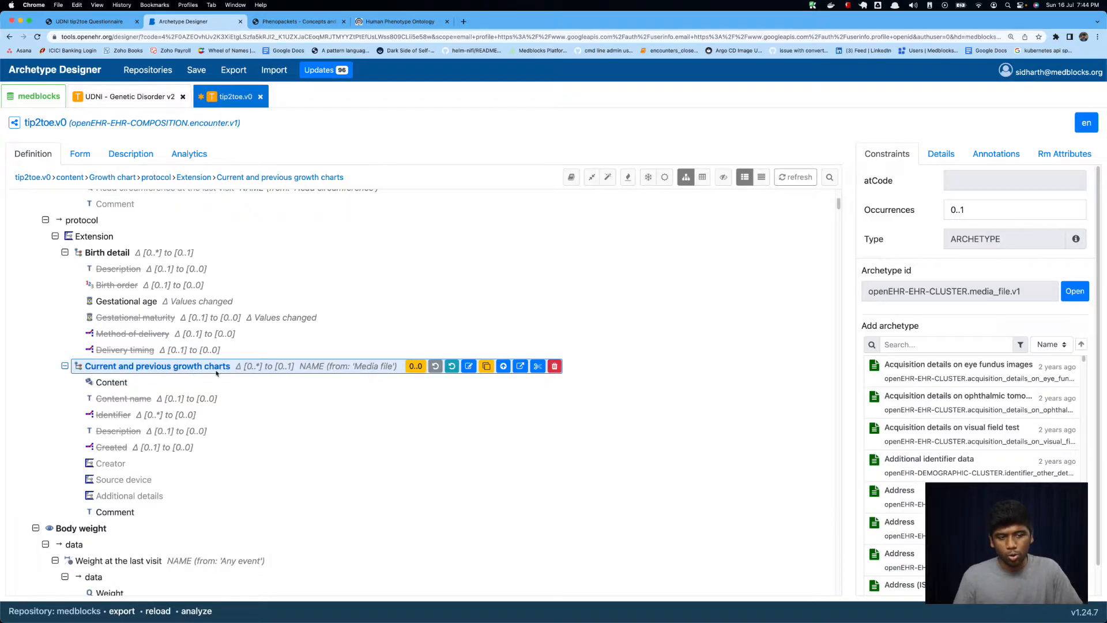
{"action": "left_click", "coordinate": [100, 382]}
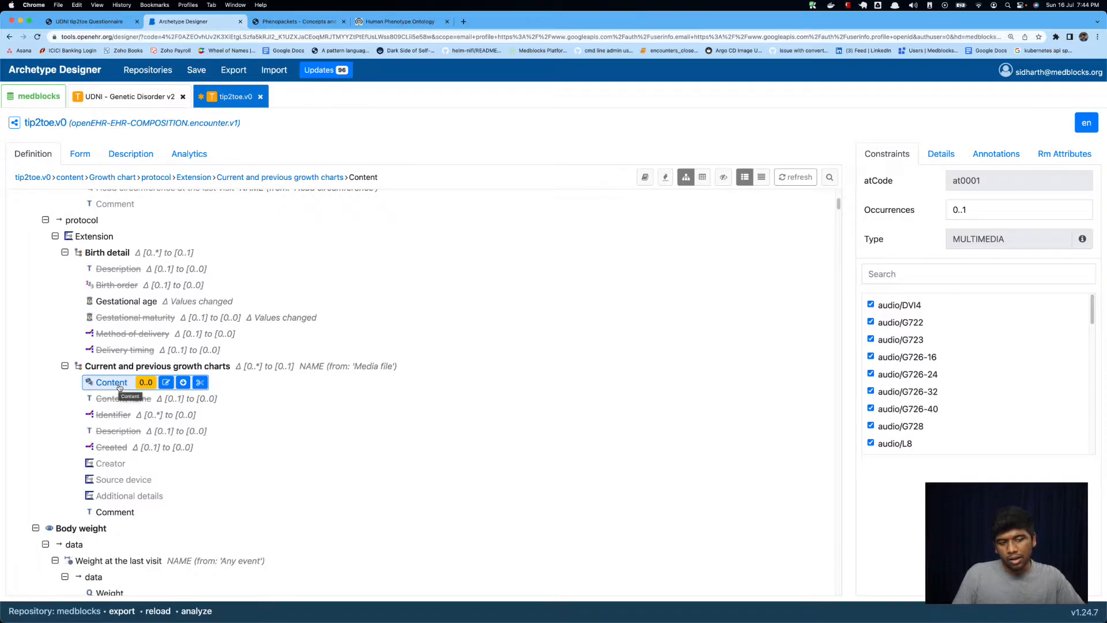
{"action": "scroll", "coordinate": [181, 350], "scroll_direction": "up", "scroll_amount": 5}
{"action": "left_click", "coordinate": [111, 24]}
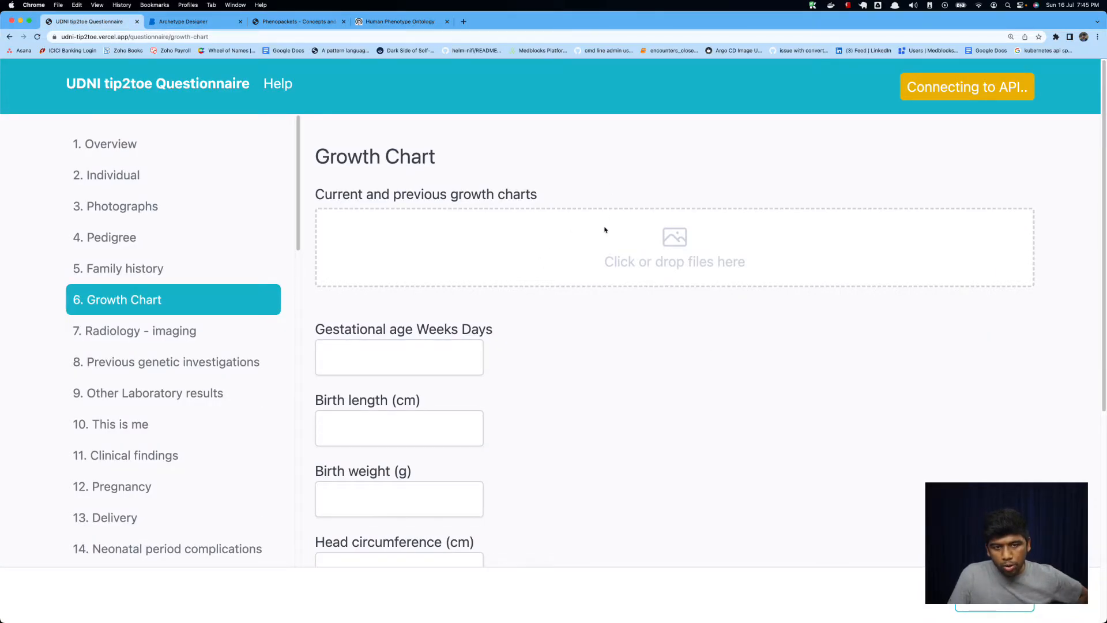
{"action": "left_click", "coordinate": [183, 21]}
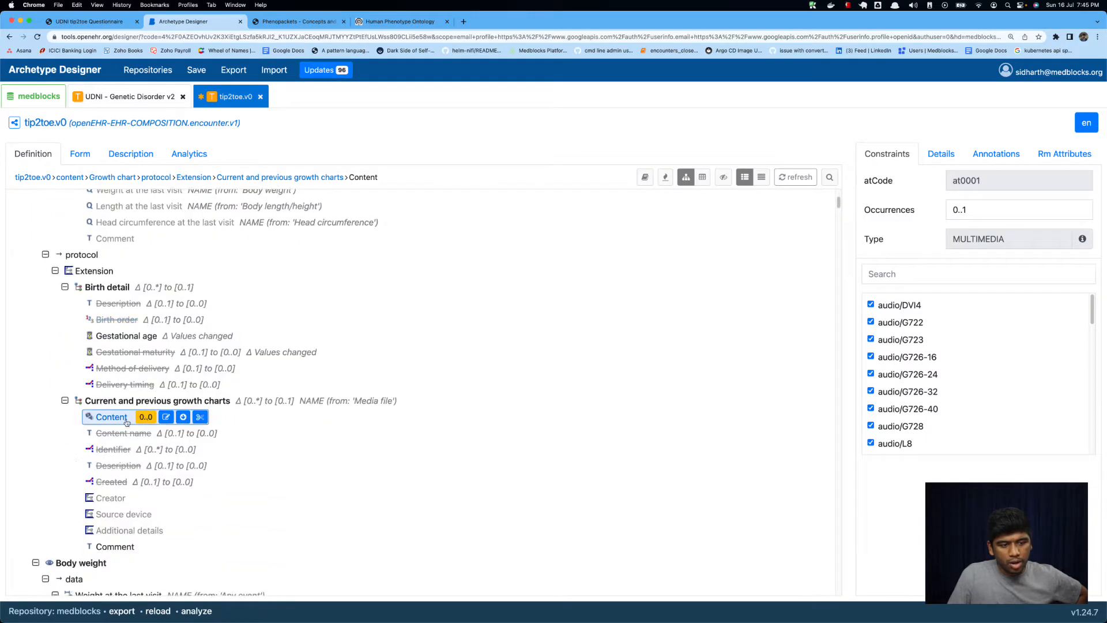
Revisit Length at the last visit, collapse and re-expand Point in time event, and review the Growth chart elements.
{"action": "scroll", "coordinate": [87, 357], "scroll_direction": "up", "scroll_amount": 5}
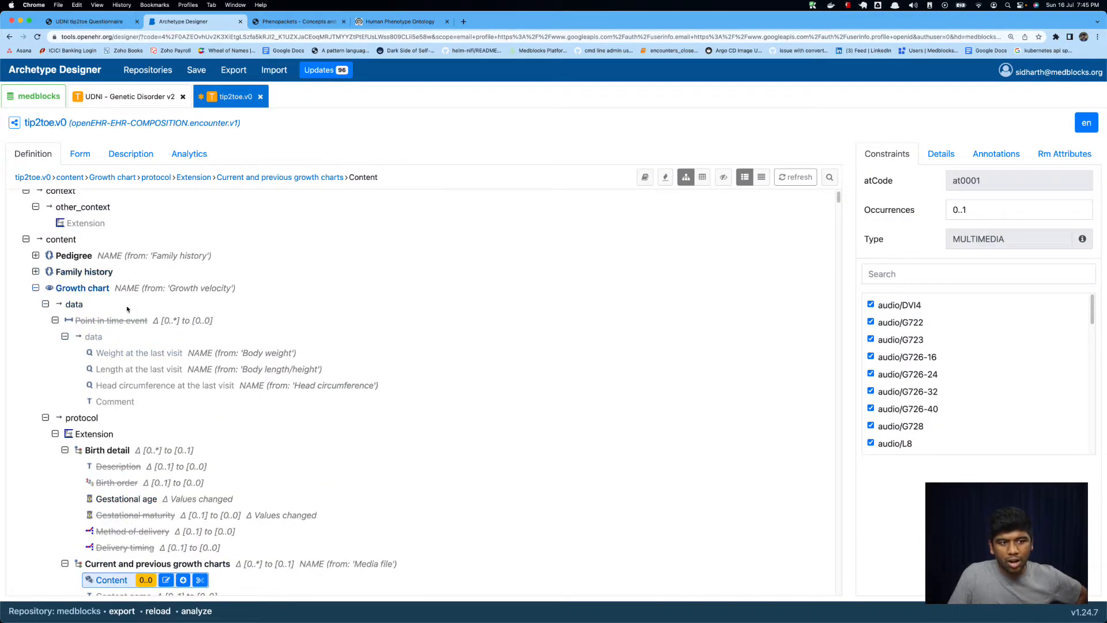
{"action": "left_click", "coordinate": [132, 354]}
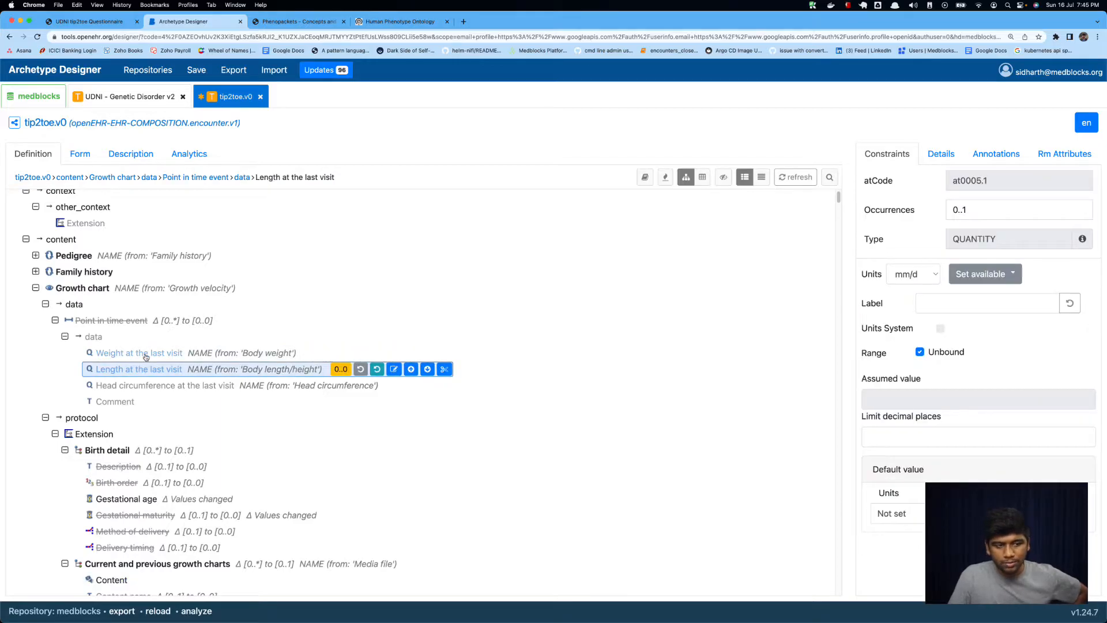
{"action": "left_click", "coordinate": [55, 321]}
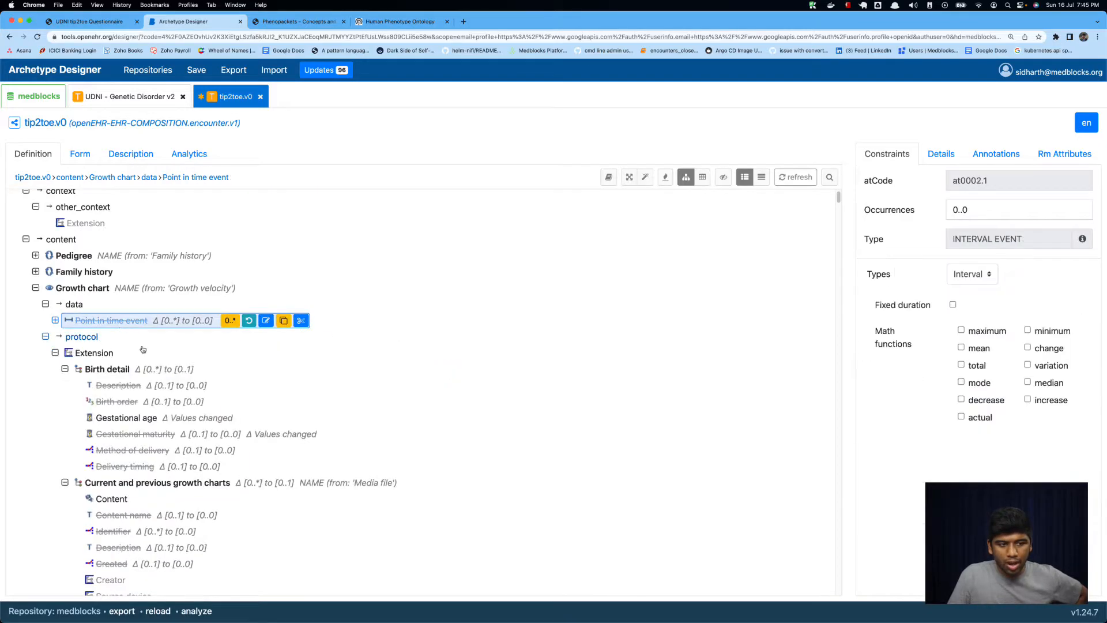
{"action": "left_click", "coordinate": [56, 320]}
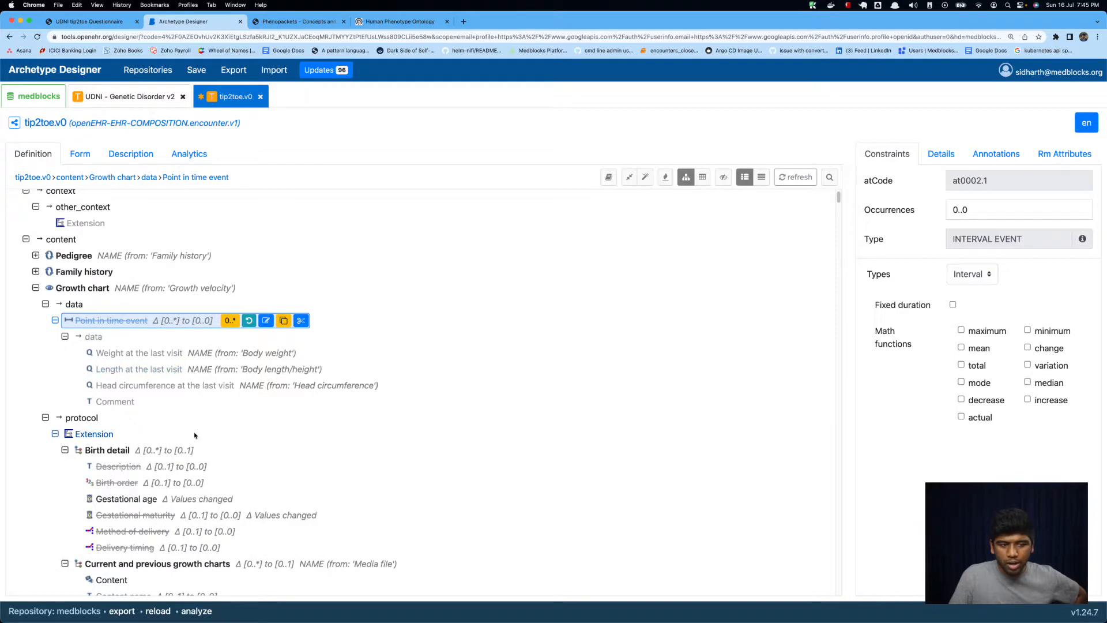
{"action": "scroll", "coordinate": [147, 469], "scroll_direction": "down", "scroll_amount": 5}
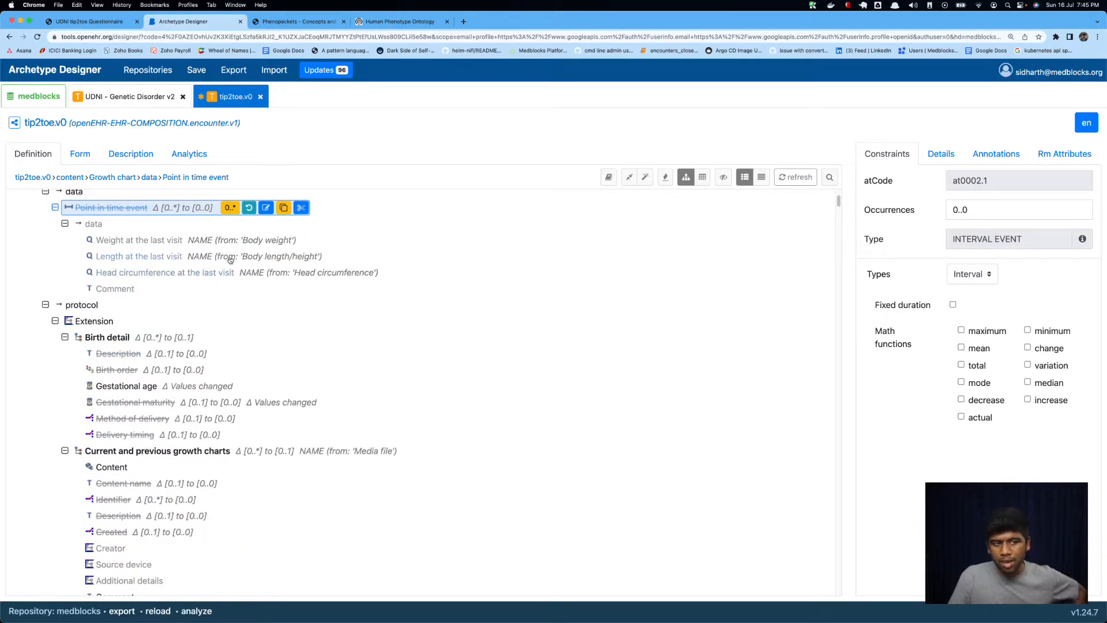
{"action": "scroll", "coordinate": [208, 248], "scroll_direction": "up", "scroll_amount": 3}
{"action": "left_click", "coordinate": [182, 239]}
Review the measurement fields in the questionnaire's Growth Chart section and return to Growth velocity in UDNI - Genetic Disorder v2.
{"action": "left_click", "coordinate": [89, 21]}
{"action": "scroll", "coordinate": [513, 296], "scroll_direction": "down", "scroll_amount": 4}
{"action": "left_click", "coordinate": [413, 298]}
{"action": "left_click", "coordinate": [404, 355]}
{"action": "left_click", "coordinate": [183, 21]}
{"action": "scroll", "coordinate": [216, 305], "scroll_direction": "down", "scroll_amount": 4}
{"action": "scroll", "coordinate": [216, 305], "scroll_direction": "up", "scroll_amount": 5}
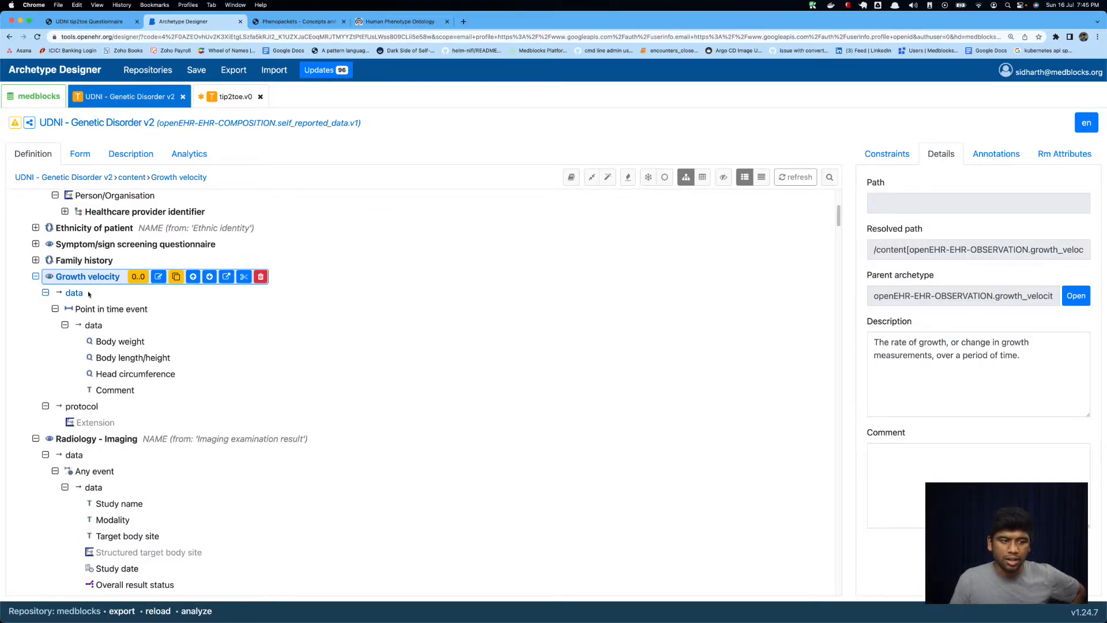
In tip2toe.v0, collapse Growth chart and compare the Weight elements of Body weight's Weight at the last visit and Birth events.
{"action": "scroll", "coordinate": [173, 277], "scroll_direction": "down", "scroll_amount": 1}
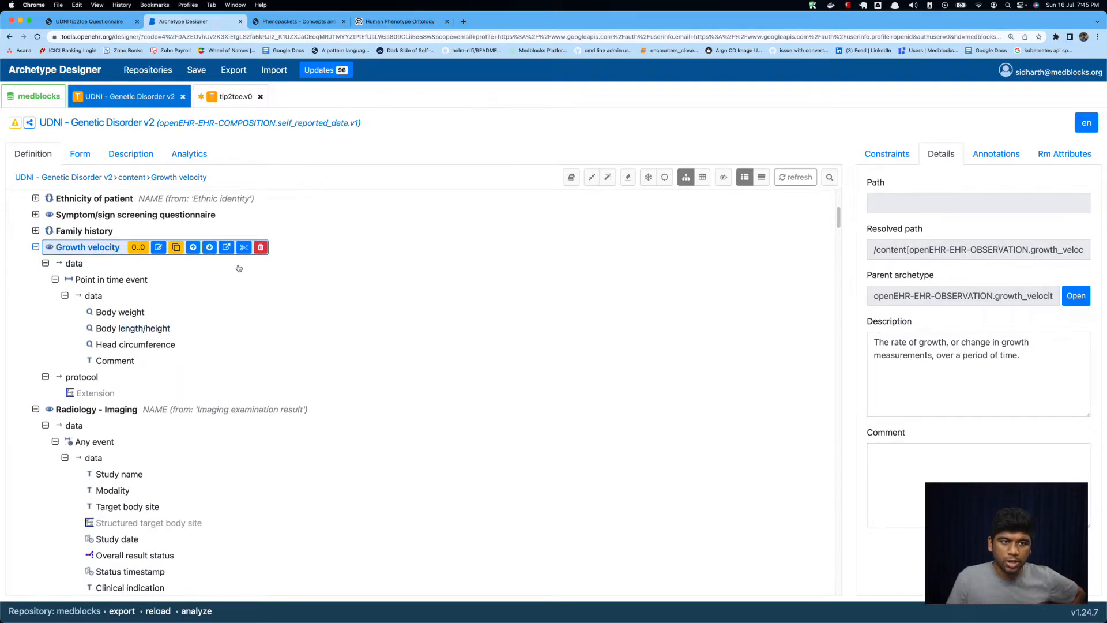
{"action": "left_click", "coordinate": [231, 96]}
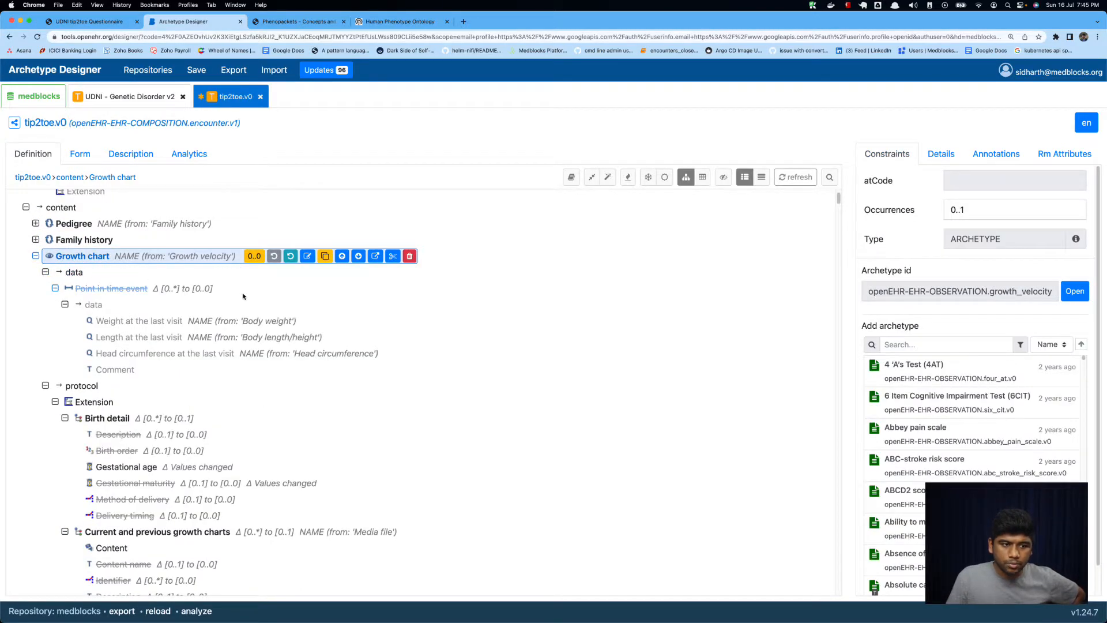
{"action": "left_click", "coordinate": [36, 259]}
{"action": "left_click", "coordinate": [81, 278]}
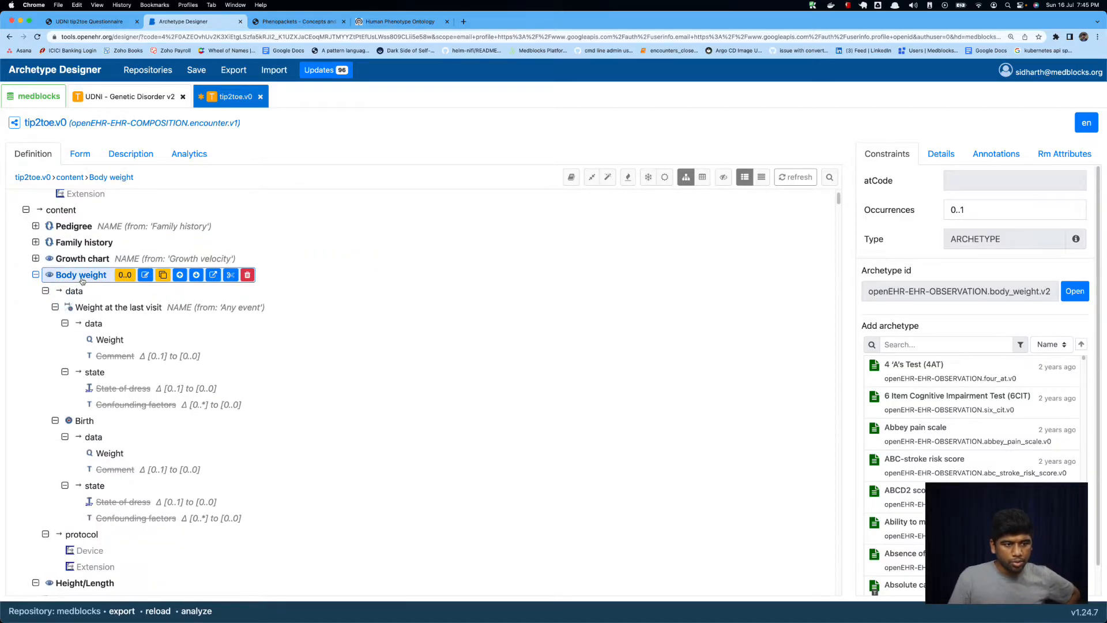
{"action": "left_click", "coordinate": [126, 309]}
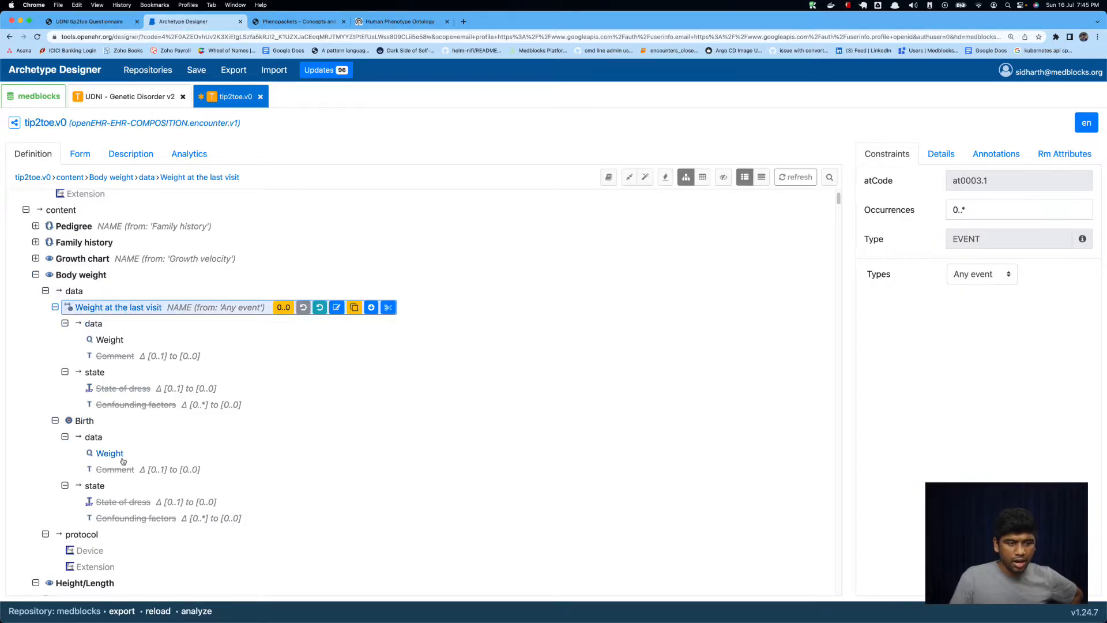
{"action": "left_click", "coordinate": [123, 458]}
{"action": "left_click", "coordinate": [110, 340]}
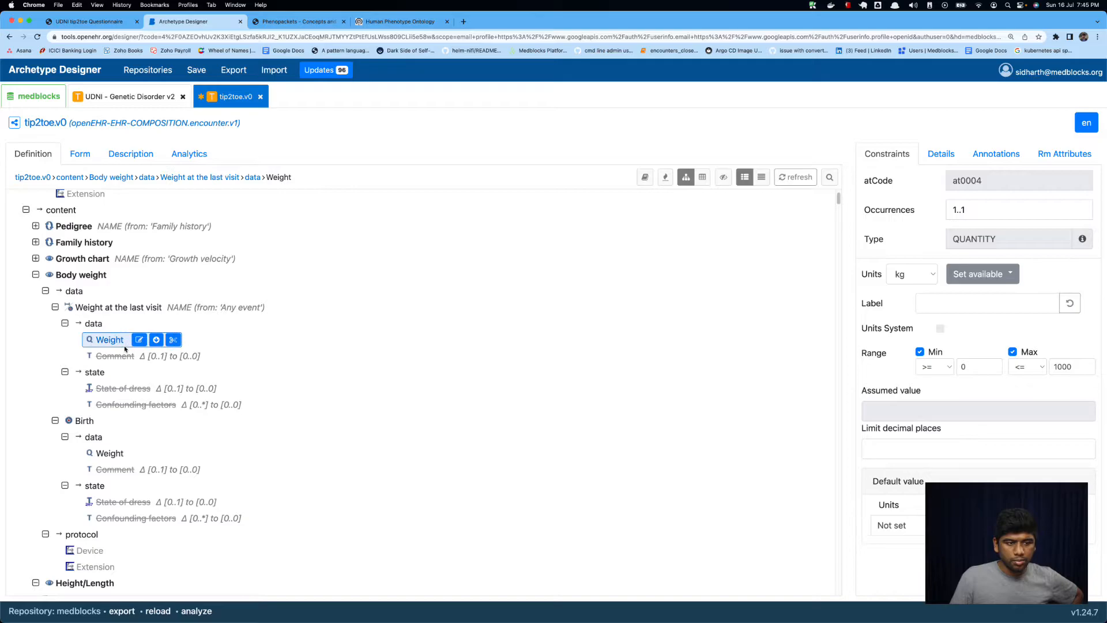
{"action": "left_click", "coordinate": [115, 469]}
{"action": "left_click", "coordinate": [117, 460]}
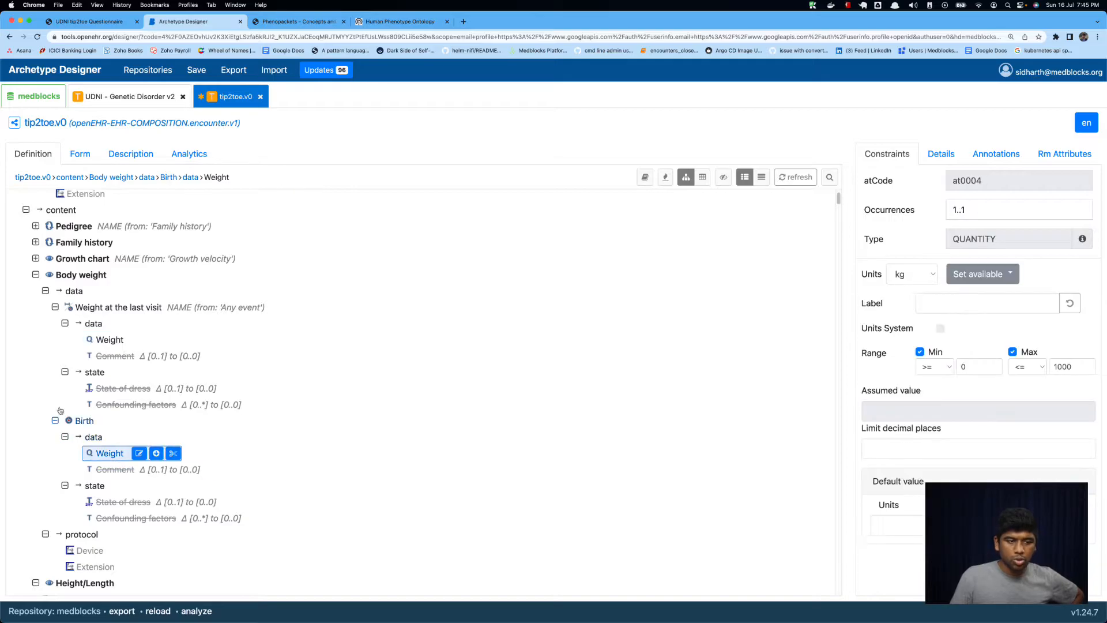
Collapse Body weight, re-expand Growth chart and examine its Point in time event, Weight at the last visit and Length at the last visit.
{"action": "left_click", "coordinate": [37, 274]}
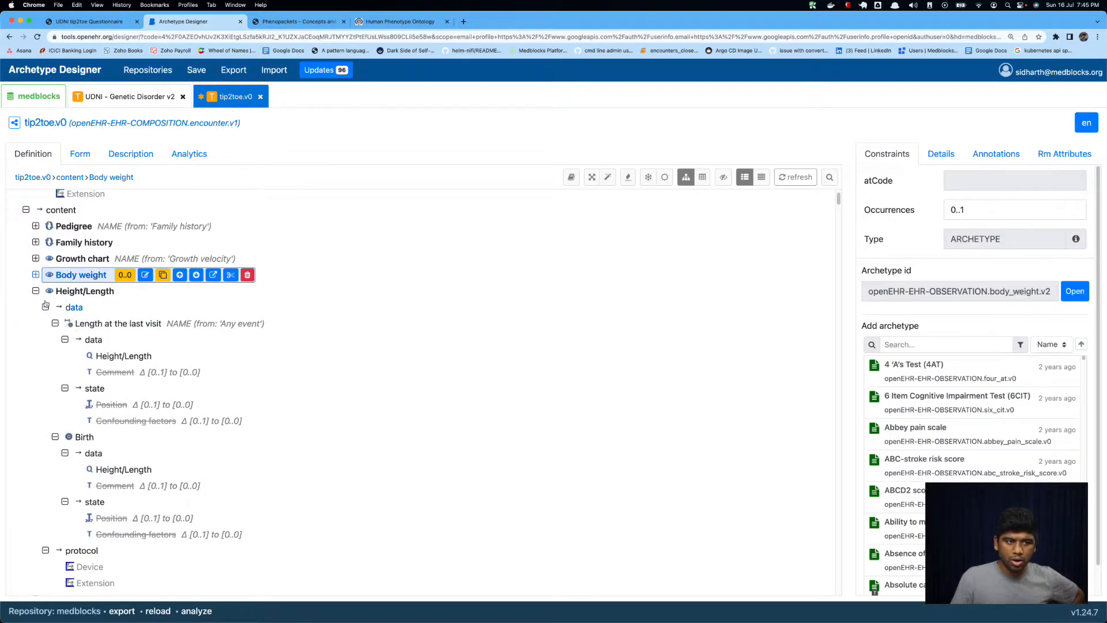
{"action": "left_click", "coordinate": [37, 262]}
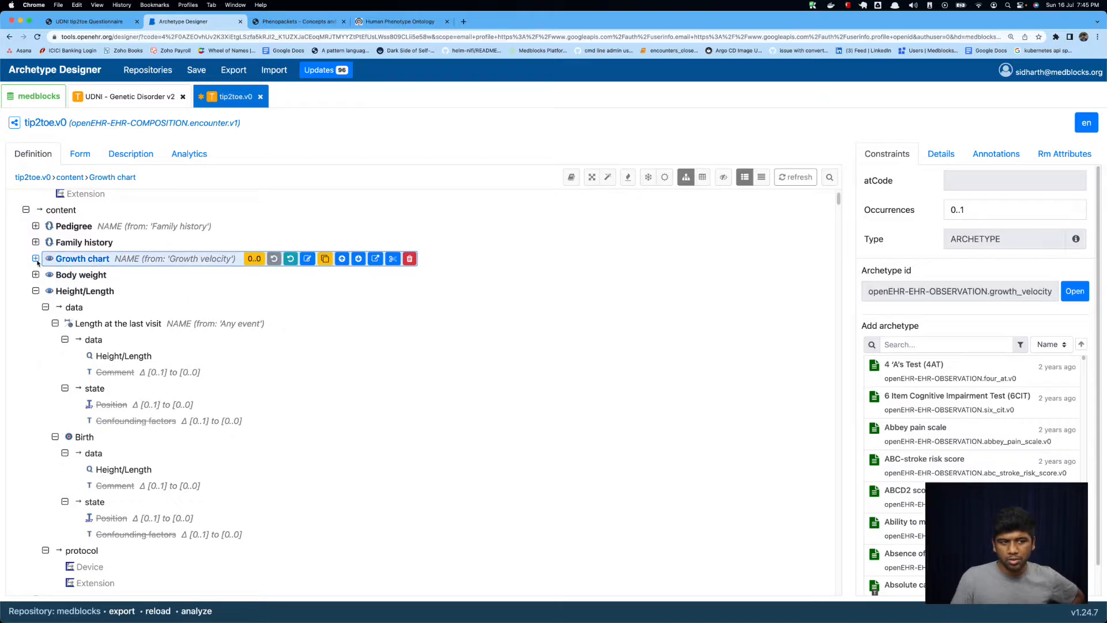
{"action": "left_click", "coordinate": [35, 259]}
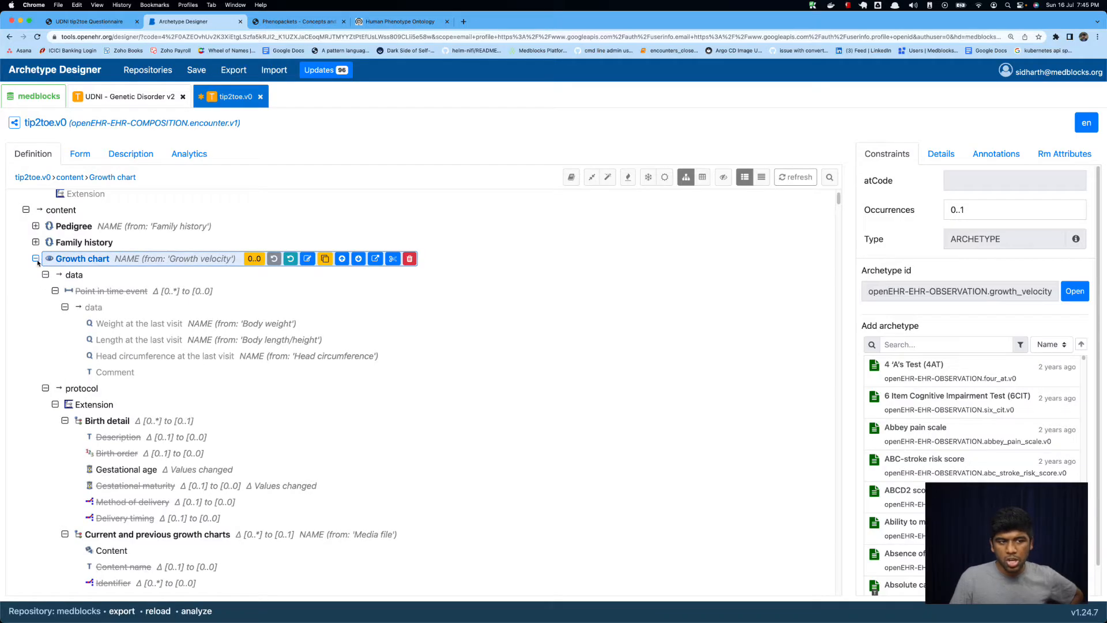
{"action": "left_click", "coordinate": [127, 292]}
{"action": "left_click", "coordinate": [134, 324]}
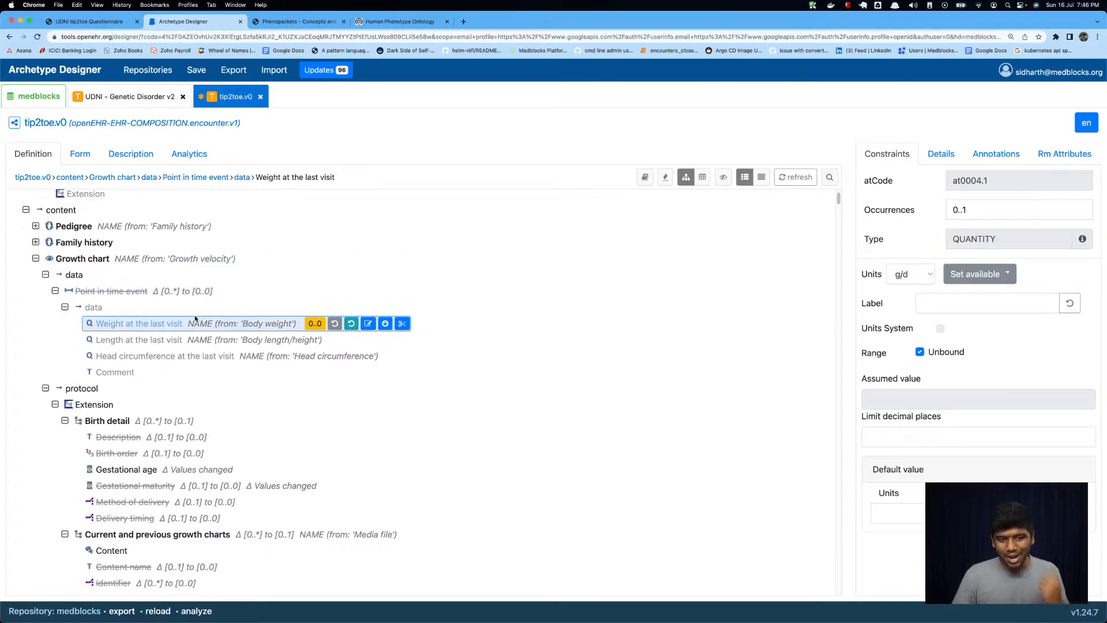
{"action": "left_click", "coordinate": [210, 340]}
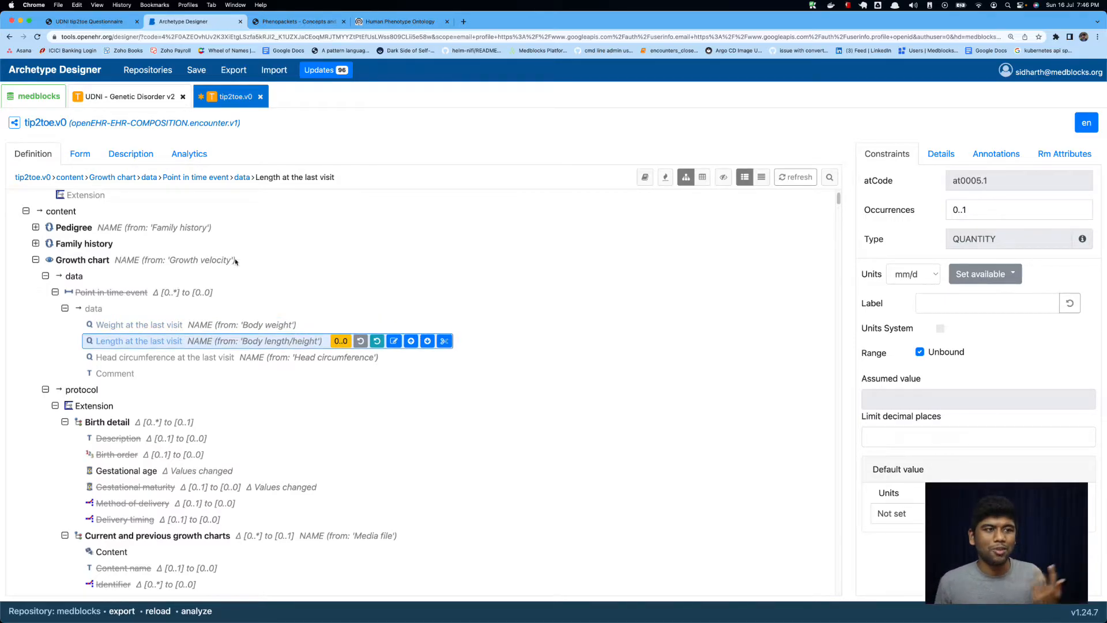
Check the corresponding fields in the UDNI tip2toe Questionnaire and return to the tip2toe.v0 template.
{"action": "left_click", "coordinate": [90, 22]}
{"action": "scroll", "coordinate": [476, 245], "scroll_direction": "up", "scroll_amount": 3}
{"action": "scroll", "coordinate": [404, 220], "scroll_direction": "down", "scroll_amount": 4}
{"action": "left_click", "coordinate": [220, 25]}
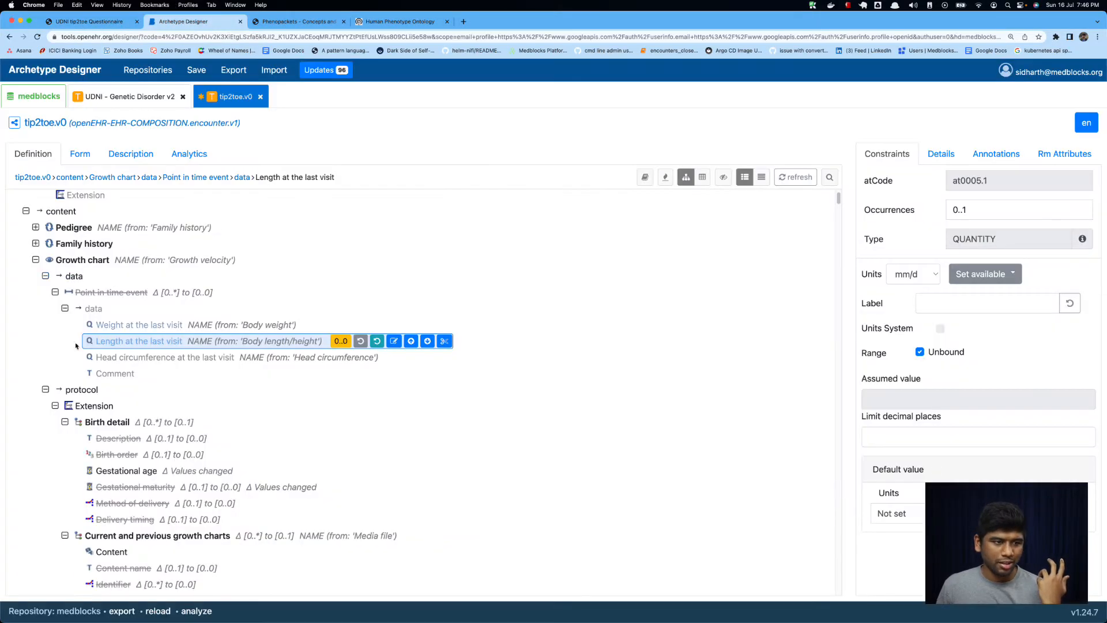
Collapse Growth chart and Height/Length, and examine Head circumference's last visit and Birth events with their Head circumference elements.
{"action": "left_click", "coordinate": [37, 261]}
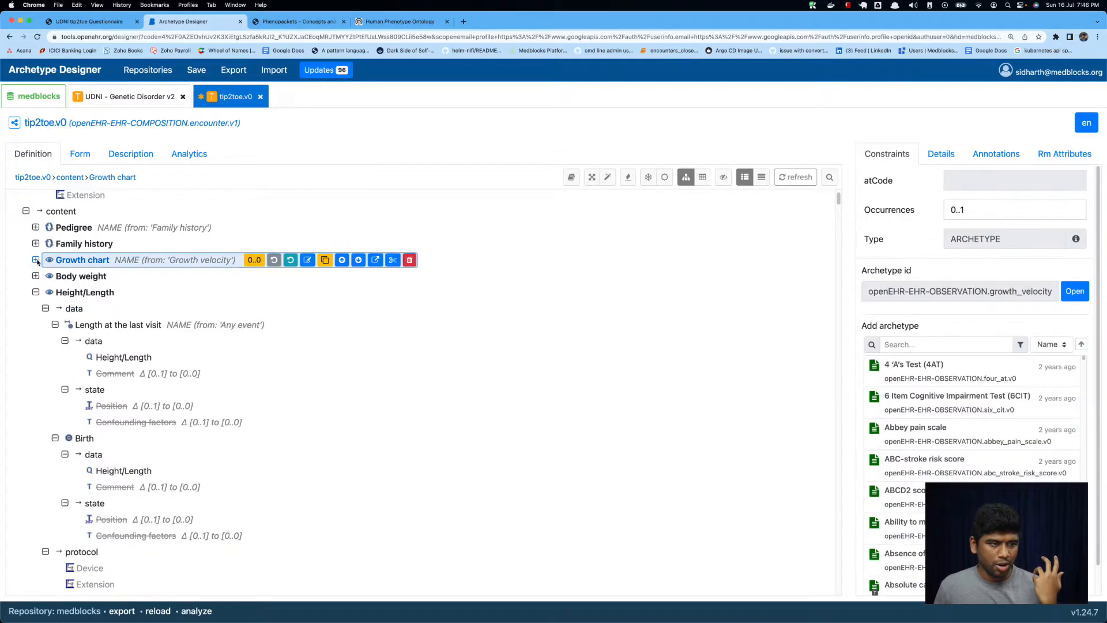
{"action": "left_click", "coordinate": [35, 293]}
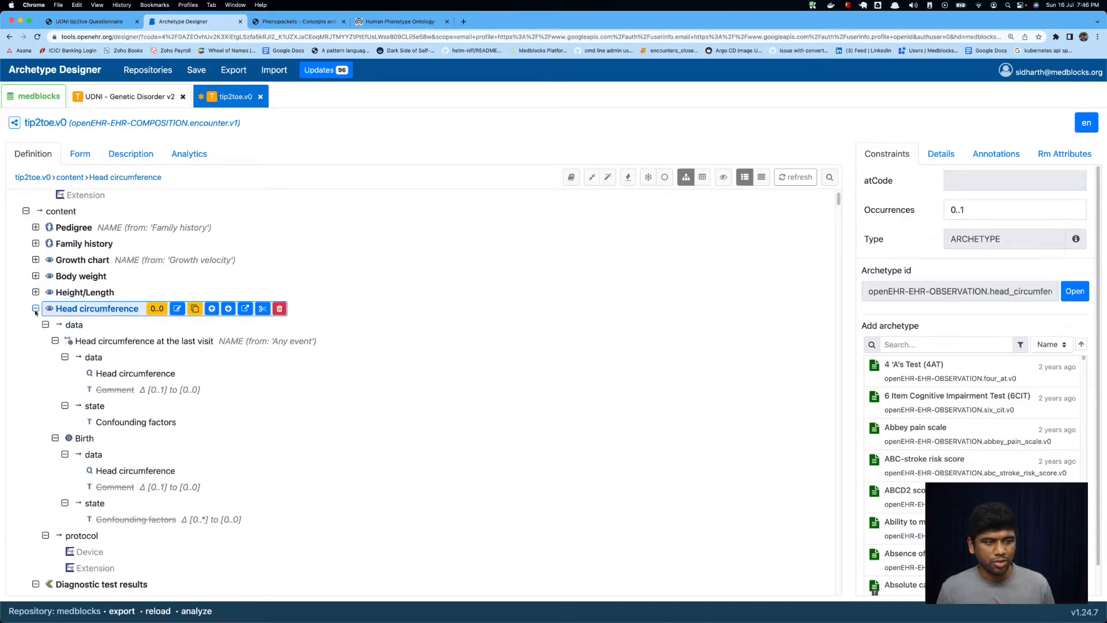
{"action": "scroll", "coordinate": [119, 380], "scroll_direction": "down", "scroll_amount": 1}
{"action": "left_click", "coordinate": [145, 328]}
{"action": "scroll", "coordinate": [173, 346], "scroll_direction": "down", "scroll_amount": 1}
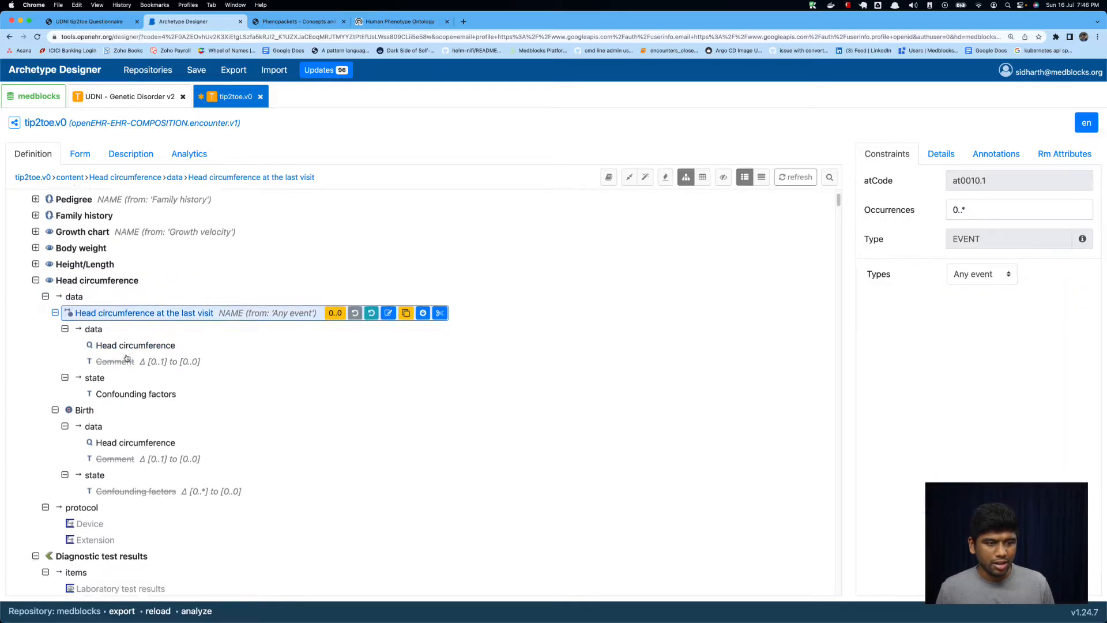
{"action": "left_click", "coordinate": [136, 440]}
{"action": "left_click", "coordinate": [135, 342]}
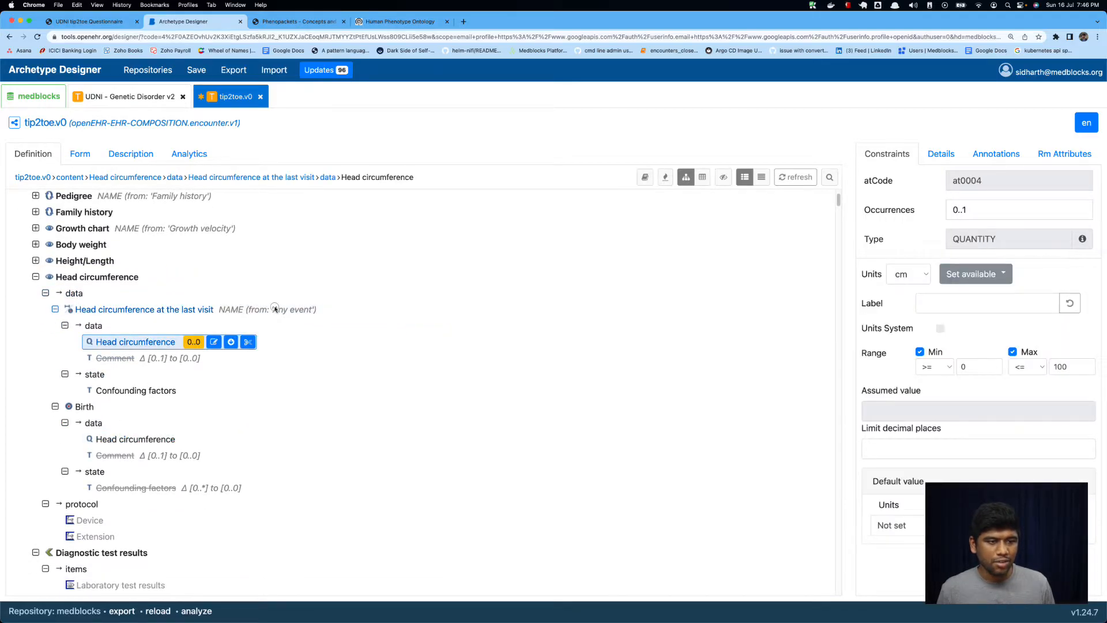
{"action": "left_click", "coordinate": [275, 309]}
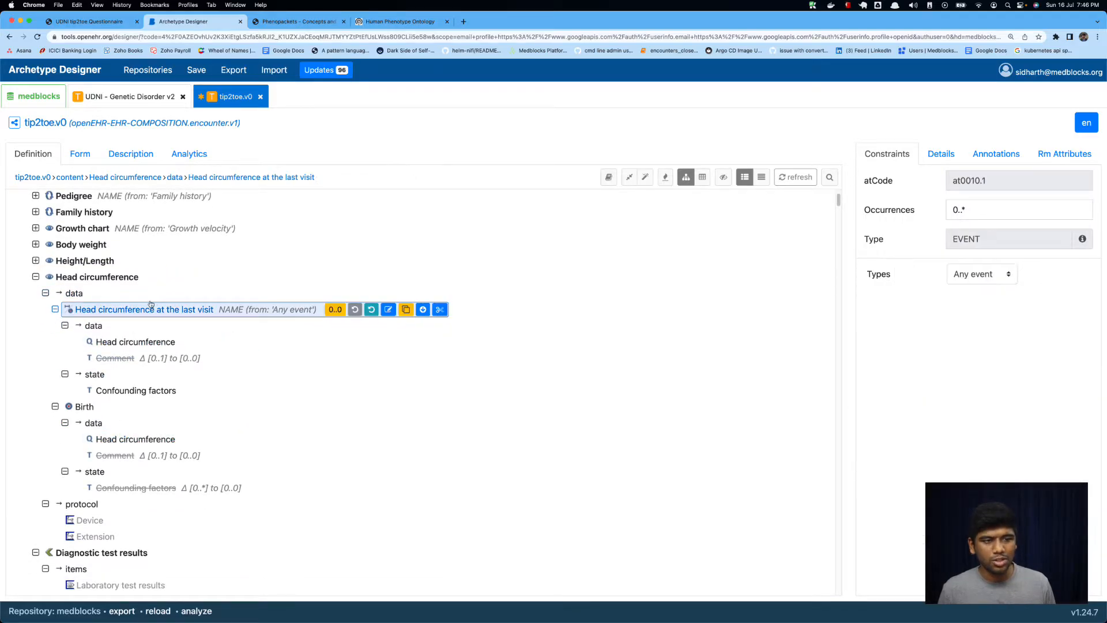
Collapse Head circumference's two events and the archetype itself in the tip2toe.v0 tree.
{"action": "left_click", "coordinate": [55, 309]}
{"action": "left_click", "coordinate": [54, 326]}
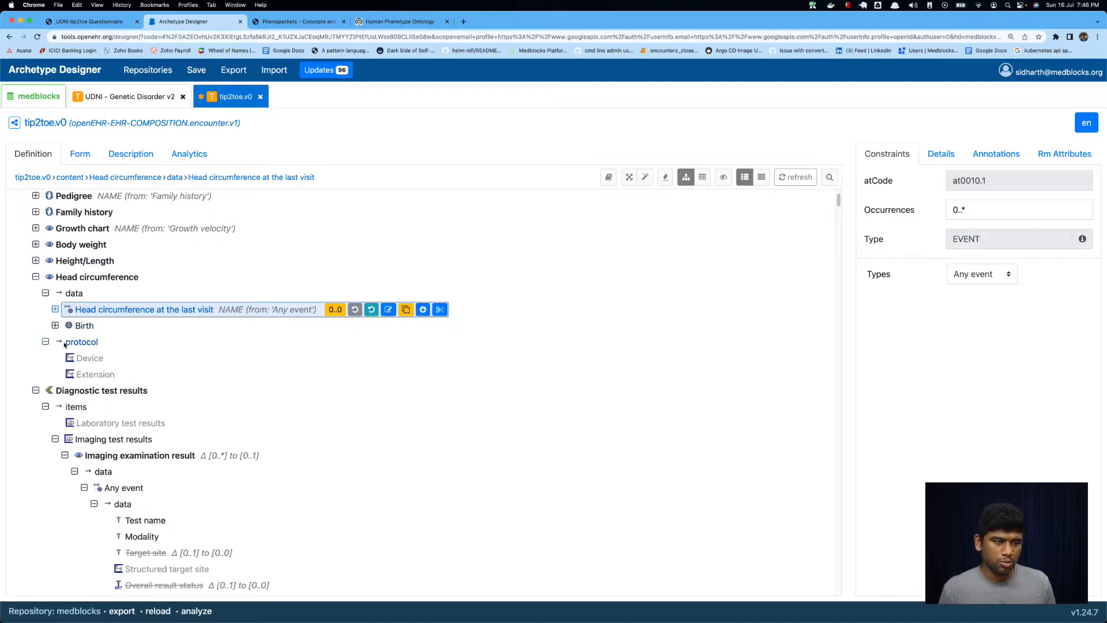
{"action": "scroll", "coordinate": [43, 288], "scroll_direction": "down", "scroll_amount": 1}
{"action": "left_click", "coordinate": [35, 256]}
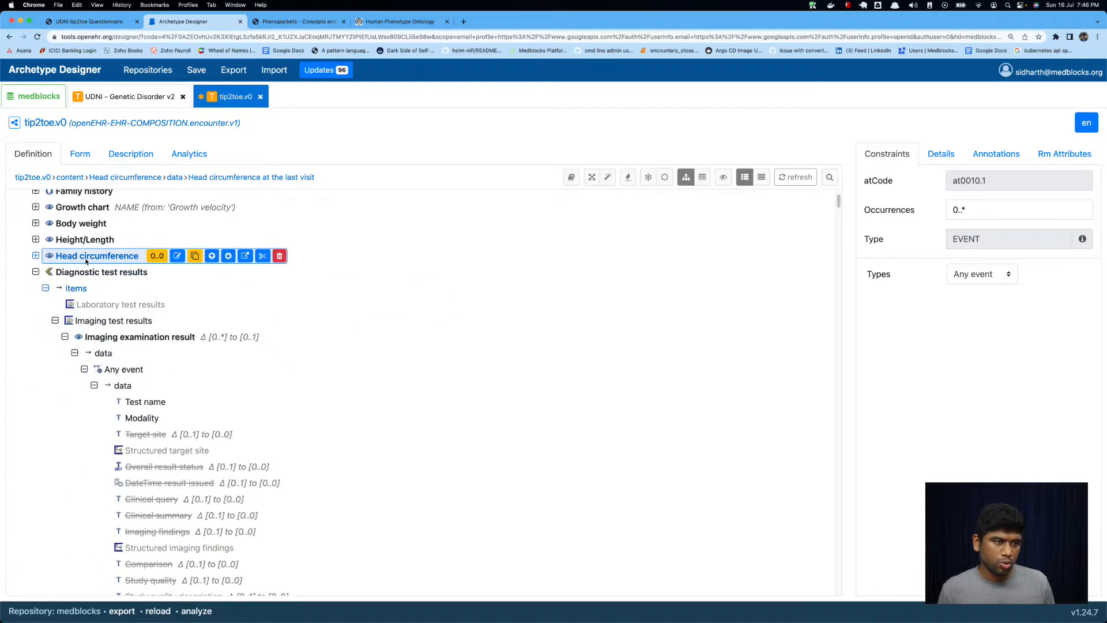
{"action": "scroll", "coordinate": [69, 260], "scroll_direction": "up", "scroll_amount": 1}
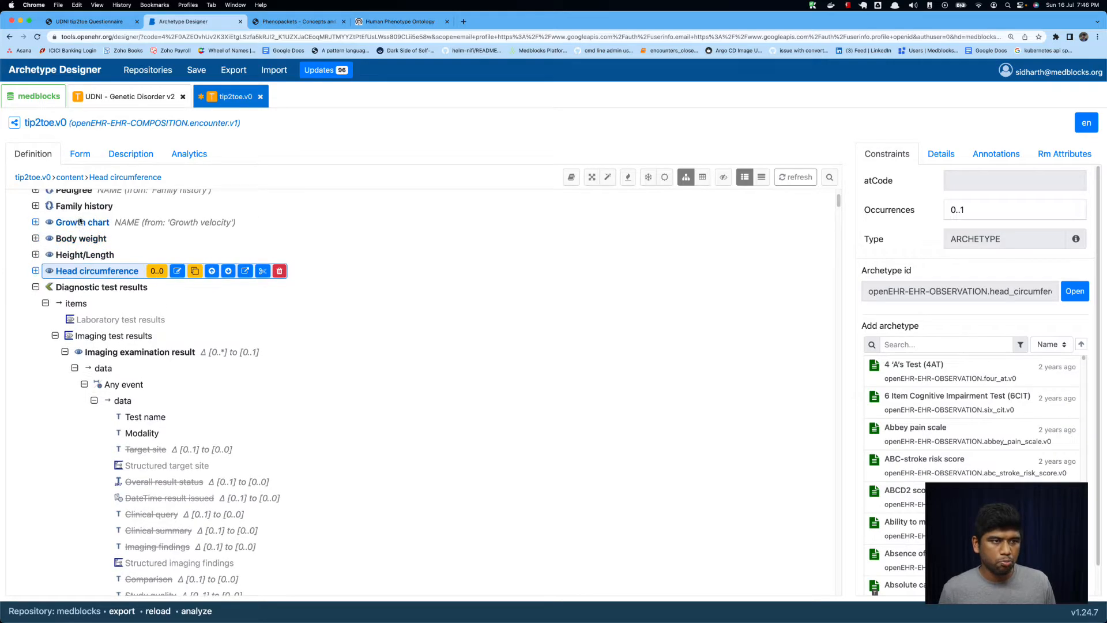
Return to UDNI - Genetic Disorder v2, review the Growth velocity elements, and collapse Growth velocity and Radiology - Imaging.
{"action": "left_click", "coordinate": [121, 98]}
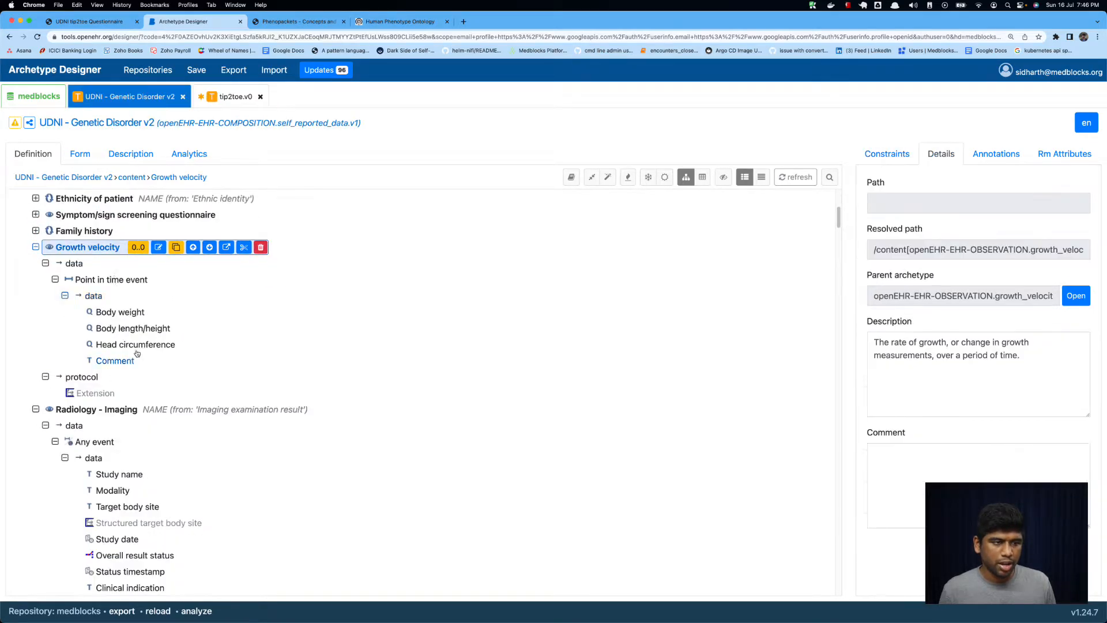
{"action": "left_click", "coordinate": [36, 248]}
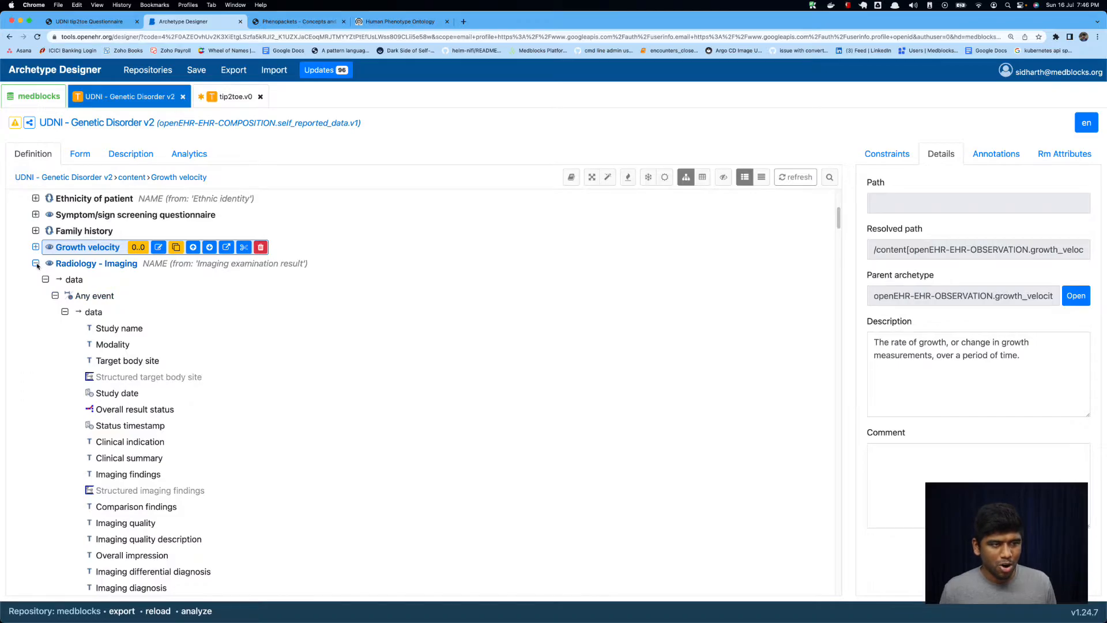
{"action": "left_click", "coordinate": [35, 263]}
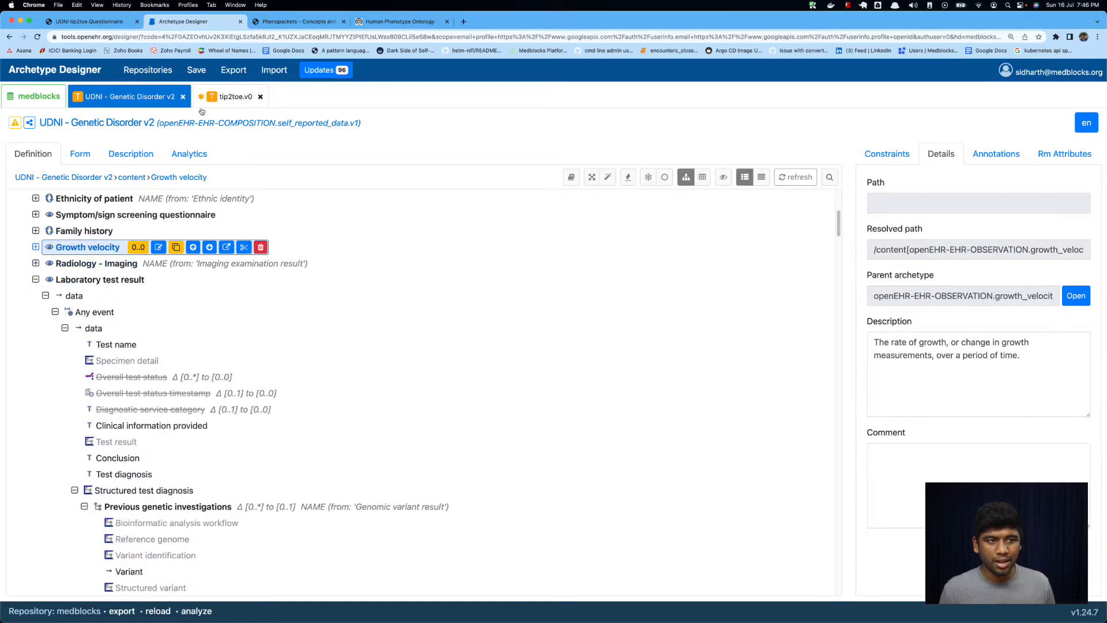
Compare the separate Body weight, Height/Length and Head circumference archetypes in tip2toe.v0 with Growth velocity in UDNI - Genetic Disorder v2.
{"action": "left_click", "coordinate": [221, 104]}
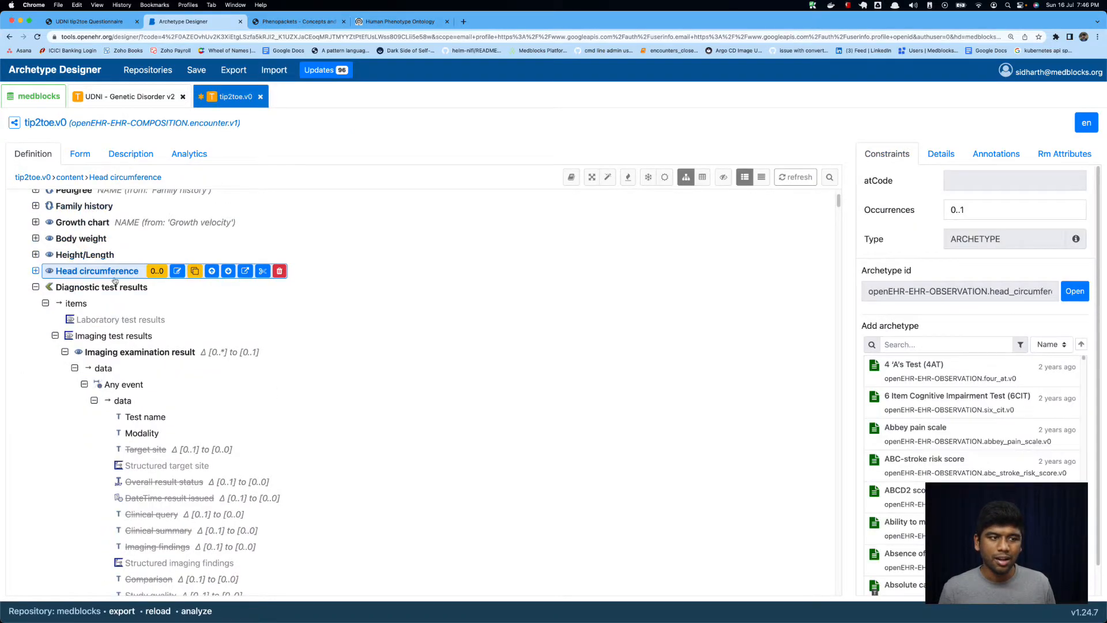
{"action": "left_click", "coordinate": [78, 238]}
{"action": "left_click", "coordinate": [81, 255]}
{"action": "left_click", "coordinate": [92, 270]}
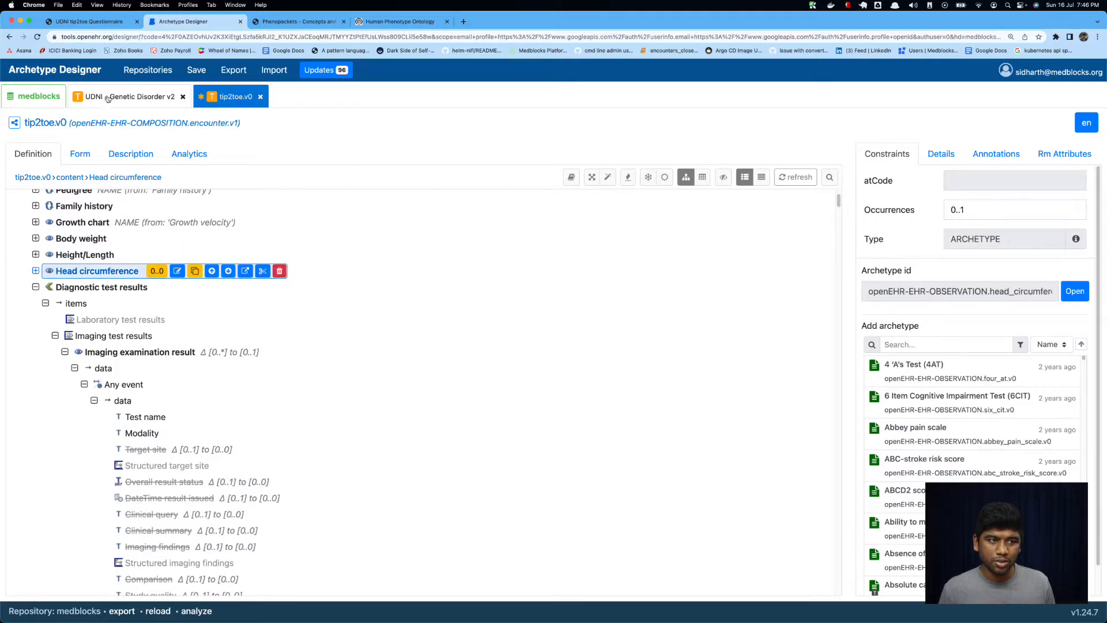
{"action": "left_click", "coordinate": [112, 98]}
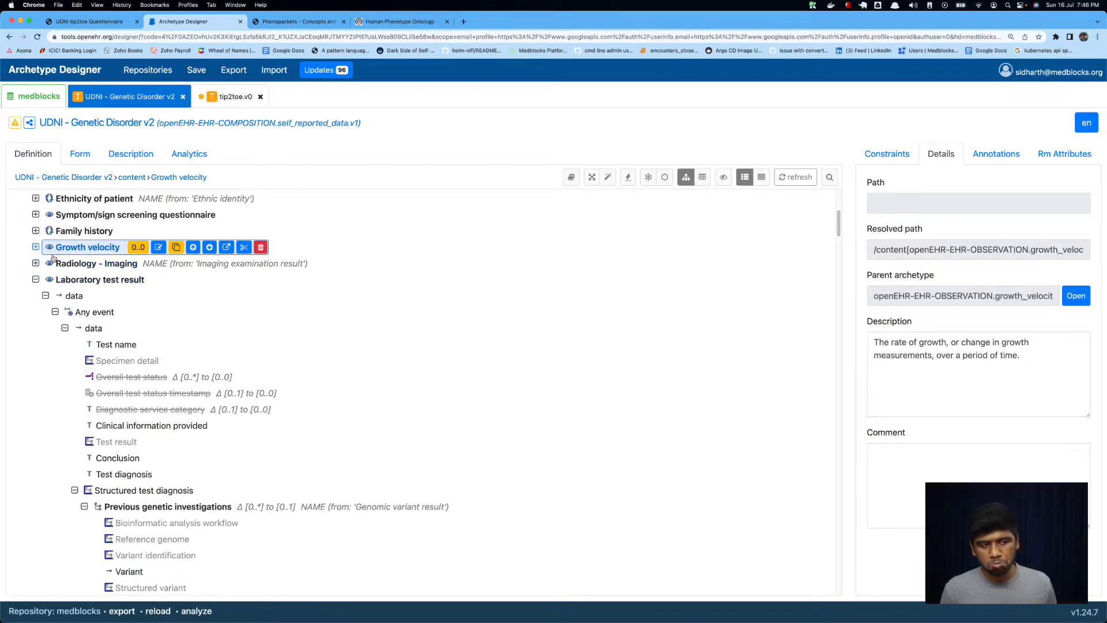
{"action": "left_click", "coordinate": [221, 97]}
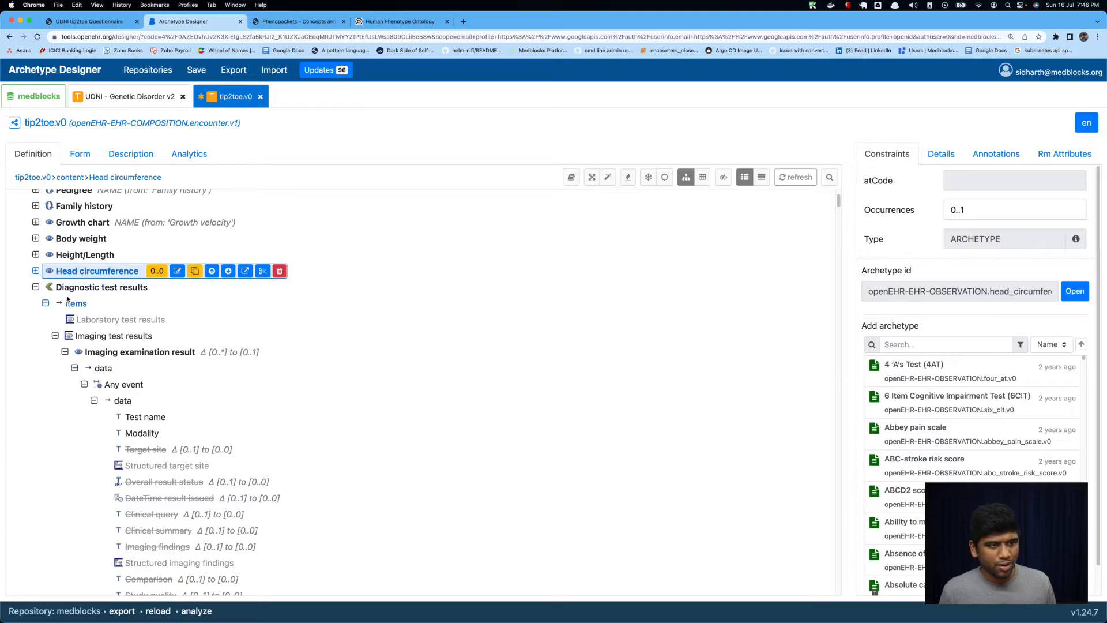
Select Growth chart in tip2toe.v0 and show the description of its parent archetype.
{"action": "scroll", "coordinate": [88, 251], "scroll_direction": "up", "scroll_amount": 2}
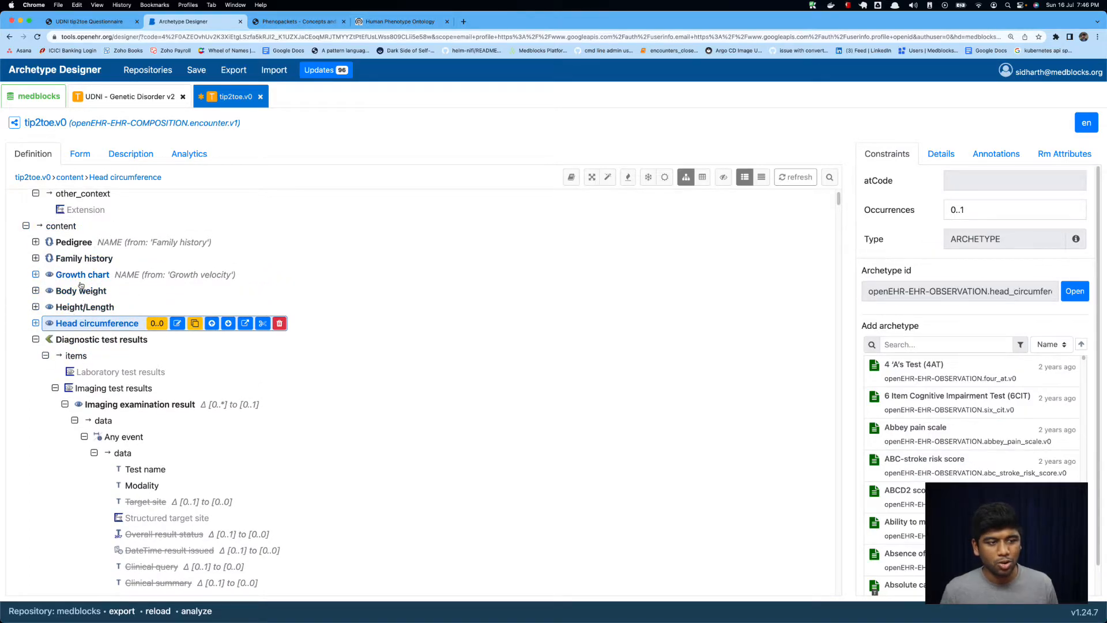
{"action": "left_click", "coordinate": [82, 282]}
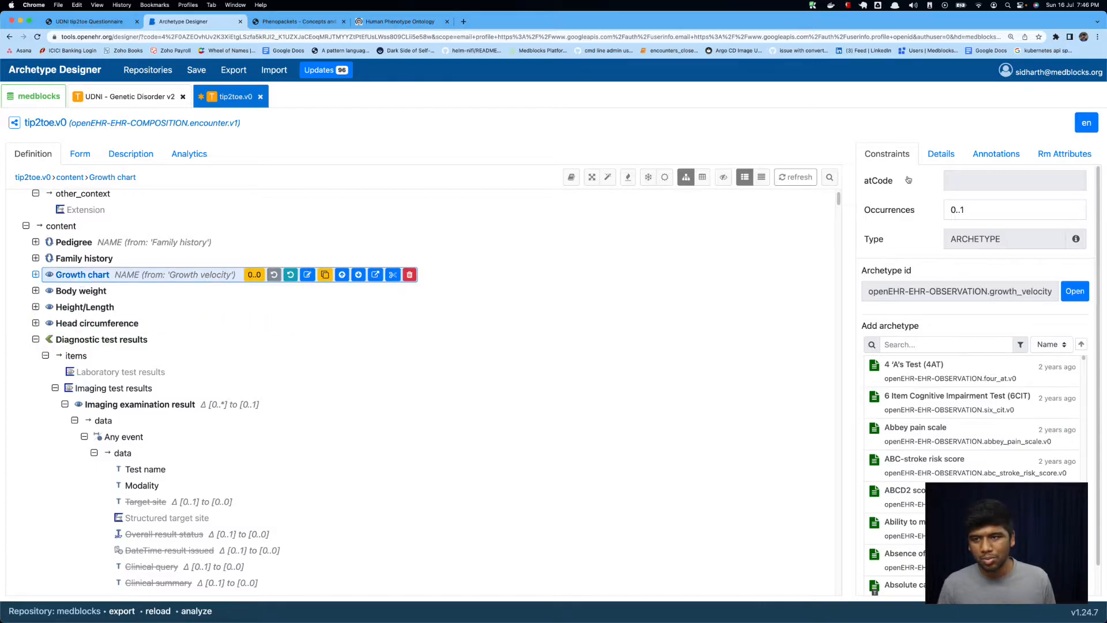
{"action": "left_click", "coordinate": [956, 155]}
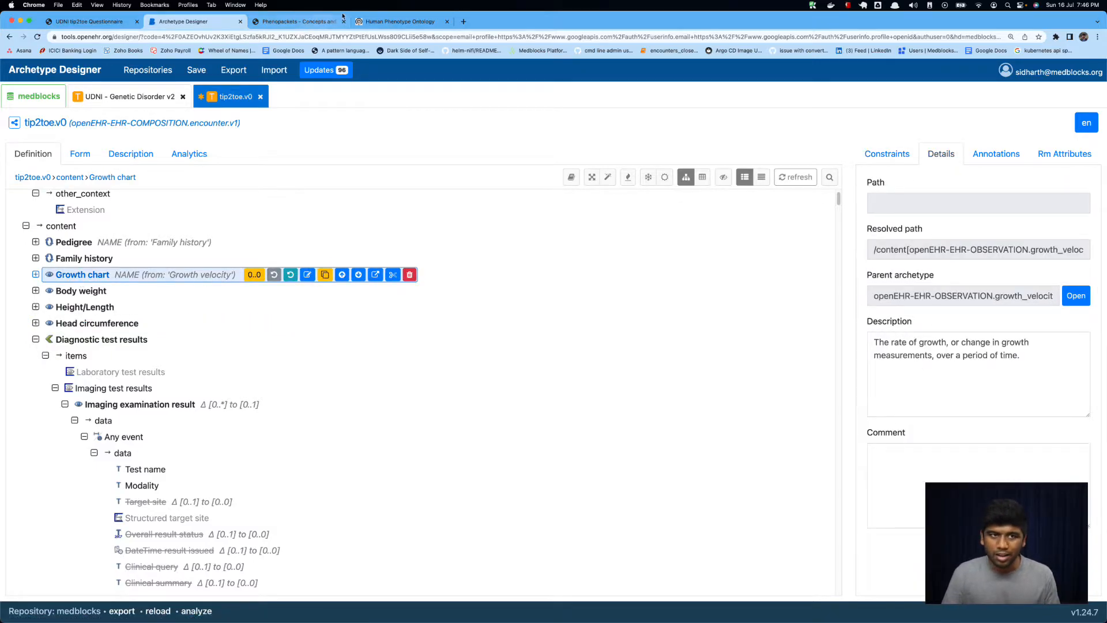
Open the Clinical Knowledge Manager at ckm.openehr.org/ckm/ in a separate browser page and enlarge it to 200%.
{"action": "left_click", "coordinate": [468, 23]}
{"action": "type", "text": "ckm.openehr.org/ckm/"}
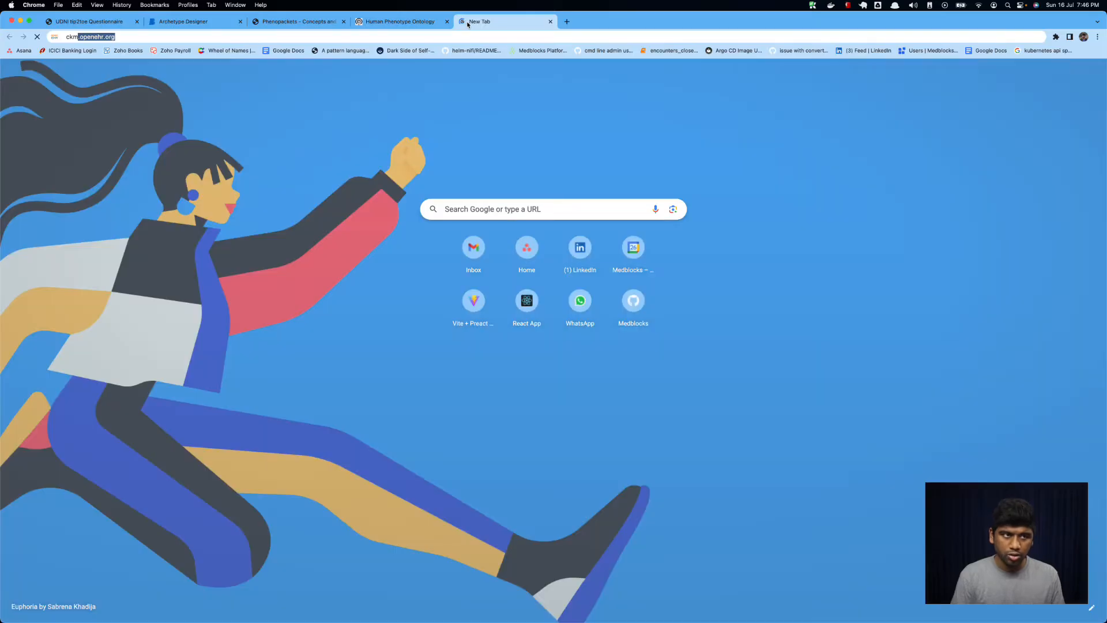
{"action": "key", "text": "Return"}
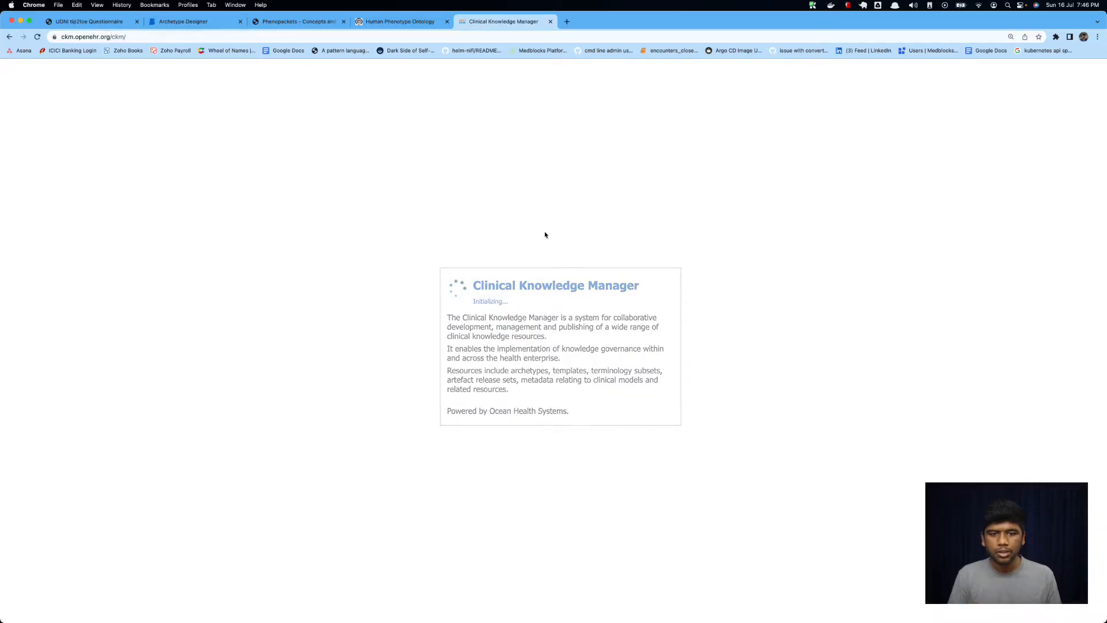
{"action": "key", "text": "super+equal"}
{"action": "key", "text": "super+equal"}
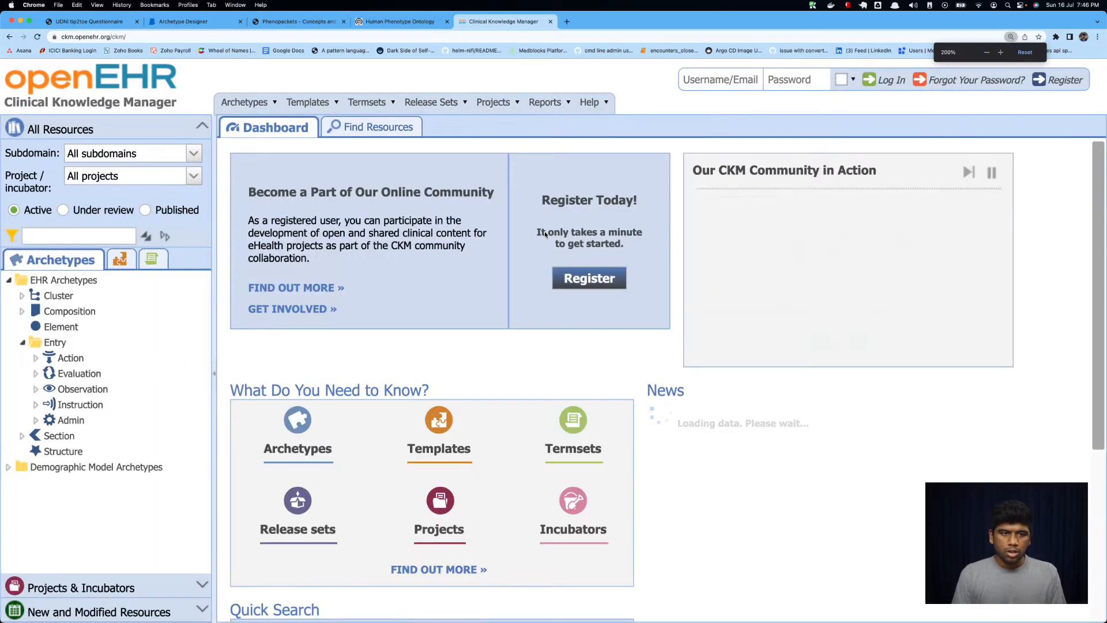
Filter the archetypes by "growth", open Growth velocity and read its purpose, use and misuse information.
{"action": "left_click", "coordinate": [118, 234]}
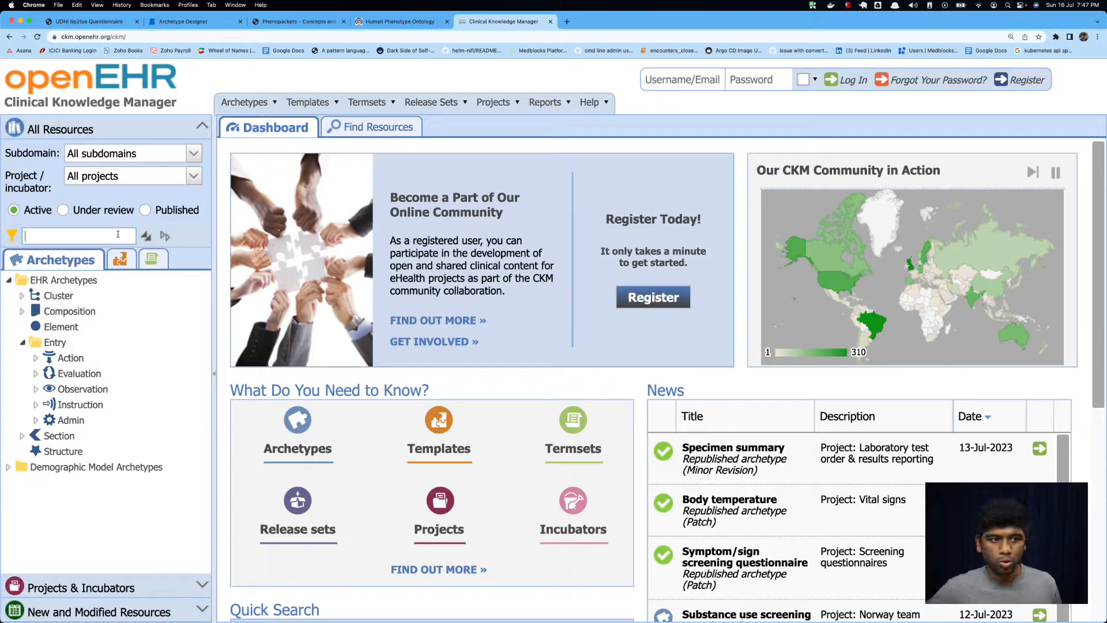
{"action": "type", "text": "growth"}
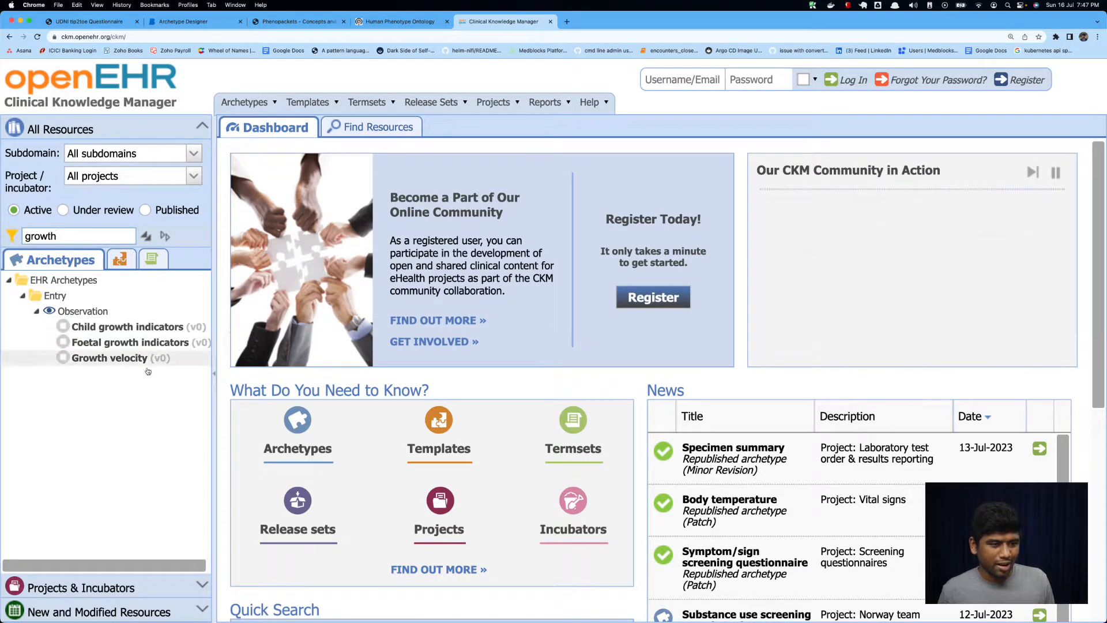
{"action": "left_click", "coordinate": [107, 358]}
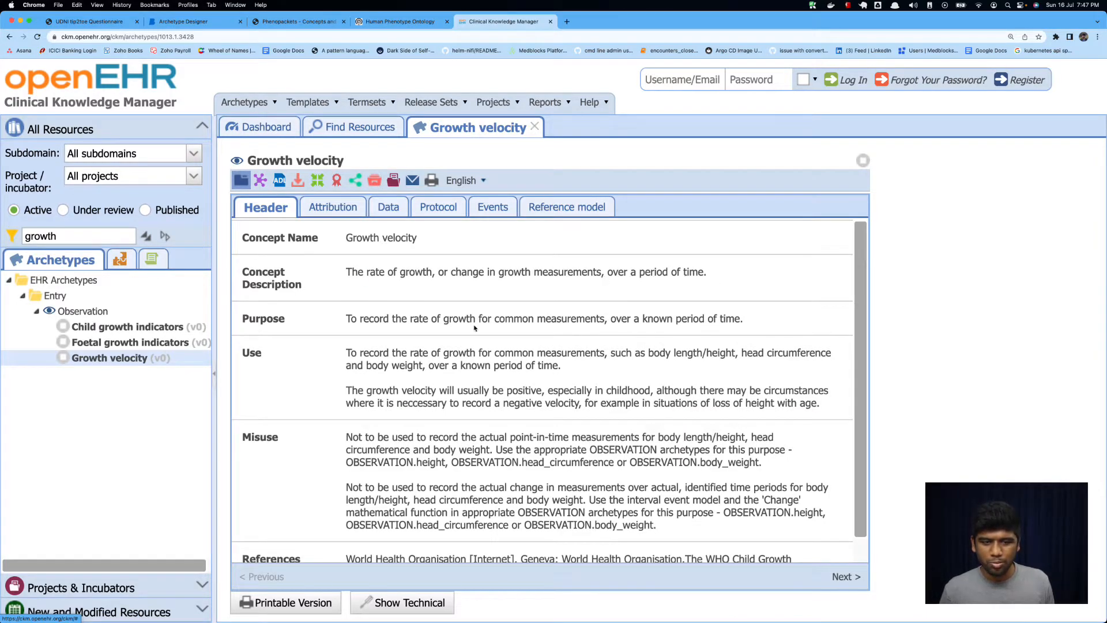
{"action": "scroll", "coordinate": [474, 328], "scroll_direction": "down", "scroll_amount": 1}
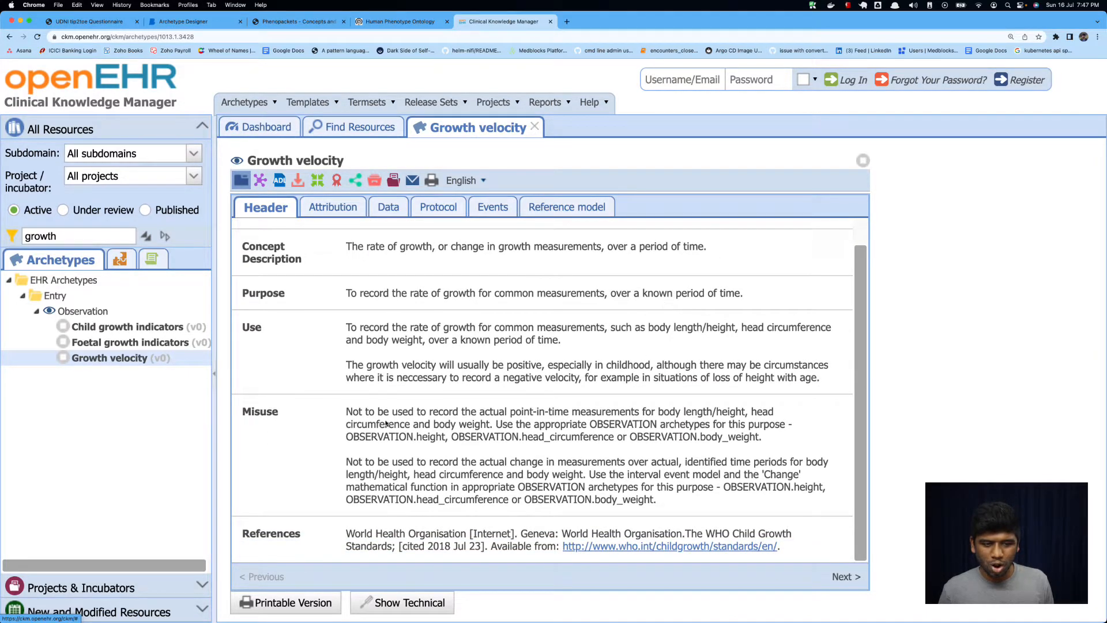
Read the Misuse section of the Growth velocity archetype, focusing on the OBSERVATION archetypes recommended for point-in-time measurements and actual changes.
{"action": "left_click_drag", "start_coordinate": [499, 417], "coordinate": [695, 437]}
{"action": "left_click", "coordinate": [649, 436]}
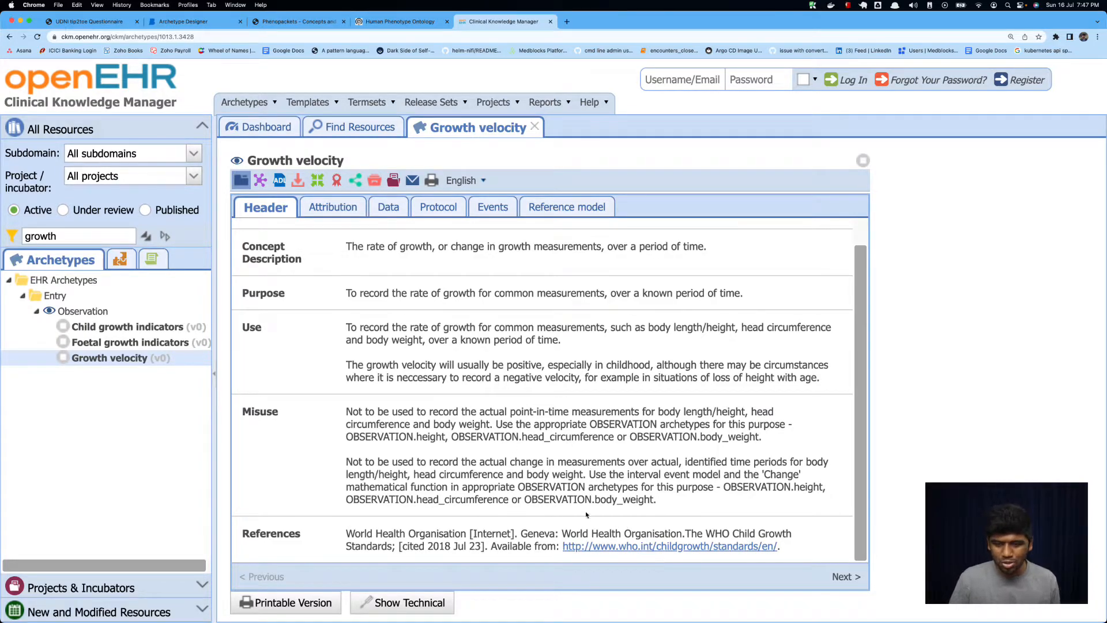
{"action": "double_click", "coordinate": [783, 489]}
{"action": "left_click", "coordinate": [441, 226]}
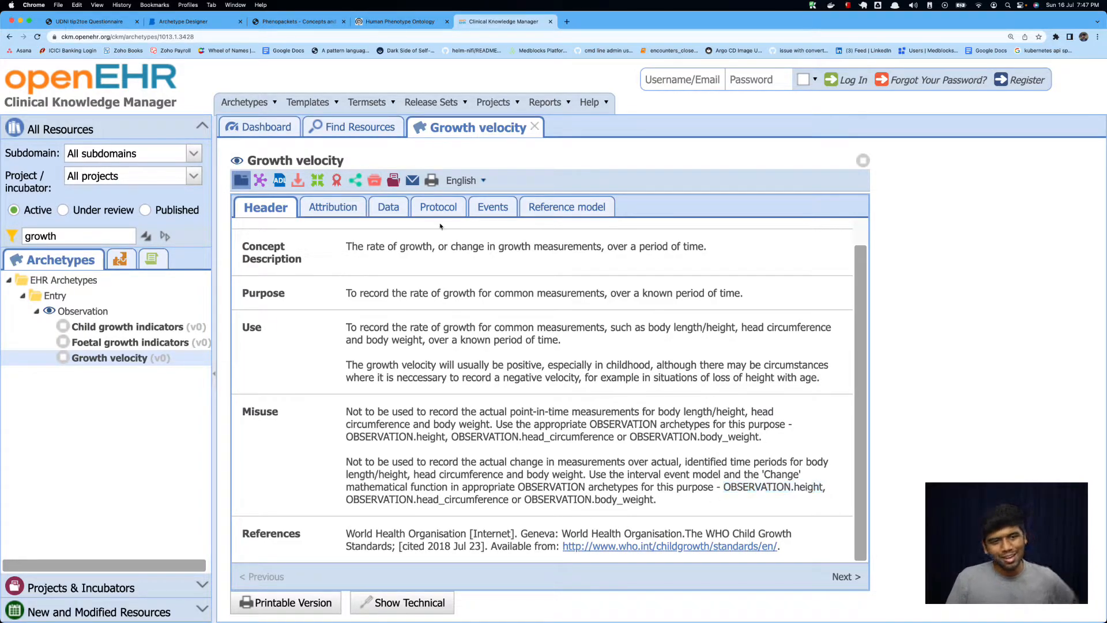
Switch to the UDNI tip2toe Questionnaire and review the Growth Chart's birth length, birth weight and head circumference fields.
{"action": "left_click", "coordinate": [88, 21]}
{"action": "scroll", "coordinate": [552, 363], "scroll_direction": "down", "scroll_amount": 2}
{"action": "scroll", "coordinate": [381, 304], "scroll_direction": "up", "scroll_amount": 4}
{"action": "left_click", "coordinate": [398, 280]}
{"action": "left_click", "coordinate": [393, 333]}
{"action": "left_click", "coordinate": [394, 276]}
{"action": "left_click", "coordinate": [396, 334]}
{"action": "left_click", "coordinate": [402, 276]}
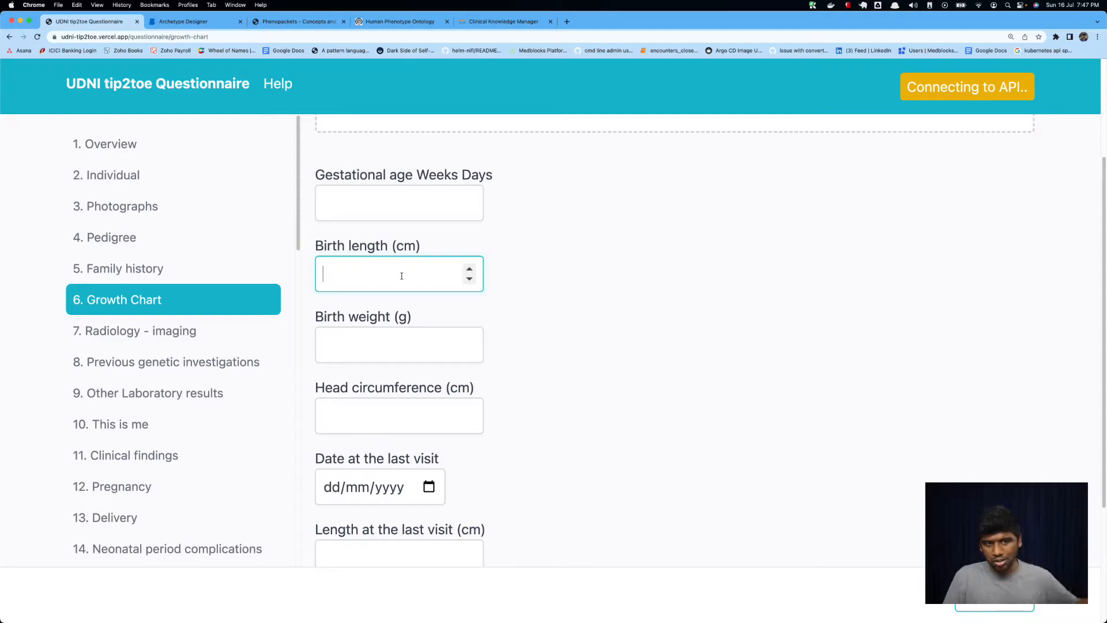
{"action": "left_click", "coordinate": [393, 344]}
{"action": "left_click", "coordinate": [396, 413]}
Review the Growth Chart's last-visit fields for date, length, weight and head circumference.
{"action": "scroll", "coordinate": [390, 317], "scroll_direction": "down", "scroll_amount": 5}
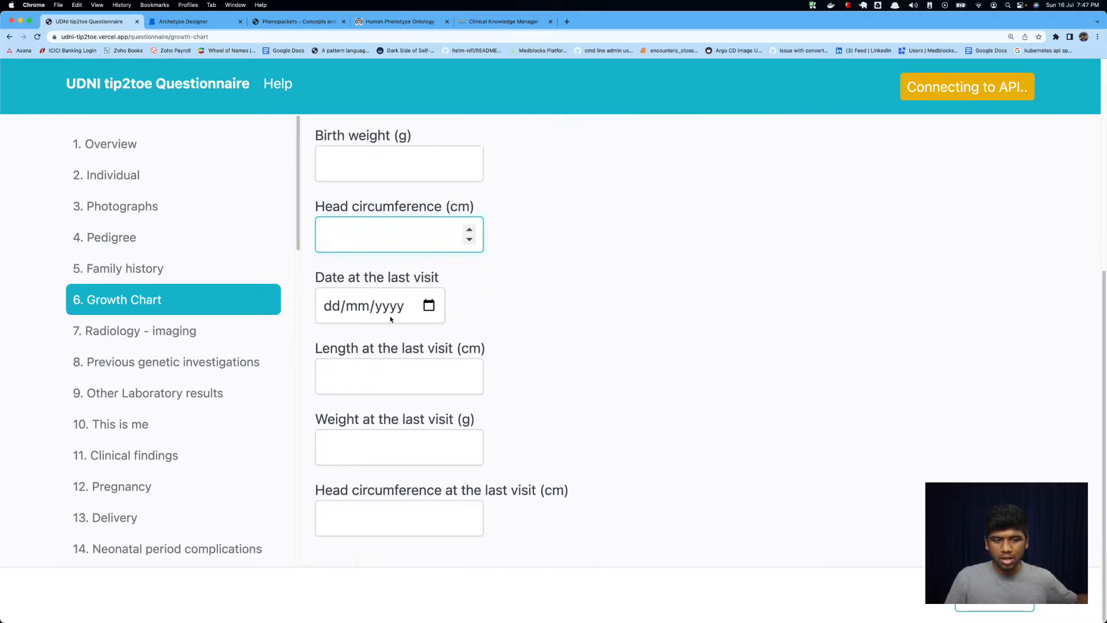
{"action": "left_click", "coordinate": [415, 316]}
{"action": "left_click", "coordinate": [428, 306]}
{"action": "left_click", "coordinate": [514, 312]}
{"action": "left_click", "coordinate": [408, 376]}
{"action": "left_click", "coordinate": [375, 453]}
{"action": "left_click", "coordinate": [376, 499]}
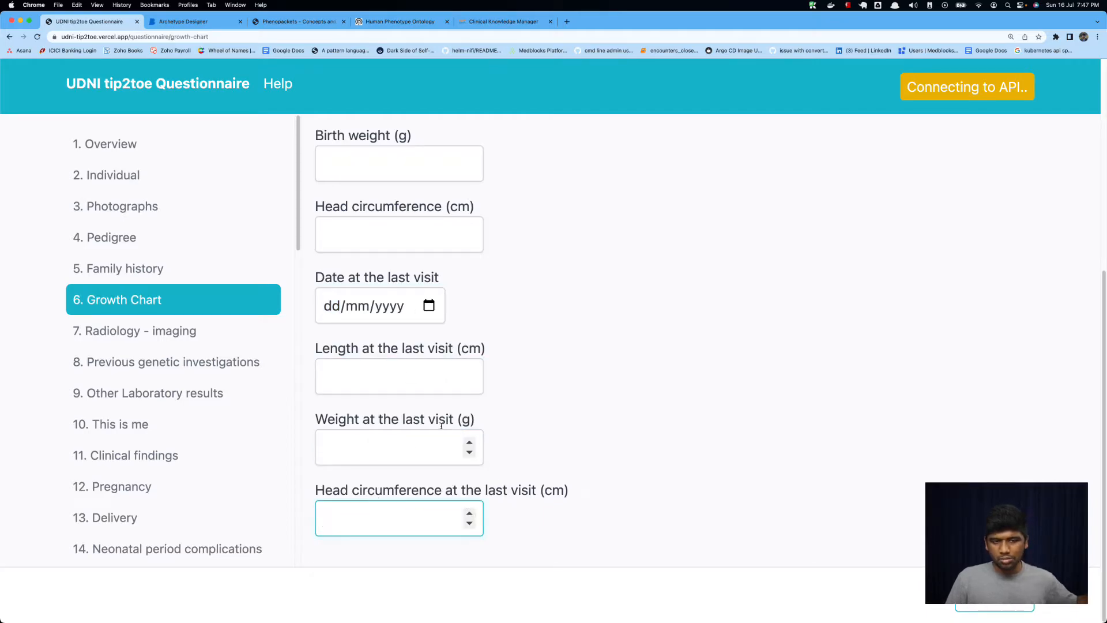
{"action": "scroll", "coordinate": [432, 375], "scroll_direction": "up", "scroll_amount": 5}
In Archetype Designer, expand Body weight in the tip2toe.v0 template and inspect its Weight at the last visit and Birth events.
{"action": "left_click", "coordinate": [181, 23]}
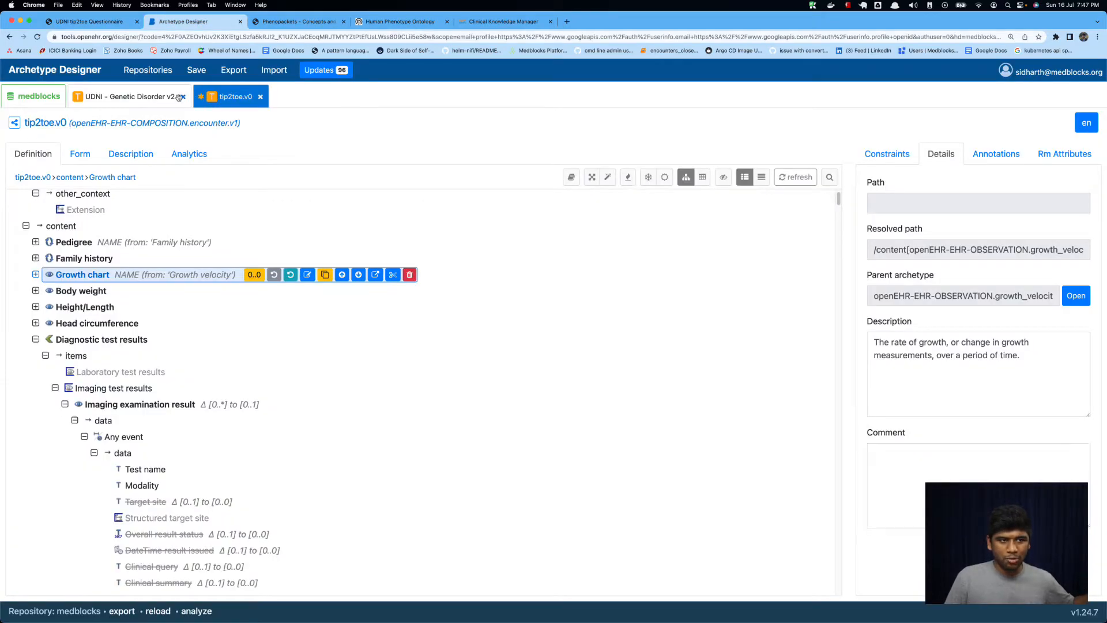
{"action": "left_click", "coordinate": [84, 258]}
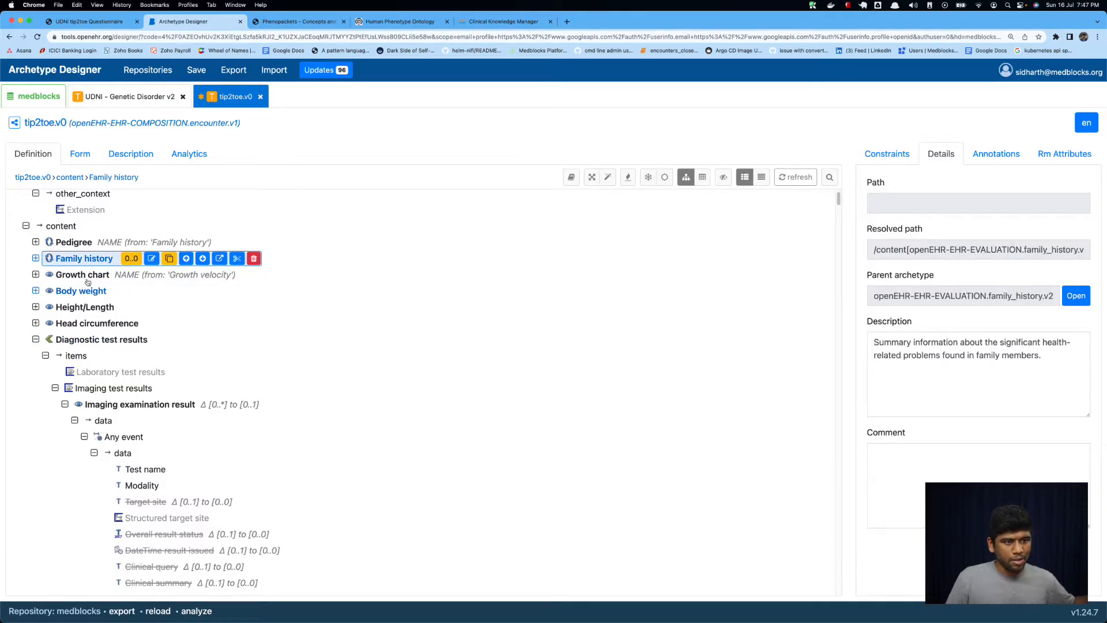
{"action": "left_click", "coordinate": [80, 291]}
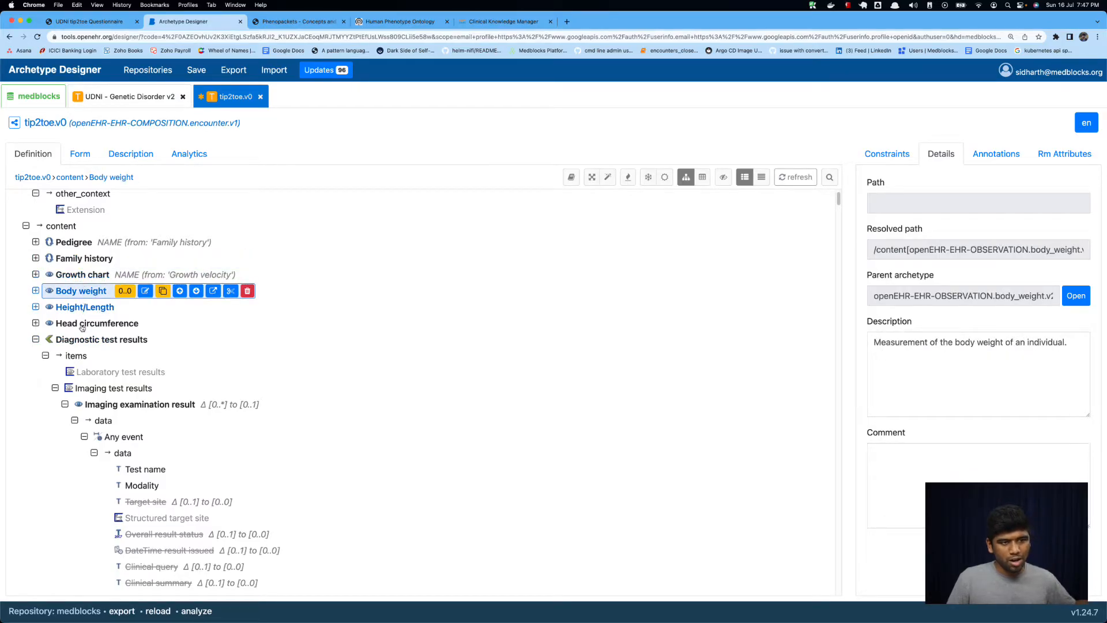
{"action": "key", "text": "Down"}
{"action": "left_click", "coordinate": [50, 293]}
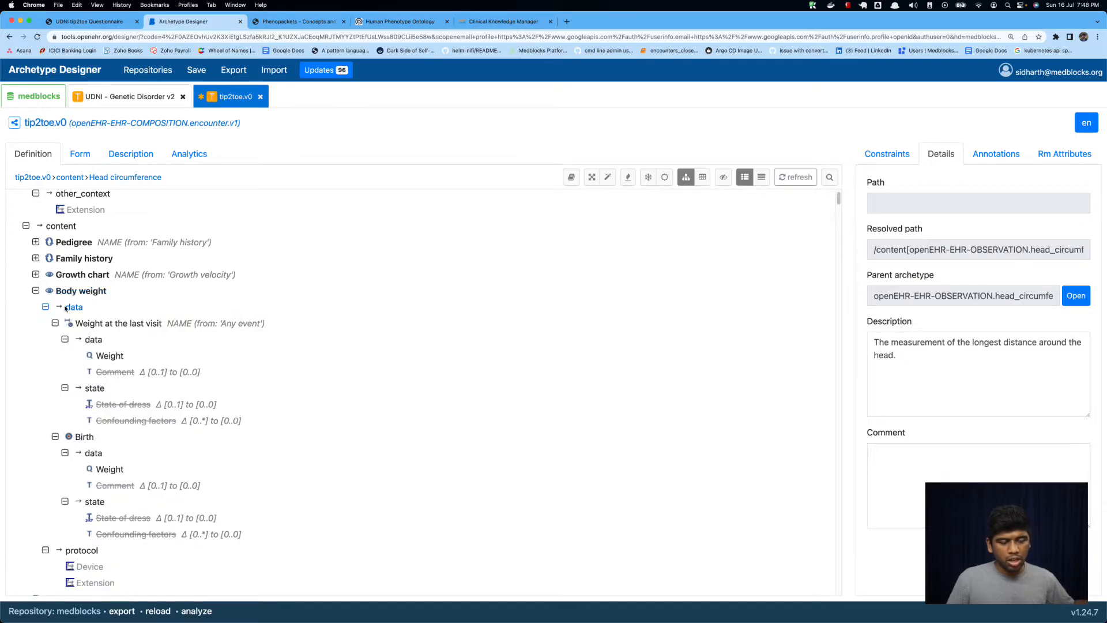
{"action": "left_click", "coordinate": [118, 420]}
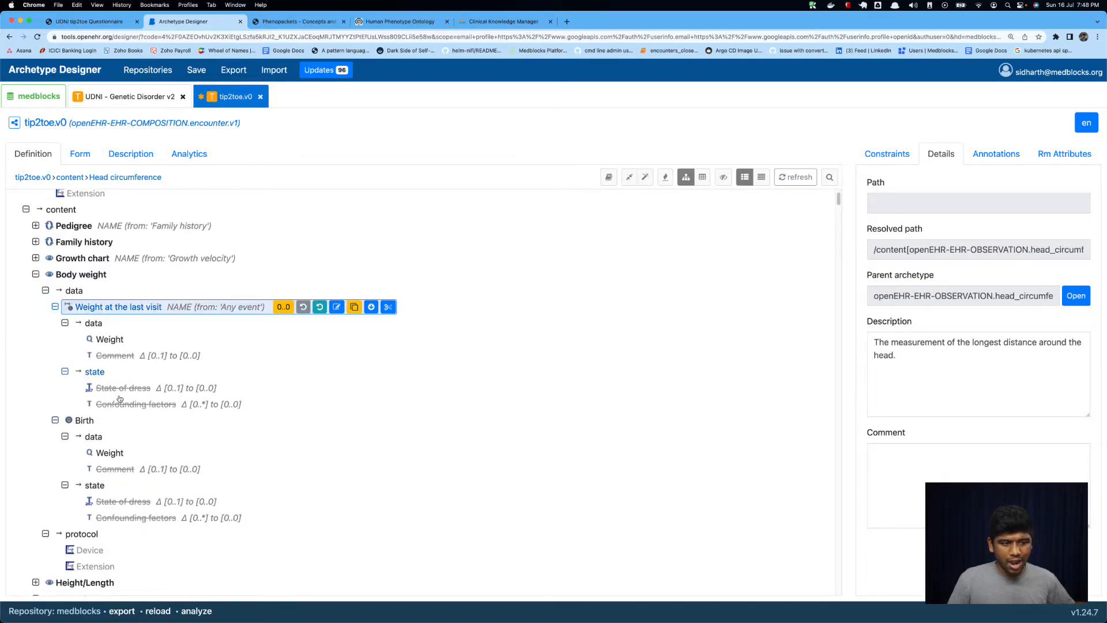
{"action": "left_click", "coordinate": [85, 420]}
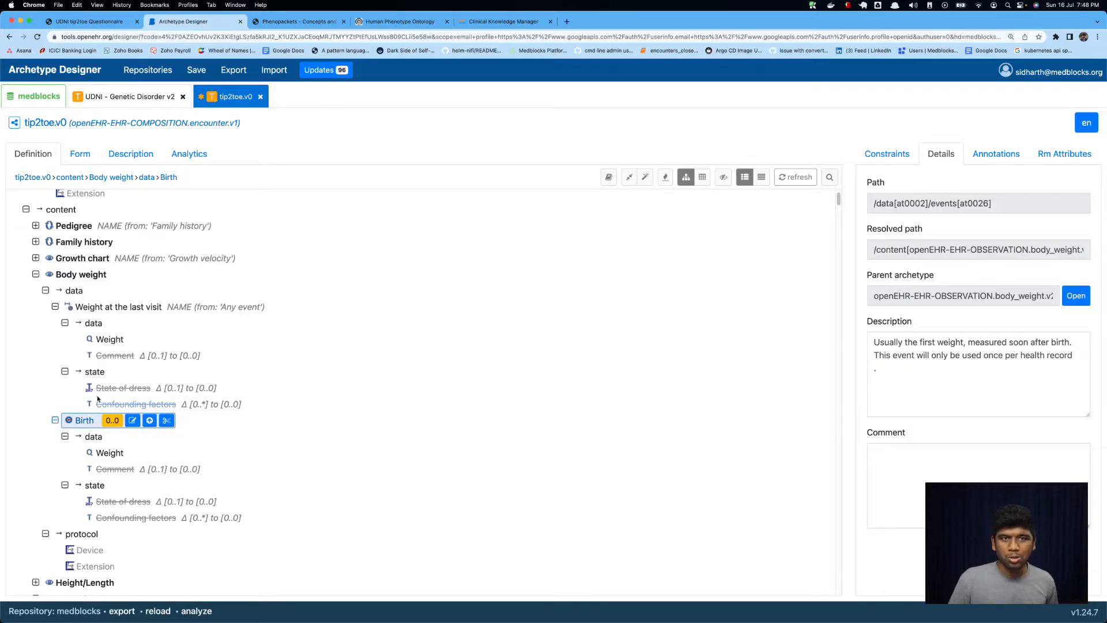
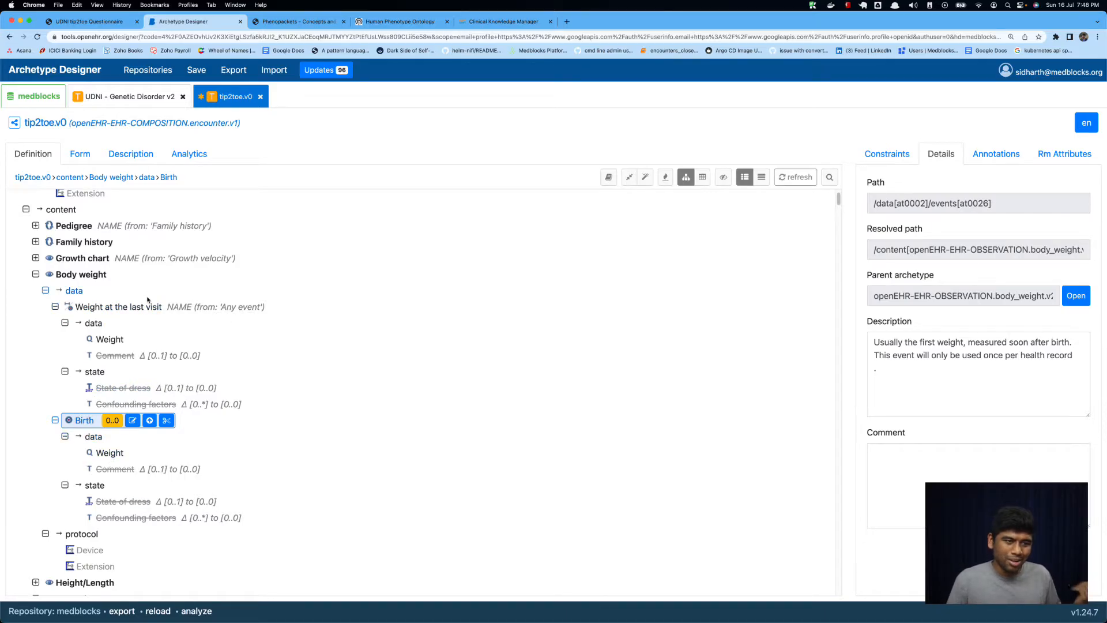
Compare the questionnaire's birth weight field with the template's Body weight events, and collapse the Body weight node.
{"action": "key", "text": "ctrl+shift+Tab"}
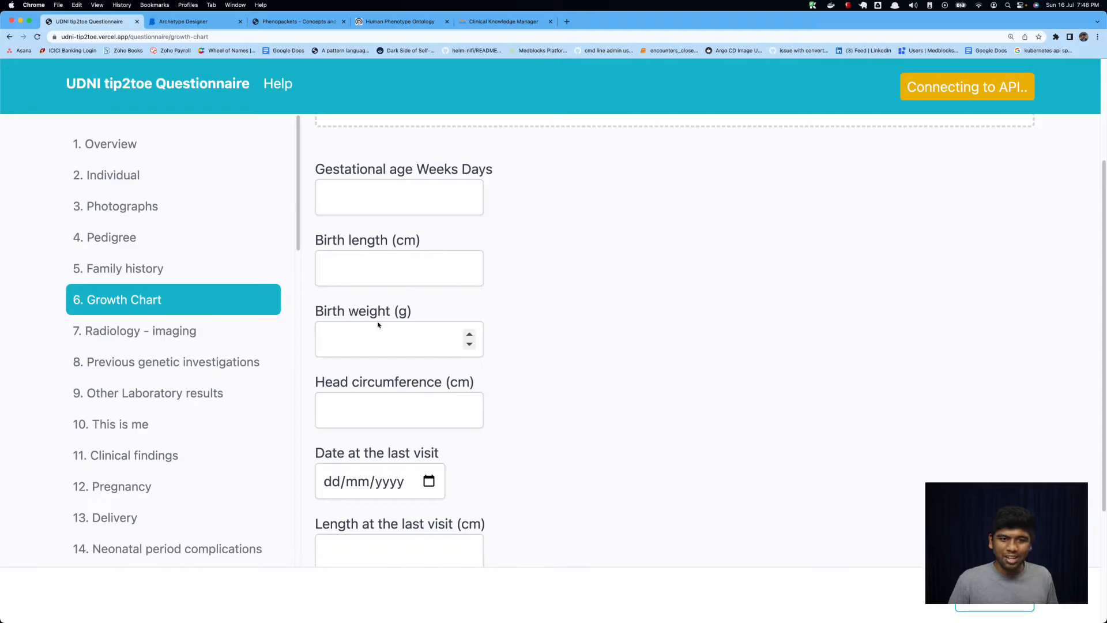
{"action": "key", "text": "ctrl+Tab"}
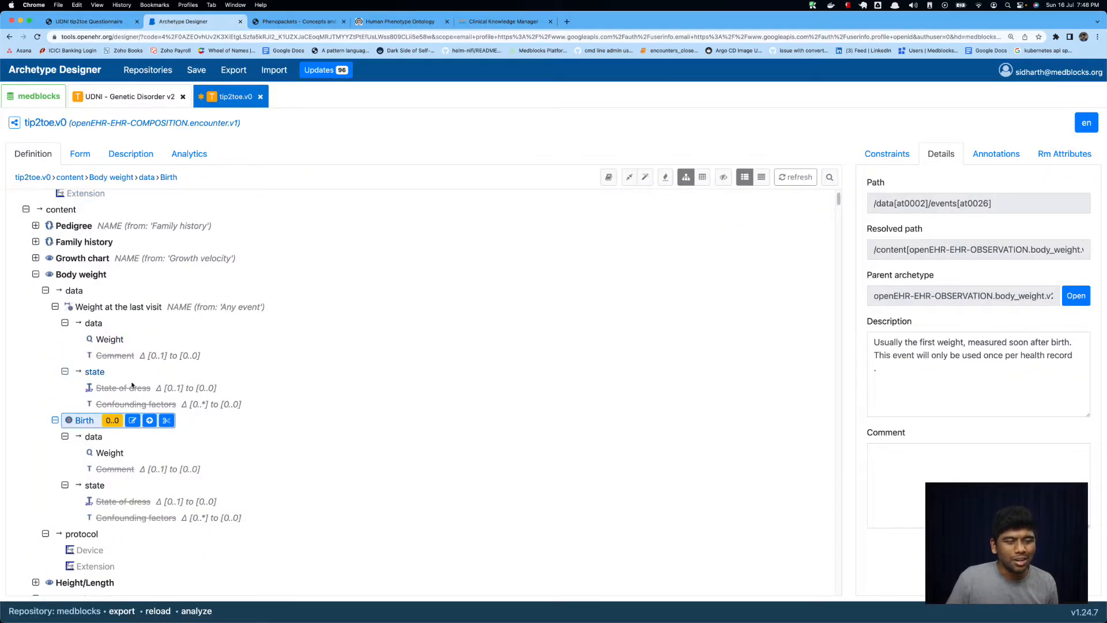
{"action": "scroll", "coordinate": [157, 355], "scroll_direction": "down", "scroll_amount": 5}
{"action": "scroll", "coordinate": [35, 277], "scroll_direction": "up", "scroll_amount": 5}
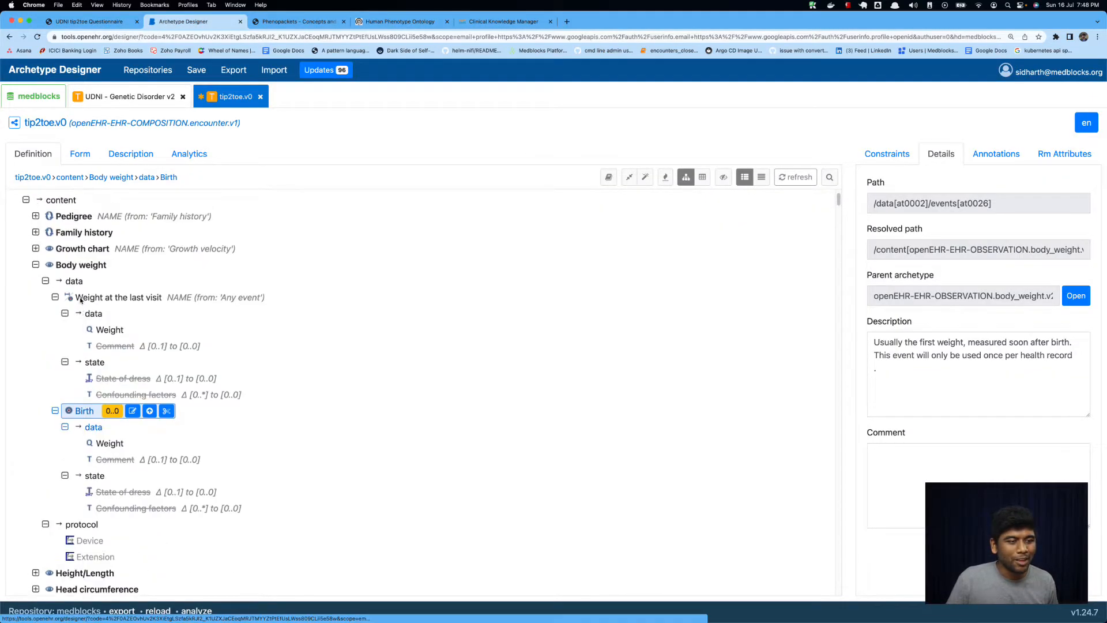
{"action": "left_click", "coordinate": [35, 264]}
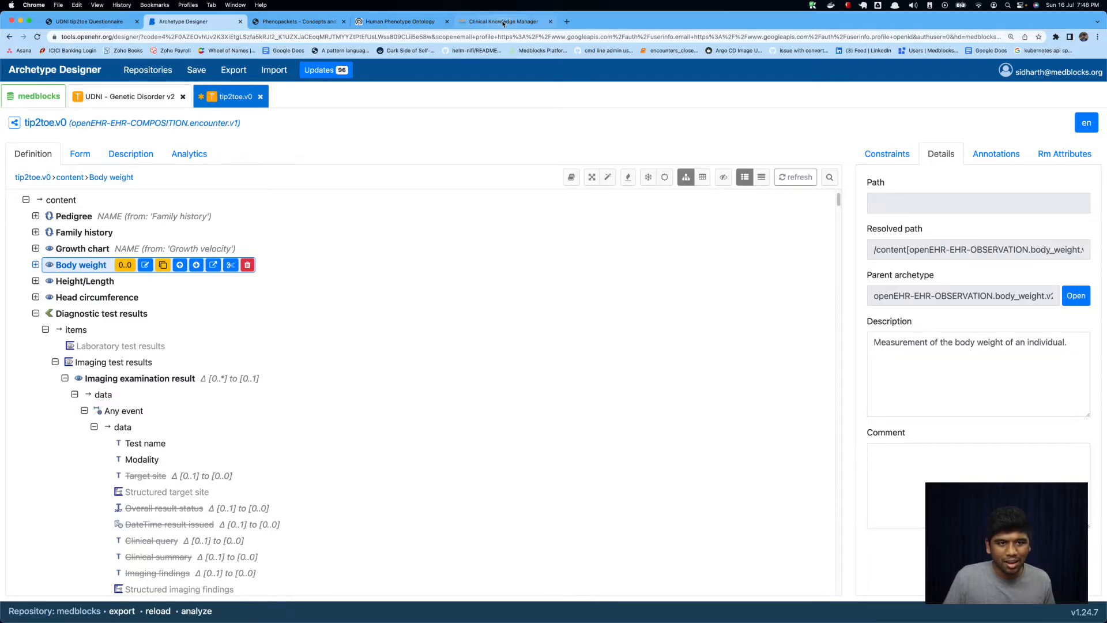
Switch to Clinical Knowledge Manager and examine the data elements of the Growth velocity archetype as a mind map.
{"action": "left_click", "coordinate": [502, 21]}
{"action": "scroll", "coordinate": [334, 330], "scroll_direction": "up", "scroll_amount": 1}
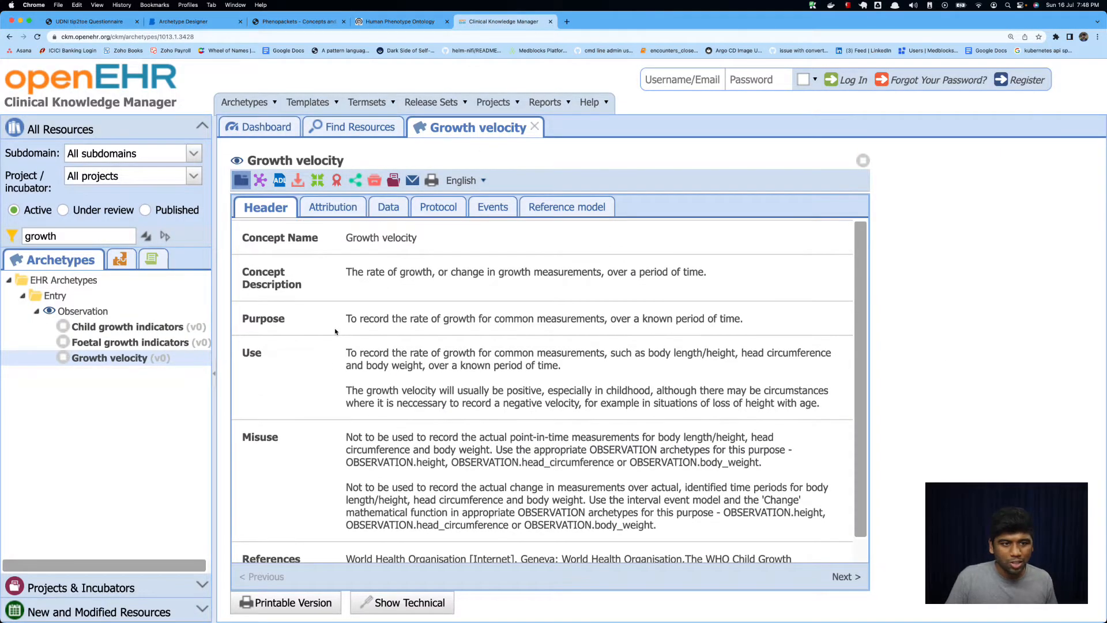
{"action": "left_click", "coordinate": [264, 181]}
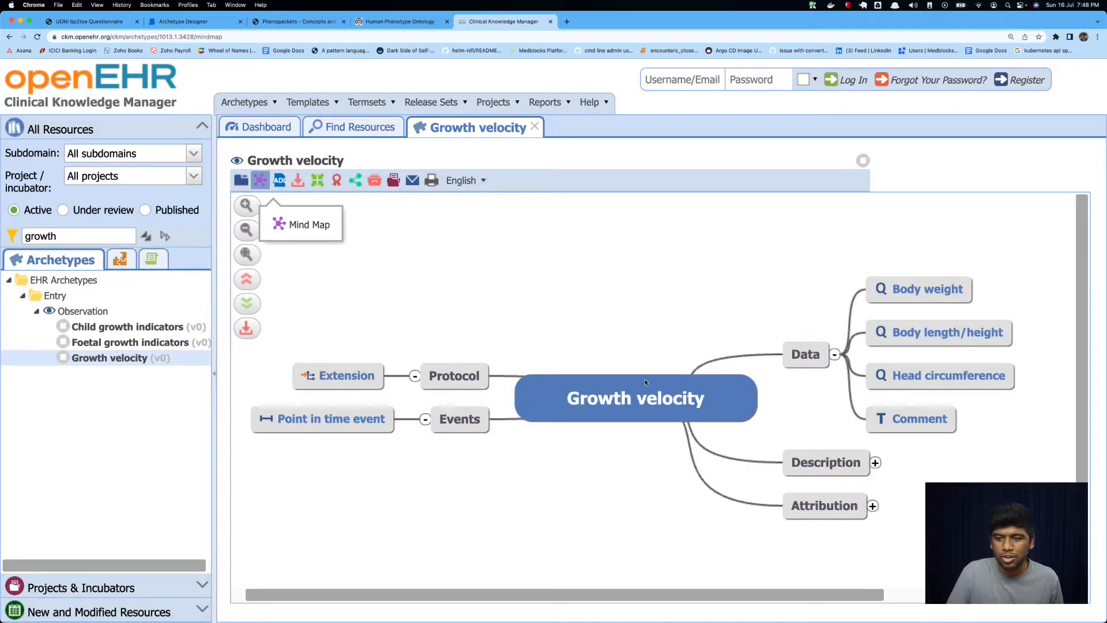
{"action": "mouse_move", "coordinate": [837, 325]}
{"action": "mouse_move", "coordinate": [836, 289]}
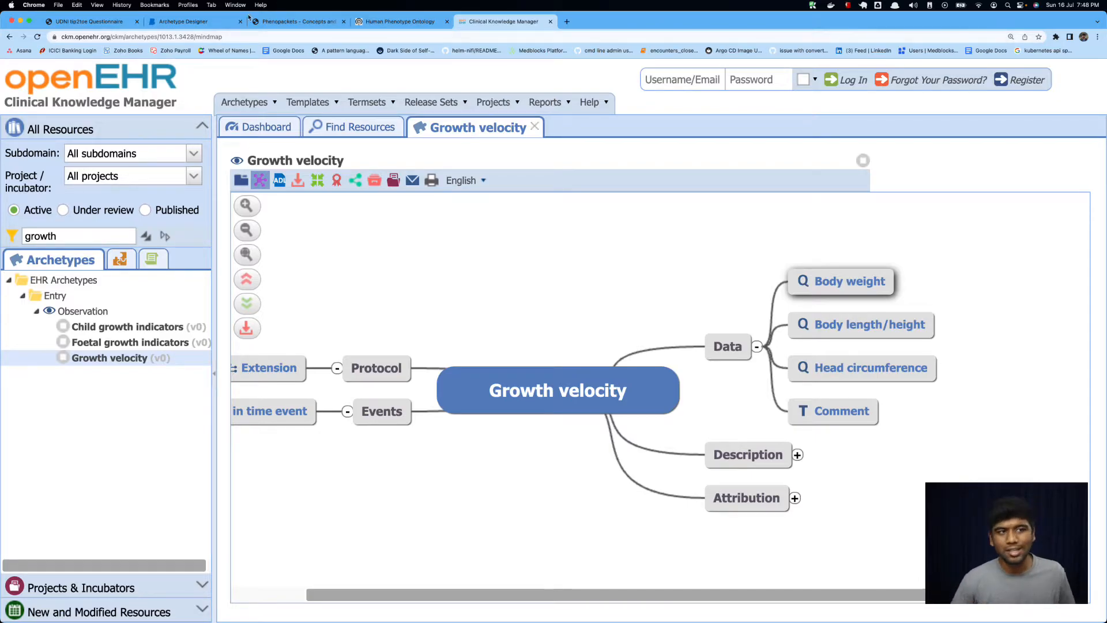
Return to the UDNI tip2toe Questionnaire and view the Radiology - imaging section.
{"action": "left_click", "coordinate": [87, 21]}
{"action": "scroll", "coordinate": [320, 200], "scroll_direction": "up", "scroll_amount": 3}
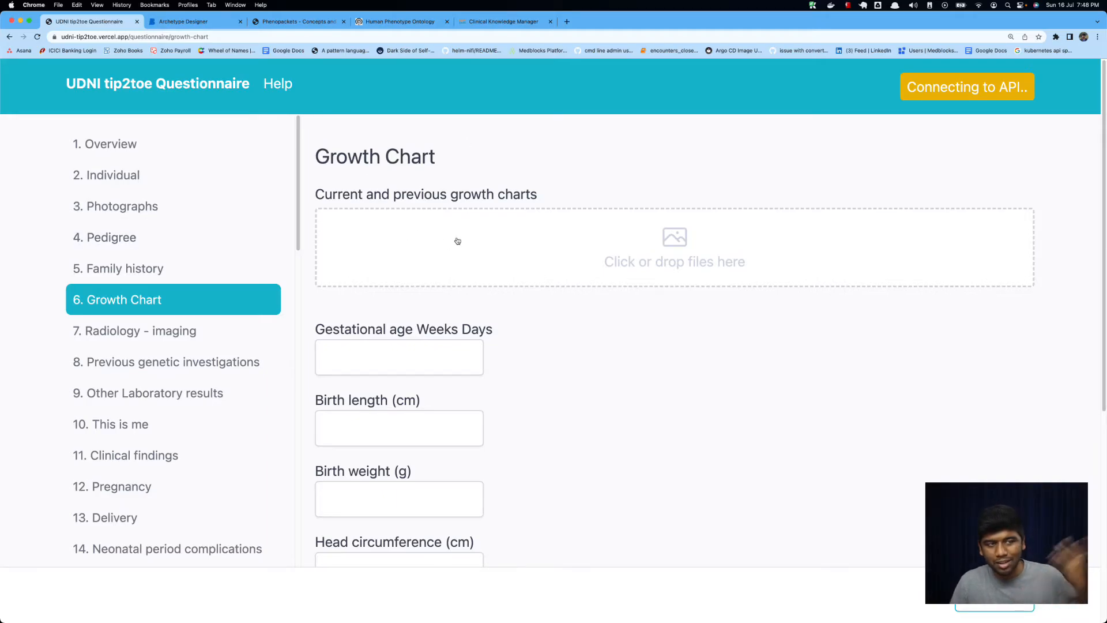
{"action": "left_click", "coordinate": [173, 334]}
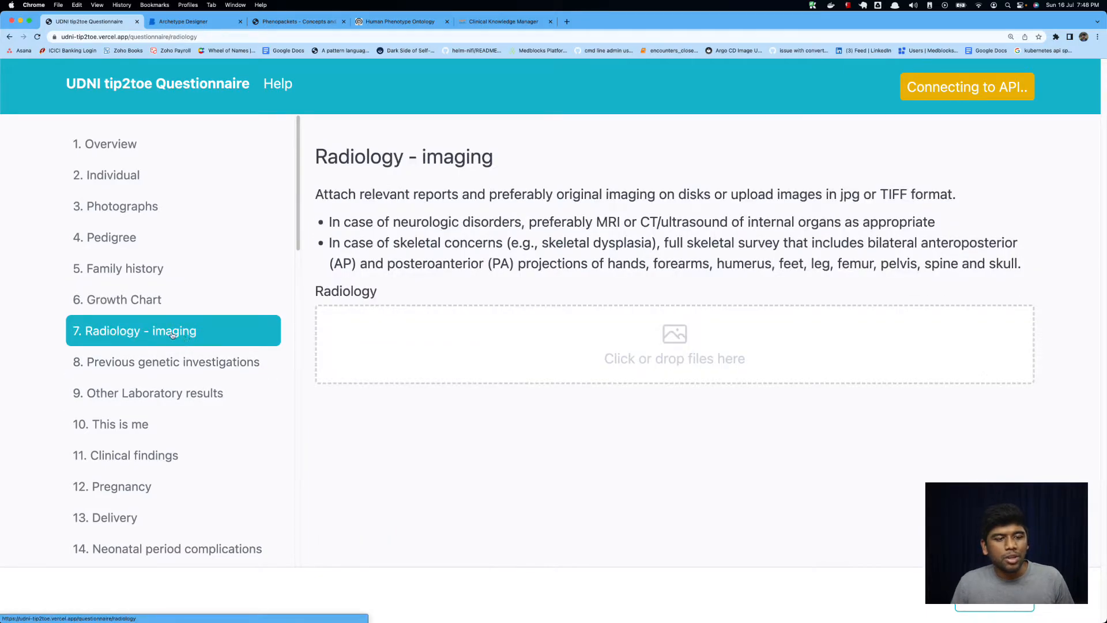
In Archetype Designer, inspect Imaging examination result under Diagnostic test results and collapse its node.
{"action": "left_click", "coordinate": [183, 21]}
{"action": "scroll", "coordinate": [174, 442], "scroll_direction": "down", "scroll_amount": 1}
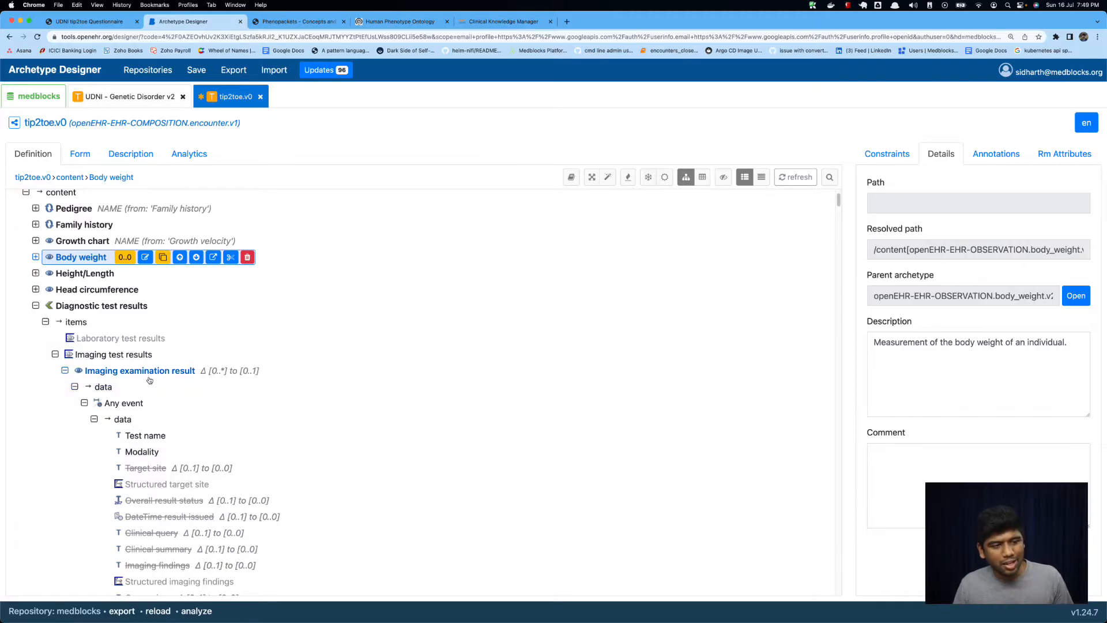
{"action": "left_click", "coordinate": [149, 374]}
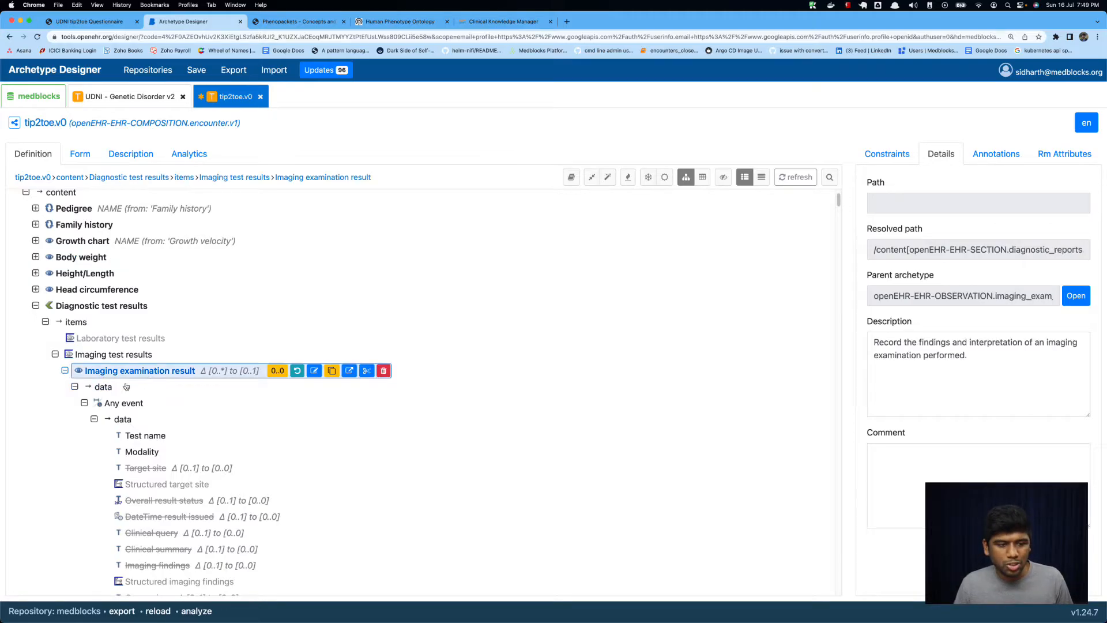
{"action": "left_click", "coordinate": [66, 371]}
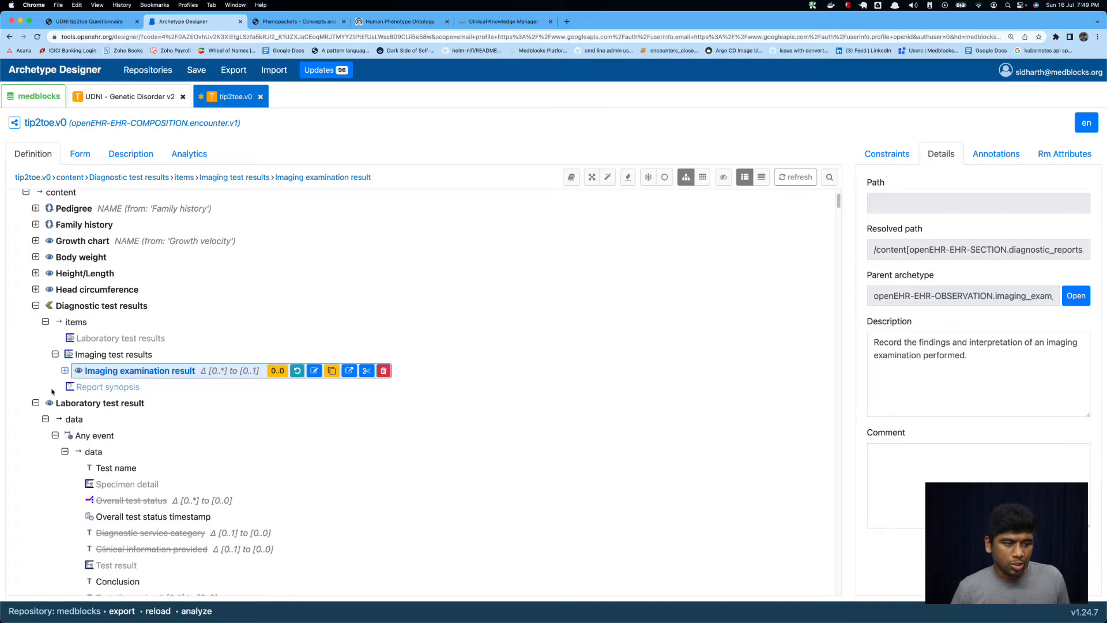
Switch to the questionnaire and review the upload and result fields of the Previous genetic investigations section.
{"action": "key", "text": "ctrl+shift+Tab"}
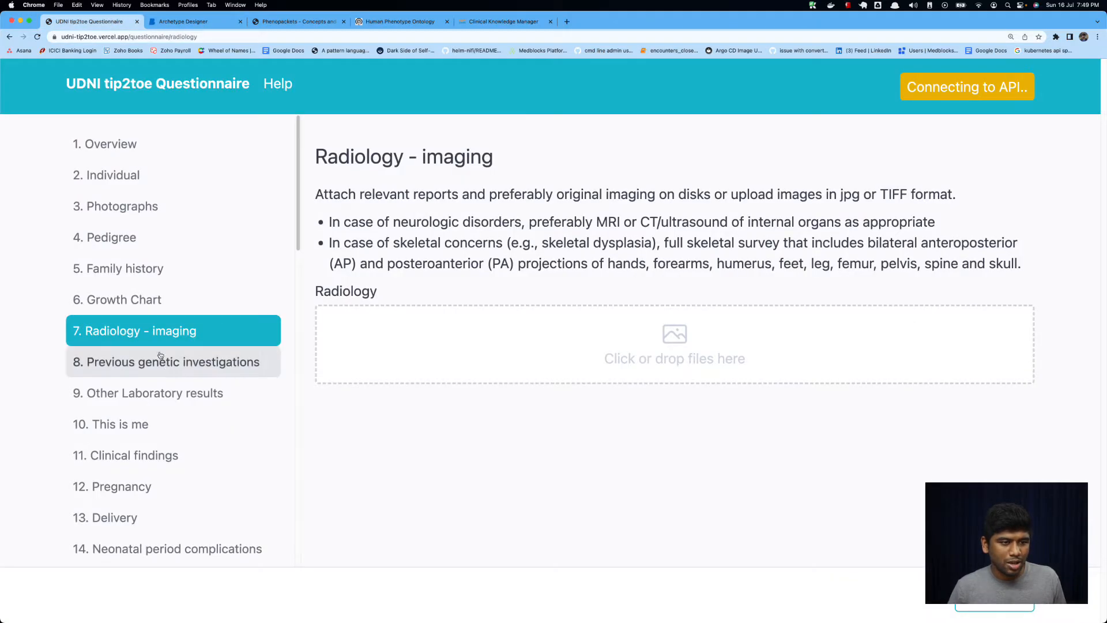
{"action": "left_click", "coordinate": [161, 355]}
{"action": "left_click_drag", "start_coordinate": [397, 159], "coordinate": [591, 158]}
{"action": "left_click", "coordinate": [591, 159]}
{"action": "scroll", "coordinate": [410, 265], "scroll_direction": "down", "scroll_amount": 3}
{"action": "scroll", "coordinate": [412, 263], "scroll_direction": "up", "scroll_amount": 3}
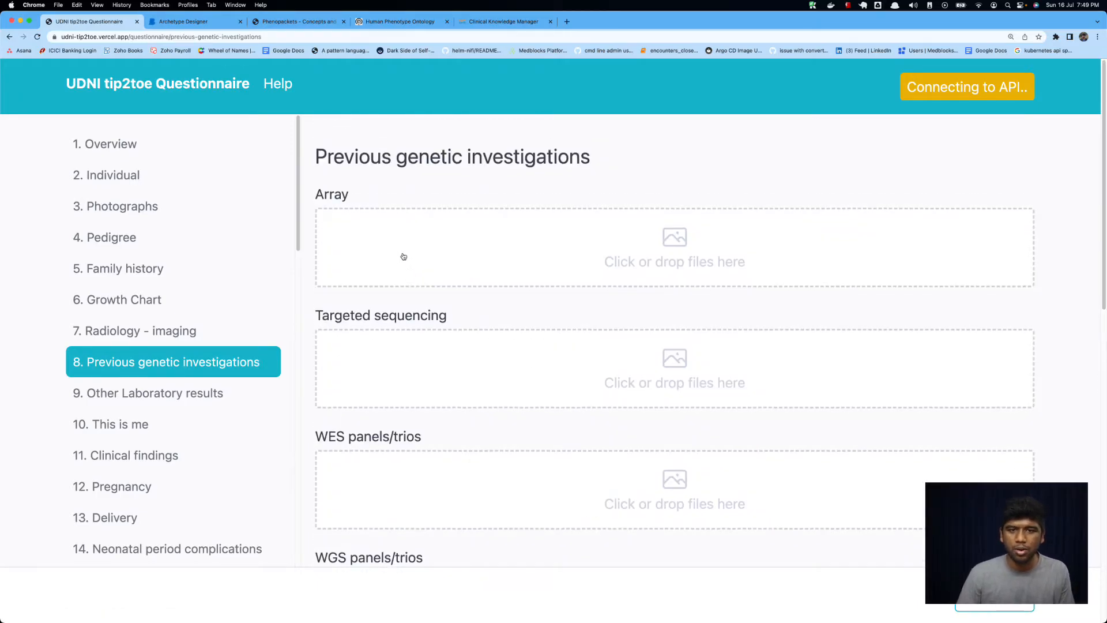
{"action": "scroll", "coordinate": [422, 332], "scroll_direction": "down", "scroll_amount": 8}
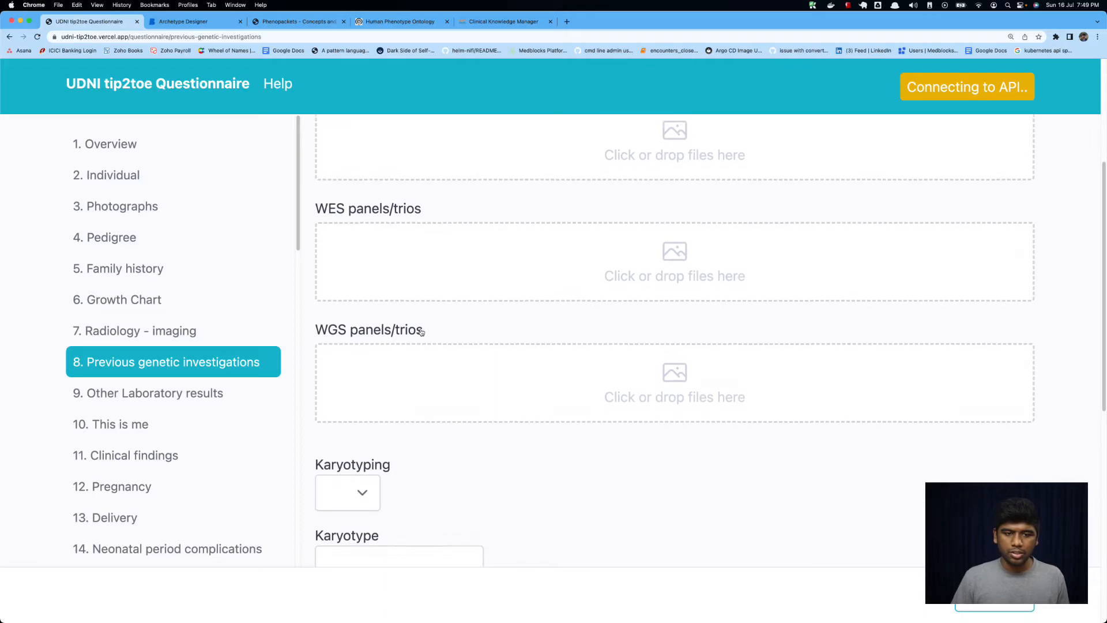
{"action": "scroll", "coordinate": [479, 328], "scroll_direction": "down", "scroll_amount": 5}
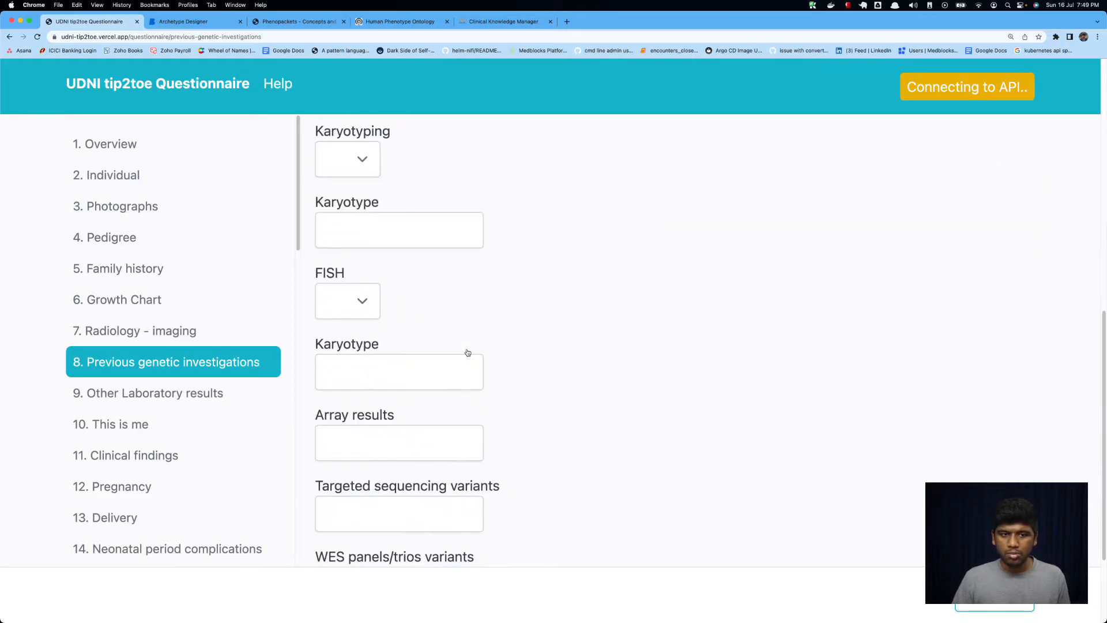
Set both Karyotyping and FISH to Yes in the Previous genetic investigations section, checking their Karyotype text fields.
{"action": "scroll", "coordinate": [396, 321], "scroll_direction": "up", "scroll_amount": 2}
{"action": "left_click", "coordinate": [366, 235]}
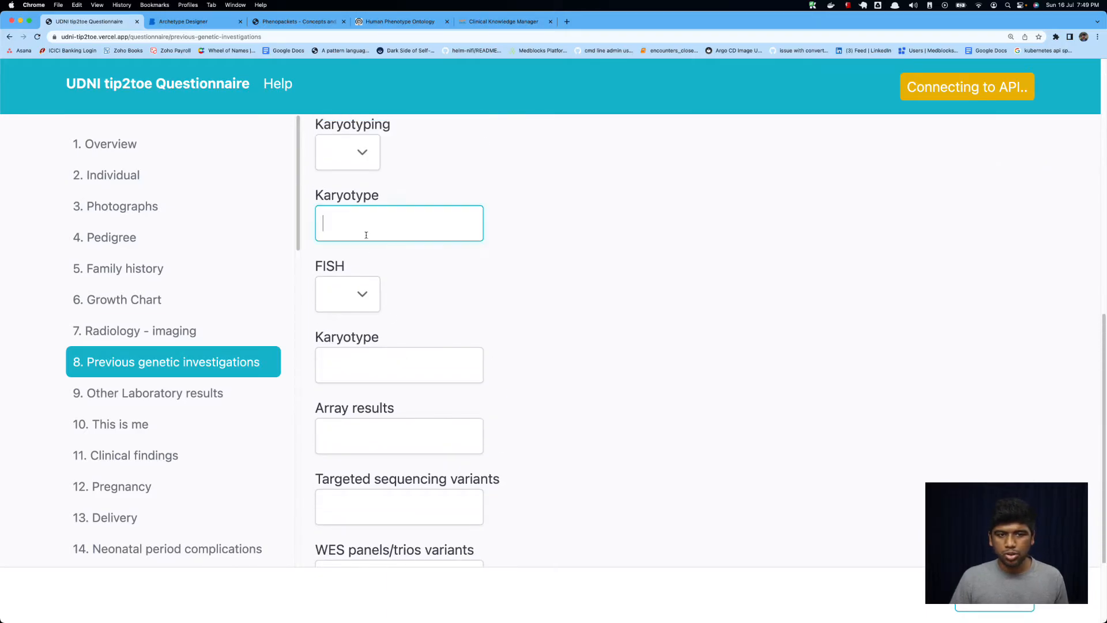
{"action": "scroll", "coordinate": [398, 317], "scroll_direction": "up", "scroll_amount": 3}
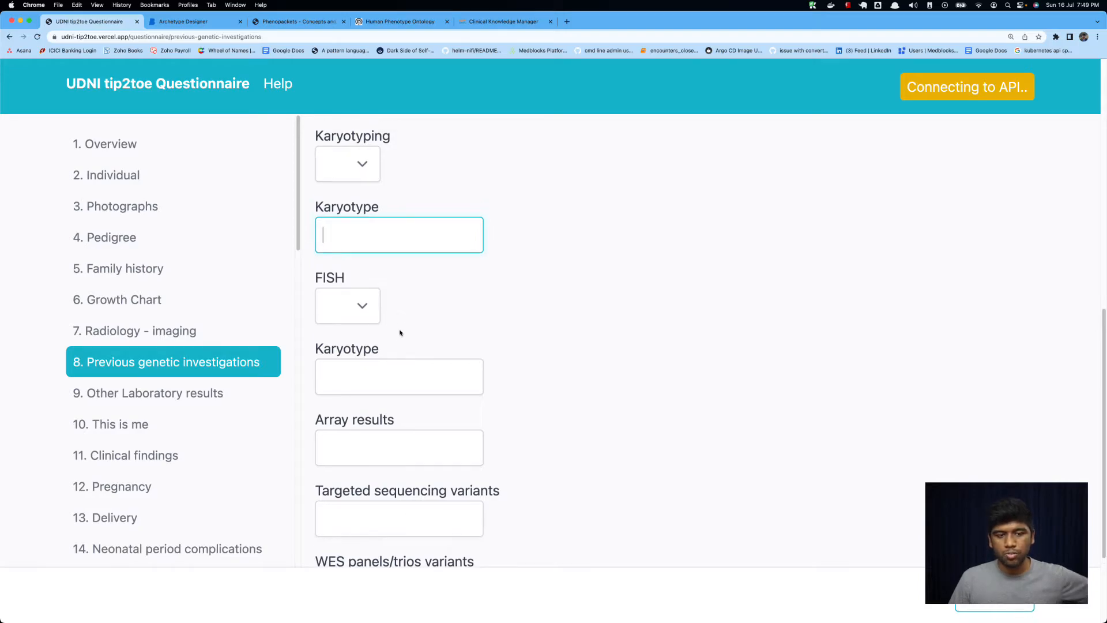
{"action": "left_click", "coordinate": [347, 291]}
{"action": "left_click", "coordinate": [345, 304]}
{"action": "left_click", "coordinate": [357, 361]}
{"action": "left_click", "coordinate": [337, 426]}
{"action": "left_click", "coordinate": [352, 446]}
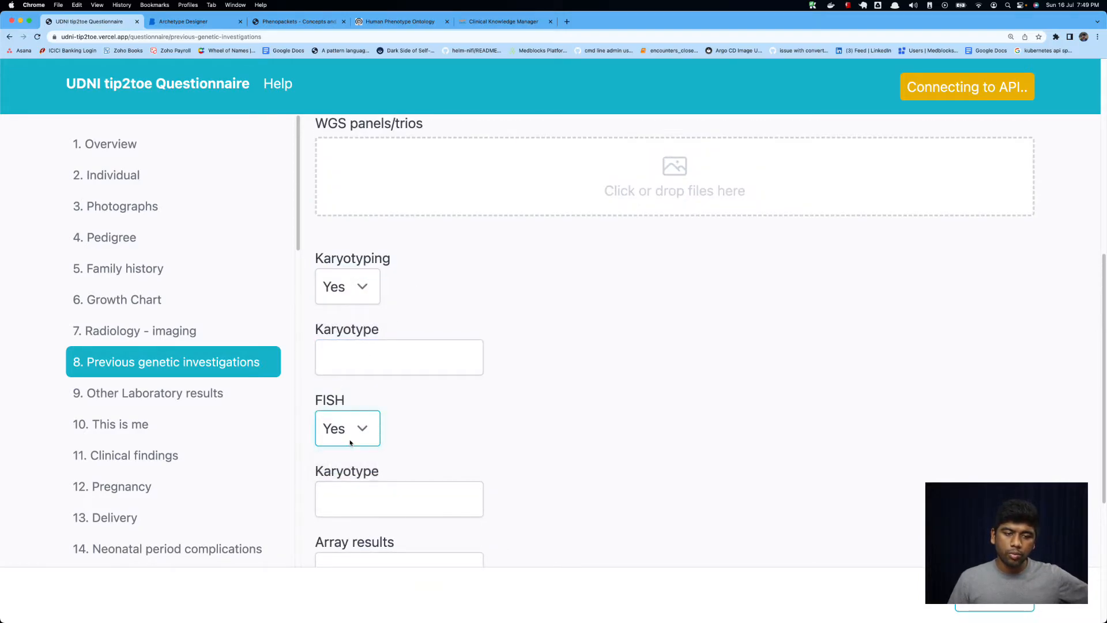
{"action": "left_click", "coordinate": [348, 486]}
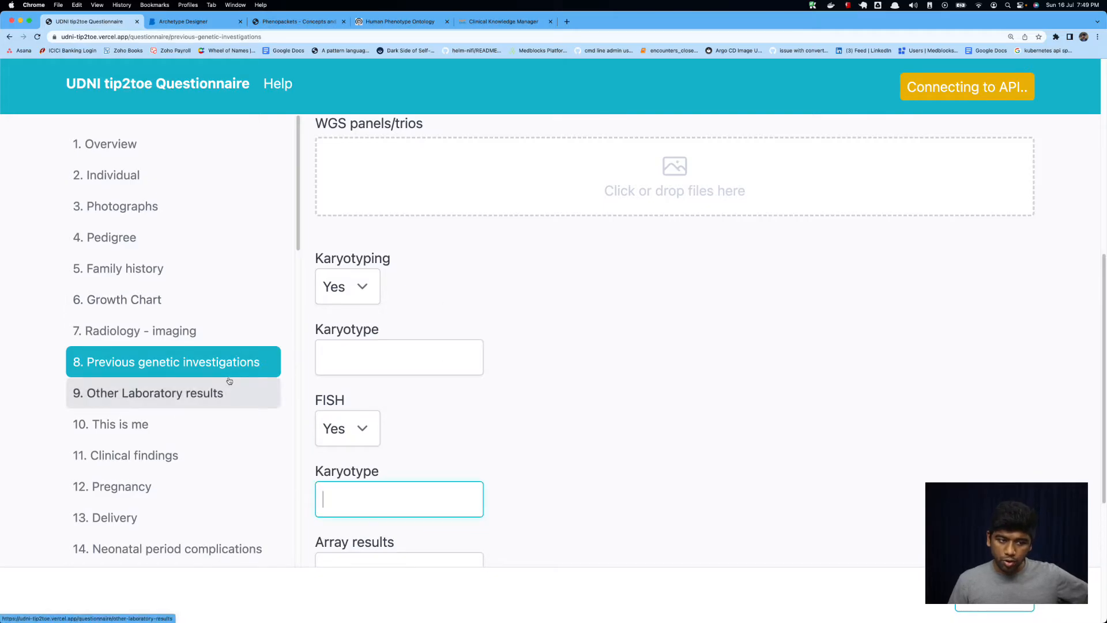
View the questionnaire's Other Laboratory results section and inspect the matching Laboratory test result node in Archetype Designer's tip2toe.v0 template.
{"action": "left_click", "coordinate": [199, 394]}
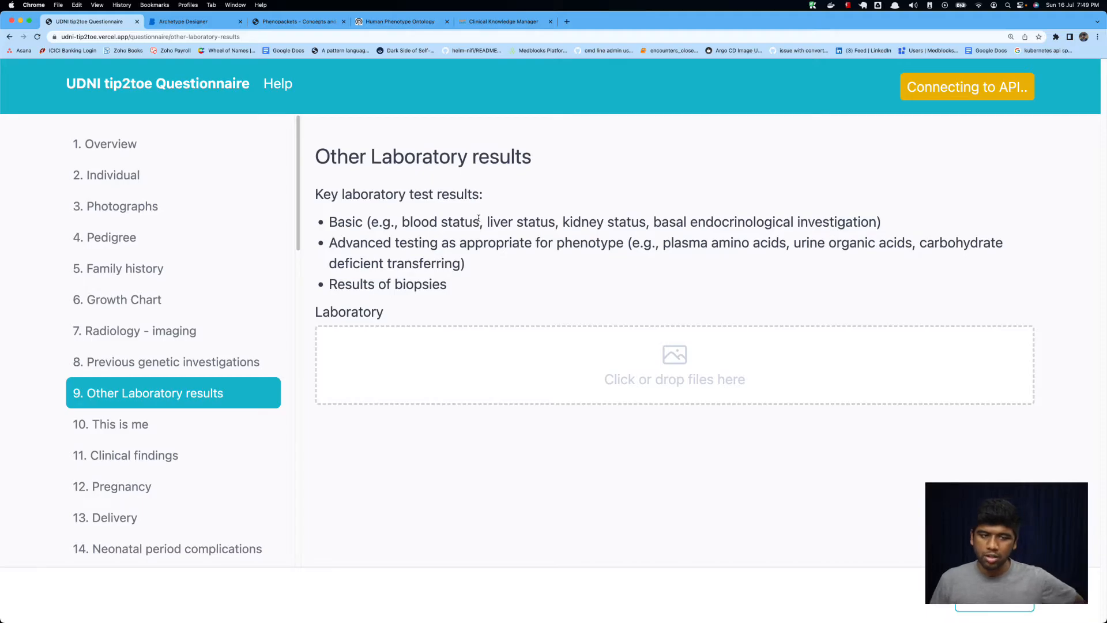
{"action": "left_click", "coordinate": [196, 21]}
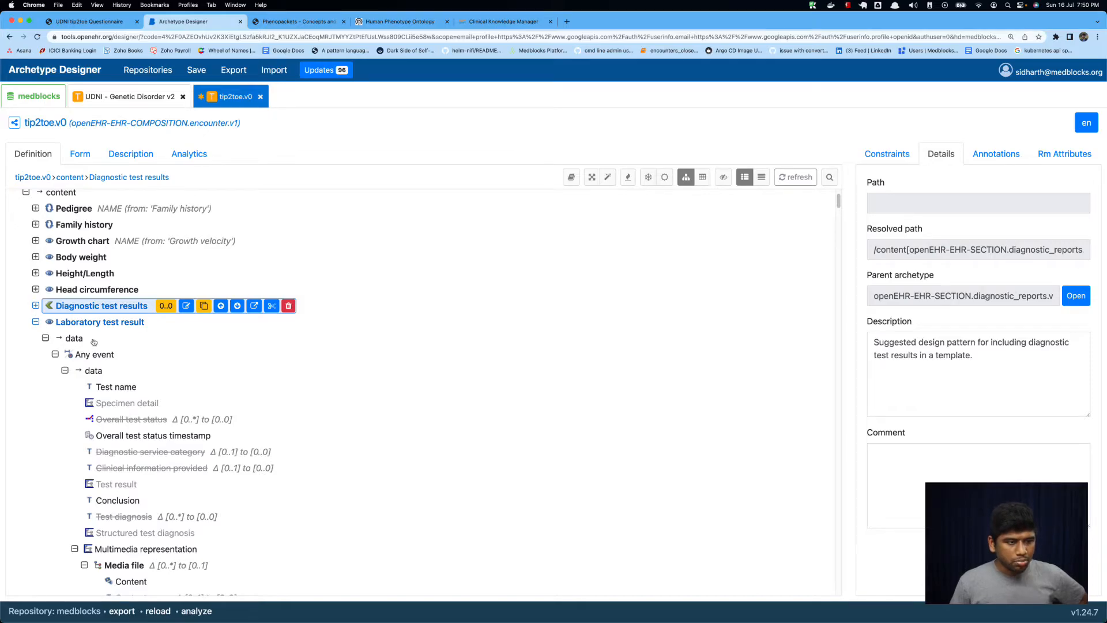
{"action": "left_click", "coordinate": [100, 321]}
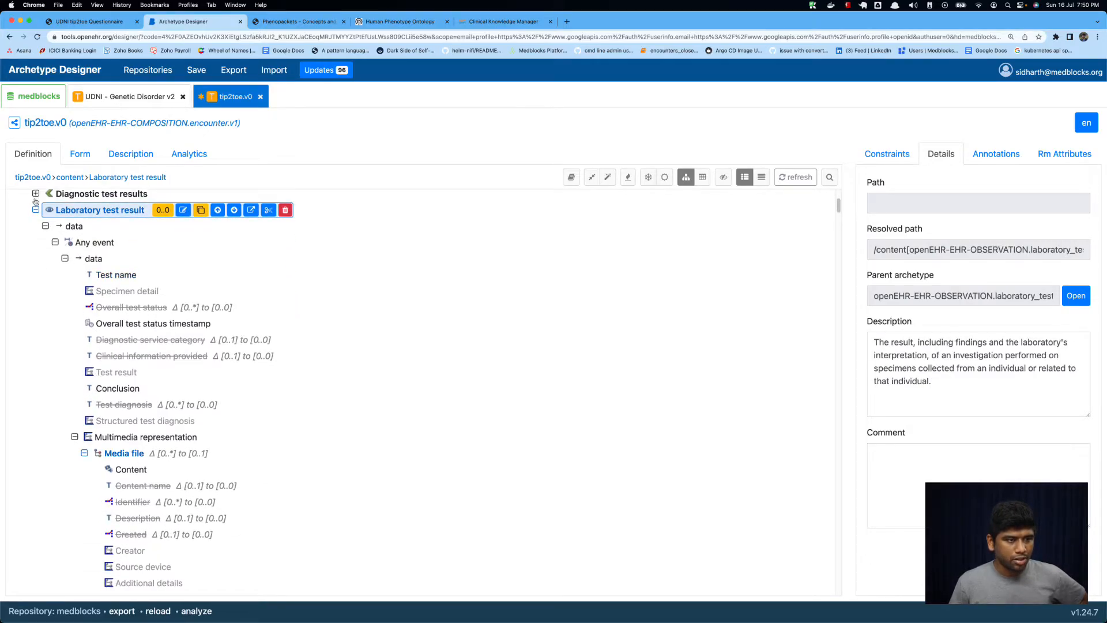
Inspect Media file in tip2toe.v0, then collapse the Laboratory test result nodes in both tip2toe.v0 and the UDNI - Genetic Disorder v2 template.
{"action": "left_click", "coordinate": [124, 454]}
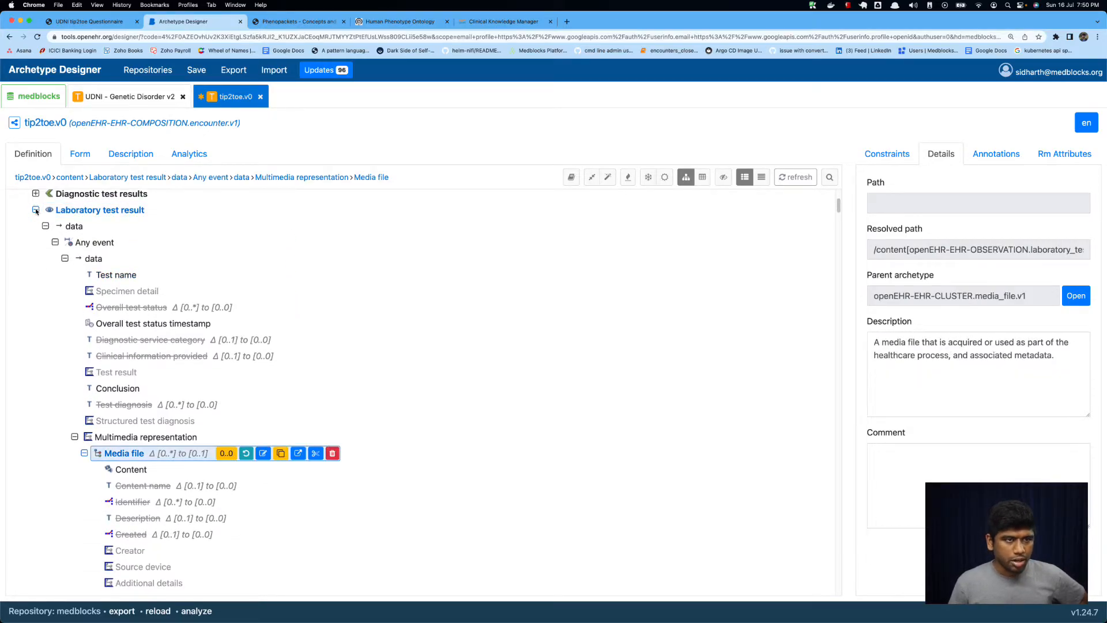
{"action": "left_click", "coordinate": [35, 210]}
{"action": "left_click", "coordinate": [152, 98]}
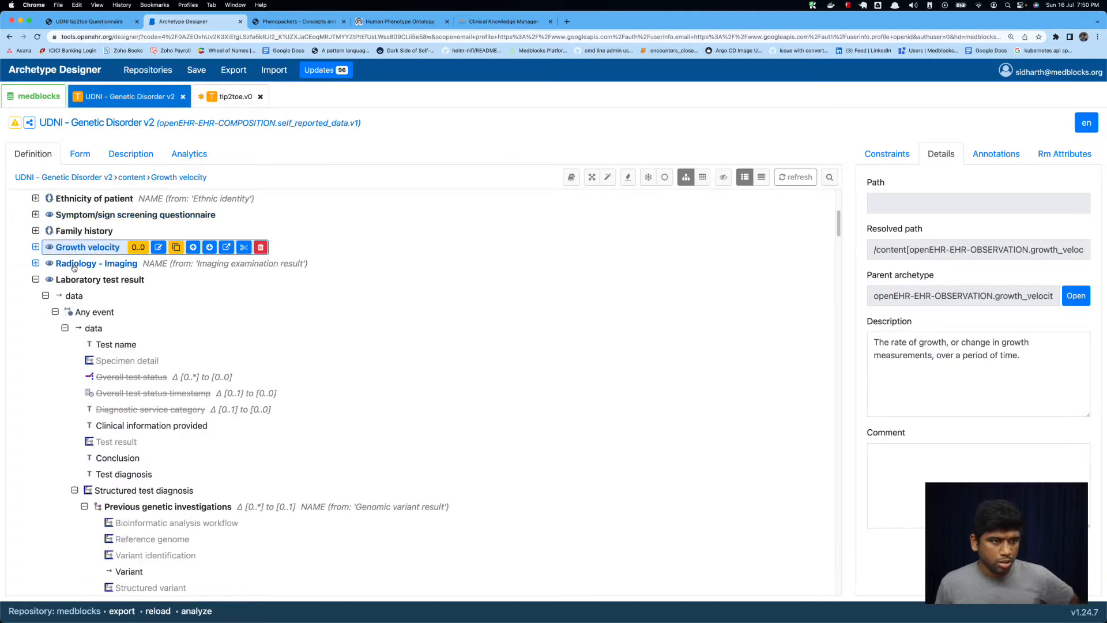
{"action": "left_click", "coordinate": [34, 281]}
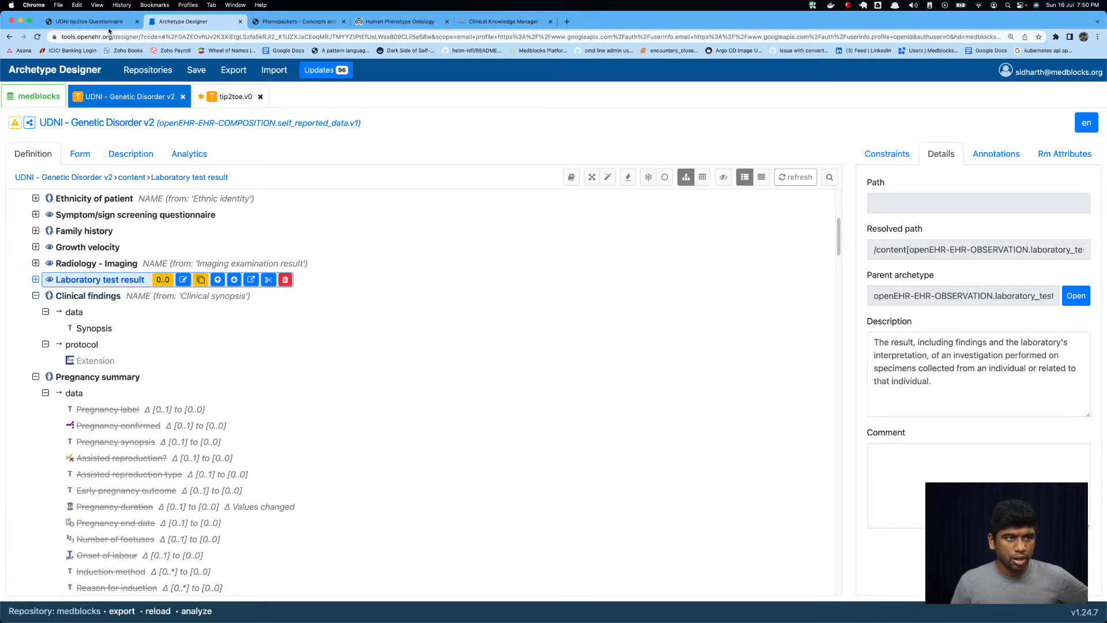
View the questionnaire's Clinical findings section and inspect the matching Clinical findings node in Archetype Designer's UDNI - Genetic Disorder v2 template.
{"action": "key", "text": "super+1"}
{"action": "left_click", "coordinate": [173, 455]}
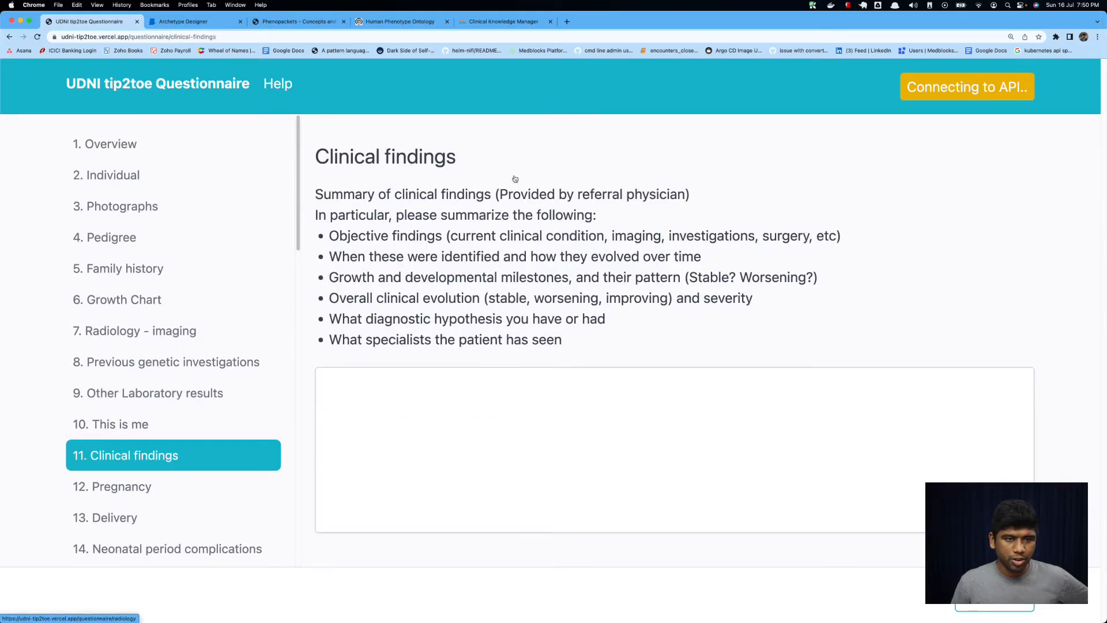
{"action": "left_click", "coordinate": [499, 438]}
{"action": "left_click", "coordinate": [191, 21]}
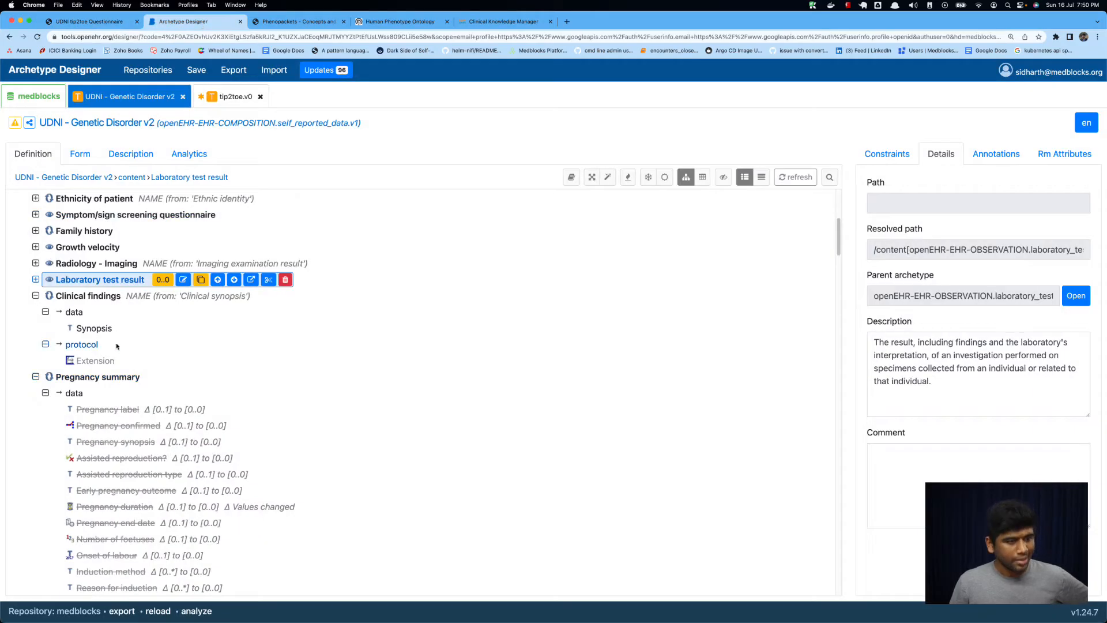
{"action": "left_click", "coordinate": [107, 297]}
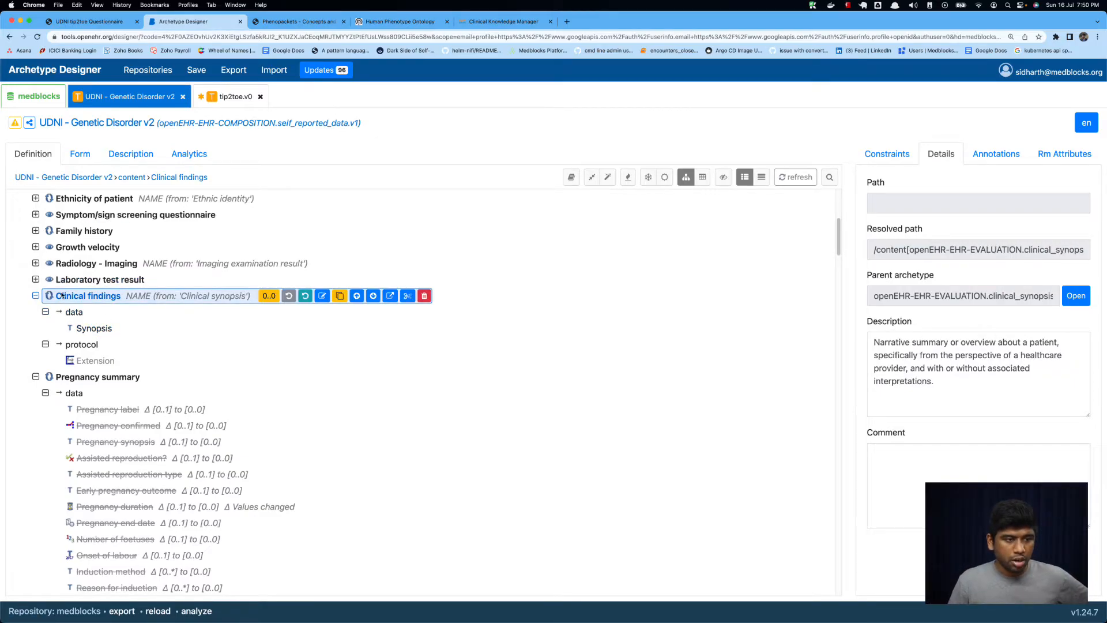
Return to the tip2toe.v0 template, collapse the Delivery node and inspect the details of Clinical Findings.
{"action": "left_click", "coordinate": [226, 98]}
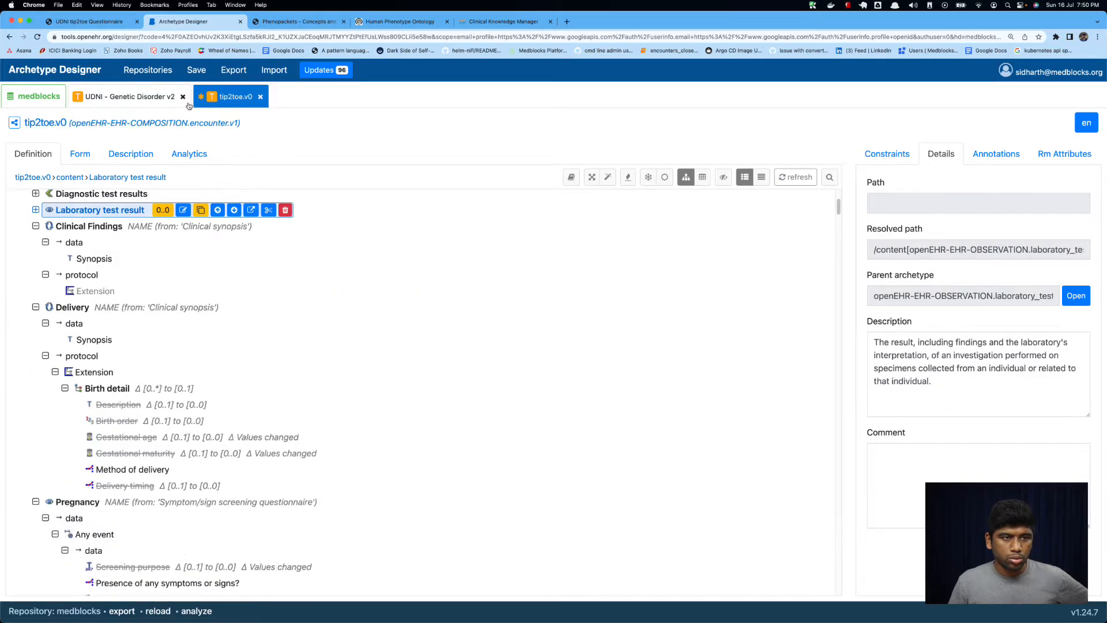
{"action": "left_click", "coordinate": [35, 307]}
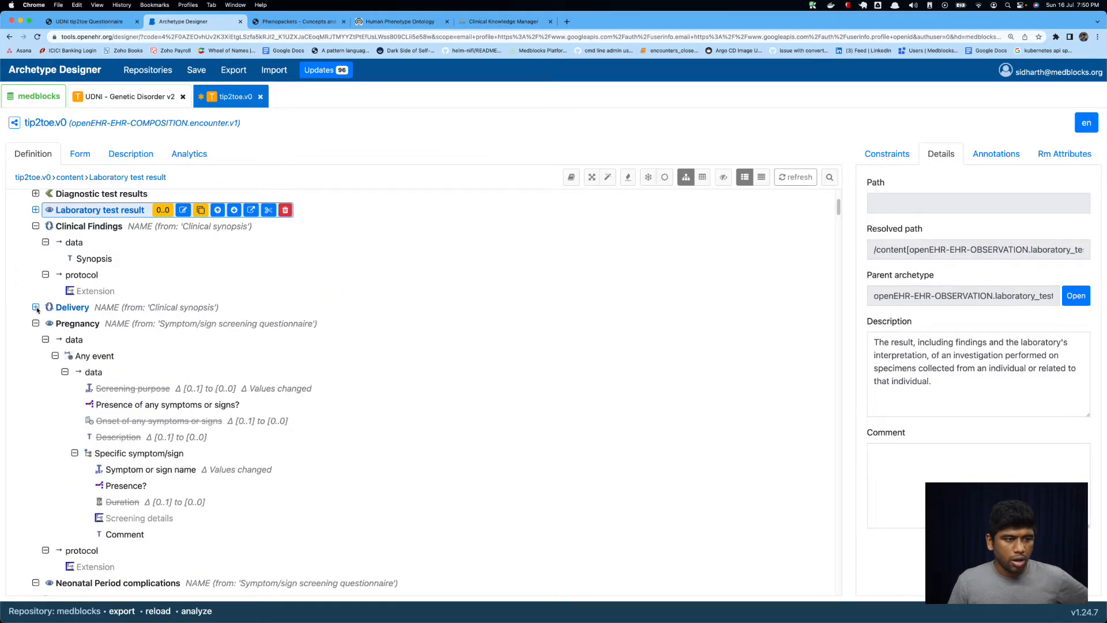
{"action": "left_click", "coordinate": [106, 310]}
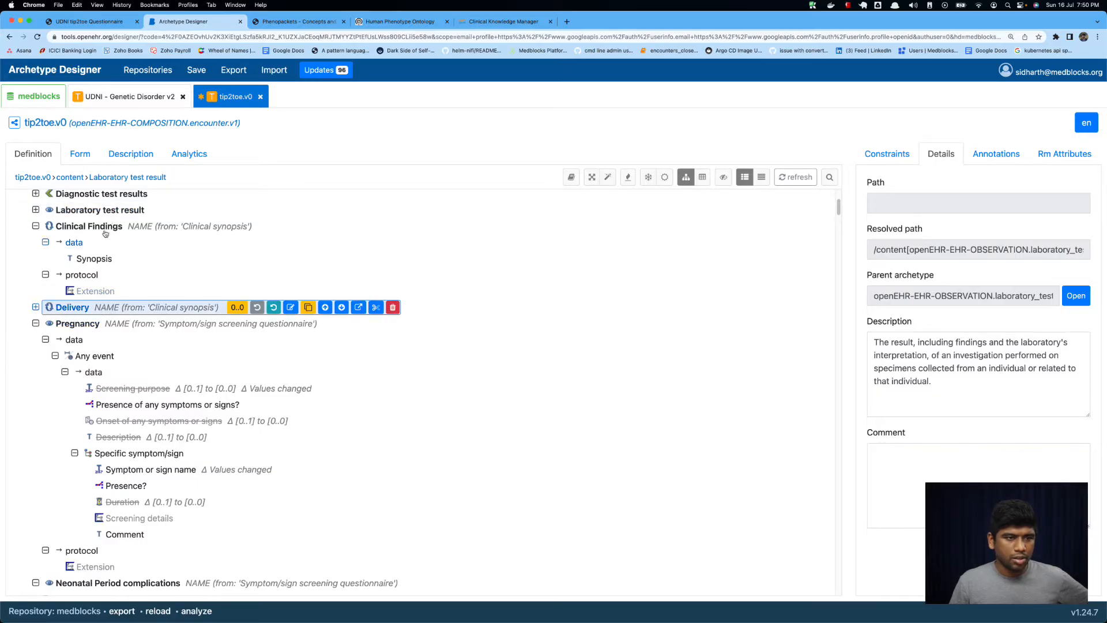
{"action": "left_click", "coordinate": [208, 231]}
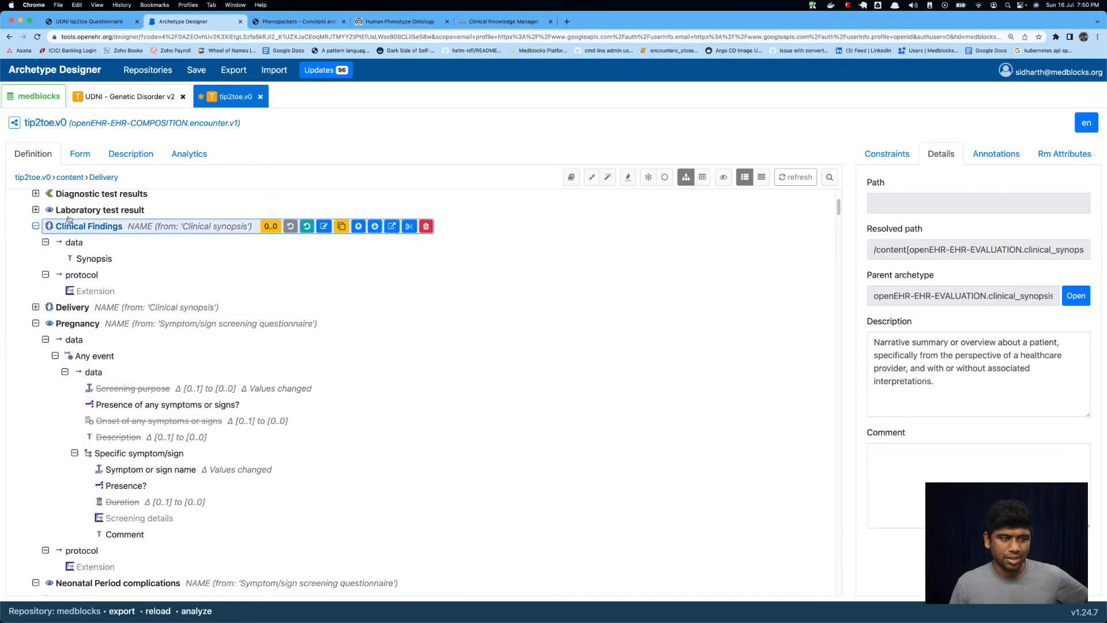
Expand Diagnostic test results, review the elements of Imaging examination result, and collapse the section again.
{"action": "scroll", "coordinate": [69, 222], "scroll_direction": "up", "scroll_amount": 1}
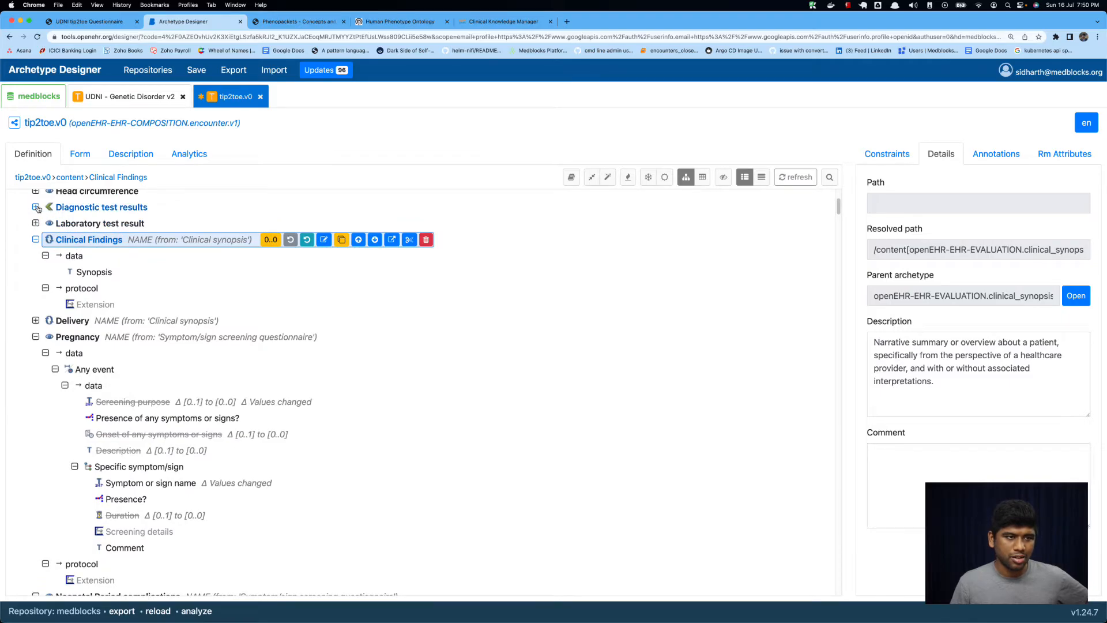
{"action": "left_click", "coordinate": [106, 211]}
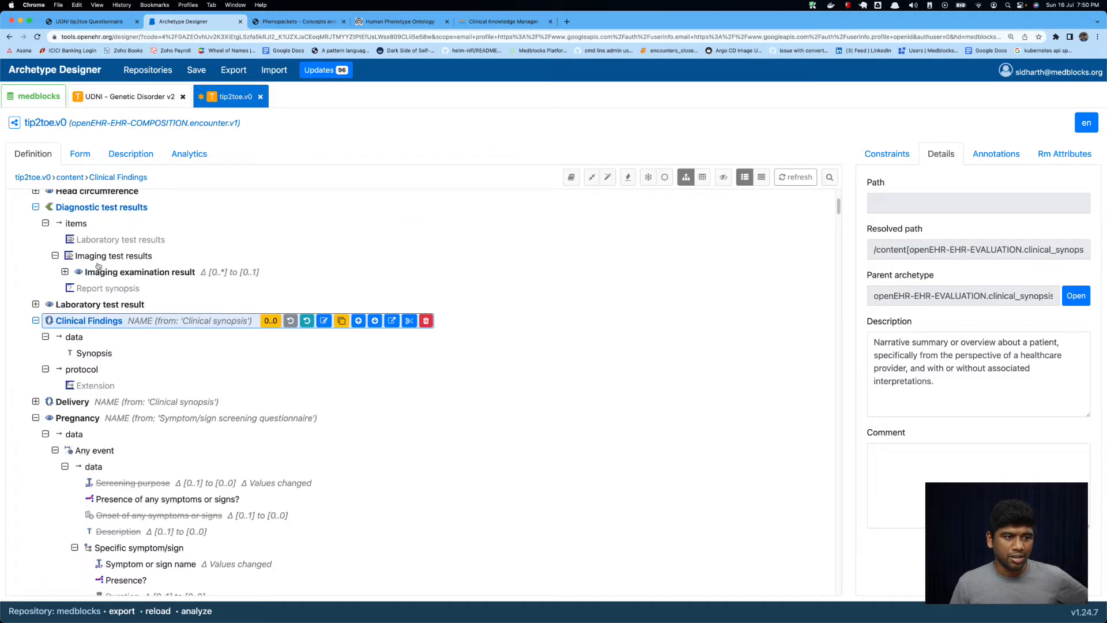
{"action": "left_click", "coordinate": [66, 273]}
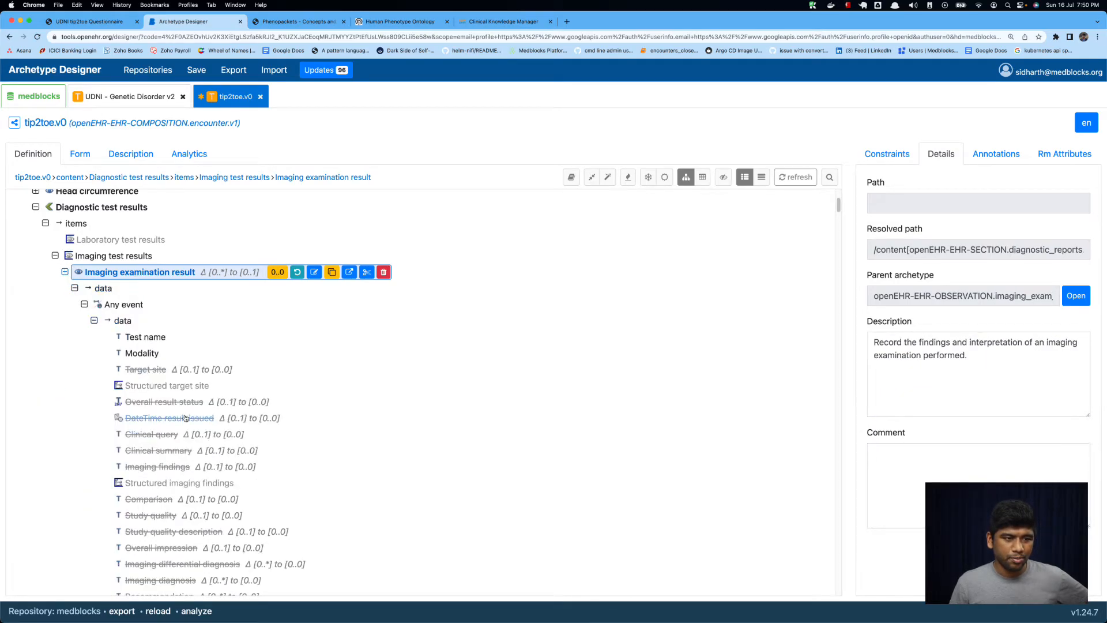
{"action": "scroll", "coordinate": [178, 403], "scroll_direction": "down", "scroll_amount": 10}
{"action": "scroll", "coordinate": [188, 415], "scroll_direction": "down", "scroll_amount": 5}
{"action": "scroll", "coordinate": [148, 355], "scroll_direction": "up", "scroll_amount": 10}
{"action": "scroll", "coordinate": [148, 355], "scroll_direction": "up", "scroll_amount": 4}
{"action": "left_click", "coordinate": [65, 314]}
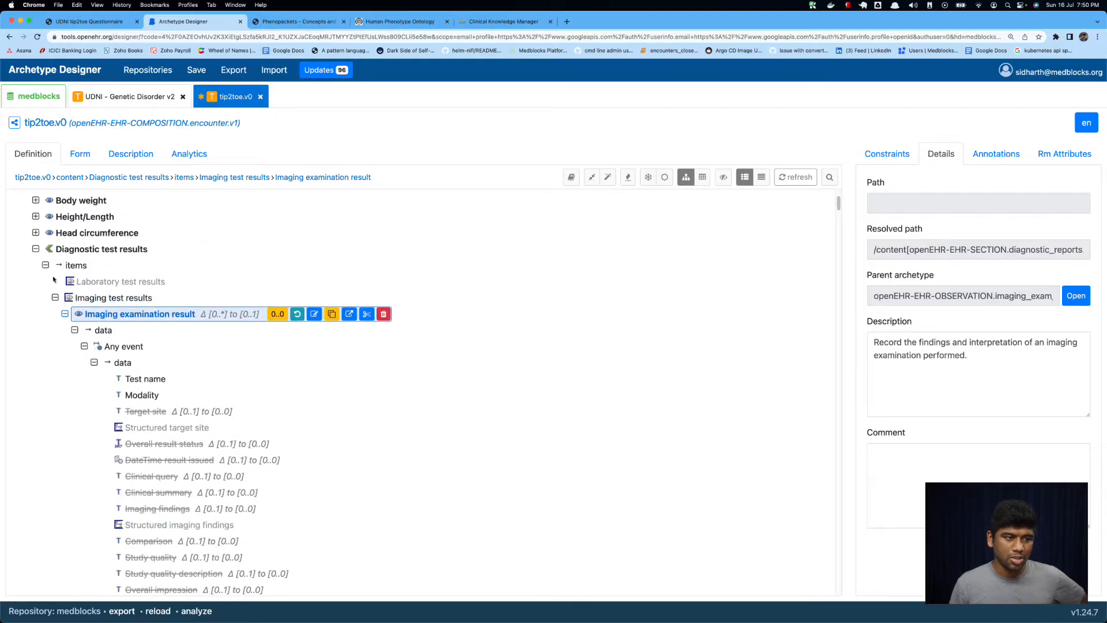
{"action": "left_click", "coordinate": [35, 250]}
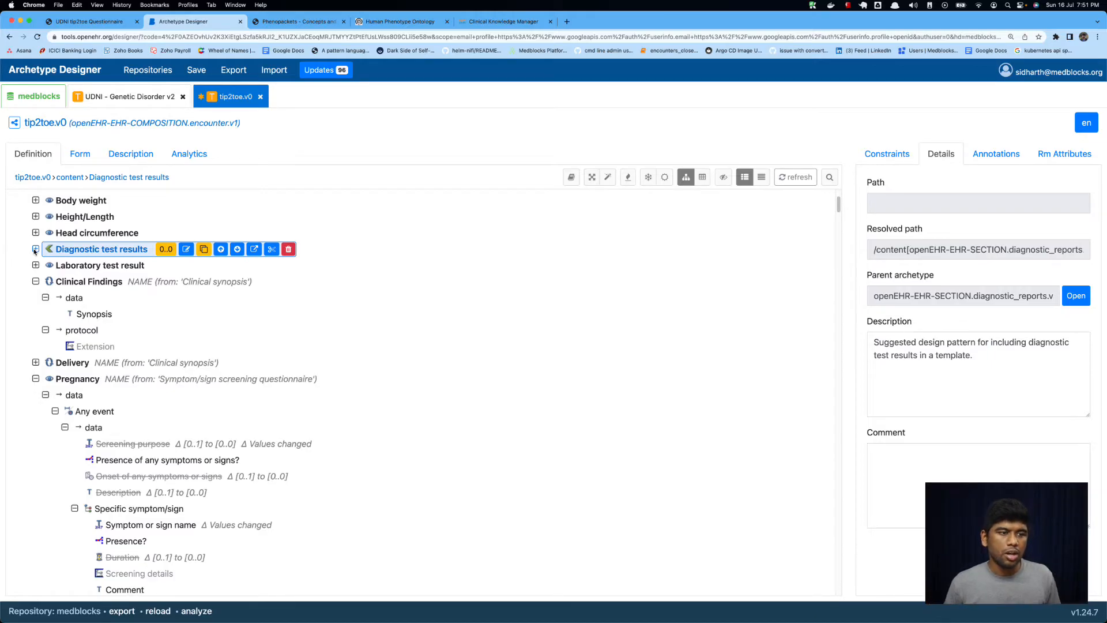
Recheck the contents of Laboratory test result, then inspect the Synopsis of Clinical Findings and select the Delivery node.
{"action": "left_click", "coordinate": [35, 266]}
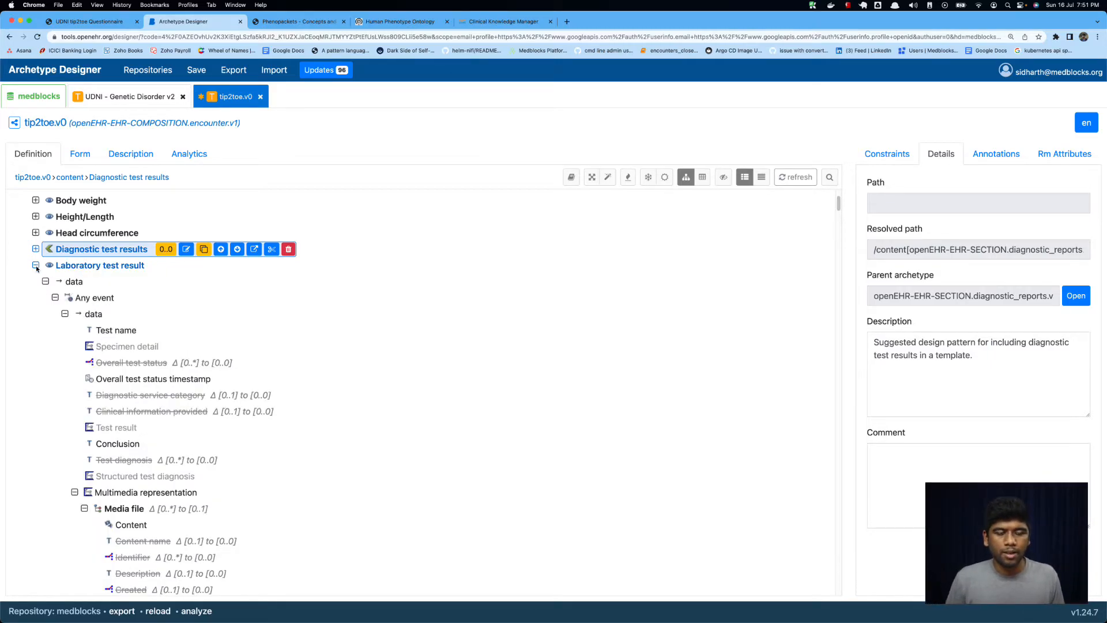
{"action": "left_click", "coordinate": [36, 266]}
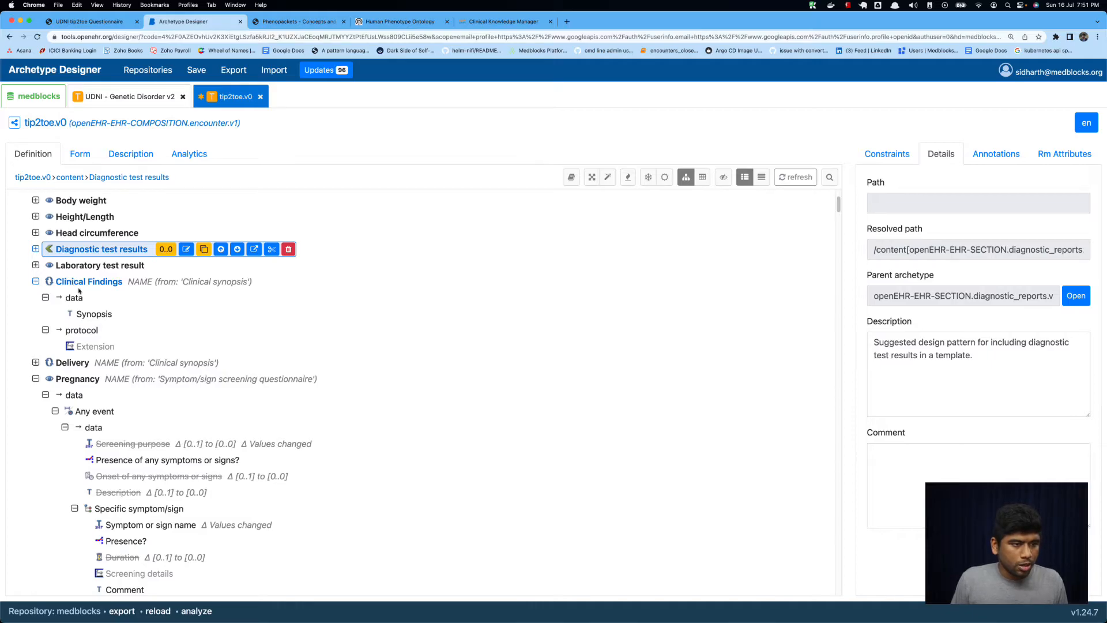
{"action": "left_click", "coordinate": [95, 282]}
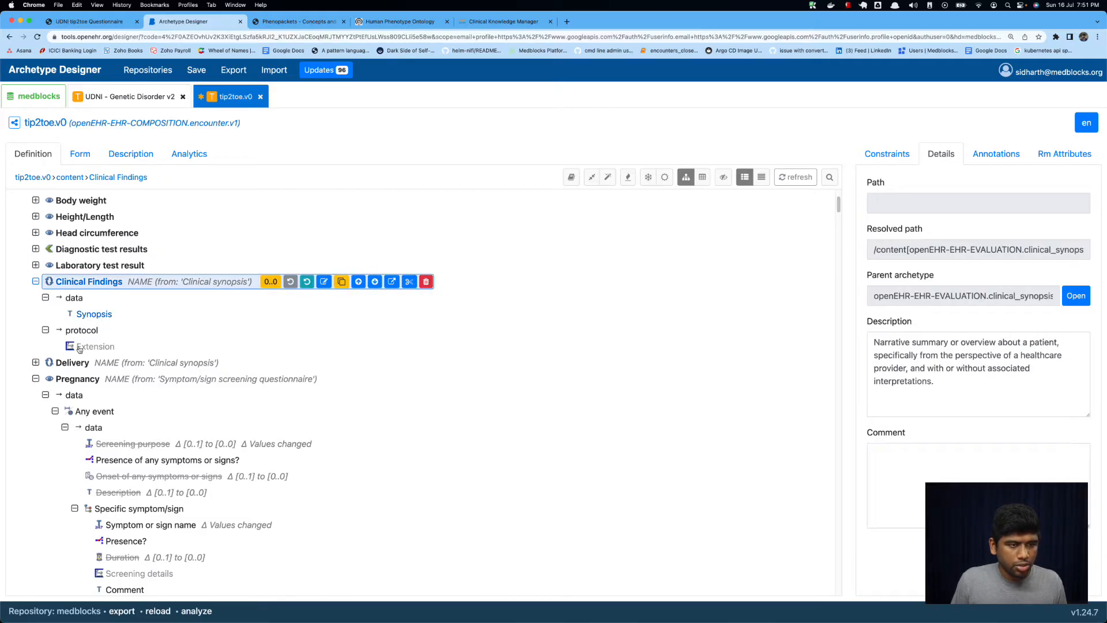
{"action": "left_click", "coordinate": [92, 314]}
{"action": "left_click", "coordinate": [77, 364]}
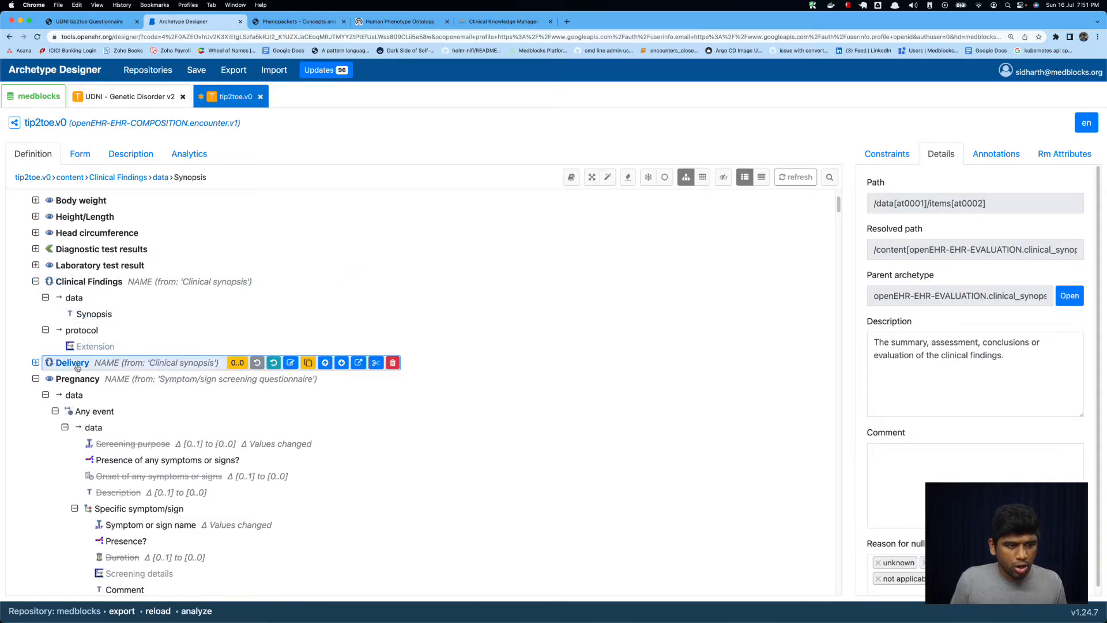
Switch to the questionnaire and review the questions of its Delivery section.
{"action": "left_click", "coordinate": [90, 22]}
{"action": "scroll", "coordinate": [144, 374], "scroll_direction": "down", "scroll_amount": 3}
{"action": "left_click", "coordinate": [135, 415]}
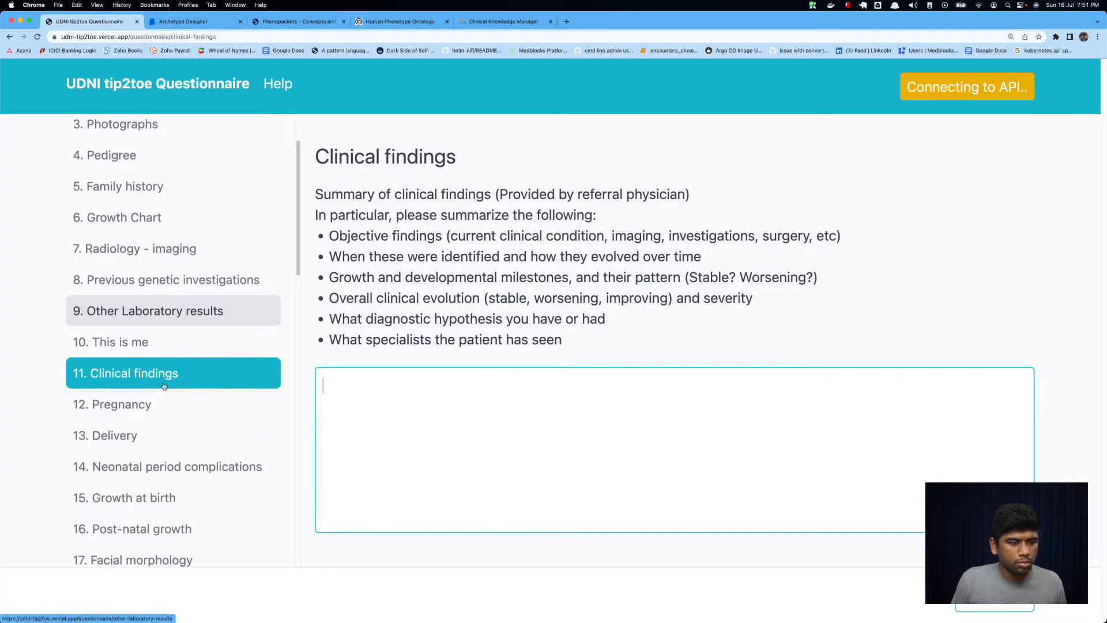
{"action": "left_click", "coordinate": [134, 434]}
{"action": "scroll", "coordinate": [375, 308], "scroll_direction": "down", "scroll_amount": 1}
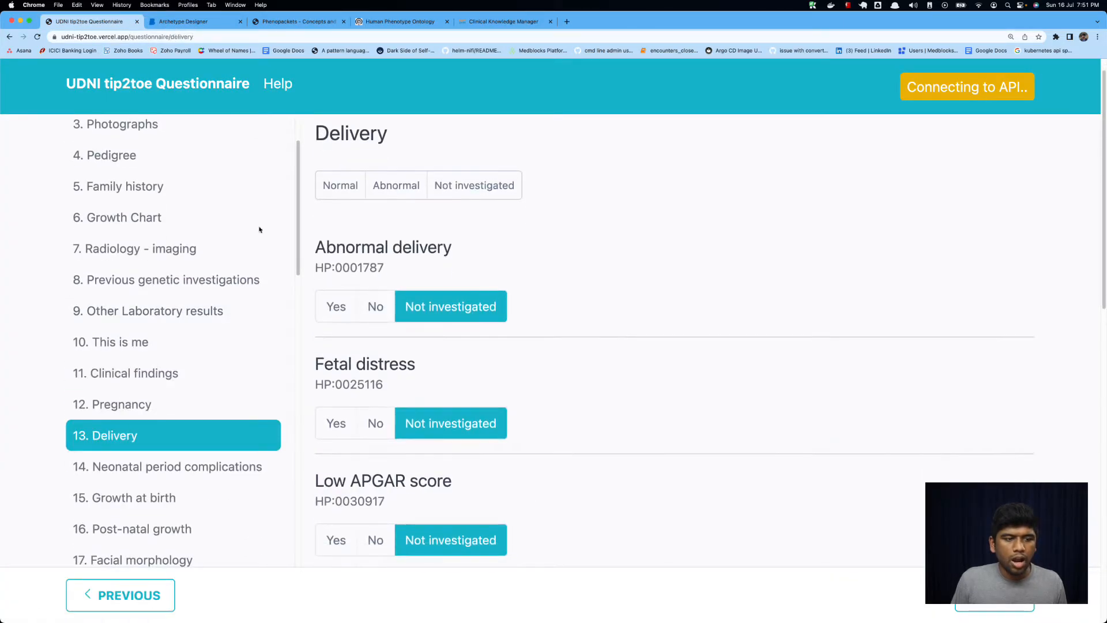
In Archetype Designer, expand Delivery in tip2toe.v0 and examine the coded-text constraints of Method of delivery under Birth detail.
{"action": "left_click", "coordinate": [190, 22]}
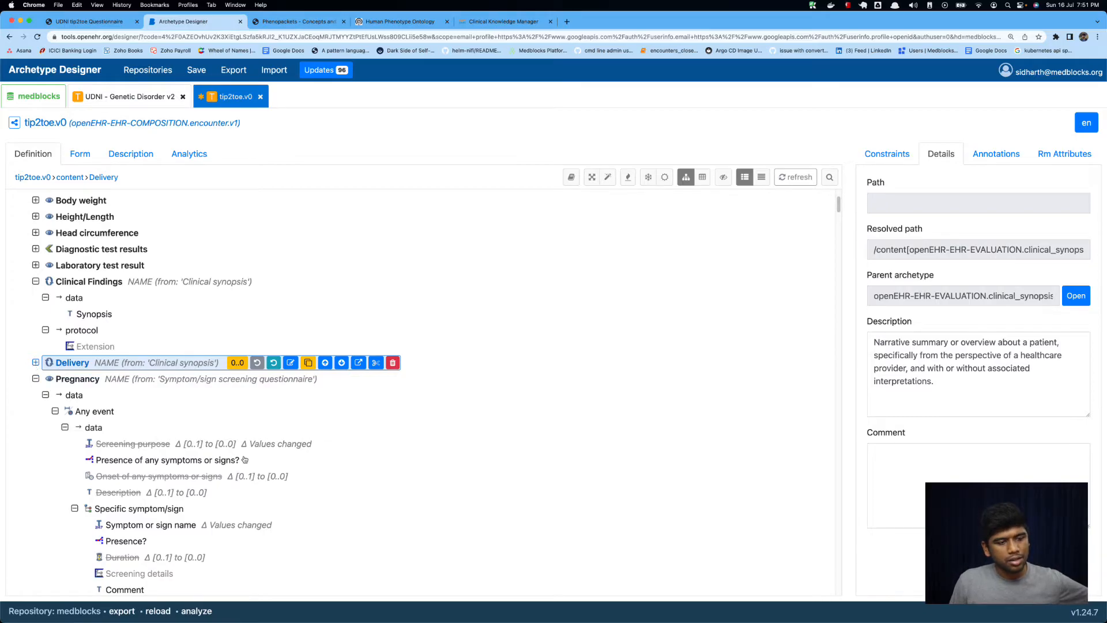
{"action": "left_click", "coordinate": [148, 368]}
{"action": "scroll", "coordinate": [141, 384], "scroll_direction": "down", "scroll_amount": 3}
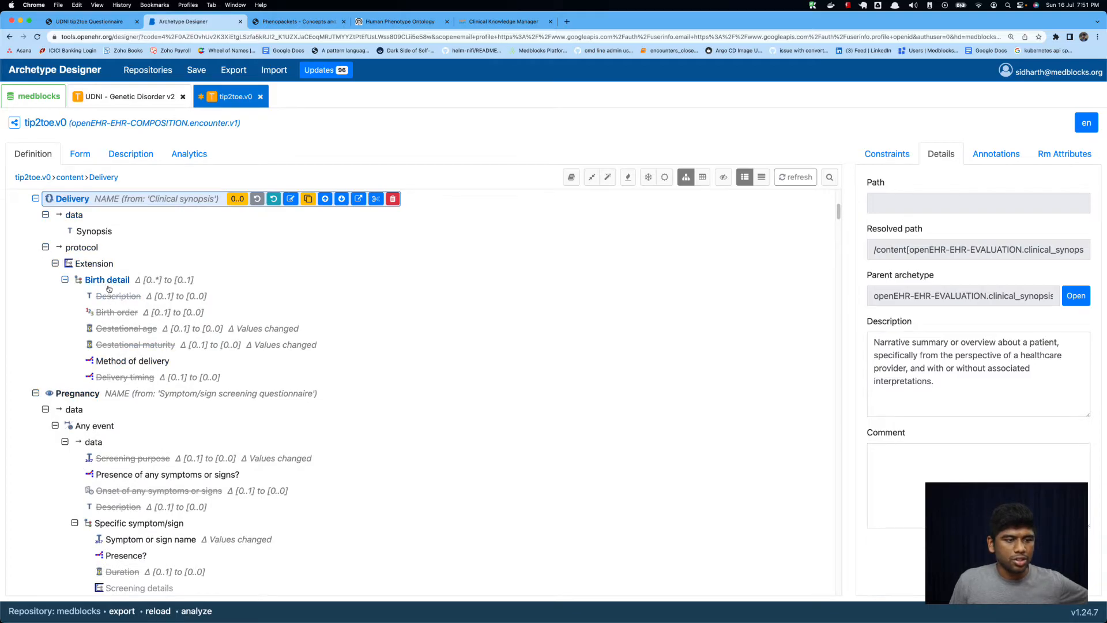
{"action": "left_click", "coordinate": [113, 290]}
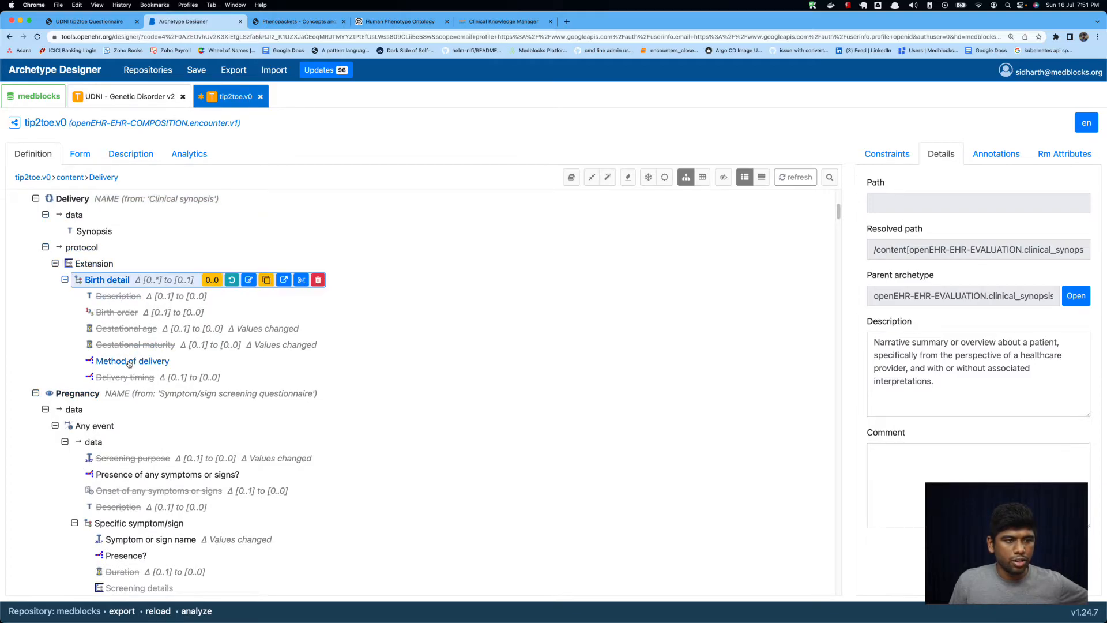
{"action": "left_click", "coordinate": [129, 363]}
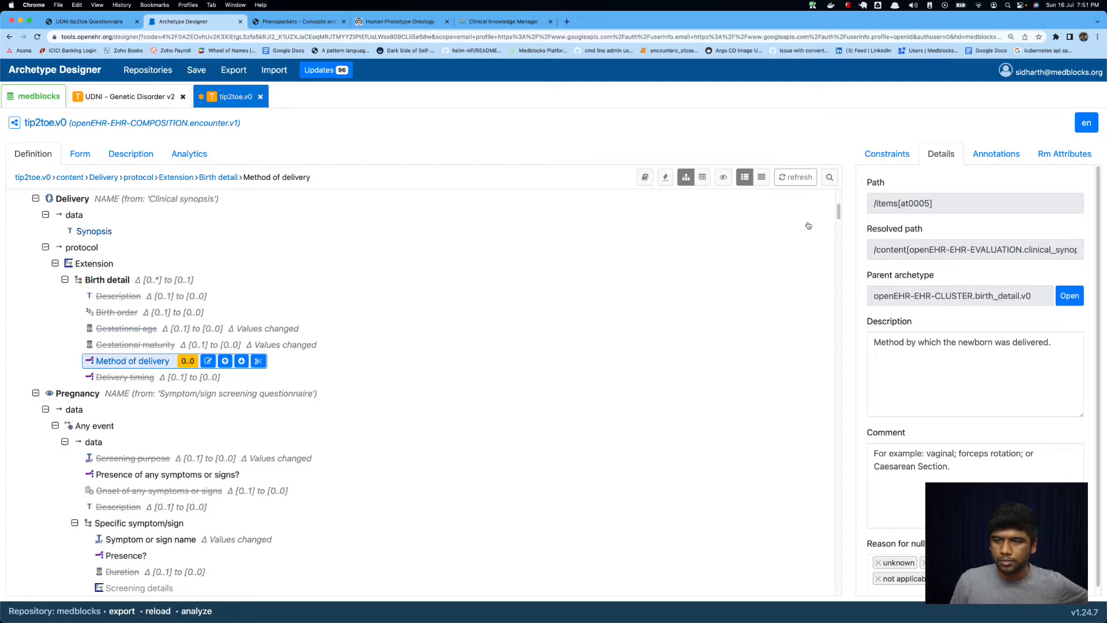
{"action": "left_click", "coordinate": [916, 155]}
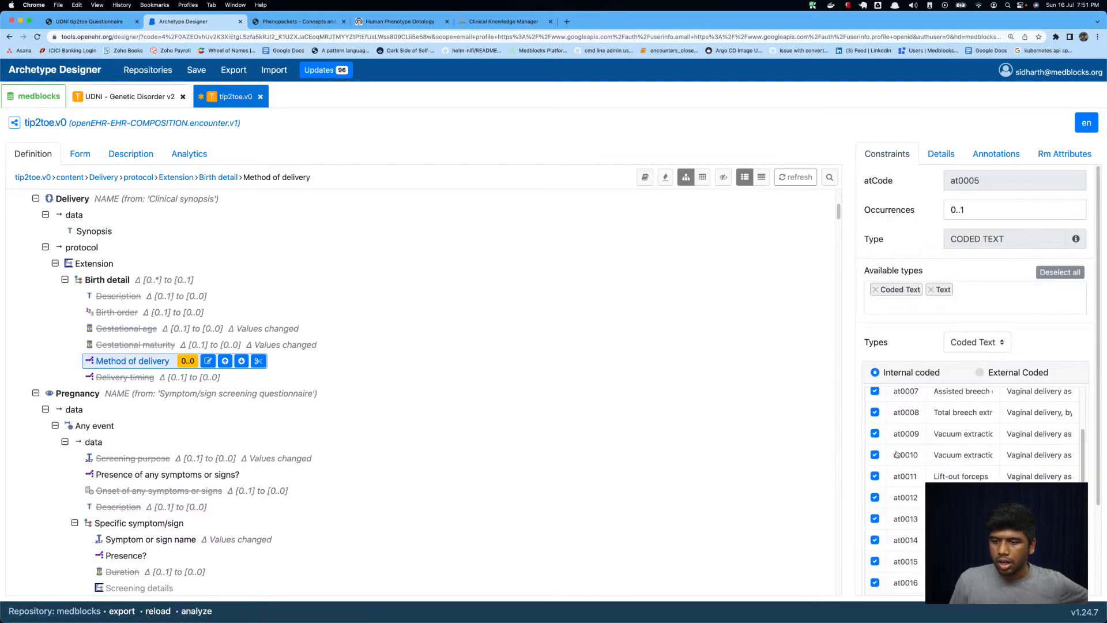
Compare the constraints of the Birth detail cluster with those of its Method of delivery element.
{"action": "left_click", "coordinate": [173, 280]}
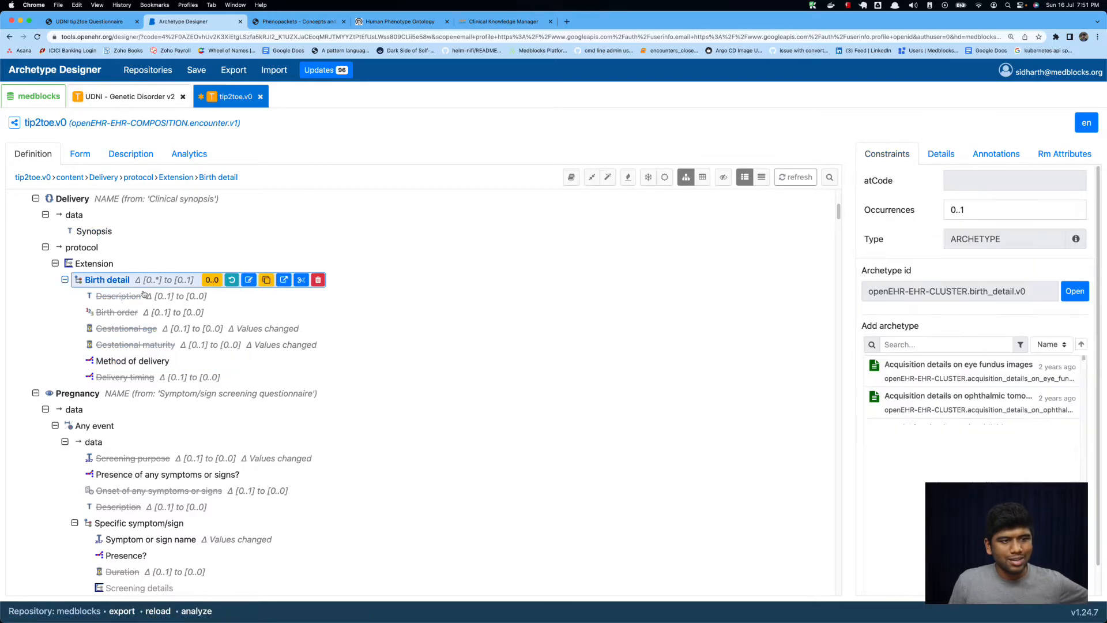
{"action": "scroll", "coordinate": [218, 308], "scroll_direction": "up", "scroll_amount": 1}
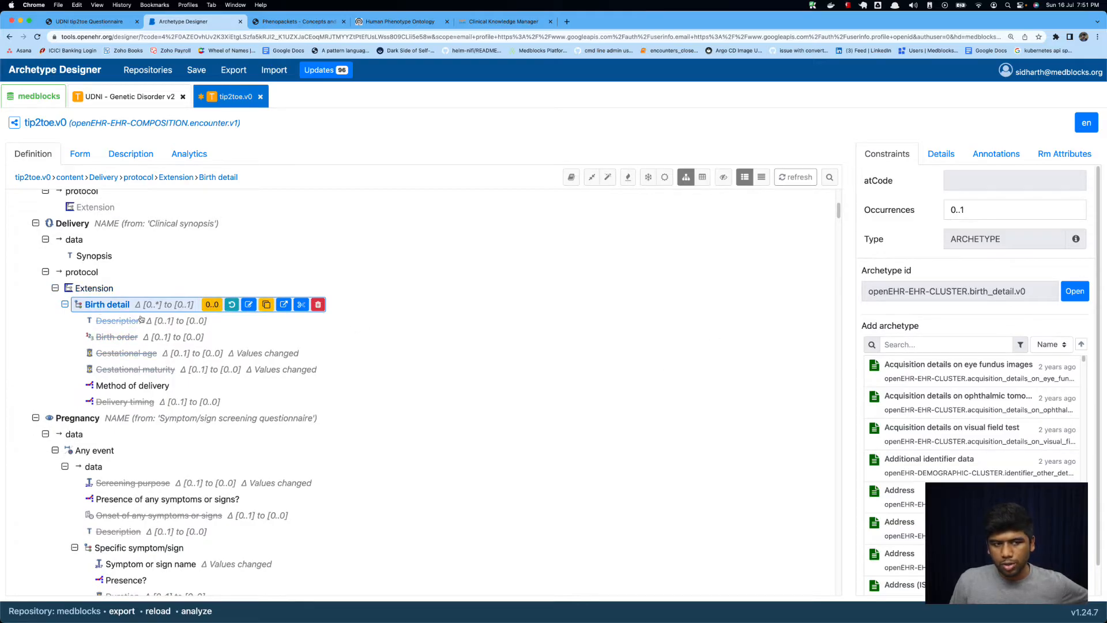
{"action": "left_click", "coordinate": [128, 387]}
{"action": "left_click", "coordinate": [115, 305]}
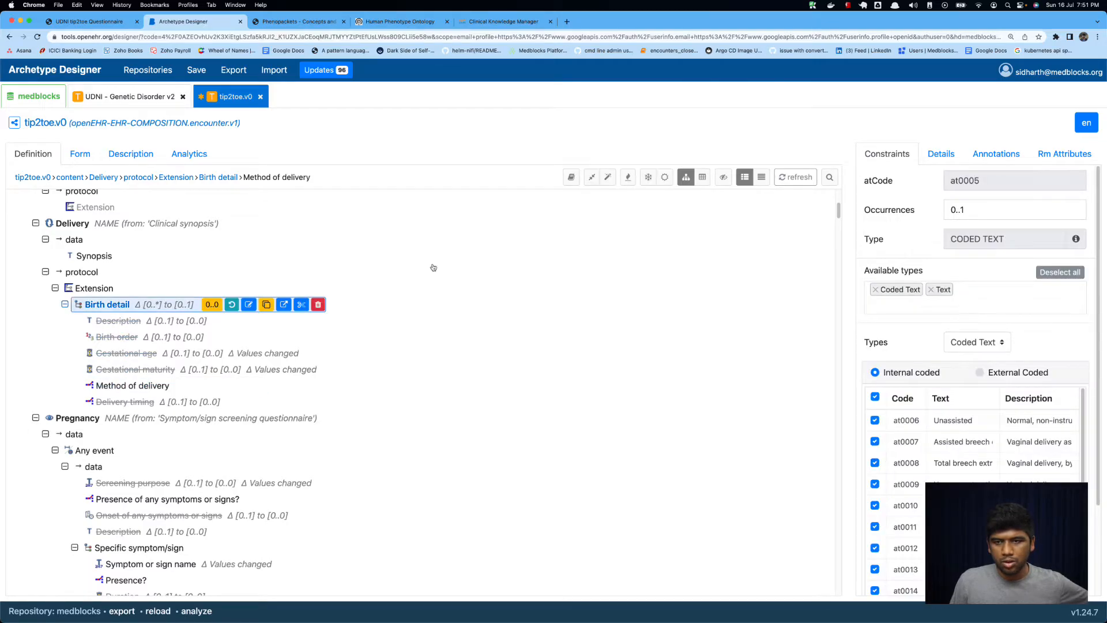
Read the Birth detail cluster's description, highlighting the passage on its use within maternal and infant health records.
{"action": "left_click", "coordinate": [940, 152]}
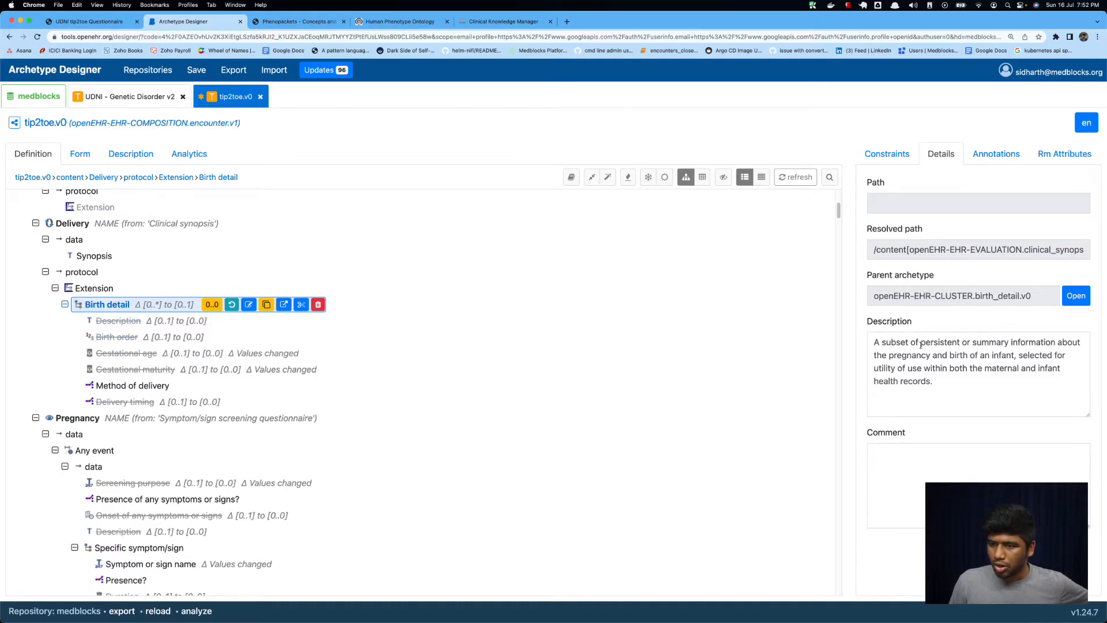
{"action": "left_click_drag", "start_coordinate": [939, 343], "coordinate": [1055, 374]}
{"action": "left_click", "coordinate": [909, 381]}
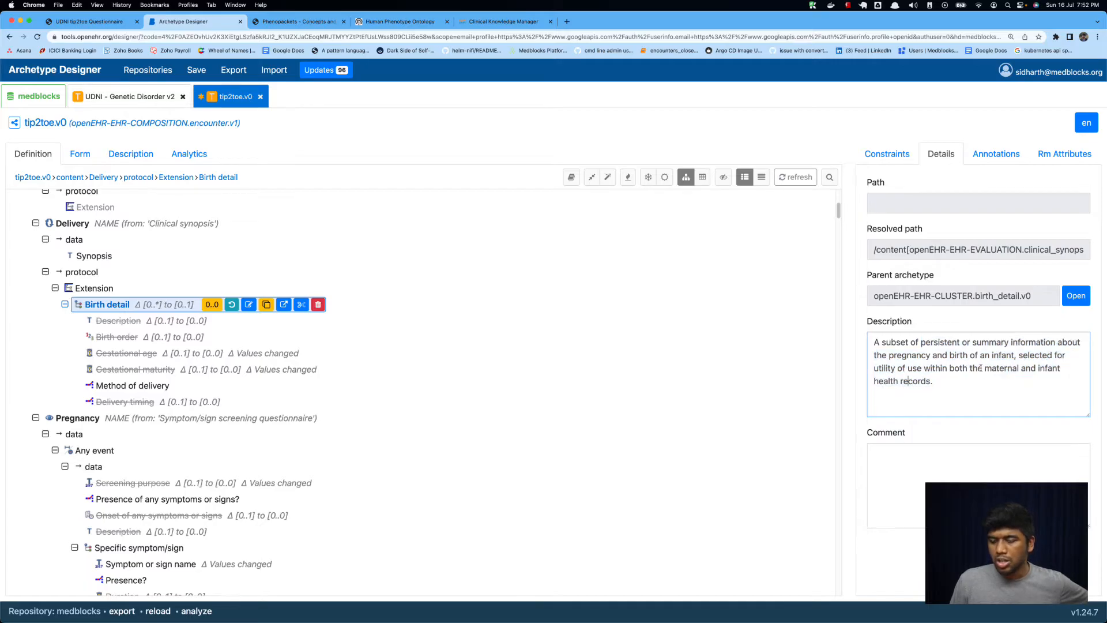
{"action": "mouse_move", "coordinate": [955, 376]}
{"action": "left_mouse_down"}
{"action": "mouse_move", "coordinate": [923, 378]}
{"action": "mouse_move", "coordinate": [1018, 351]}
{"action": "left_mouse_up"}
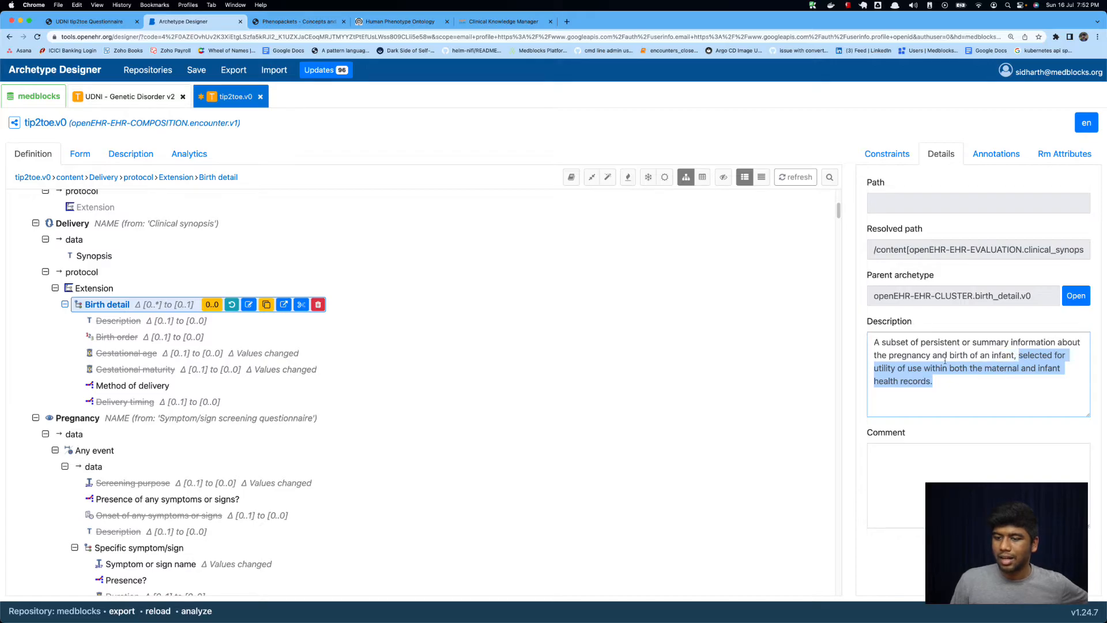
{"action": "key", "text": "Left"}
{"action": "left_click_drag", "start_coordinate": [935, 368], "coordinate": [1011, 375]}
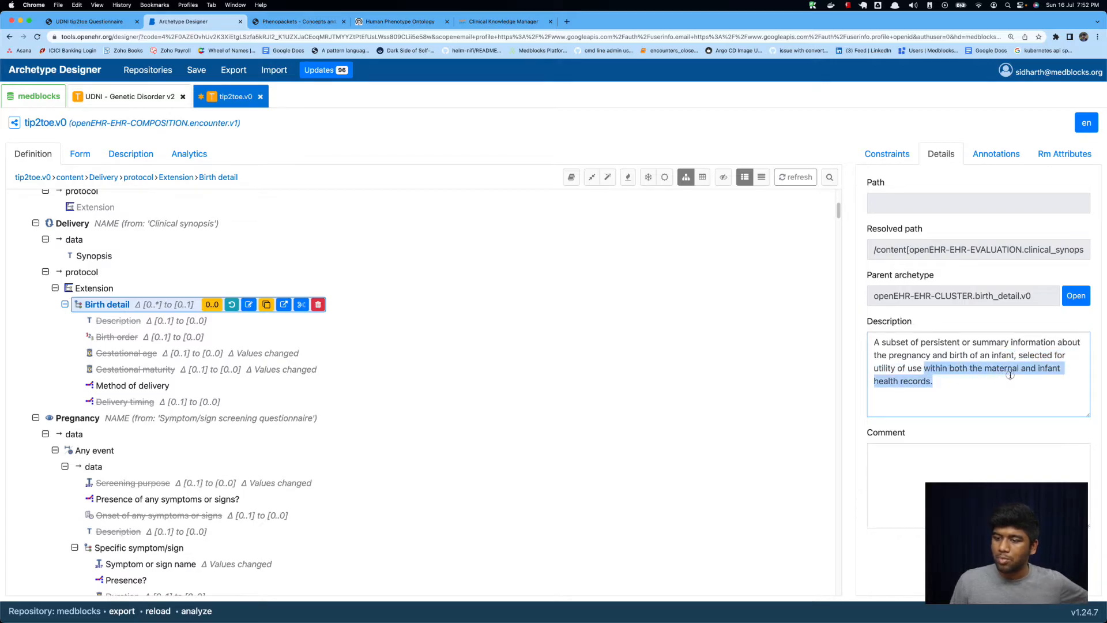
{"action": "key", "text": "Right"}
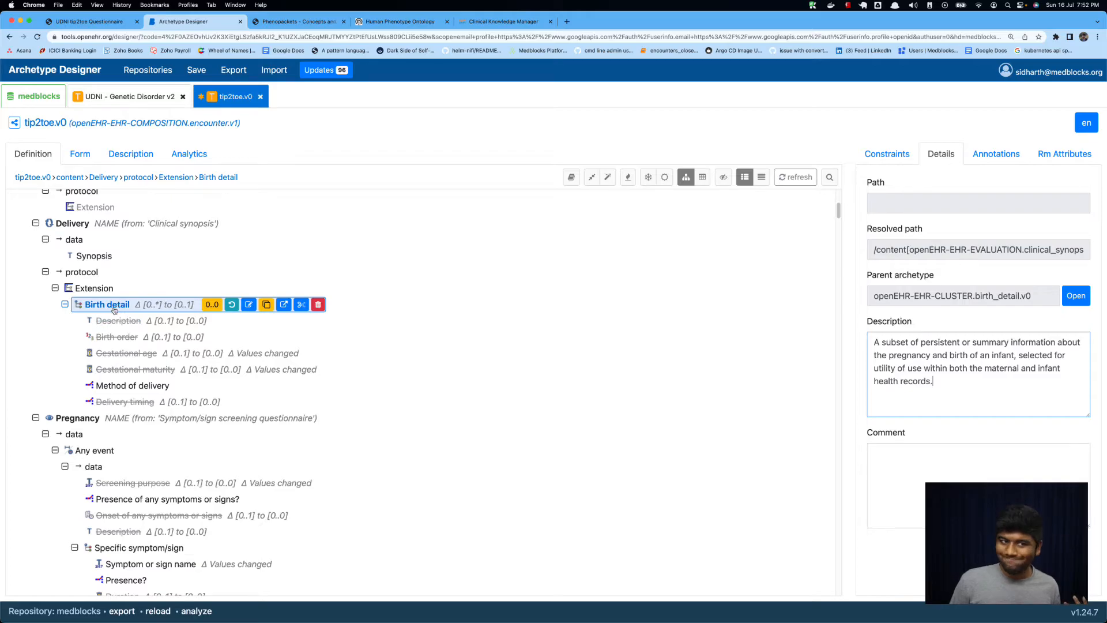
Switch to the questionnaire and go through the Delivery section's questions again, from Abnormal delivery onward.
{"action": "left_click", "coordinate": [103, 21]}
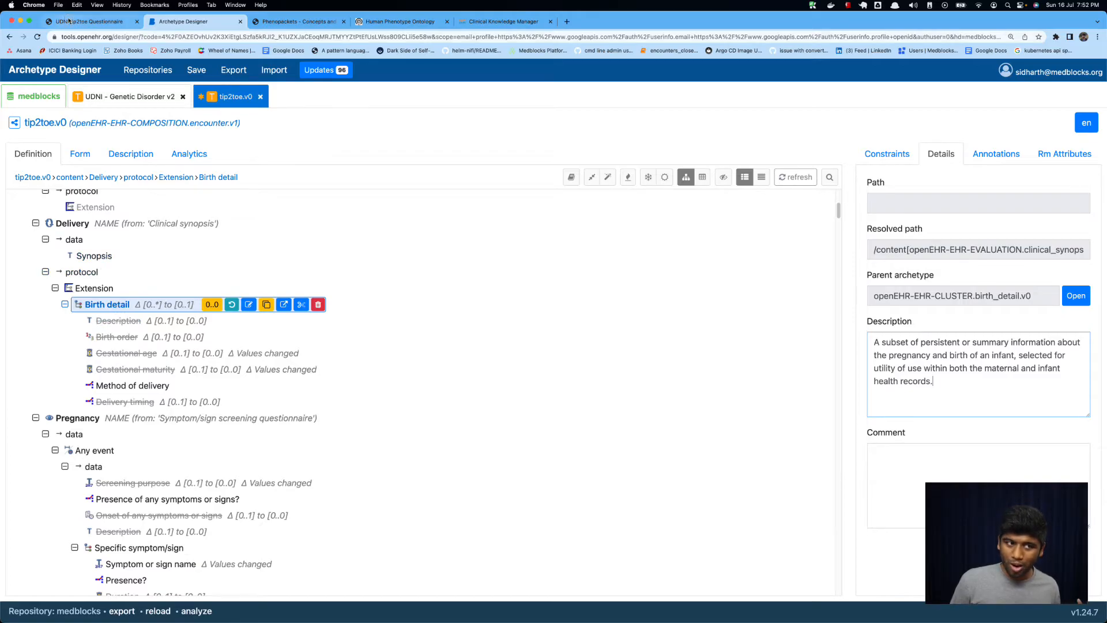
{"action": "left_click", "coordinate": [155, 23]}
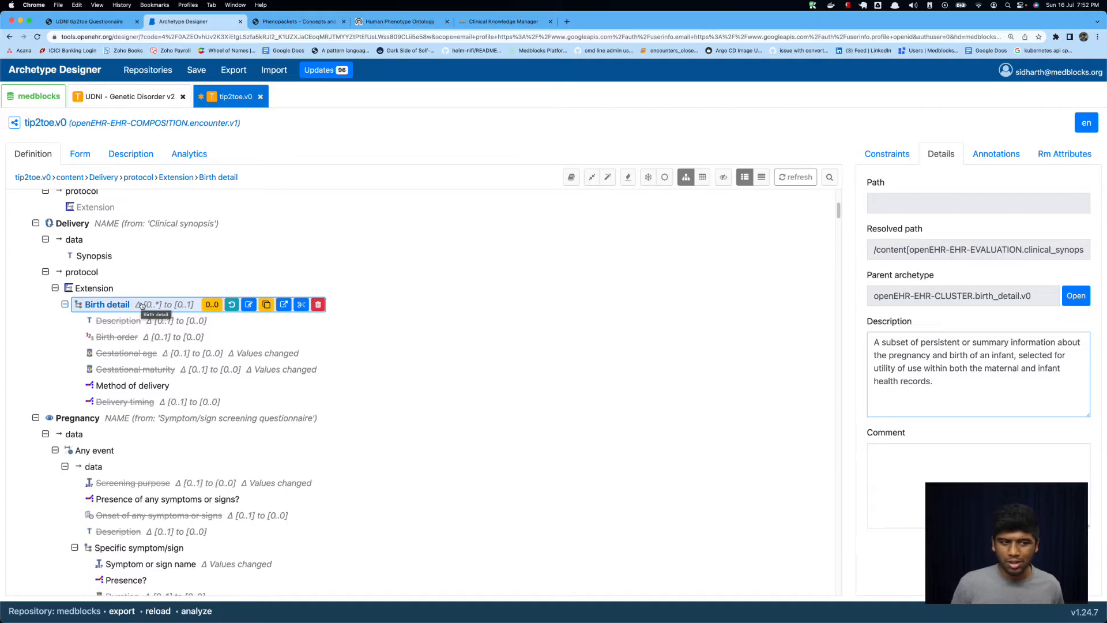
{"action": "left_click", "coordinate": [90, 21]}
{"action": "scroll", "coordinate": [390, 405], "scroll_direction": "down", "scroll_amount": 1}
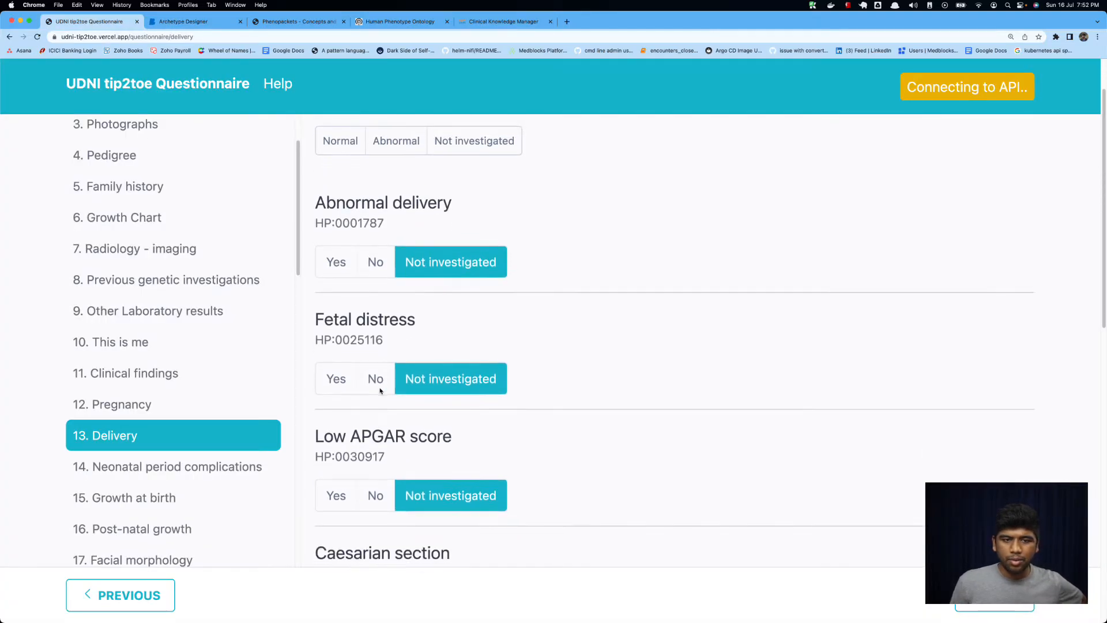
{"action": "scroll", "coordinate": [439, 265], "scroll_direction": "up", "scroll_amount": 2}
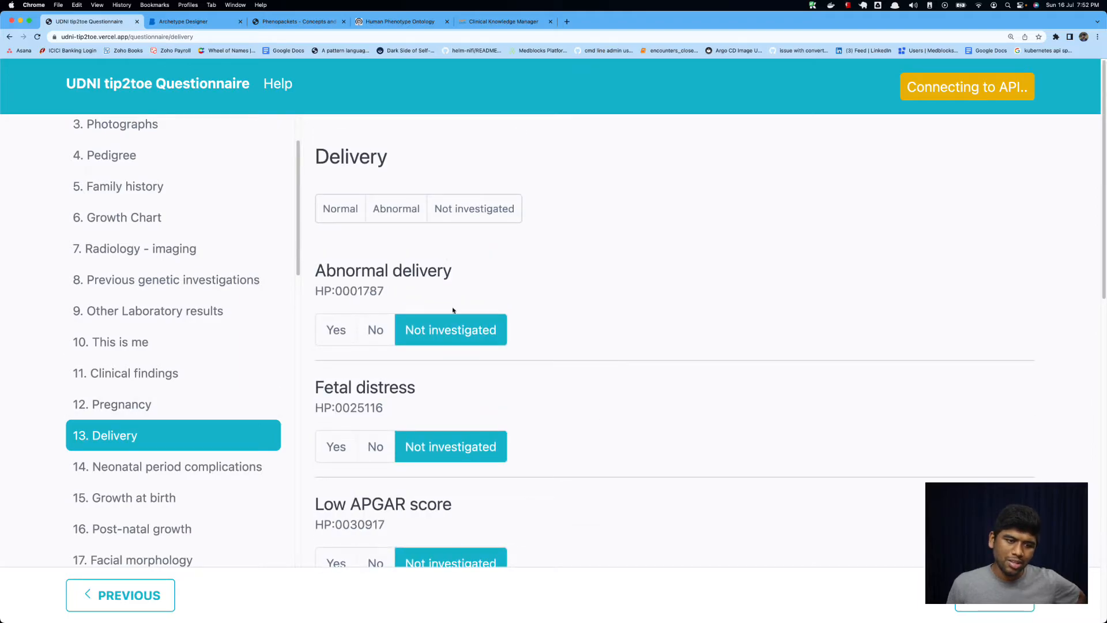
{"action": "scroll", "coordinate": [490, 317], "scroll_direction": "down", "scroll_amount": 15}
{"action": "scroll", "coordinate": [462, 207], "scroll_direction": "up", "scroll_amount": 15}
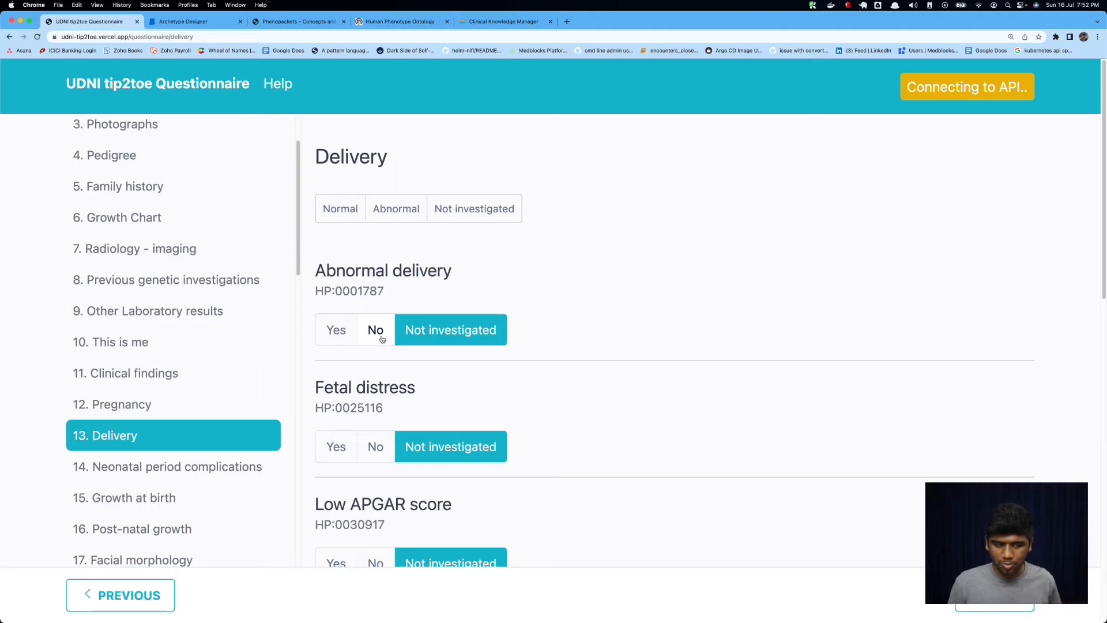
Browse the questionnaire sections from Neonatal period complications through Facial morphology, then return to Delivery.
{"action": "left_click", "coordinate": [166, 467]}
{"action": "left_click", "coordinate": [170, 499]}
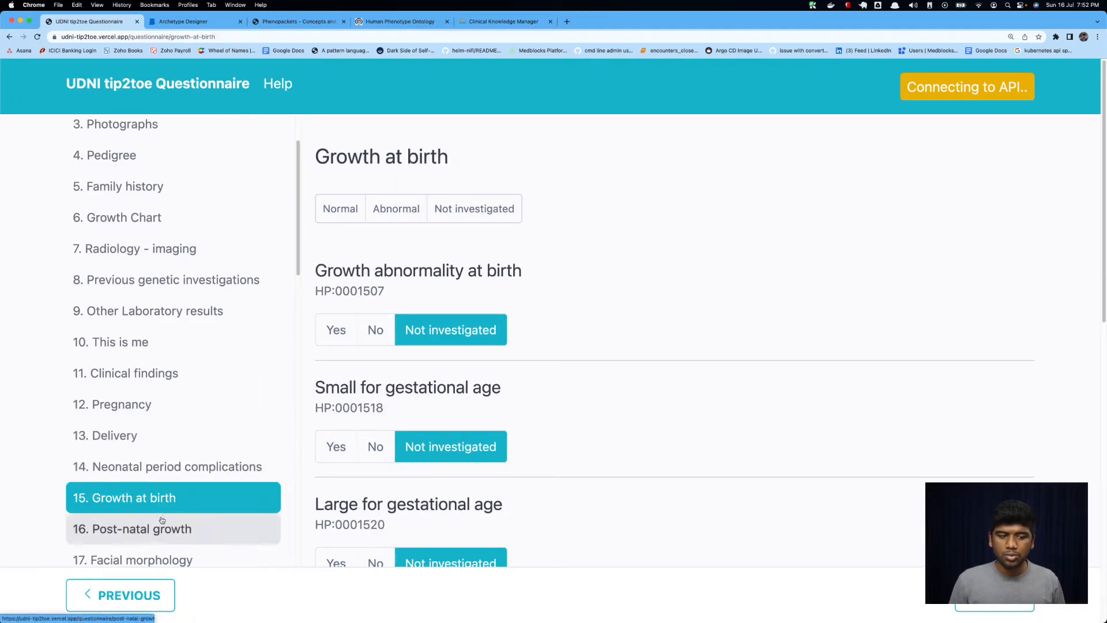
{"action": "left_click", "coordinate": [163, 520]}
{"action": "scroll", "coordinate": [184, 490], "scroll_direction": "down", "scroll_amount": 3}
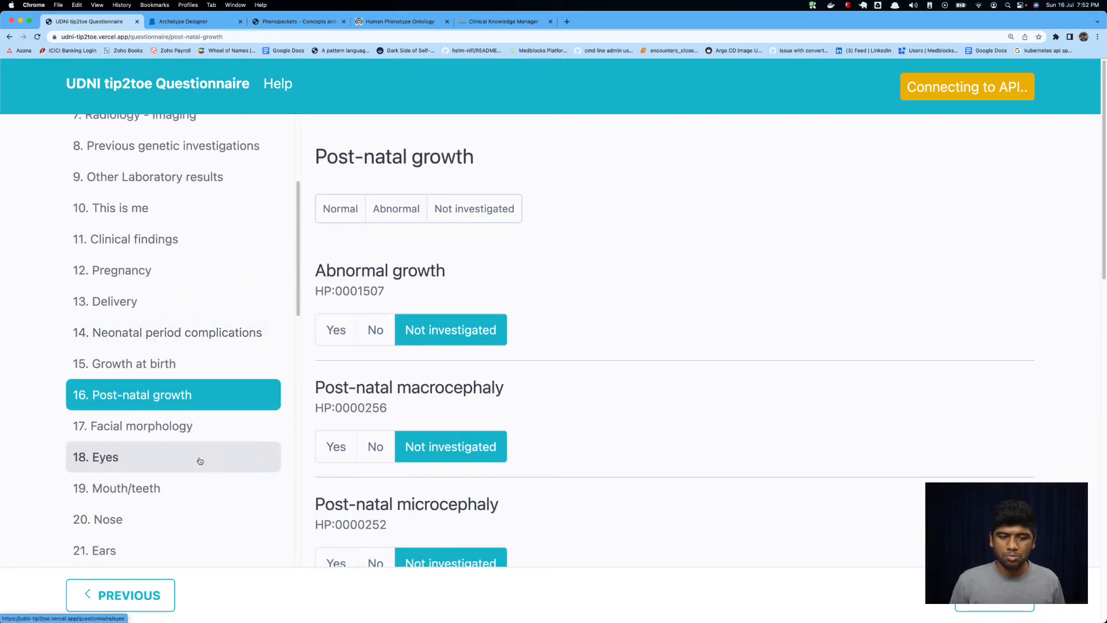
{"action": "left_click", "coordinate": [200, 425]}
{"action": "left_click", "coordinate": [175, 372]}
{"action": "left_click", "coordinate": [172, 306]}
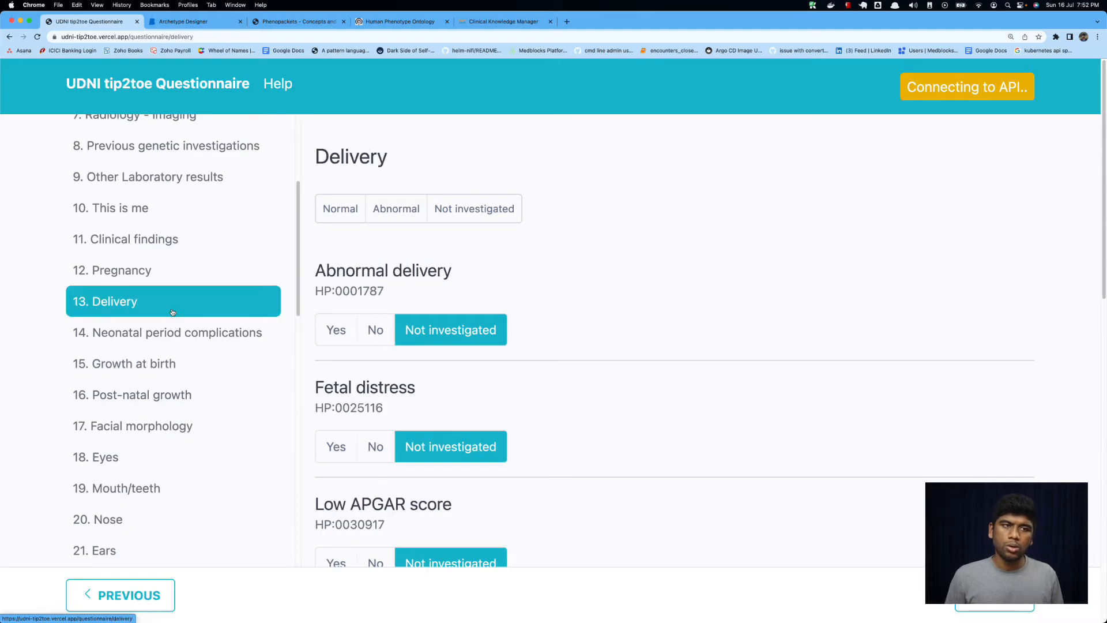
In Archetype Designer, examine the Pregnancy screening questionnaire in tip2toe.v0 and the coded-text constraints of its Presence of any symptoms or signs? element.
{"action": "left_click", "coordinate": [184, 21]}
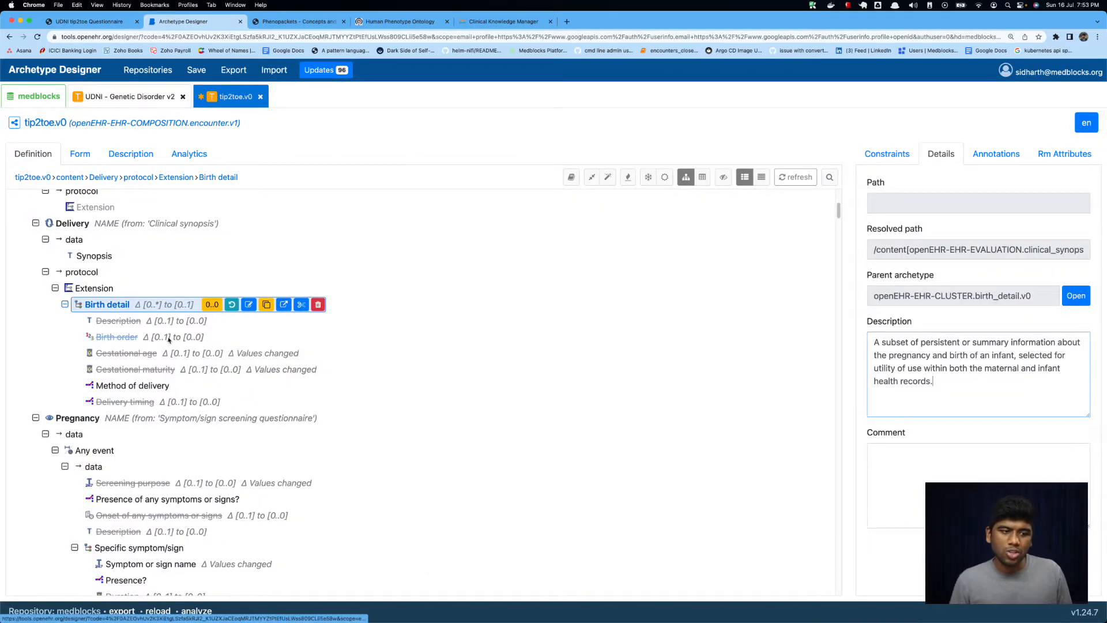
{"action": "scroll", "coordinate": [169, 339], "scroll_direction": "down", "scroll_amount": 2}
{"action": "left_click", "coordinate": [211, 357]}
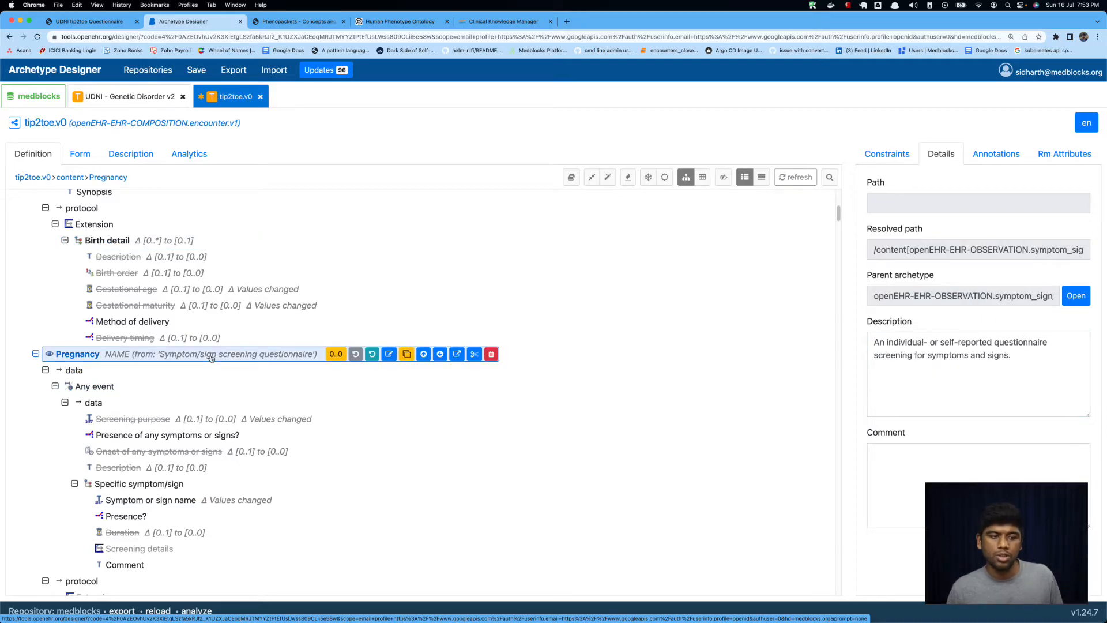
{"action": "scroll", "coordinate": [173, 346], "scroll_direction": "down", "scroll_amount": 1}
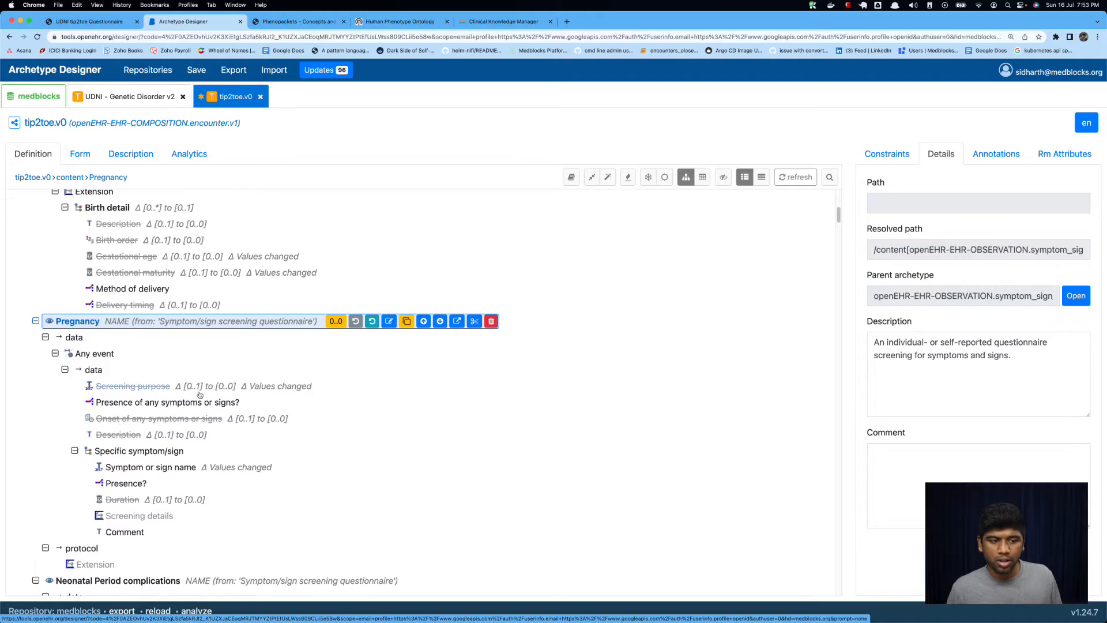
{"action": "scroll", "coordinate": [150, 380], "scroll_direction": "down", "scroll_amount": 1}
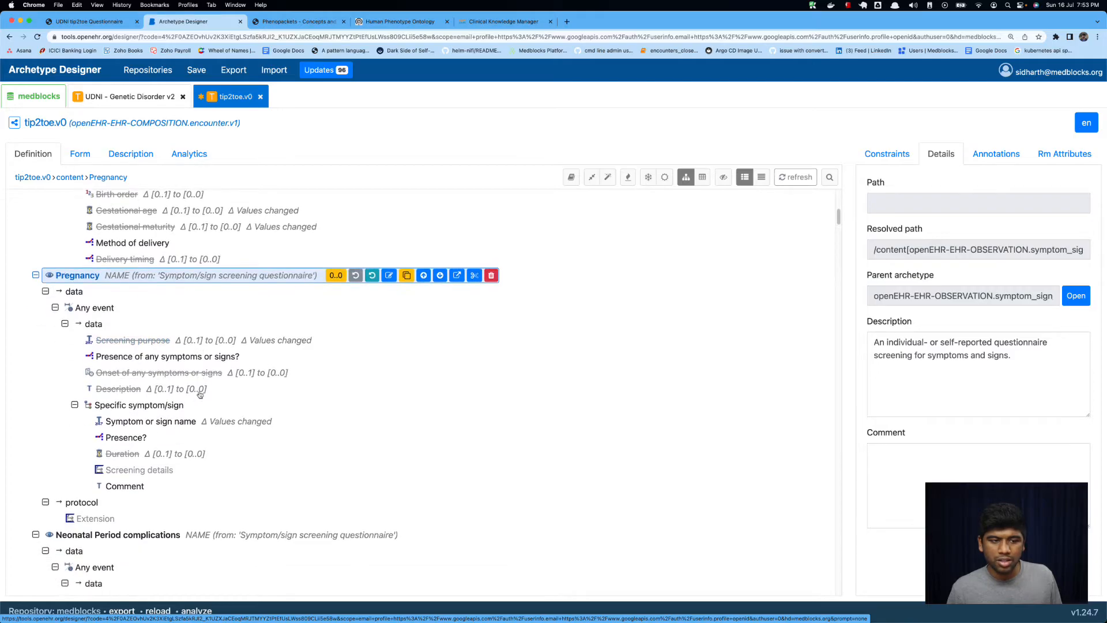
{"action": "left_click", "coordinate": [134, 358]}
{"action": "left_click", "coordinate": [888, 153]}
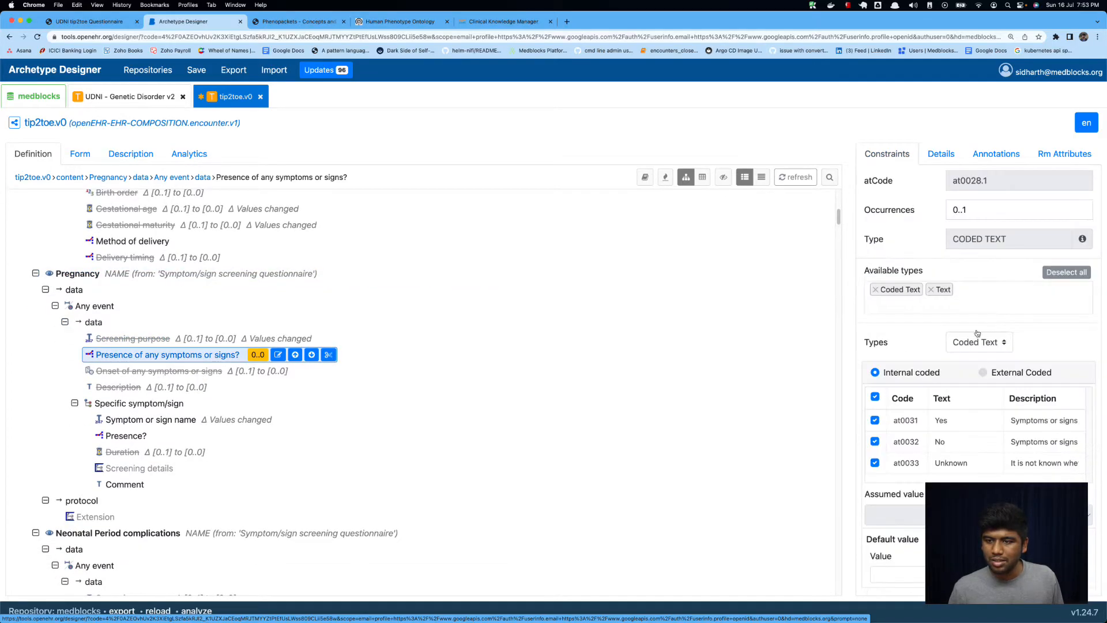
Compare the questionnaire's Pregnancy section with the local-terms value set of Symptom or sign name under Pregnancy in tip2toe.v0.
{"action": "left_click", "coordinate": [93, 23]}
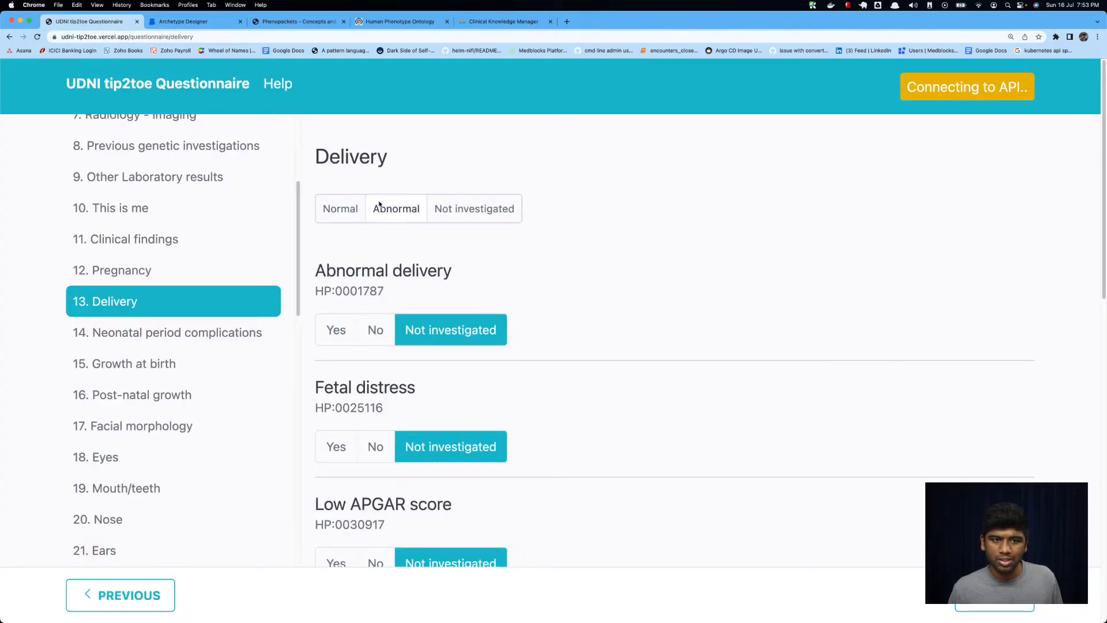
{"action": "left_click", "coordinate": [158, 268]}
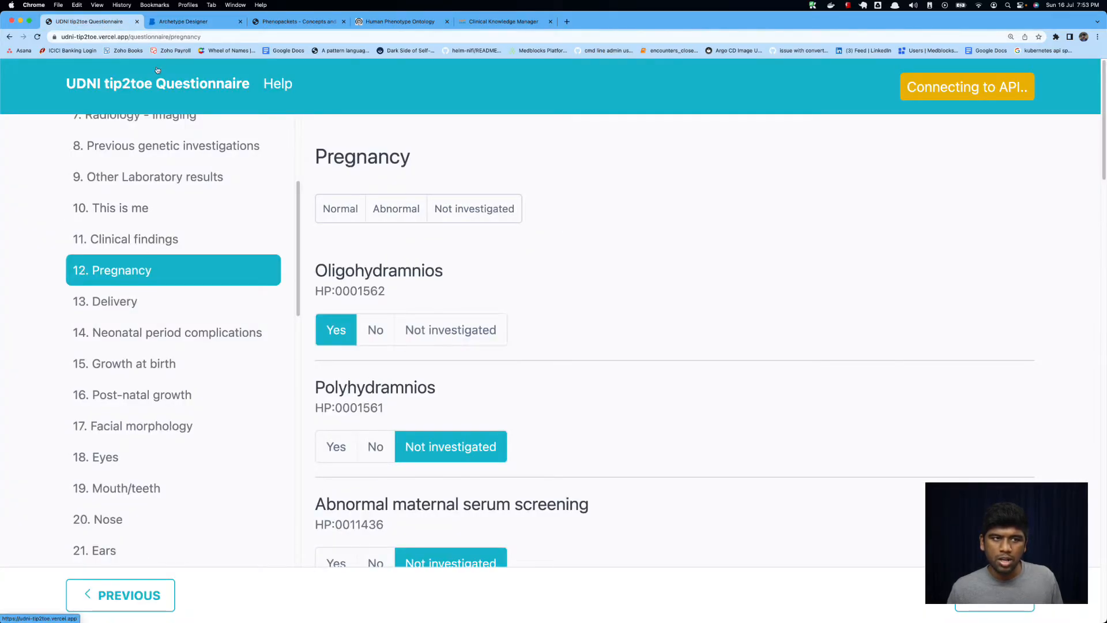
{"action": "left_click", "coordinate": [183, 21]}
{"action": "left_click", "coordinate": [139, 420]}
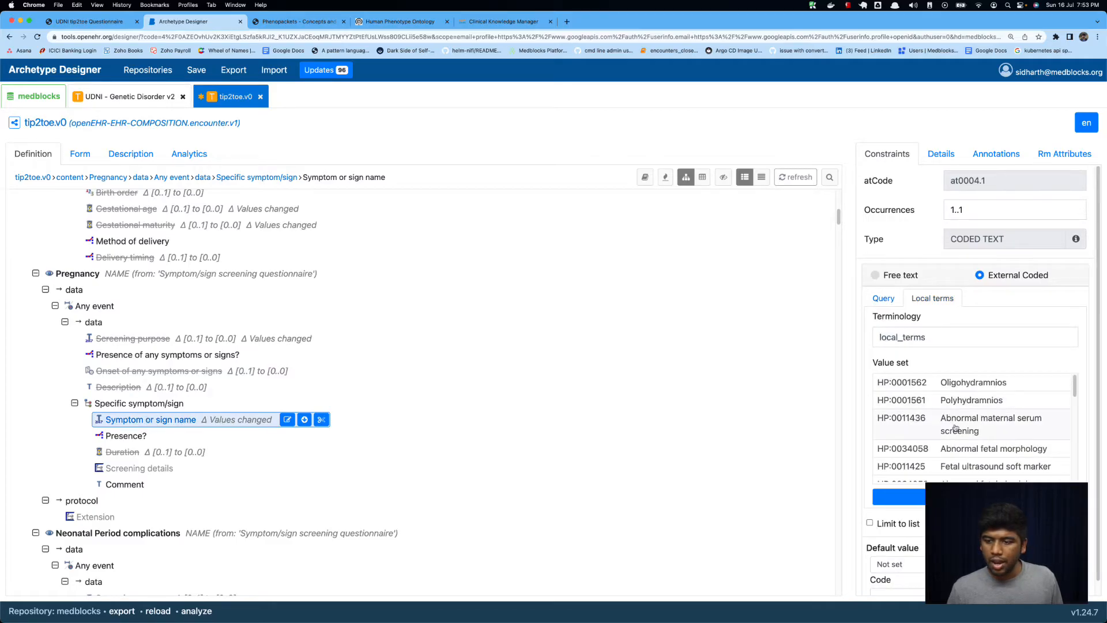
{"action": "scroll", "coordinate": [956, 428], "scroll_direction": "down", "scroll_amount": 10}
{"action": "scroll", "coordinate": [1009, 418], "scroll_direction": "up", "scroll_amount": 10}
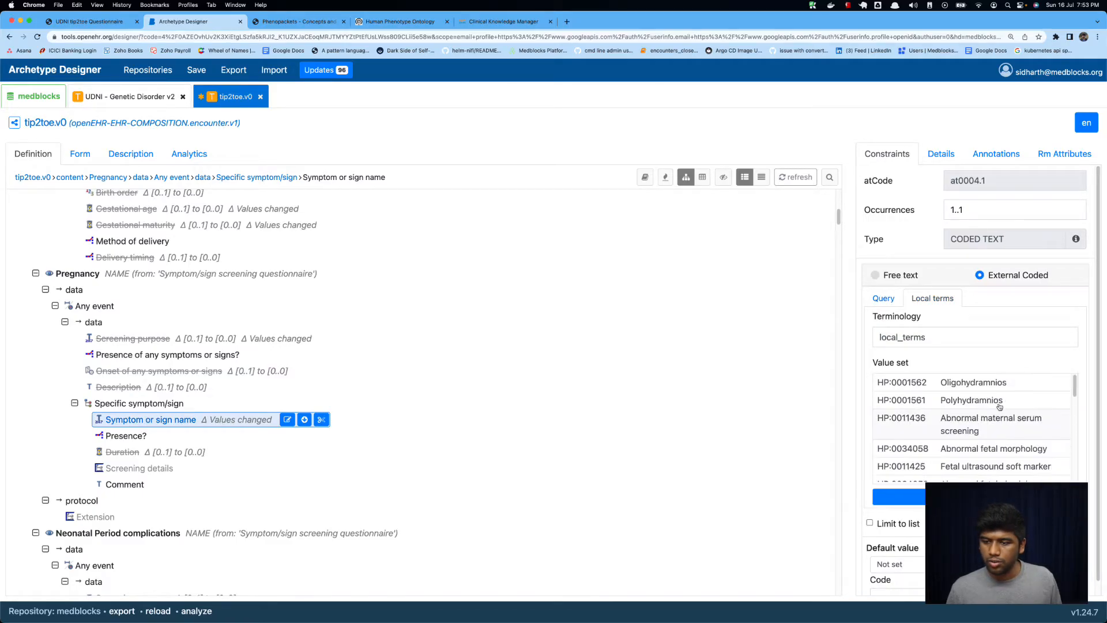
{"action": "scroll", "coordinate": [980, 427], "scroll_direction": "down", "scroll_amount": 5}
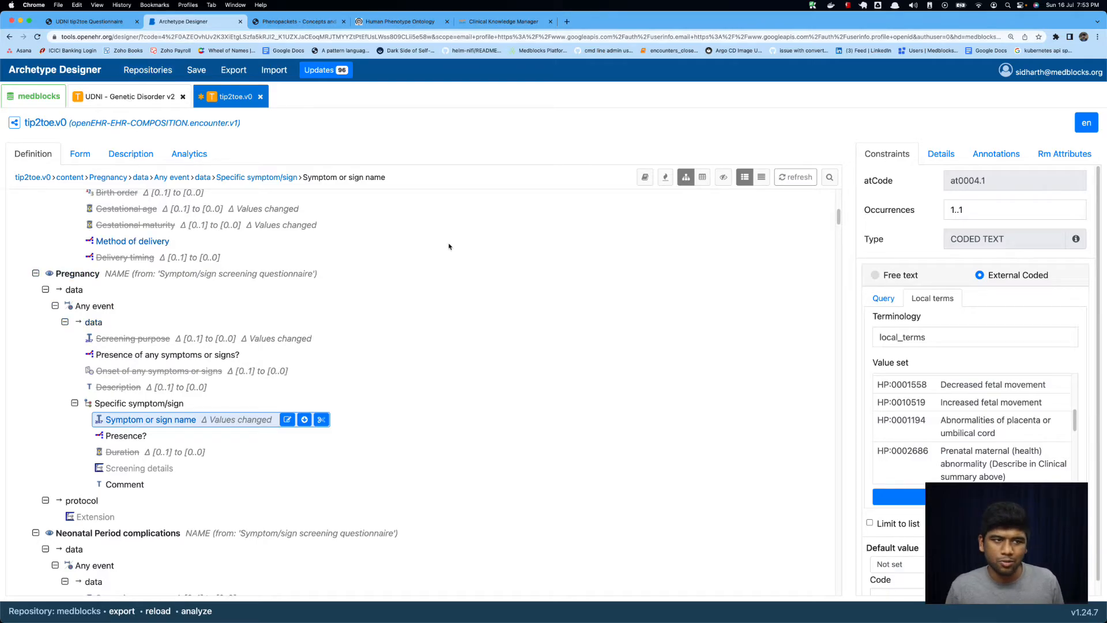
{"action": "scroll", "coordinate": [986, 423], "scroll_direction": "up", "scroll_amount": 5}
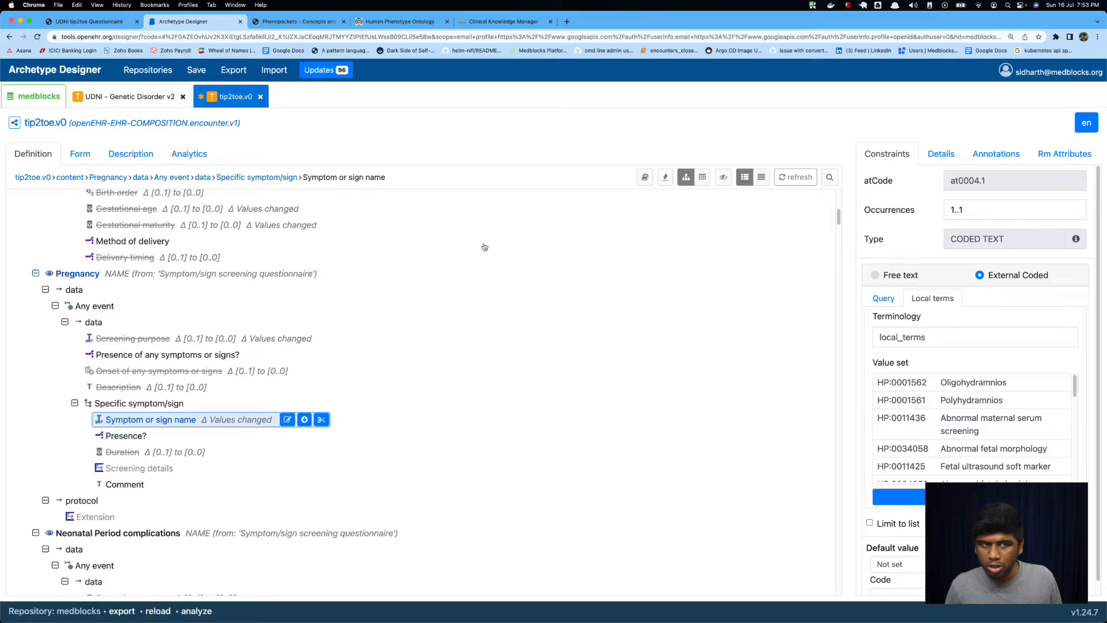
Switch to the UDNI - Genetic Disorder v2 template and compare the descriptions and elements of Obstetric summary and Pregnancy summary.
{"action": "left_click", "coordinate": [129, 98]}
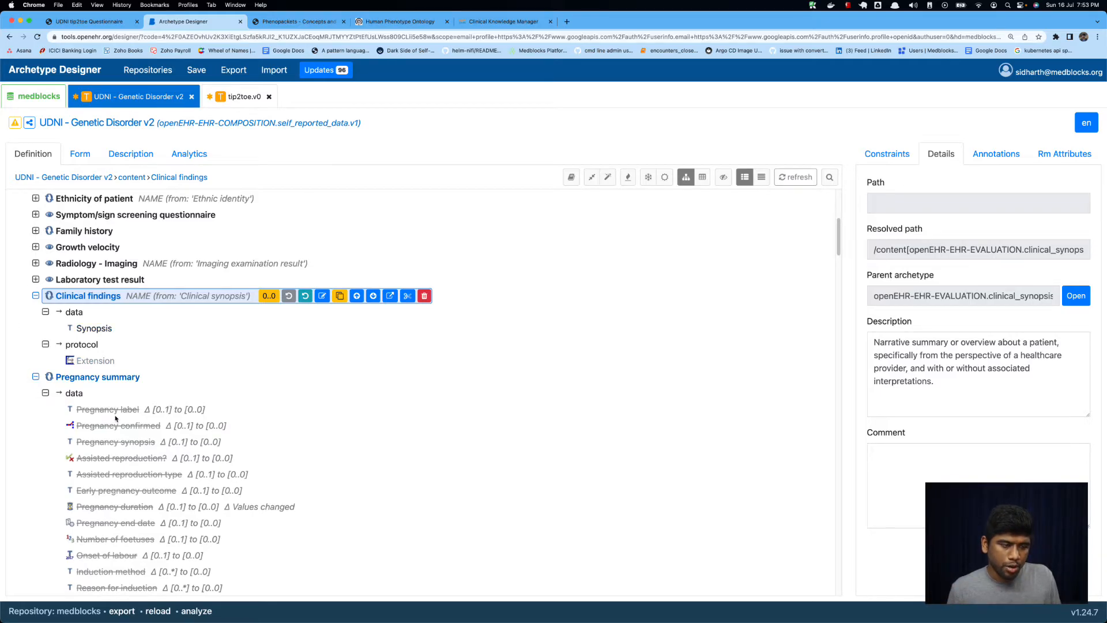
{"action": "left_click", "coordinate": [35, 377]}
{"action": "scroll", "coordinate": [124, 412], "scroll_direction": "down", "scroll_amount": 3}
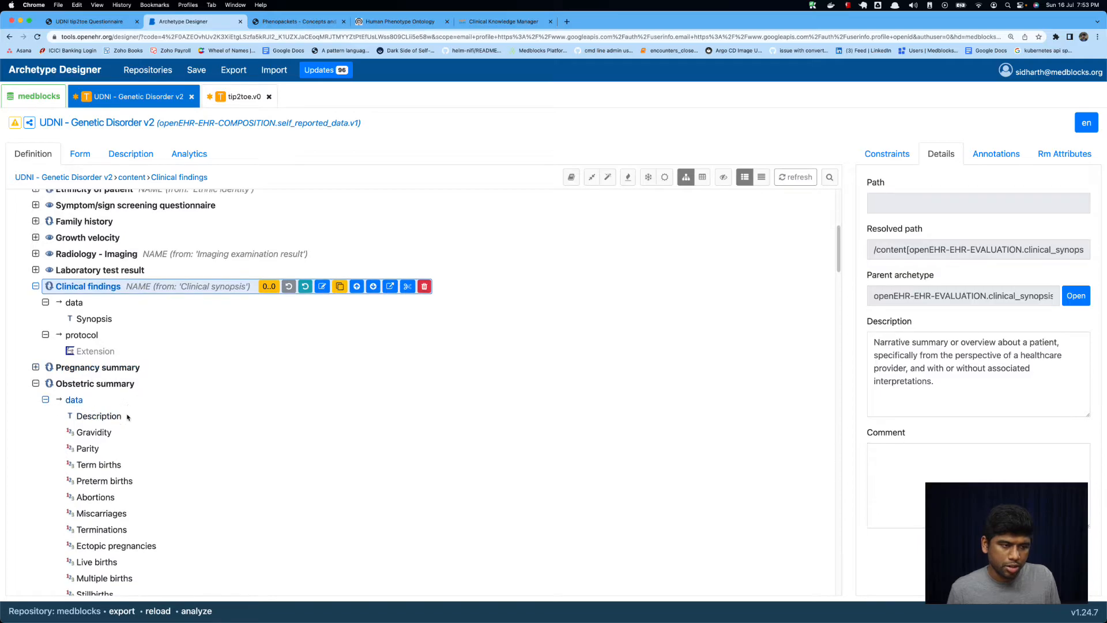
{"action": "left_click", "coordinate": [97, 293]}
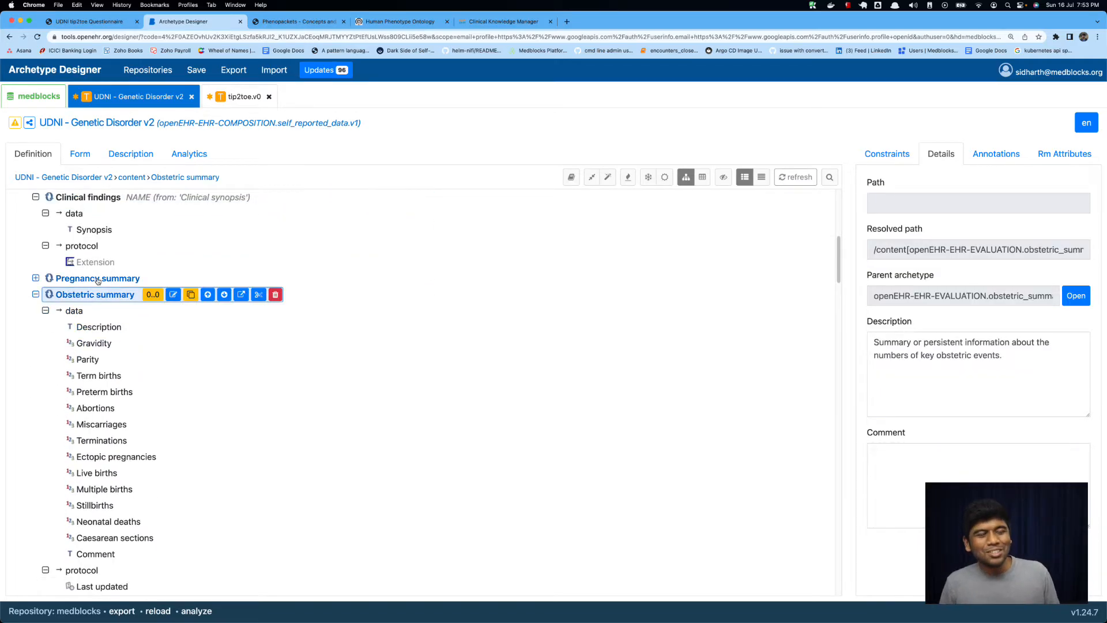
{"action": "left_click", "coordinate": [97, 279]}
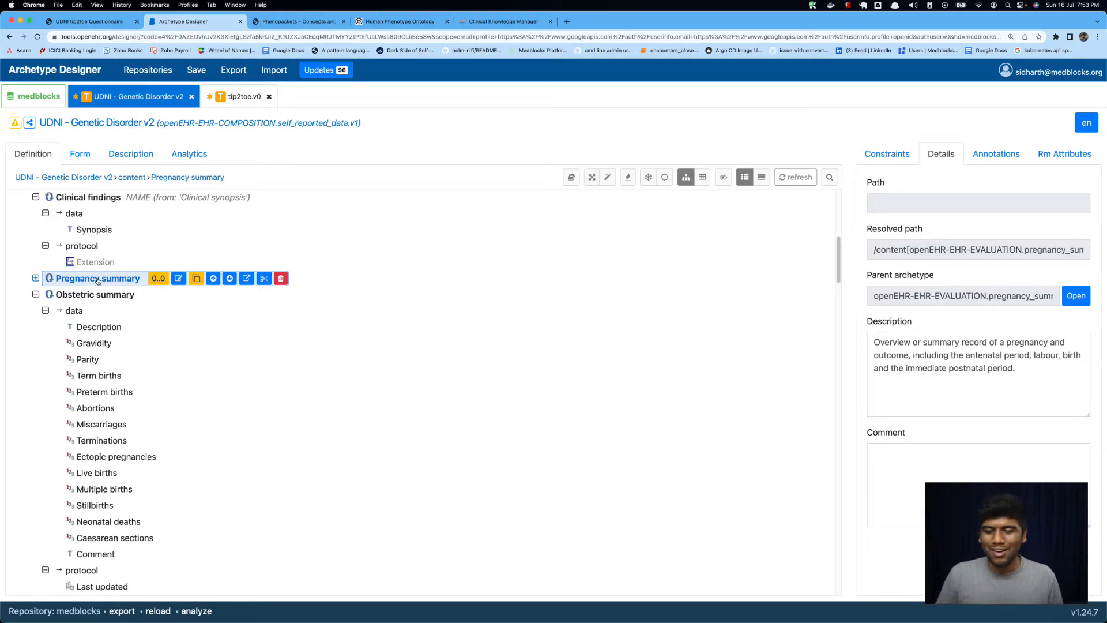
{"action": "left_click", "coordinate": [35, 278]}
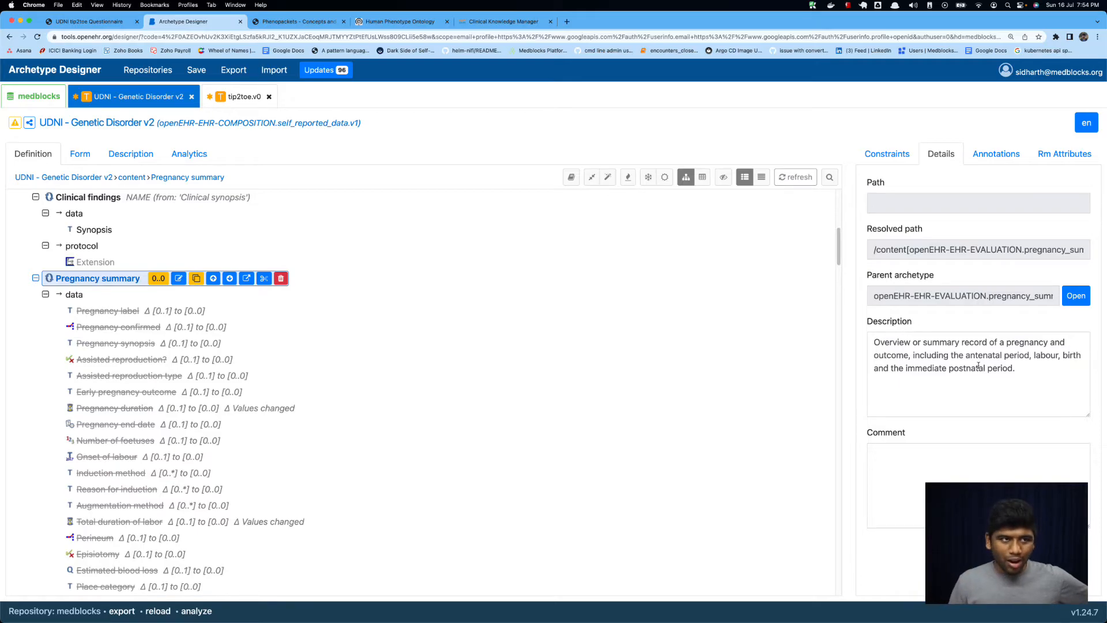
Return to the questionnaire and review the questions of its Pregnancy section.
{"action": "left_click", "coordinate": [297, 22]}
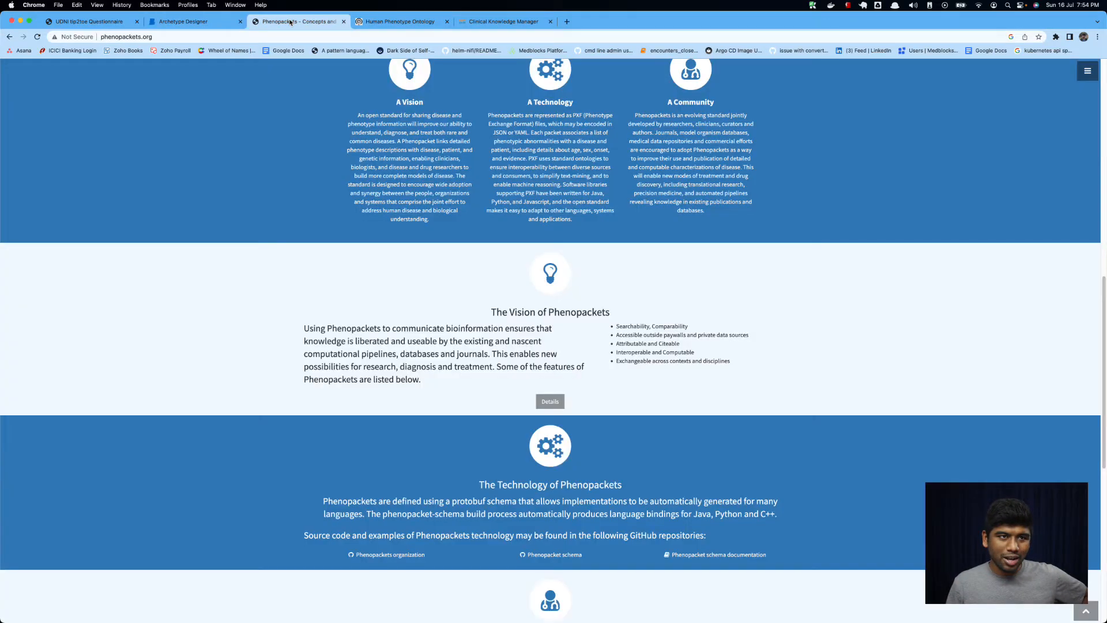
{"action": "left_click", "coordinate": [88, 23]}
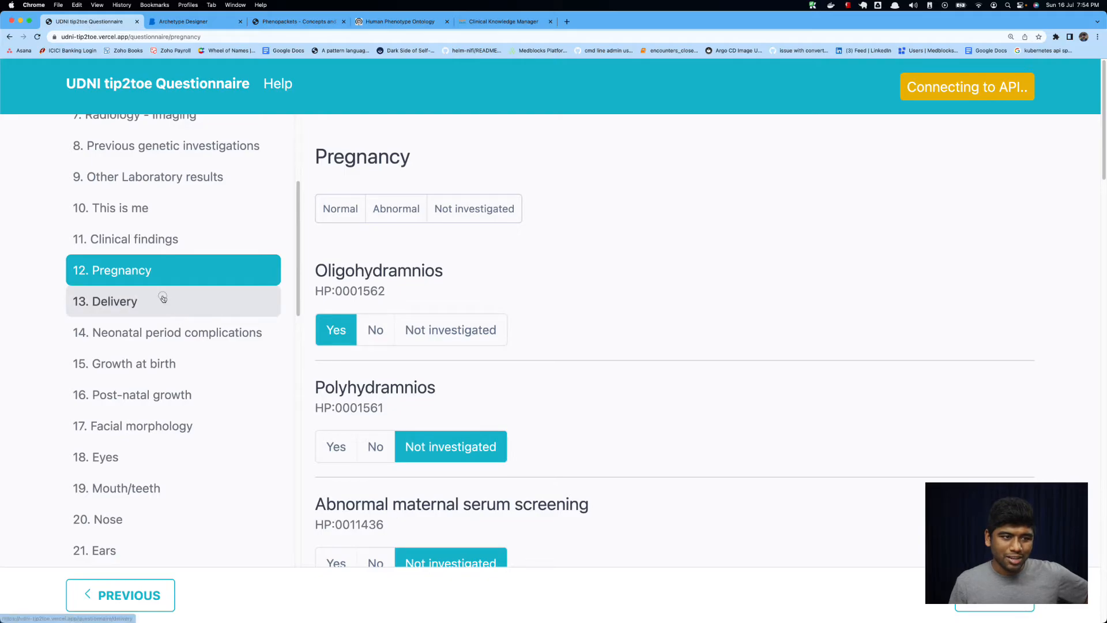
{"action": "left_click", "coordinate": [166, 270]}
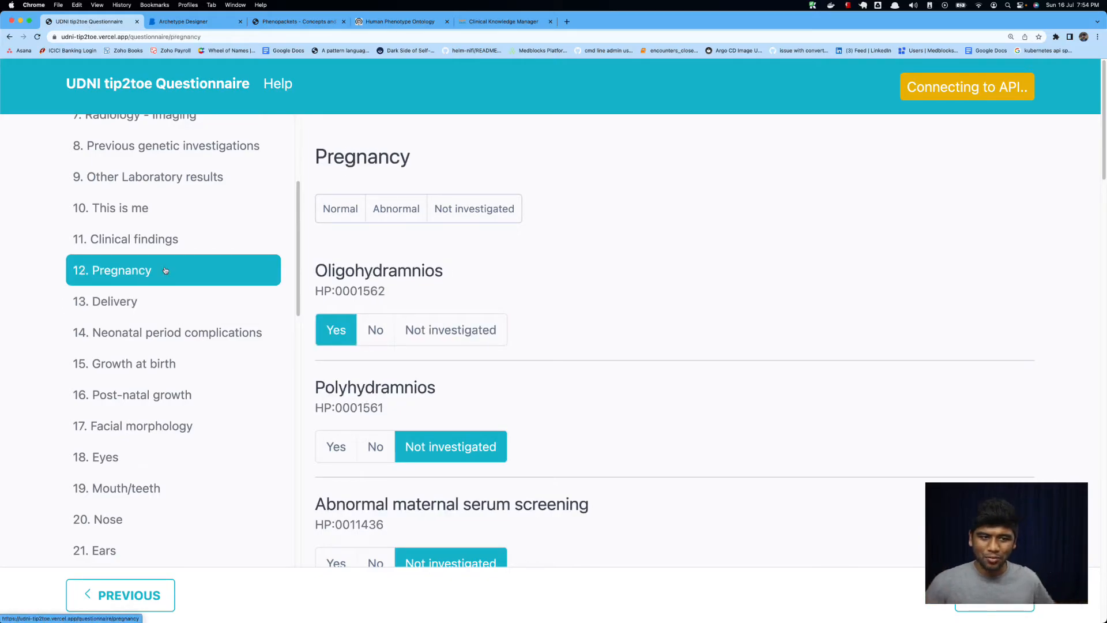
{"action": "scroll", "coordinate": [418, 363], "scroll_direction": "down", "scroll_amount": 8}
{"action": "scroll", "coordinate": [418, 364], "scroll_direction": "up", "scroll_amount": 8}
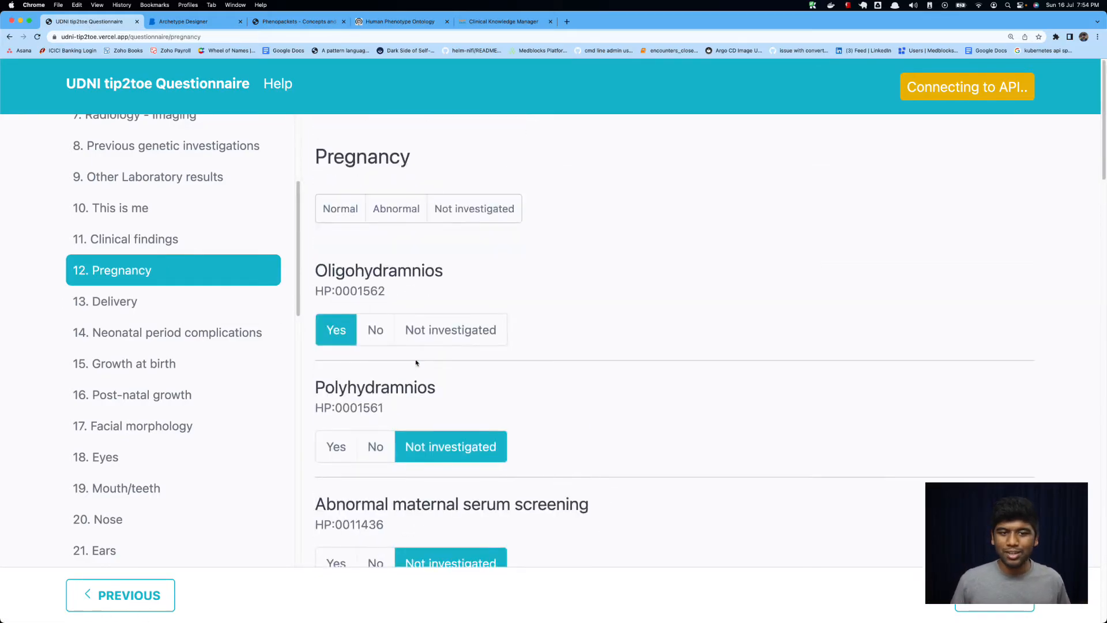
In Clinical Knowledge Manager, filter the archetypes by "preg" and inspect the Pregnancy summary composition's details.
{"action": "left_click", "coordinate": [173, 22]}
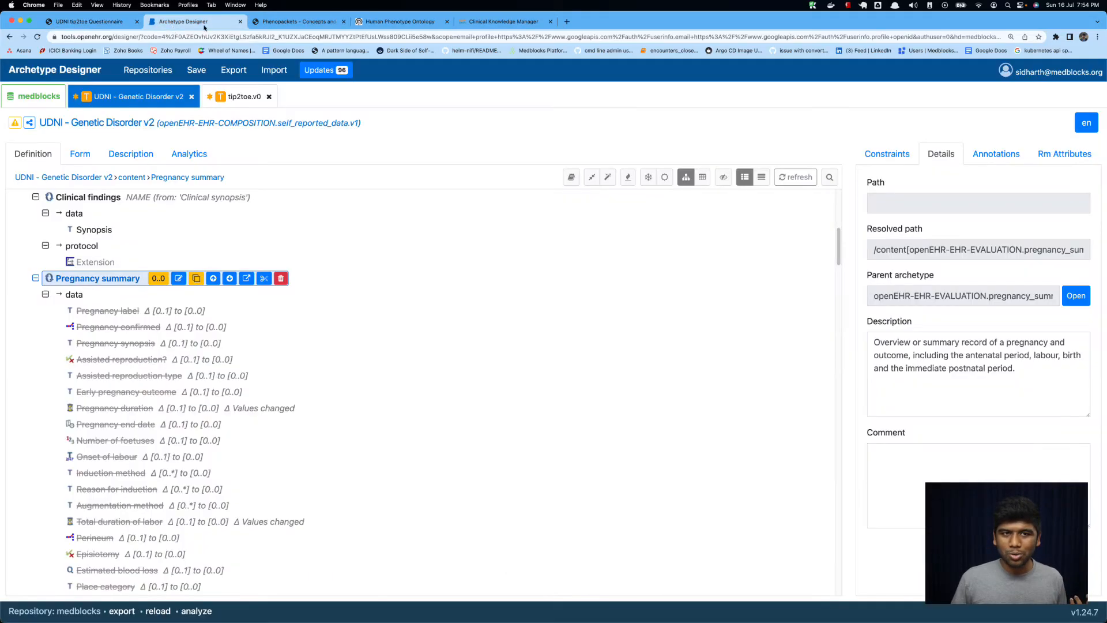
{"action": "left_click", "coordinate": [502, 21]}
{"action": "double_click", "coordinate": [84, 229]}
{"action": "type", "text": "preg"}
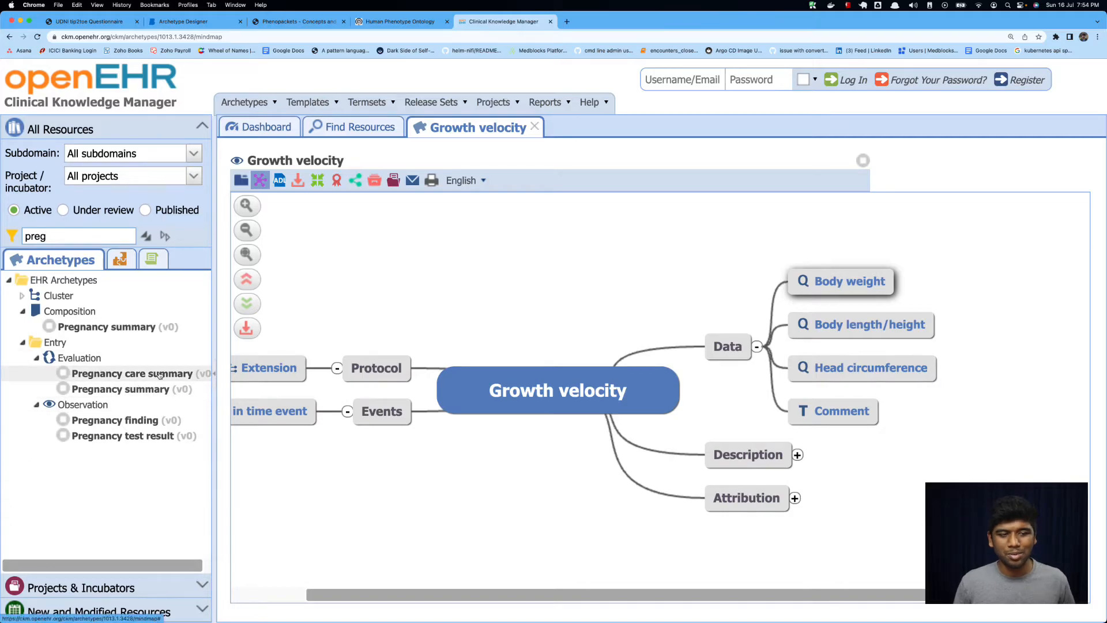
{"action": "mouse_move", "coordinate": [116, 331]}
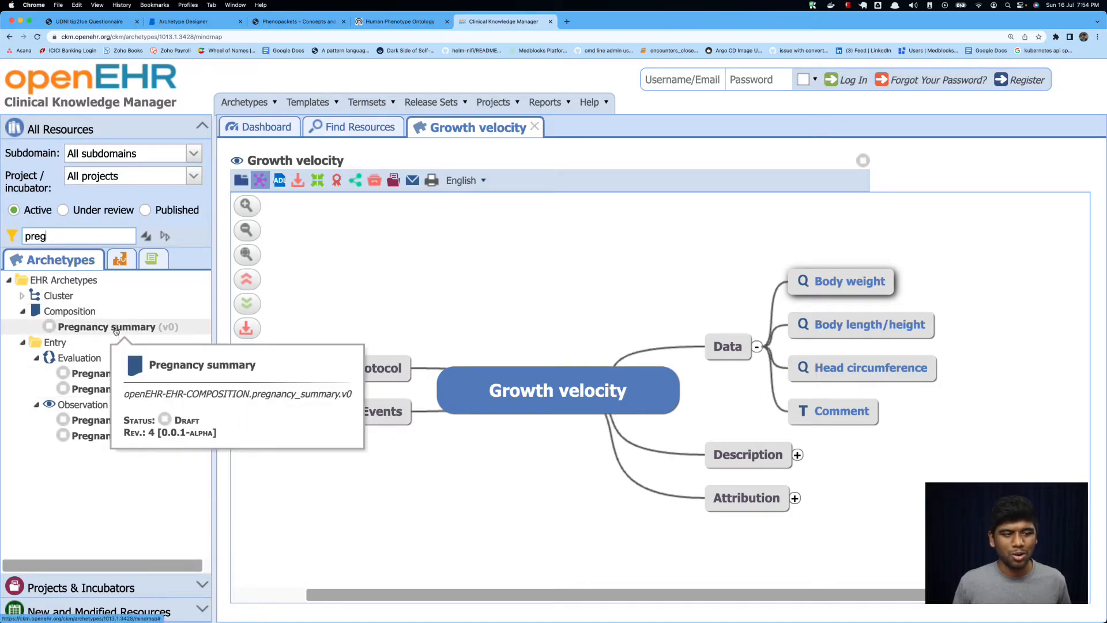
Revisit the questionnaire's Pregnancy section, then collapse Pregnancy summary and select Obstetric summary in the UDNI - Genetic Disorder v2 template.
{"action": "left_click", "coordinate": [85, 24]}
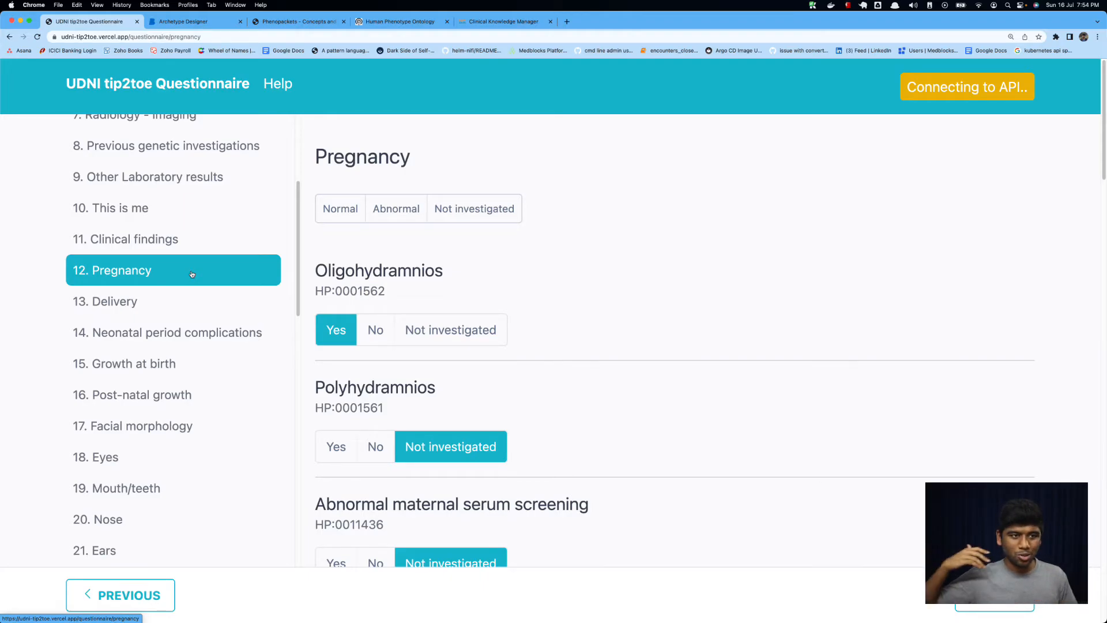
{"action": "left_click", "coordinate": [184, 22]}
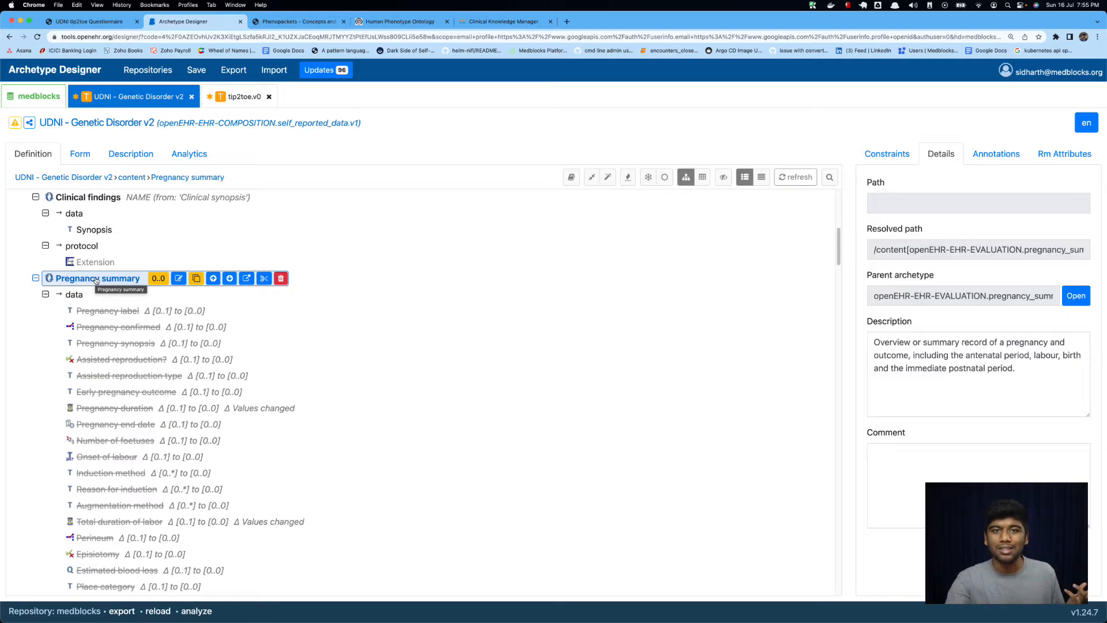
{"action": "left_click", "coordinate": [35, 279]}
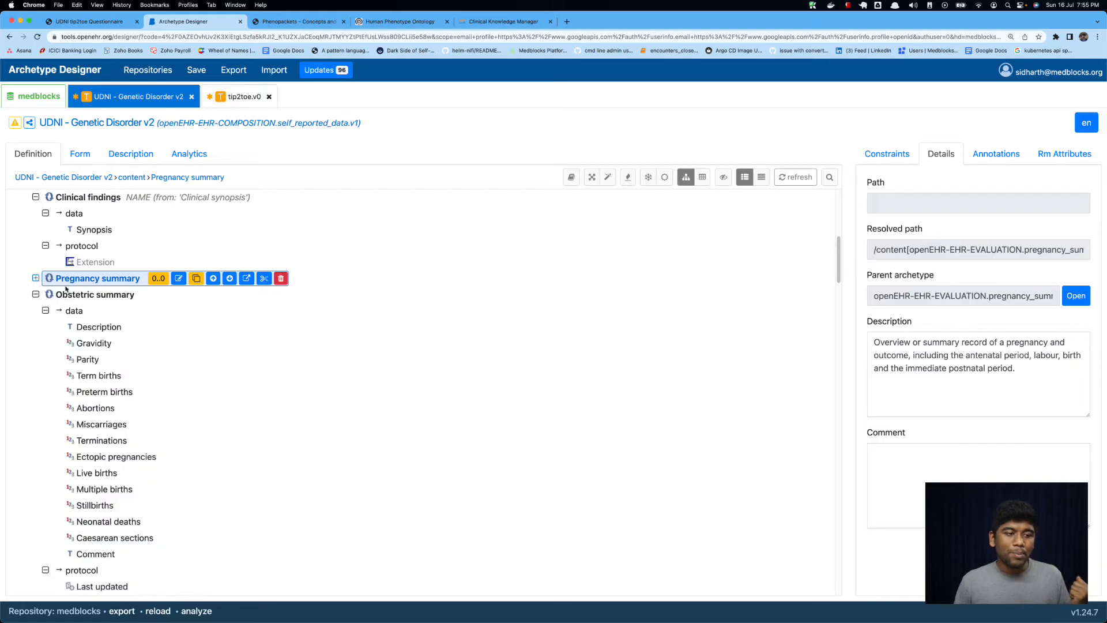
{"action": "left_click", "coordinate": [74, 295]}
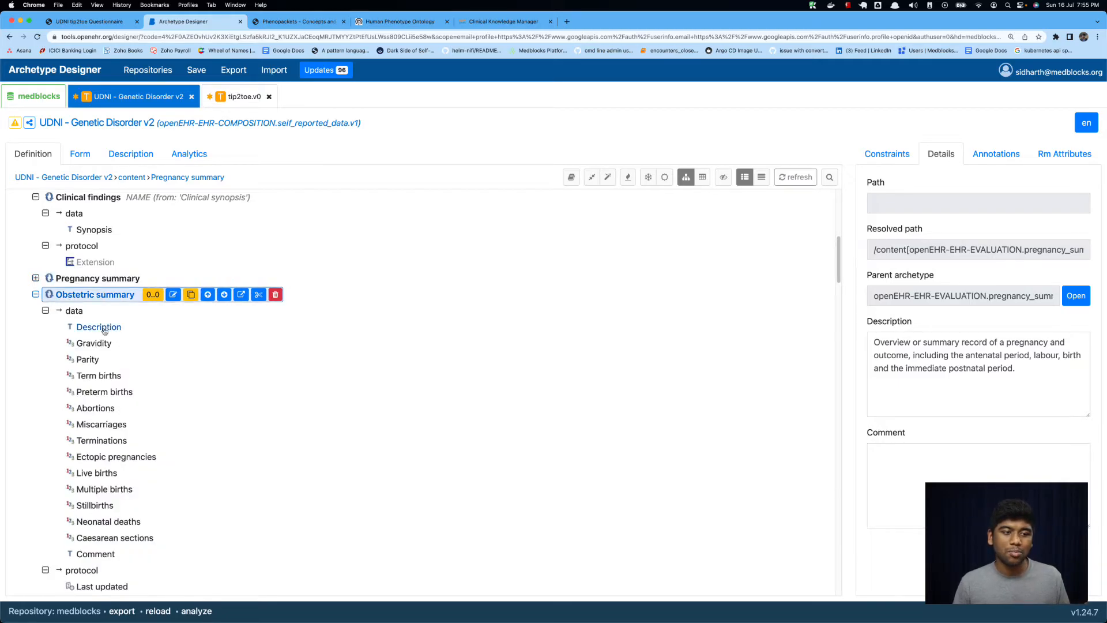
Look over the Obstetric summary elements and compare them with the questions in the questionnaire's Pregnancy section.
{"action": "scroll", "coordinate": [141, 406], "scroll_direction": "down", "scroll_amount": 1}
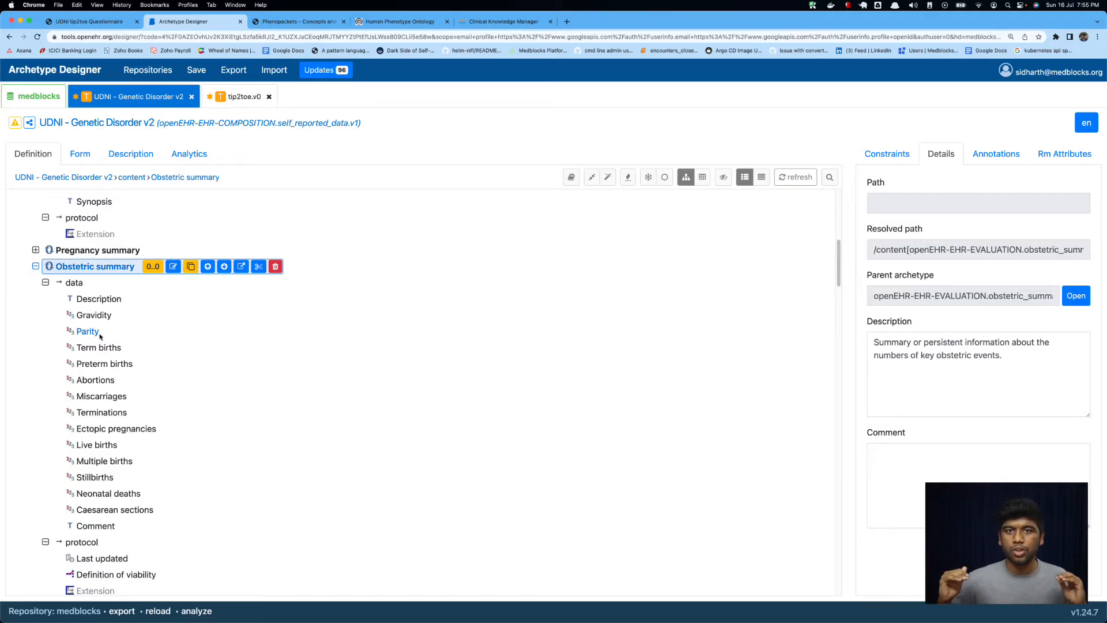
{"action": "key", "text": "ctrl+shift+Tab"}
{"action": "scroll", "coordinate": [142, 259], "scroll_direction": "up", "scroll_amount": 4}
{"action": "scroll", "coordinate": [143, 259], "scroll_direction": "down", "scroll_amount": 15}
{"action": "scroll", "coordinate": [143, 259], "scroll_direction": "up", "scroll_amount": 15}
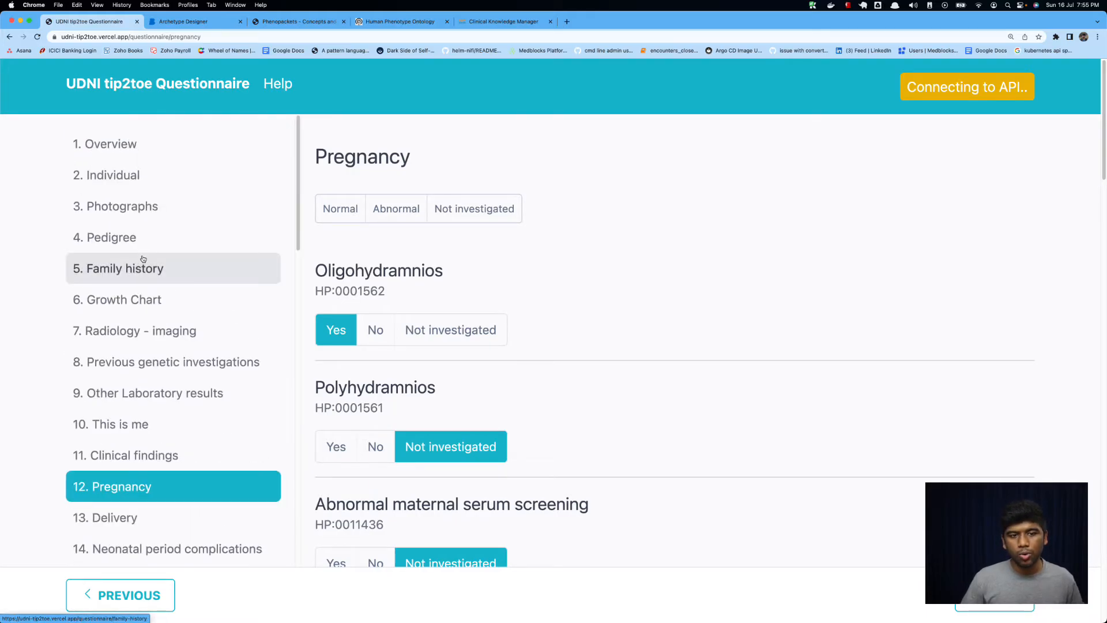
Return to the UDNI - Genetic Disorder v2 template, collapse Obstetric summary and Feeding, and select Child growth indicators.
{"action": "left_click", "coordinate": [174, 22]}
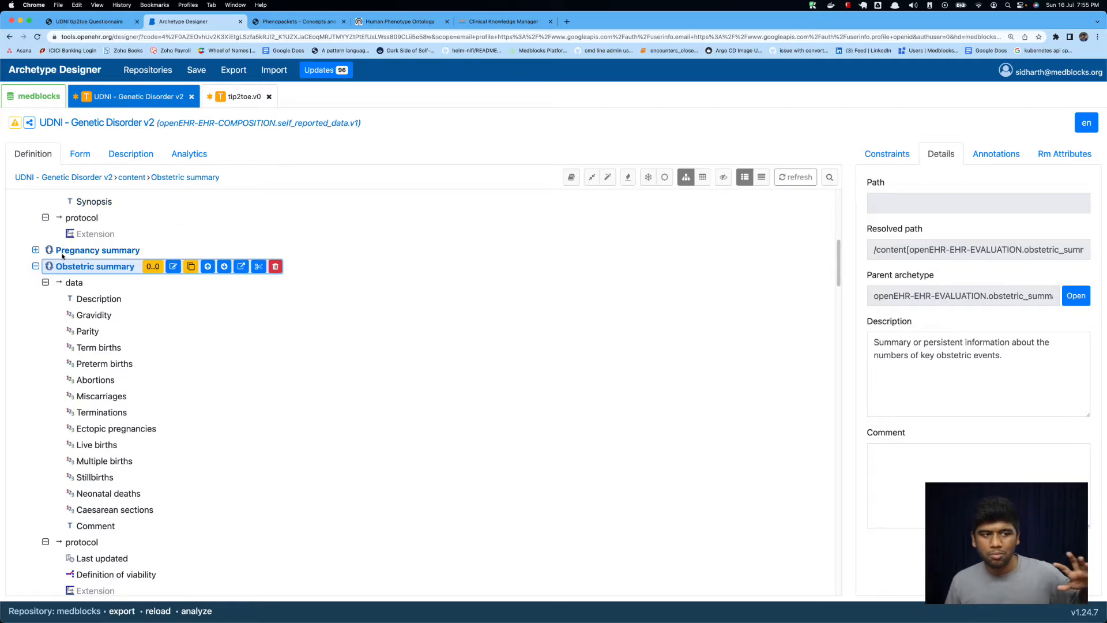
{"action": "left_click", "coordinate": [36, 267]}
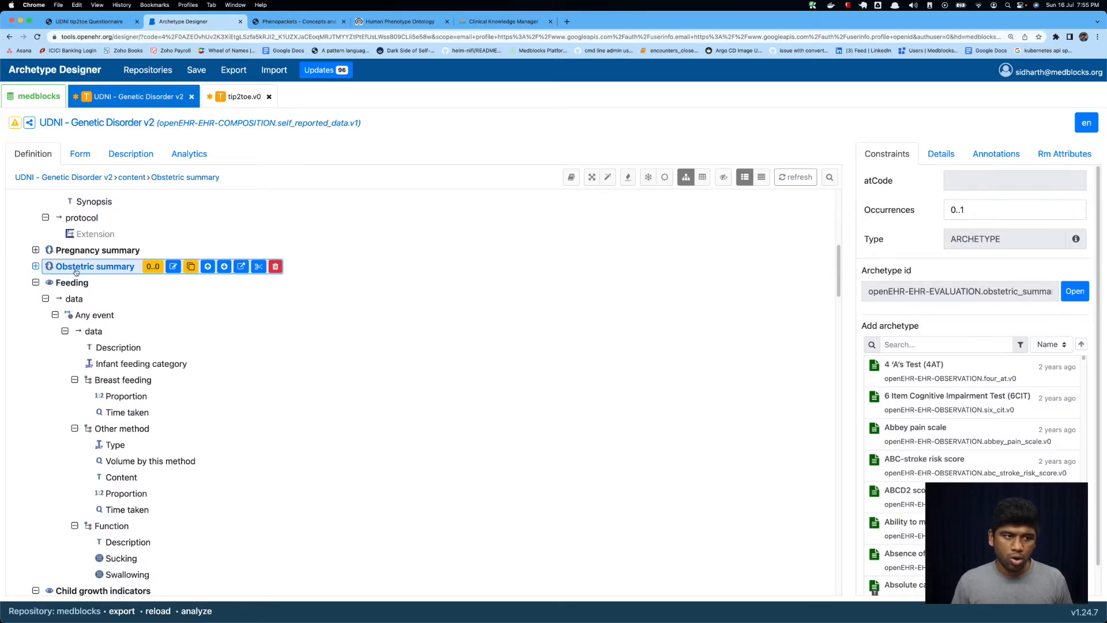
{"action": "left_click", "coordinate": [35, 282]}
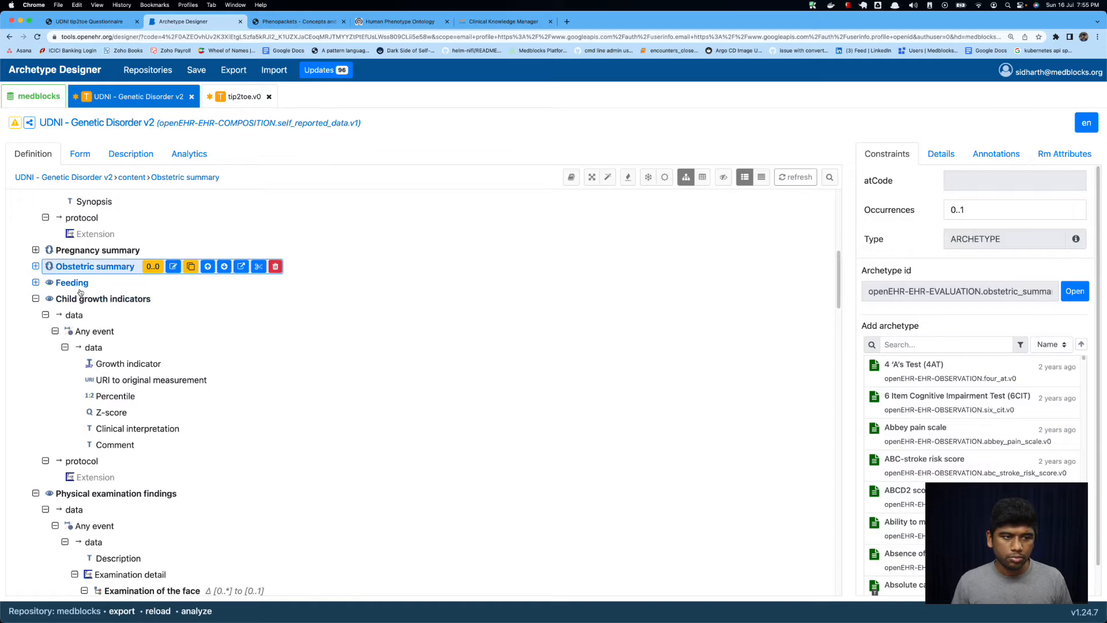
{"action": "left_click", "coordinate": [81, 288]}
{"action": "left_click", "coordinate": [83, 302]}
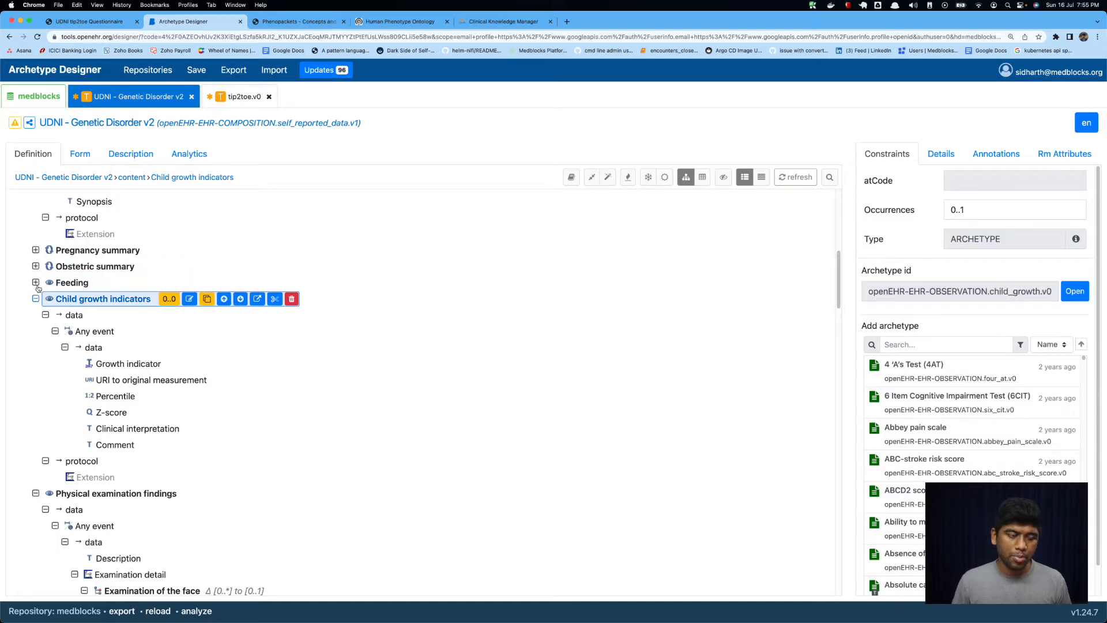
Switch to the questionnaire and look through its Delivery, Neonatal period complications and Growth at birth sections.
{"action": "left_click", "coordinate": [86, 22]}
{"action": "scroll", "coordinate": [231, 470], "scroll_direction": "down", "scroll_amount": 2}
{"action": "scroll", "coordinate": [230, 470], "scroll_direction": "down", "scroll_amount": 3}
{"action": "left_click", "coordinate": [167, 304]}
{"action": "left_click", "coordinate": [170, 336]}
{"action": "left_click", "coordinate": [173, 363]}
{"action": "left_click", "coordinate": [173, 345]}
{"action": "left_click", "coordinate": [163, 304]}
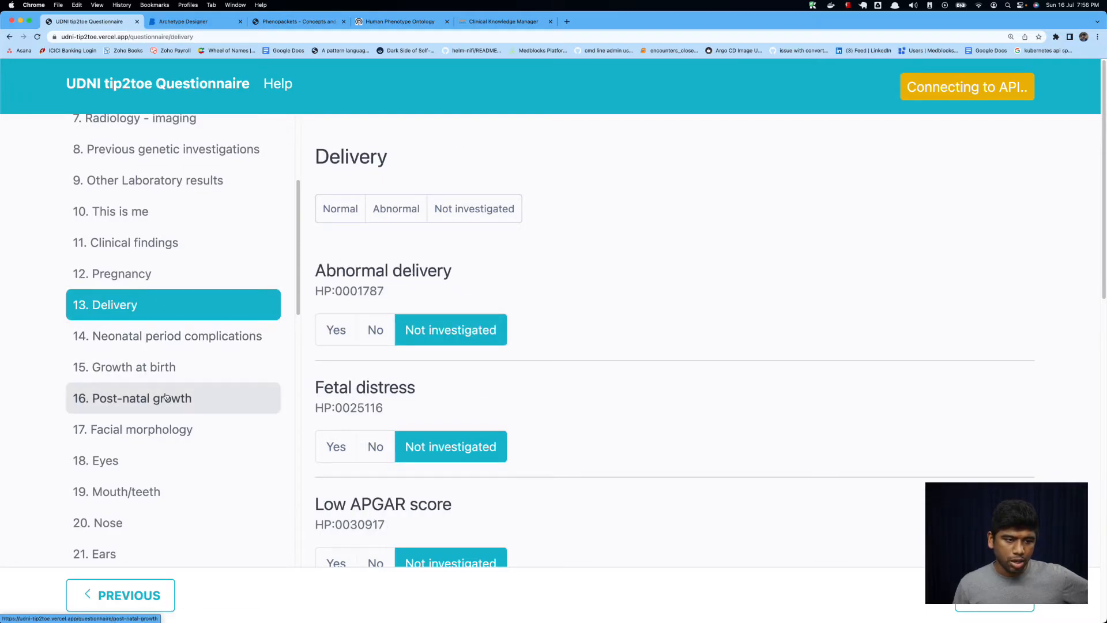
Check the questionnaire's Facial morphology, Growth at birth, Clinical findings and Pregnancy sections, ending on Delivery.
{"action": "left_click", "coordinate": [178, 428]}
{"action": "left_click", "coordinate": [167, 366]}
{"action": "left_click", "coordinate": [132, 243]}
{"action": "left_click", "coordinate": [127, 273]}
{"action": "left_click", "coordinate": [126, 305]}
Collapse Child growth indicators in the UDNI - Genetic Disorder v2 template and check it against the questionnaire's Delivery section.
{"action": "left_click", "coordinate": [179, 22]}
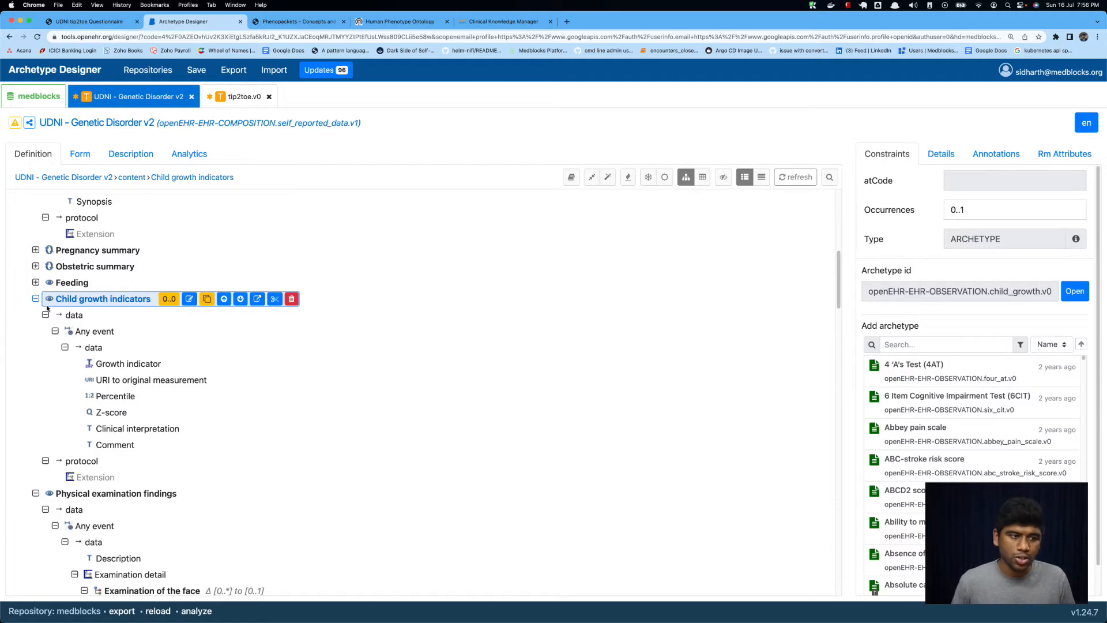
{"action": "left_click", "coordinate": [37, 299]}
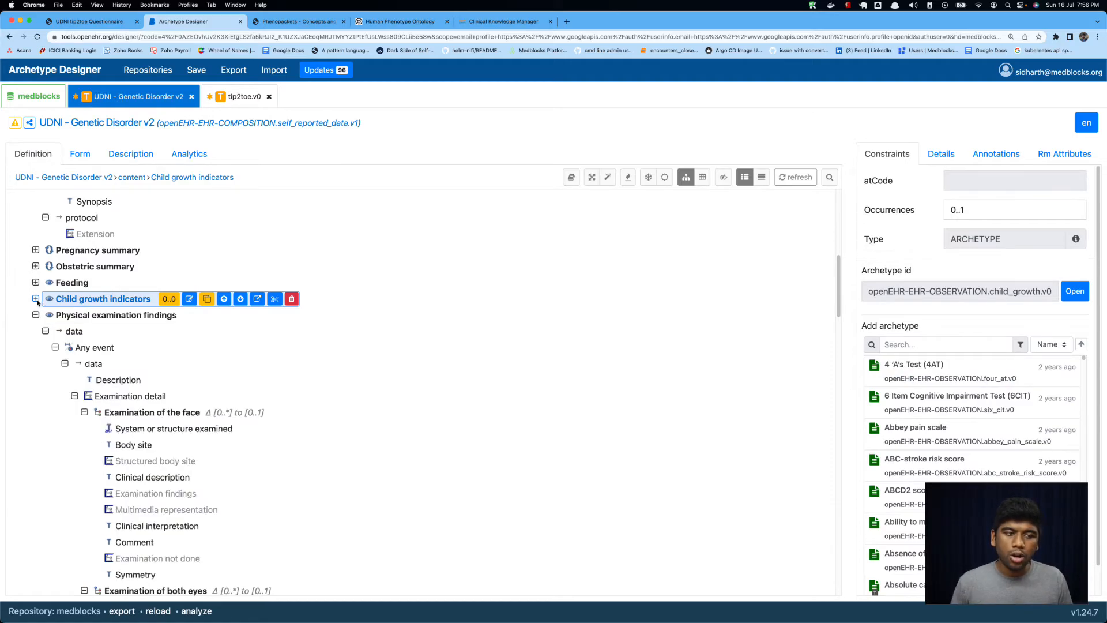
{"action": "left_click", "coordinate": [89, 22]}
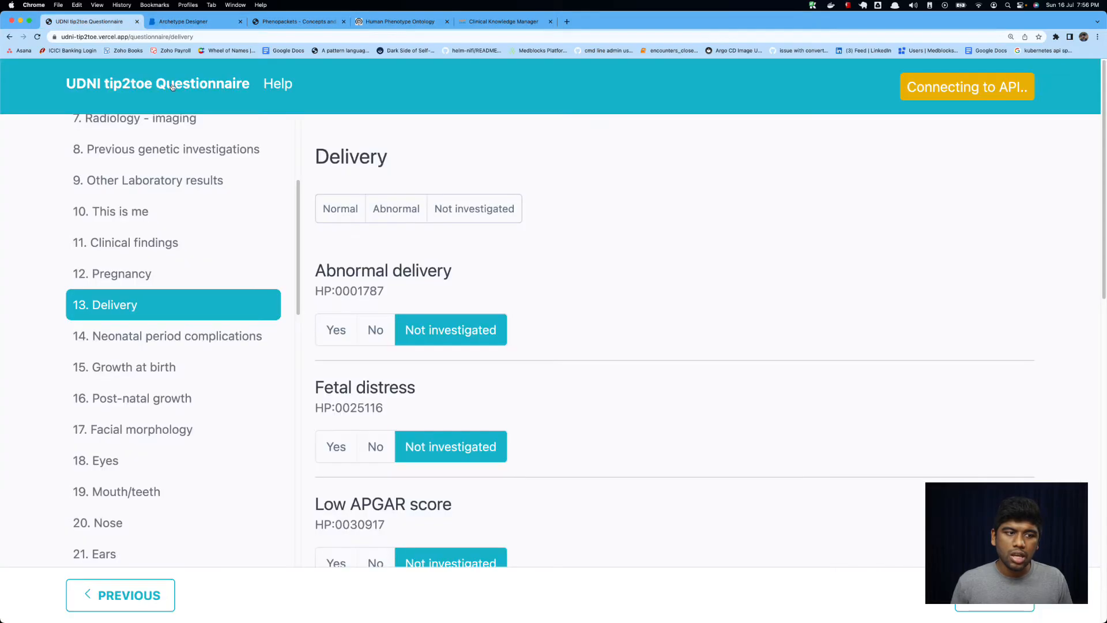
{"action": "left_click", "coordinate": [184, 21]}
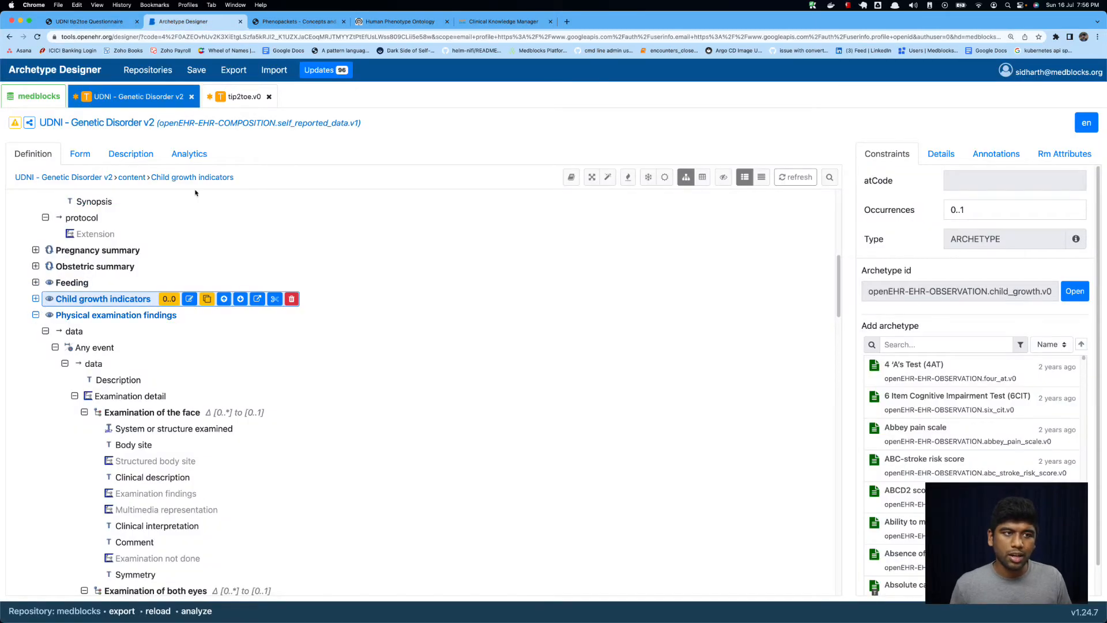
Review all the questions in the questionnaire's Delivery section.
{"action": "left_click", "coordinate": [90, 22]}
{"action": "scroll", "coordinate": [523, 256], "scroll_direction": "down", "scroll_amount": 13}
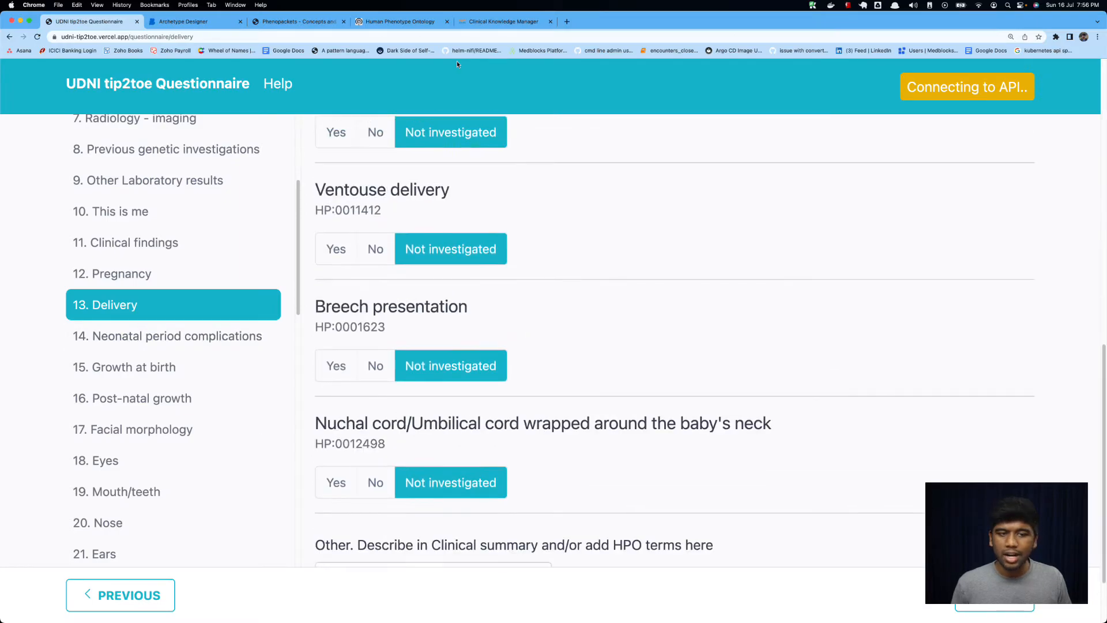
{"action": "scroll", "coordinate": [512, 347], "scroll_direction": "up", "scroll_amount": 13}
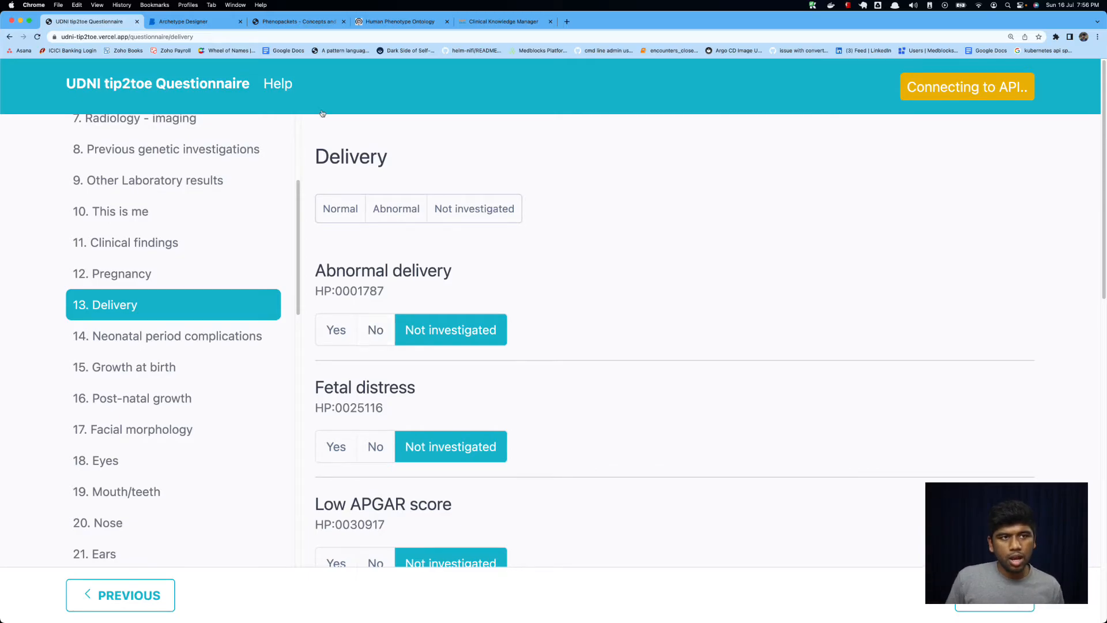
In the UDNI - Genetic Disorder v2 template, collapse Speech, look over the remaining top-level archetypes and select Speech.
{"action": "left_click", "coordinate": [193, 22]}
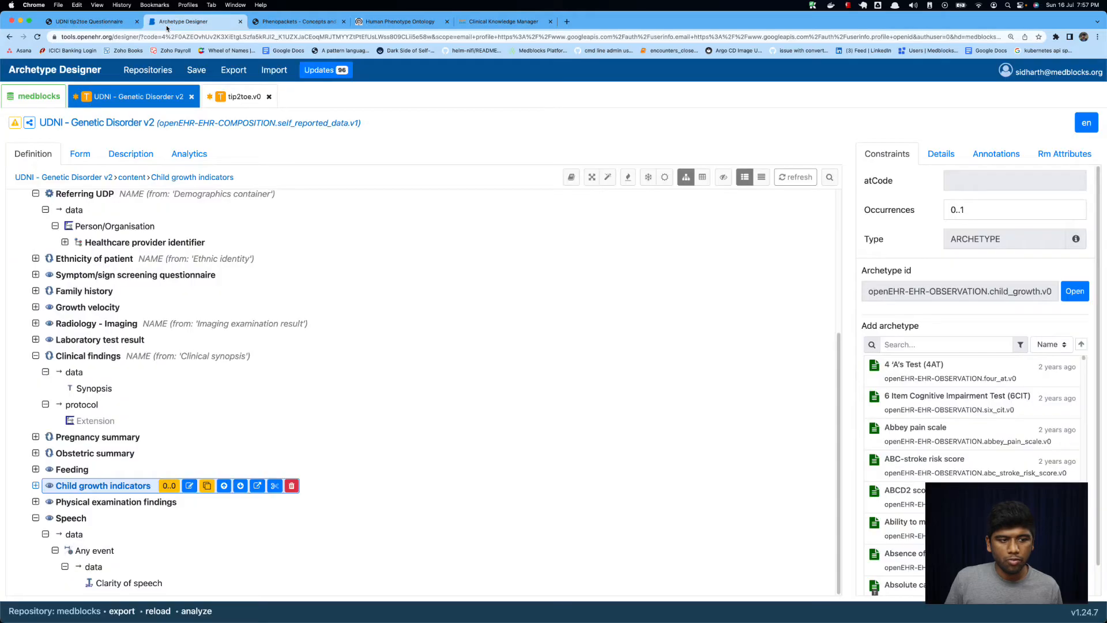
{"action": "left_click", "coordinate": [35, 518]}
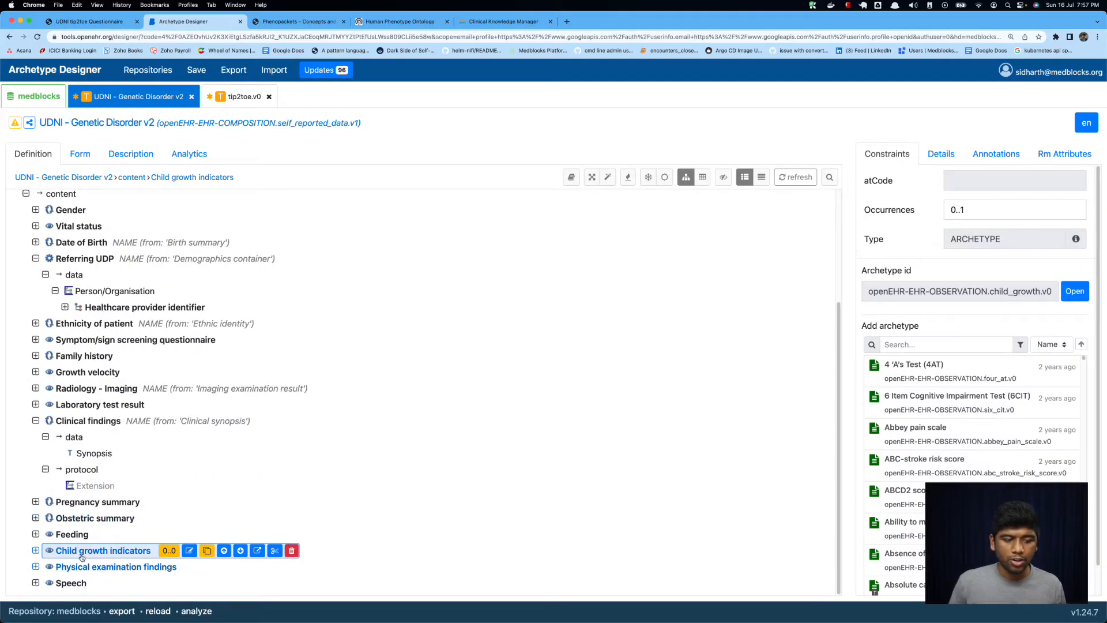
{"action": "left_click", "coordinate": [80, 562]}
{"action": "left_click", "coordinate": [74, 555]}
{"action": "left_click", "coordinate": [80, 570]}
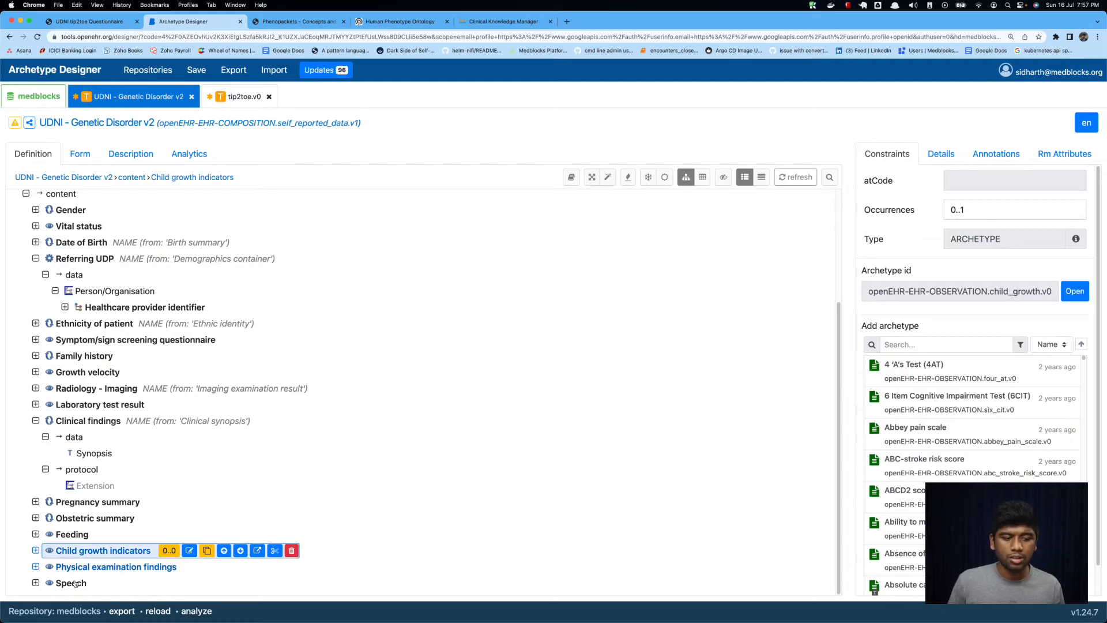
{"action": "left_click", "coordinate": [72, 583]}
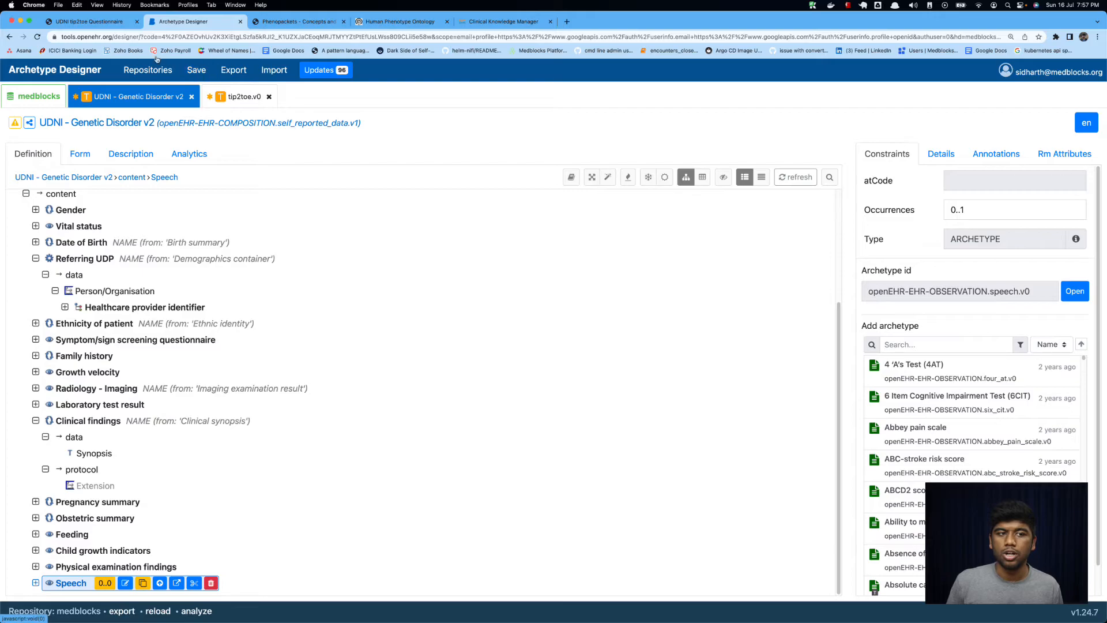
Switch to the tip2toe.v0 template, collapse Pregnancy and Neonatal Period complications, and select Neonatal Period complications.
{"action": "left_click", "coordinate": [234, 102]}
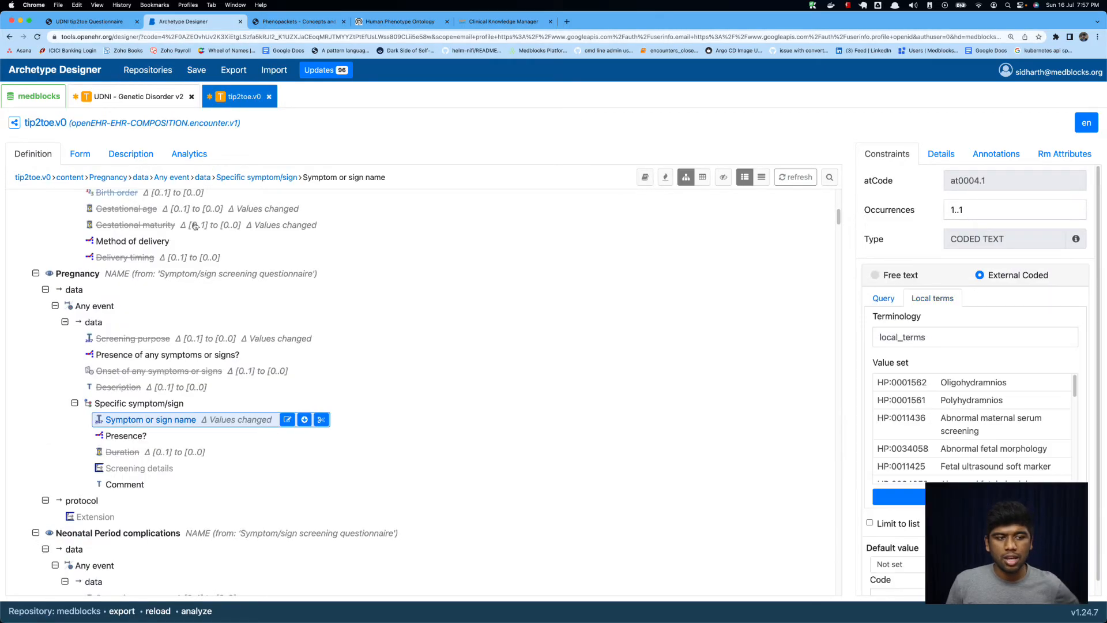
{"action": "left_click", "coordinate": [36, 275]}
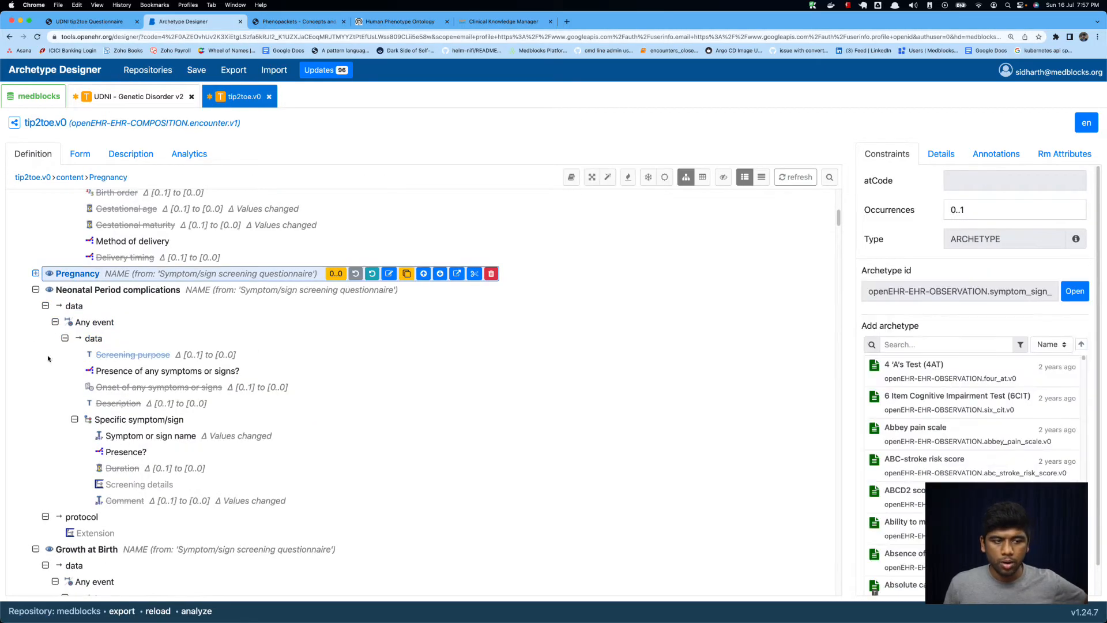
{"action": "left_click", "coordinate": [36, 290]}
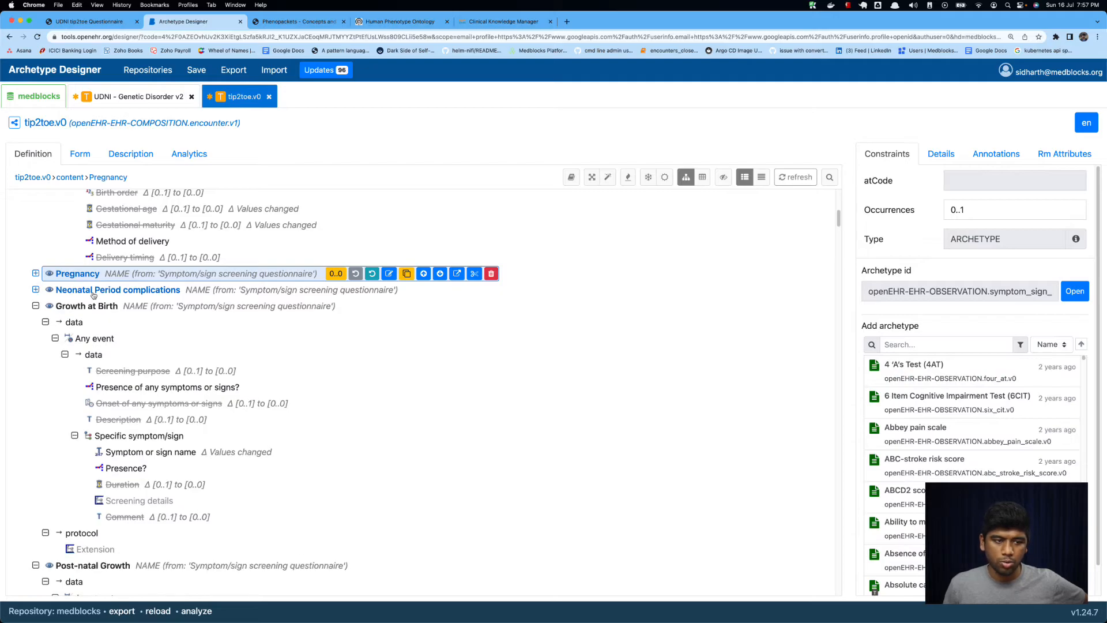
{"action": "left_click", "coordinate": [304, 288]}
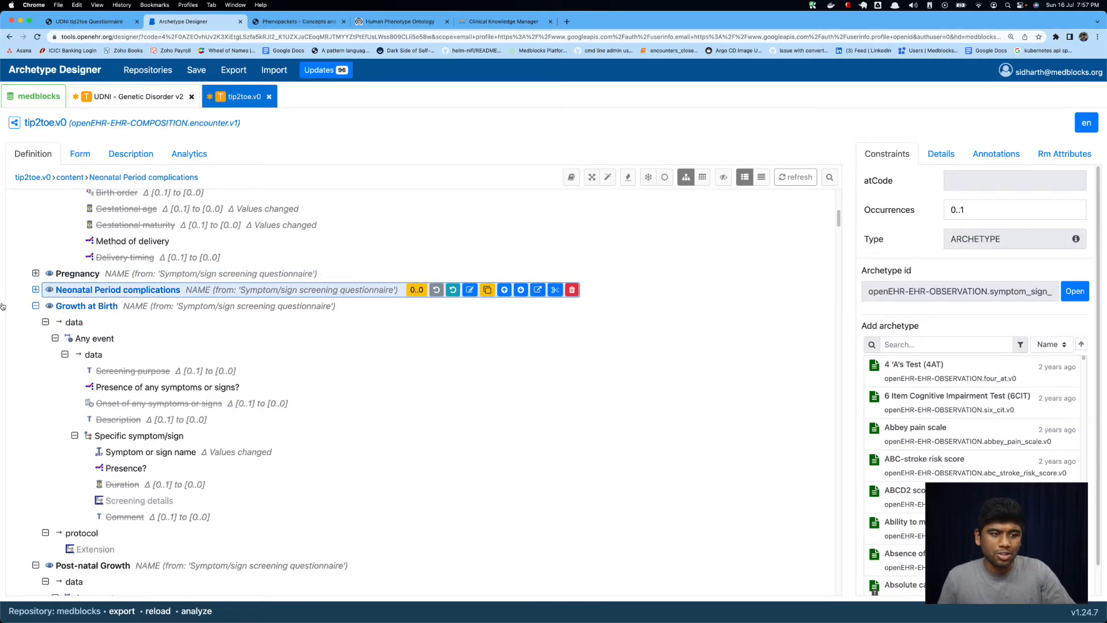
Inspect the local-terms value set of Symptom or sign name under Growth at Birth.
{"action": "left_click", "coordinate": [109, 306]}
{"action": "left_click", "coordinate": [145, 454]}
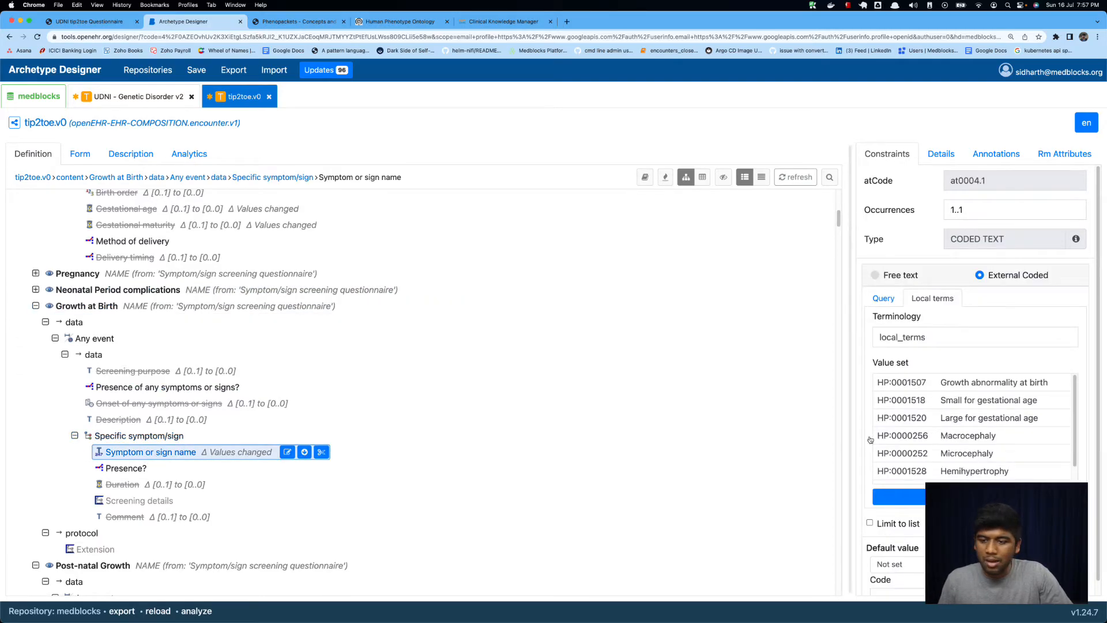
{"action": "scroll", "coordinate": [1005, 417], "scroll_direction": "down", "scroll_amount": 1}
{"action": "scroll", "coordinate": [1006, 417], "scroll_direction": "up", "scroll_amount": 1}
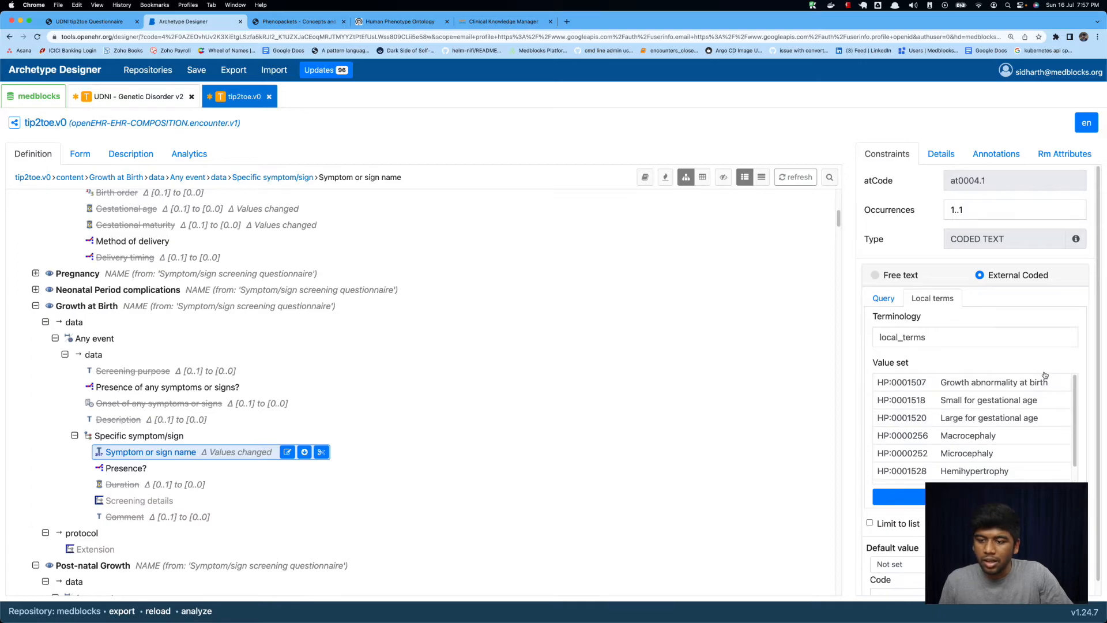
Compare the tip2toe.v0 template with the questionnaire's Delivery and Pregnancy sections, ending back in the template.
{"action": "left_click", "coordinate": [87, 21]}
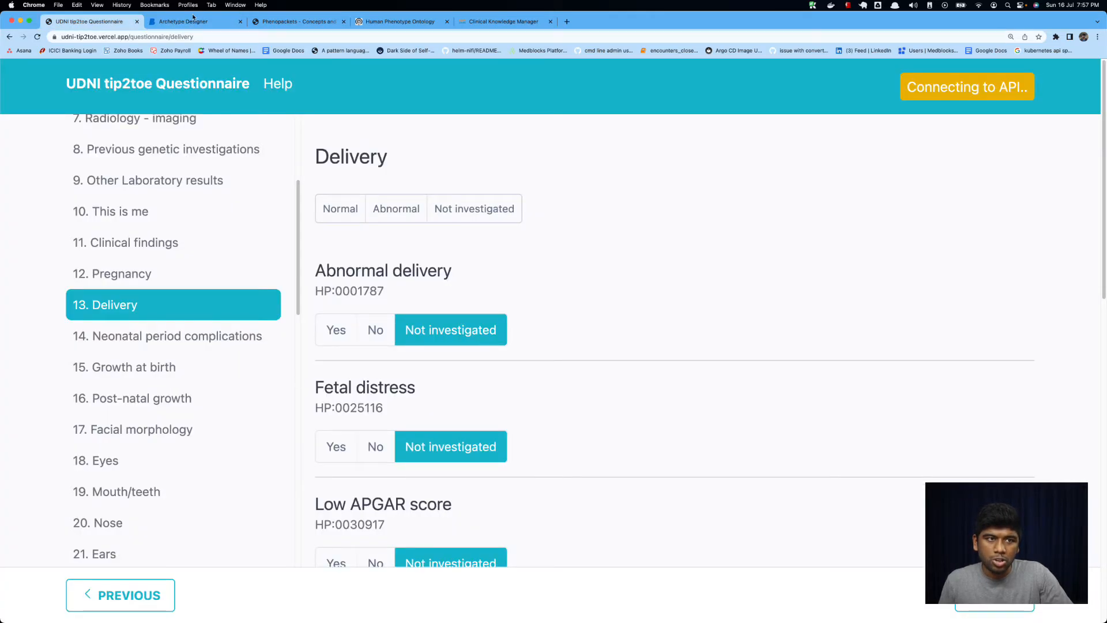
{"action": "left_click", "coordinate": [183, 21]}
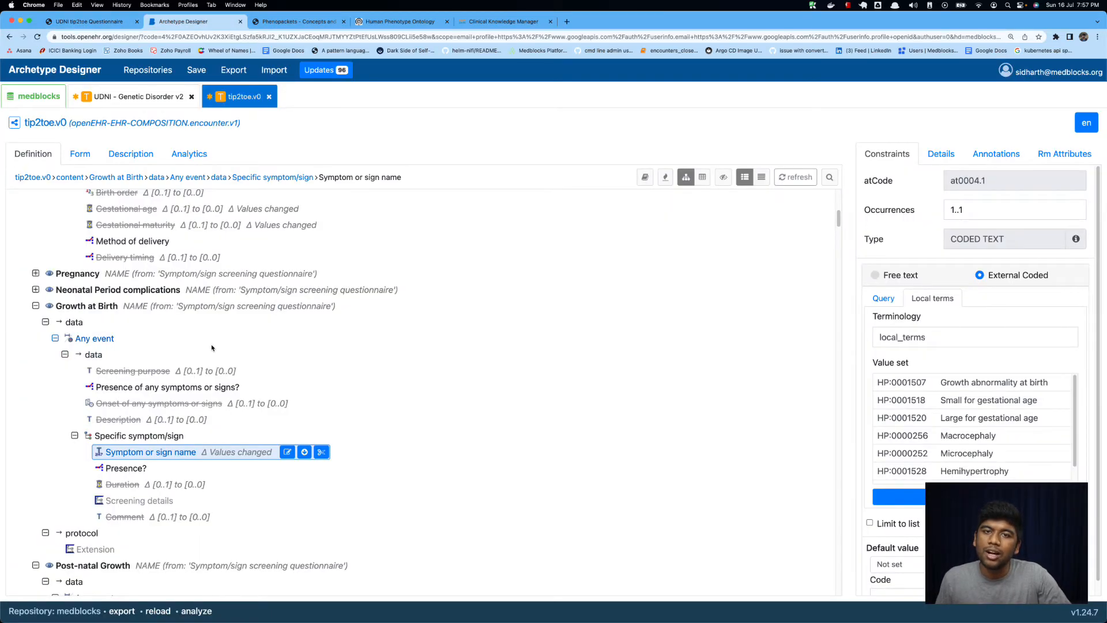
{"action": "left_click", "coordinate": [87, 21]}
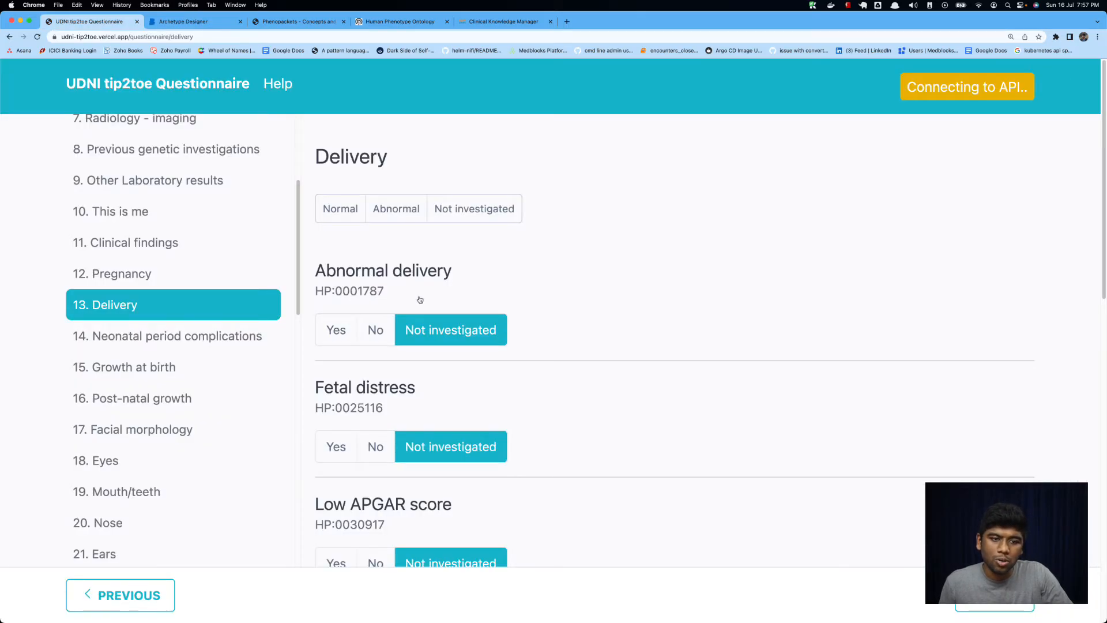
{"action": "left_click", "coordinate": [185, 275]}
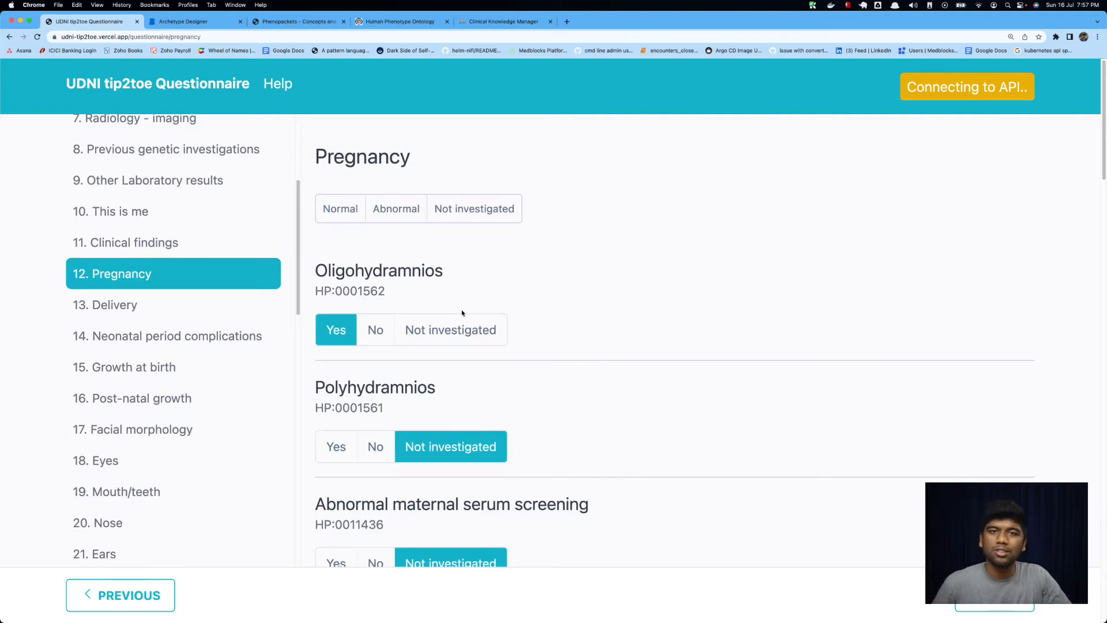
{"action": "left_click", "coordinate": [183, 22]}
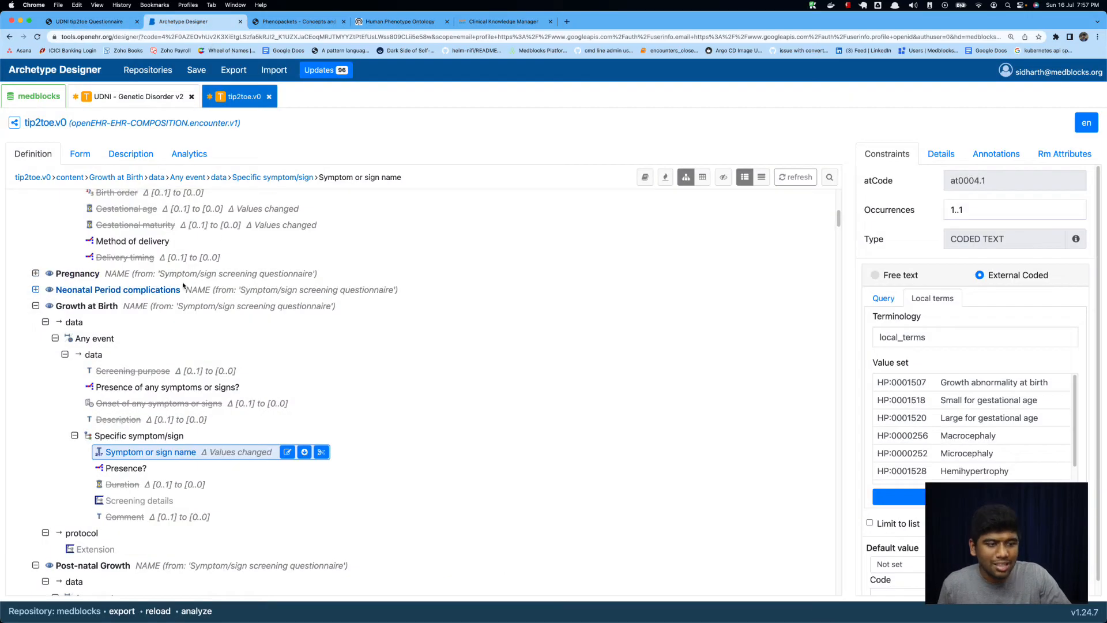
Inspect the constraints of Growth at Birth, its Any event, the Specific symptom/sign cluster and Symptom or sign name.
{"action": "left_click", "coordinate": [147, 306]}
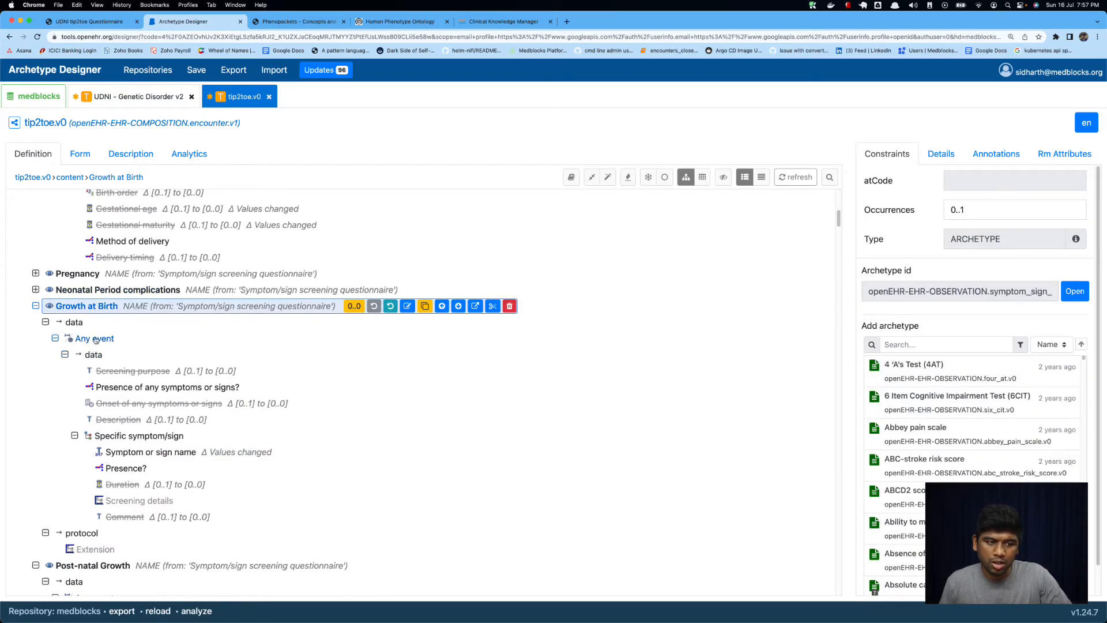
{"action": "left_click", "coordinate": [96, 339]}
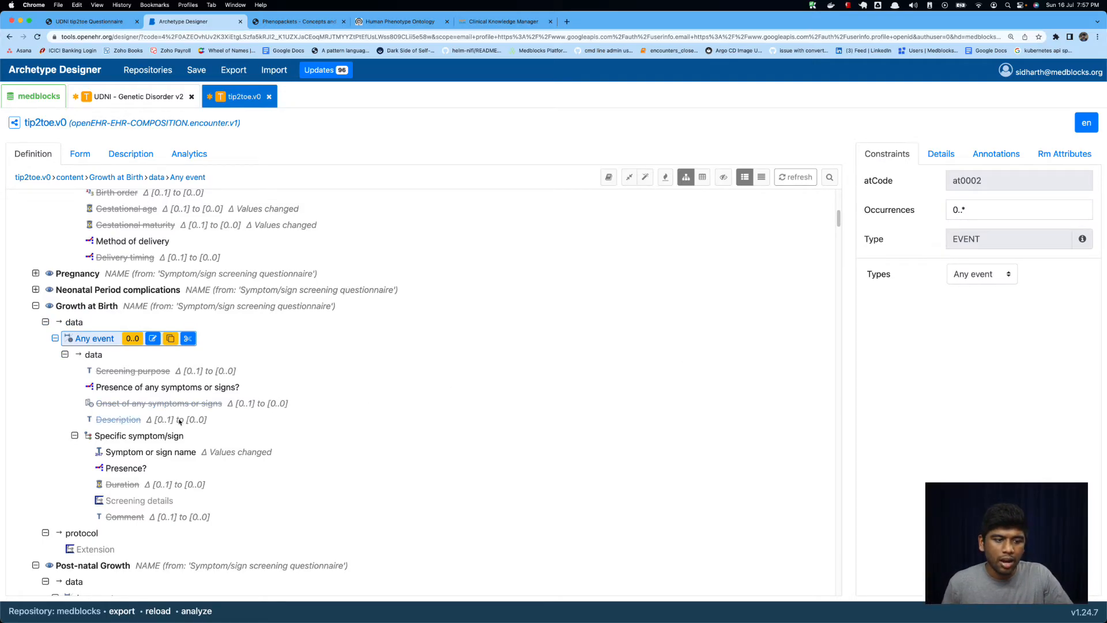
{"action": "left_click", "coordinate": [154, 436]}
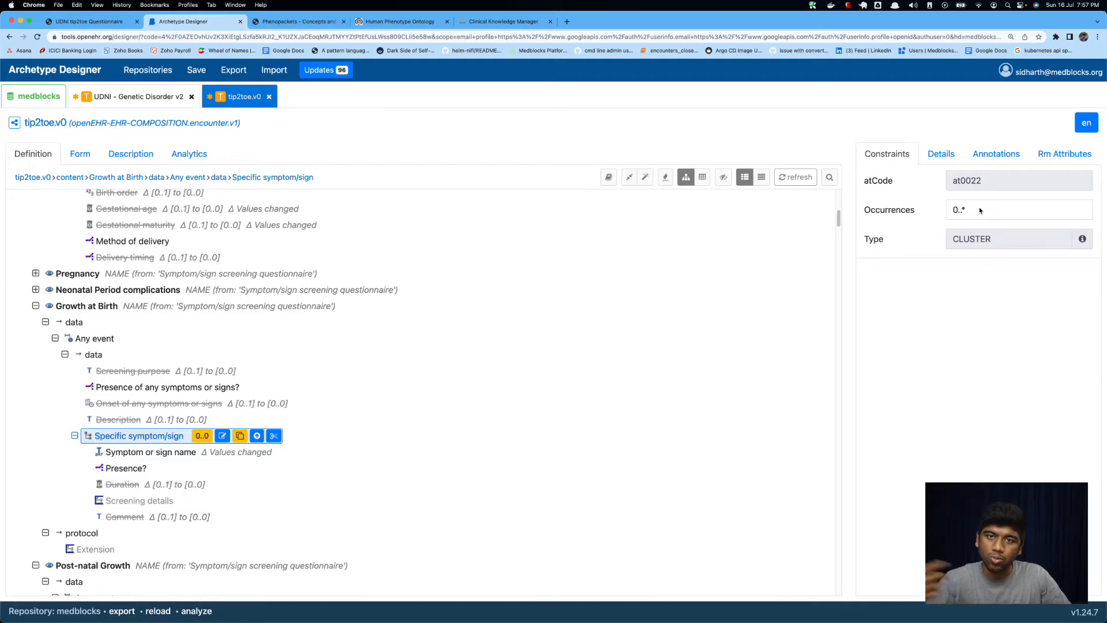
{"action": "left_click", "coordinate": [159, 453]}
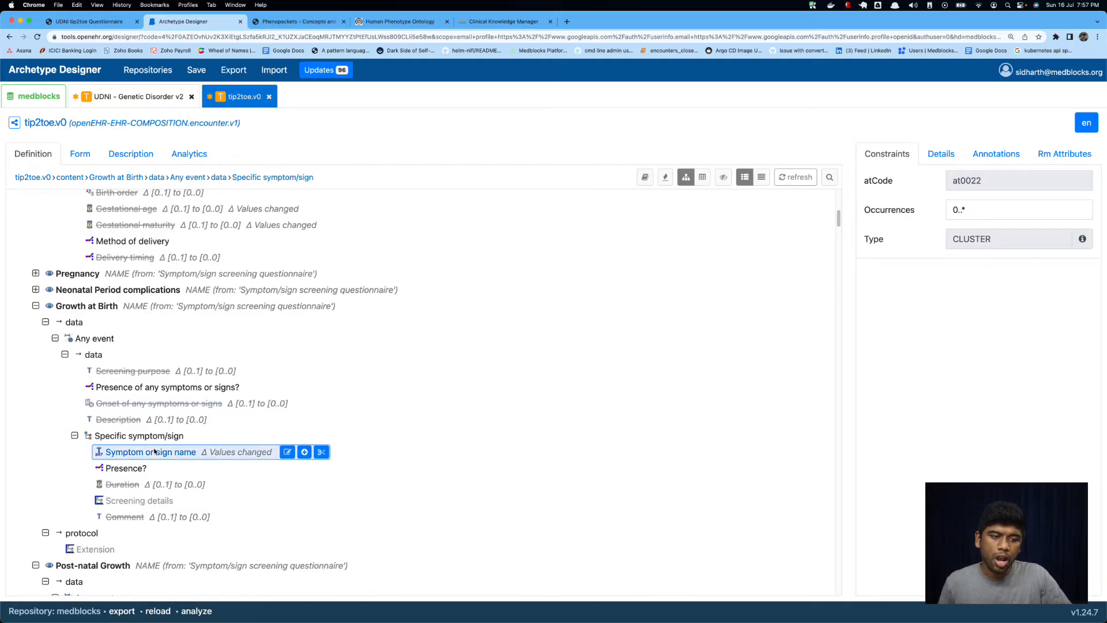
{"action": "scroll", "coordinate": [977, 420], "scroll_direction": "down", "scroll_amount": 1}
{"action": "scroll", "coordinate": [978, 421], "scroll_direction": "up", "scroll_amount": 1}
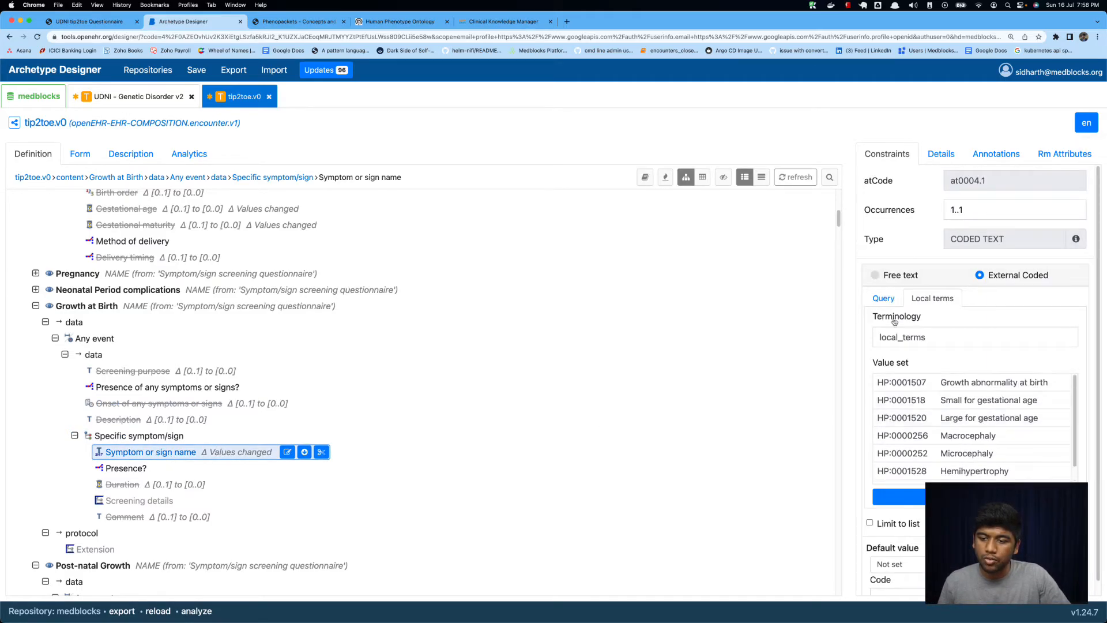
Return to the questionnaire and scan the questions of its Pregnancy section against the template's value sets.
{"action": "left_click", "coordinate": [107, 23]}
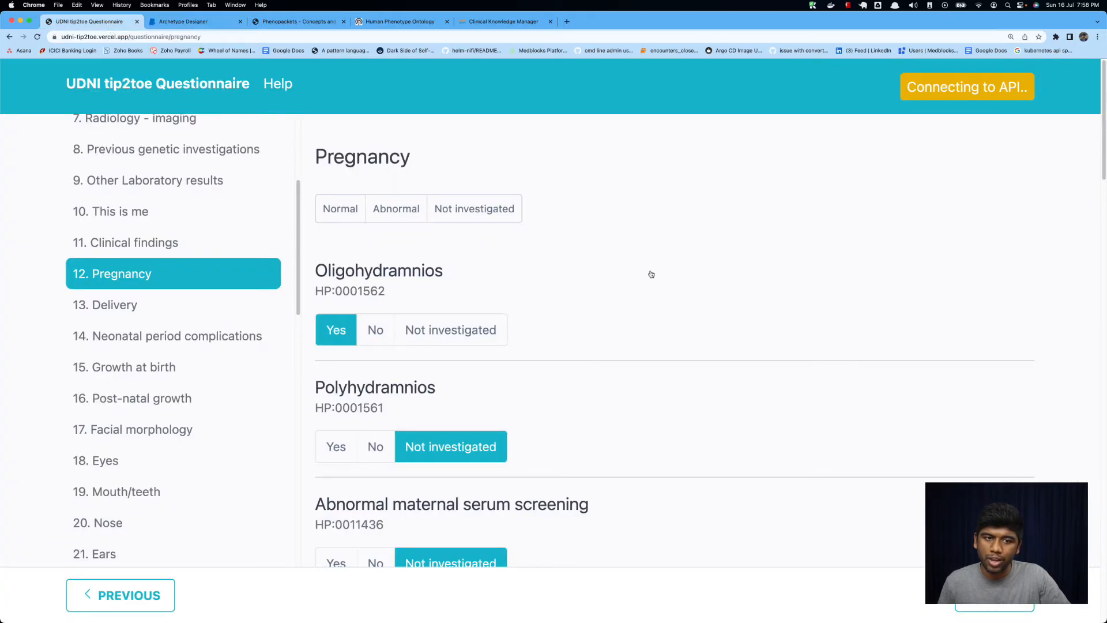
{"action": "scroll", "coordinate": [428, 390], "scroll_direction": "down", "scroll_amount": 10}
{"action": "scroll", "coordinate": [488, 376], "scroll_direction": "up", "scroll_amount": 15}
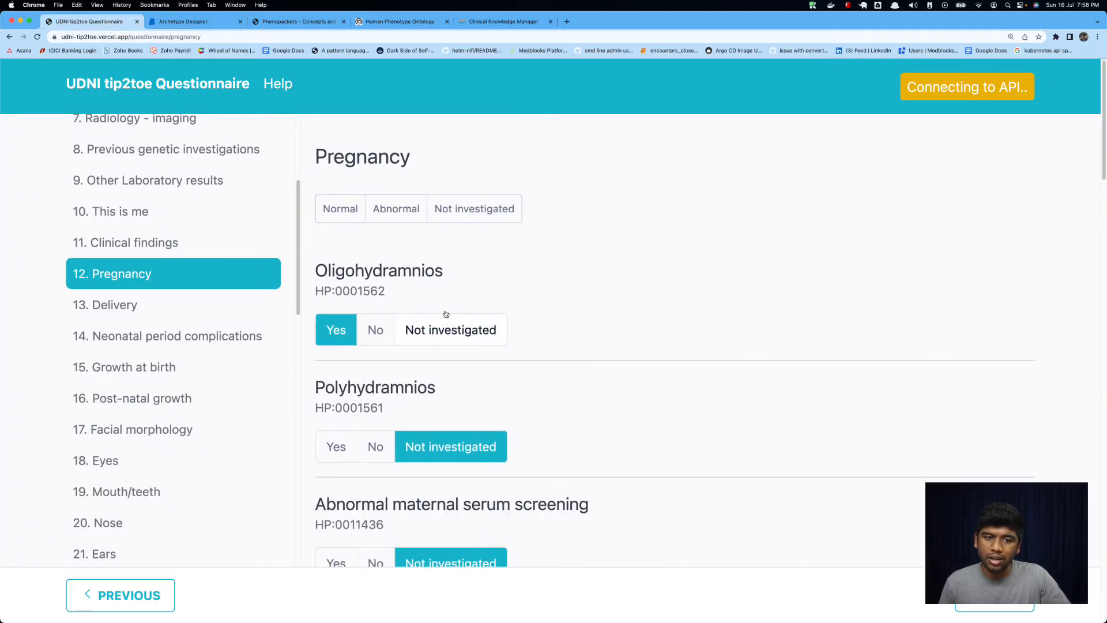
Search for "fev" in the questionnaire's additional HPO terms field at the end of the Pregnancy section and choose HP:0001954.
{"action": "left_click", "coordinate": [183, 22]}
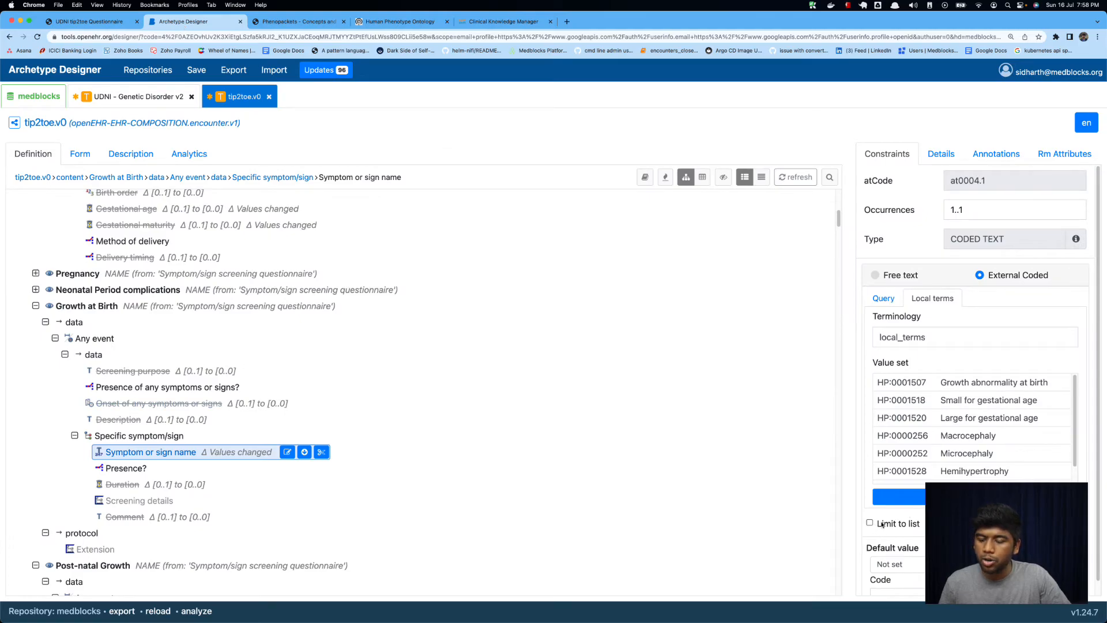
{"action": "scroll", "coordinate": [946, 445], "scroll_direction": "down", "scroll_amount": 1}
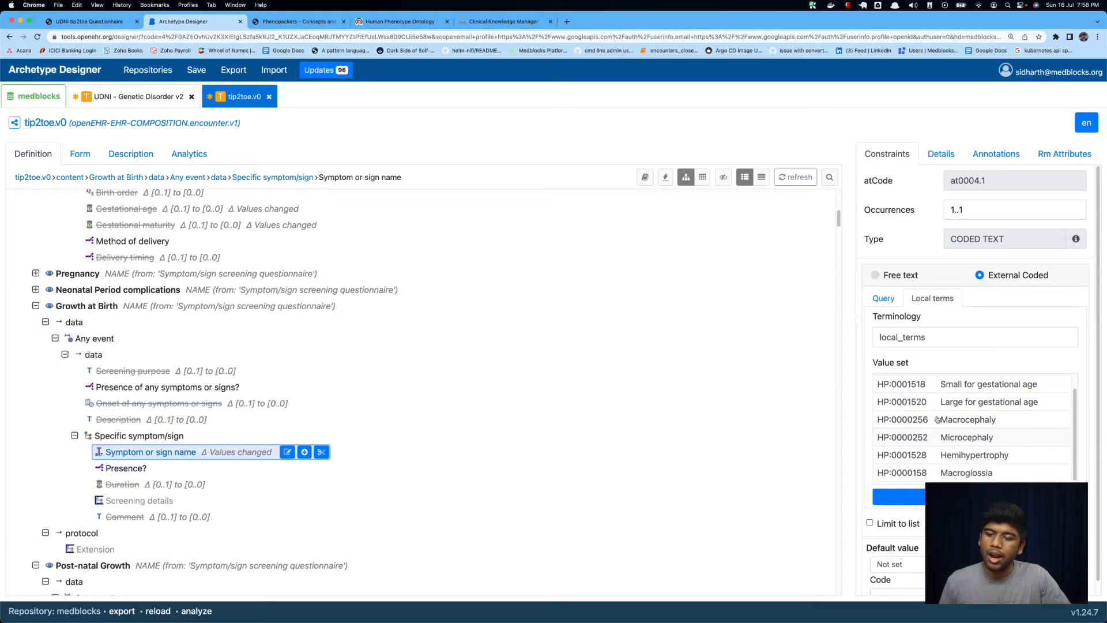
{"action": "left_click", "coordinate": [98, 23]}
{"action": "scroll", "coordinate": [677, 311], "scroll_direction": "down", "scroll_amount": 10}
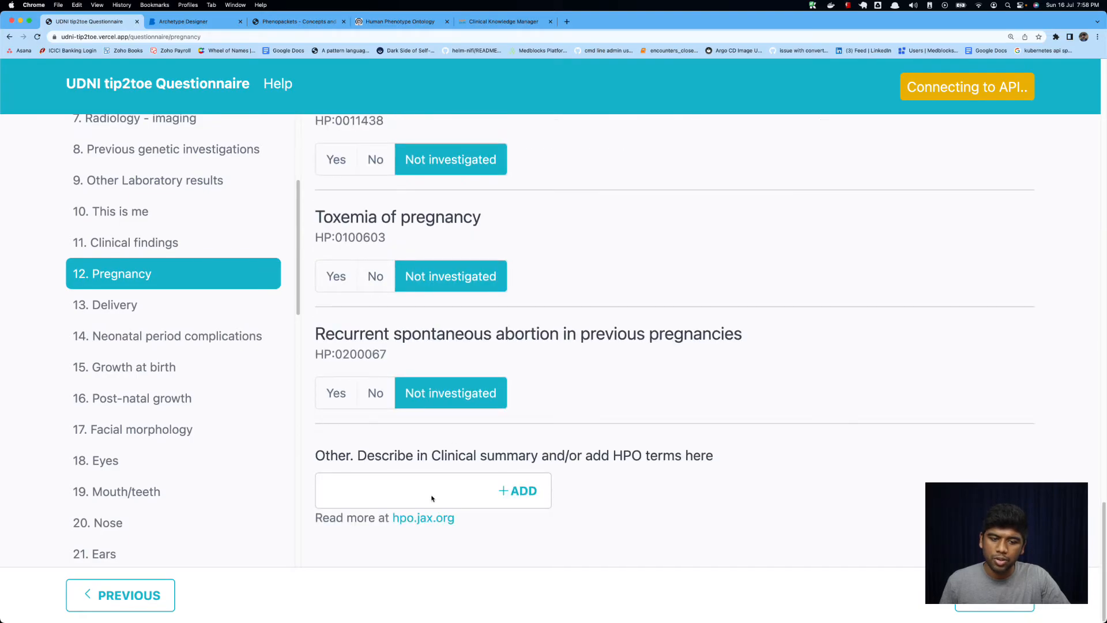
{"action": "left_click", "coordinate": [432, 496]}
{"action": "type", "text": "fev"}
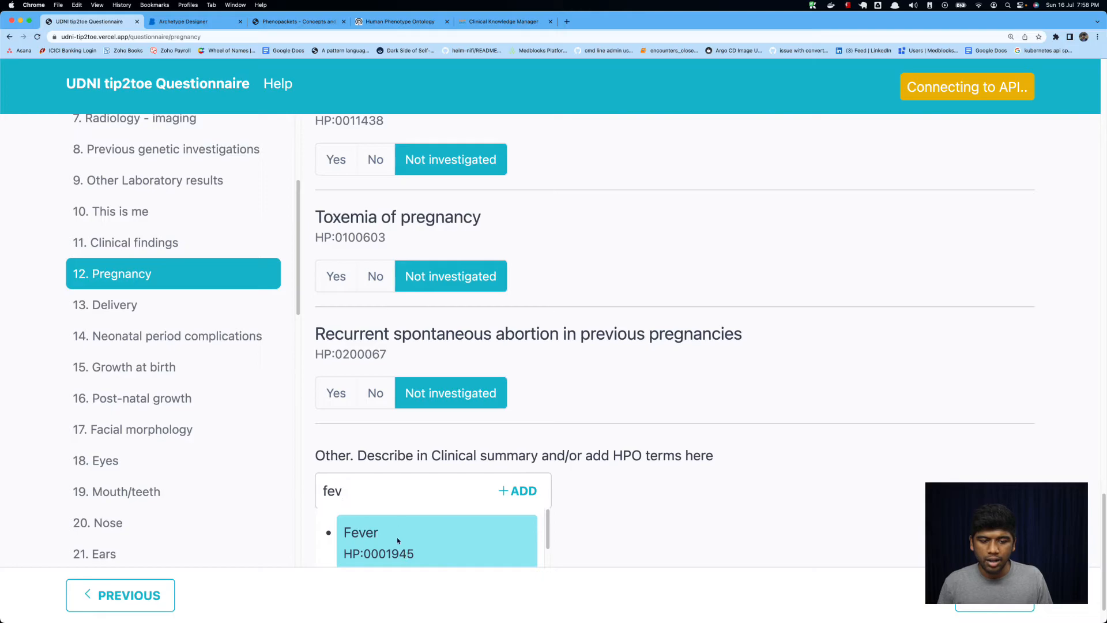
{"action": "scroll", "coordinate": [396, 540], "scroll_direction": "down", "scroll_amount": 3}
{"action": "left_click", "coordinate": [414, 548]}
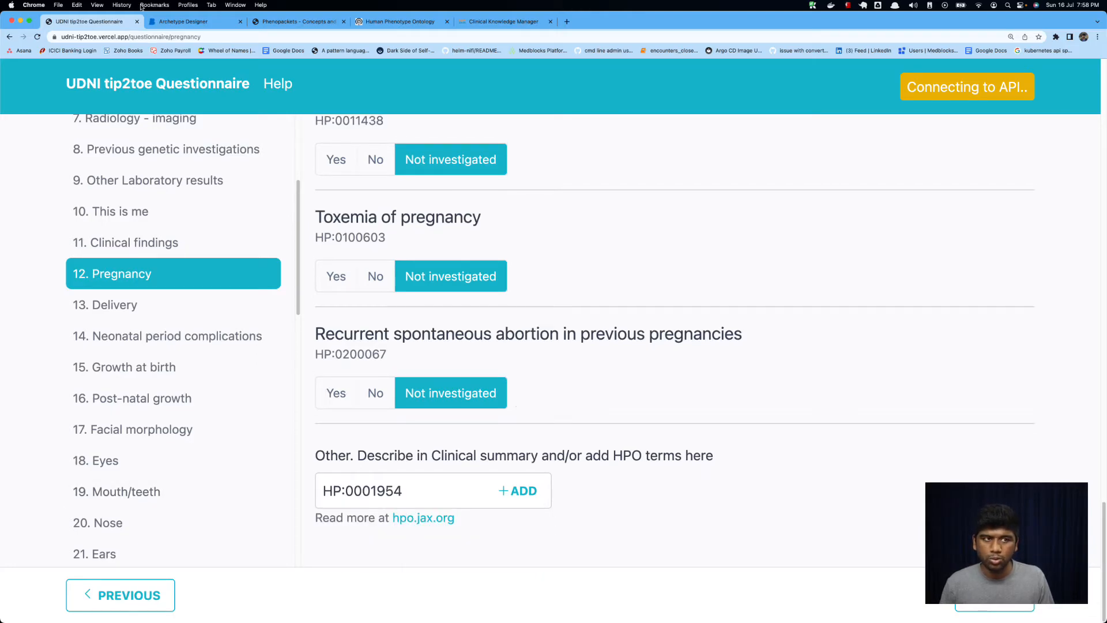
Return to the tip2toe.v0 template, inspect Growth at Birth and Neonatal Period complications, and collapse Growth at Birth.
{"action": "left_click", "coordinate": [208, 25]}
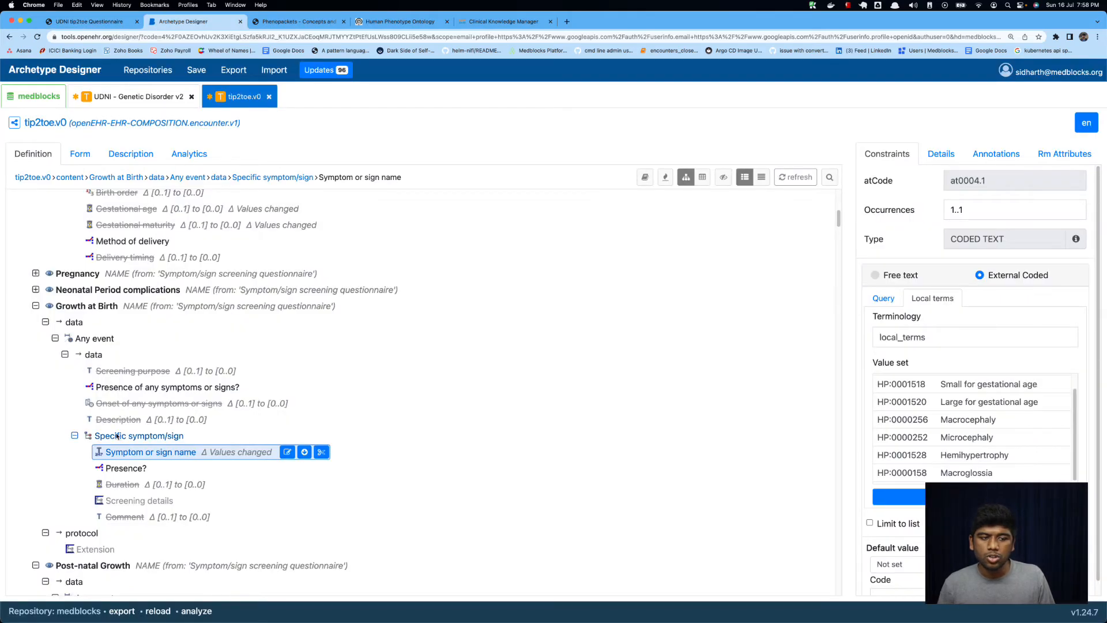
{"action": "left_click", "coordinate": [80, 308]}
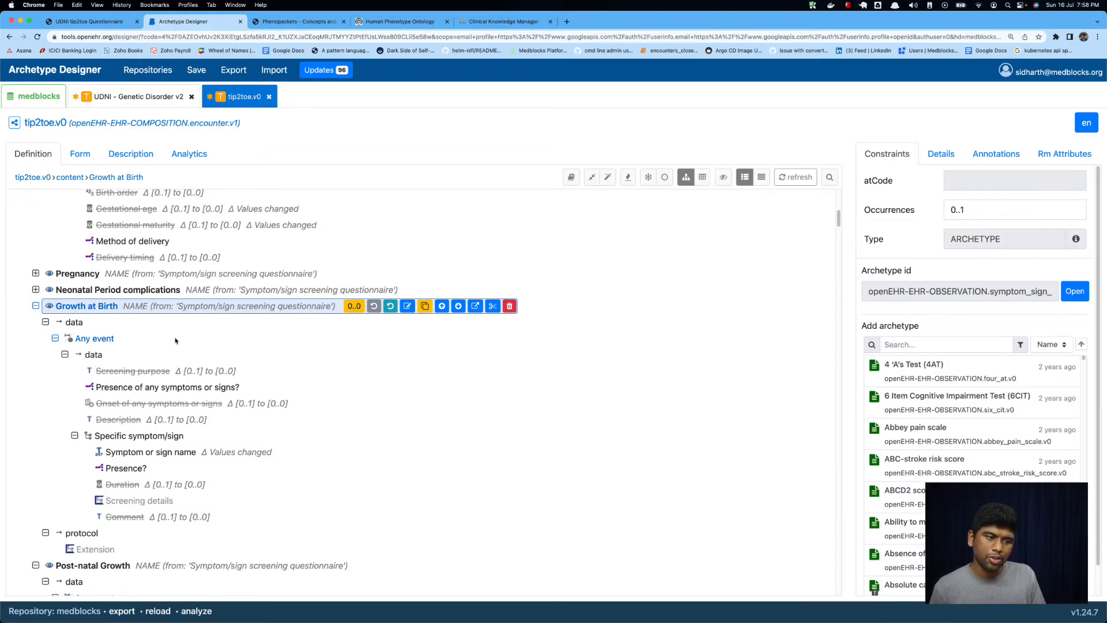
{"action": "left_click", "coordinate": [66, 293]}
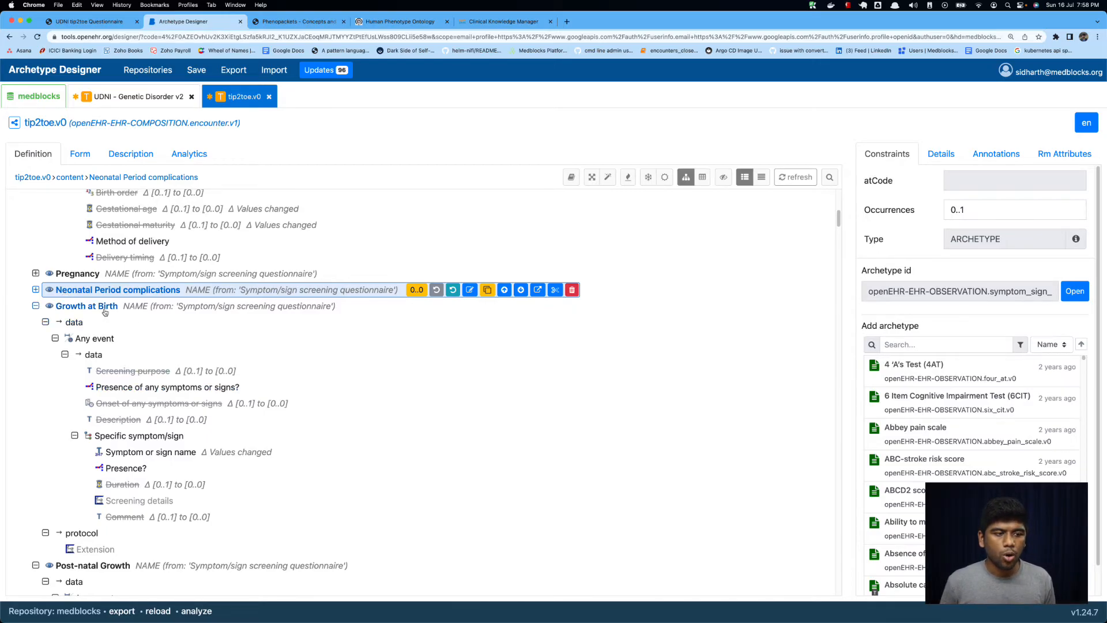
{"action": "left_click", "coordinate": [35, 307]}
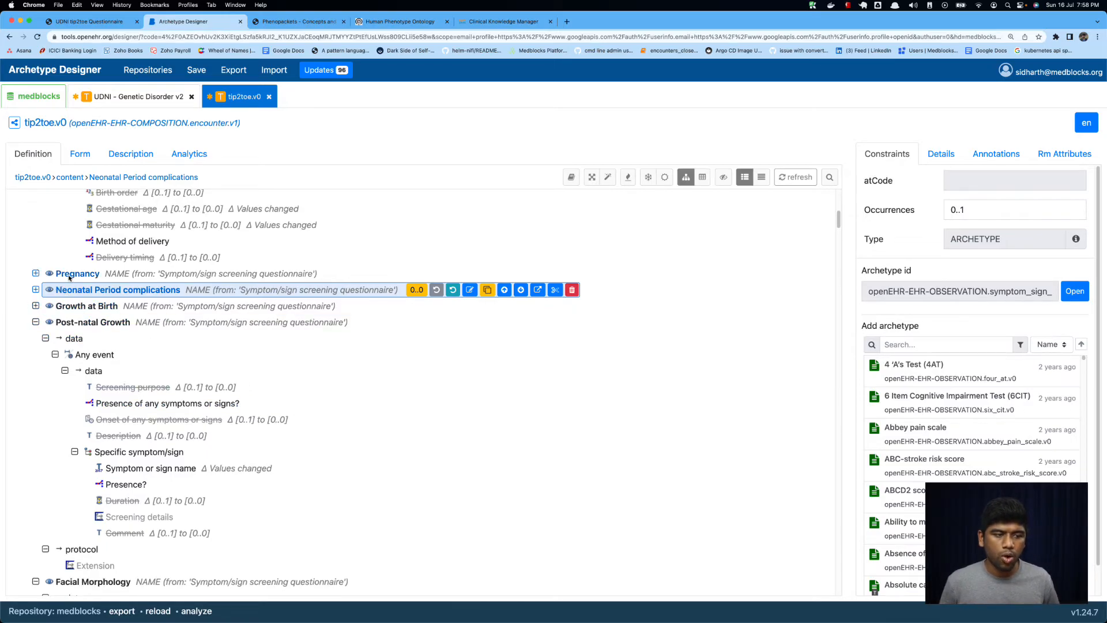
{"action": "scroll", "coordinate": [113, 279], "scroll_direction": "up", "scroll_amount": 5}
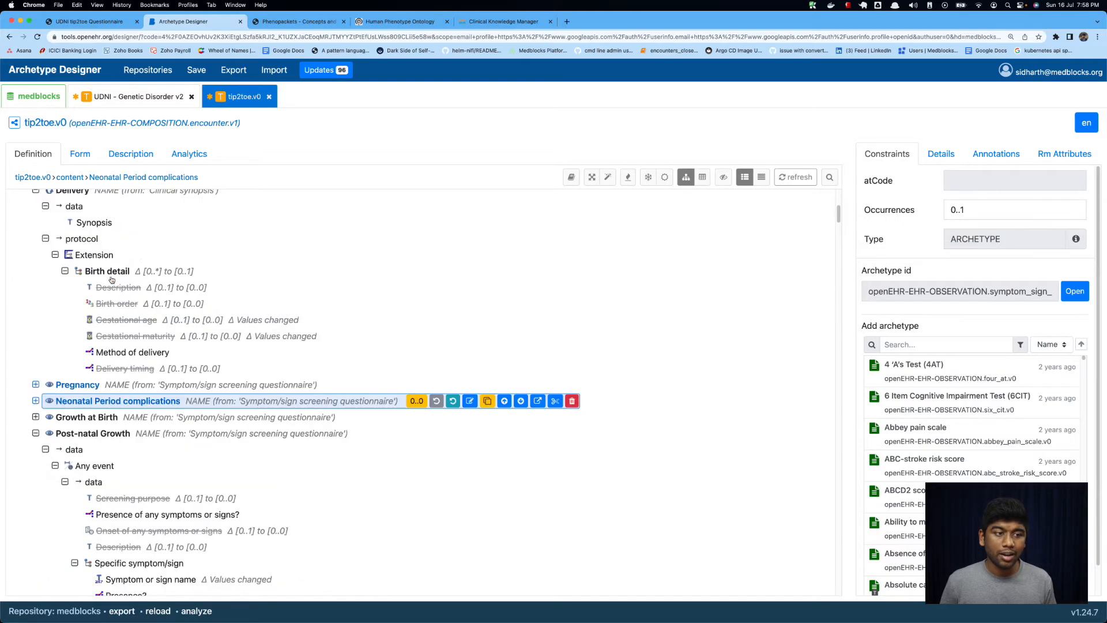
Expand Symptom/sign screening questionnaire in the UDNI - Genetic Disorder v2 template and inspect the constraints of Age at symptom onset.
{"action": "left_click", "coordinate": [124, 103]}
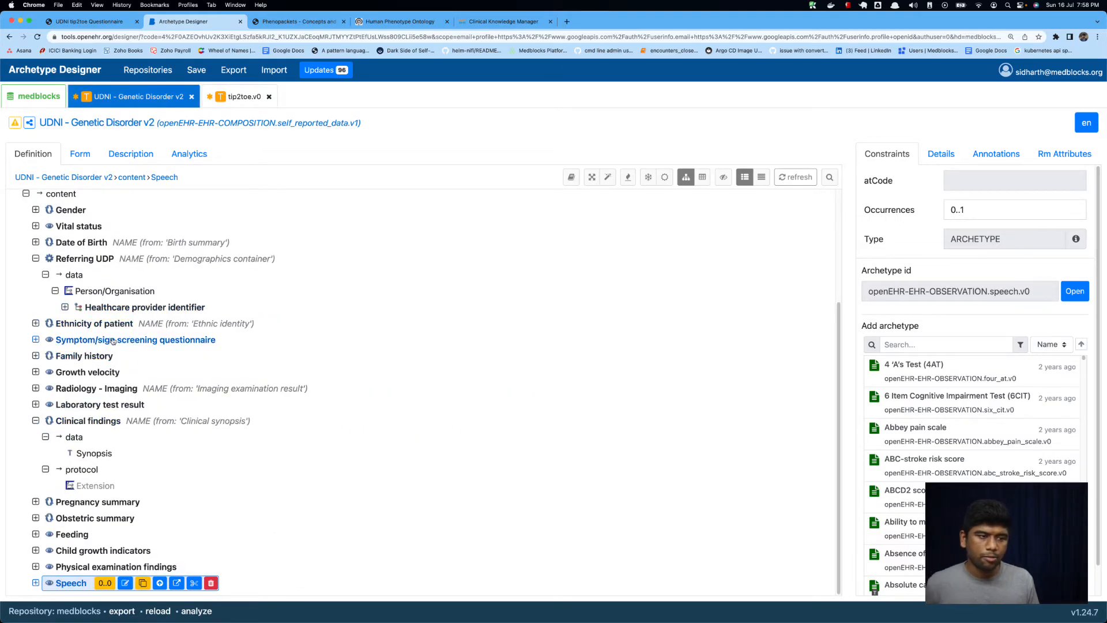
{"action": "left_click", "coordinate": [47, 343]}
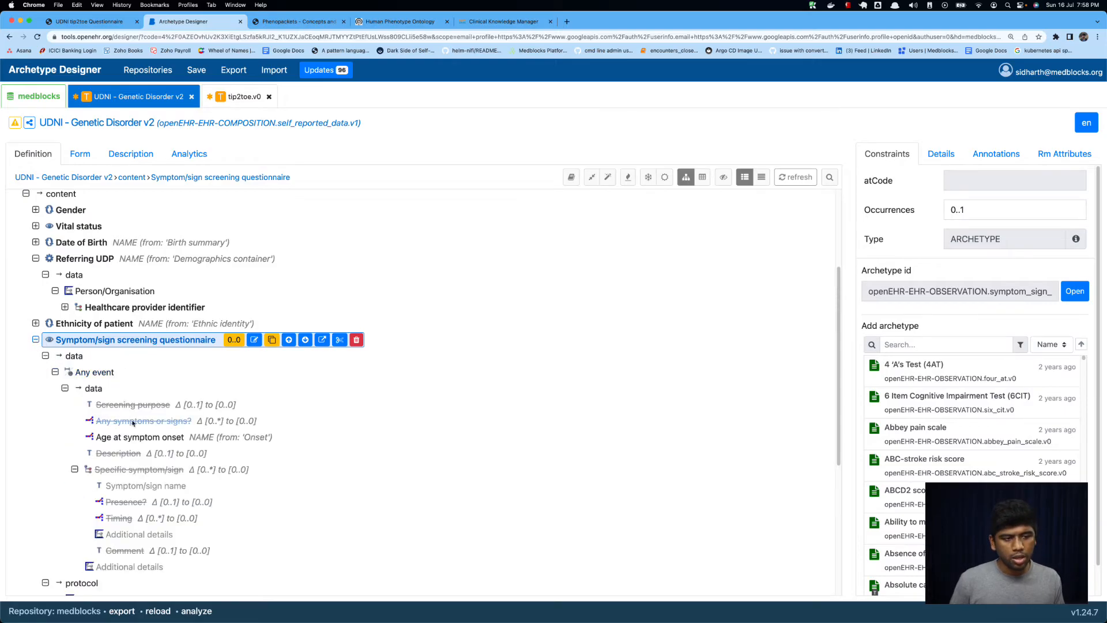
{"action": "scroll", "coordinate": [107, 398], "scroll_direction": "down", "scroll_amount": 1}
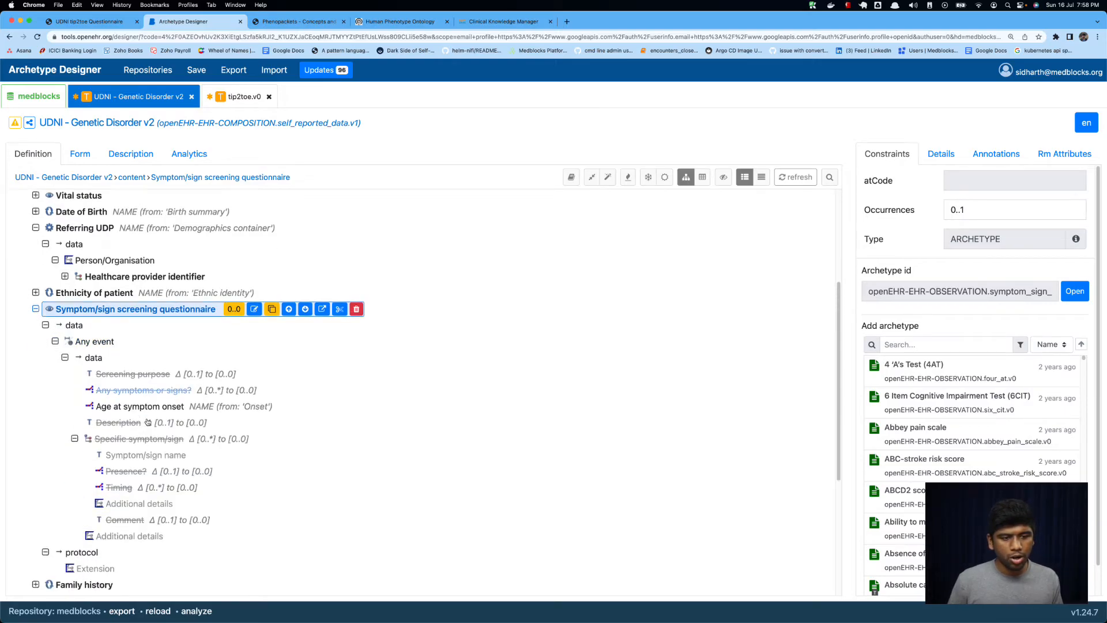
{"action": "left_click", "coordinate": [106, 399]}
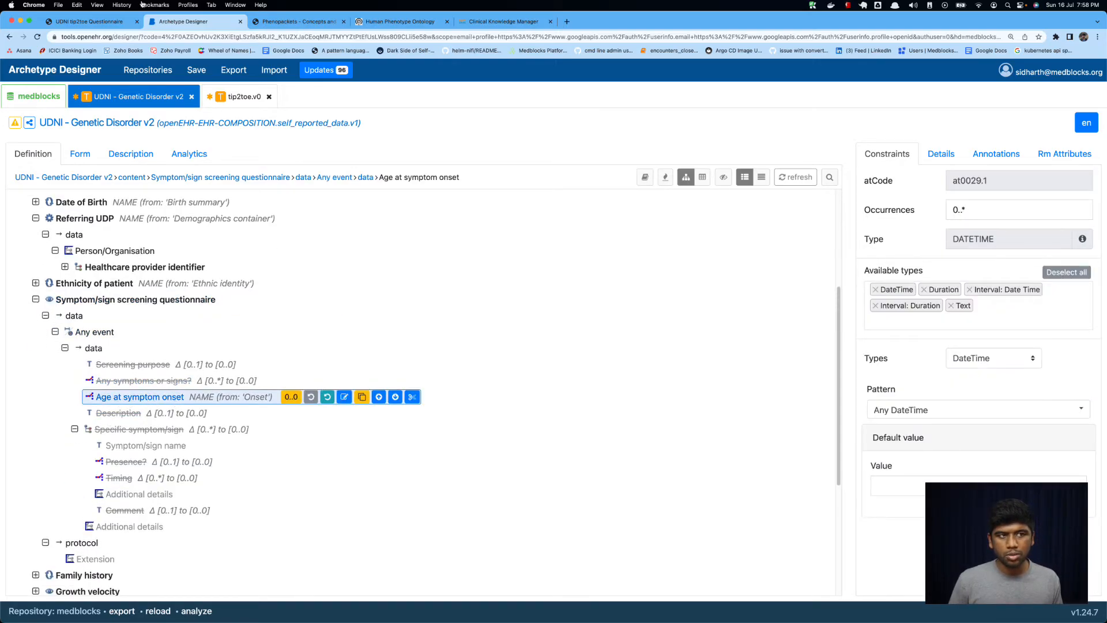
Review the fields of the questionnaire's Individual section, including Age at symptom onset, and return to Archetype Designer.
{"action": "left_click", "coordinate": [109, 22]}
{"action": "left_click", "coordinate": [155, 175]}
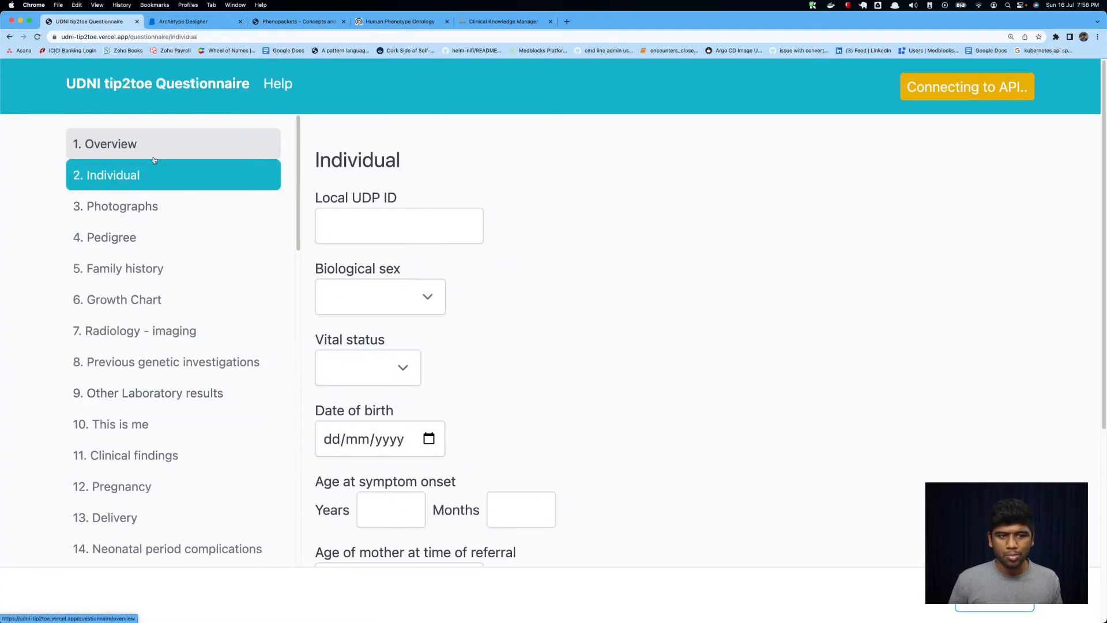
{"action": "left_click", "coordinate": [155, 139]}
{"action": "left_click", "coordinate": [123, 175]}
{"action": "scroll", "coordinate": [505, 476], "scroll_direction": "down", "scroll_amount": 5}
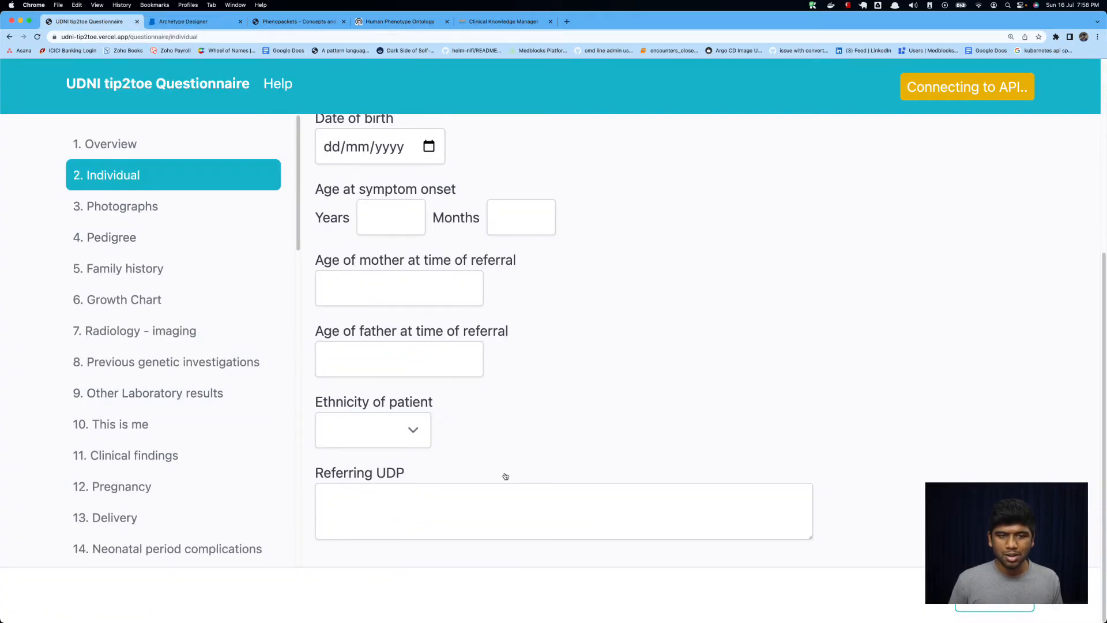
{"action": "scroll", "coordinate": [506, 476], "scroll_direction": "up", "scroll_amount": 5}
{"action": "left_click", "coordinate": [170, 22]}
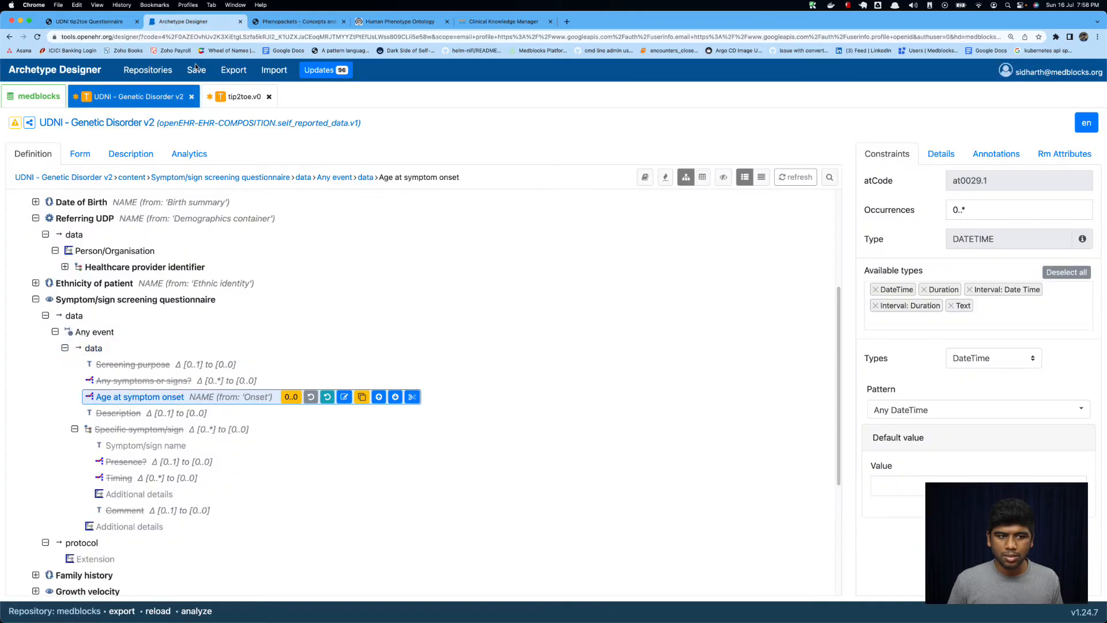
Set the occurrences of Any event under Symptom/sign screening questionnaire to 0..1.
{"action": "left_click", "coordinate": [151, 430]}
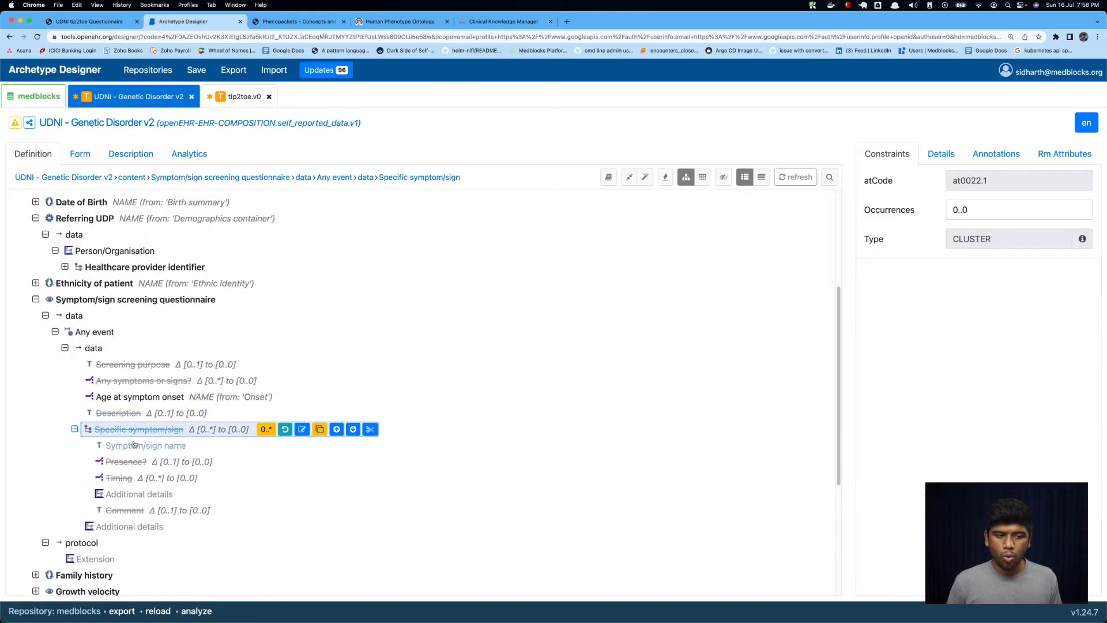
{"action": "left_click", "coordinate": [113, 300]}
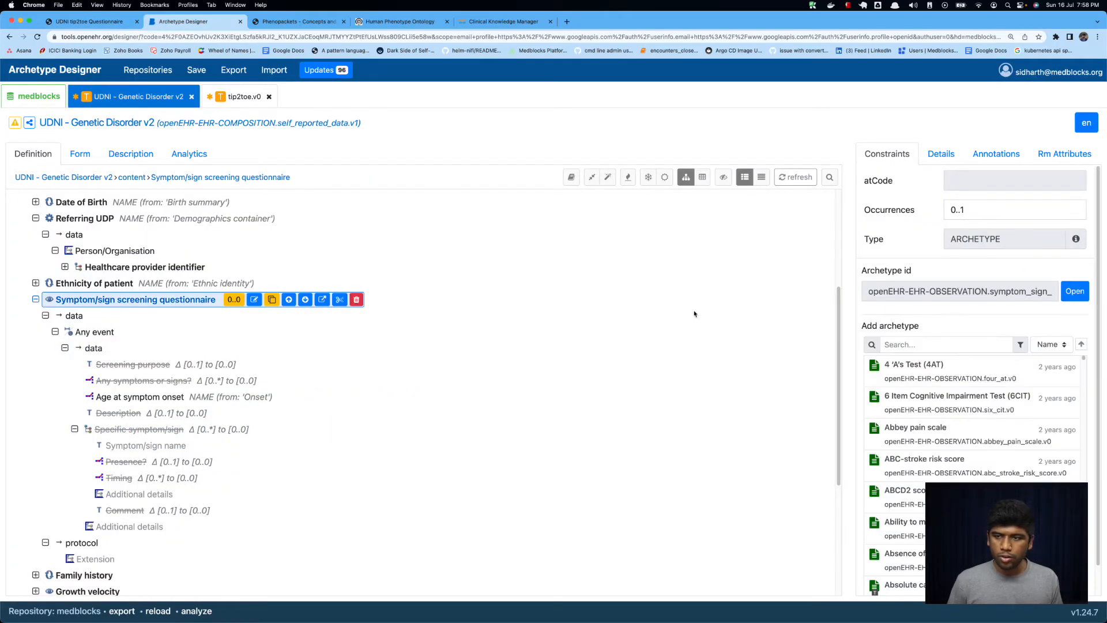
{"action": "left_click", "coordinate": [94, 332]}
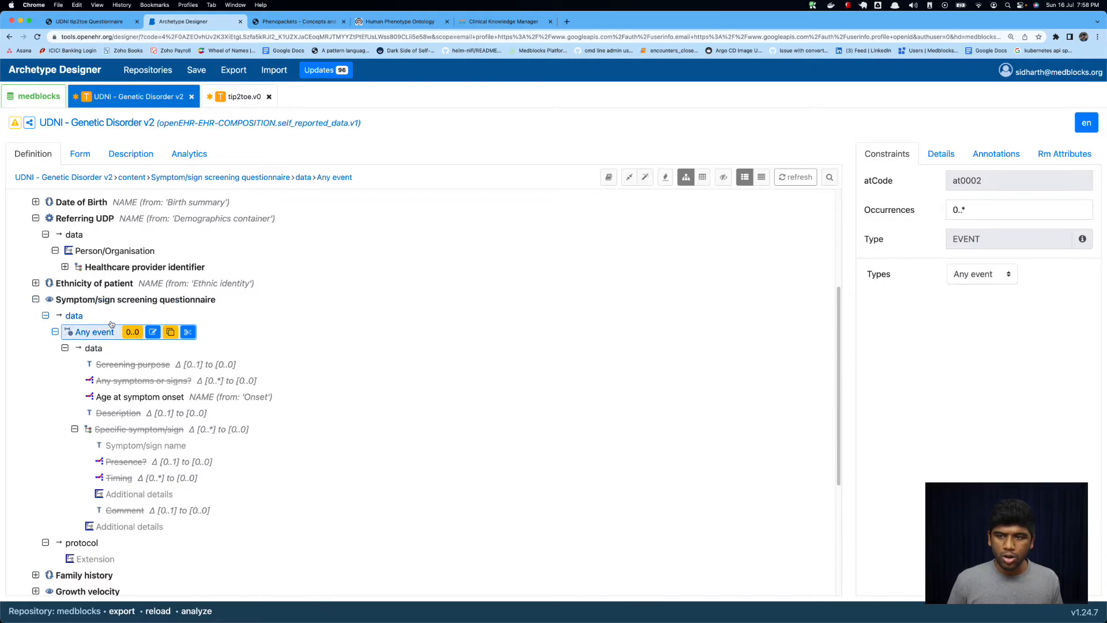
{"action": "left_click", "coordinate": [979, 214]}
{"action": "key", "text": "Return"}
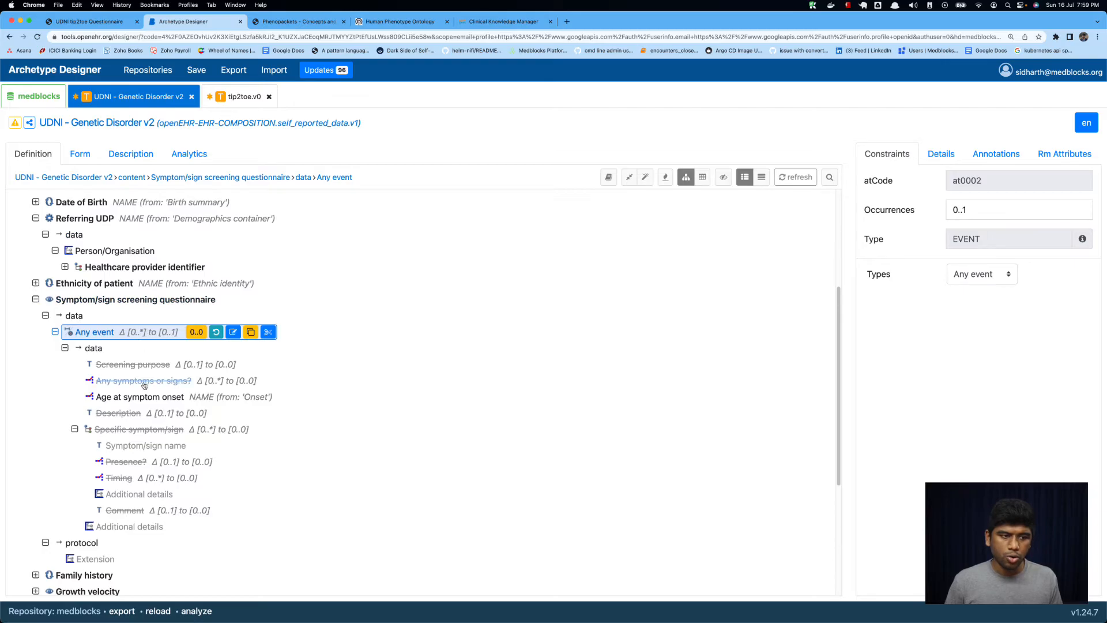
Reset the excluded Specific symptom/sign cluster to its original occurrences and select its Symptom/sign name element.
{"action": "left_click", "coordinate": [132, 429]}
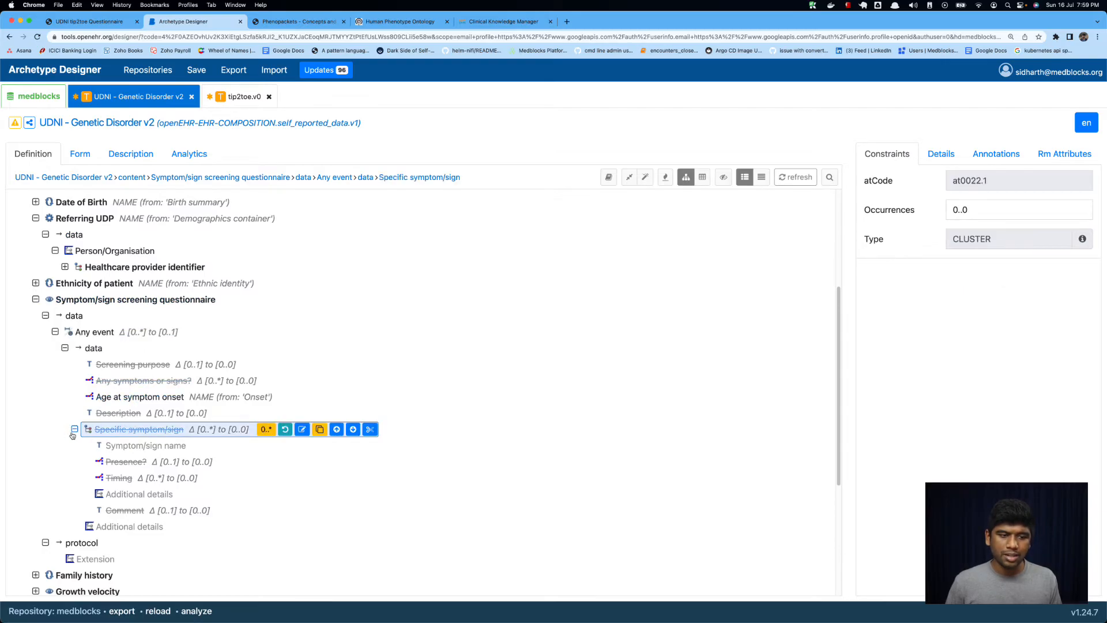
{"action": "left_click", "coordinate": [983, 210]}
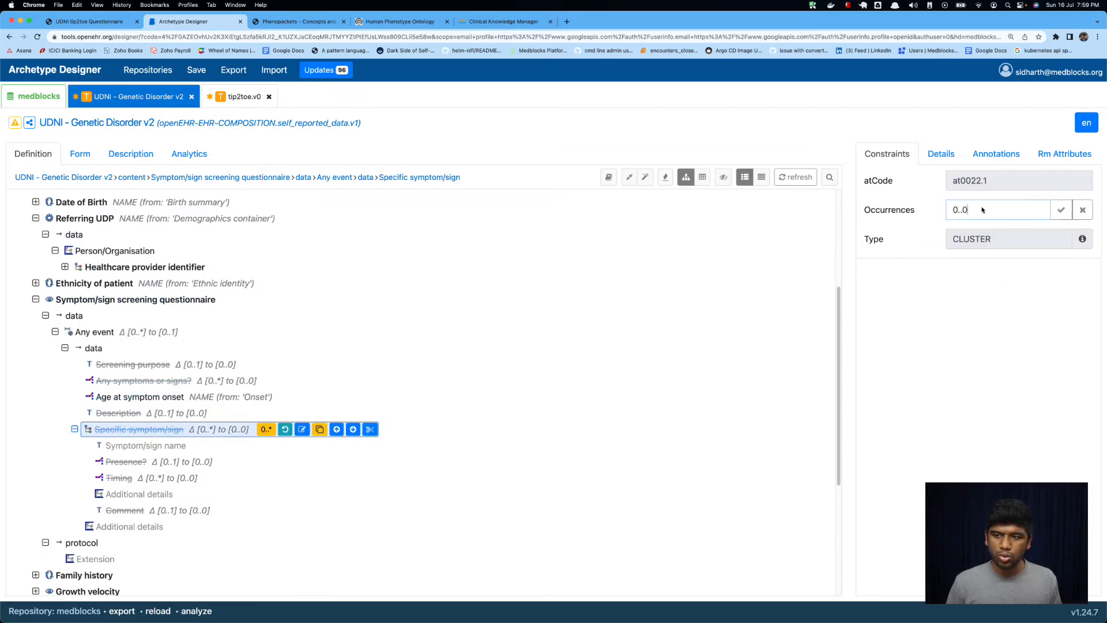
{"action": "left_click", "coordinate": [285, 429]}
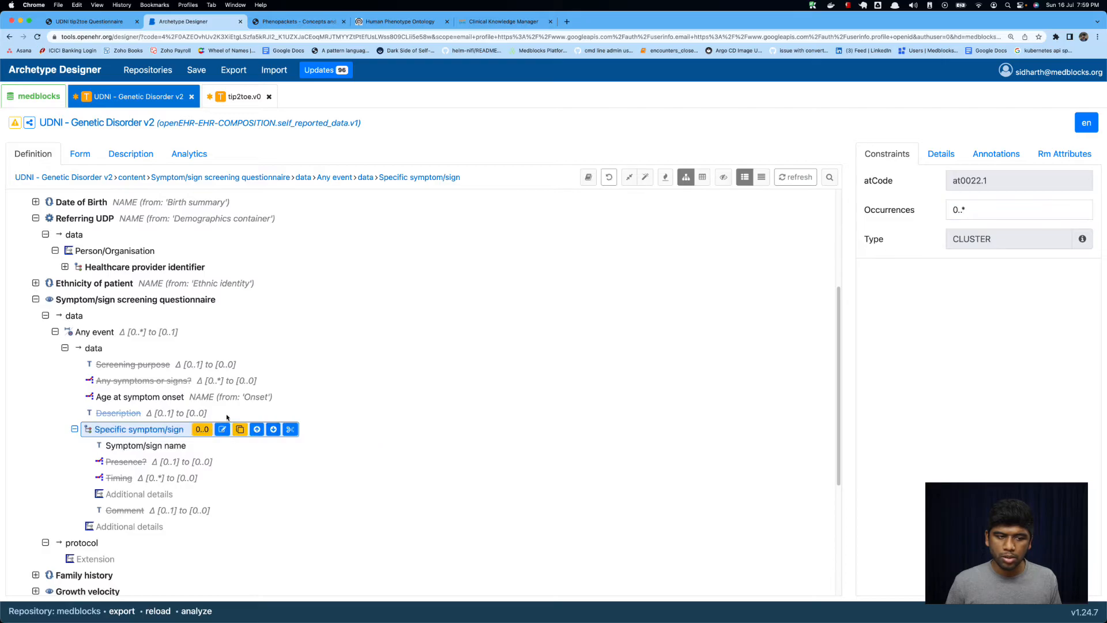
{"action": "left_click", "coordinate": [112, 445]}
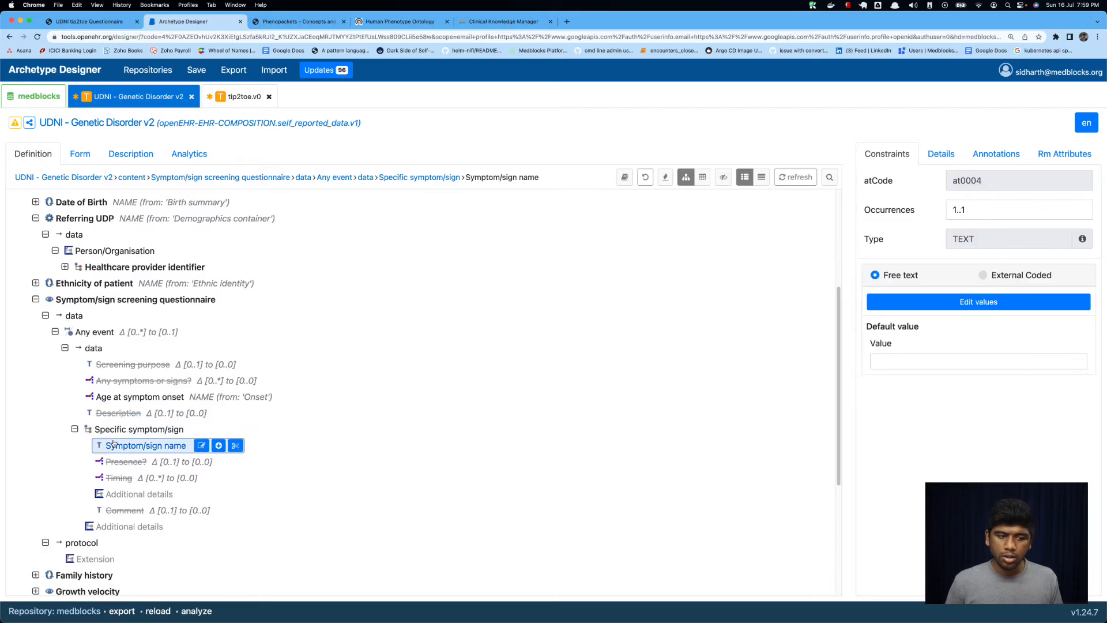
Copy the whole local-terms value set from Symptom or sign name under Pregnancy in the tip2toe.v0 template.
{"action": "left_click", "coordinate": [246, 104]}
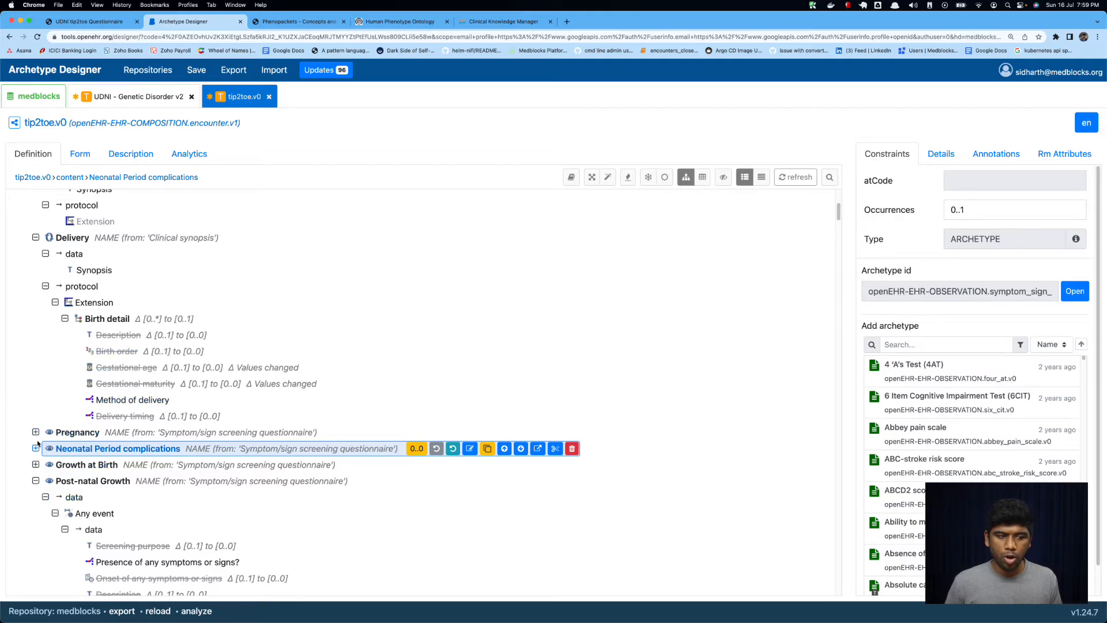
{"action": "left_click", "coordinate": [77, 432]}
{"action": "scroll", "coordinate": [173, 473], "scroll_direction": "down", "scroll_amount": 3}
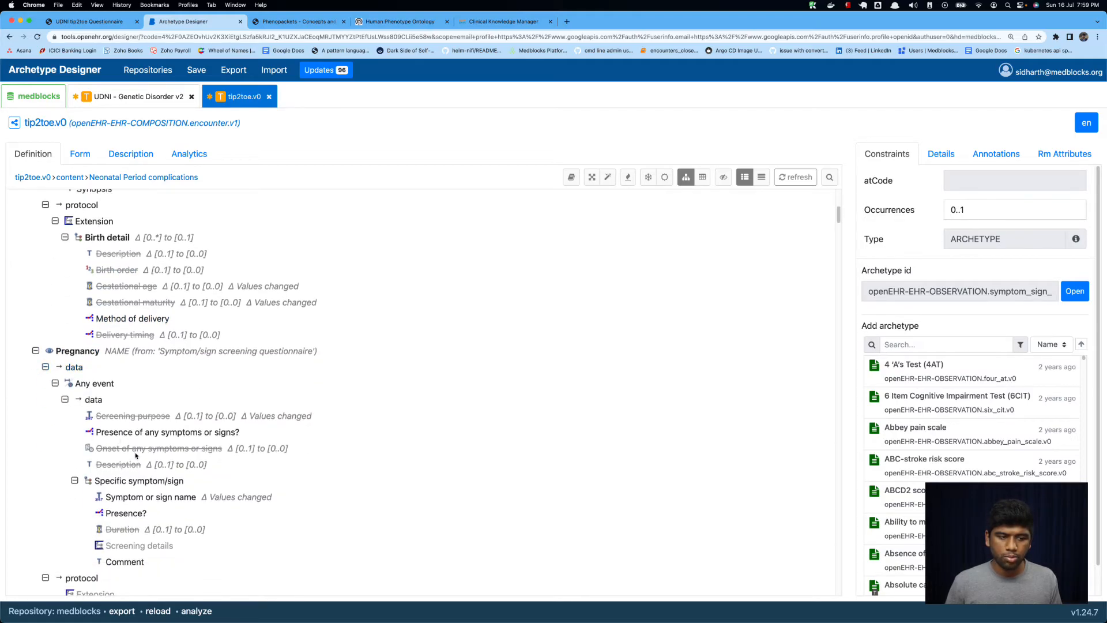
{"action": "left_click", "coordinate": [230, 483]}
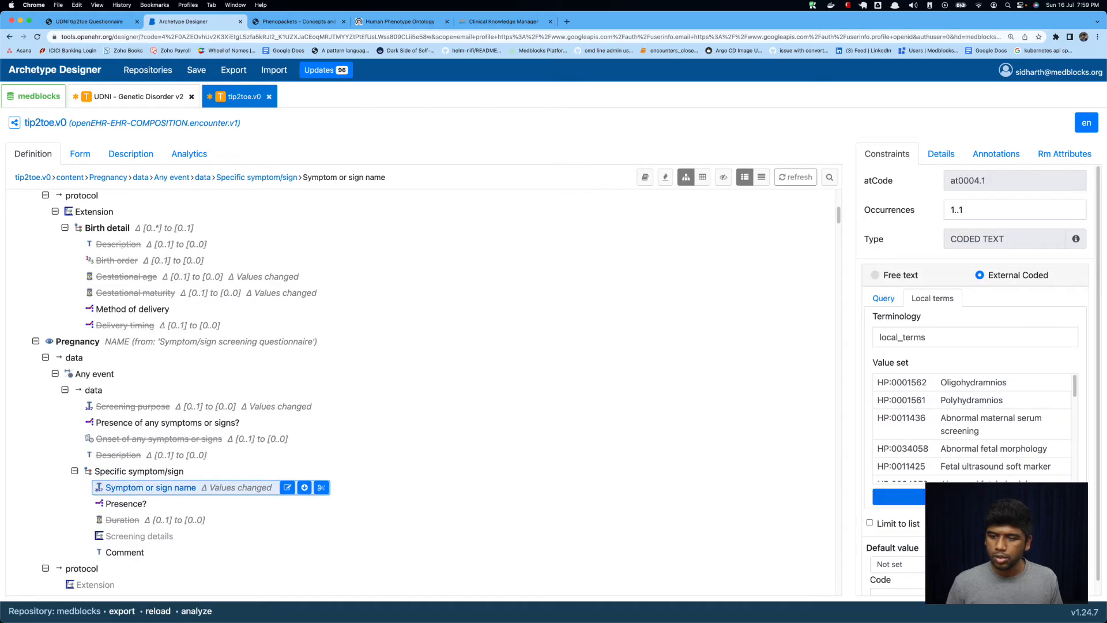
{"action": "left_click", "coordinate": [898, 496]}
{"action": "left_click", "coordinate": [830, 202]}
{"action": "scroll", "coordinate": [395, 210], "scroll_direction": "up", "scroll_amount": 2}
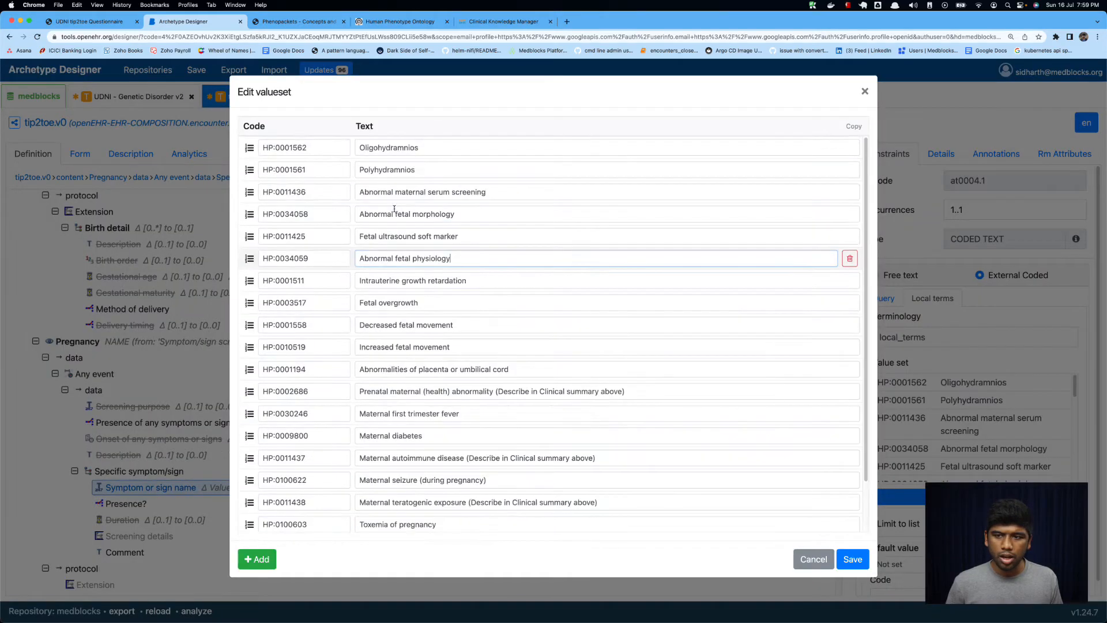
{"action": "key", "text": "ctrl+a"}
{"action": "left_click", "coordinate": [830, 170]}
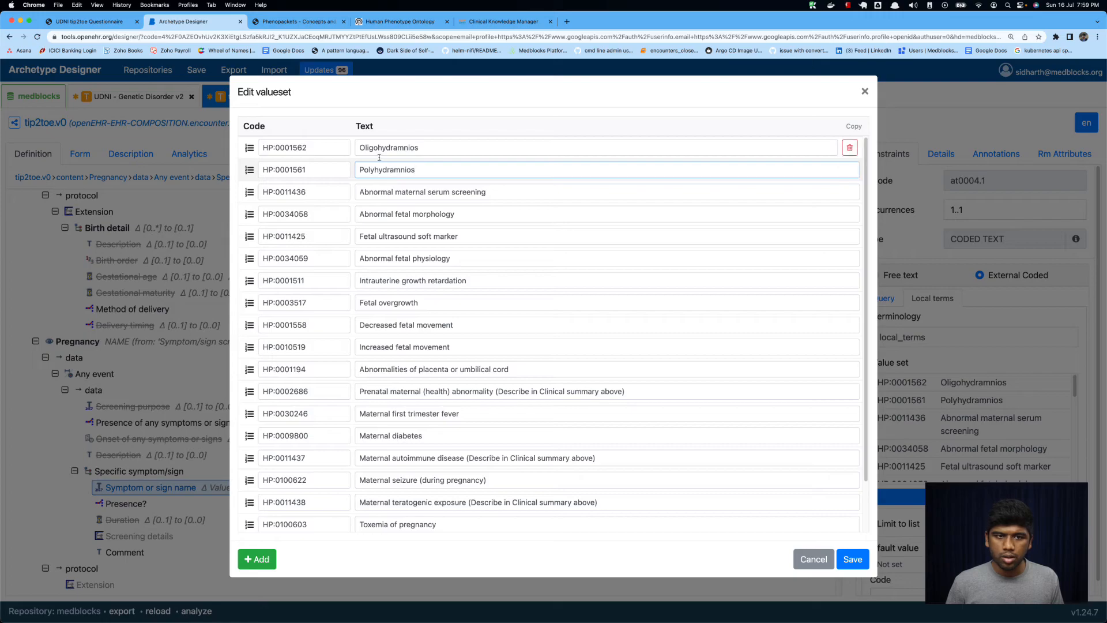
{"action": "left_click", "coordinate": [855, 125]}
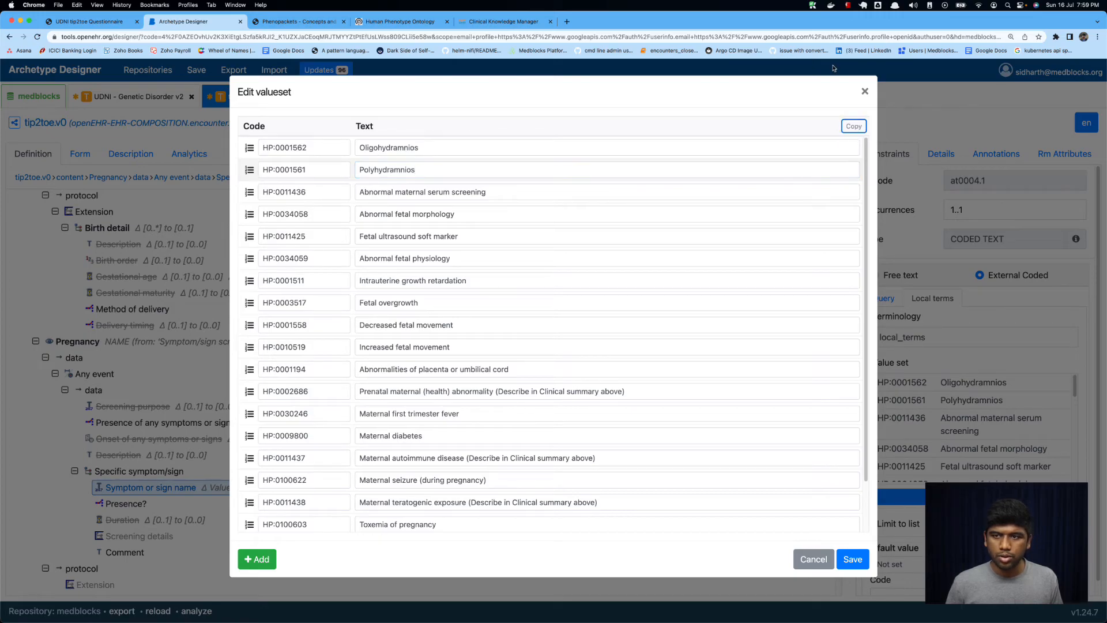
{"action": "left_click", "coordinate": [866, 91]}
Make Symptom/sign name in UDNI - Genetic Disorder v2 externally coded with local terms, and paste and save the copied value set.
{"action": "left_click", "coordinate": [133, 96]}
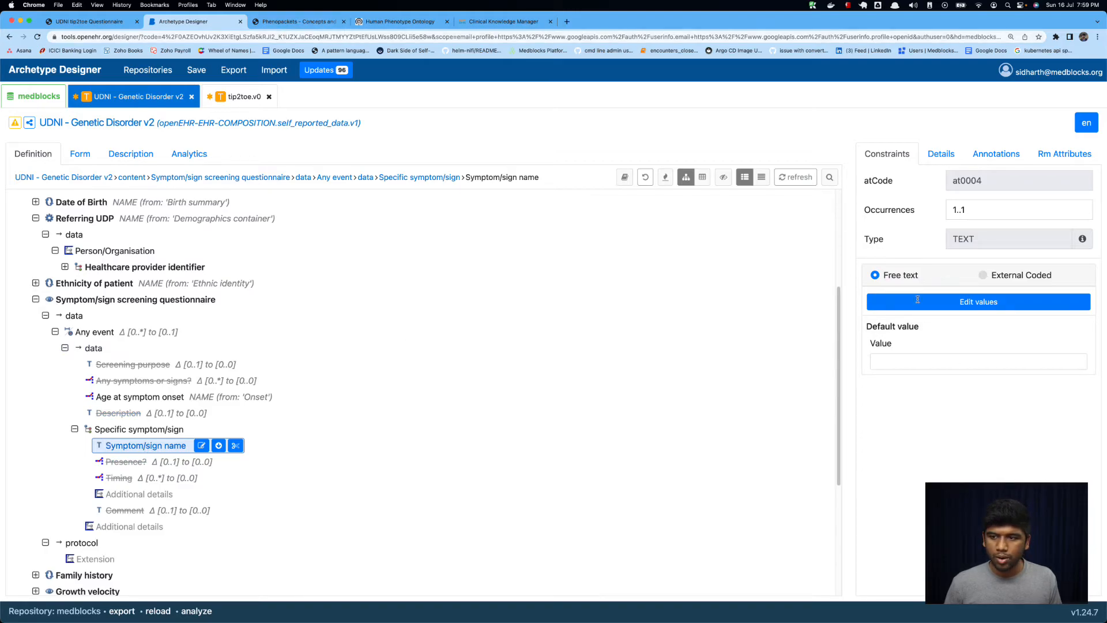
{"action": "left_click", "coordinate": [984, 276]}
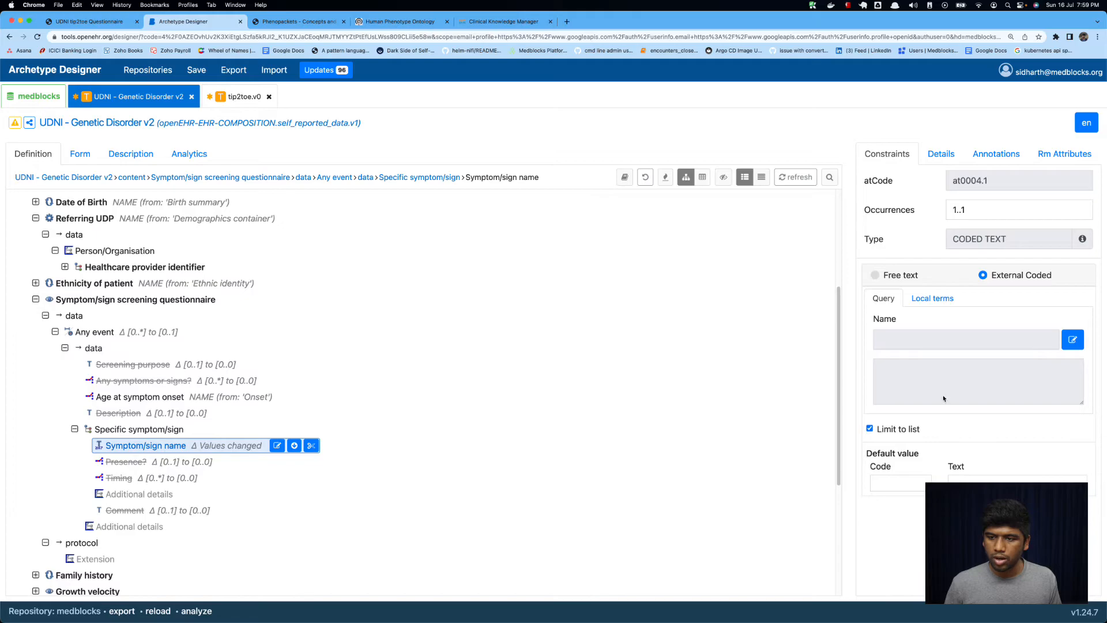
{"action": "left_click", "coordinate": [931, 298]}
{"action": "left_click", "coordinate": [970, 364]}
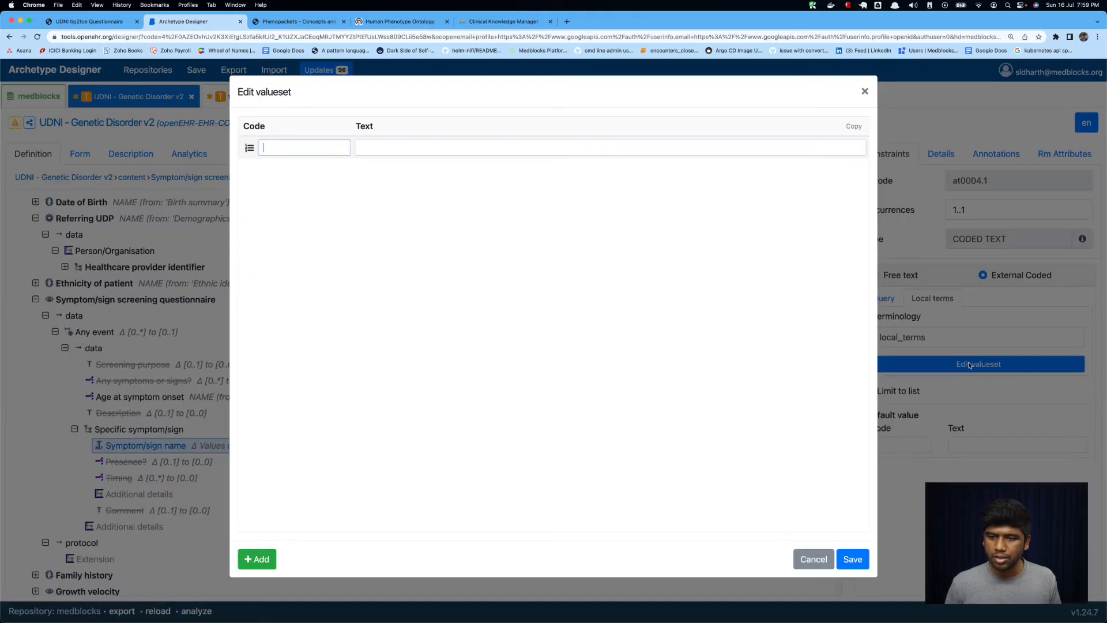
{"action": "scroll", "coordinate": [410, 207], "scroll_direction": "up", "scroll_amount": 2}
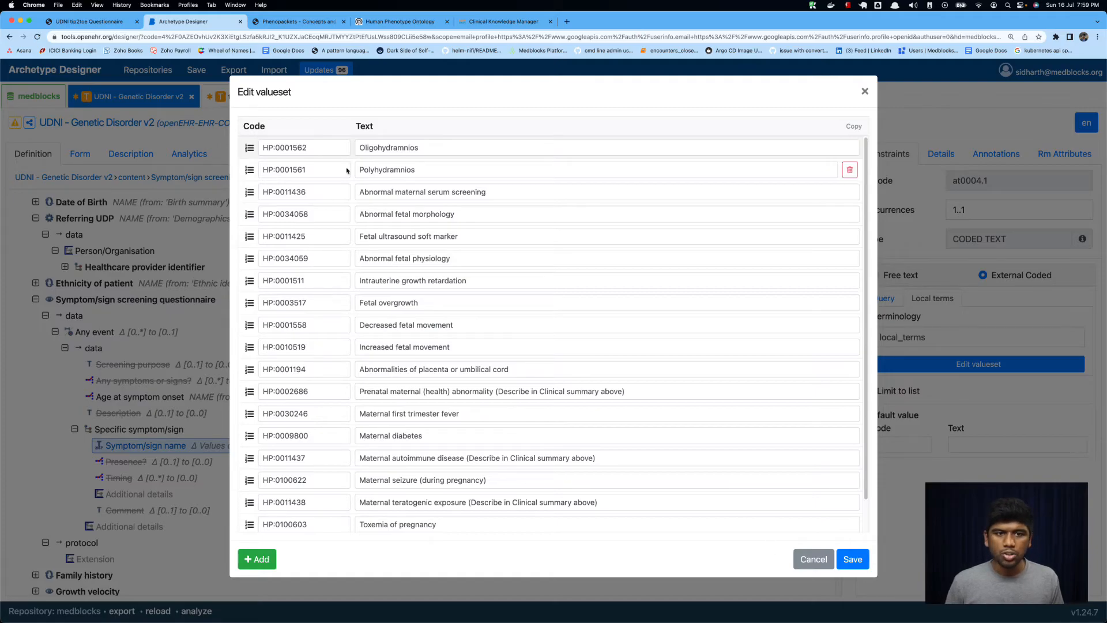
{"action": "left_click", "coordinate": [855, 566]}
Rename the Specific symptom/sign cluster under Any event as Pregnancy.
{"action": "double_click", "coordinate": [157, 433]}
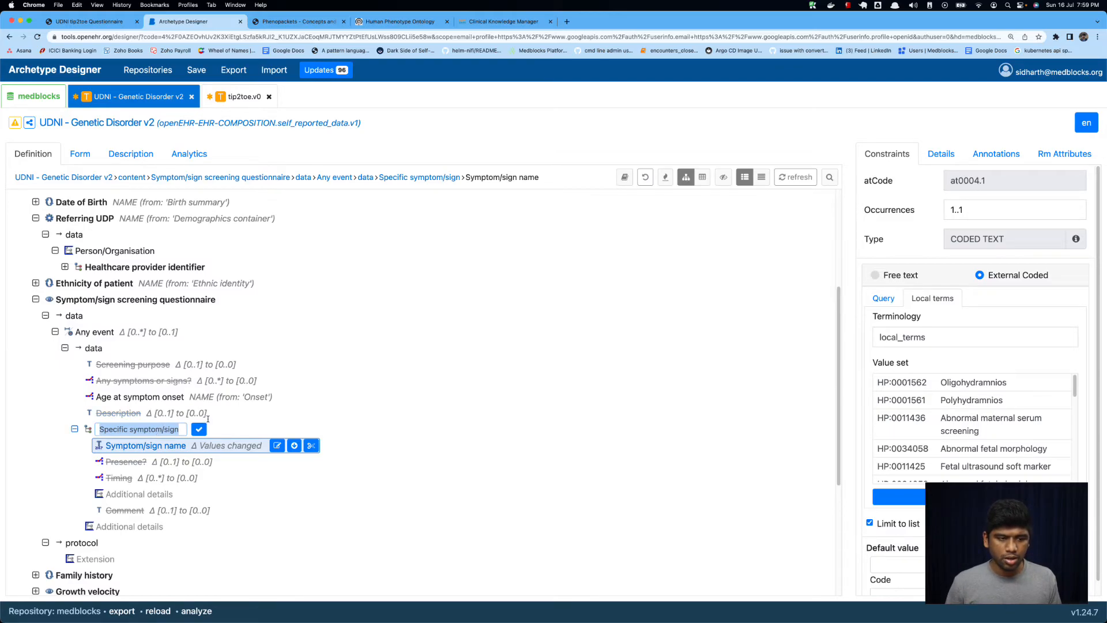
{"action": "left_click", "coordinate": [156, 430]}
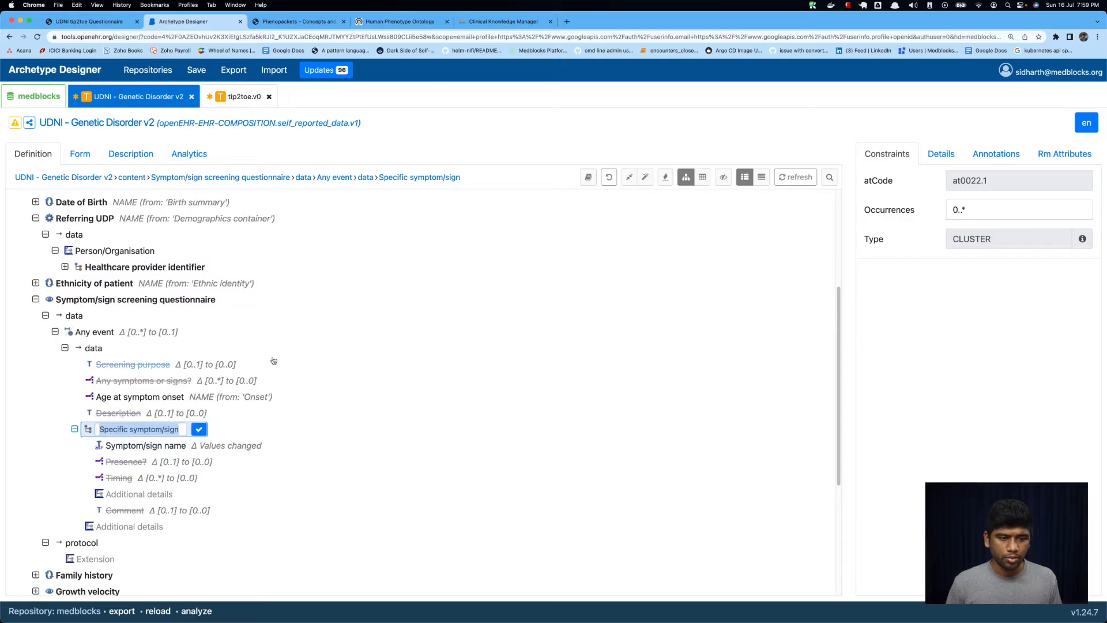
{"action": "type", "text": "Pregnancy"}
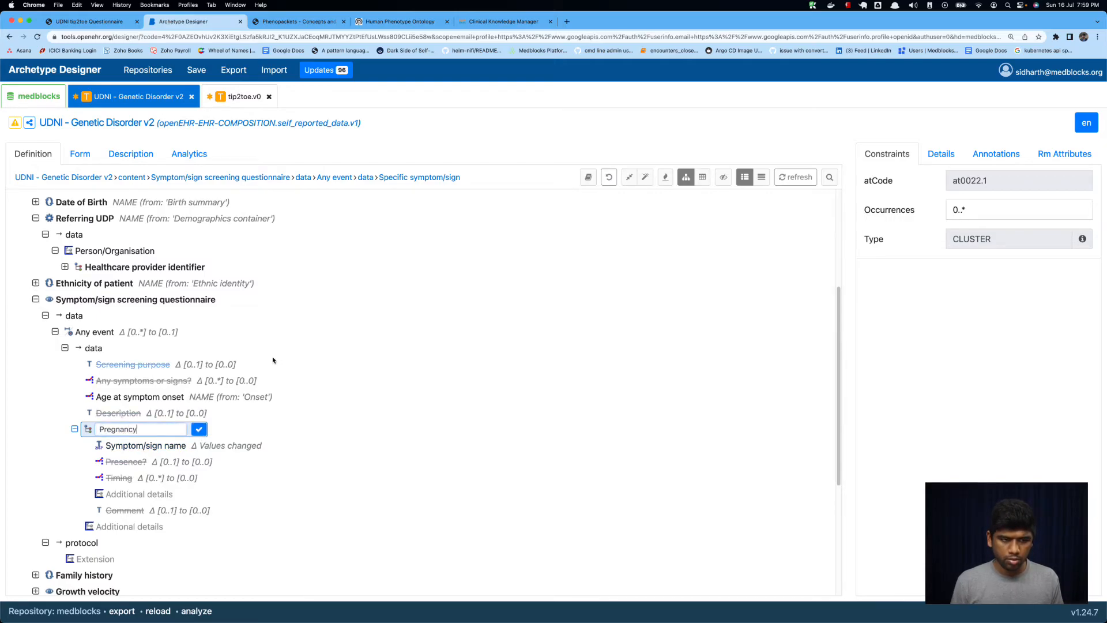
{"action": "key", "text": "Return"}
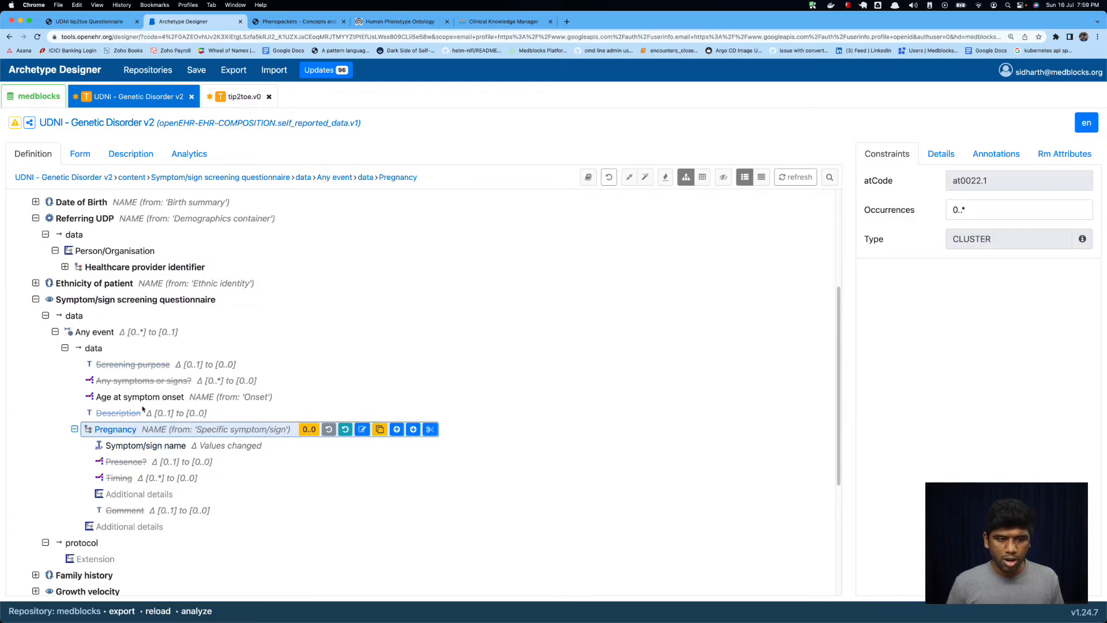
Turn off Limit to list for Symptom/sign name under Pregnancy and check the rest of its value set.
{"action": "left_click", "coordinate": [144, 446]}
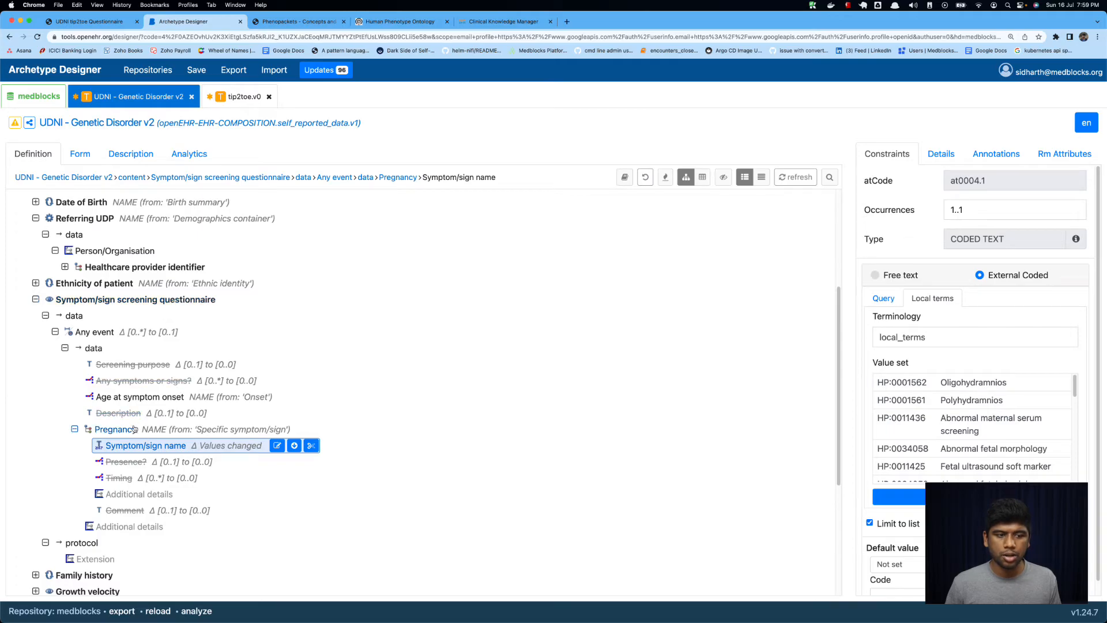
{"action": "left_click", "coordinate": [133, 429]}
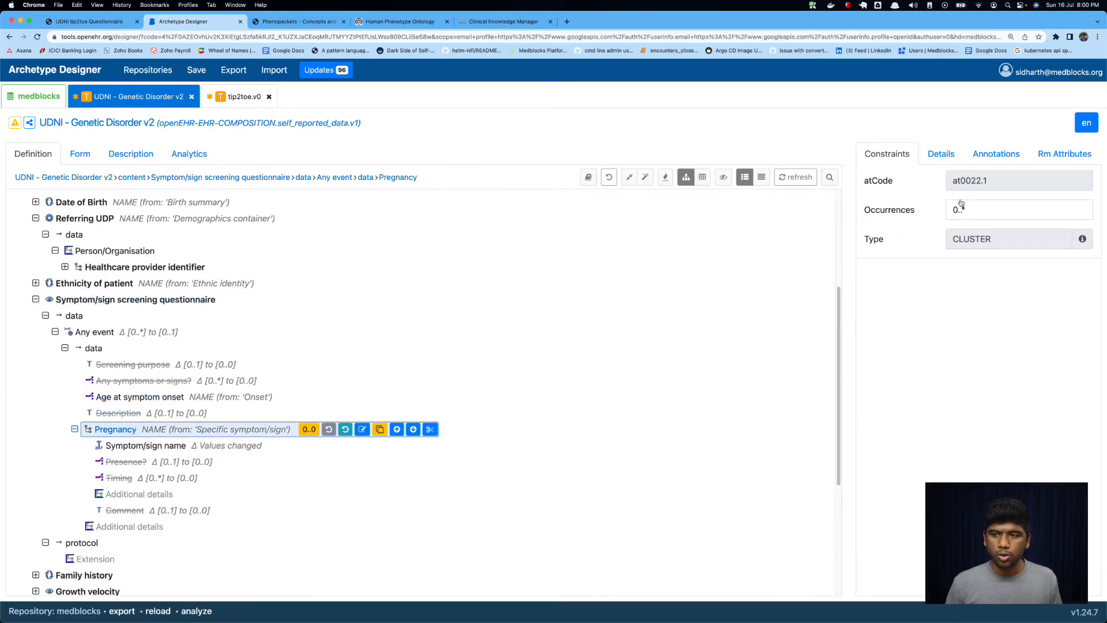
{"action": "left_click", "coordinate": [140, 446]}
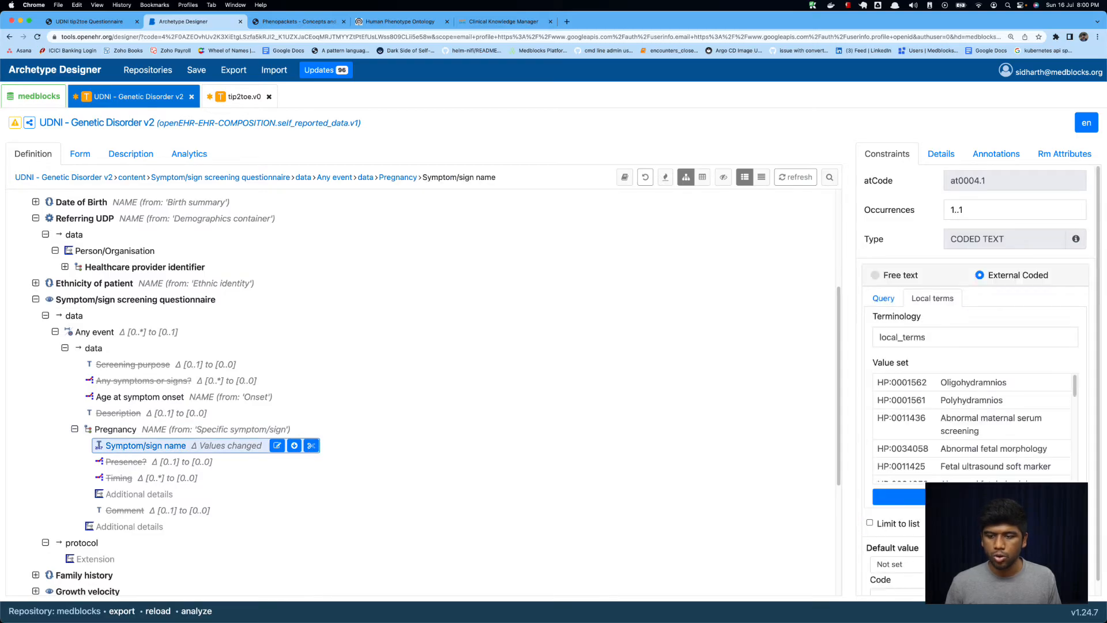
{"action": "scroll", "coordinate": [975, 427], "scroll_direction": "down", "scroll_amount": 10}
{"action": "scroll", "coordinate": [404, 404], "scroll_direction": "down", "scroll_amount": 1}
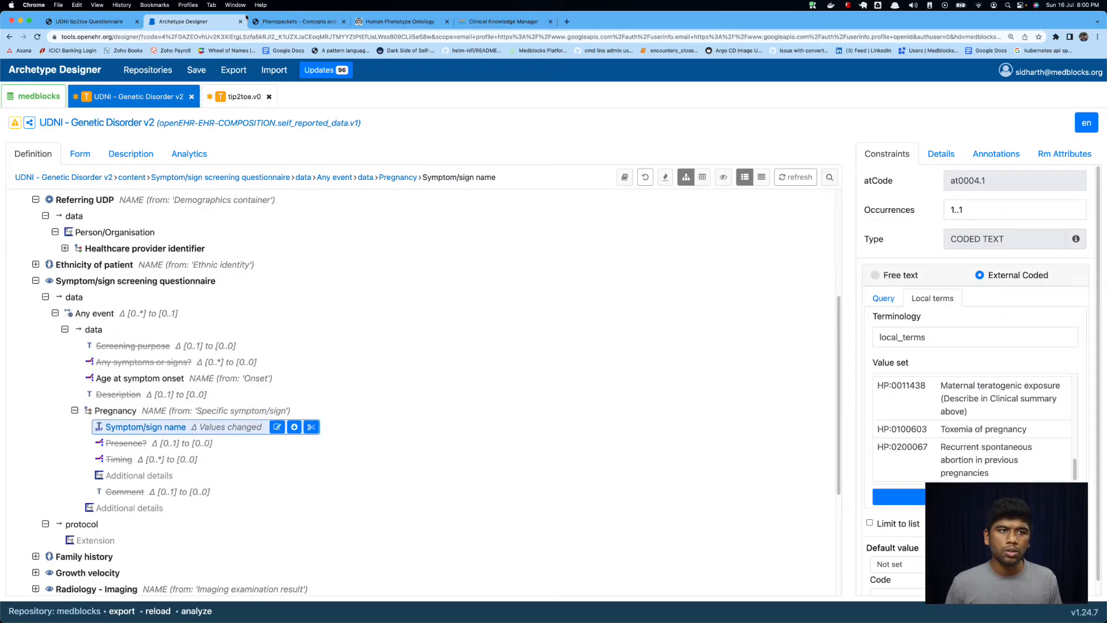
Look up the Pregnancy and Delivery sections in the UDNI tip2toe Questionnaire.
{"action": "left_click", "coordinate": [87, 21]}
{"action": "left_click", "coordinate": [147, 214]}
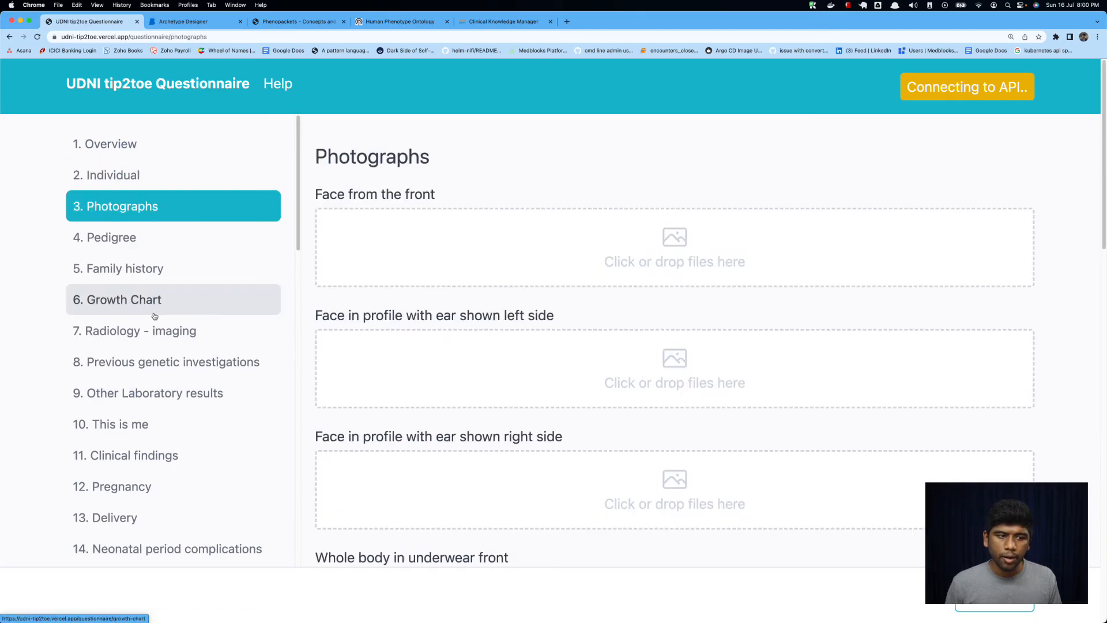
{"action": "scroll", "coordinate": [153, 314], "scroll_direction": "down", "scroll_amount": 5}
{"action": "left_click", "coordinate": [148, 293]}
{"action": "left_click", "coordinate": [163, 320]}
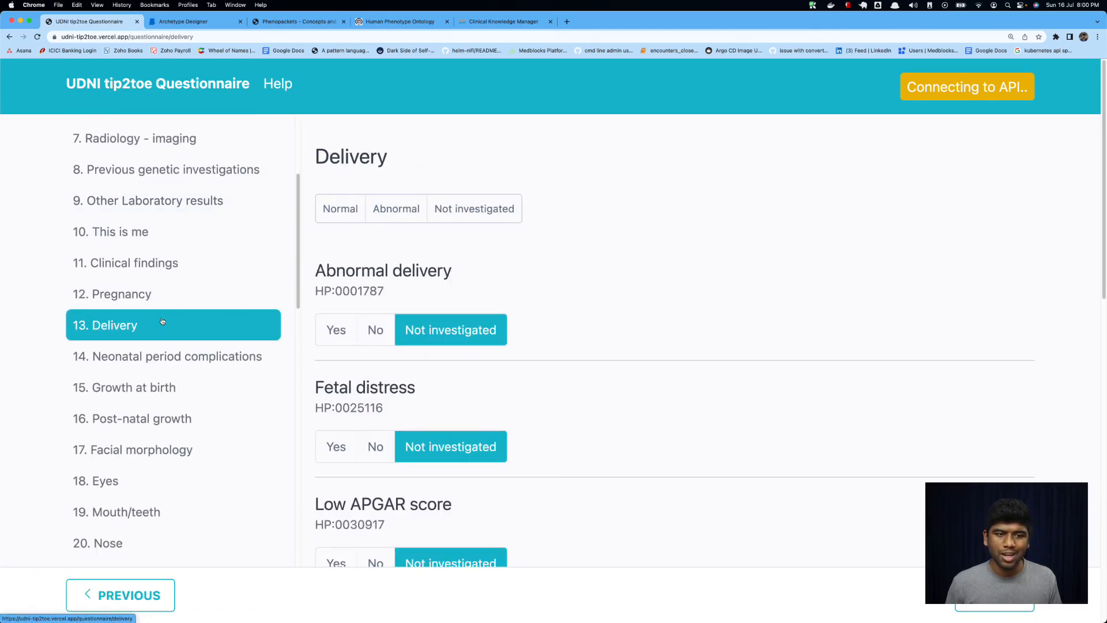
Return to Archetype Designer, duplicate the Pregnancy cluster and name the copy Delivery.
{"action": "left_click", "coordinate": [221, 23]}
{"action": "left_click", "coordinate": [115, 412]}
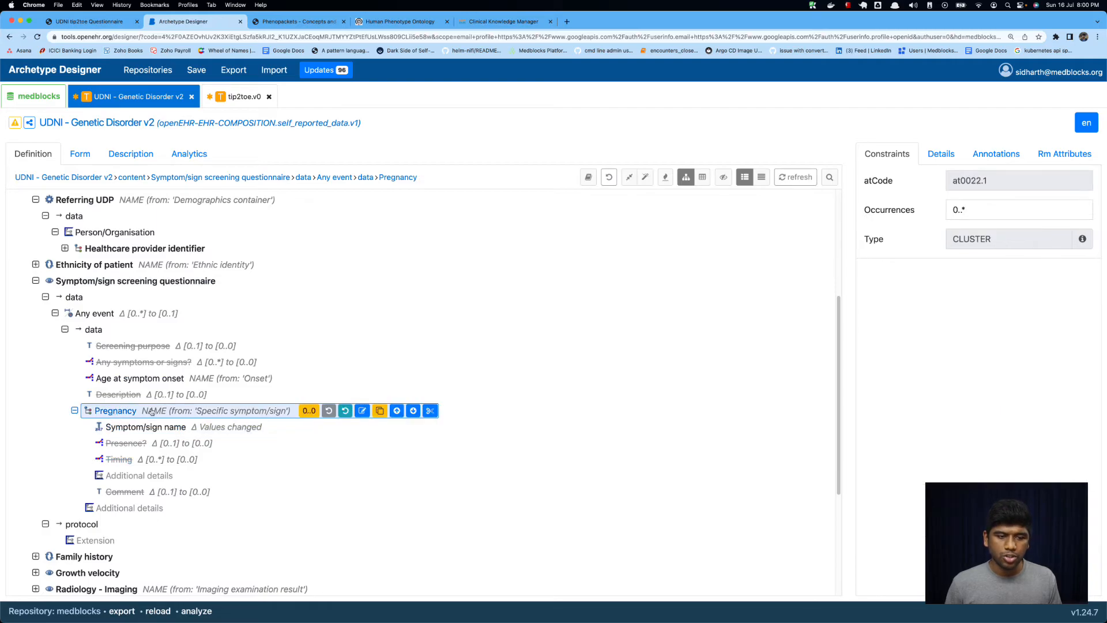
{"action": "left_click", "coordinate": [381, 411]}
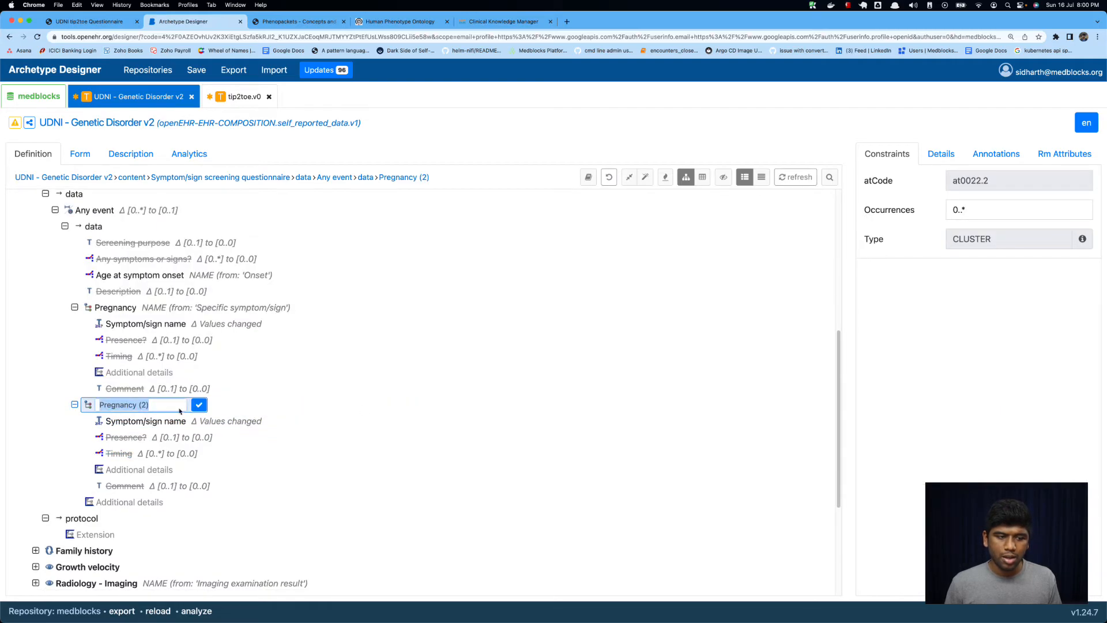
{"action": "type", "text": "Delivery"}
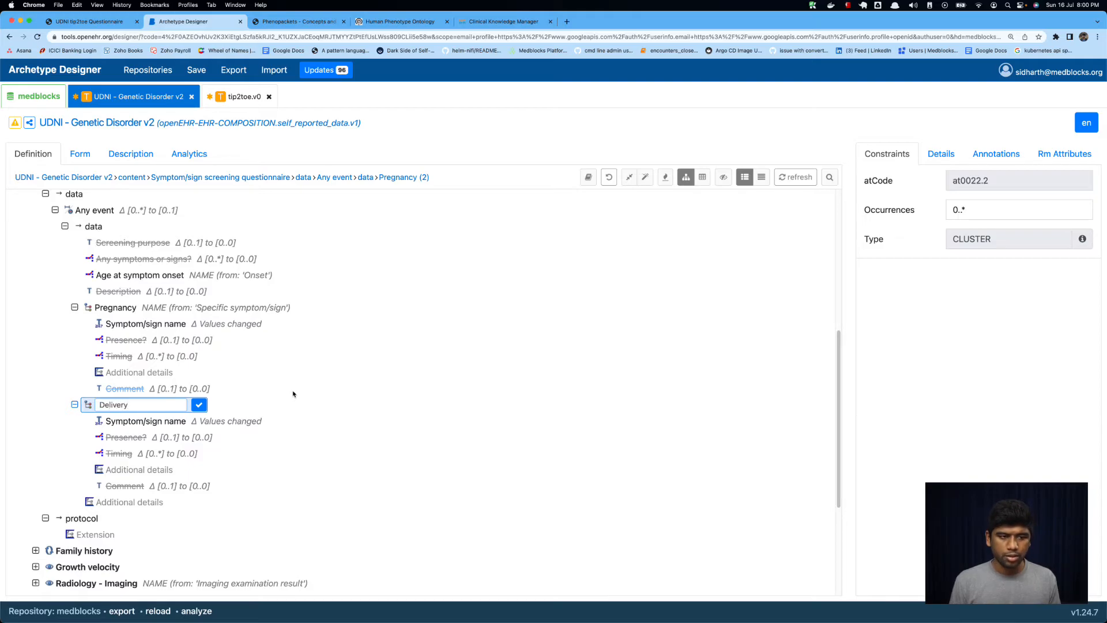
{"action": "key", "text": "Return"}
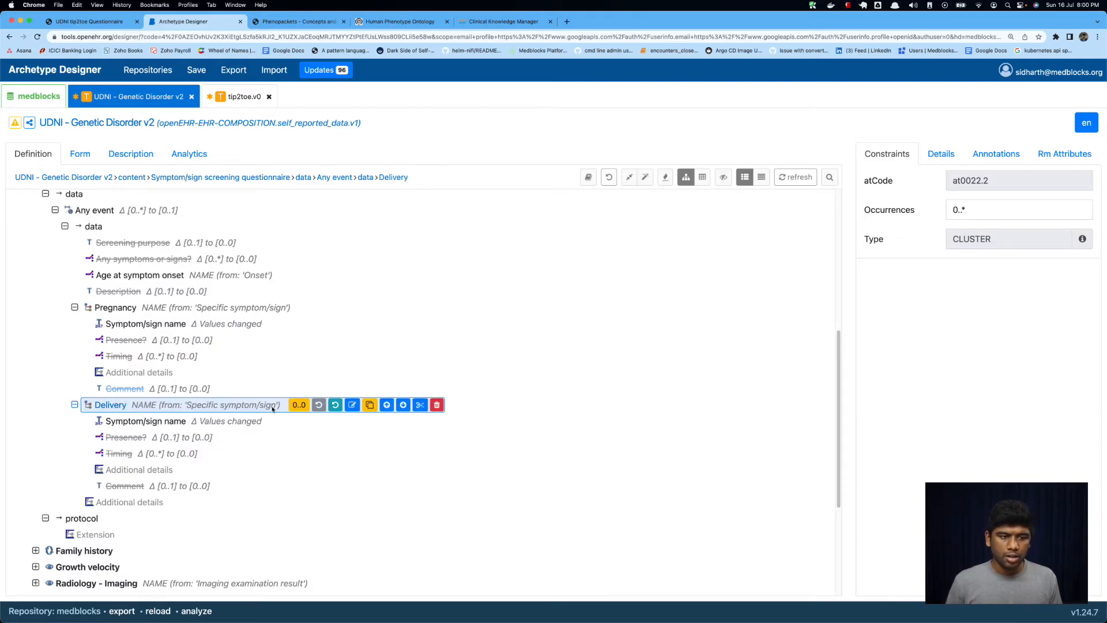
Select Symptom/sign name under Delivery and look in the tip2toe.v0 template for a matching Delivery value set.
{"action": "left_click", "coordinate": [210, 421]}
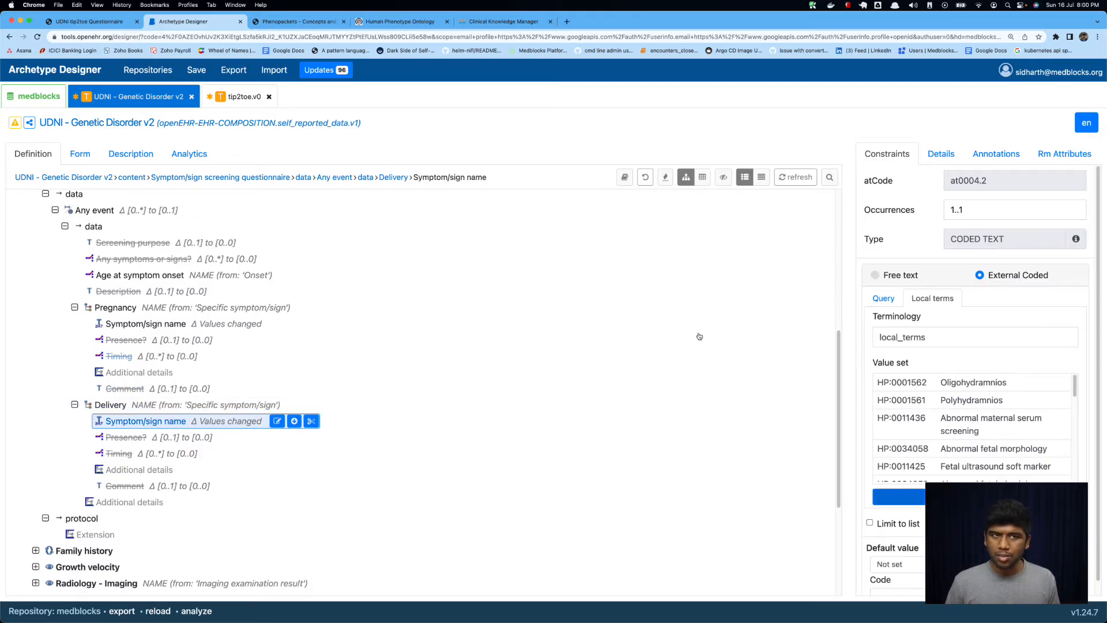
{"action": "left_click", "coordinate": [212, 97]}
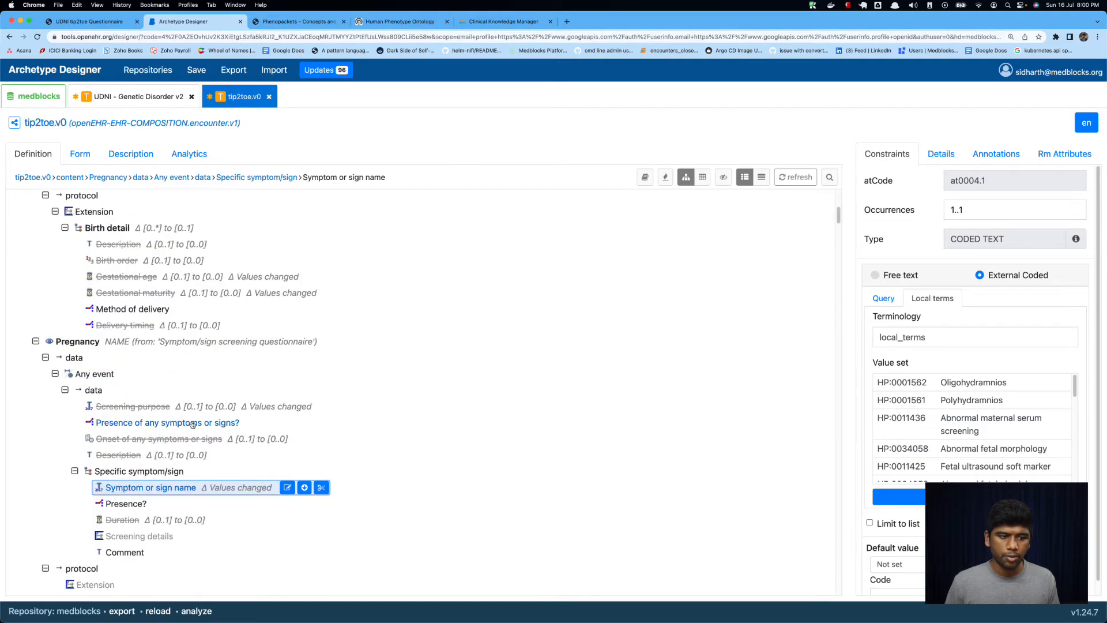
{"action": "scroll", "coordinate": [148, 401], "scroll_direction": "down", "scroll_amount": 3}
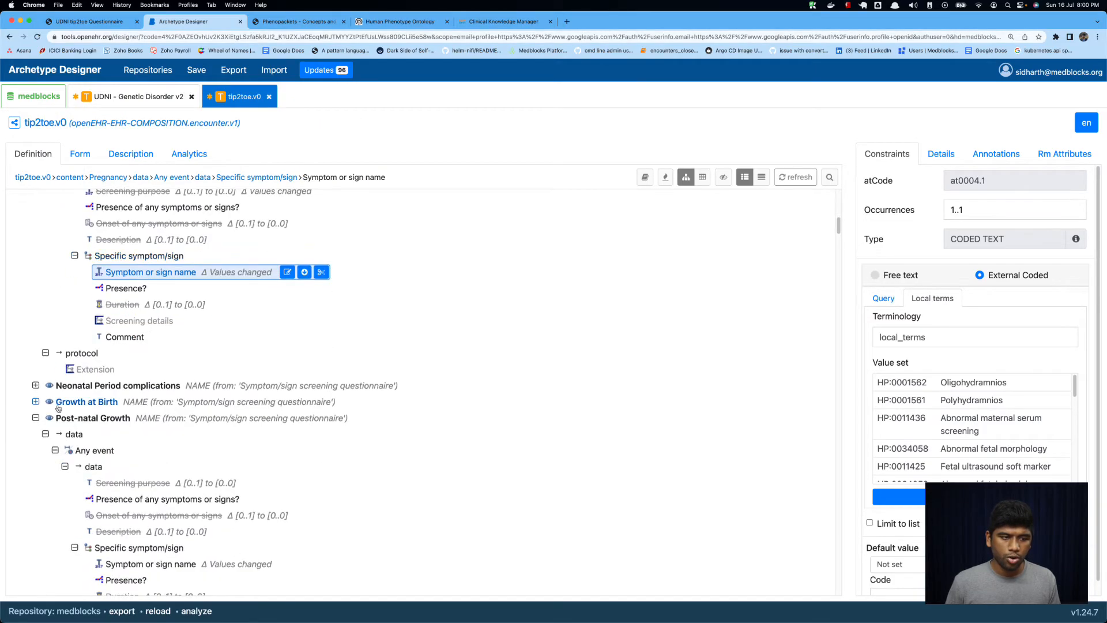
{"action": "left_click", "coordinate": [98, 388]}
{"action": "scroll", "coordinate": [73, 300], "scroll_direction": "up", "scroll_amount": 3}
{"action": "scroll", "coordinate": [73, 300], "scroll_direction": "up", "scroll_amount": 3}
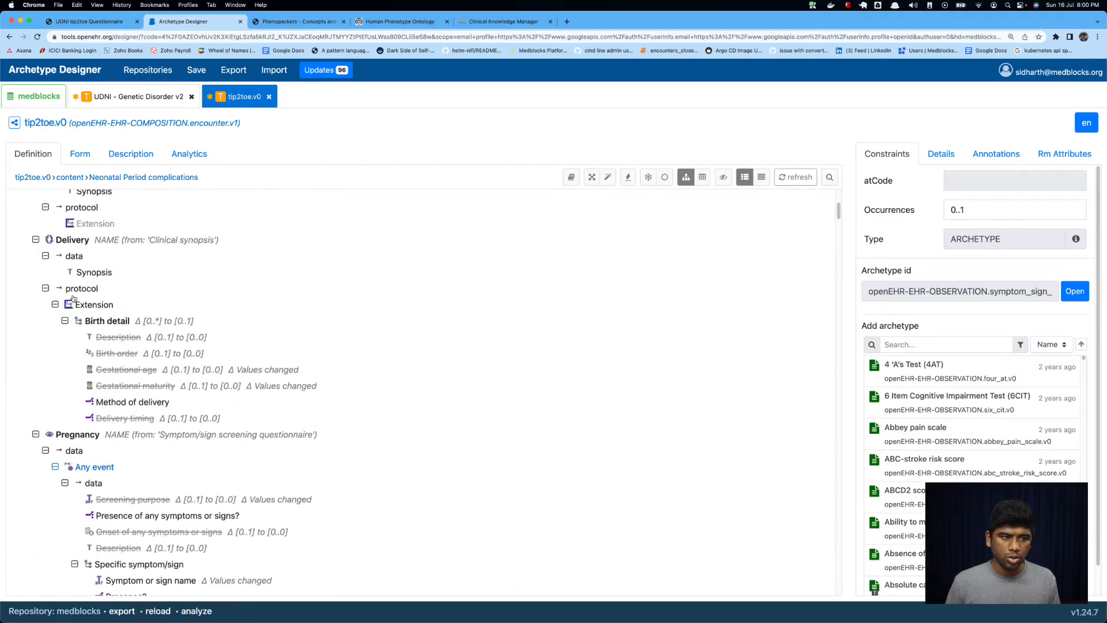
Collapse Delivery, Post-natal Growth, Pregnancy and Facial Morphology in tip2toe.v0 to scan its symptom screening sections.
{"action": "left_click", "coordinate": [35, 241]}
{"action": "scroll", "coordinate": [75, 411], "scroll_direction": "down", "scroll_amount": 2}
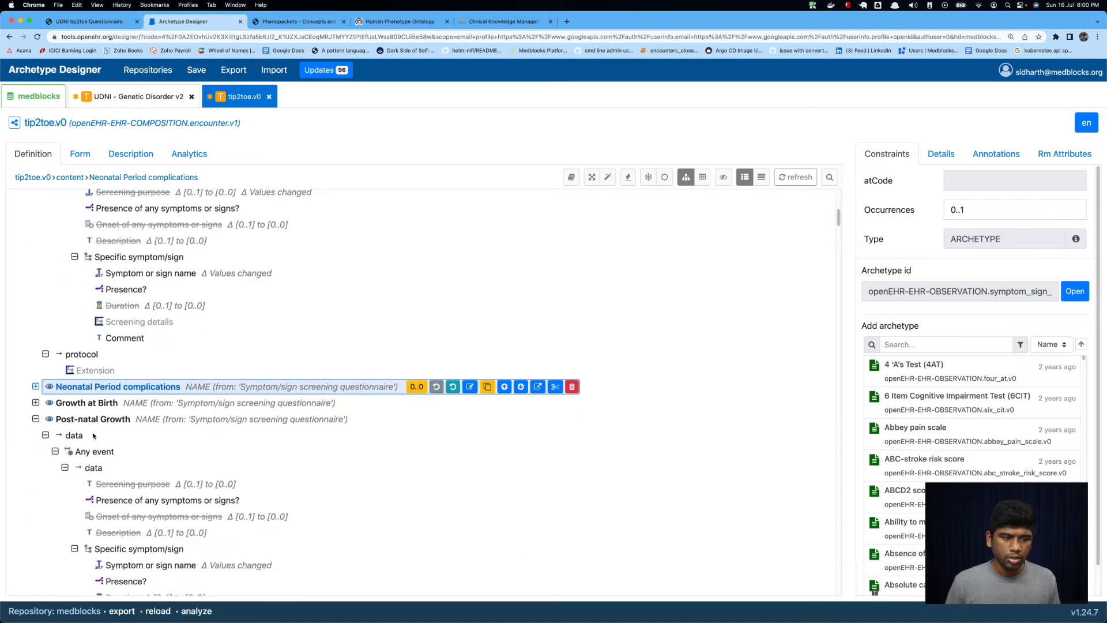
{"action": "left_click", "coordinate": [35, 419]}
{"action": "scroll", "coordinate": [115, 380], "scroll_direction": "down", "scroll_amount": 2}
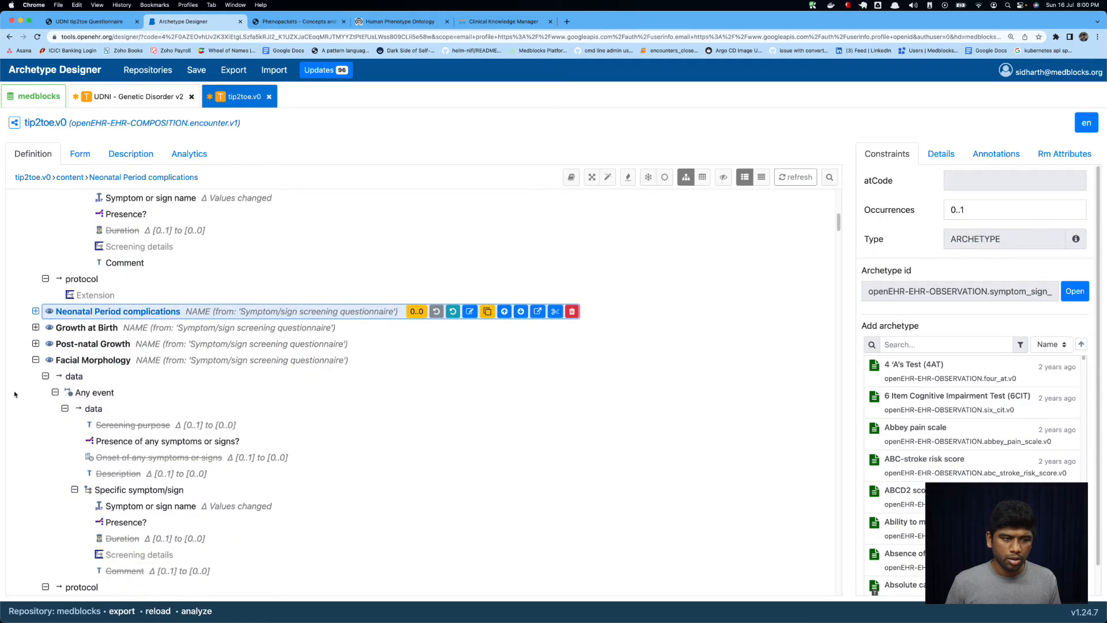
{"action": "left_click", "coordinate": [118, 363]}
{"action": "scroll", "coordinate": [123, 370], "scroll_direction": "up", "scroll_amount": 5}
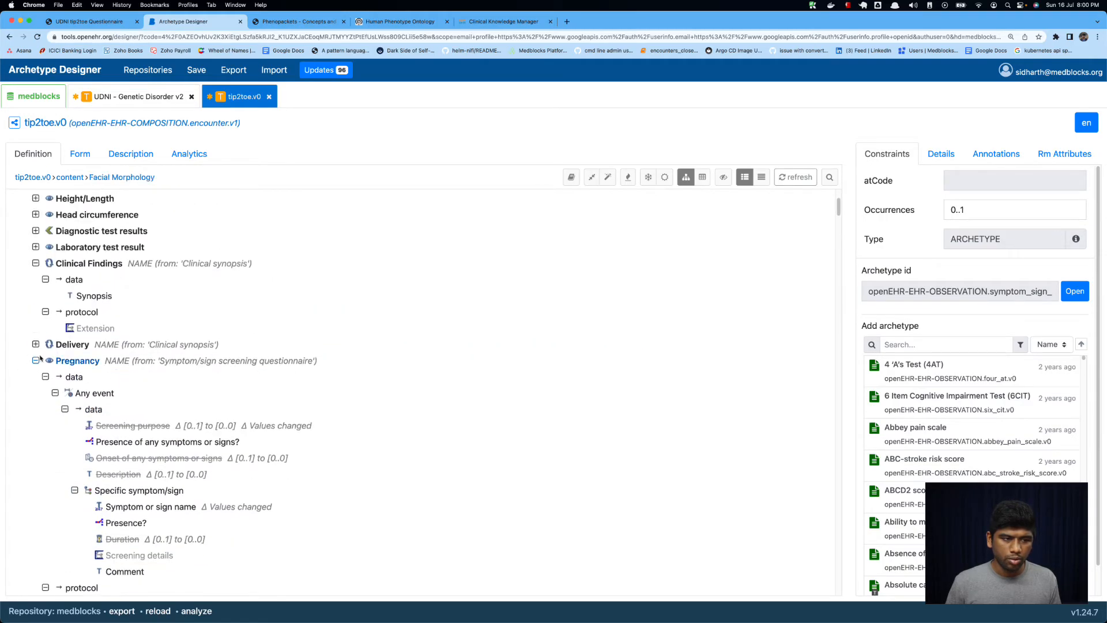
{"action": "left_click", "coordinate": [35, 360]}
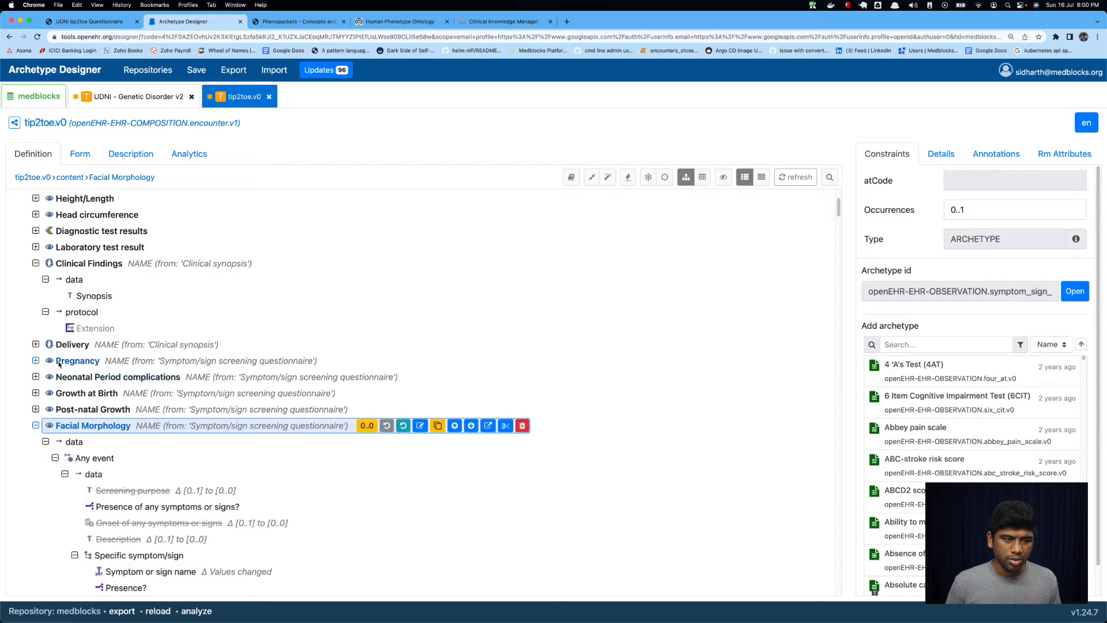
{"action": "left_click", "coordinate": [36, 425]}
{"action": "scroll", "coordinate": [86, 375], "scroll_direction": "down", "scroll_amount": 1}
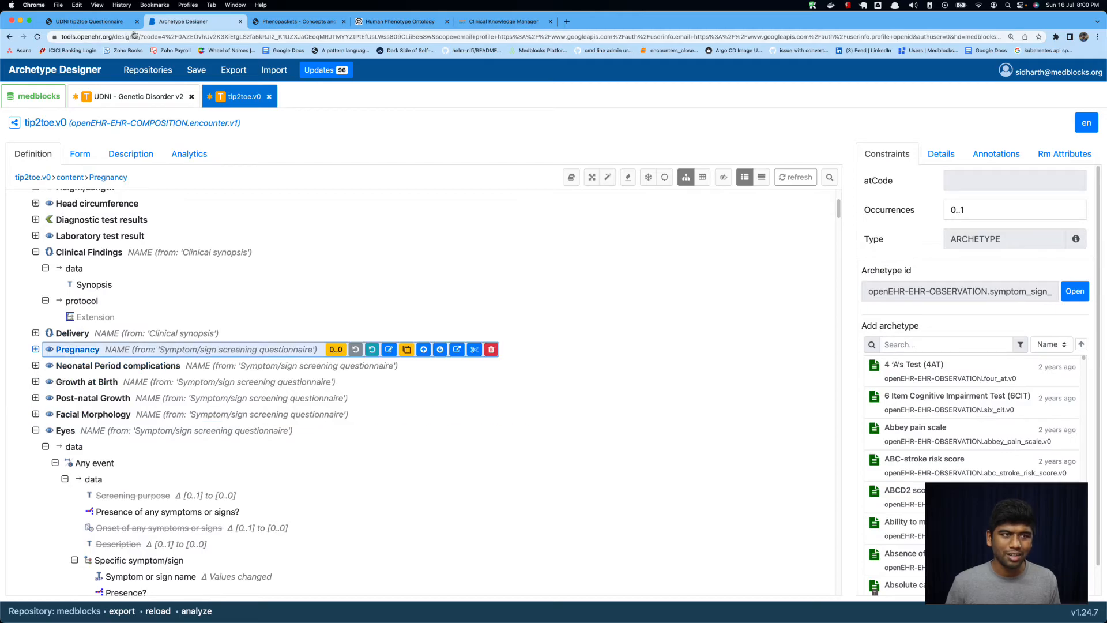
Compare the questionnaire's Delivery questions, including Abnormal delivery, with the sections in tip2toe.v0.
{"action": "left_click", "coordinate": [92, 22]}
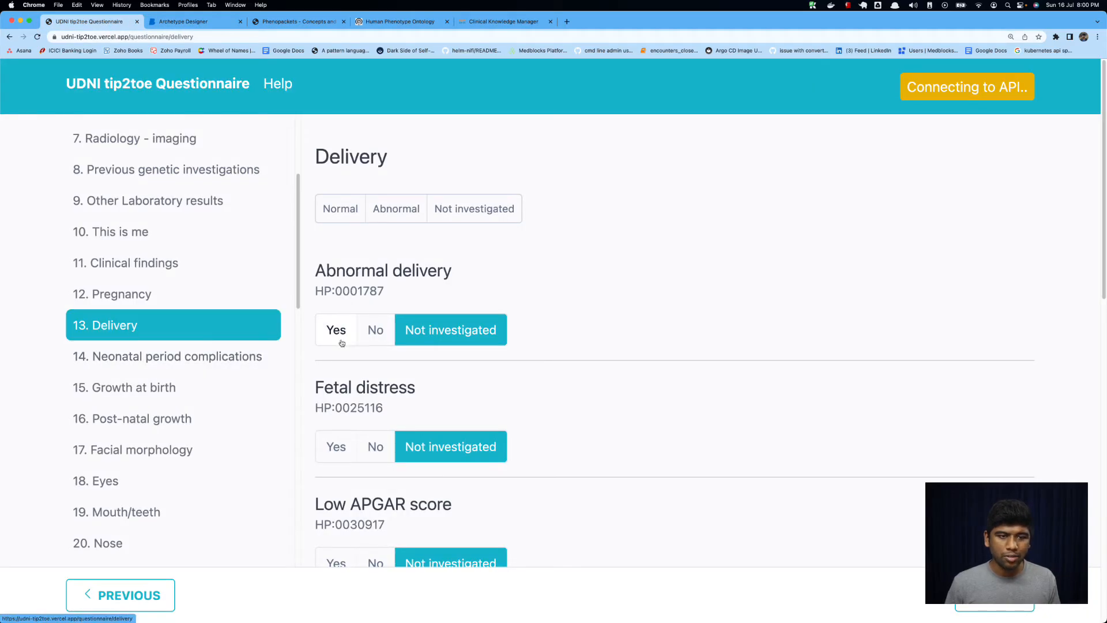
{"action": "scroll", "coordinate": [357, 340], "scroll_direction": "down", "scroll_amount": 10}
{"action": "scroll", "coordinate": [420, 292], "scroll_direction": "up", "scroll_amount": 10}
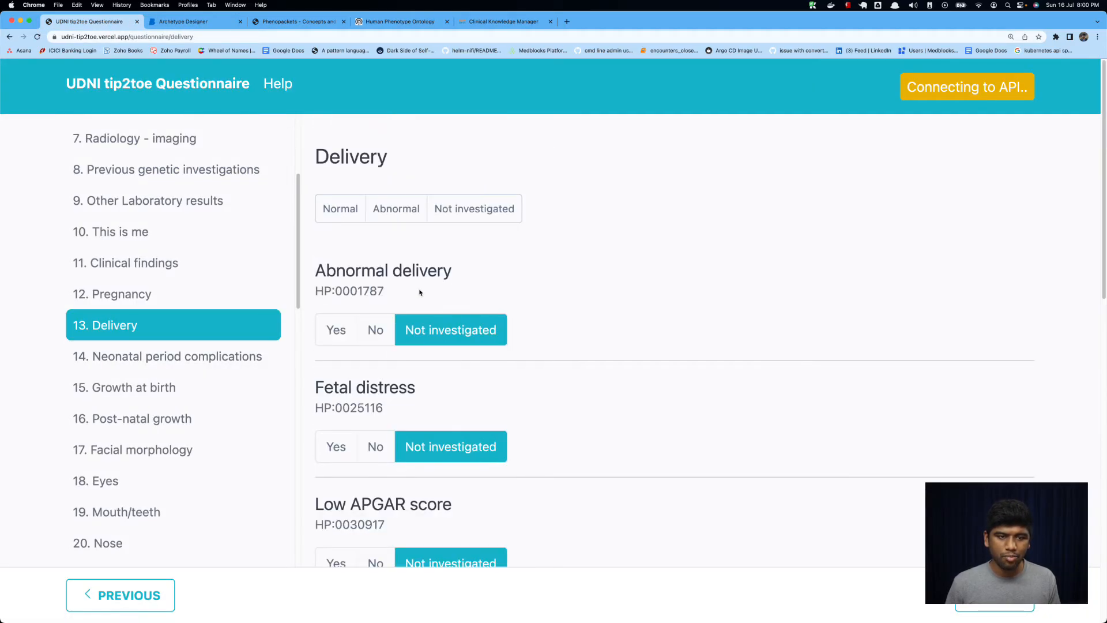
{"action": "left_click", "coordinate": [173, 22]}
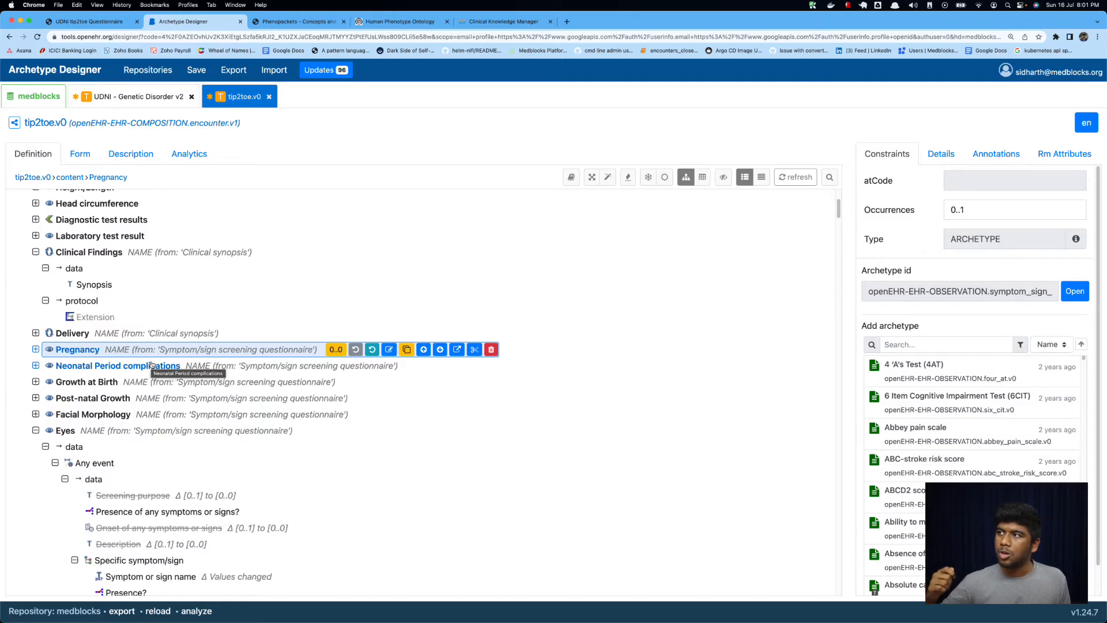
{"action": "left_click", "coordinate": [104, 23]}
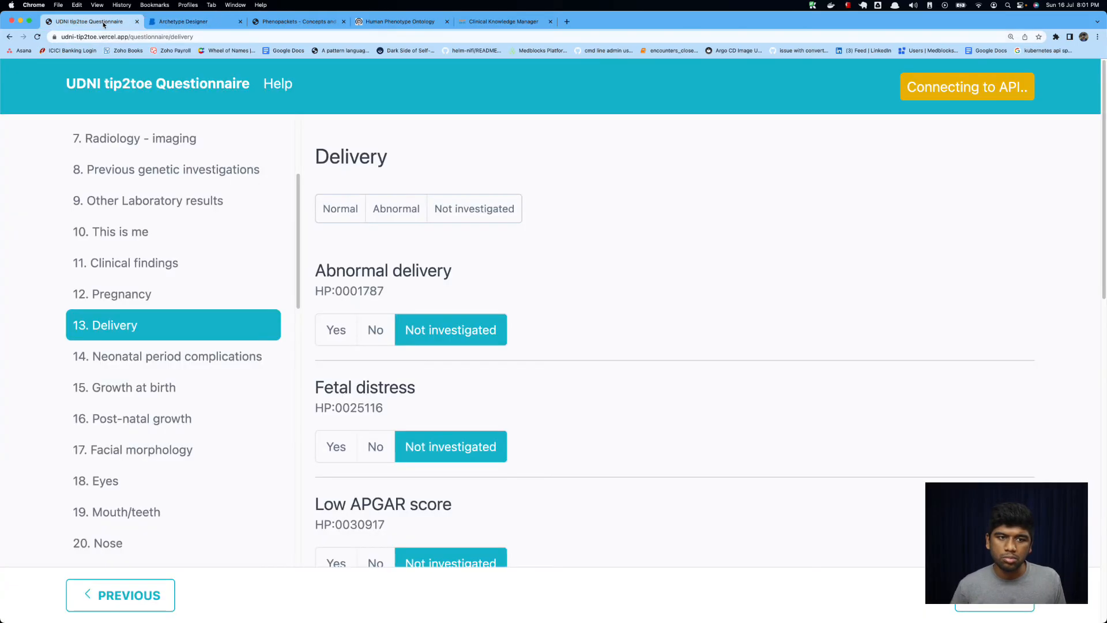
{"action": "triple_click", "coordinate": [449, 266]}
{"action": "left_click", "coordinate": [376, 267]}
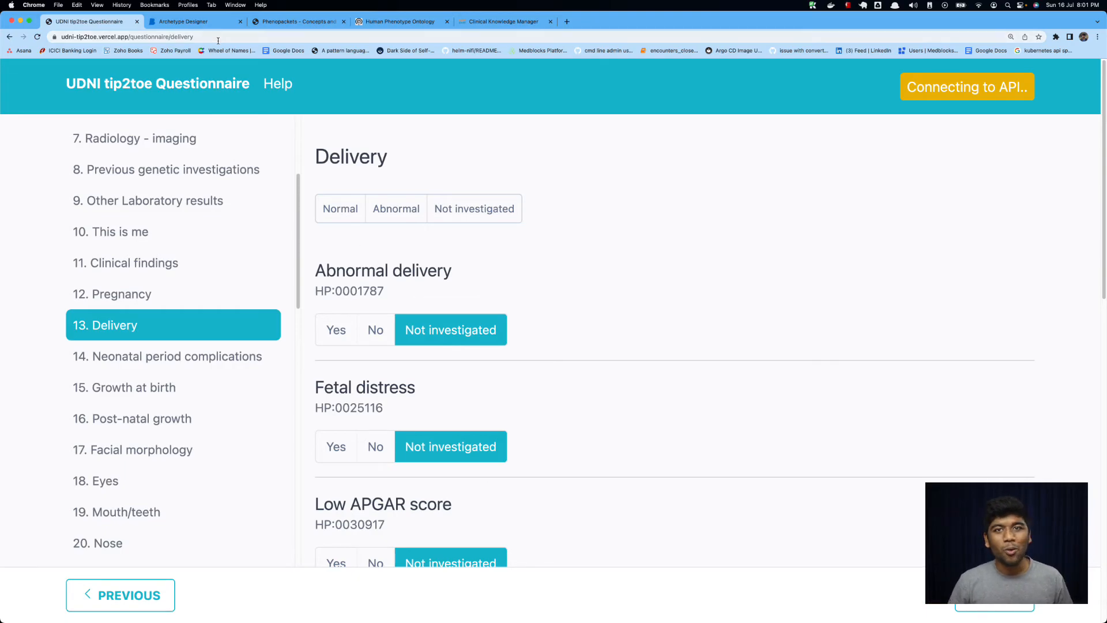
Return to Archetype Designer and compare the Pregnancy summary and Obstetric summary sections of UDNI - Genetic Disorder v2 with tip2toe.v0.
{"action": "left_click", "coordinate": [183, 21]}
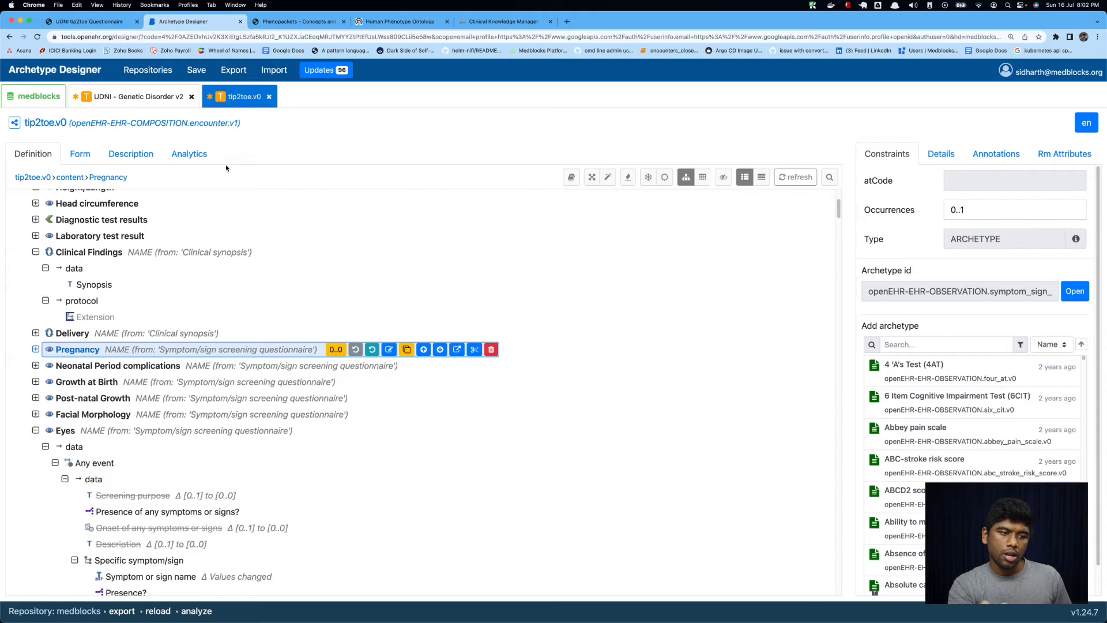
{"action": "left_click", "coordinate": [157, 97]}
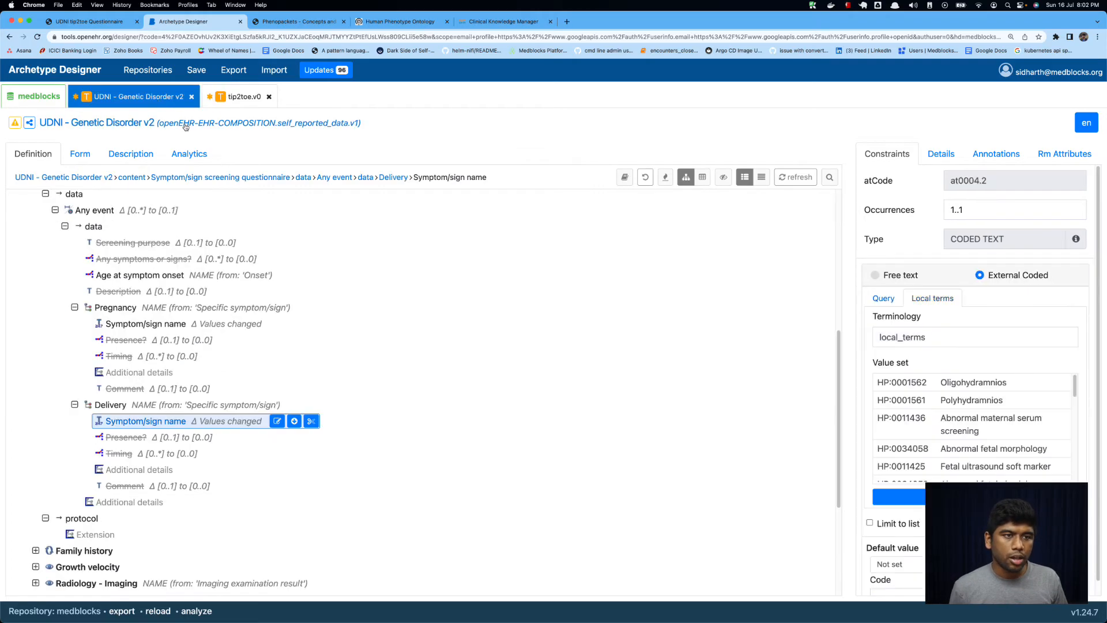
{"action": "scroll", "coordinate": [89, 288], "scroll_direction": "up", "scroll_amount": 2}
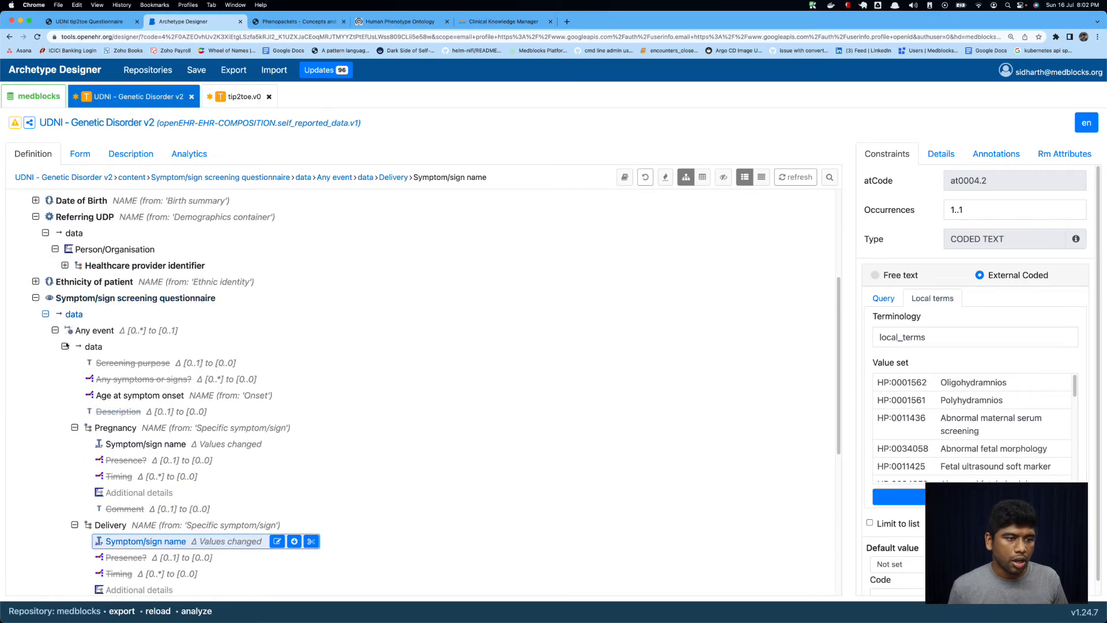
{"action": "left_click", "coordinate": [36, 298]}
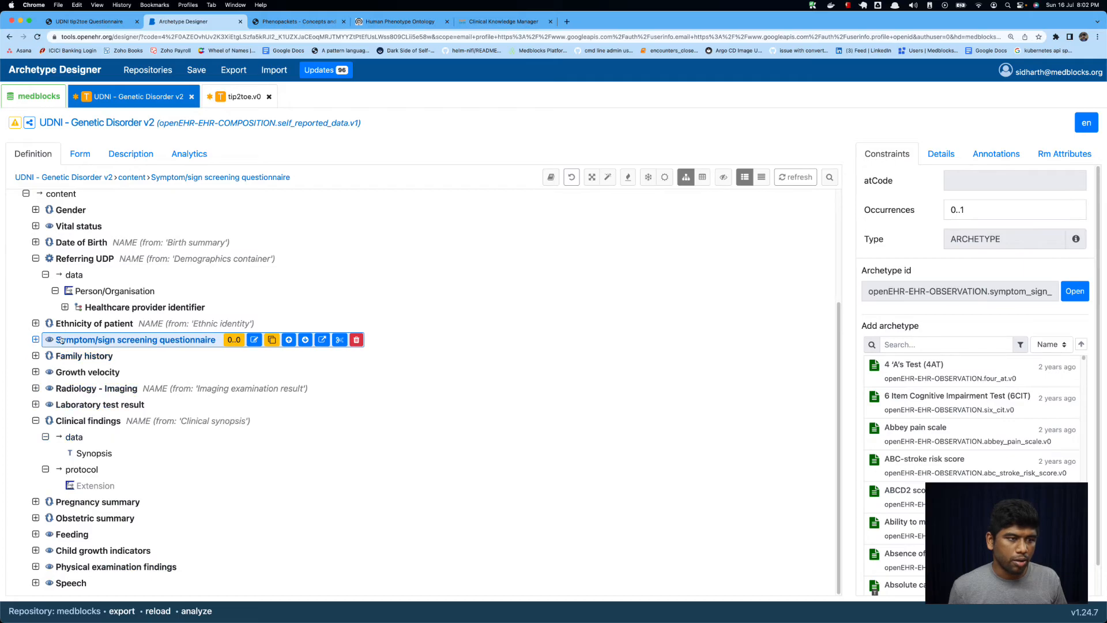
{"action": "left_click", "coordinate": [101, 502]}
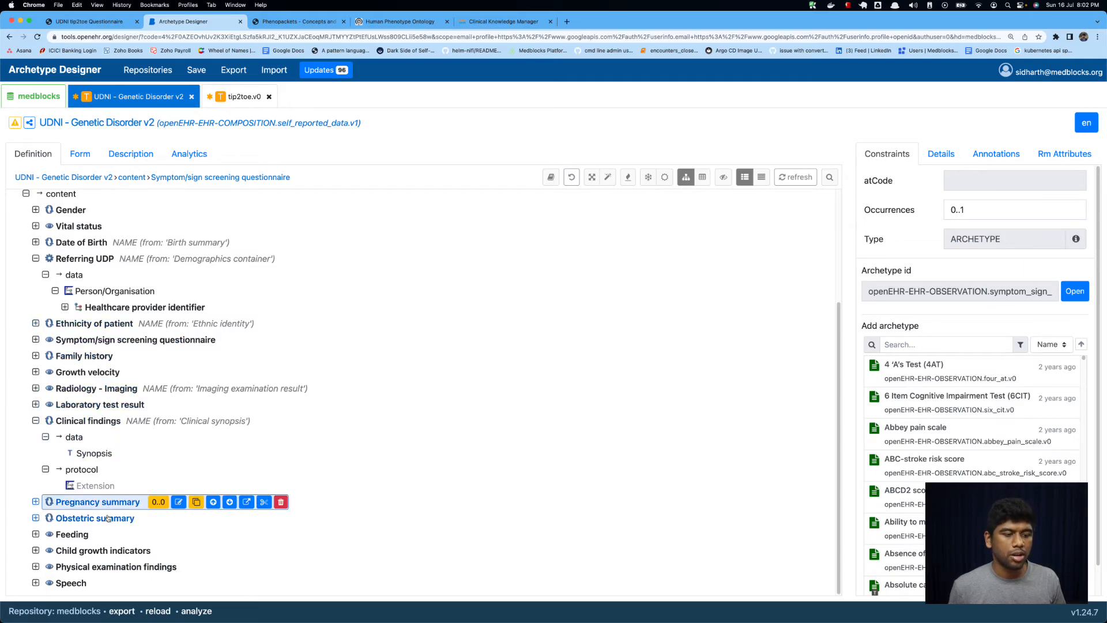
{"action": "key", "text": "Down"}
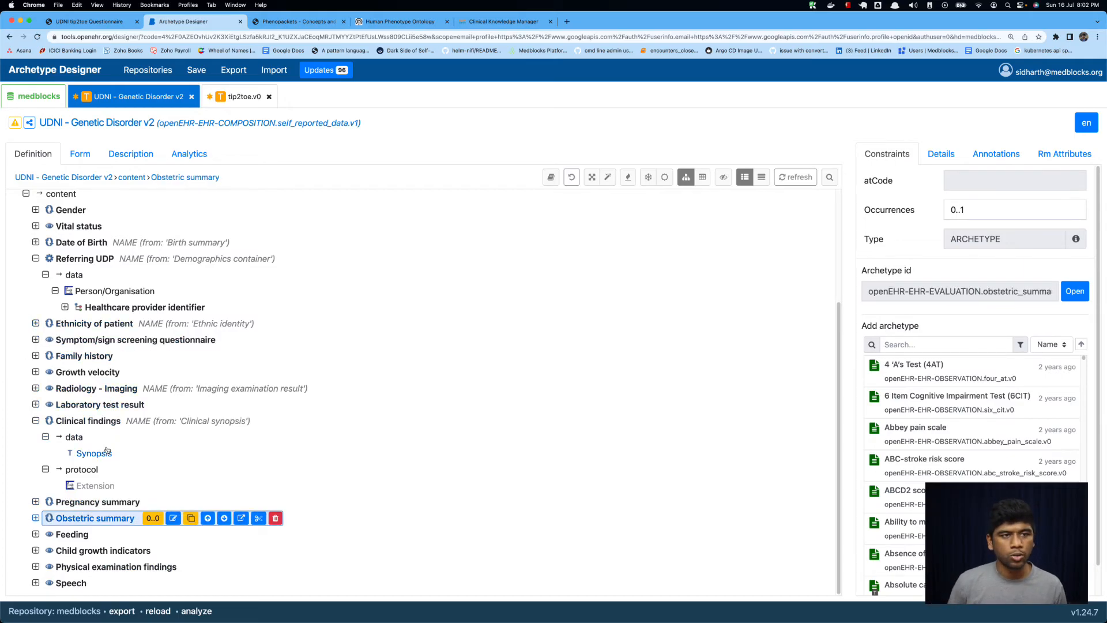
{"action": "left_click", "coordinate": [230, 98]}
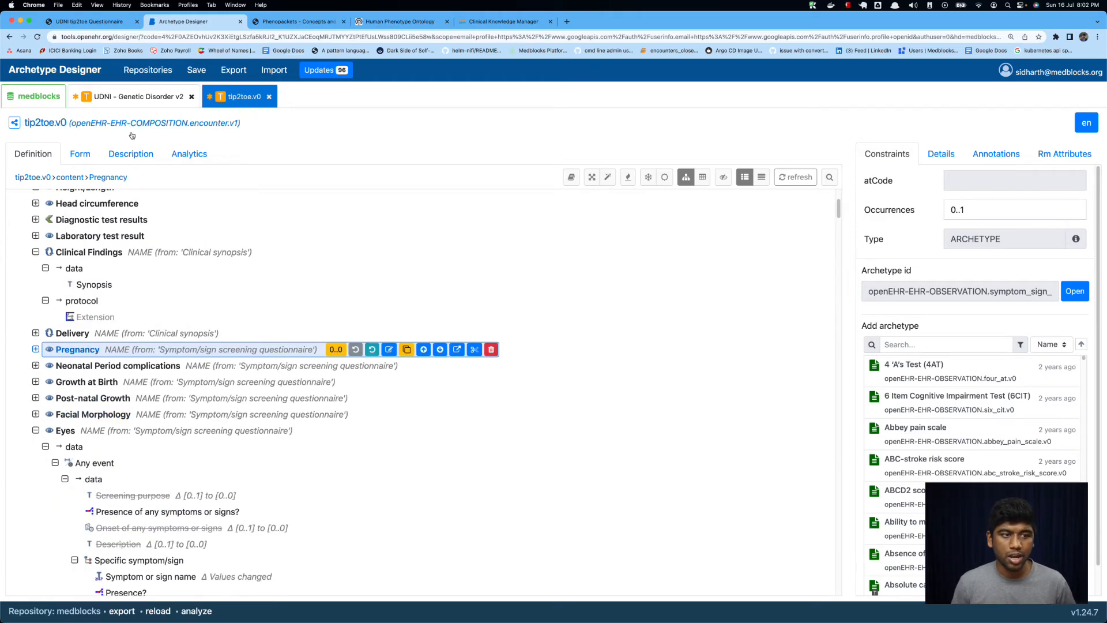
{"action": "left_click", "coordinate": [141, 96]}
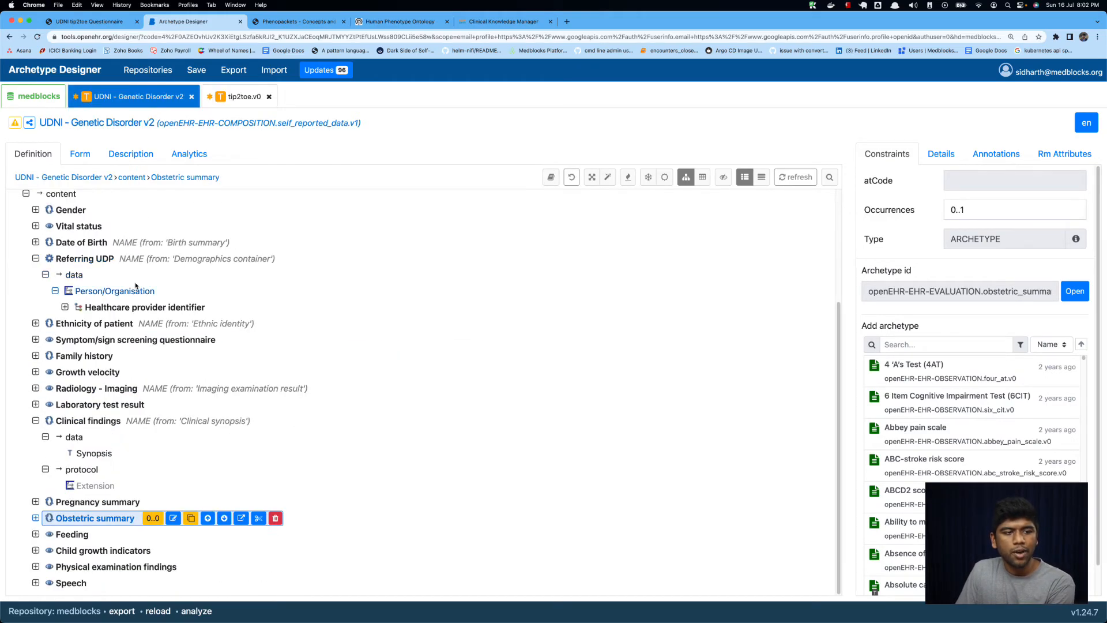
{"action": "scroll", "coordinate": [92, 184], "scroll_direction": "up", "scroll_amount": 1}
{"action": "scroll", "coordinate": [91, 196], "scroll_direction": "up", "scroll_amount": 5}
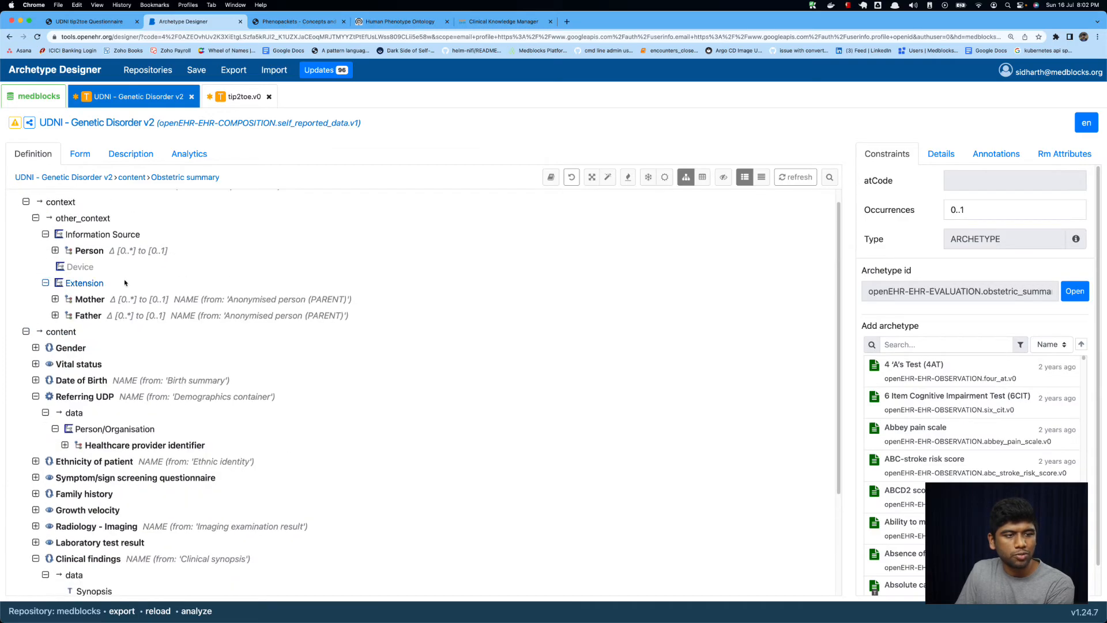
{"action": "scroll", "coordinate": [159, 281], "scroll_direction": "down", "scroll_amount": 5}
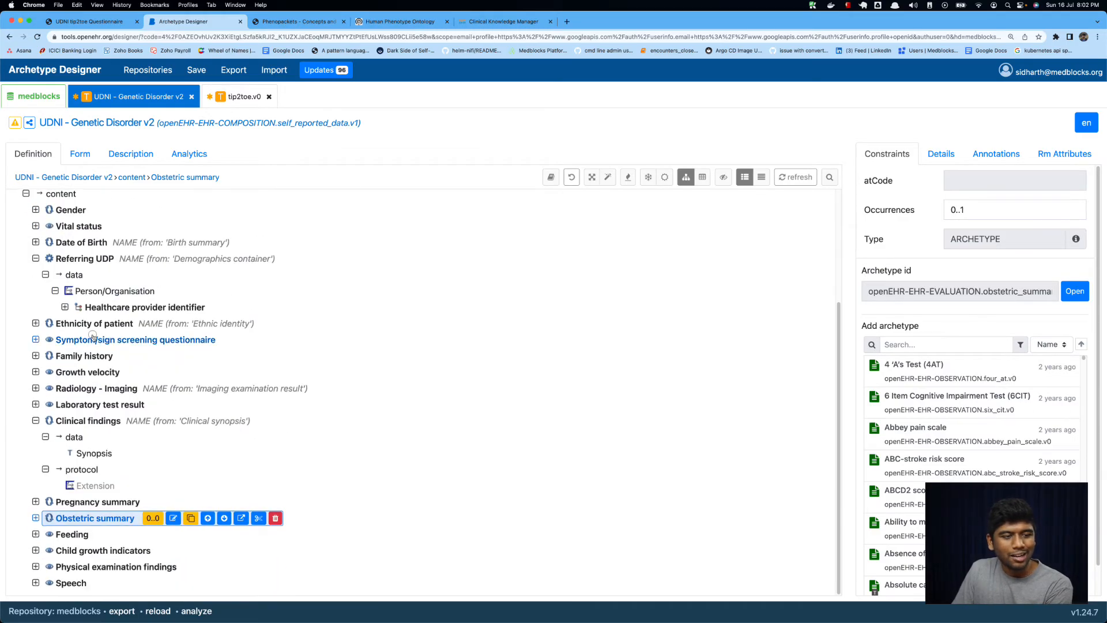
Expand Symptom/sign screening questionnaire in UDNI - Genetic Disorder v2 and inspect Symptom/sign name under Delivery.
{"action": "left_click", "coordinate": [92, 340]}
{"action": "left_click", "coordinate": [35, 340]}
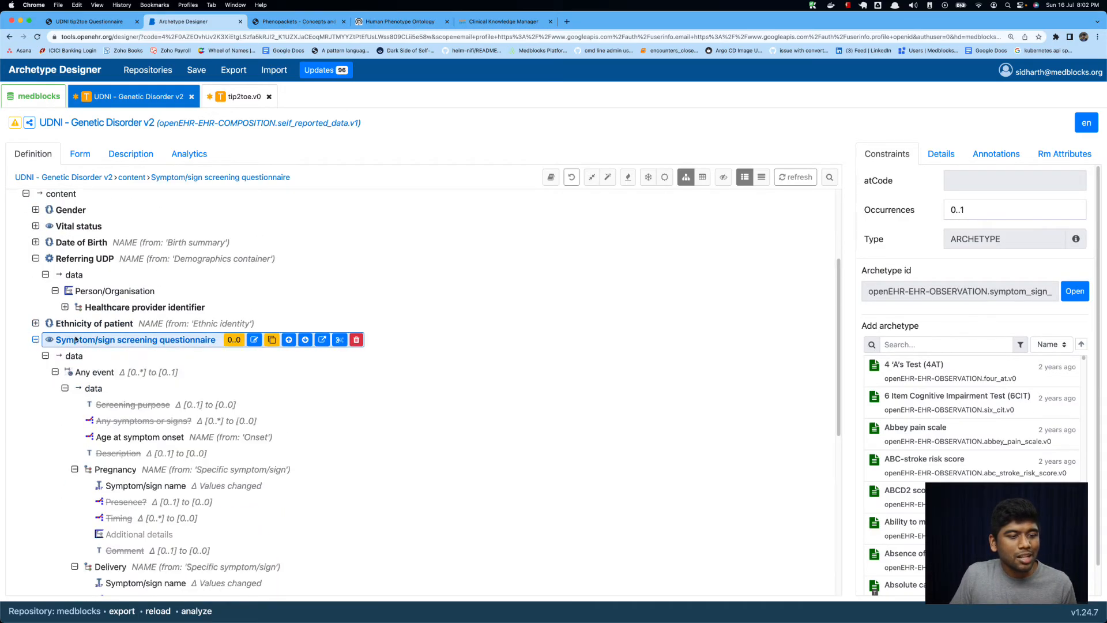
{"action": "scroll", "coordinate": [115, 369], "scroll_direction": "down", "scroll_amount": 4}
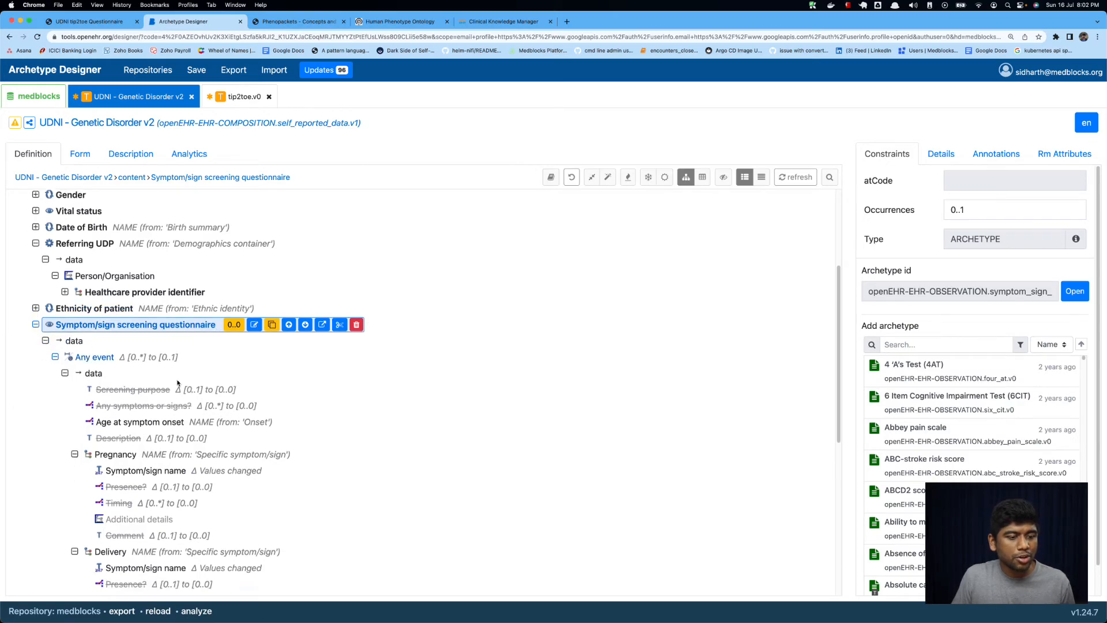
{"action": "left_click", "coordinate": [116, 369]}
{"action": "left_click", "coordinate": [116, 466]}
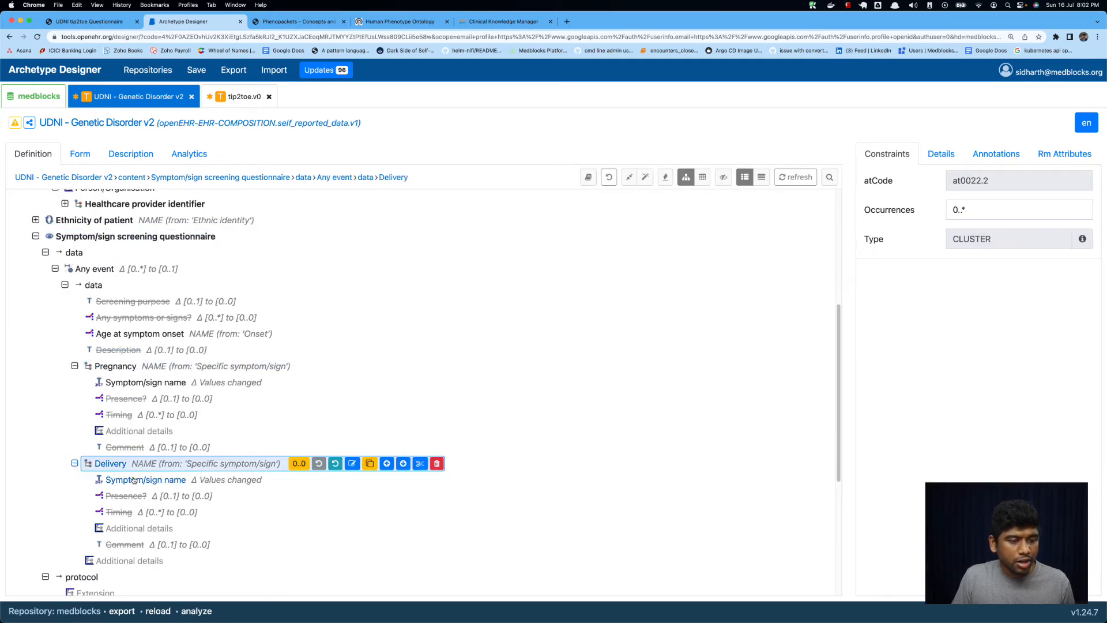
{"action": "left_click", "coordinate": [134, 481]}
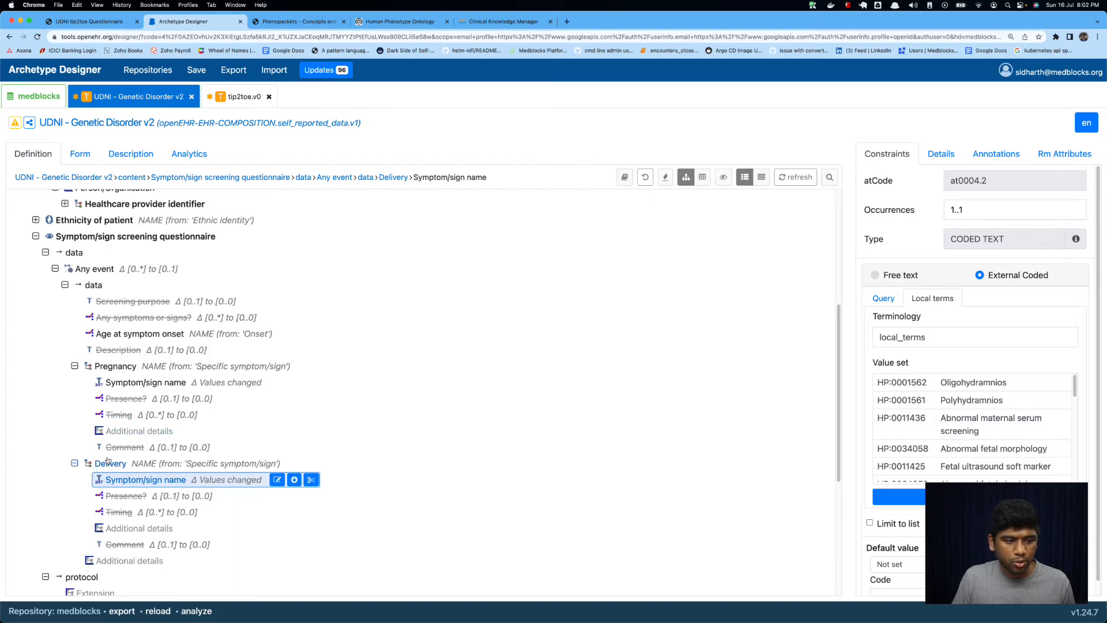
Duplicate the Delivery cluster, check the questionnaire for the next section's title, and name the copy Neonatal Period Complications.
{"action": "left_click", "coordinate": [276, 457]}
{"action": "scroll", "coordinate": [278, 453], "scroll_direction": "down", "scroll_amount": 1}
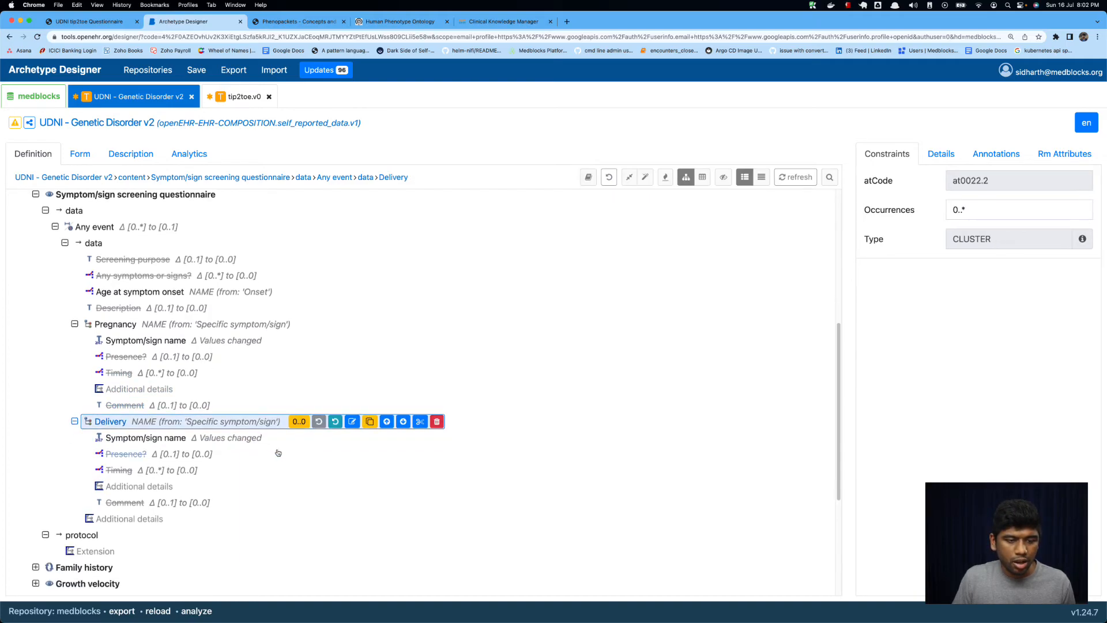
{"action": "left_click", "coordinate": [373, 422]}
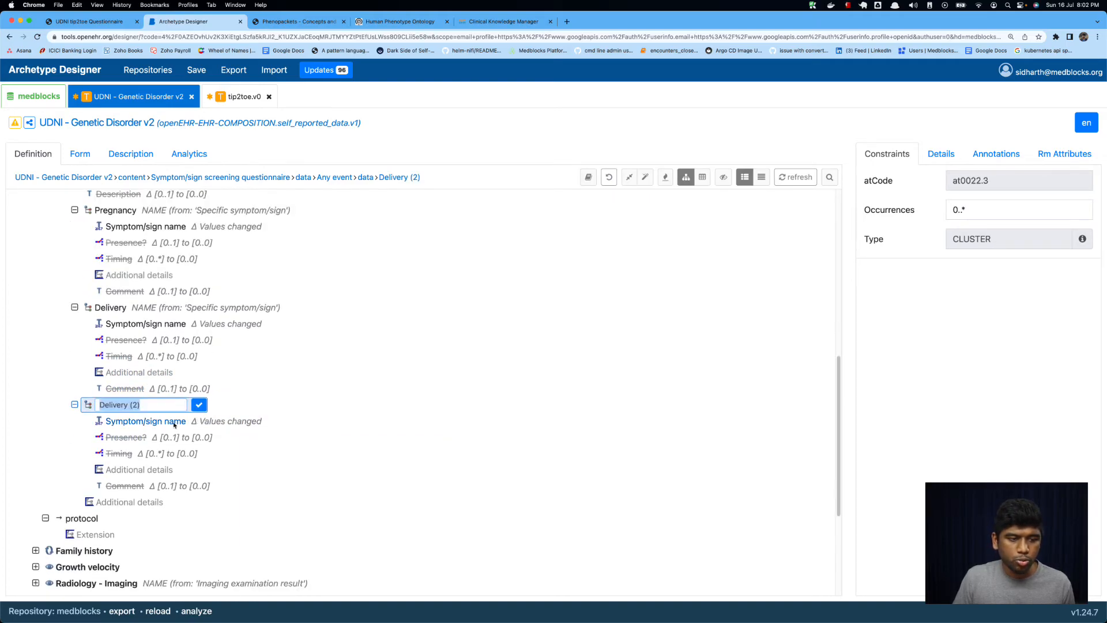
{"action": "left_click", "coordinate": [67, 23]}
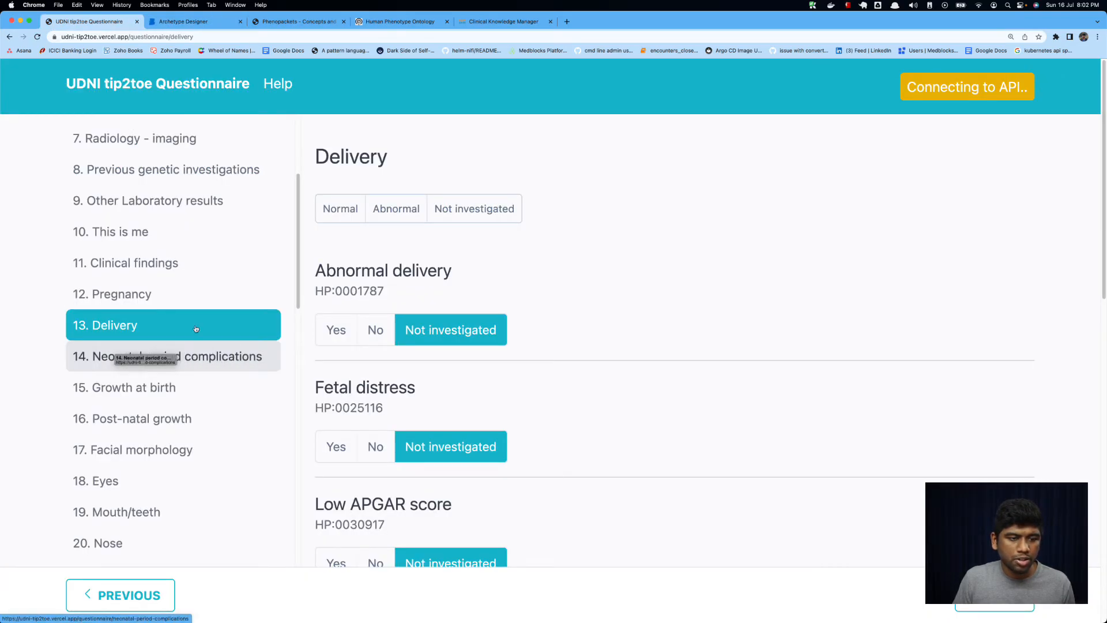
{"action": "left_click", "coordinate": [173, 23]}
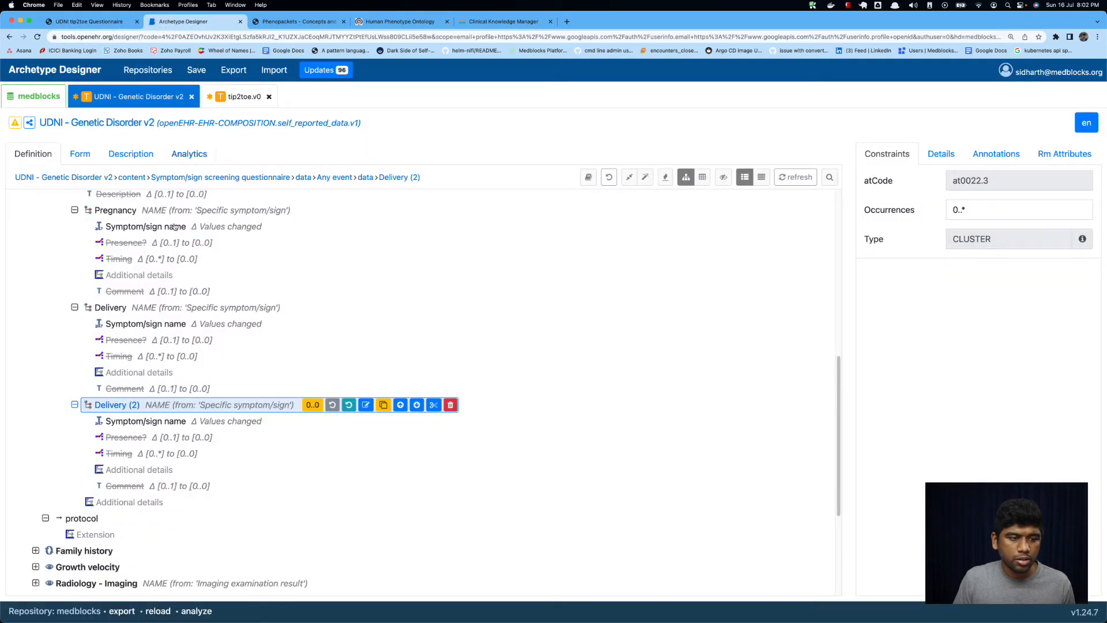
{"action": "left_click", "coordinate": [128, 404]}
{"action": "type", "text": "Neona"}
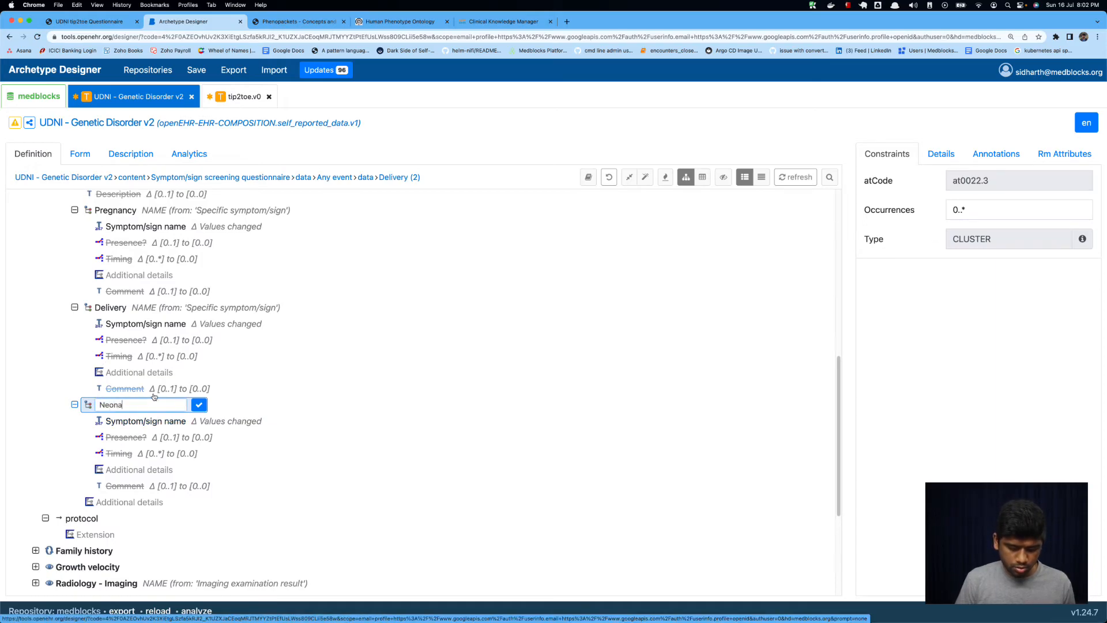
{"action": "type", "text": "tal Period Complications"}
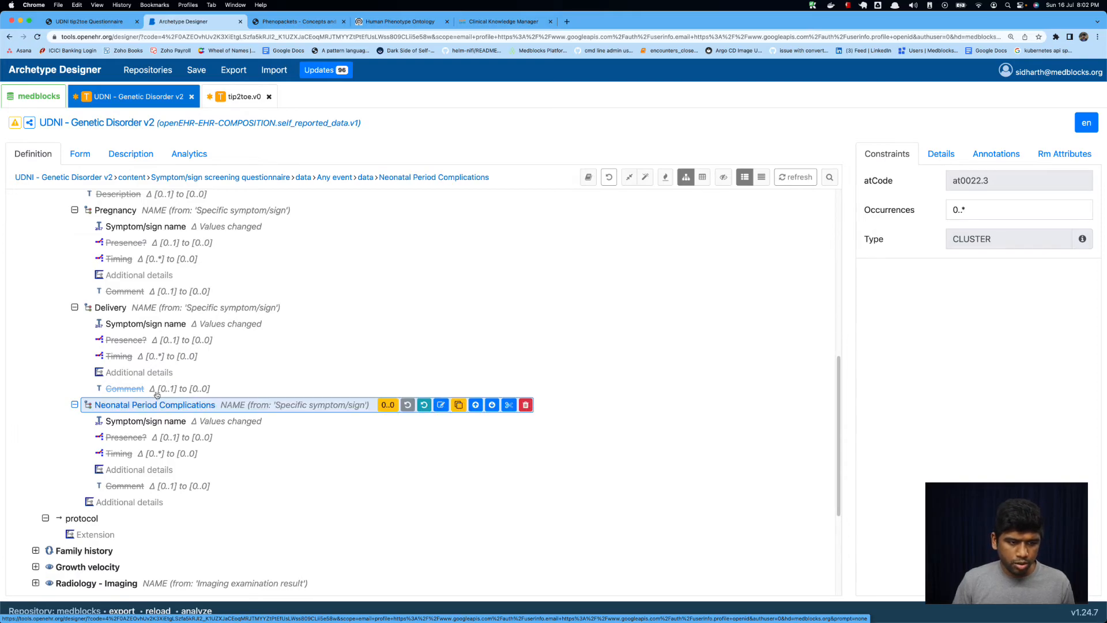
Copy the value set of Symptom or sign name under Neonatal Period complications in the tip2toe.v0 template.
{"action": "left_click", "coordinate": [149, 422]}
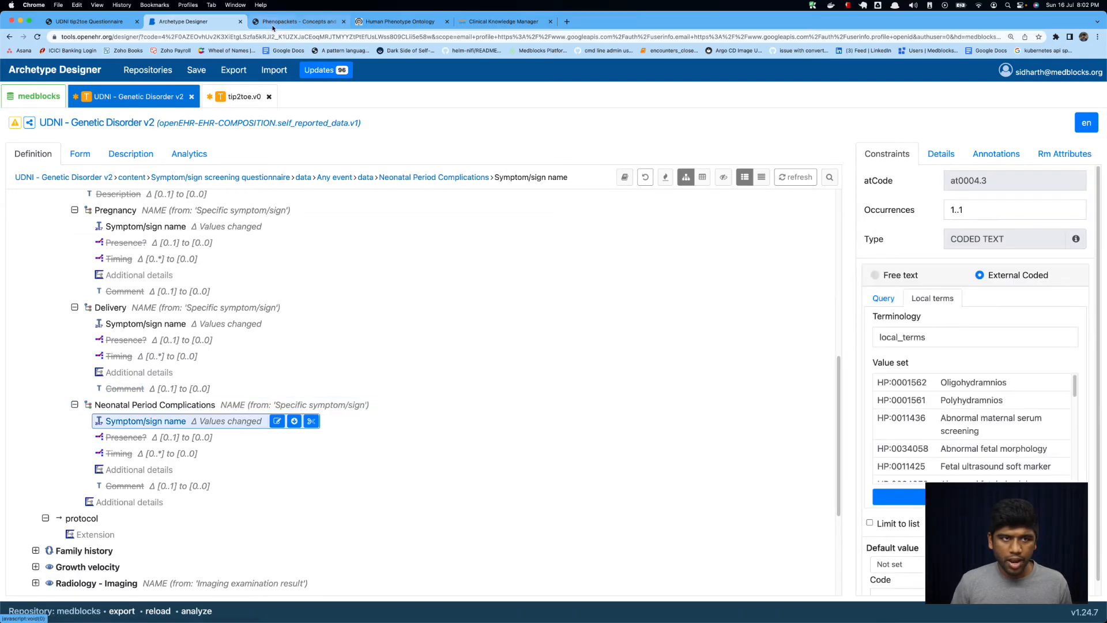
{"action": "left_click", "coordinate": [242, 97]}
{"action": "scroll", "coordinate": [141, 391], "scroll_direction": "down", "scroll_amount": 2}
{"action": "scroll", "coordinate": [141, 391], "scroll_direction": "down", "scroll_amount": 1}
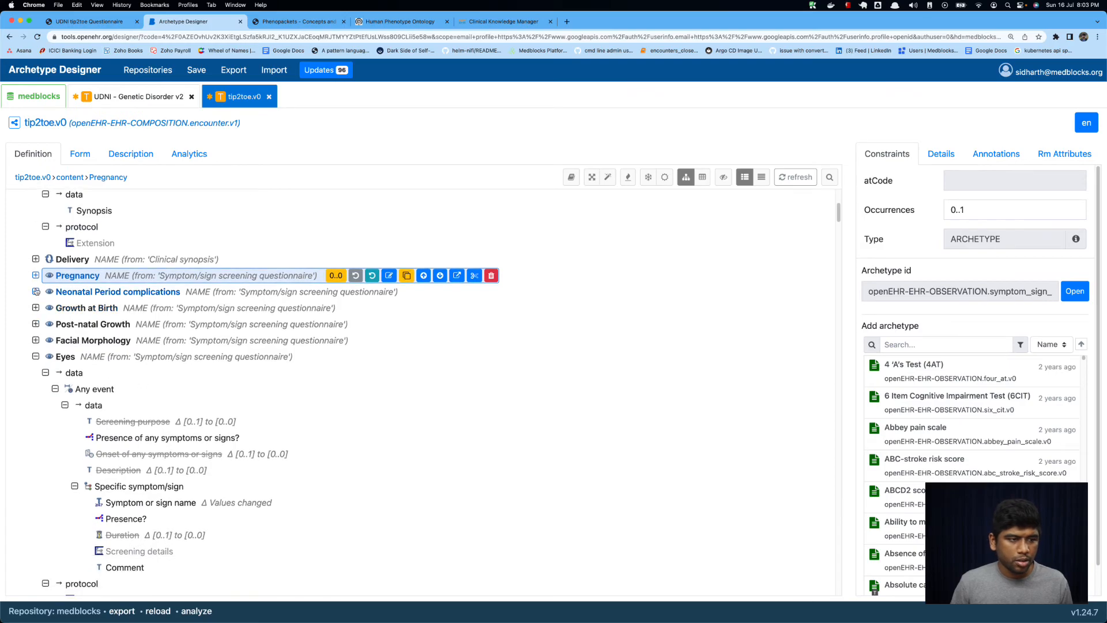
{"action": "left_click", "coordinate": [36, 291]}
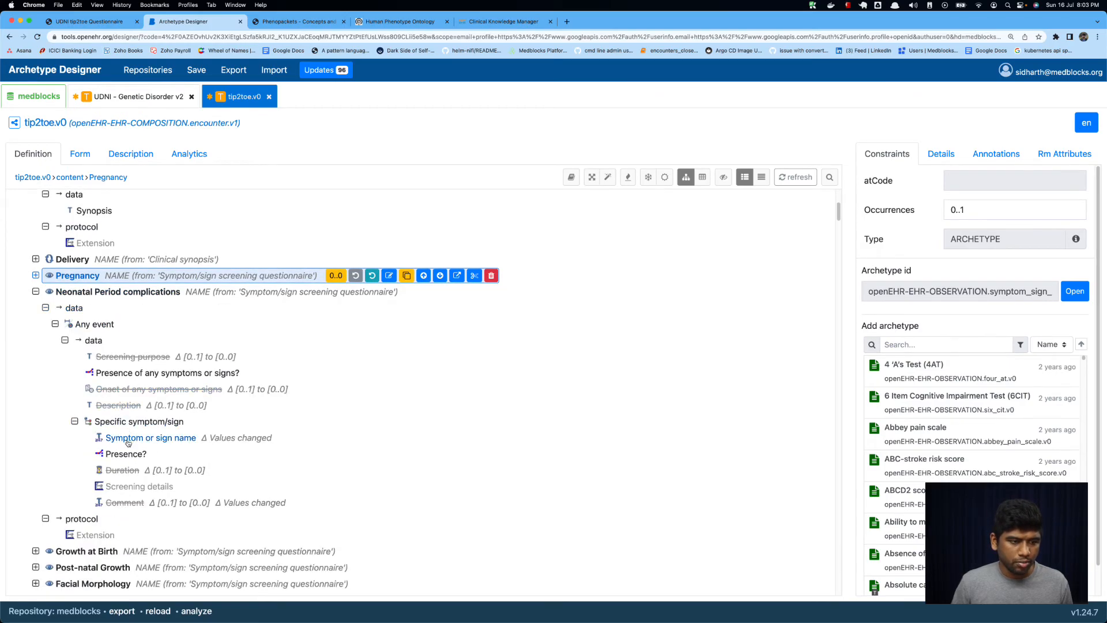
{"action": "left_click", "coordinate": [148, 440]}
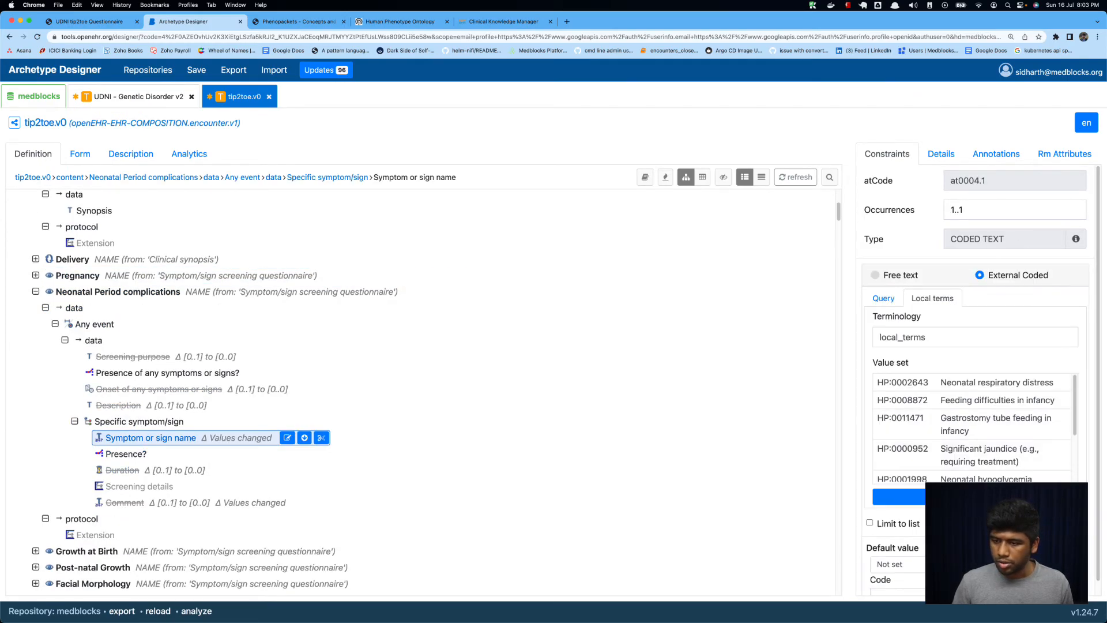
{"action": "left_click", "coordinate": [898, 496]}
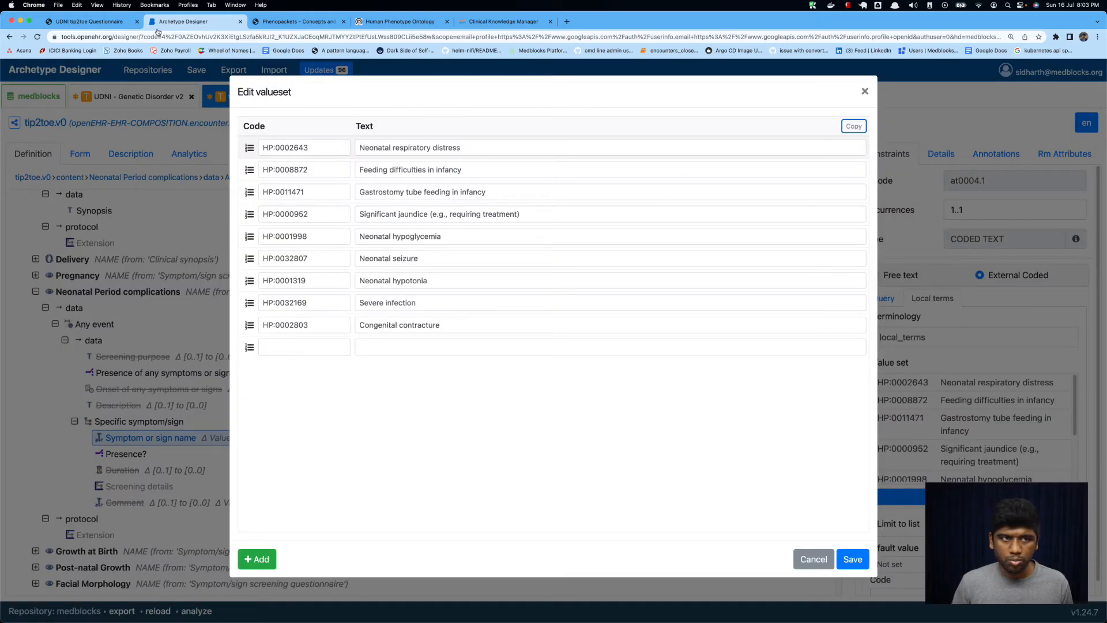
{"action": "left_click", "coordinate": [865, 92]}
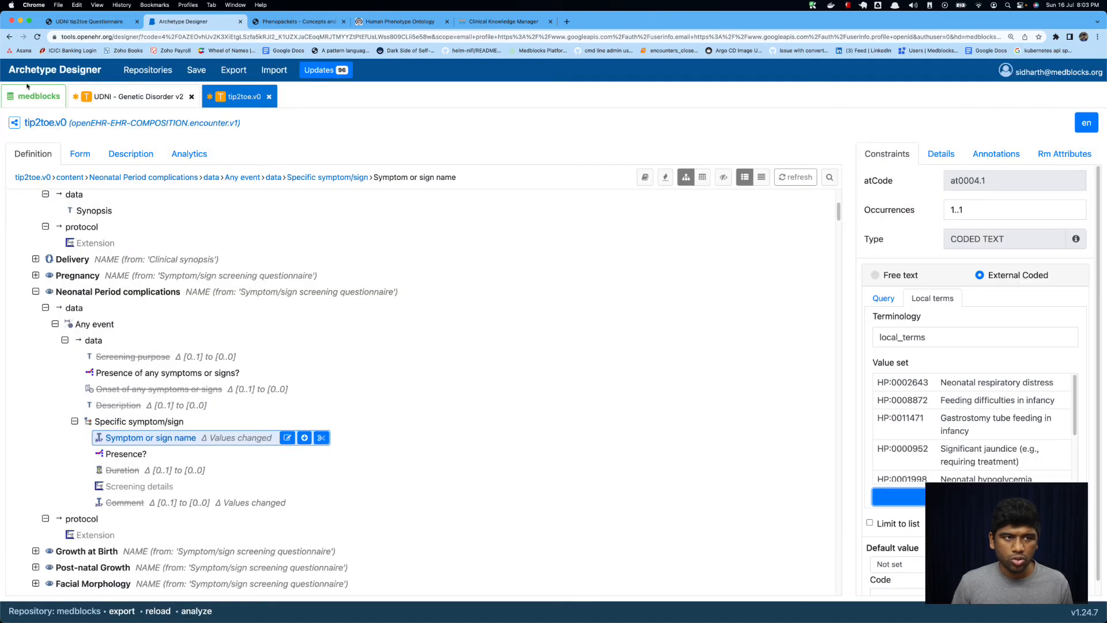
Paste the copied neonatal terms over the value set of Symptom/sign name under Neonatal Period Complications in UDNI - Genetic Disorder v2 and save it.
{"action": "left_click", "coordinate": [120, 101]}
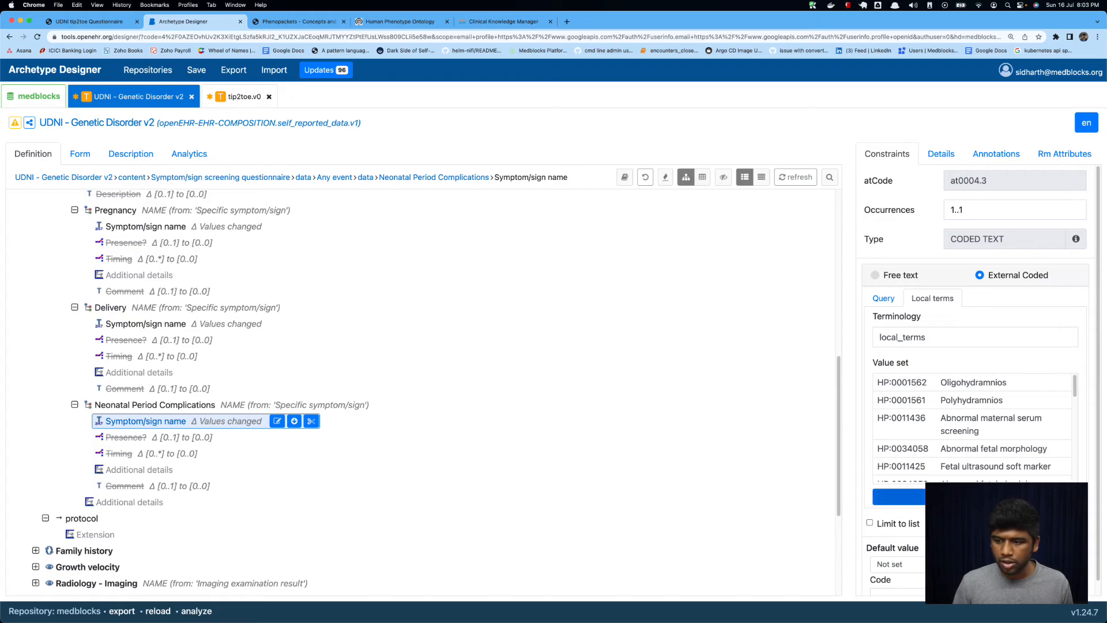
{"action": "left_click", "coordinate": [980, 497]}
{"action": "scroll", "coordinate": [848, 341], "scroll_direction": "up", "scroll_amount": 5}
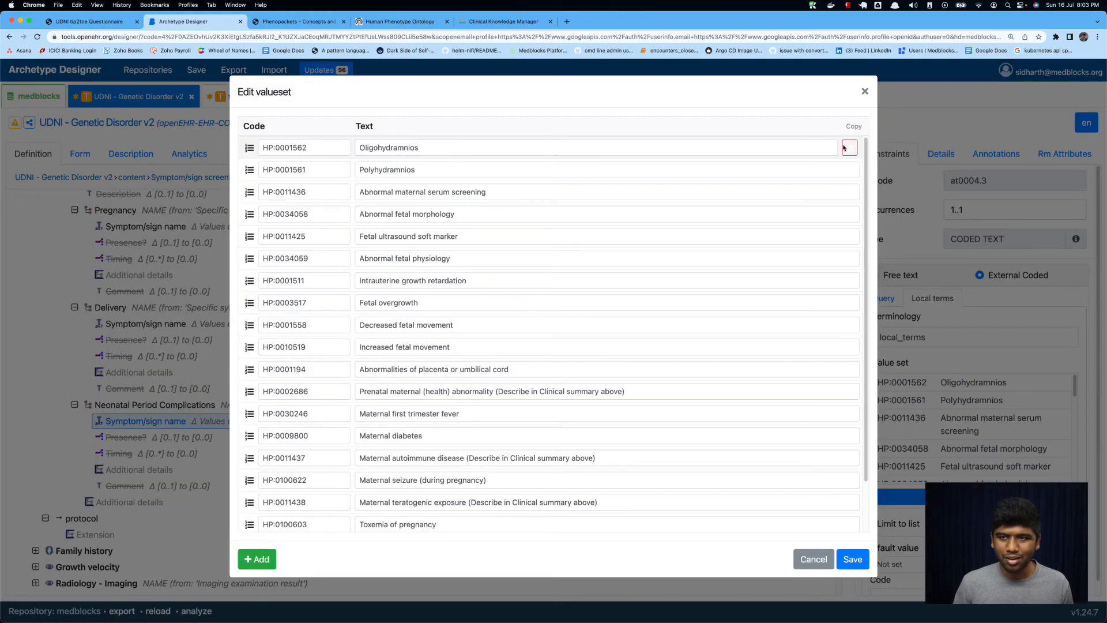
{"action": "left_click", "coordinate": [305, 148]}
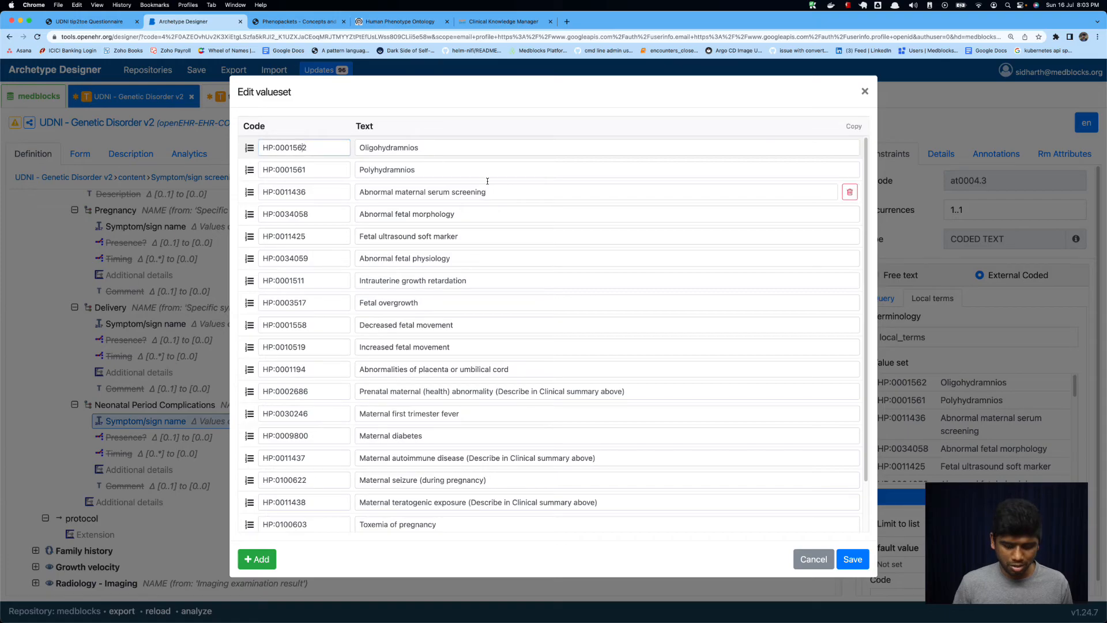
{"action": "type", "text": "HP:0002643\tNeonatal respiratory distress HP:0008872\tFeeding difficulties in infancy HP:0011471\tGastrostomy tube feeding in infancy HP:0000952\tSignificant jaundice (e.g., requiring treatment) HP:0001998\tNeonatal hypoglycemia HP:0032807\tNeonatal seizure HP:0001319\tNeonatal hypotonia HP:0032169\tSevere infection HP:0002803\tCongenital contracture"}
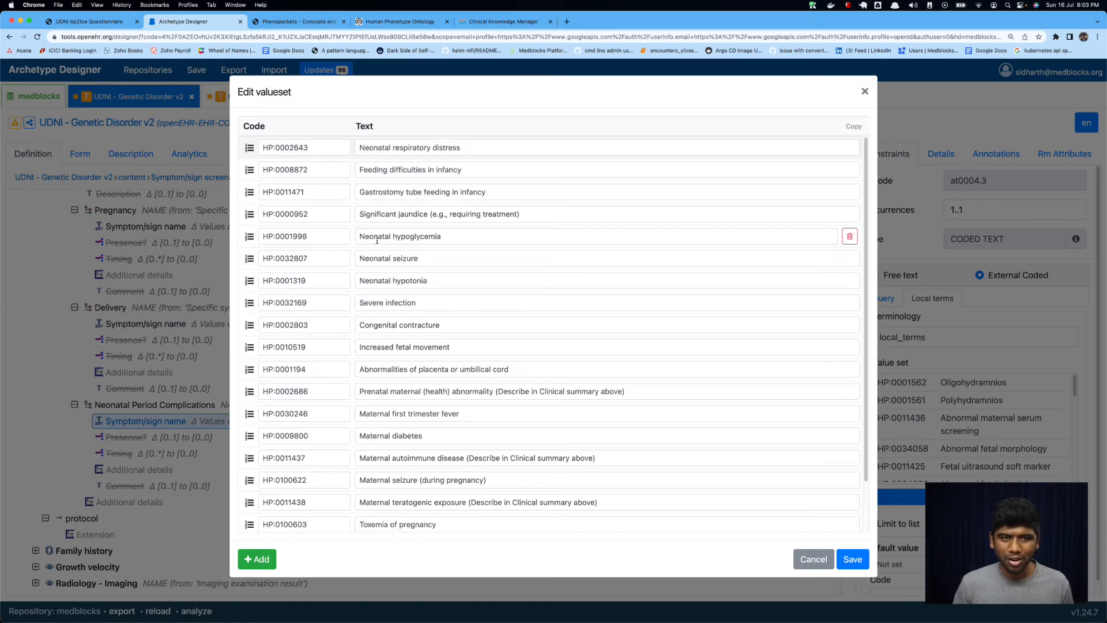
{"action": "scroll", "coordinate": [377, 239], "scroll_direction": "down", "scroll_amount": 2}
{"action": "scroll", "coordinate": [372, 231], "scroll_direction": "up", "scroll_amount": 2}
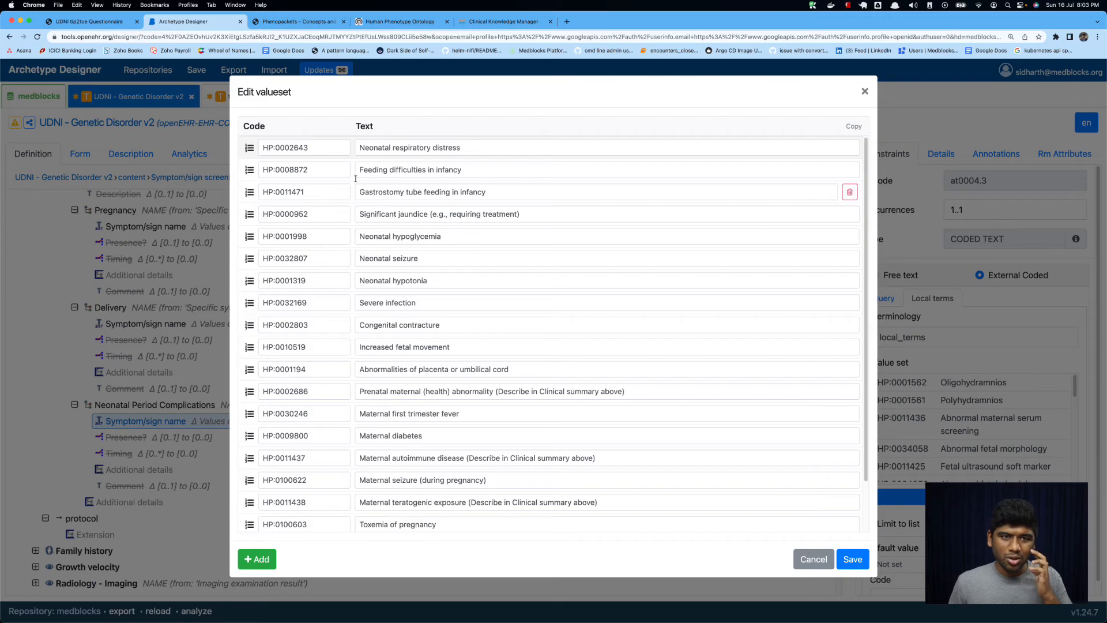
{"action": "scroll", "coordinate": [436, 460], "scroll_direction": "down", "scroll_amount": 2}
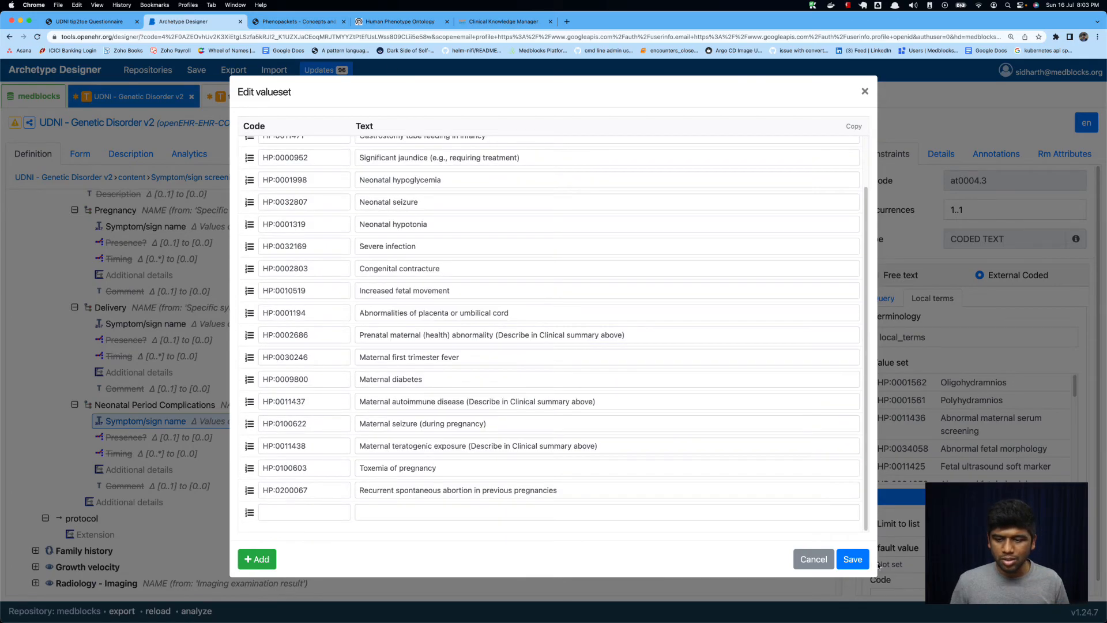
{"action": "left_click", "coordinate": [853, 560]}
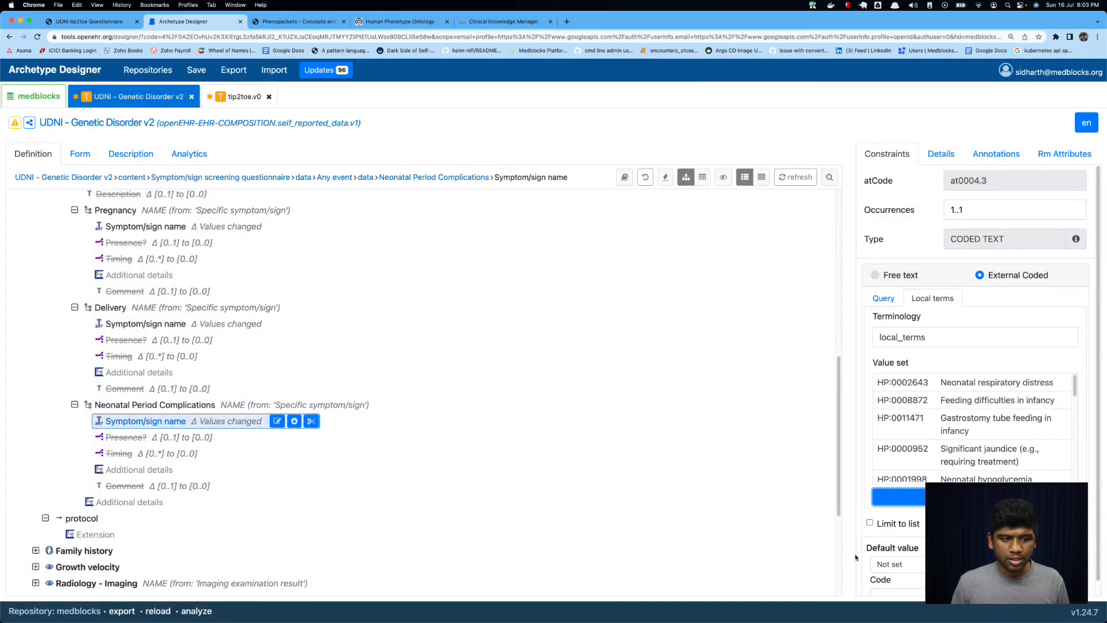
Review the Neonatal Period Complications and Delivery clusters and the Symptom/sign name value set under Pregnancy.
{"action": "left_click", "coordinate": [157, 405]}
{"action": "left_click", "coordinate": [110, 329]}
{"action": "scroll", "coordinate": [139, 434], "scroll_direction": "up", "scroll_amount": 3}
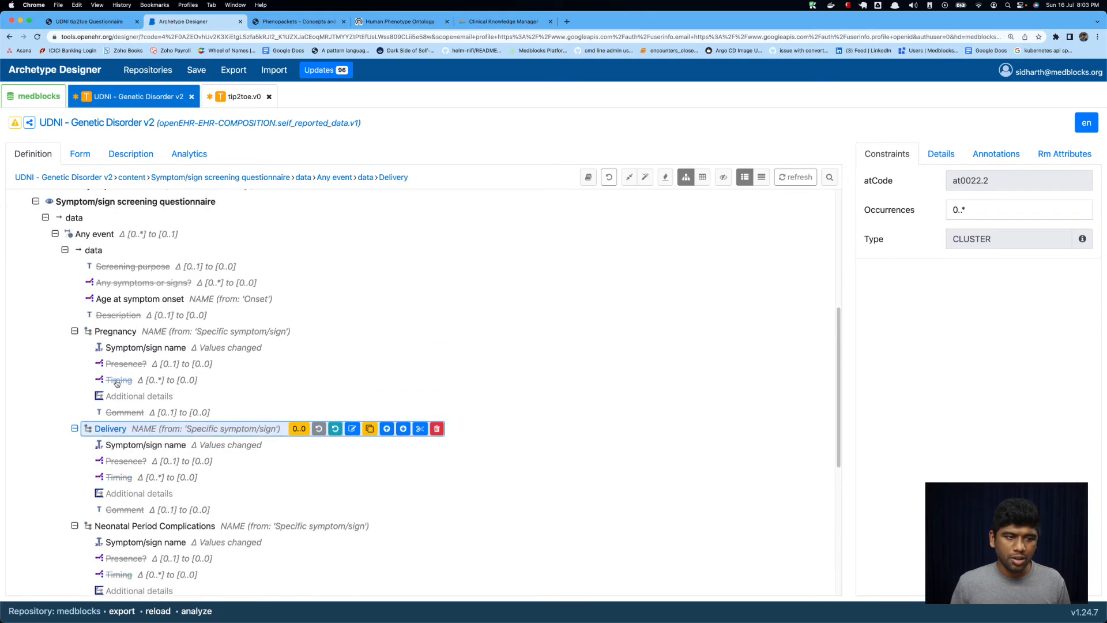
{"action": "left_click", "coordinate": [116, 347]}
{"action": "scroll", "coordinate": [116, 348], "scroll_direction": "up", "scroll_amount": 1}
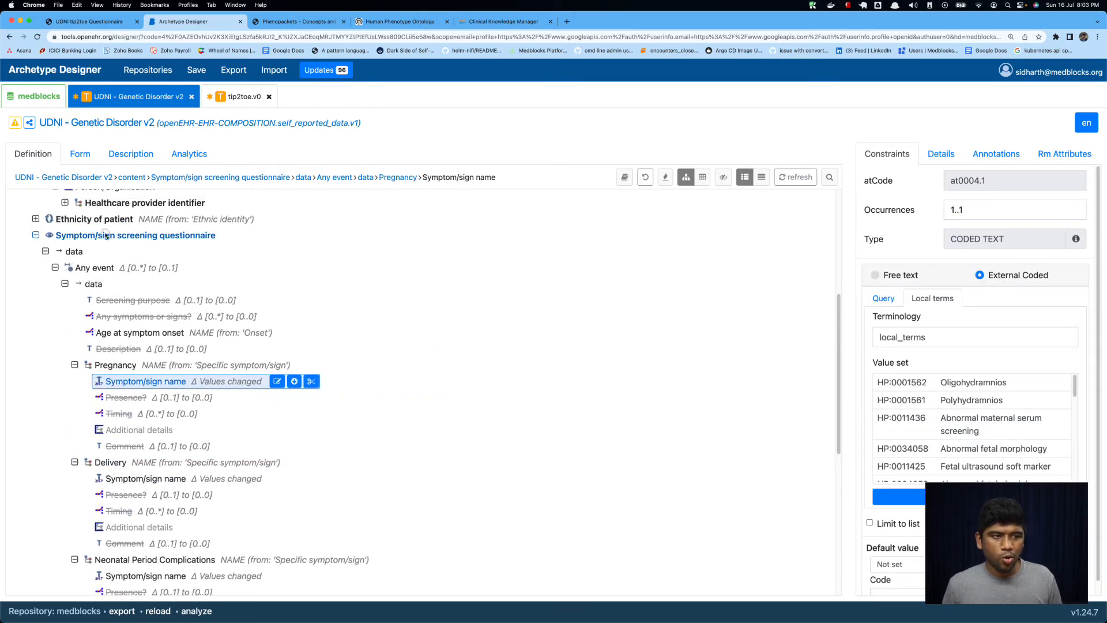
Look through the UDNI tip2toe questionnaire's sections from Pedigree and Family history to Radiology - imaging and Previous genetic investigations.
{"action": "left_click", "coordinate": [105, 235]}
{"action": "left_click", "coordinate": [111, 21]}
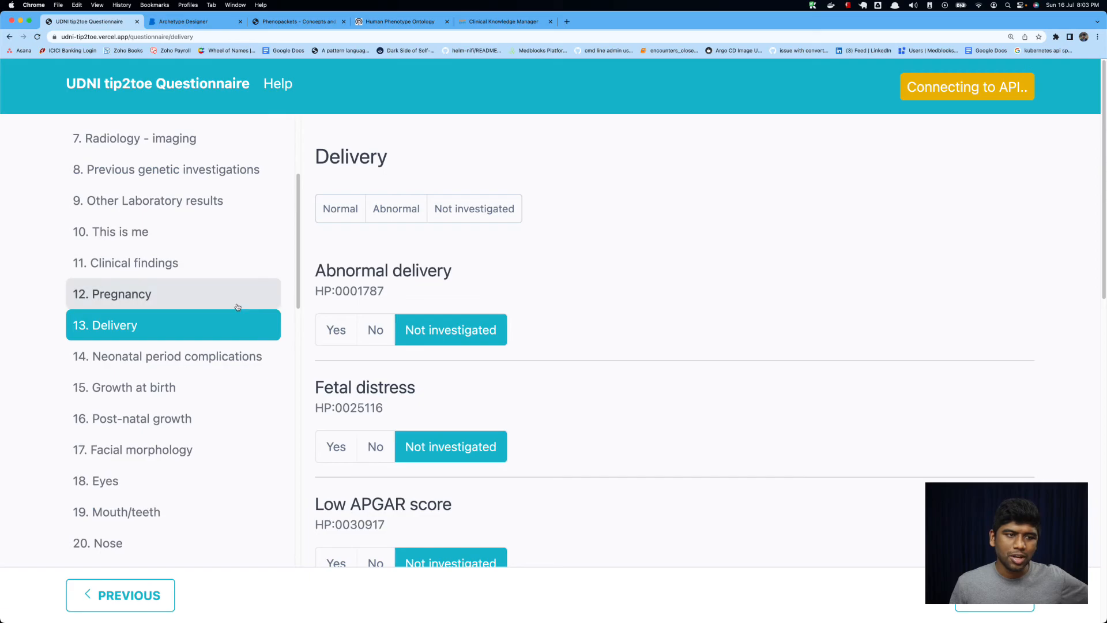
{"action": "scroll", "coordinate": [237, 307], "scroll_direction": "up", "scroll_amount": 5}
{"action": "scroll", "coordinate": [237, 309], "scroll_direction": "down", "scroll_amount": 2}
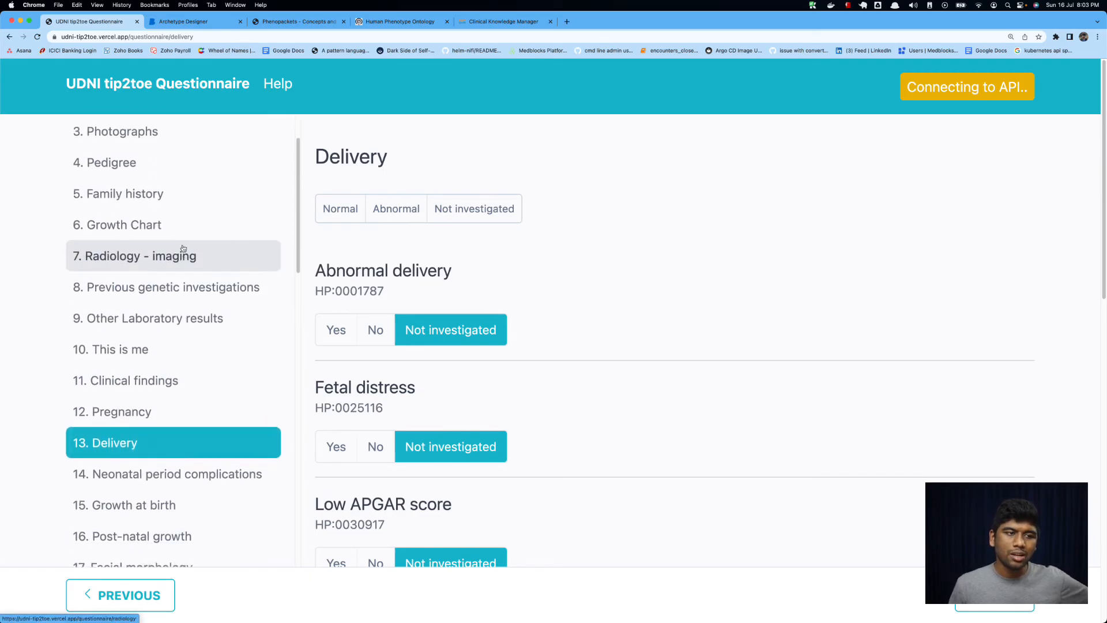
{"action": "scroll", "coordinate": [173, 254], "scroll_direction": "up", "scroll_amount": 2}
{"action": "left_click", "coordinate": [149, 250]}
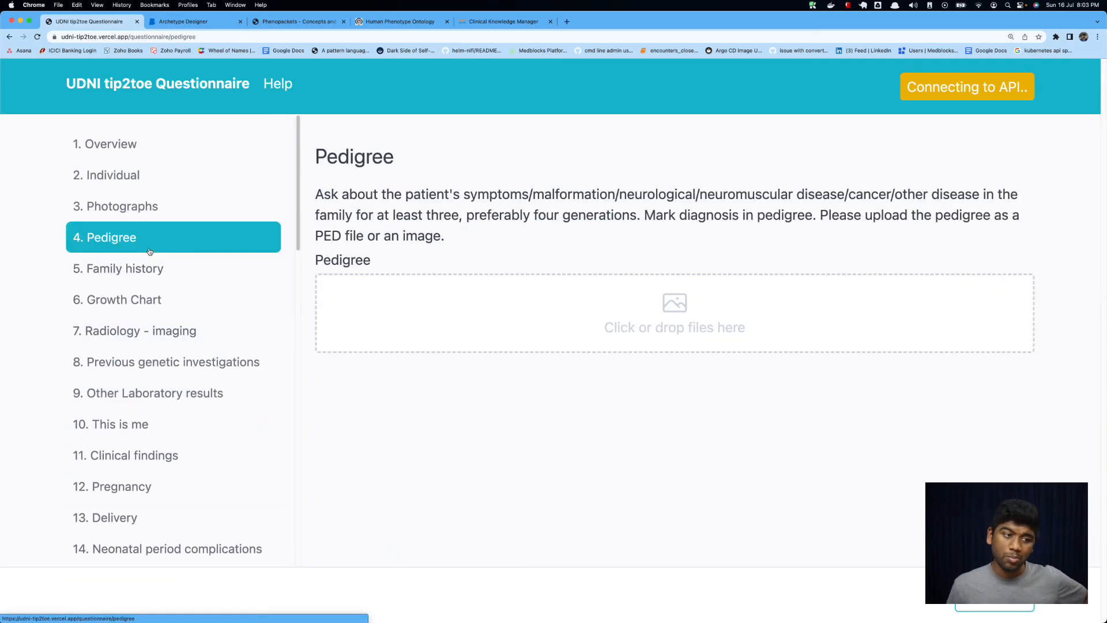
{"action": "left_click", "coordinate": [149, 270]}
{"action": "left_click", "coordinate": [146, 302]}
{"action": "left_click", "coordinate": [145, 333]}
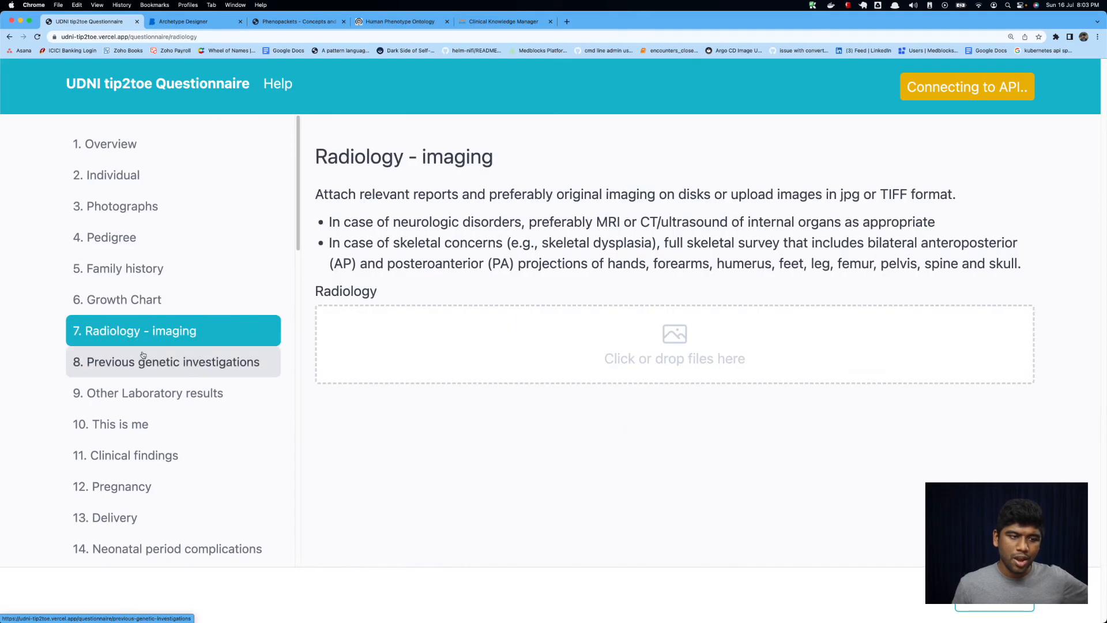
{"action": "scroll", "coordinate": [143, 355], "scroll_direction": "down", "scroll_amount": 4}
{"action": "left_click", "coordinate": [148, 228]}
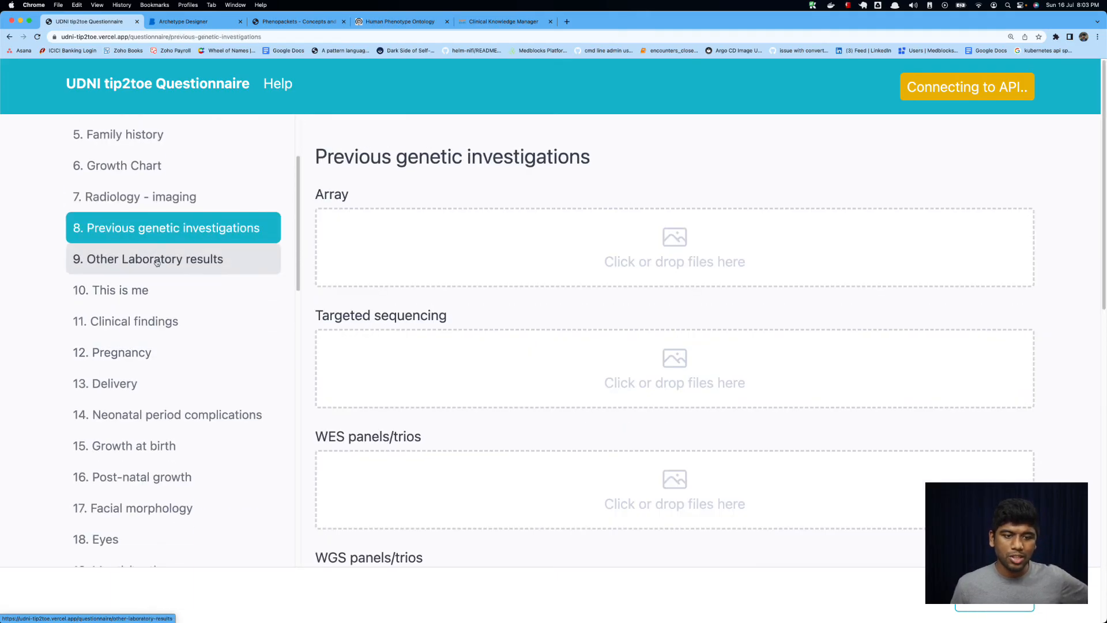
{"action": "scroll", "coordinate": [190, 335], "scroll_direction": "down", "scroll_amount": 3}
Examine the questionnaire's symptom sections, including Growth at birth, Post-natal growth, Feet/toes, and Liver and spleen.
{"action": "left_click", "coordinate": [170, 375]}
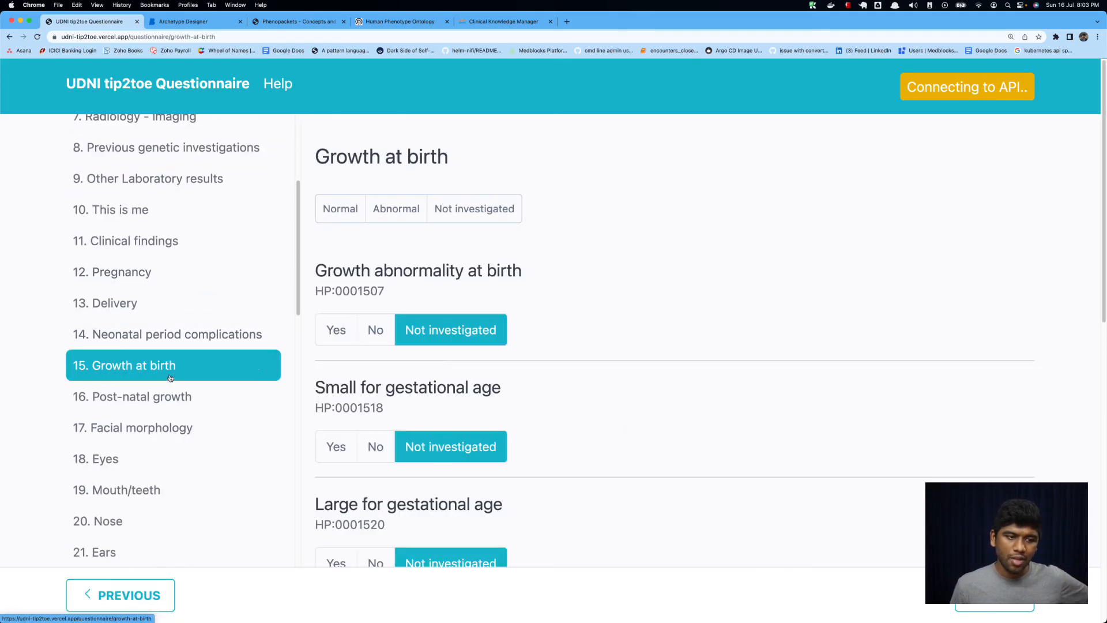
{"action": "left_click", "coordinate": [167, 397]}
{"action": "scroll", "coordinate": [147, 358], "scroll_direction": "down", "scroll_amount": 6}
{"action": "left_click", "coordinate": [154, 391]}
{"action": "scroll", "coordinate": [153, 461], "scroll_direction": "down", "scroll_amount": 6}
{"action": "left_click", "coordinate": [164, 294]}
{"action": "left_click", "coordinate": [162, 349]}
{"action": "left_click", "coordinate": [154, 410]}
{"action": "scroll", "coordinate": [163, 419], "scroll_direction": "down", "scroll_amount": 2}
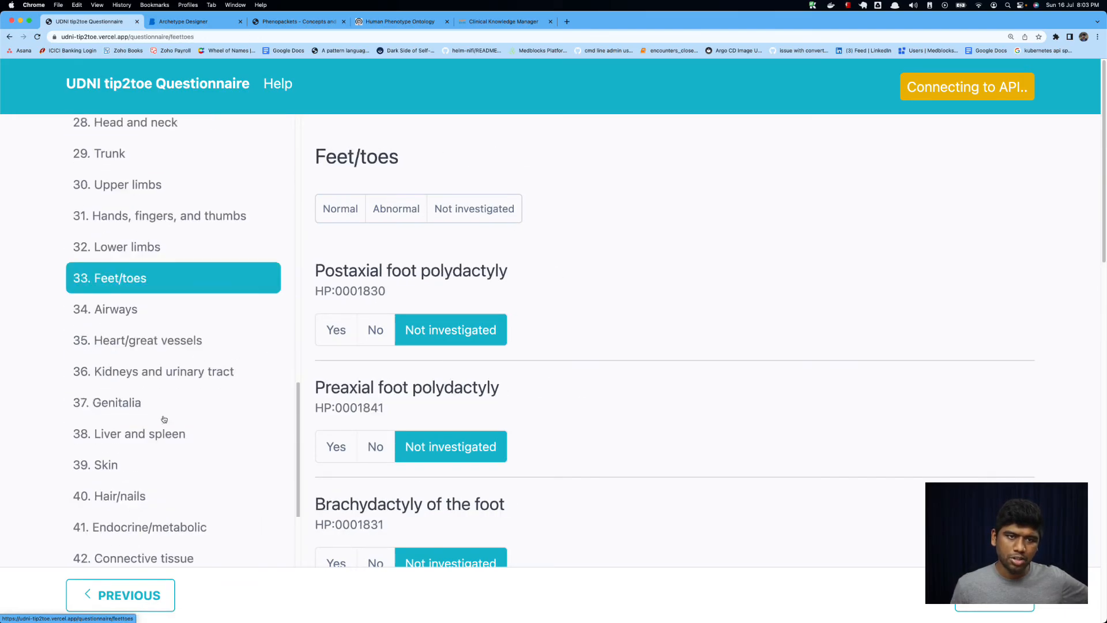
{"action": "scroll", "coordinate": [164, 419], "scroll_direction": "down", "scroll_amount": 5}
{"action": "left_click", "coordinate": [173, 272]}
Switch to Archetype Designer and review the Delivery and Neonatal Period Complications clusters and Age at symptom onset in the Symptom/sign screening questionnaire.
{"action": "left_click", "coordinate": [184, 21]}
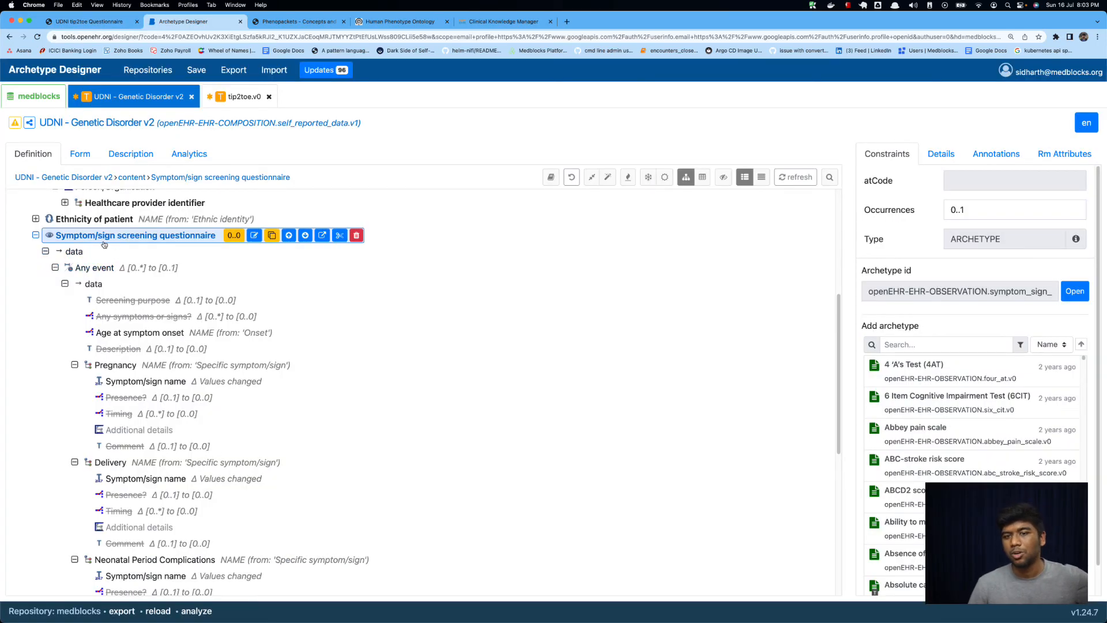
{"action": "scroll", "coordinate": [120, 404], "scroll_direction": "down", "scroll_amount": 5}
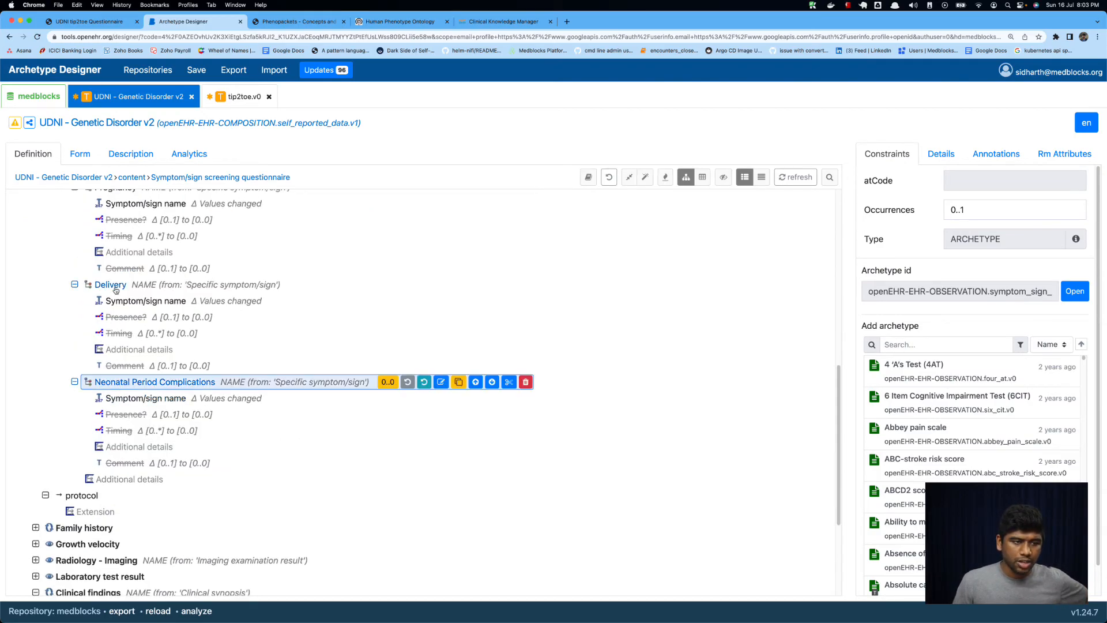
{"action": "left_click", "coordinate": [115, 290]}
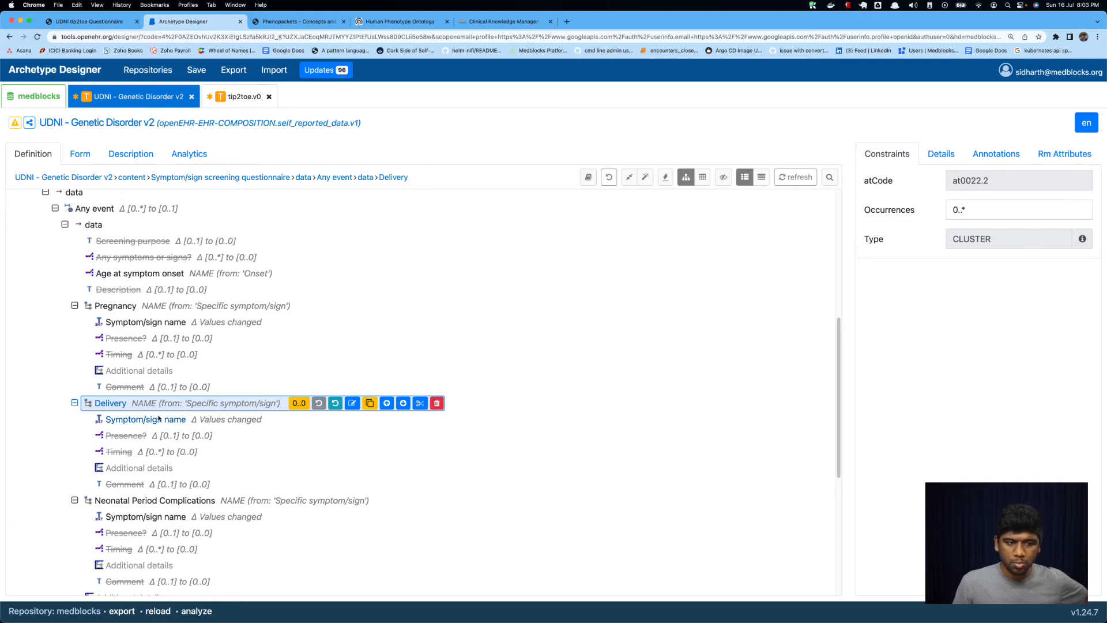
{"action": "scroll", "coordinate": [190, 466], "scroll_direction": "down", "scroll_amount": 3}
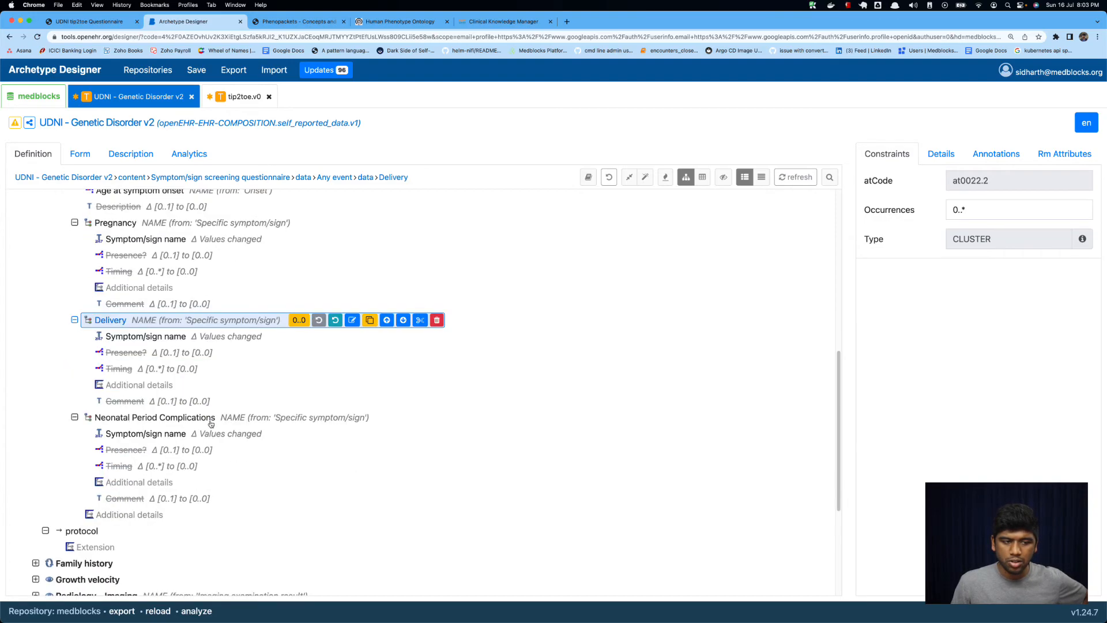
{"action": "left_click", "coordinate": [146, 434]}
{"action": "left_click", "coordinate": [149, 421]}
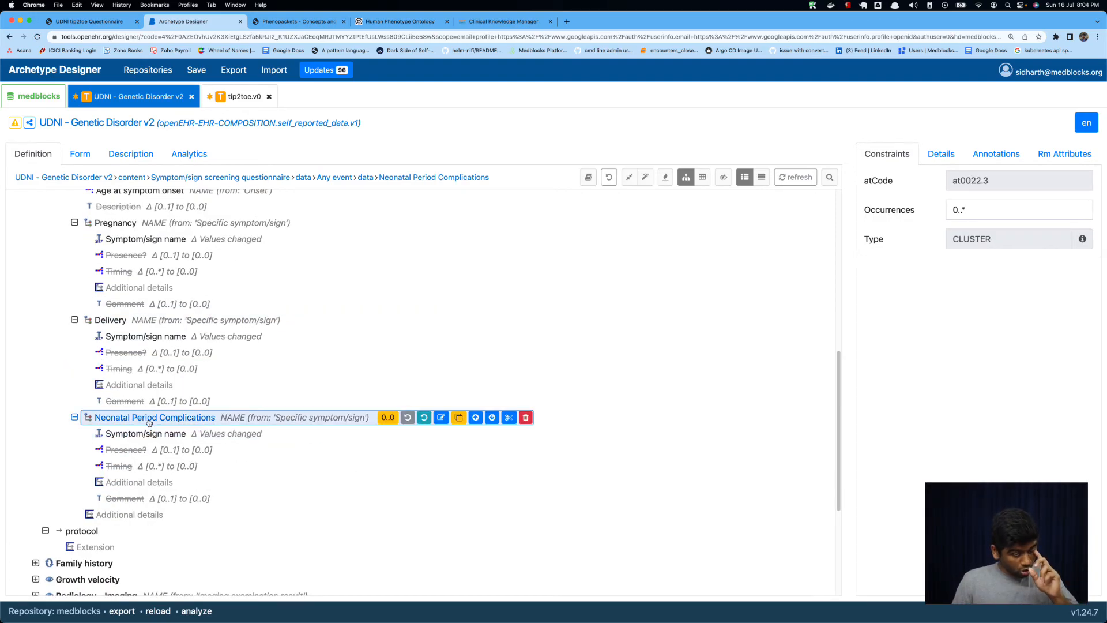
{"action": "scroll", "coordinate": [145, 279], "scroll_direction": "up", "scroll_amount": 5}
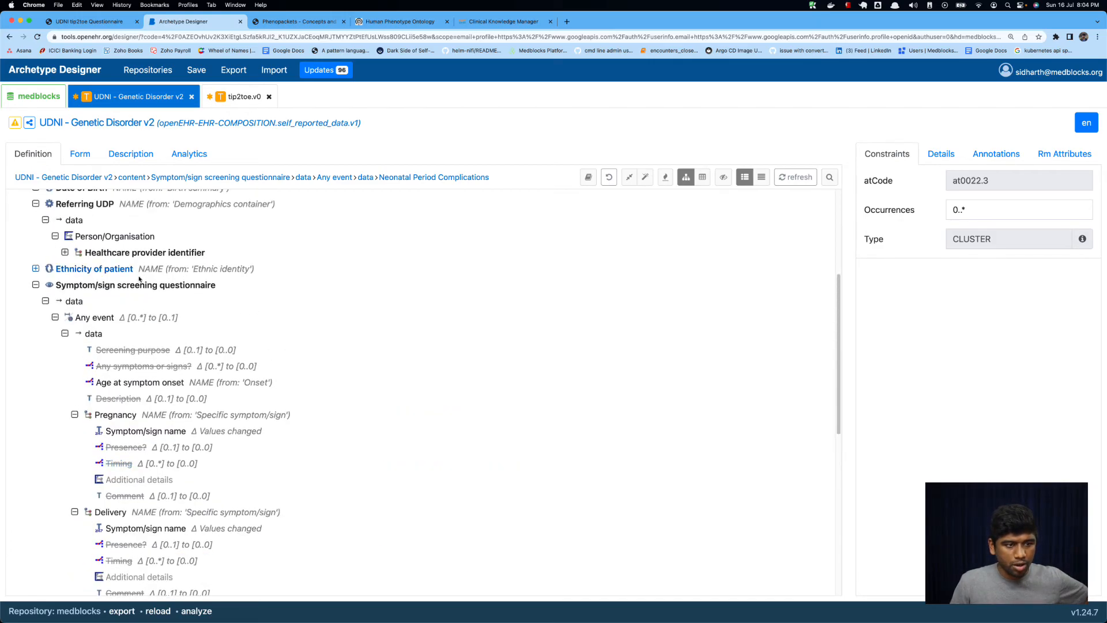
{"action": "left_click", "coordinate": [136, 285]}
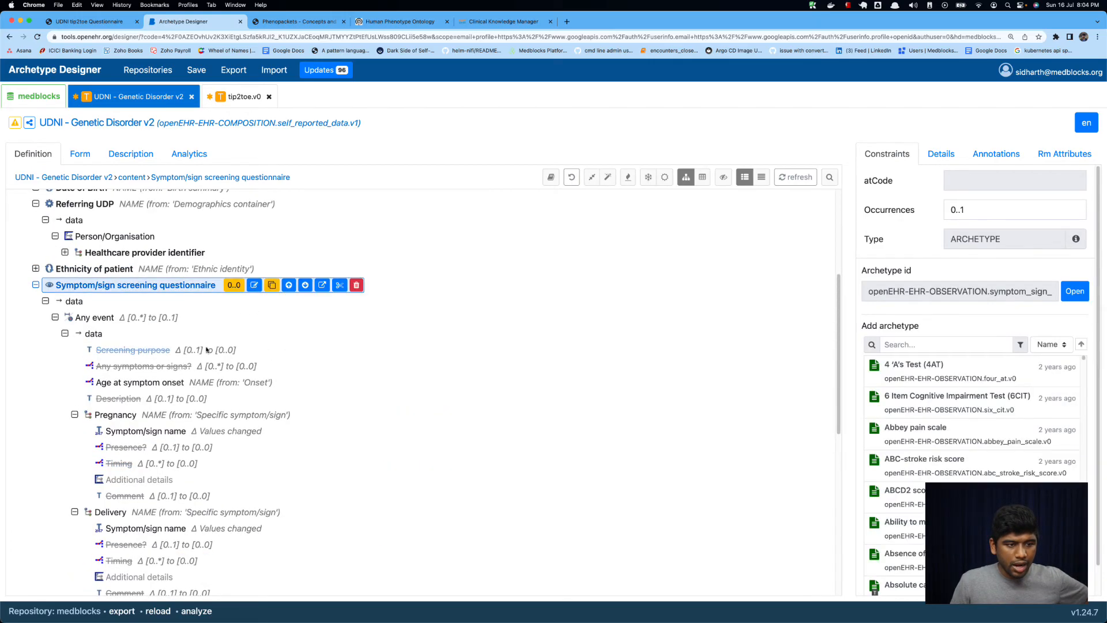
{"action": "left_click", "coordinate": [120, 386]}
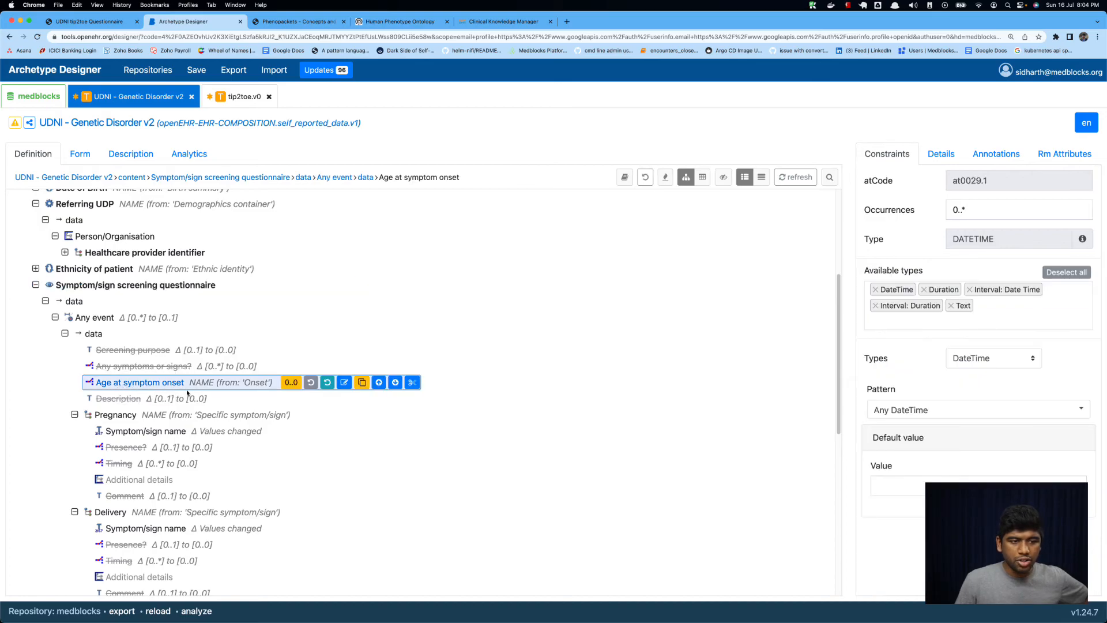
Re-enable Any symptoms or signs? in the Symptom/sign screening questionnaire with occurrences 0..*.
{"action": "left_click", "coordinate": [159, 368]}
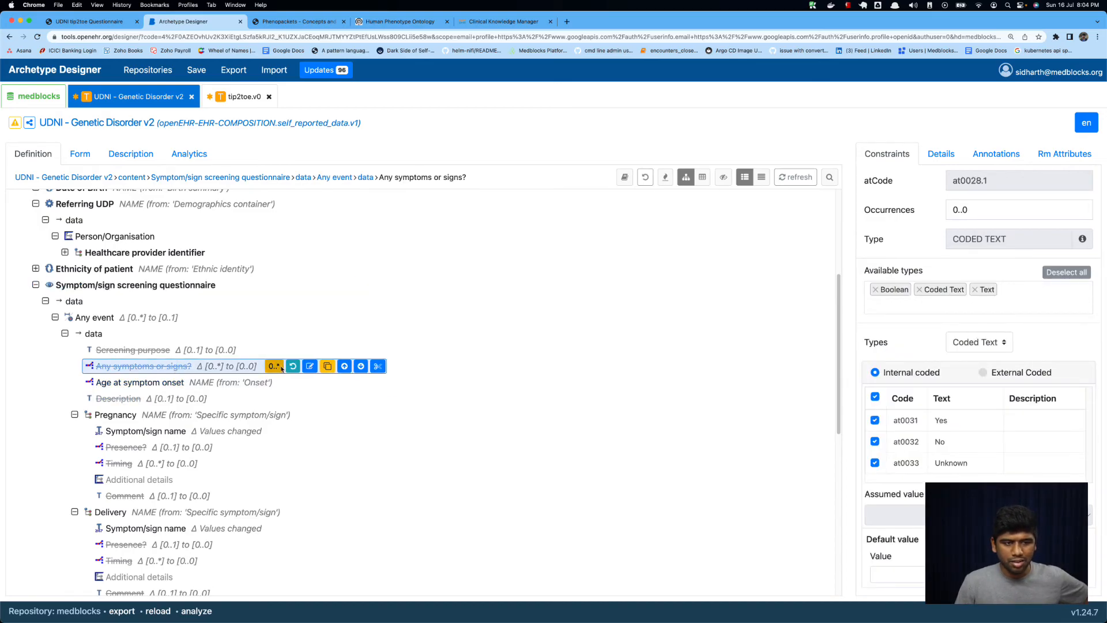
{"action": "left_click", "coordinate": [281, 367]}
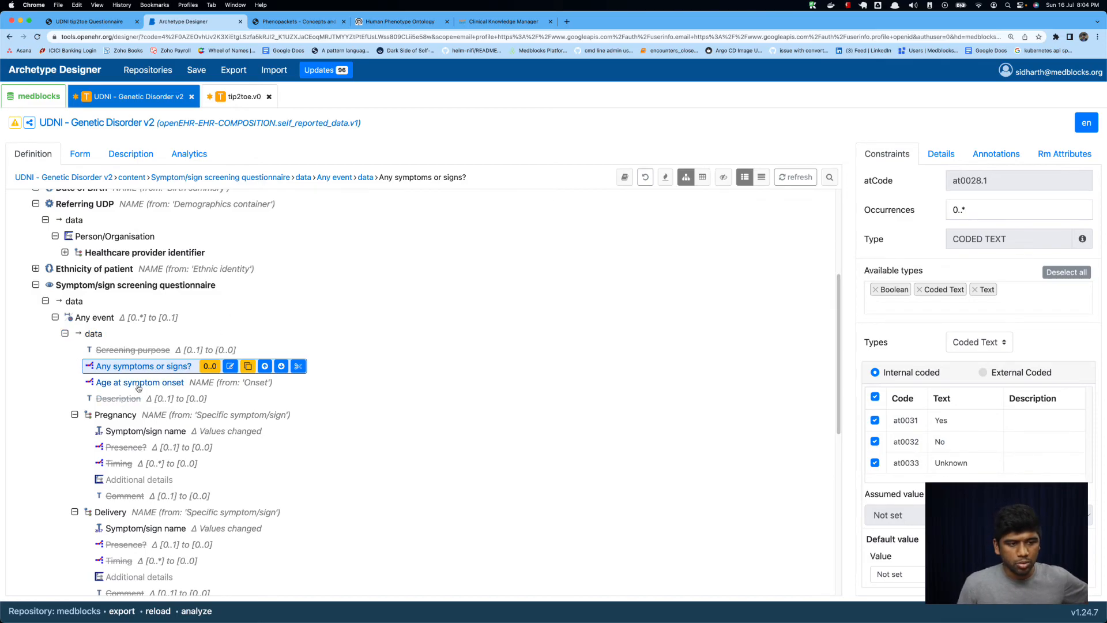
{"action": "left_click", "coordinate": [138, 386]}
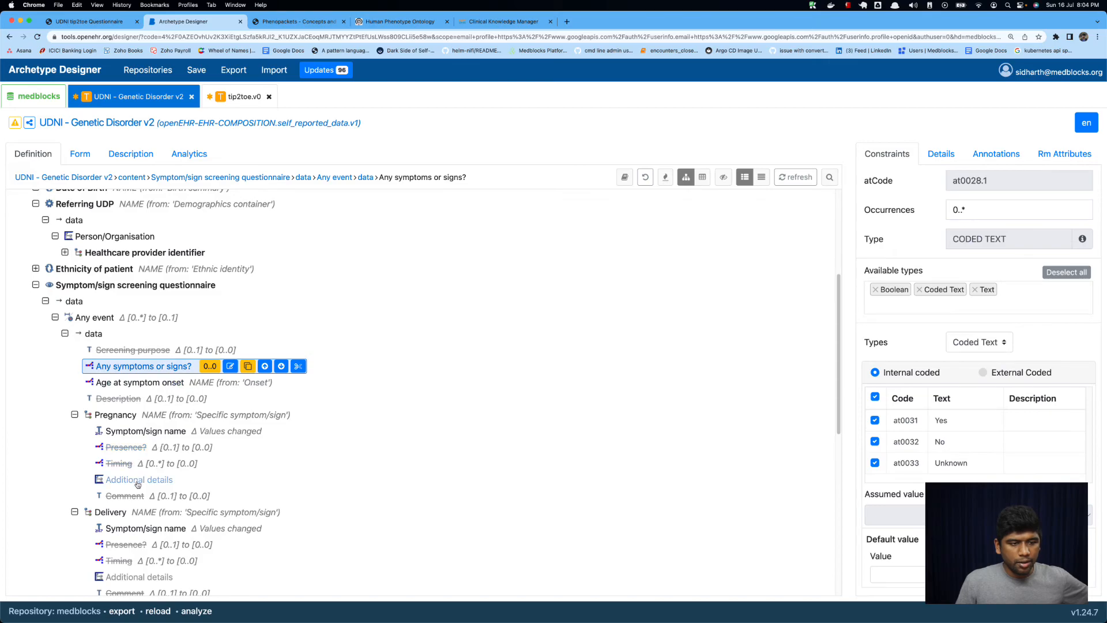
Re-enable Presence? with occurrences 0..1 in the Pregnancy, Delivery and Neonatal Period Complications clusters.
{"action": "left_click", "coordinate": [134, 451]}
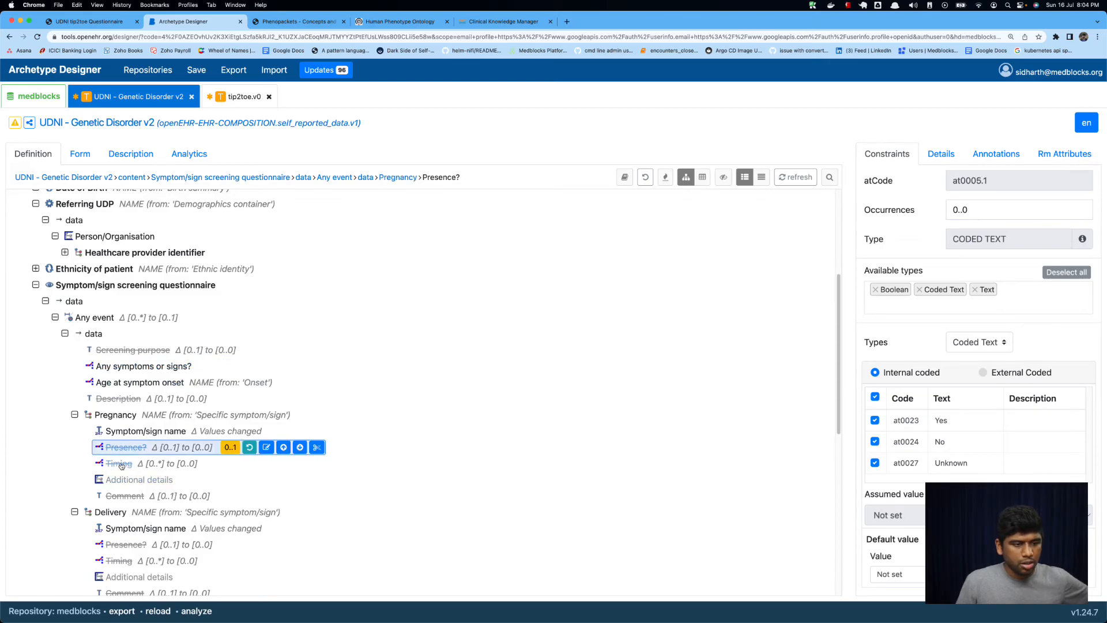
{"action": "left_click", "coordinate": [221, 450]}
{"action": "scroll", "coordinate": [129, 473], "scroll_direction": "down", "scroll_amount": 2}
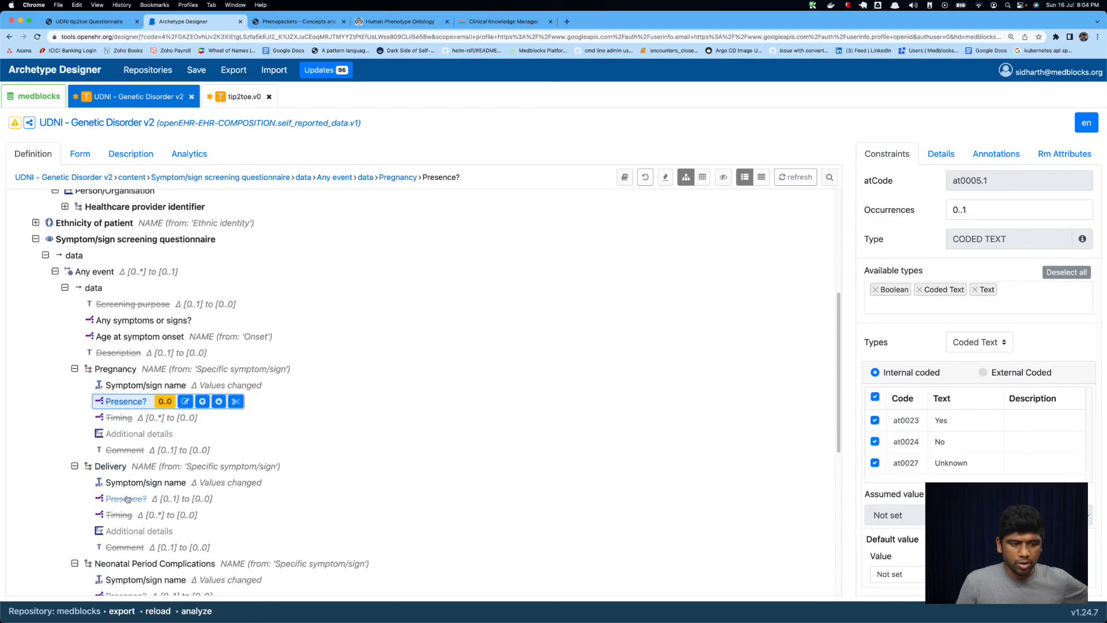
{"action": "left_click", "coordinate": [124, 500]}
{"action": "left_click", "coordinate": [230, 499]}
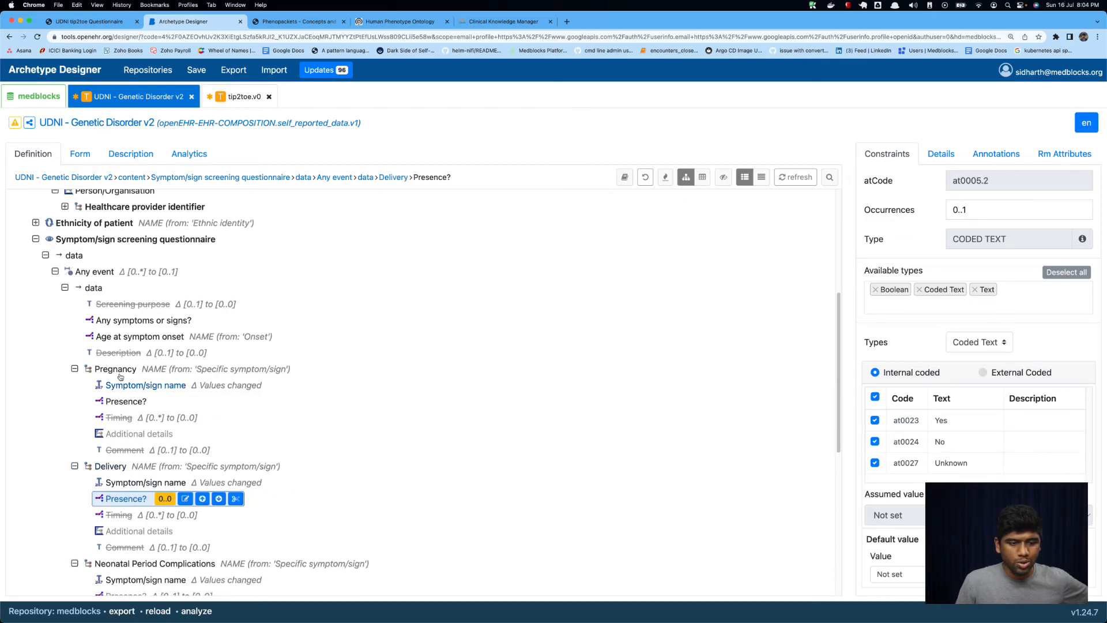
{"action": "scroll", "coordinate": [144, 496], "scroll_direction": "down", "scroll_amount": 4}
{"action": "left_click", "coordinate": [125, 497]}
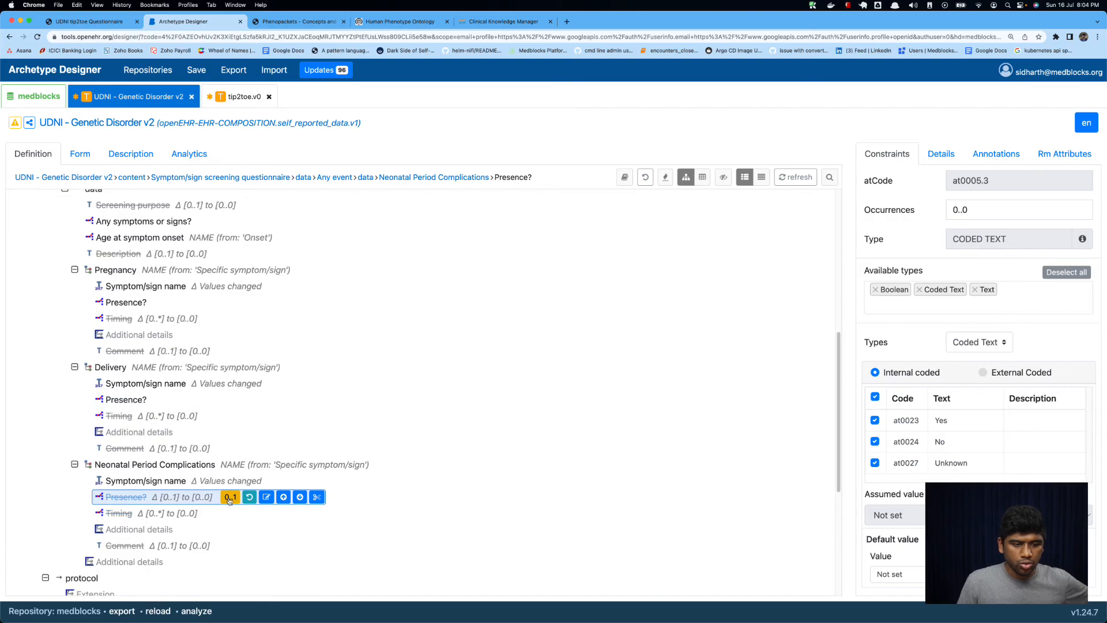
{"action": "left_click", "coordinate": [230, 497]}
{"action": "scroll", "coordinate": [130, 415], "scroll_direction": "up", "scroll_amount": 6}
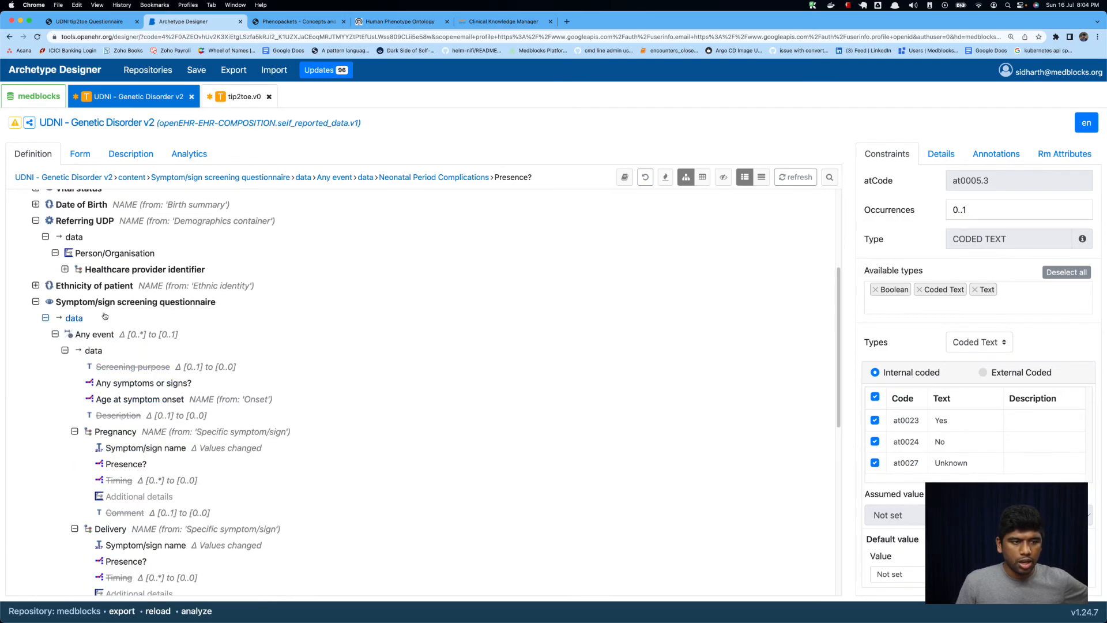
Check the Any symptoms or signs? element and collapse the Symptom/sign screening questionnaire in the template tree.
{"action": "left_click", "coordinate": [128, 400]}
{"action": "left_click", "coordinate": [128, 384]}
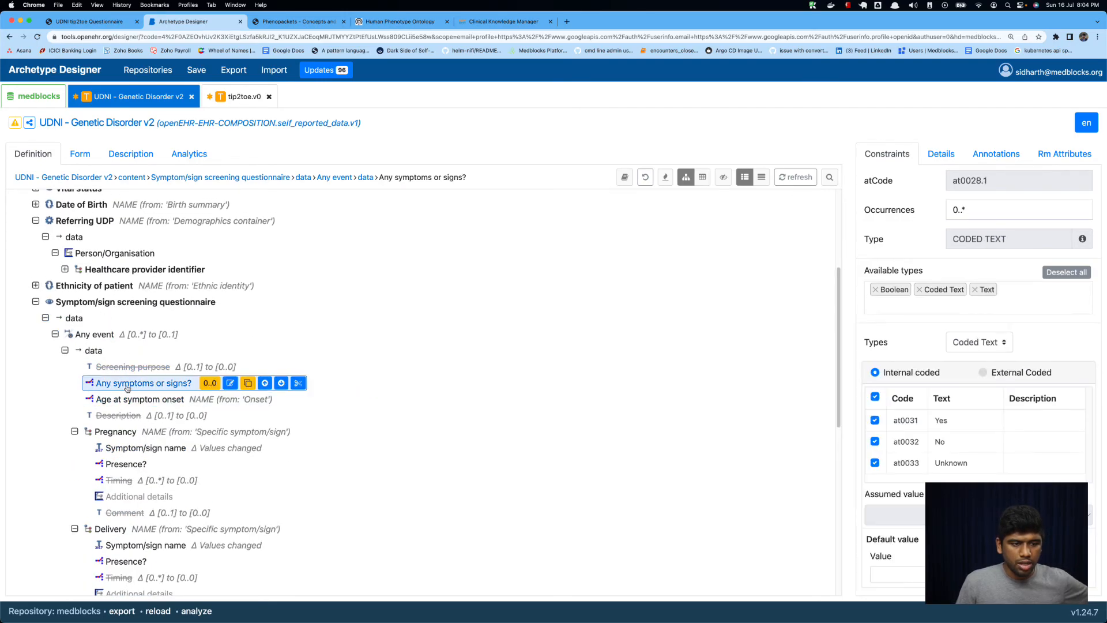
{"action": "scroll", "coordinate": [121, 380], "scroll_direction": "up", "scroll_amount": 2}
{"action": "left_click", "coordinate": [72, 352]}
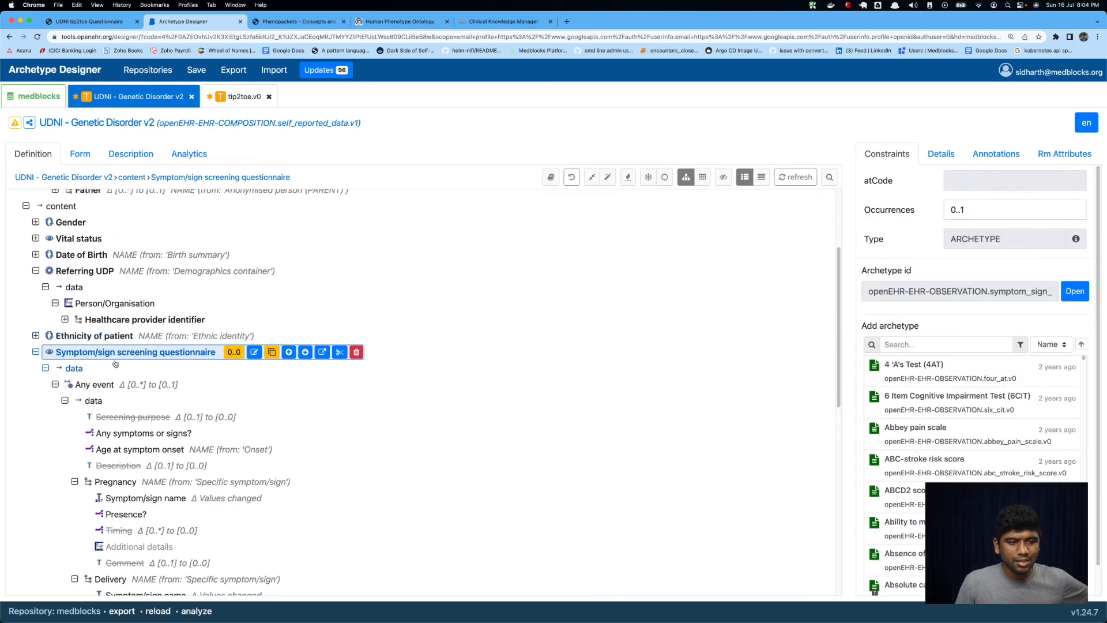
{"action": "left_click", "coordinate": [35, 352]}
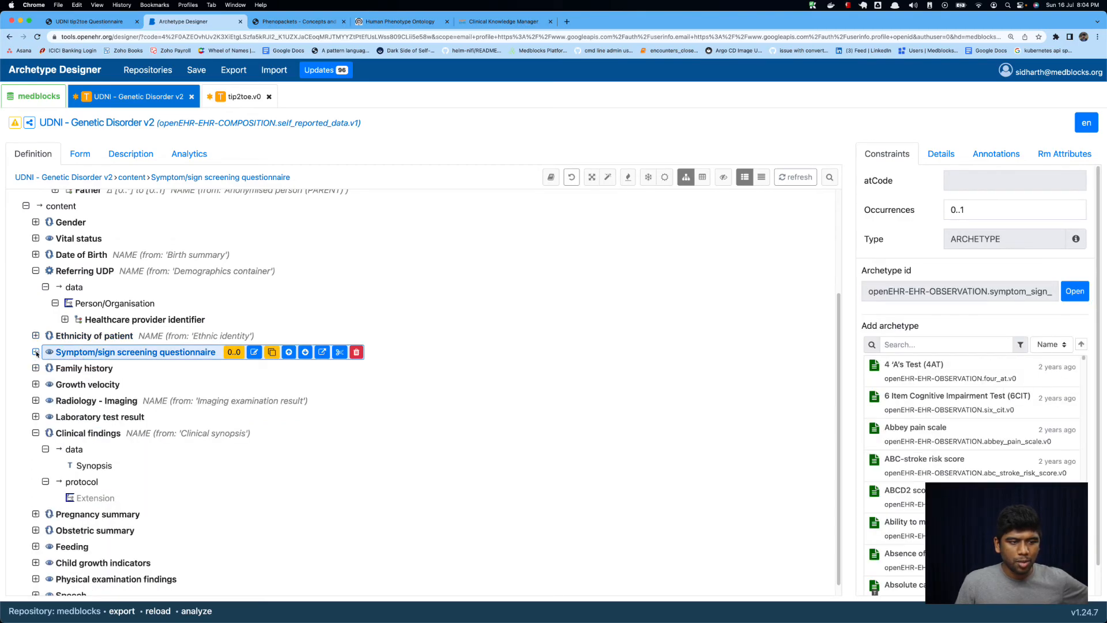
Review the tip2toe questionnaire's section list and its Photographs, Pedigree, Family history, Growth Chart and Radiology - imaging pages.
{"action": "left_click", "coordinate": [103, 21]}
{"action": "scroll", "coordinate": [153, 369], "scroll_direction": "down", "scroll_amount": 8}
{"action": "scroll", "coordinate": [153, 353], "scroll_direction": "up", "scroll_amount": 15}
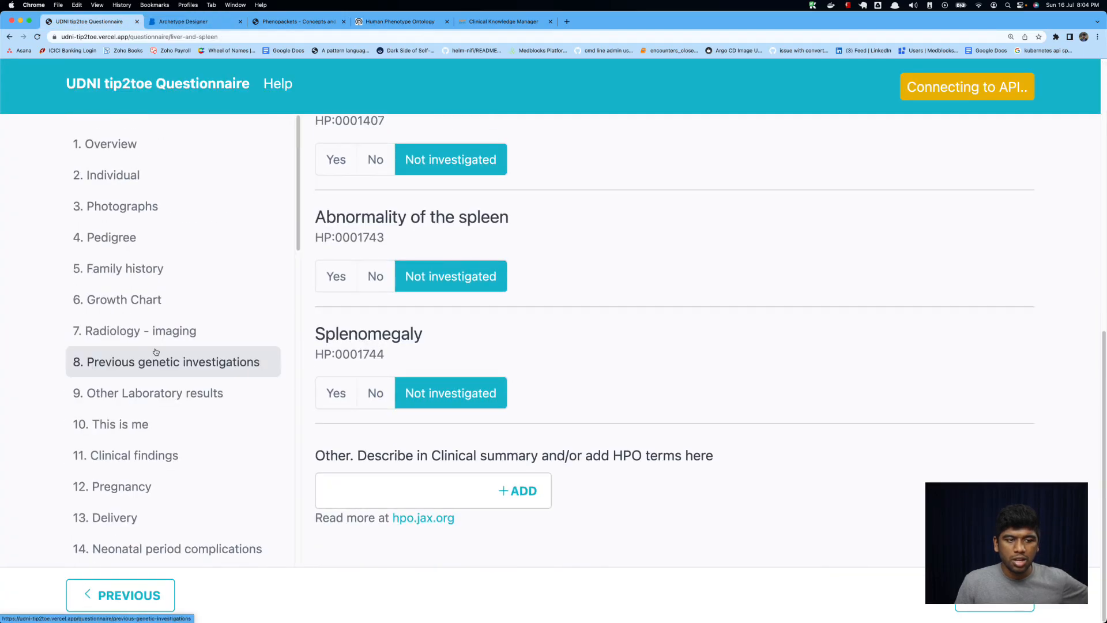
{"action": "scroll", "coordinate": [154, 351], "scroll_direction": "down", "scroll_amount": 15}
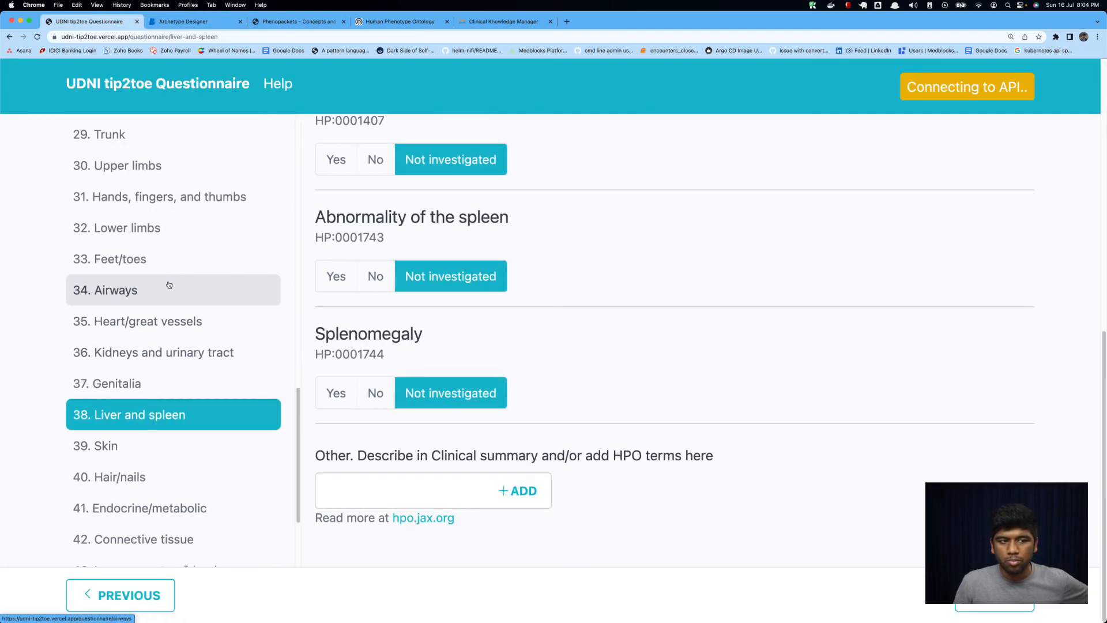
{"action": "scroll", "coordinate": [173, 288], "scroll_direction": "up", "scroll_amount": 15}
{"action": "left_click", "coordinate": [161, 178]}
{"action": "left_click", "coordinate": [161, 206]}
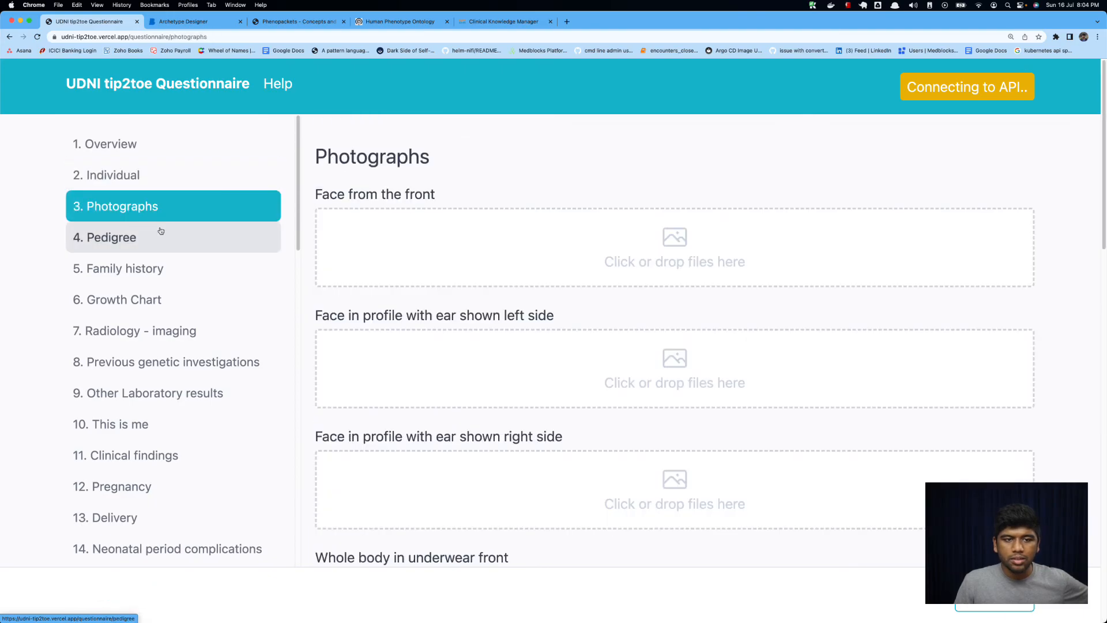
{"action": "left_click", "coordinate": [165, 237]}
{"action": "left_click", "coordinate": [167, 265]}
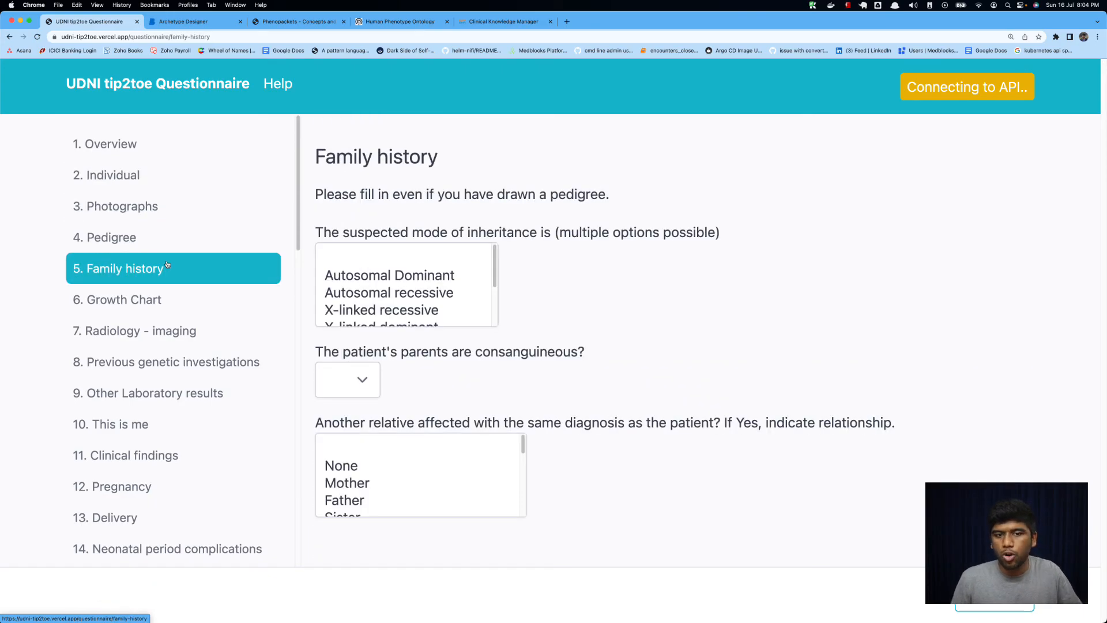
{"action": "left_click", "coordinate": [164, 296]}
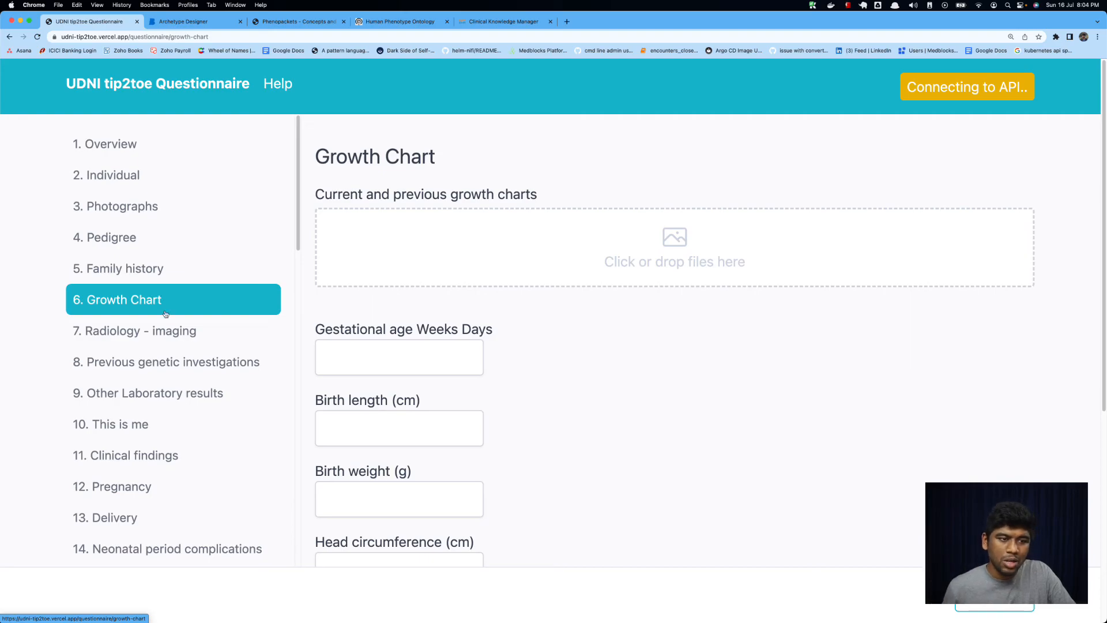
{"action": "left_click", "coordinate": [168, 320]}
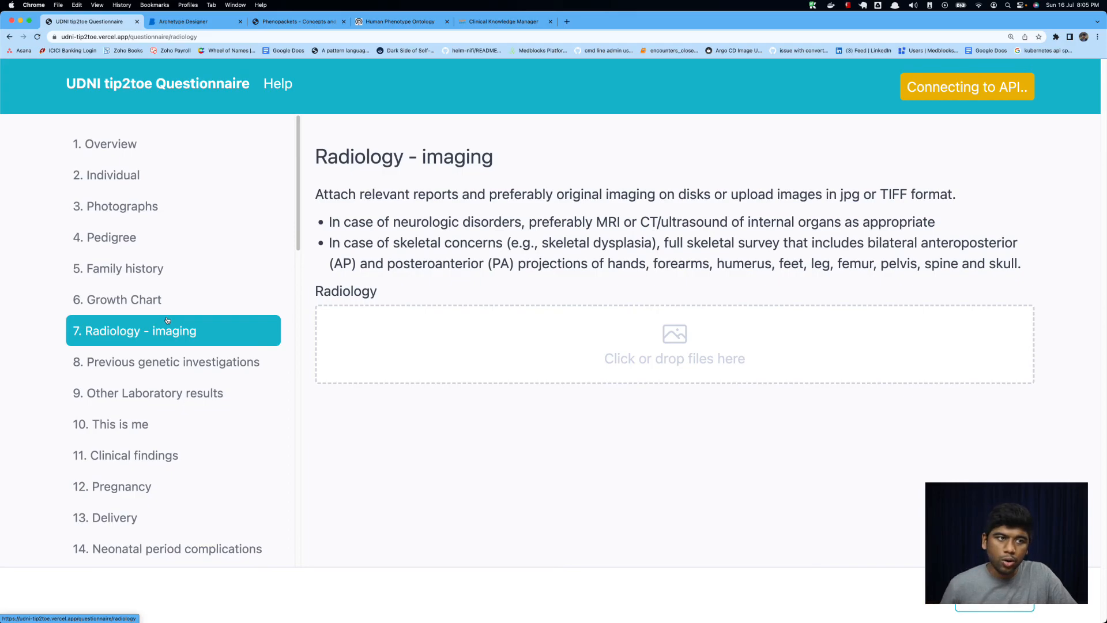
Return to Archetype Designer and collapse Referring UDP and Clinical findings in the UDNI - Genetic Disorder v2 tree.
{"action": "left_click", "coordinate": [175, 22]}
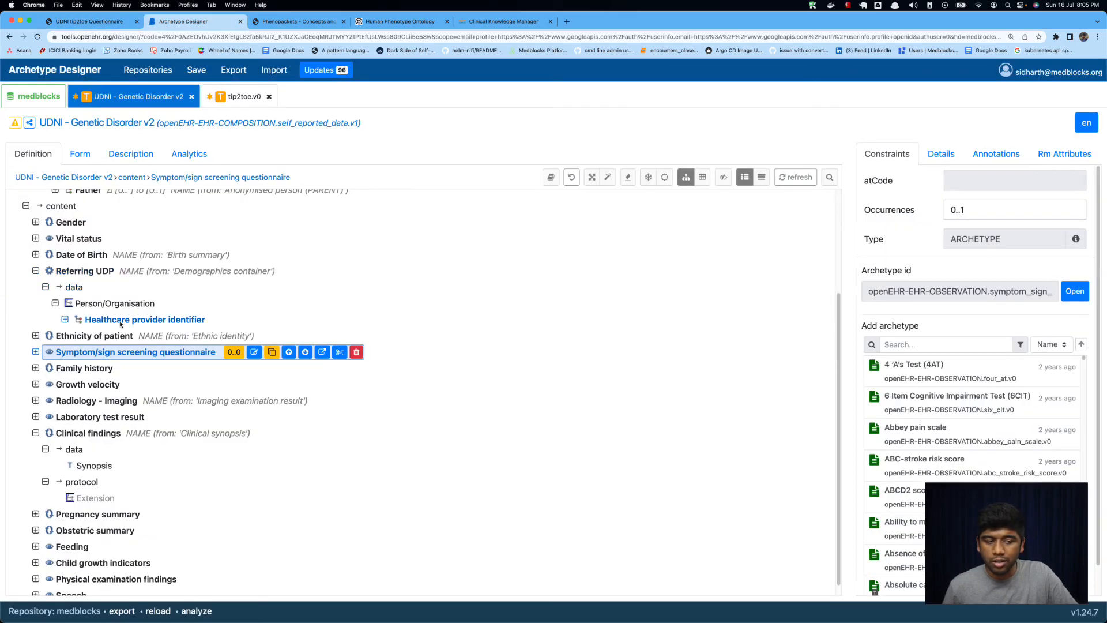
{"action": "left_click", "coordinate": [36, 271]}
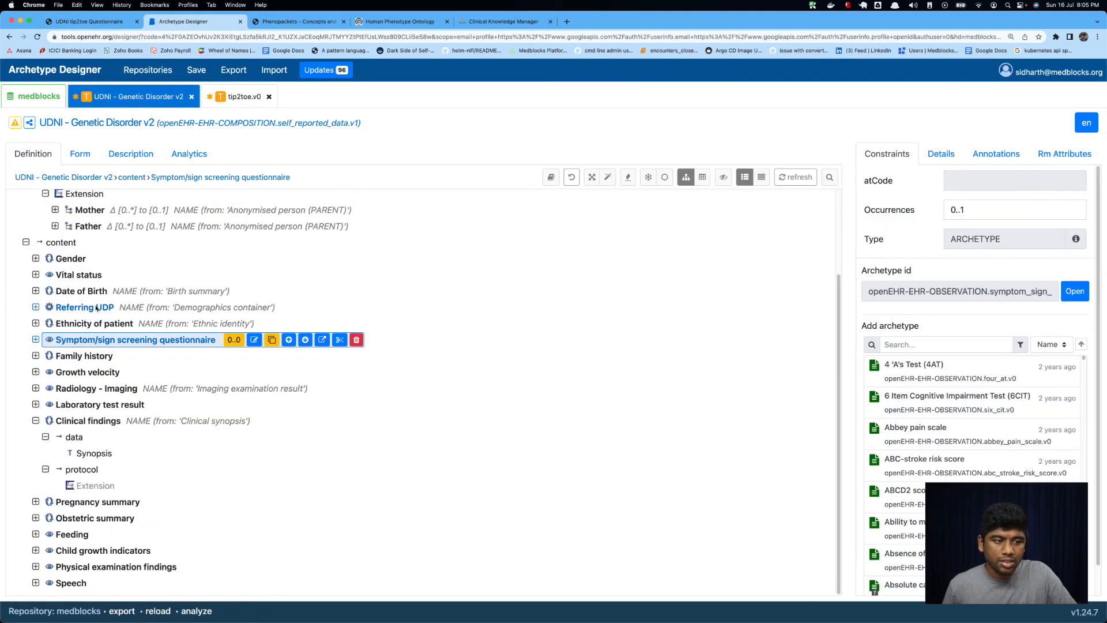
{"action": "double_click", "coordinate": [102, 418]}
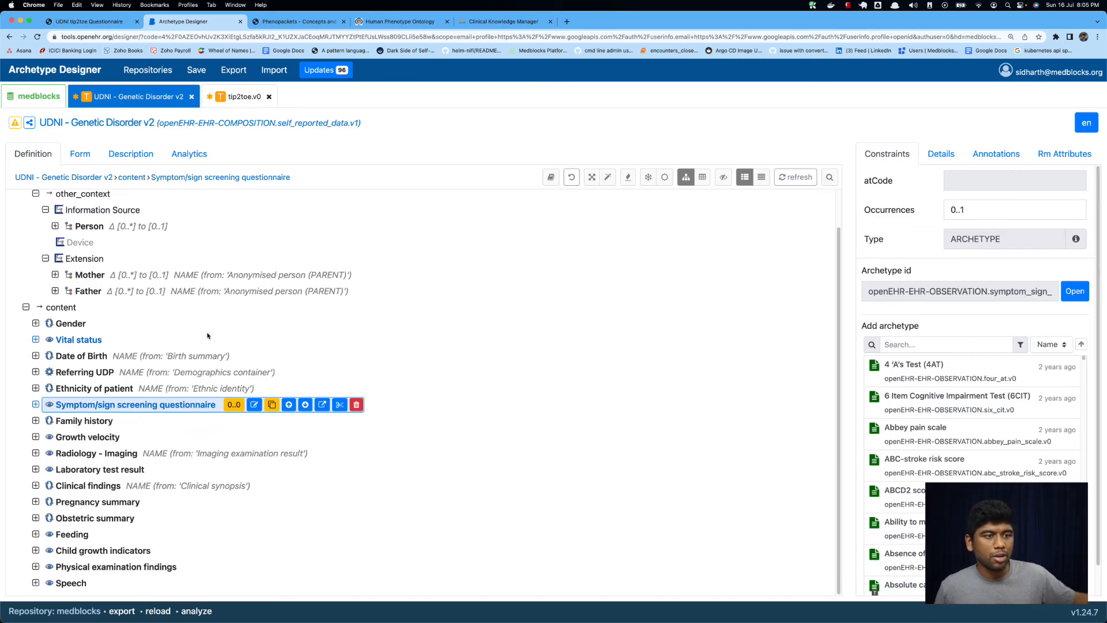
Switch to the UDNI tip2toe questionnaire and review its clinical section pages from Pregnancy onward, including Facial morphology, Ears and Mouth/teeth.
{"action": "left_click", "coordinate": [87, 22]}
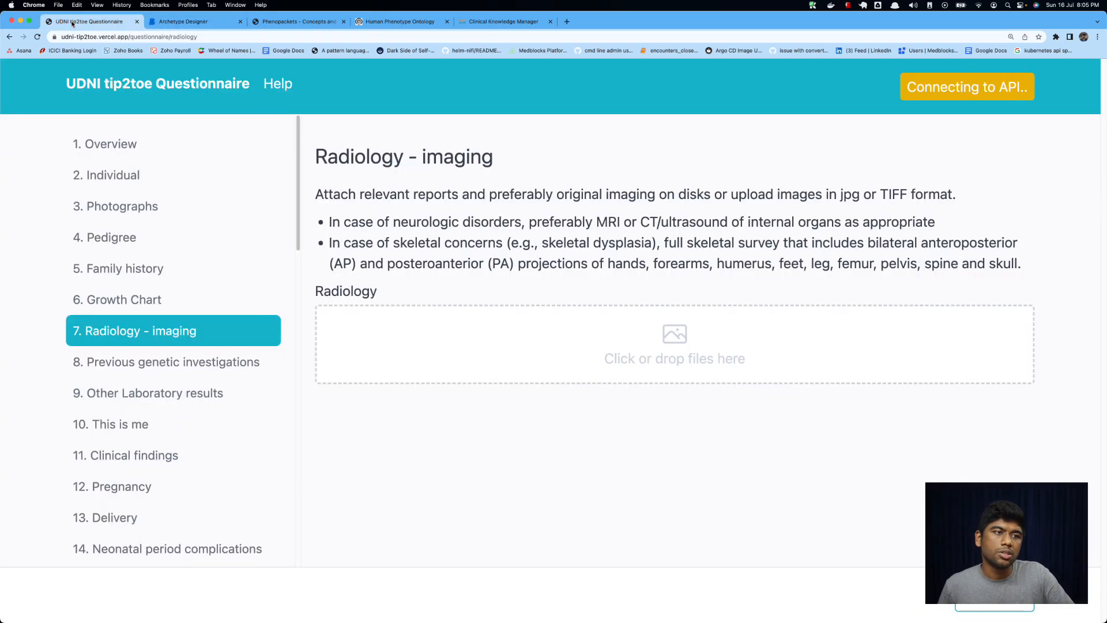
{"action": "scroll", "coordinate": [173, 346], "scroll_direction": "down", "scroll_amount": 4}
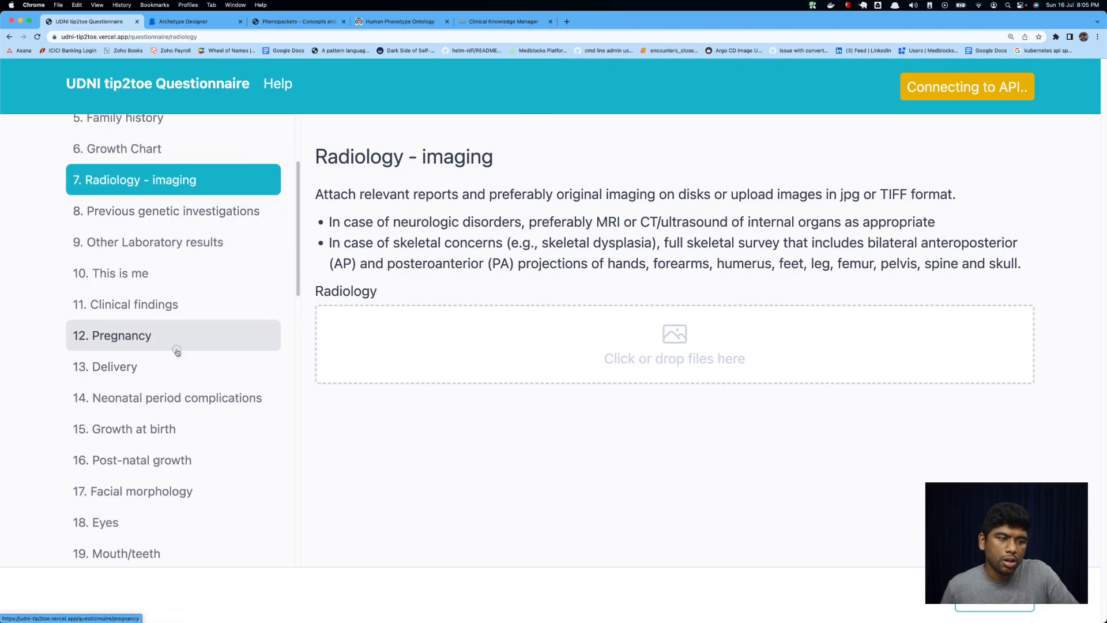
{"action": "left_click", "coordinate": [173, 345]}
{"action": "left_click", "coordinate": [173, 373]}
{"action": "left_click", "coordinate": [169, 400]}
{"action": "left_click", "coordinate": [173, 429]}
{"action": "left_click", "coordinate": [179, 491]}
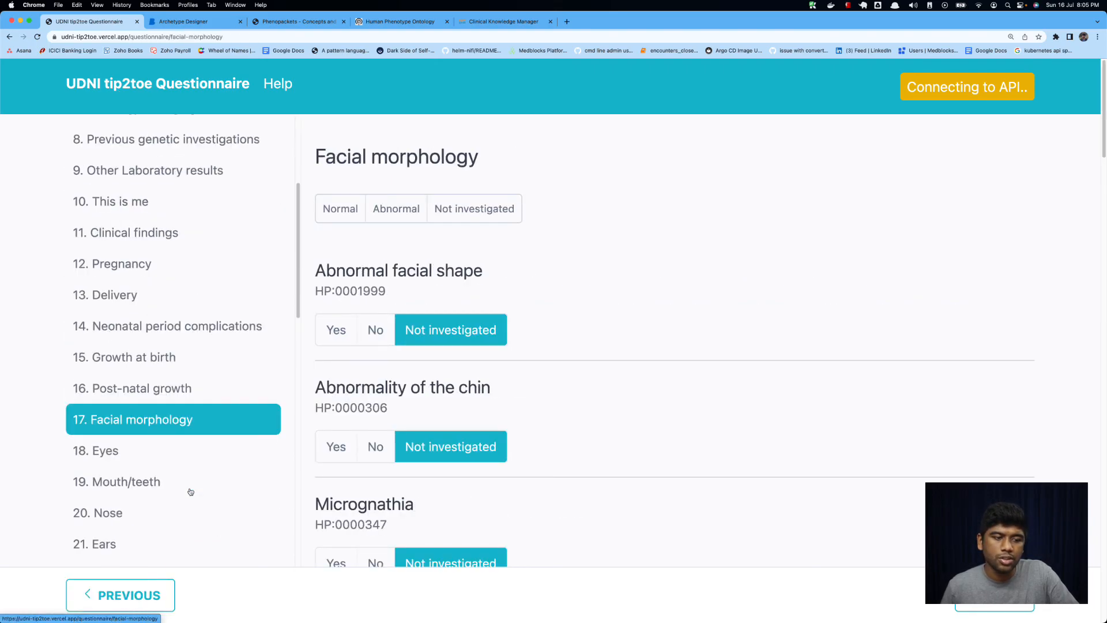
{"action": "left_click", "coordinate": [185, 407]}
{"action": "left_click", "coordinate": [187, 466]}
{"action": "left_click", "coordinate": [190, 505]}
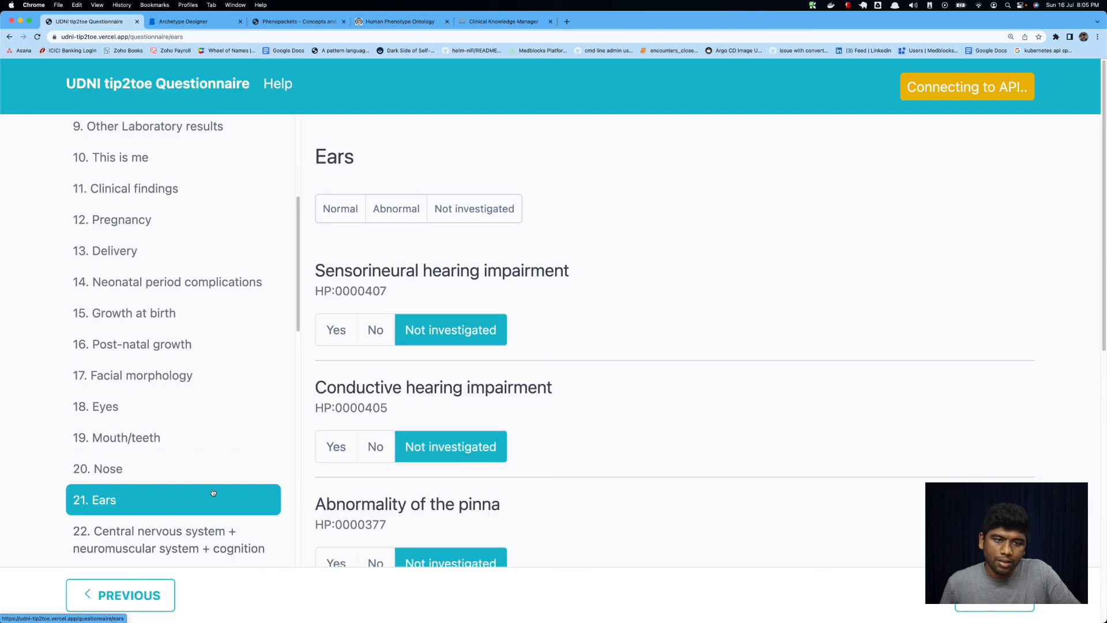
{"action": "left_click", "coordinate": [188, 438]}
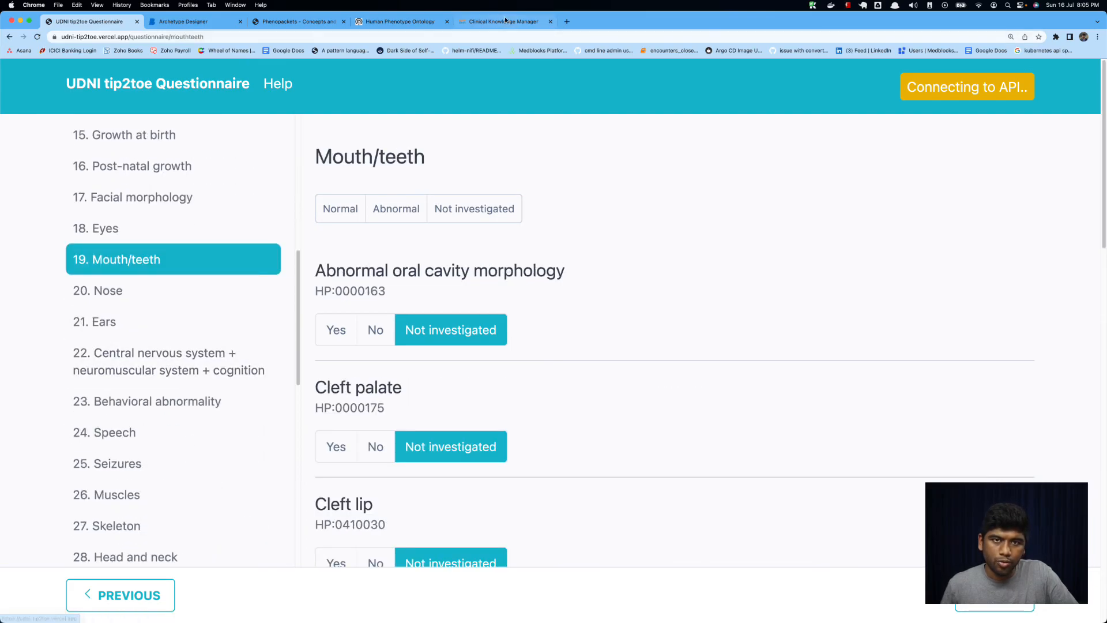
Look at the Human Phenotype Ontology and Phenopackets home pages, and return to the questionnaire's Mouth/teeth page.
{"action": "left_click", "coordinate": [404, 22]}
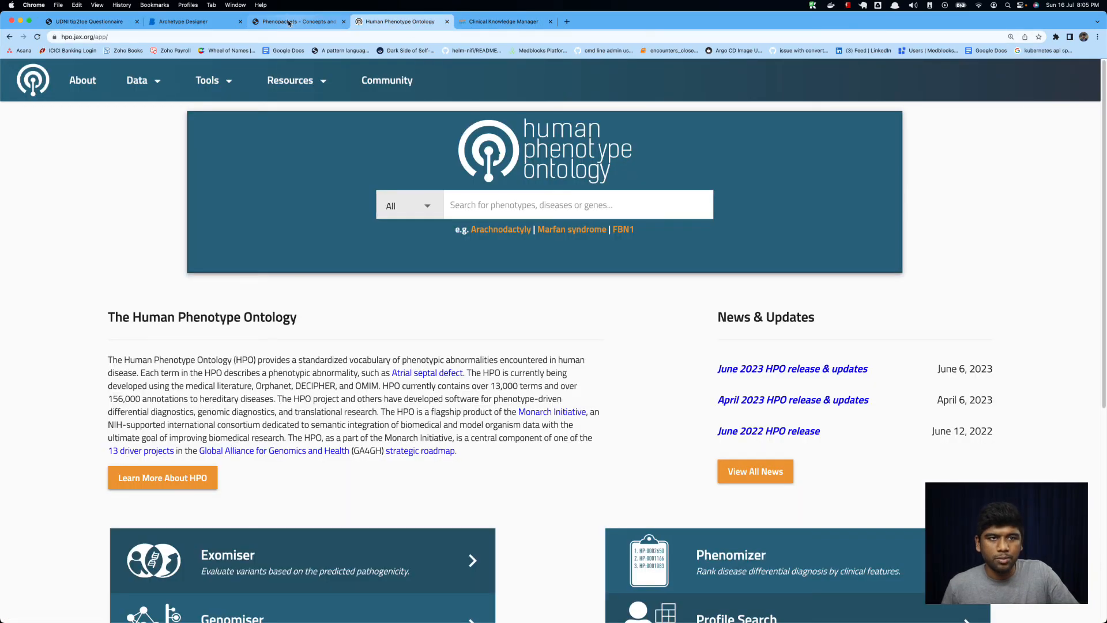
{"action": "left_click", "coordinate": [289, 21]}
{"action": "scroll", "coordinate": [441, 231], "scroll_direction": "up", "scroll_amount": 10}
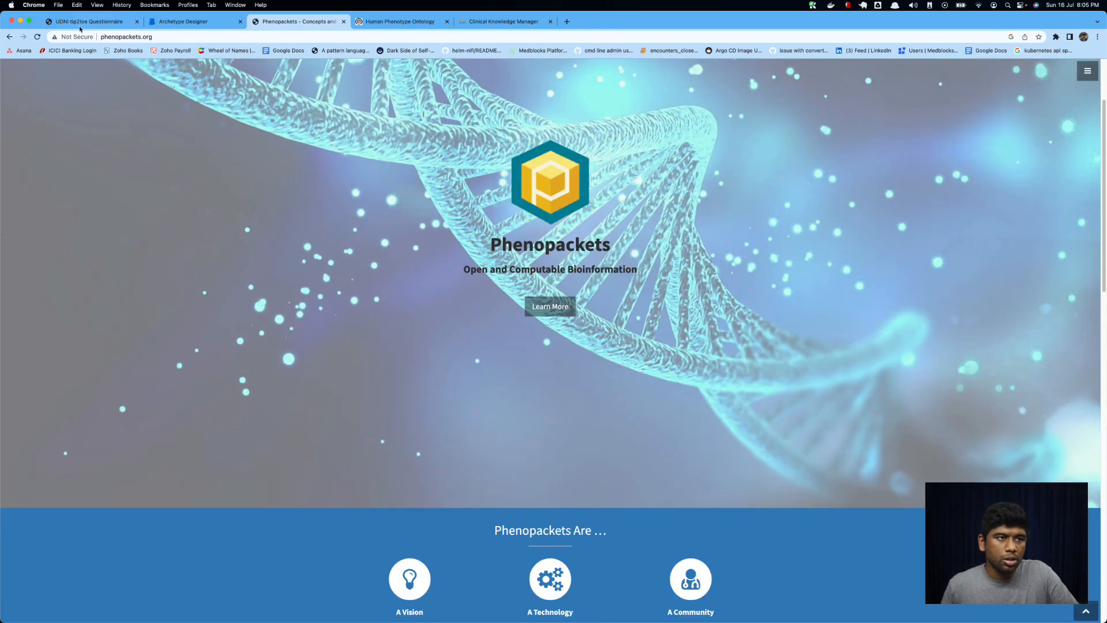
{"action": "left_click", "coordinate": [80, 22]}
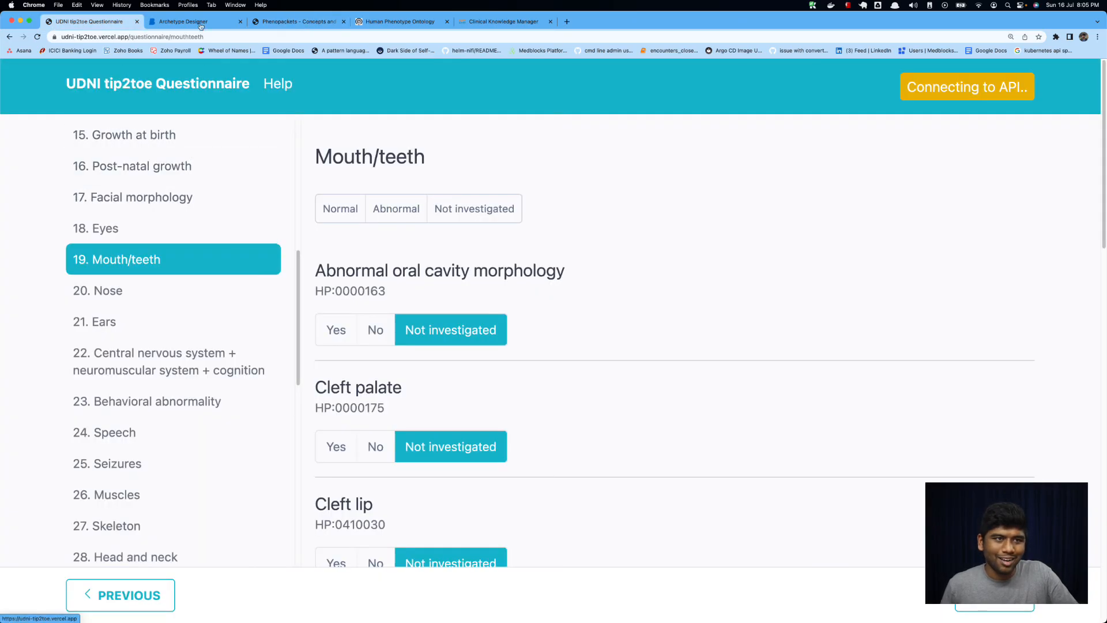